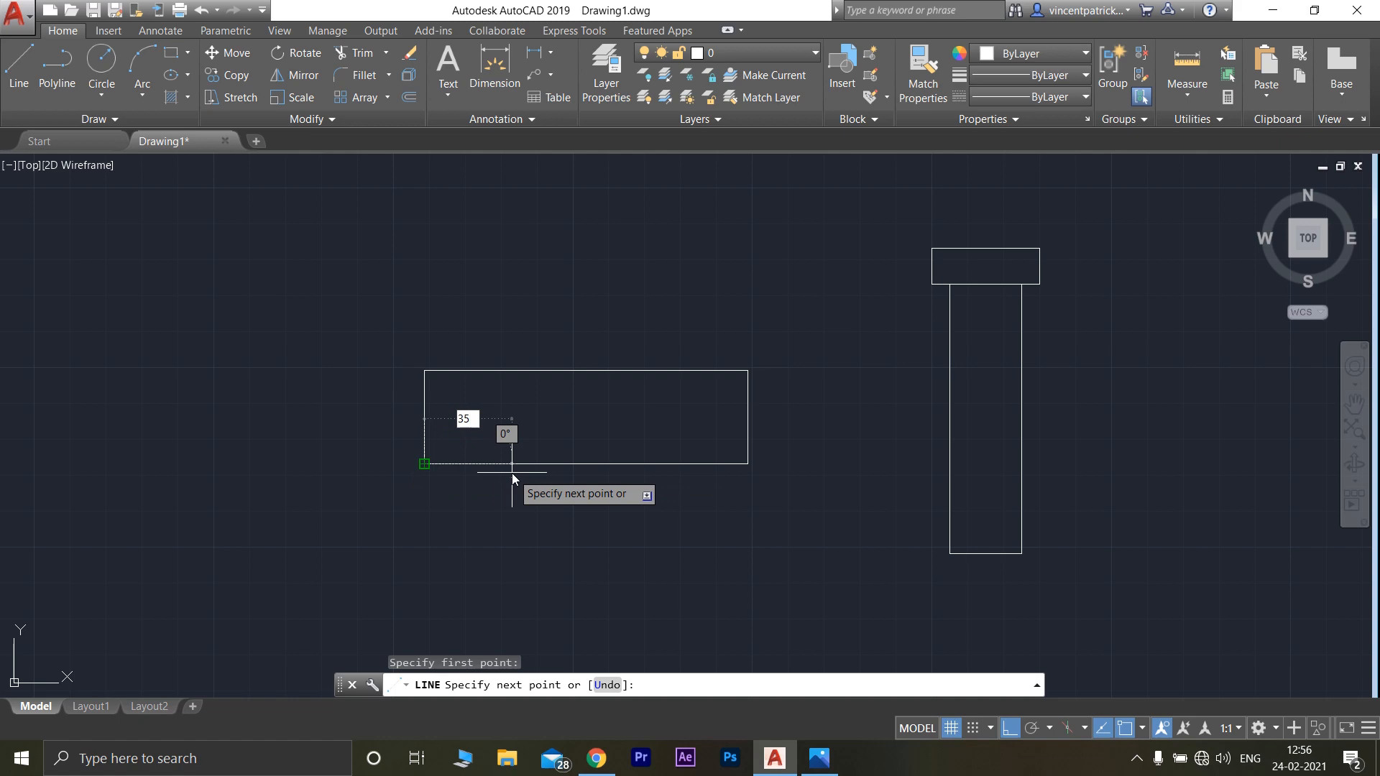
Finish the 35-unit line along the rectangle's bottom edge from its lower-left corner, and check the knuckle joint picture in Photos
key(Return)
key(Return)
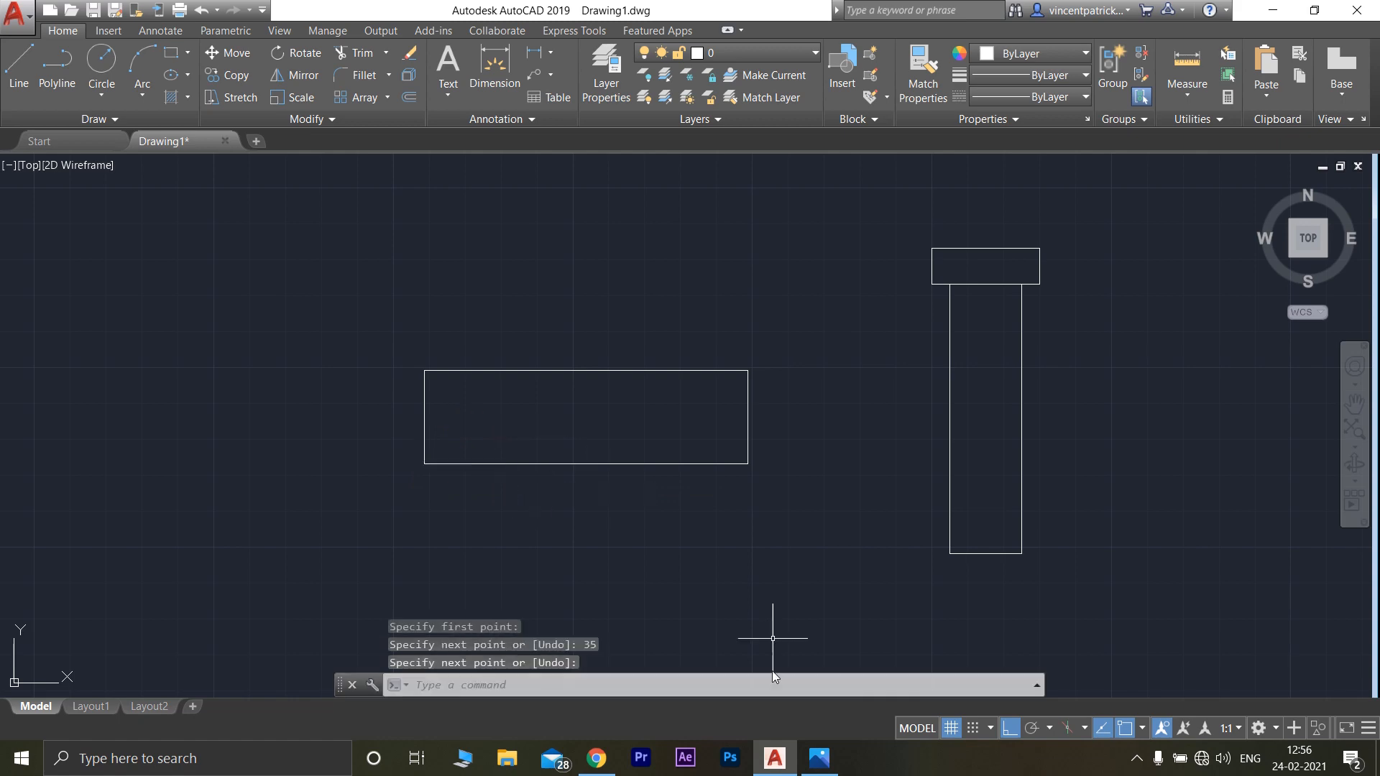
click(786, 765)
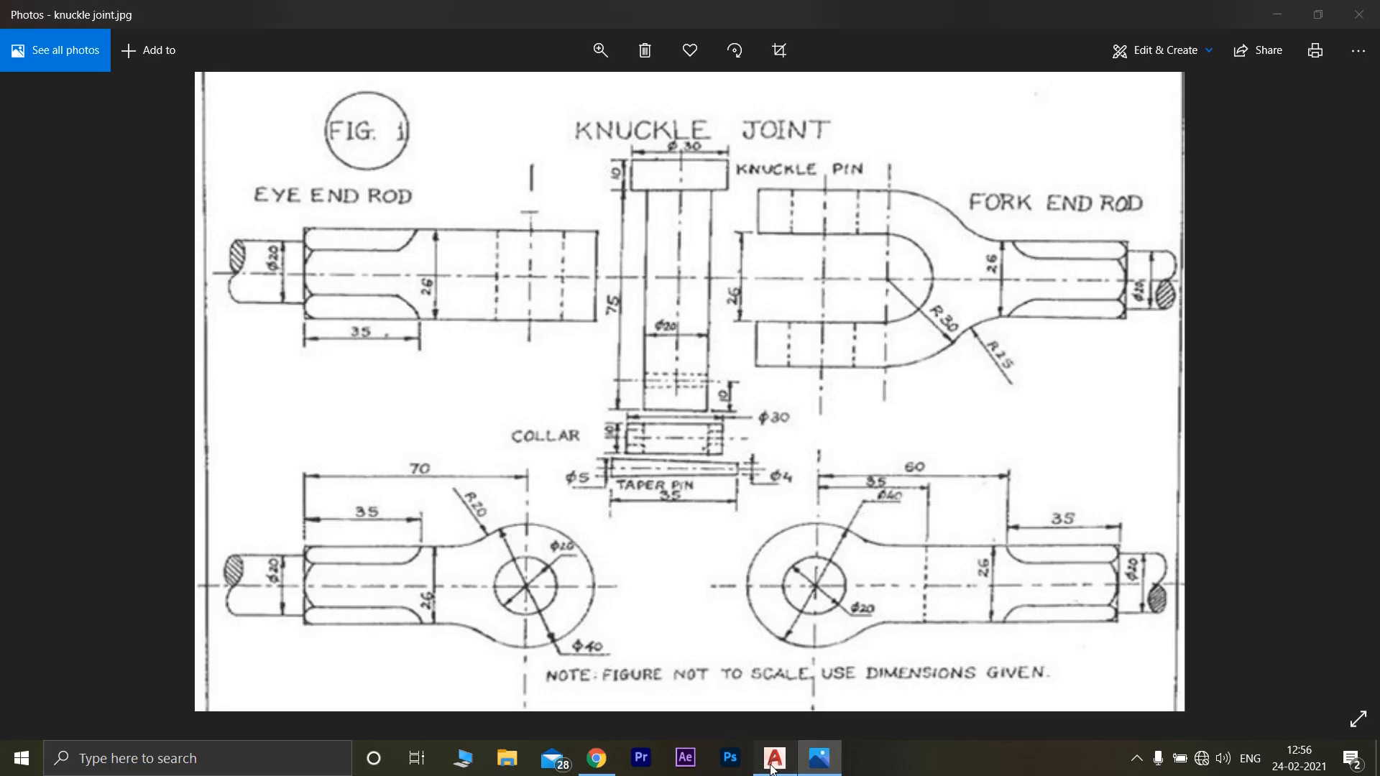
click(773, 766)
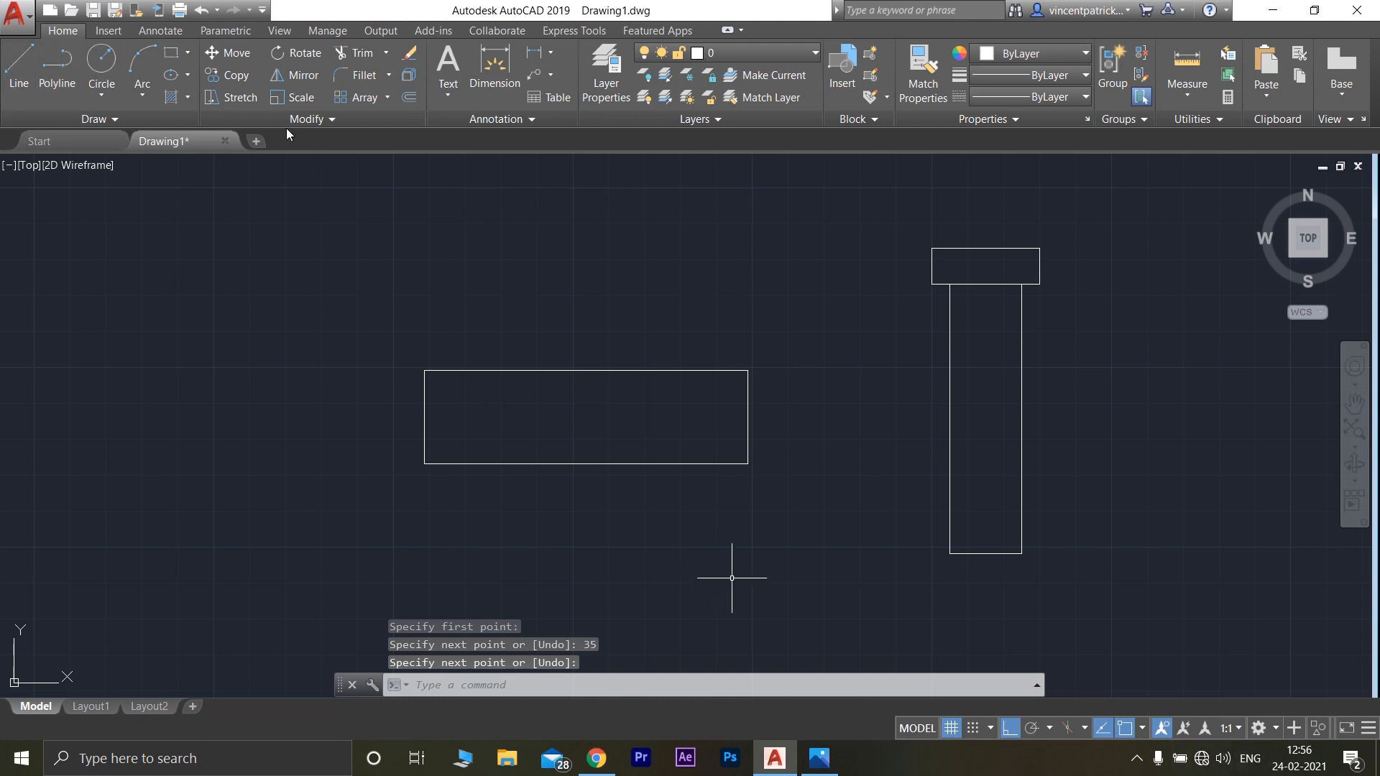
Draw a line up the left edge from the rectangle's lower-left corner to just below mid-height and a horizontal line rightward from there
click(6, 88)
click(423, 464)
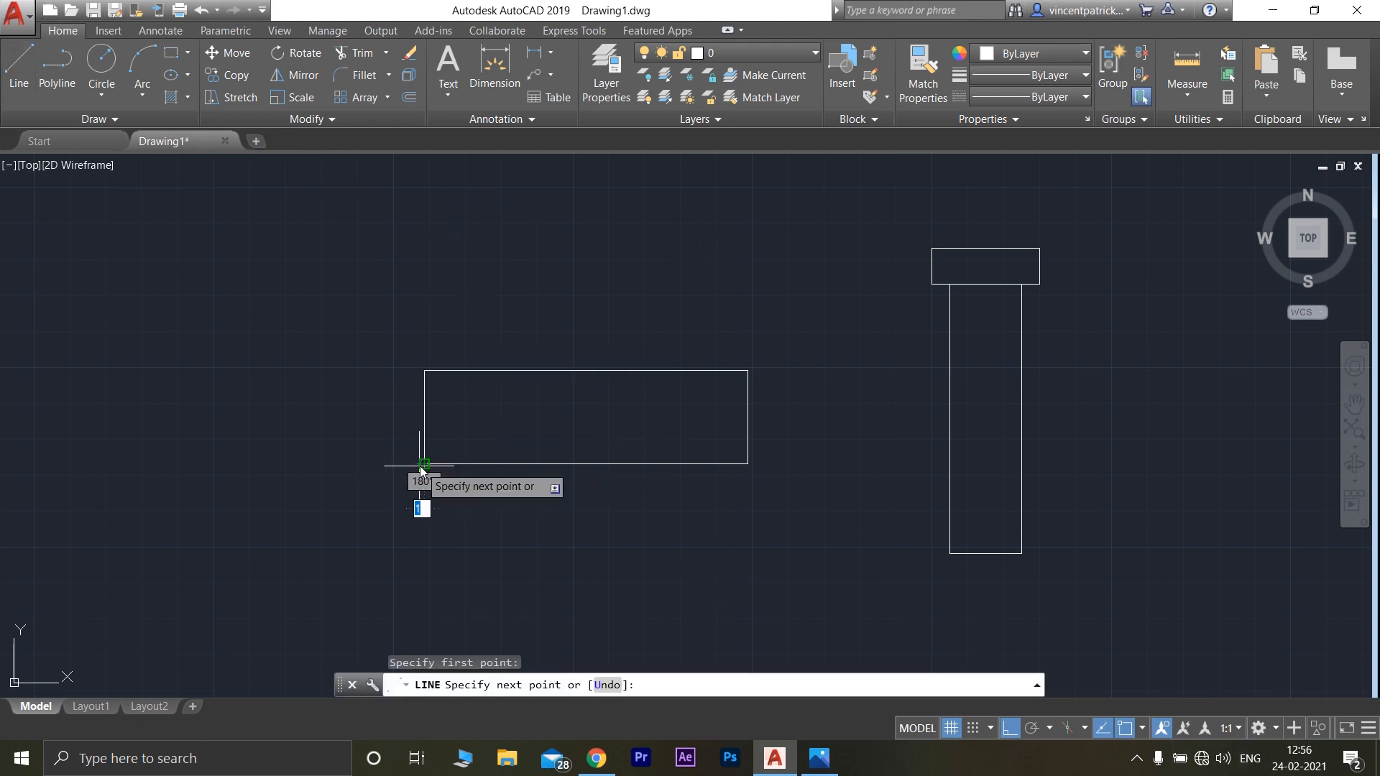
scroll(425, 457, up, 6)
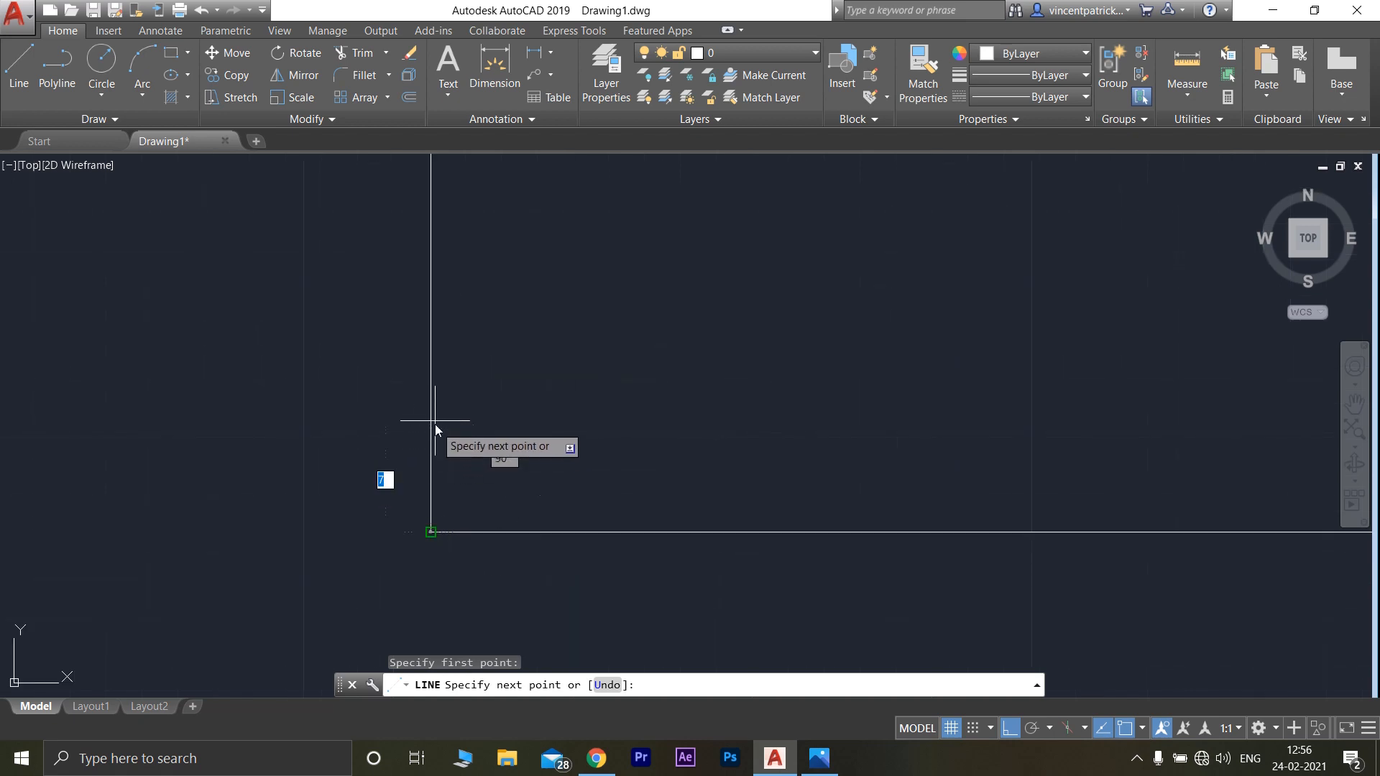
click(433, 394)
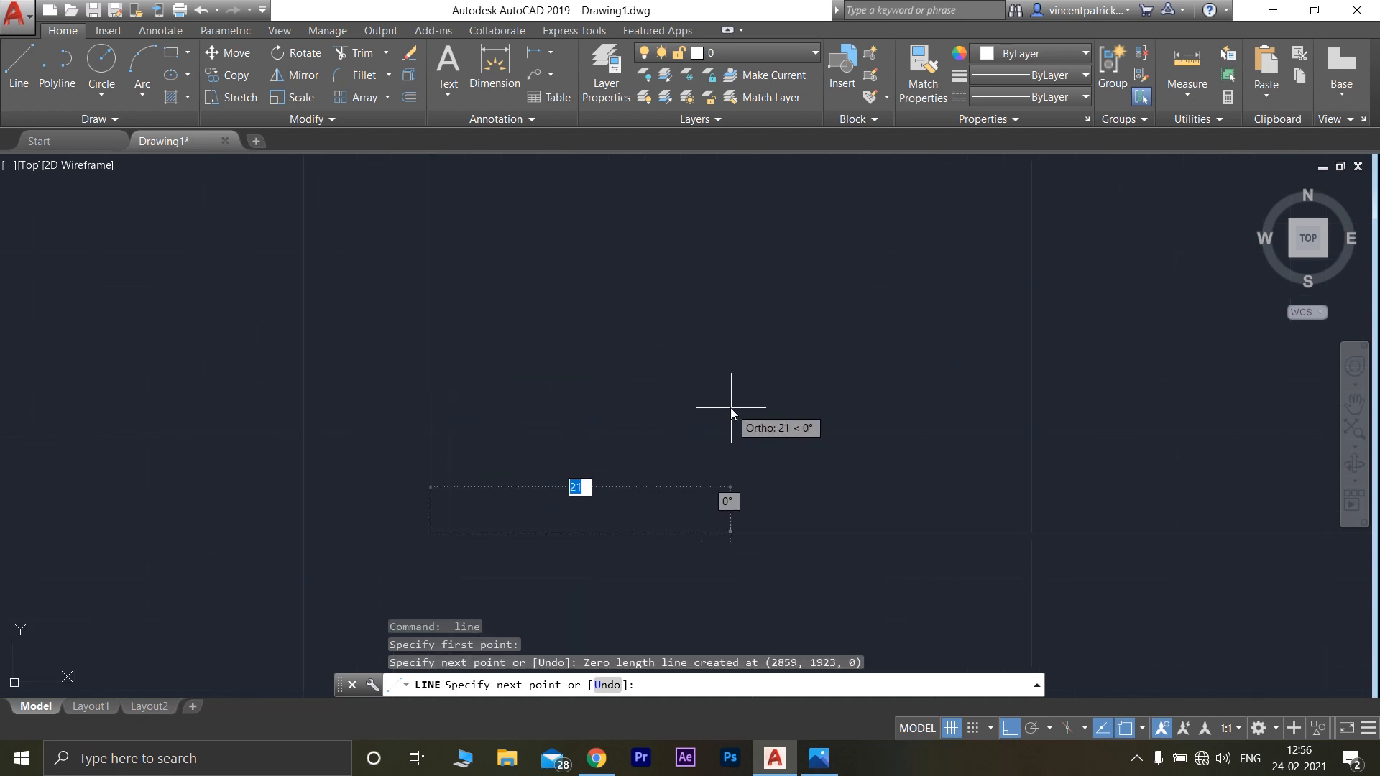
click(465, 355)
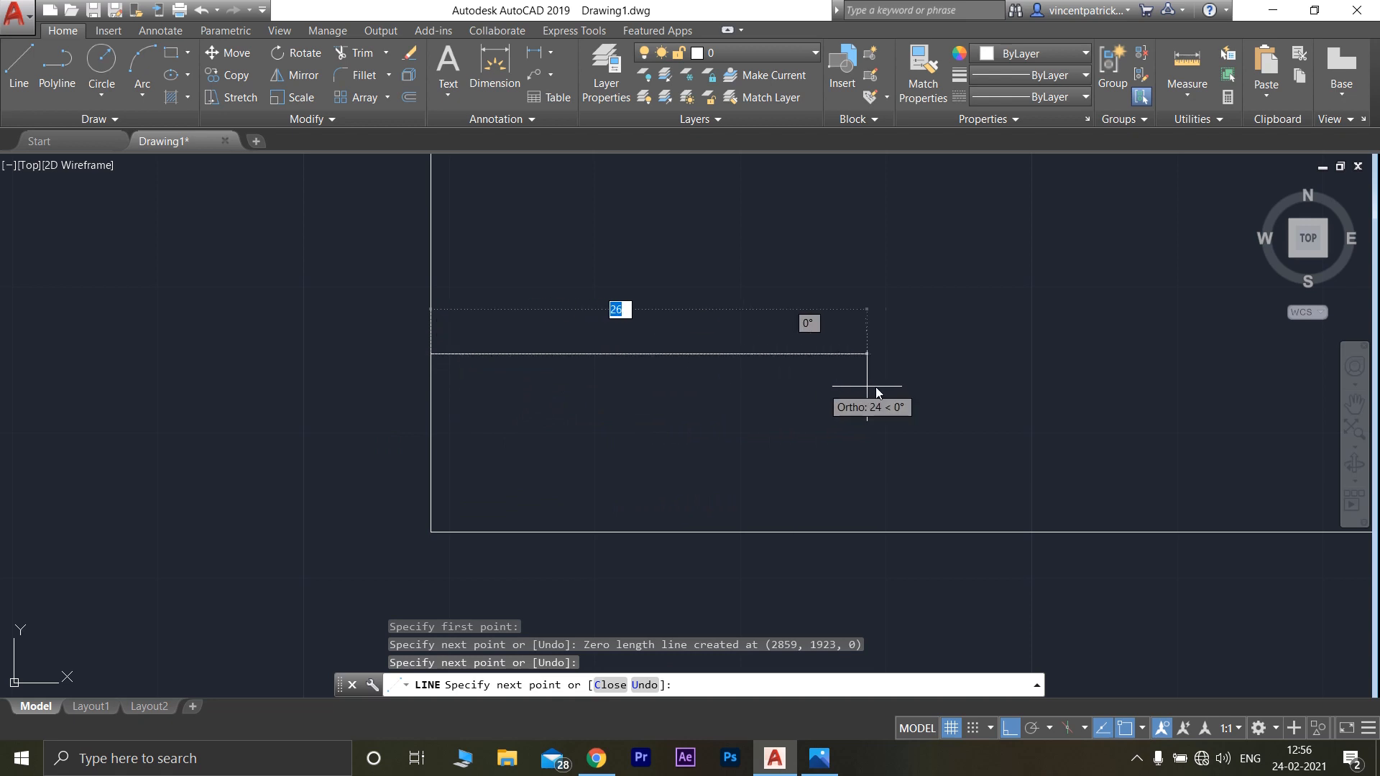
mouse_move(1201, 554)
middle_down()
mouse_move(585, 435)
mouse_move(736, 524)
middle_up()
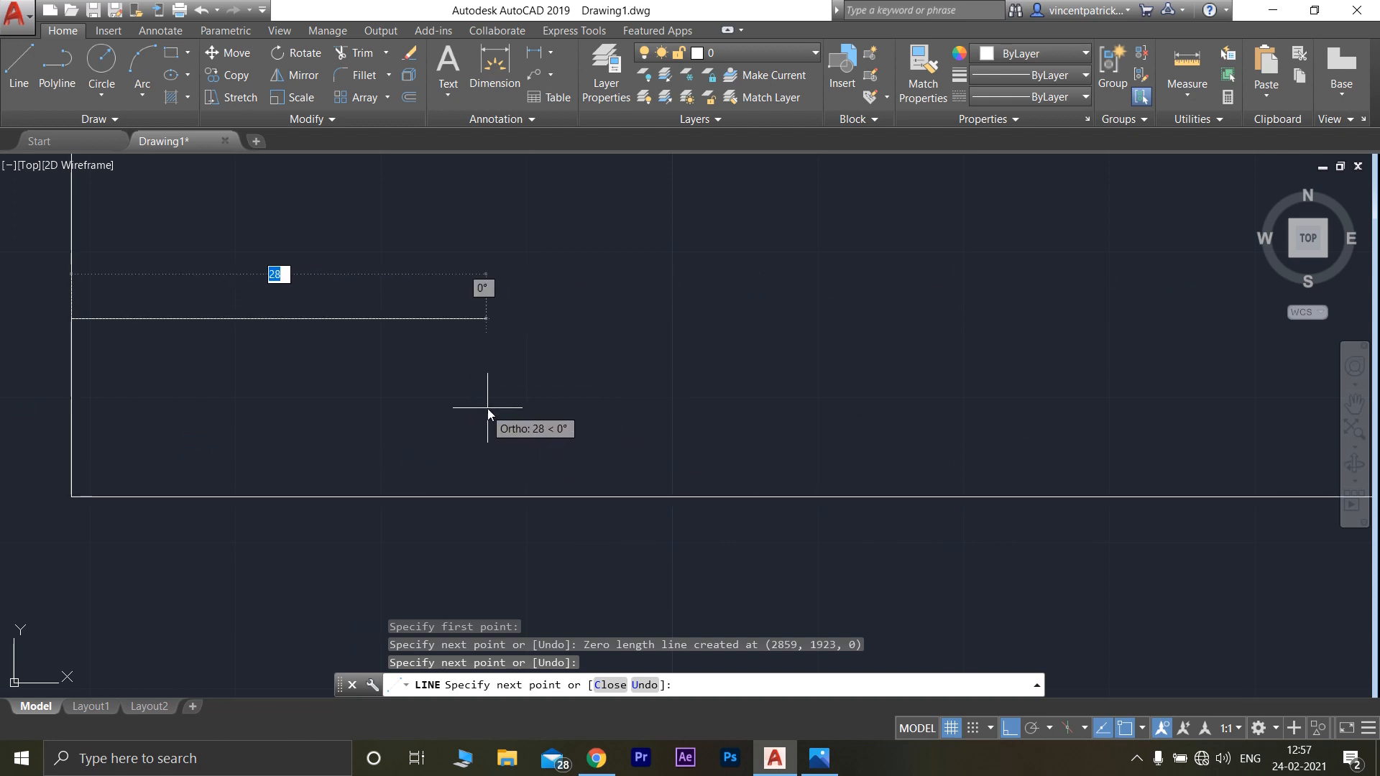
click(526, 415)
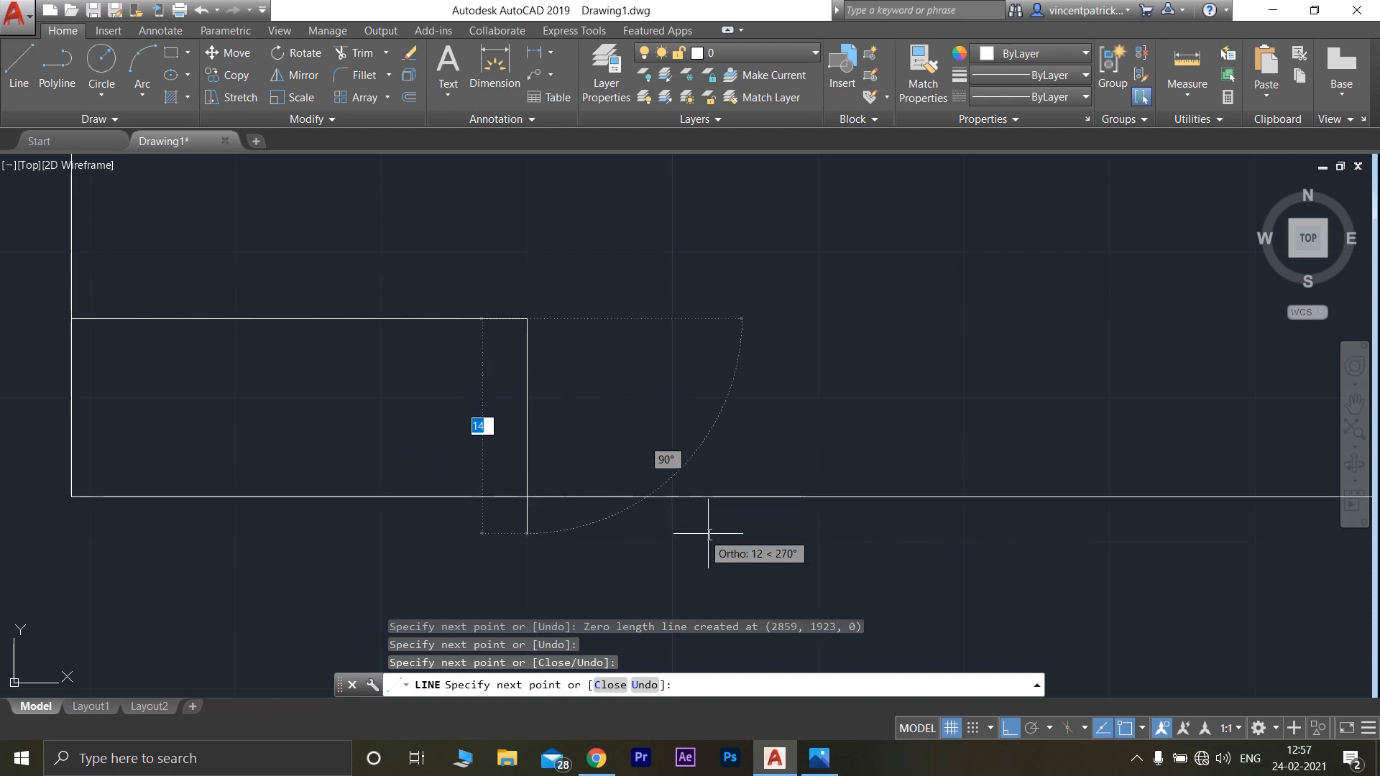
key(F8)
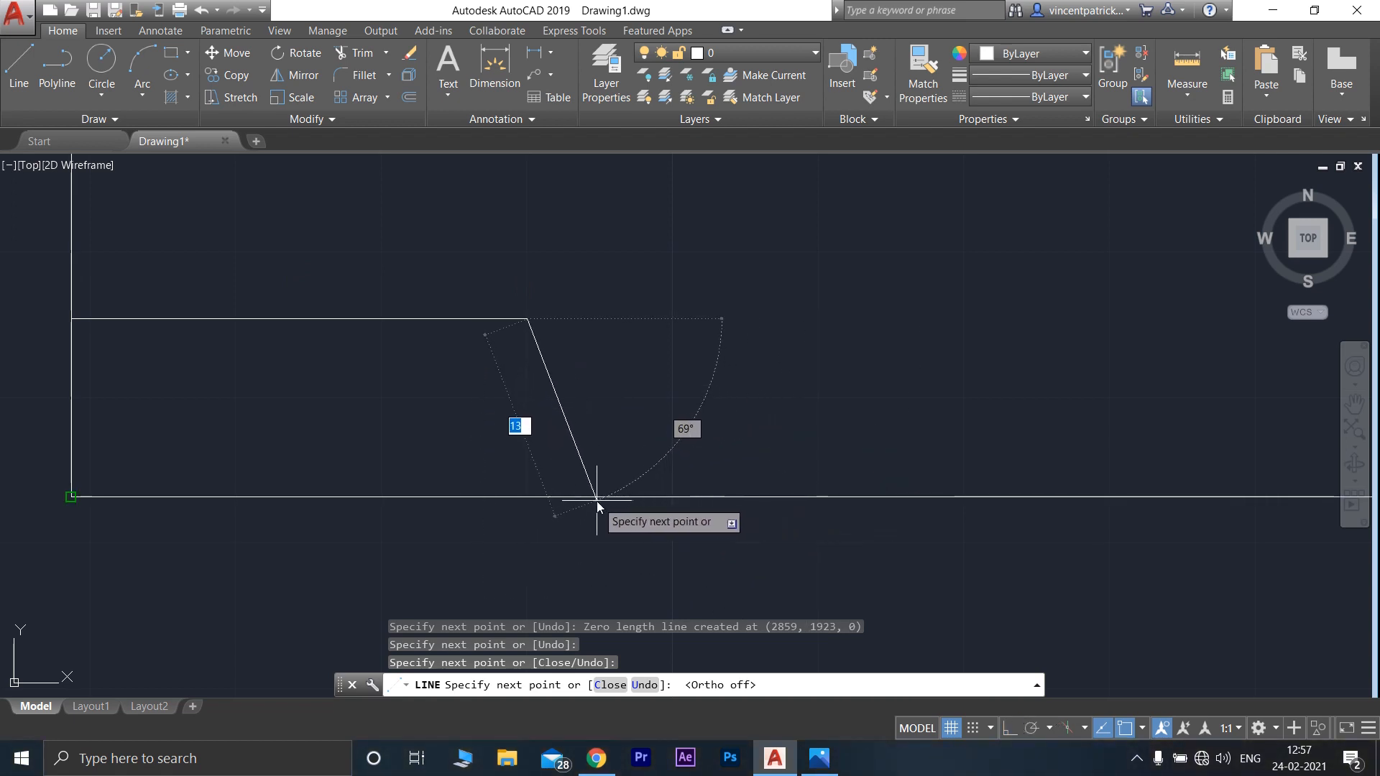
key(Escape)
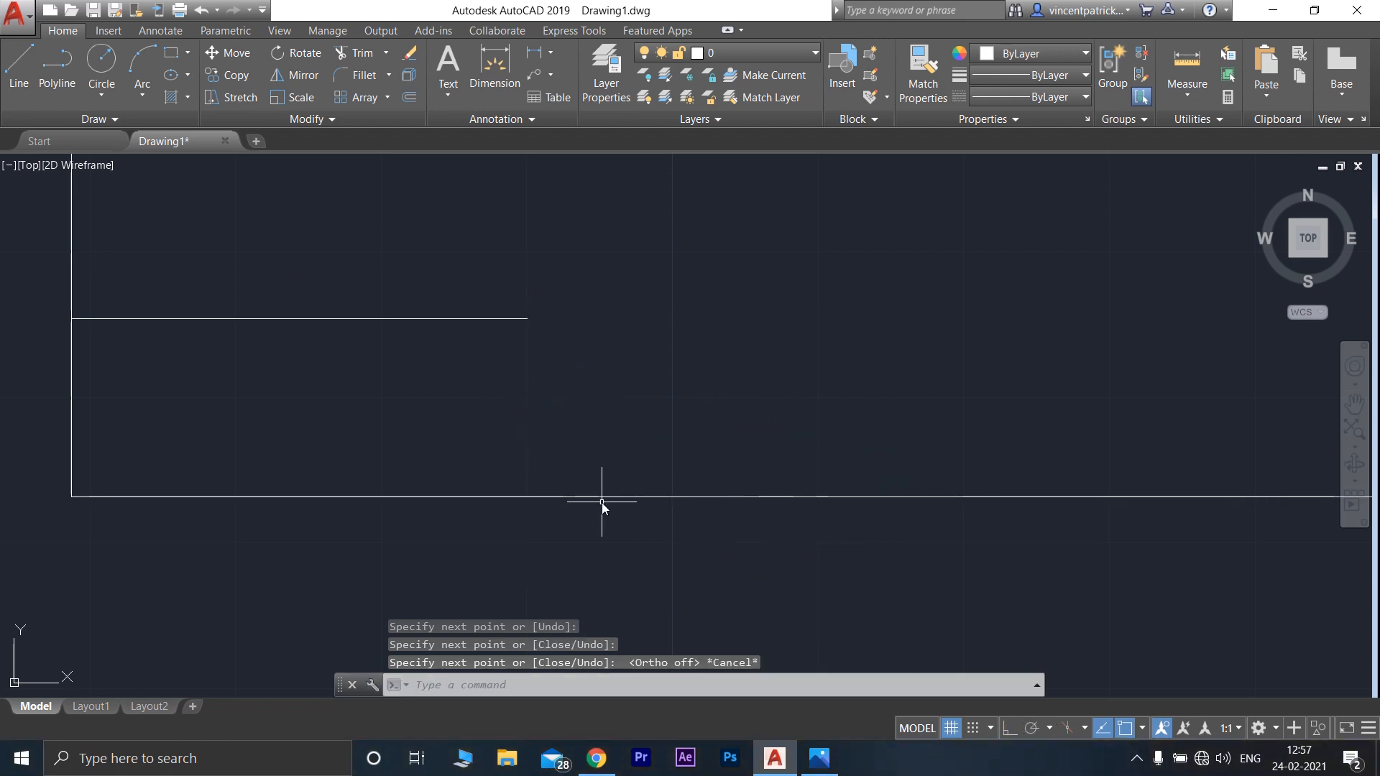
Draw a line from the lower-left corner along the bottom edge to the 35-unit mark and up to the inner horizontal line's right end
click(32, 70)
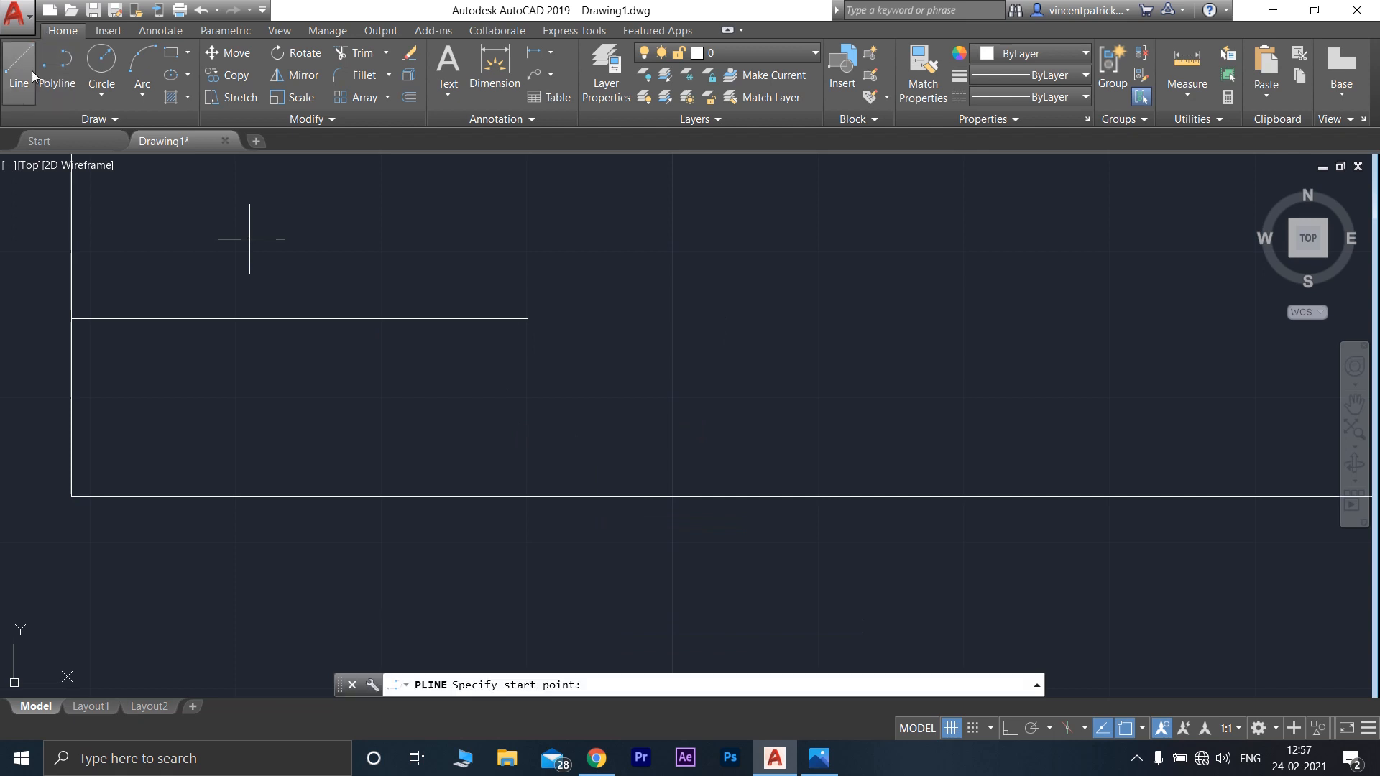
click(71, 496)
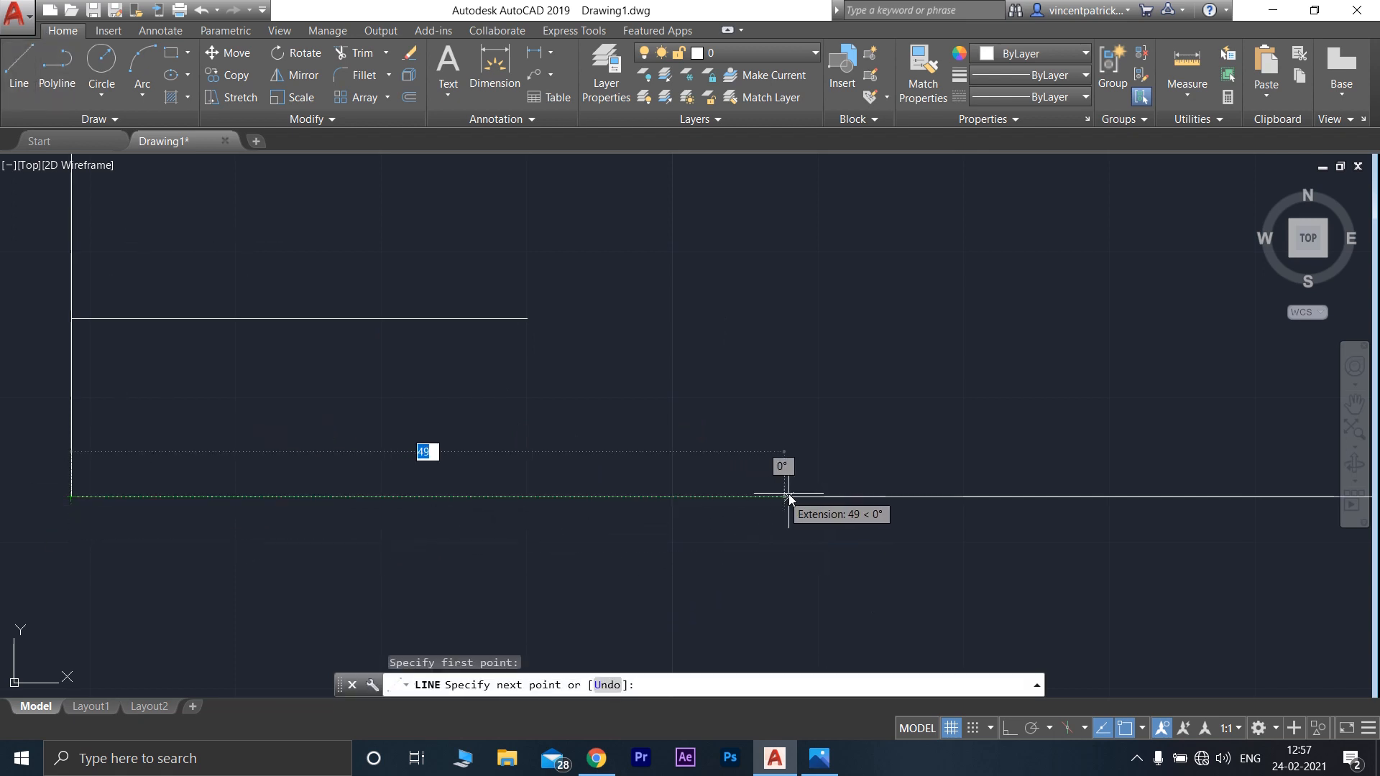
click(583, 495)
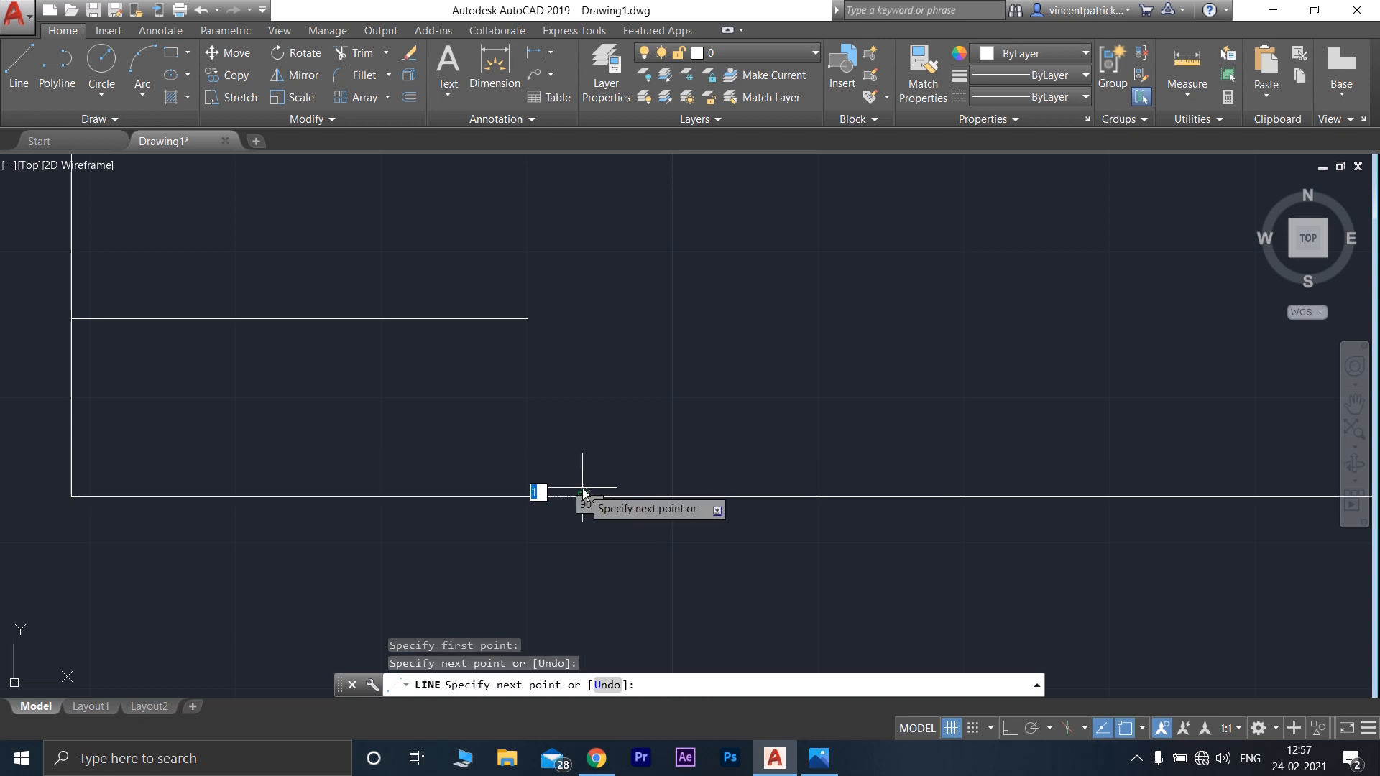
click(532, 327)
scroll(715, 403, down, 2)
key(Escape)
scroll(708, 416, down, 2)
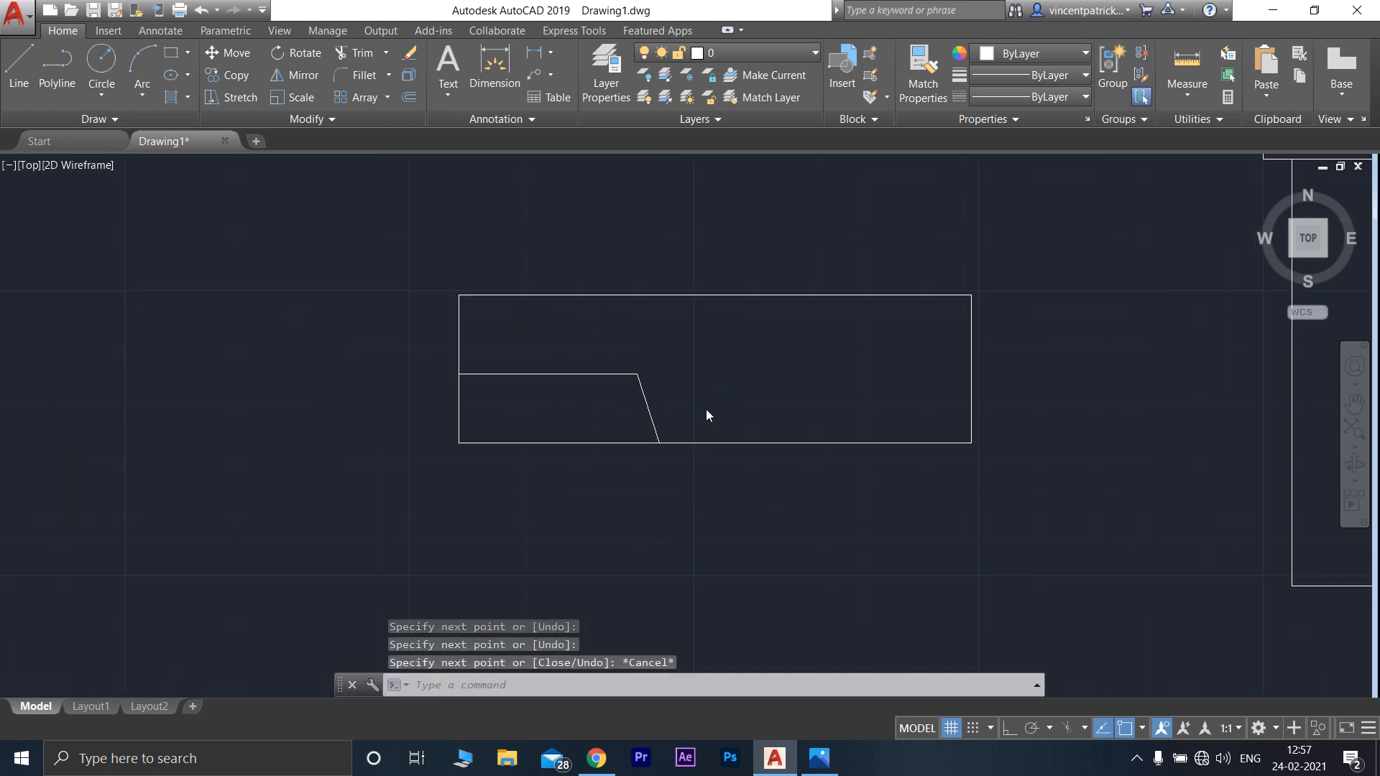
Check the knuckle joint picture in Photos and move the inner horizontal line down to about a quarter of the rectangle's height
scroll(704, 412, down, 2)
middle_drag(703, 412, 598, 510)
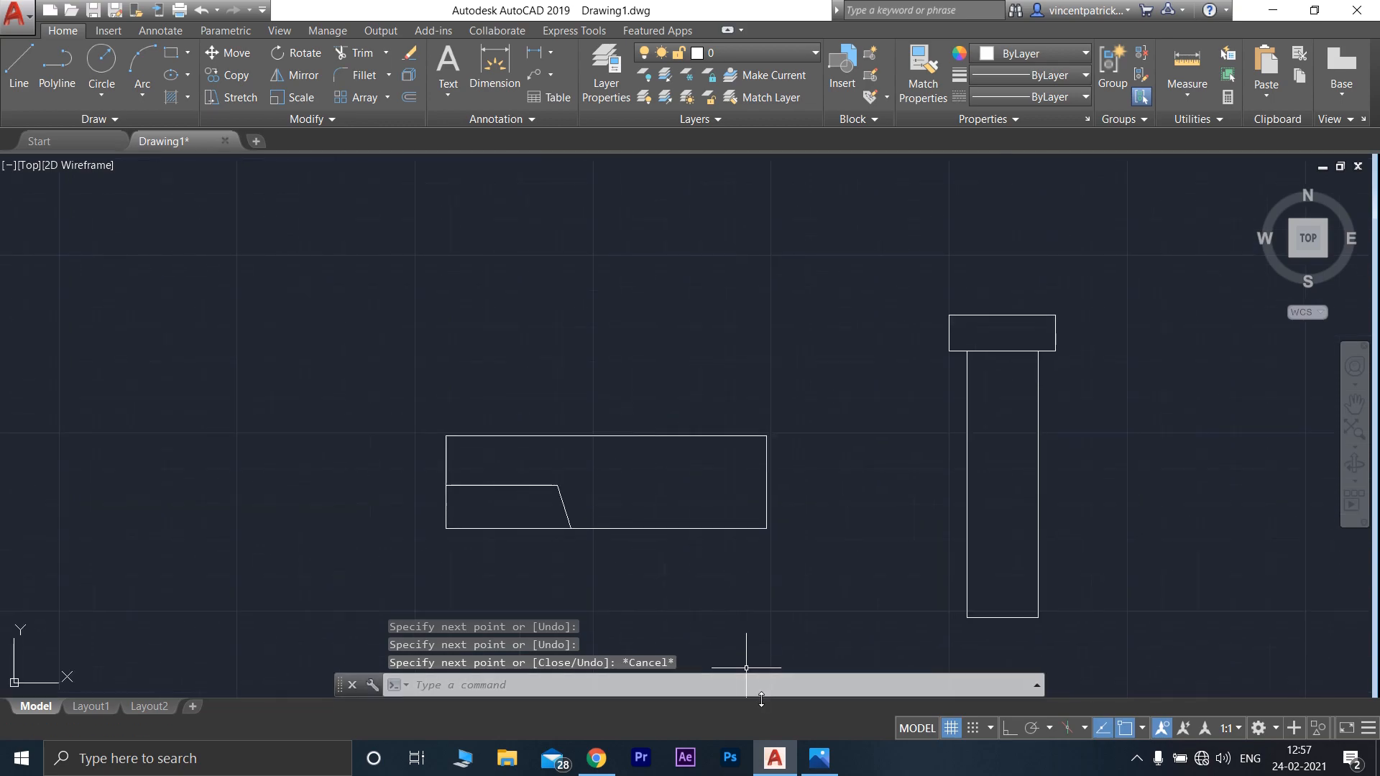
click(822, 770)
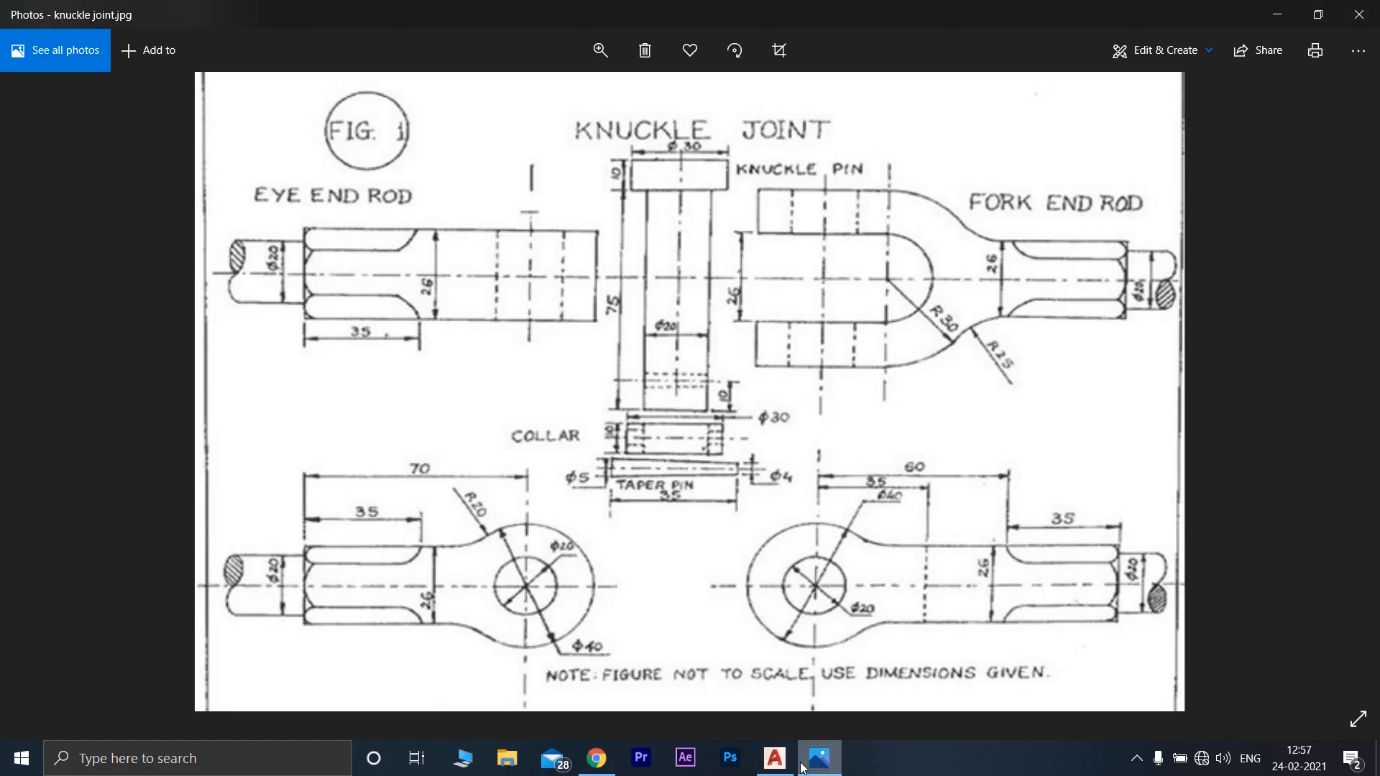
click(775, 759)
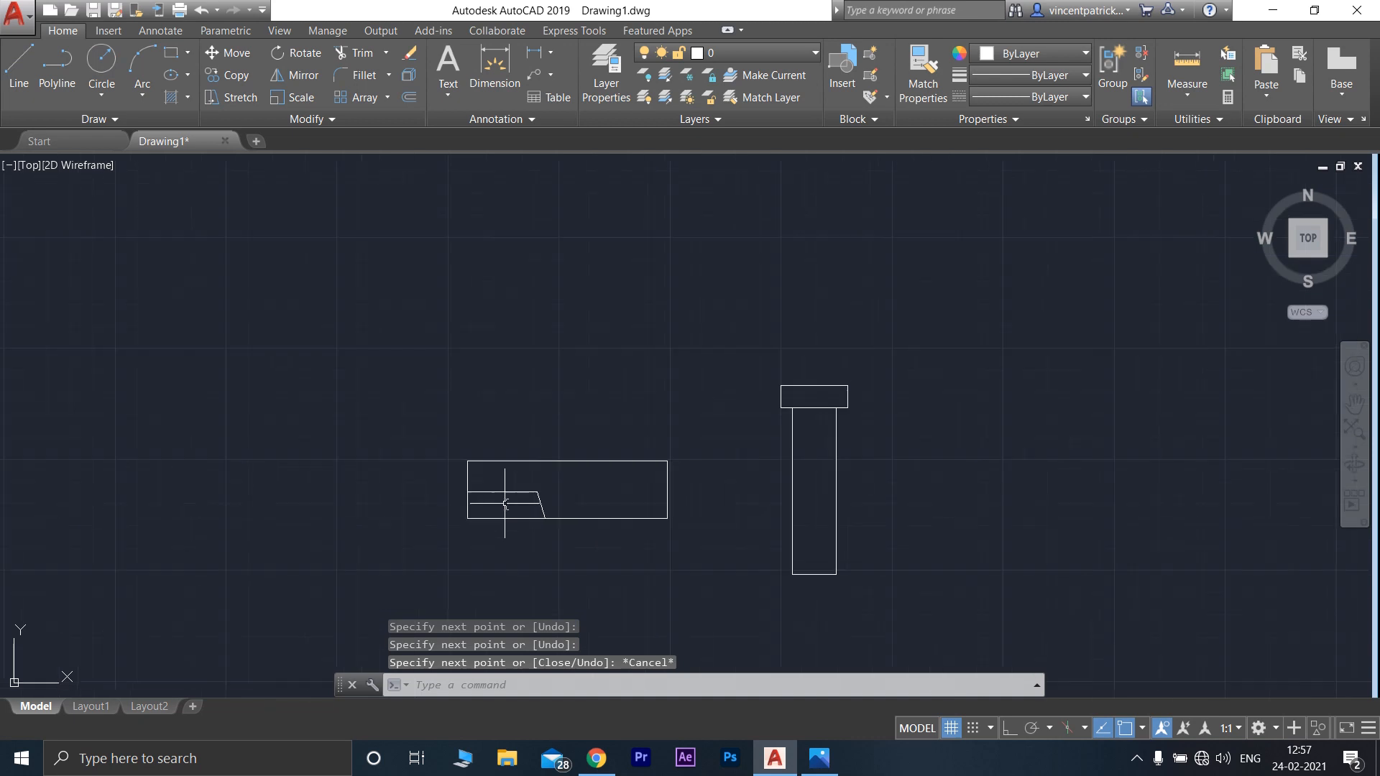
scroll(522, 497, up, 6)
middle_drag(530, 524, 568, 442)
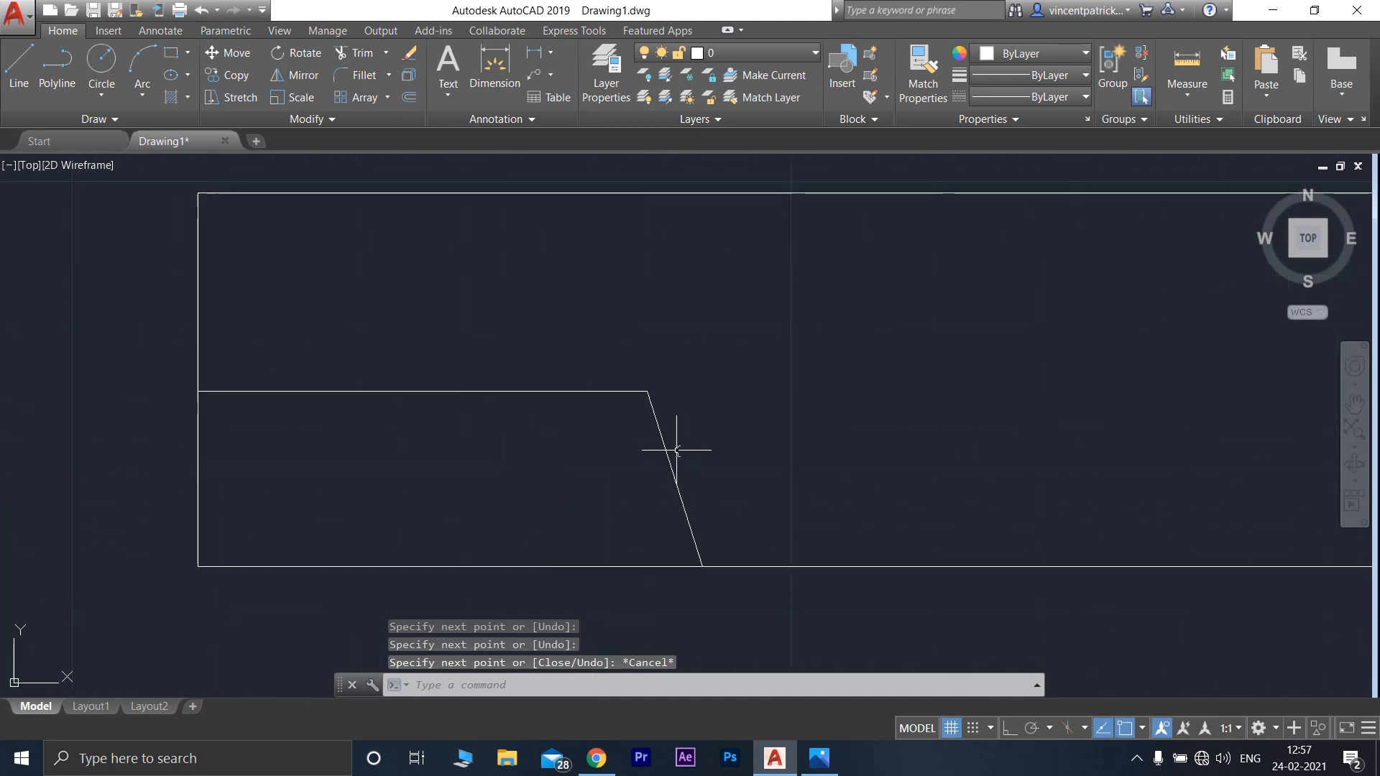
click(603, 391)
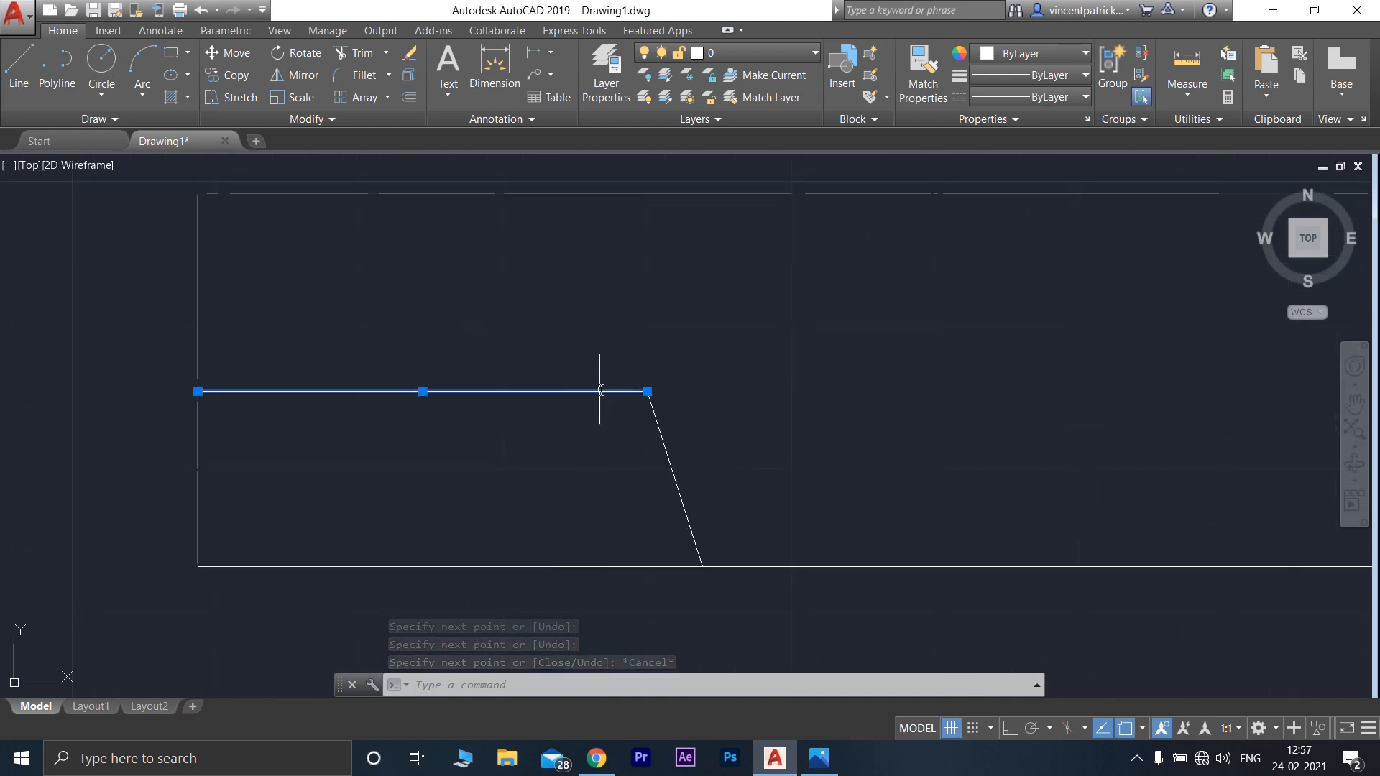
click(422, 391)
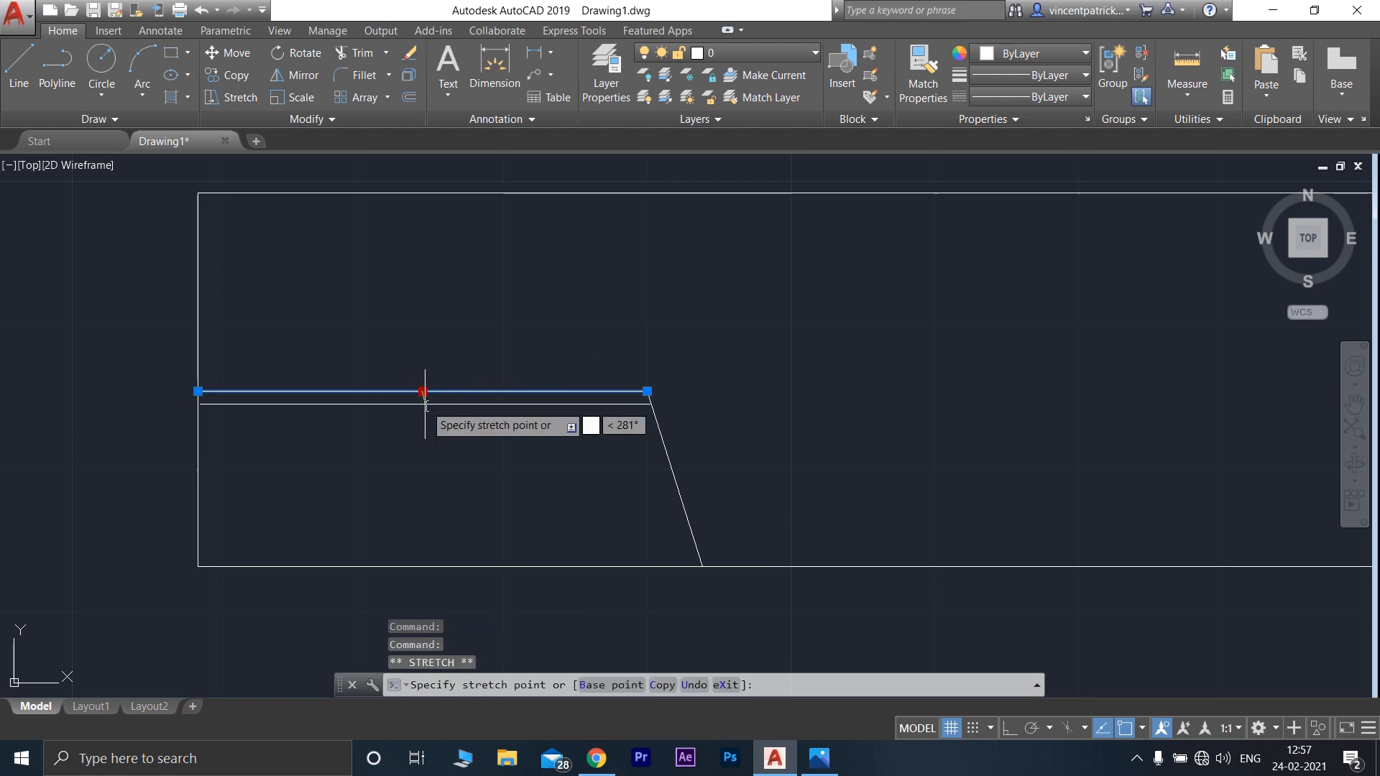
click(424, 474)
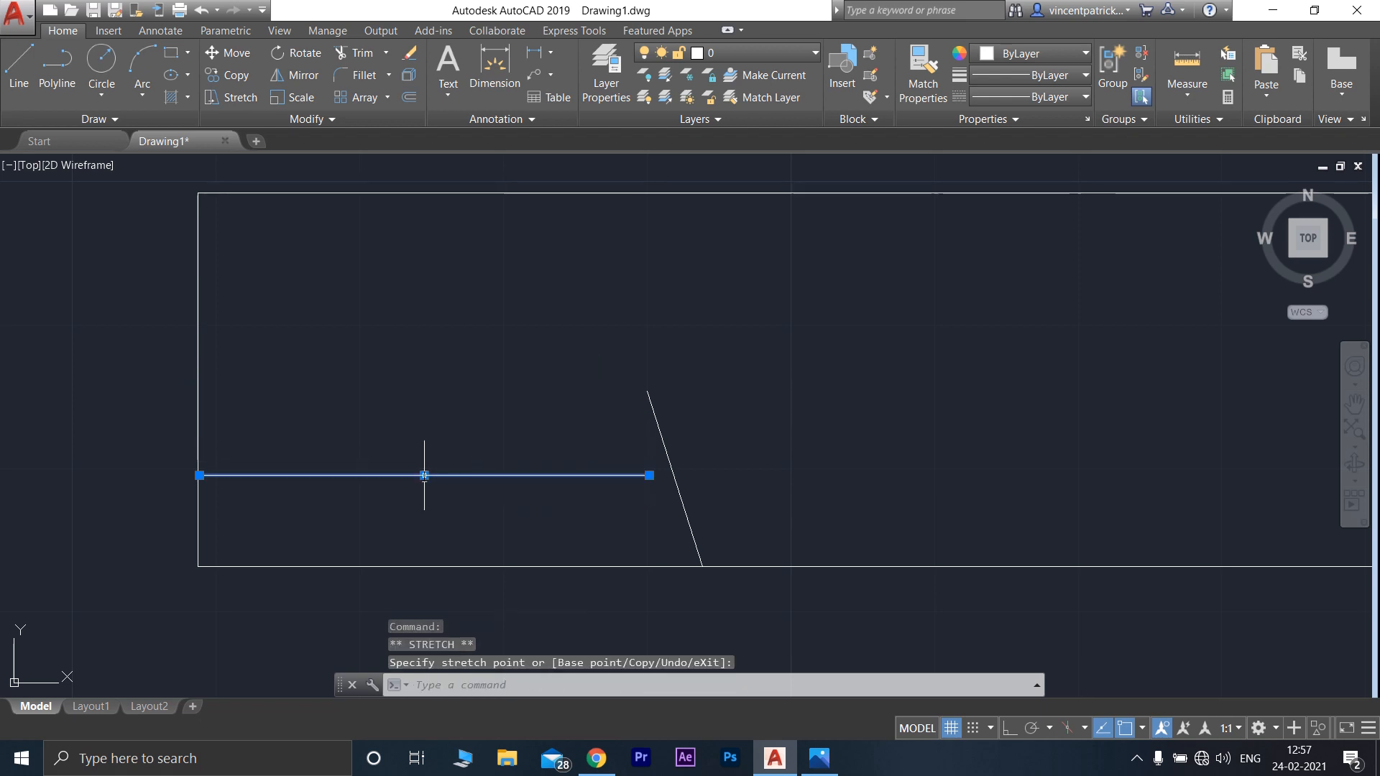
key(Escape)
Stretch the slanted line's upper end to meet the right end of the lowered horizontal line
click(666, 447)
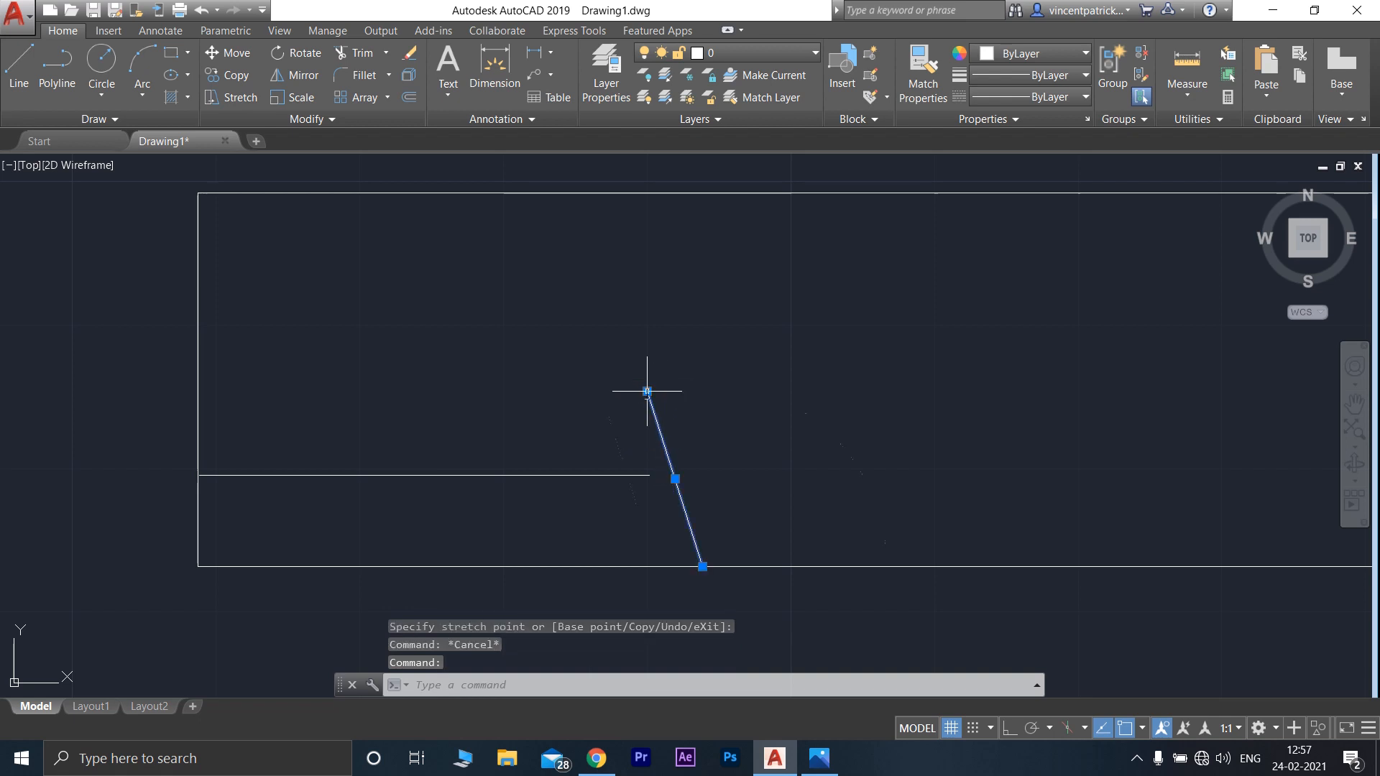
click(647, 391)
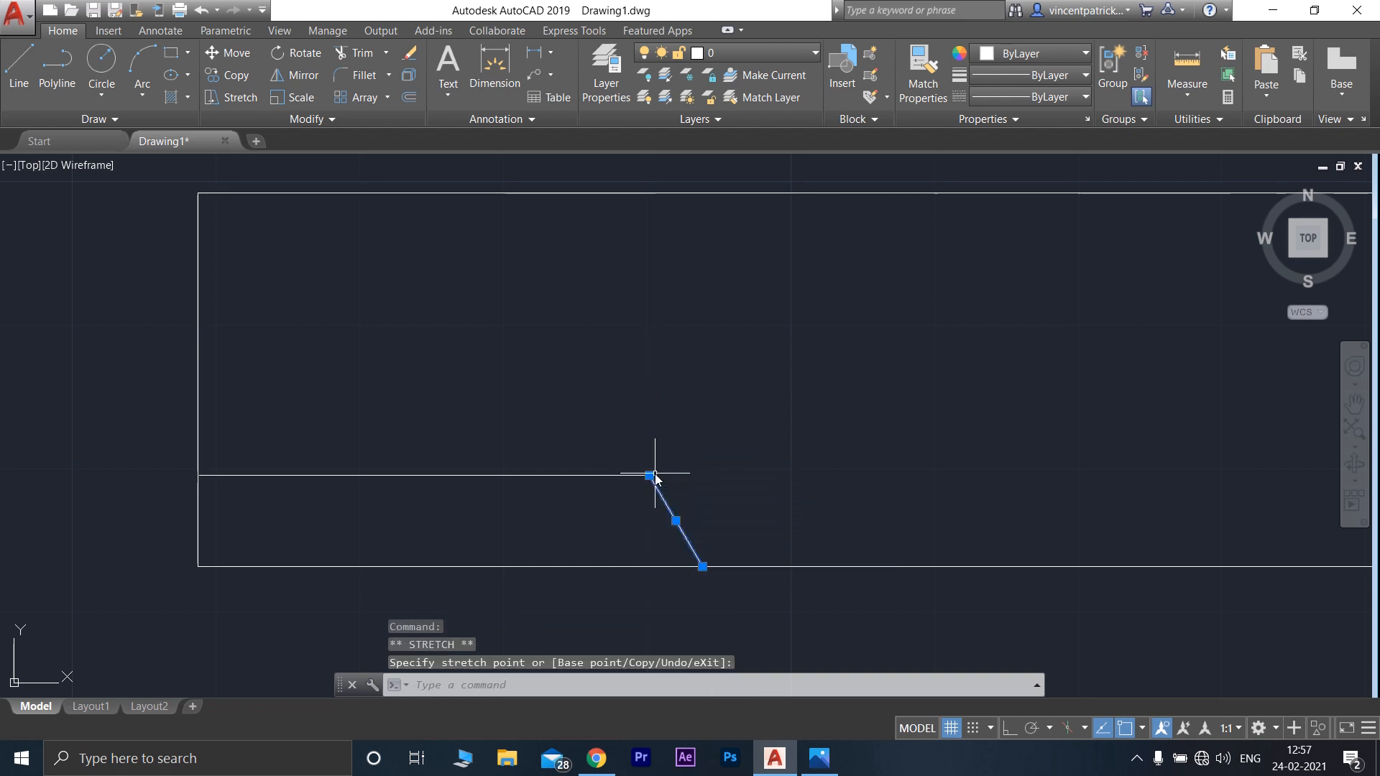
click(650, 475)
key(Escape)
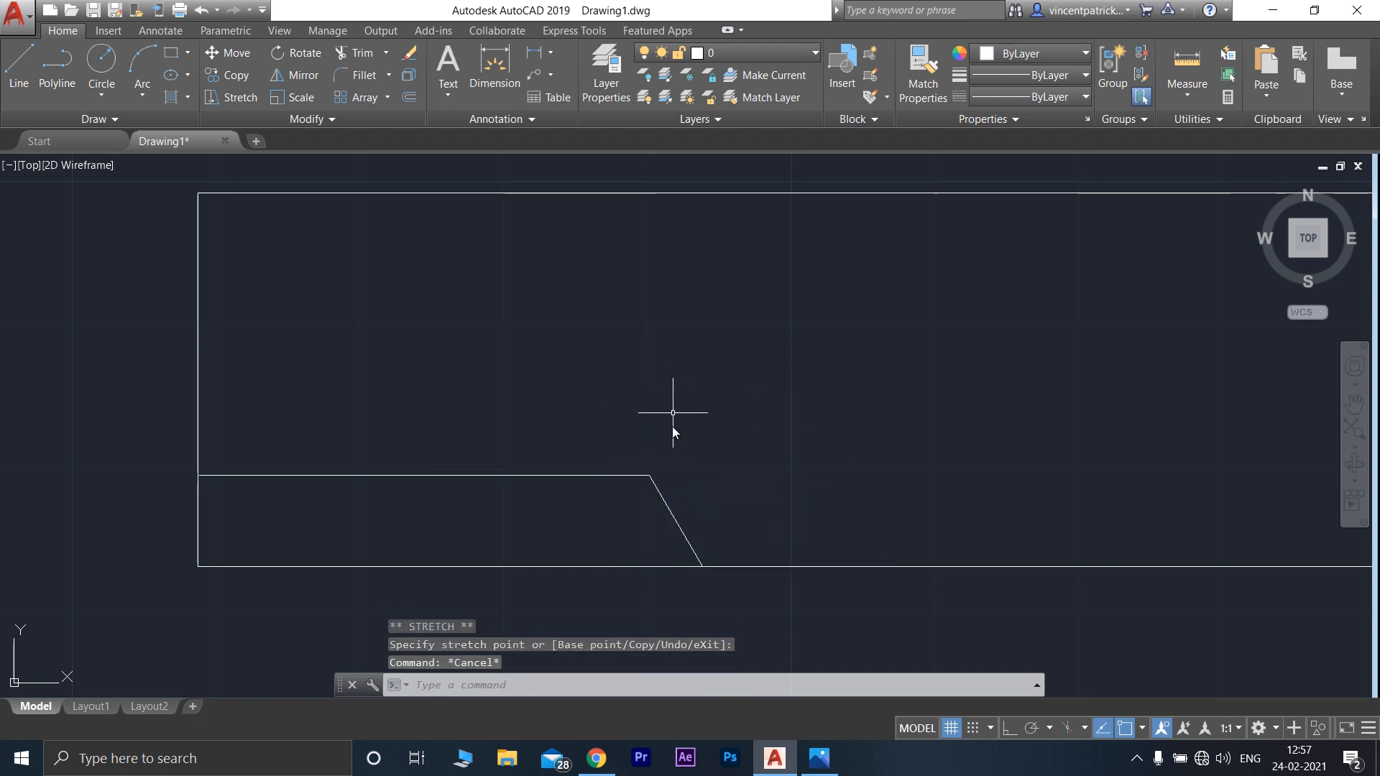
Draw a 35-unit line along the rectangle's top edge starting at its upper-left corner
click(5, 77)
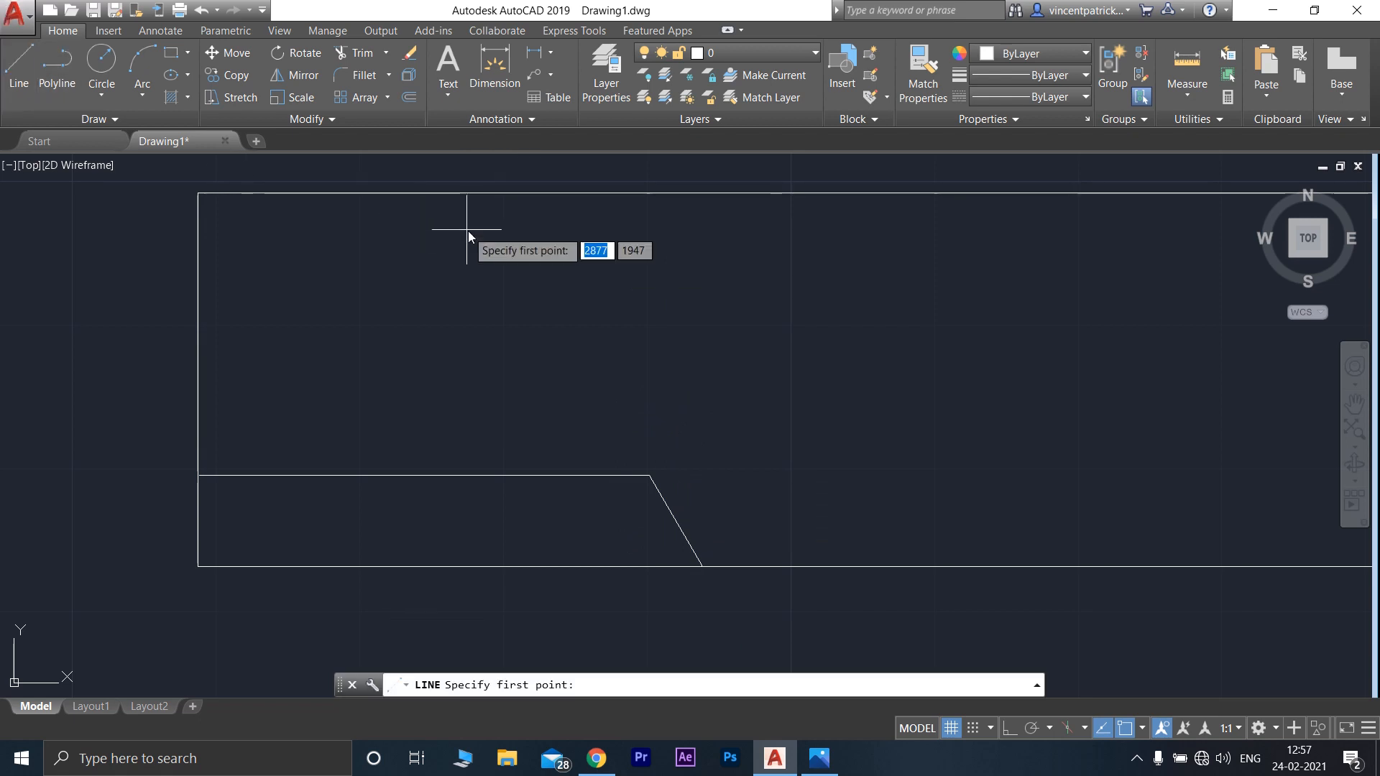
click(205, 194)
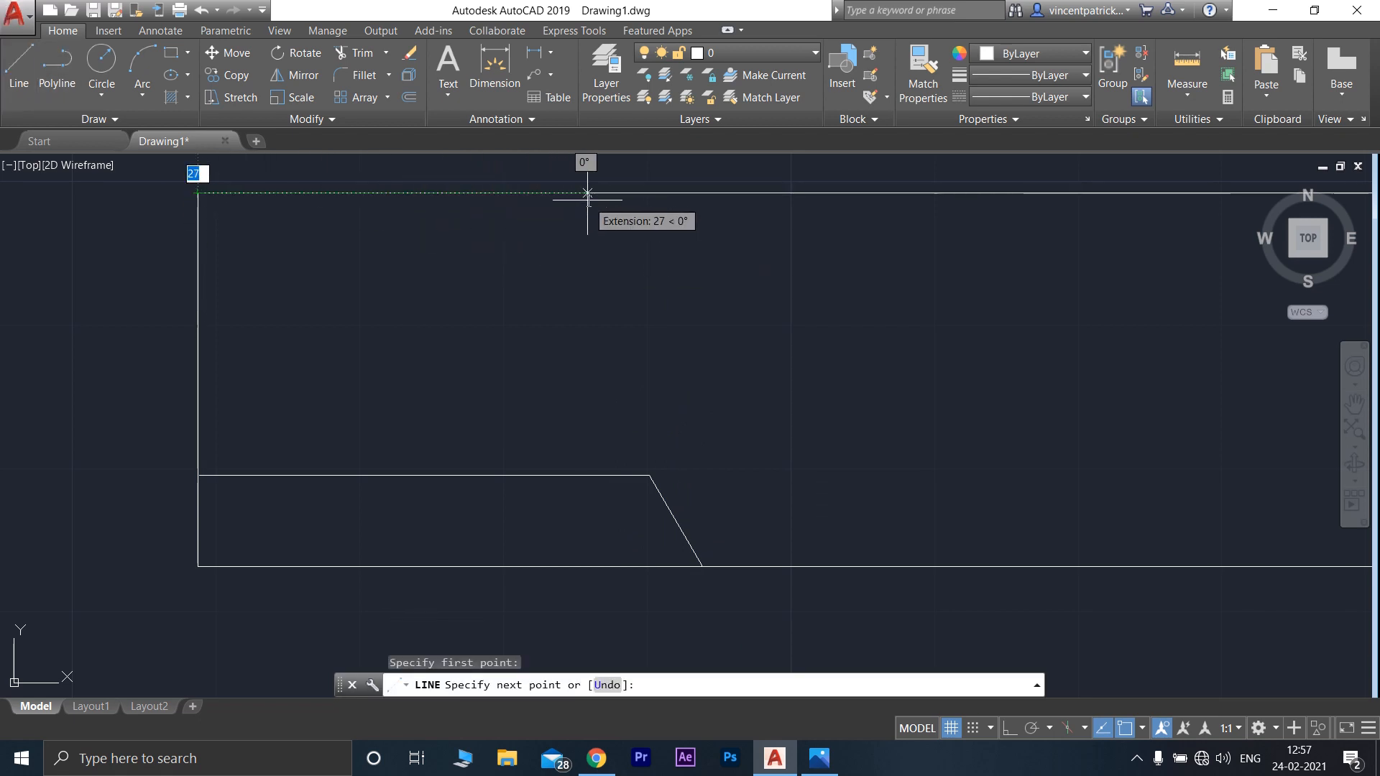
text(35)
key(Return)
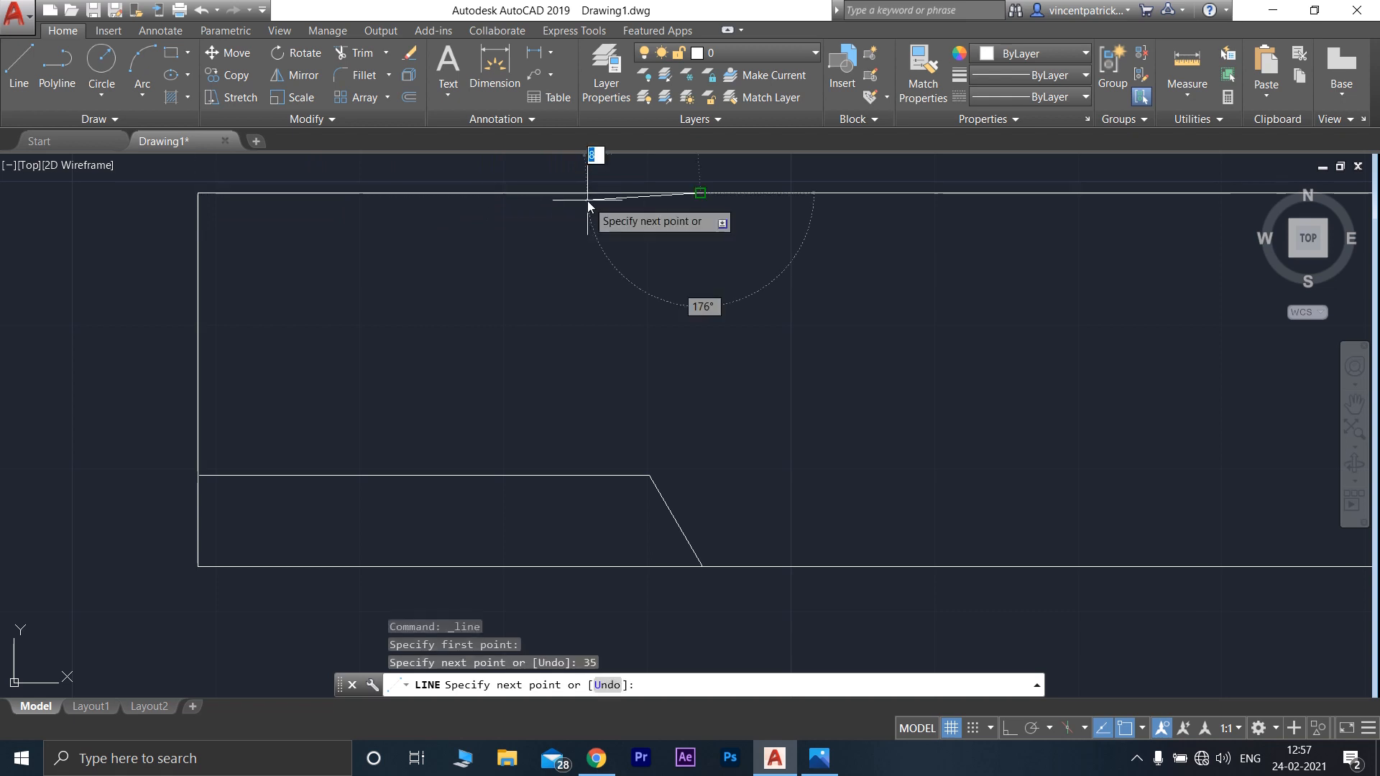
key(Return)
click(15, 79)
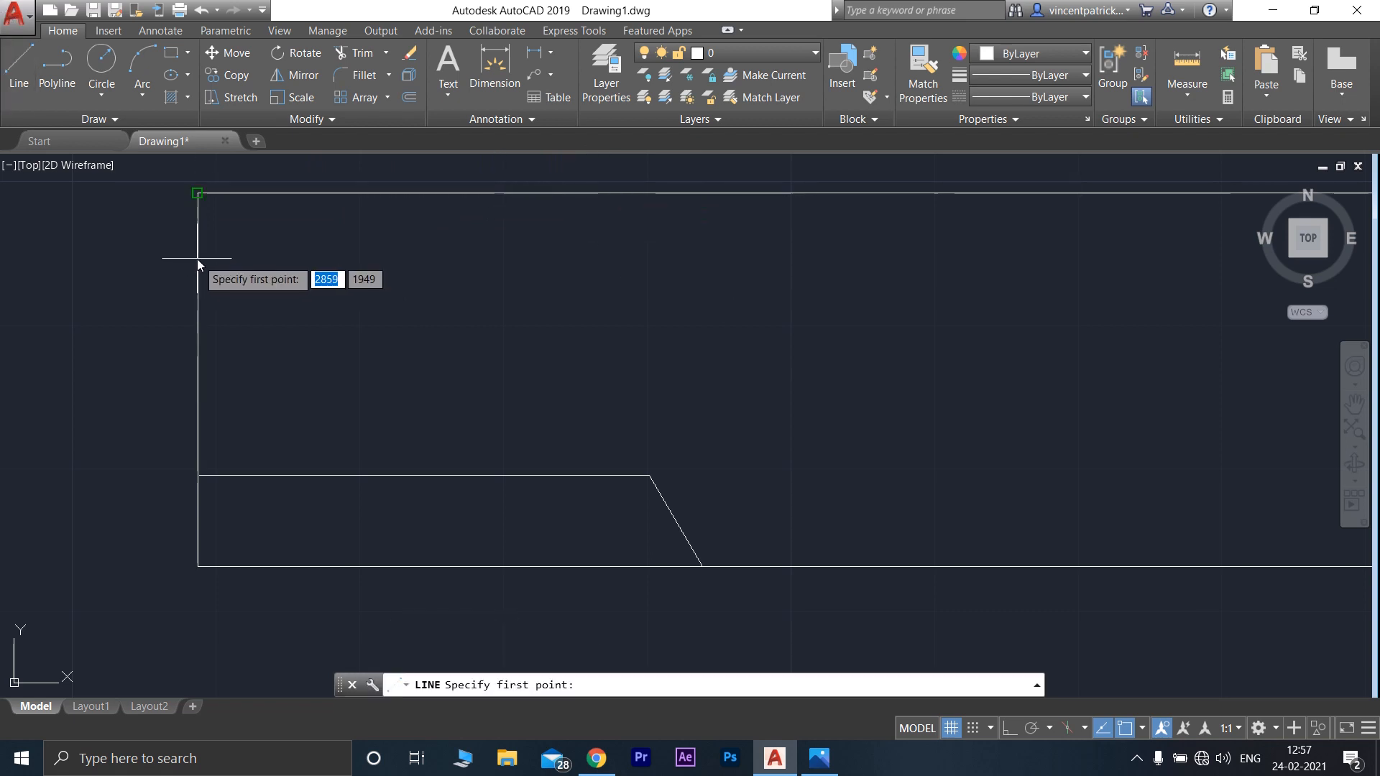
click(198, 566)
key(Escape)
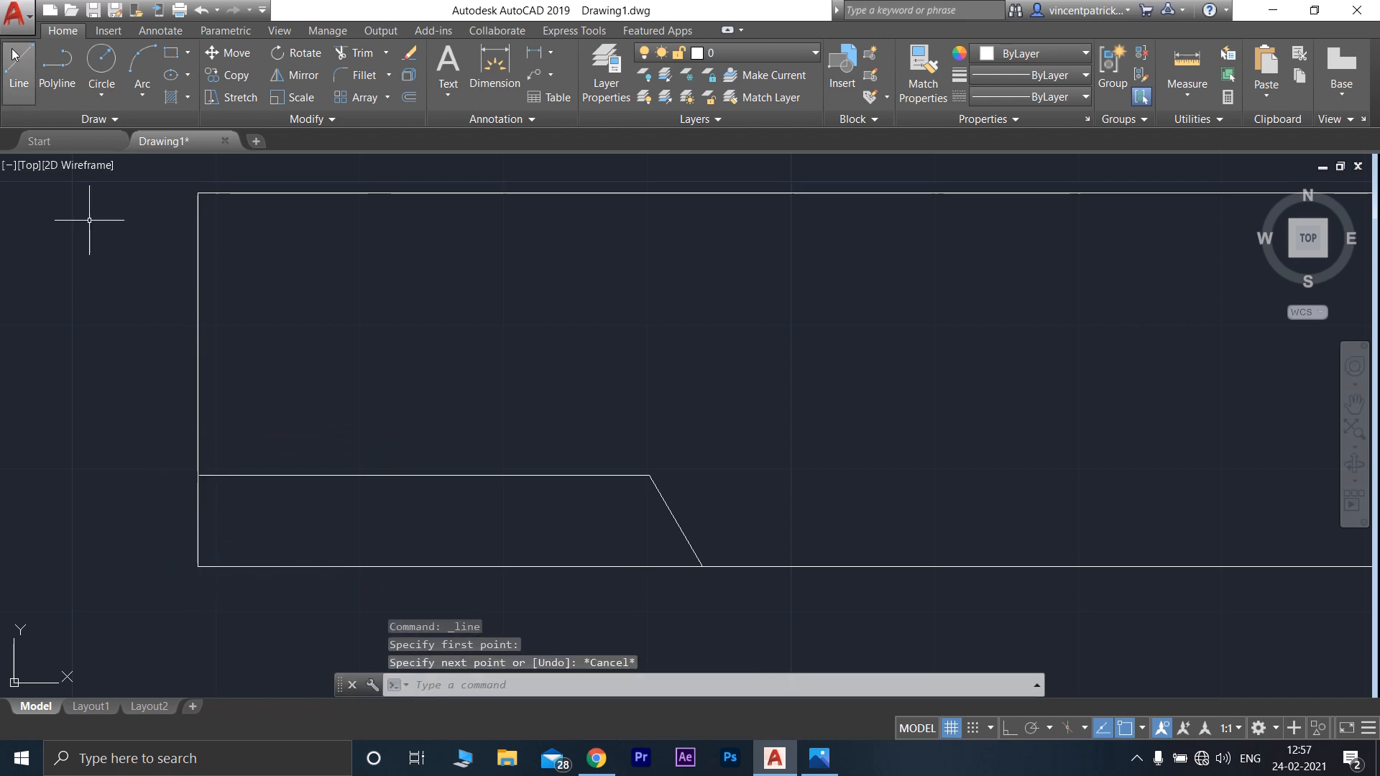
Draw the upper chamfer outline: 6 units down from the upper-left corner, right to above the lower line's end, and up to the 35-unit mark
key(Return)
click(196, 194)
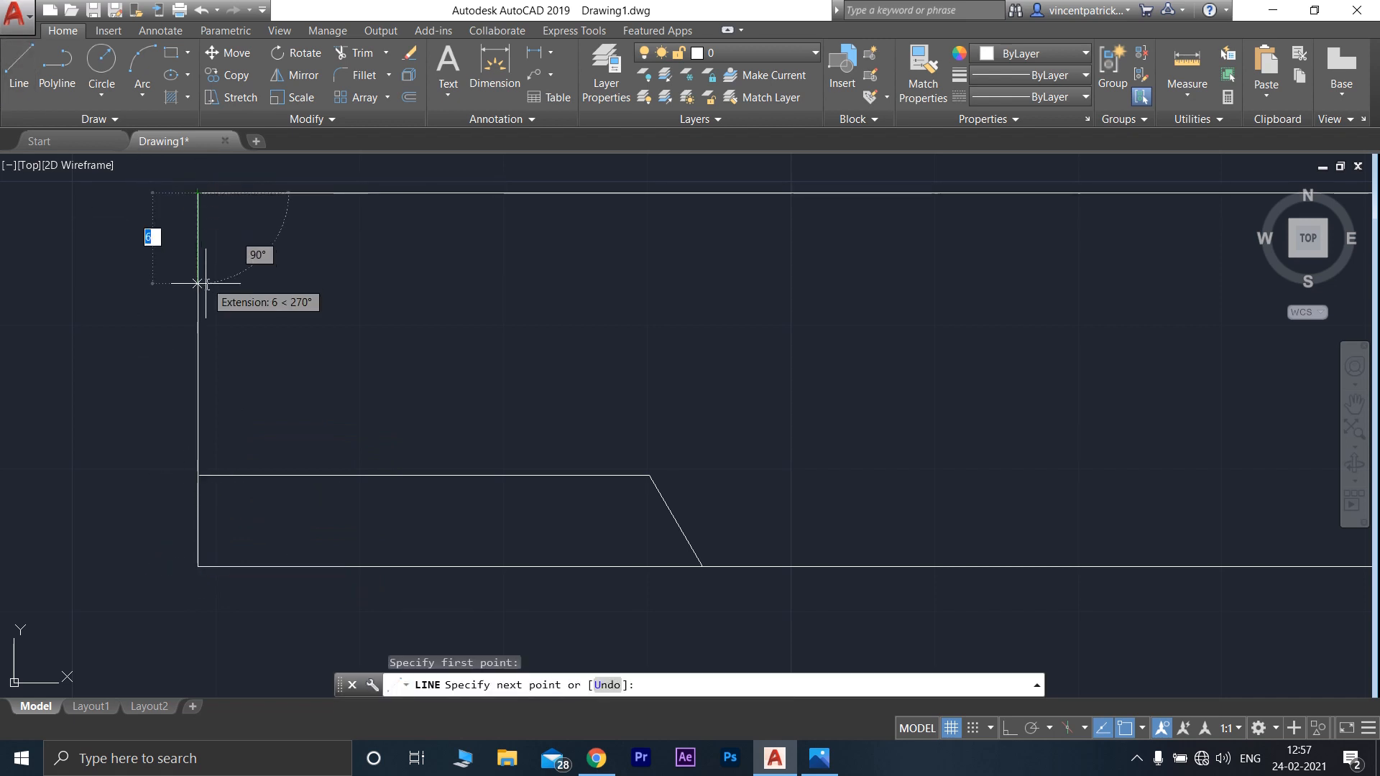
text(6)
key(Return)
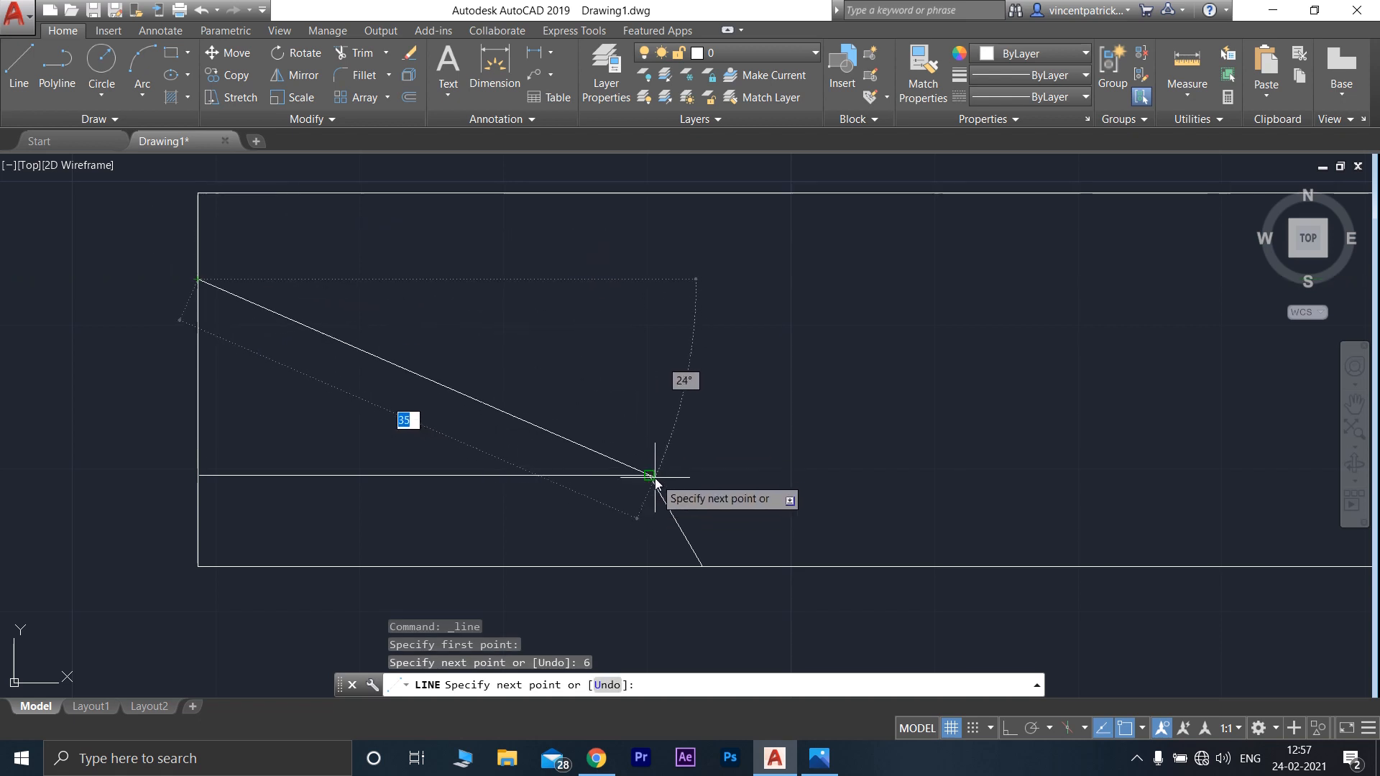
click(645, 279)
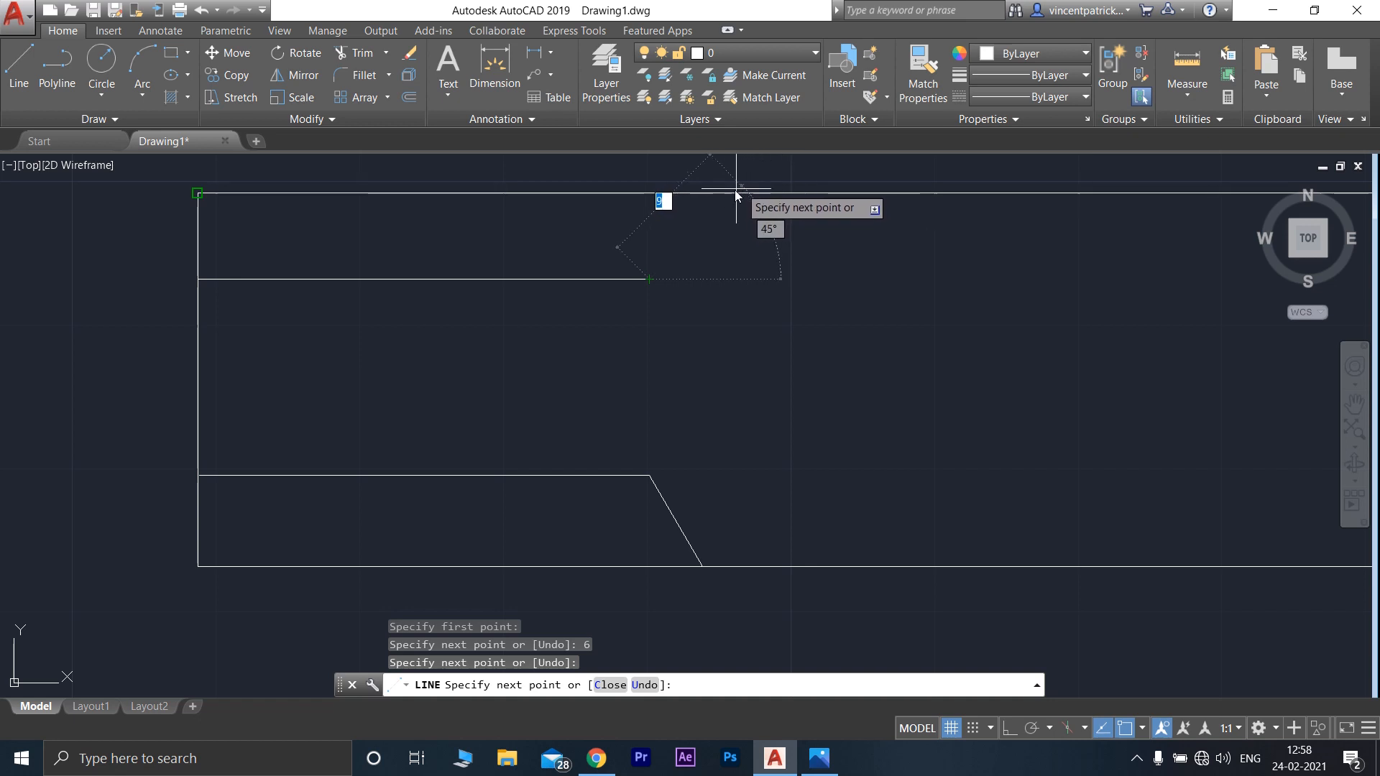
click(701, 199)
key(Escape)
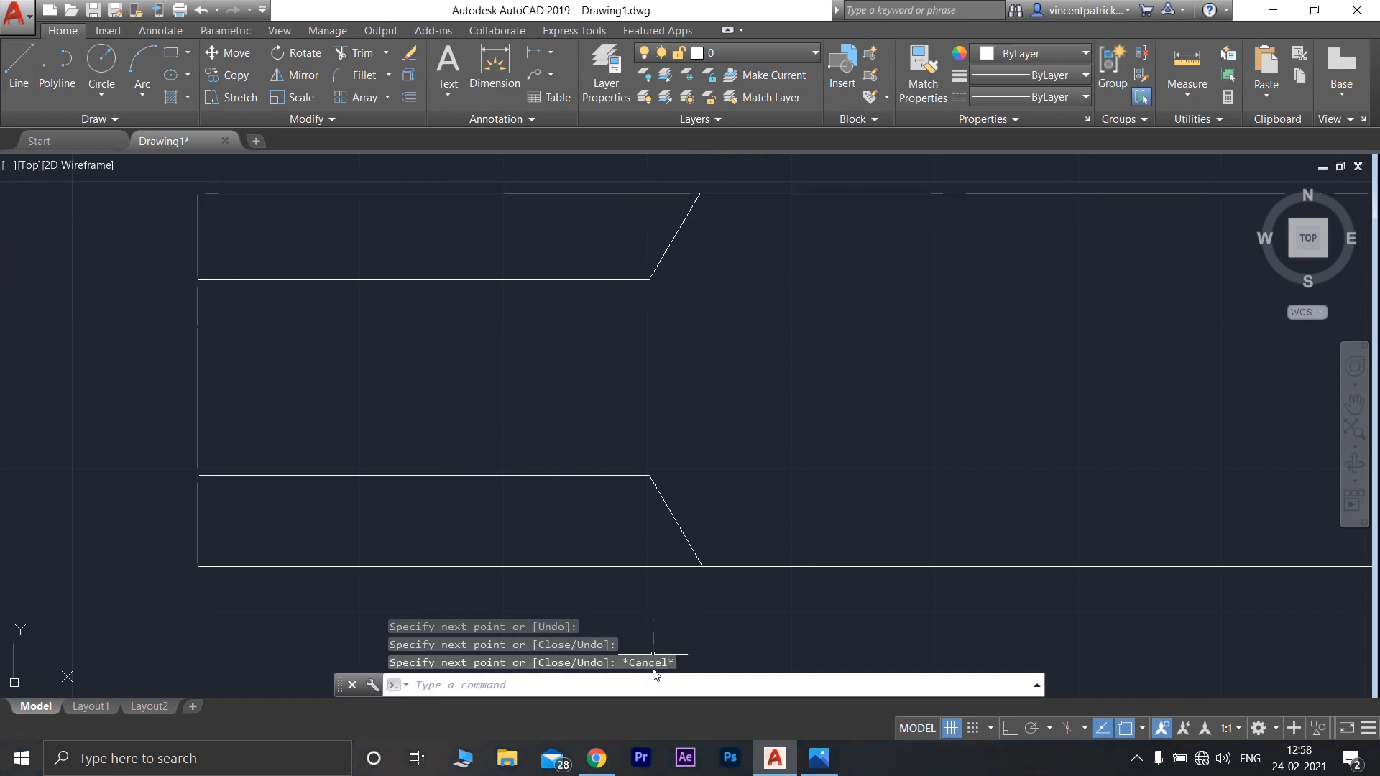
Enlarge the knuckle joint picture in Photos and check the shaft dimensions of the eye end rod's front view
click(816, 763)
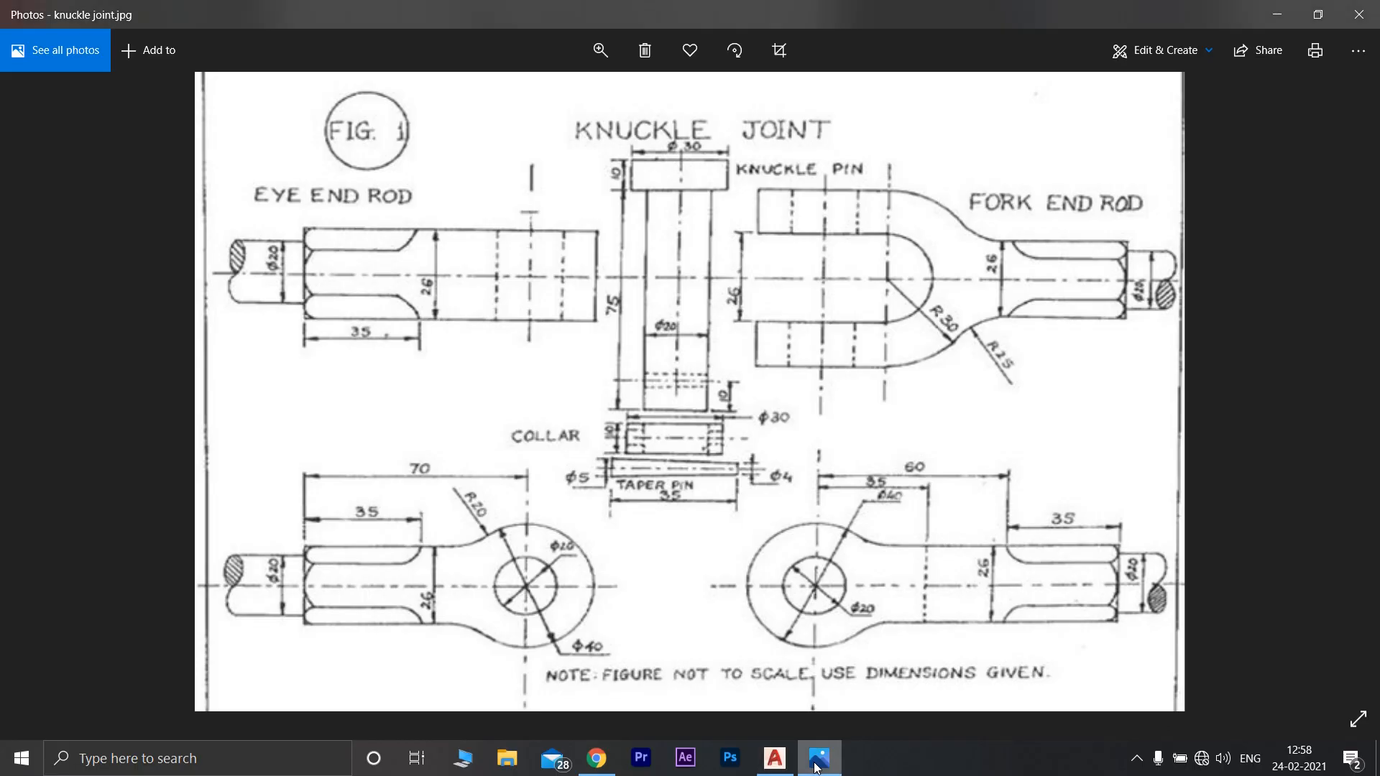
click(817, 764)
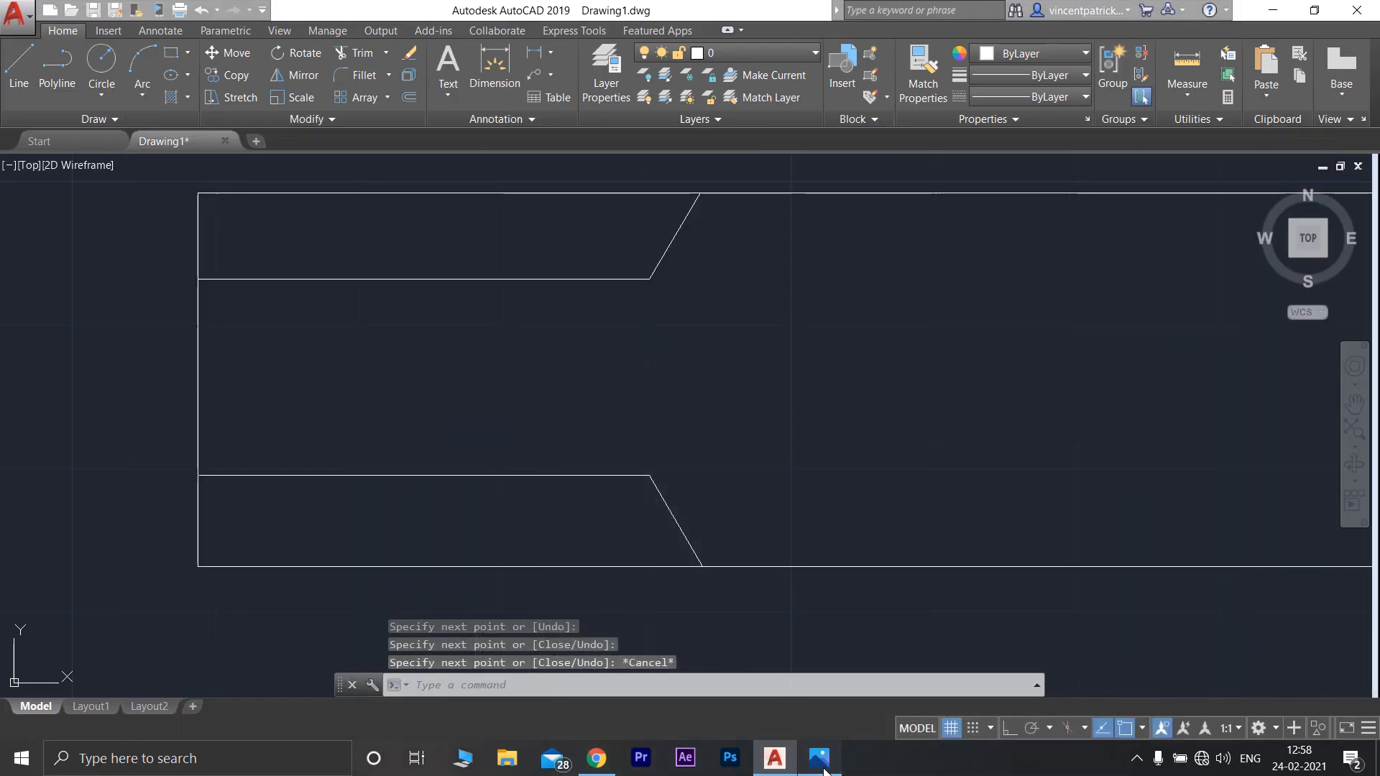
click(822, 764)
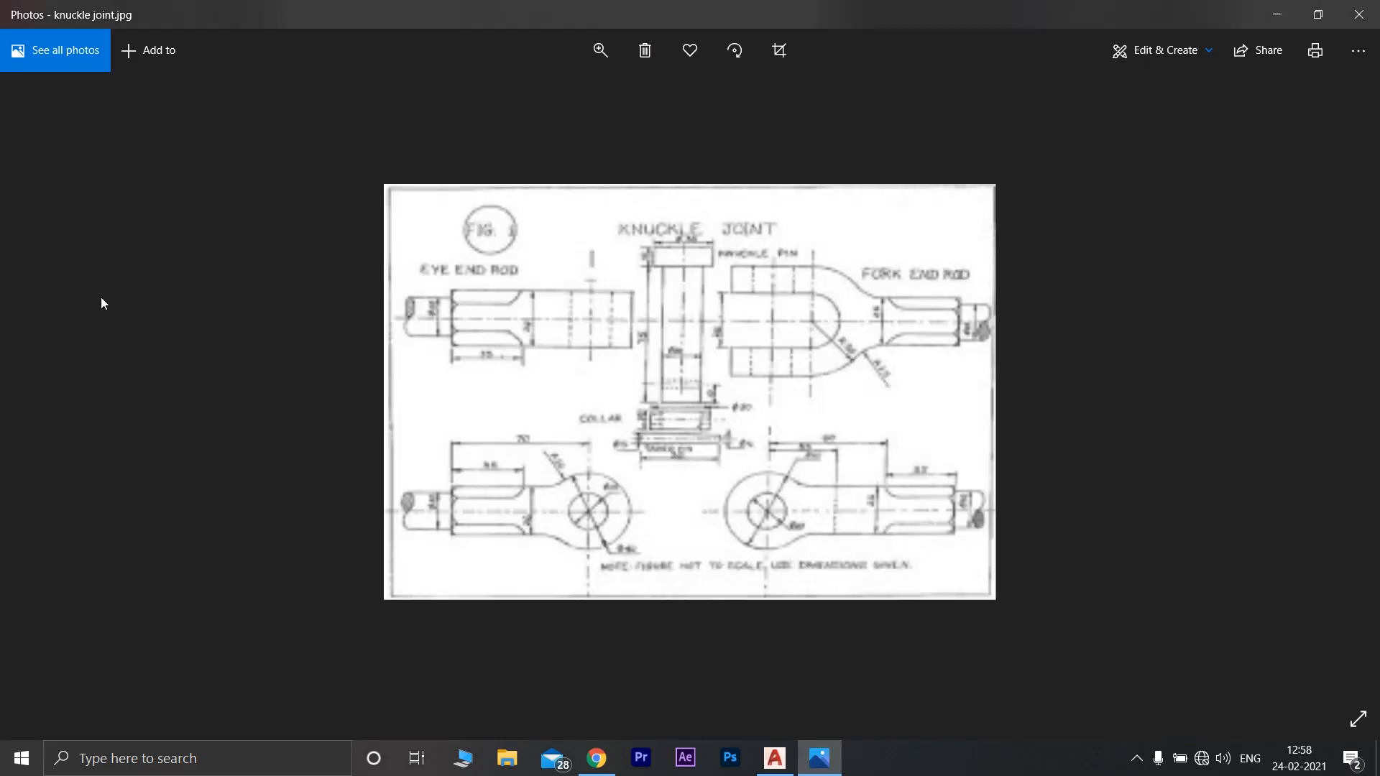
click(601, 52)
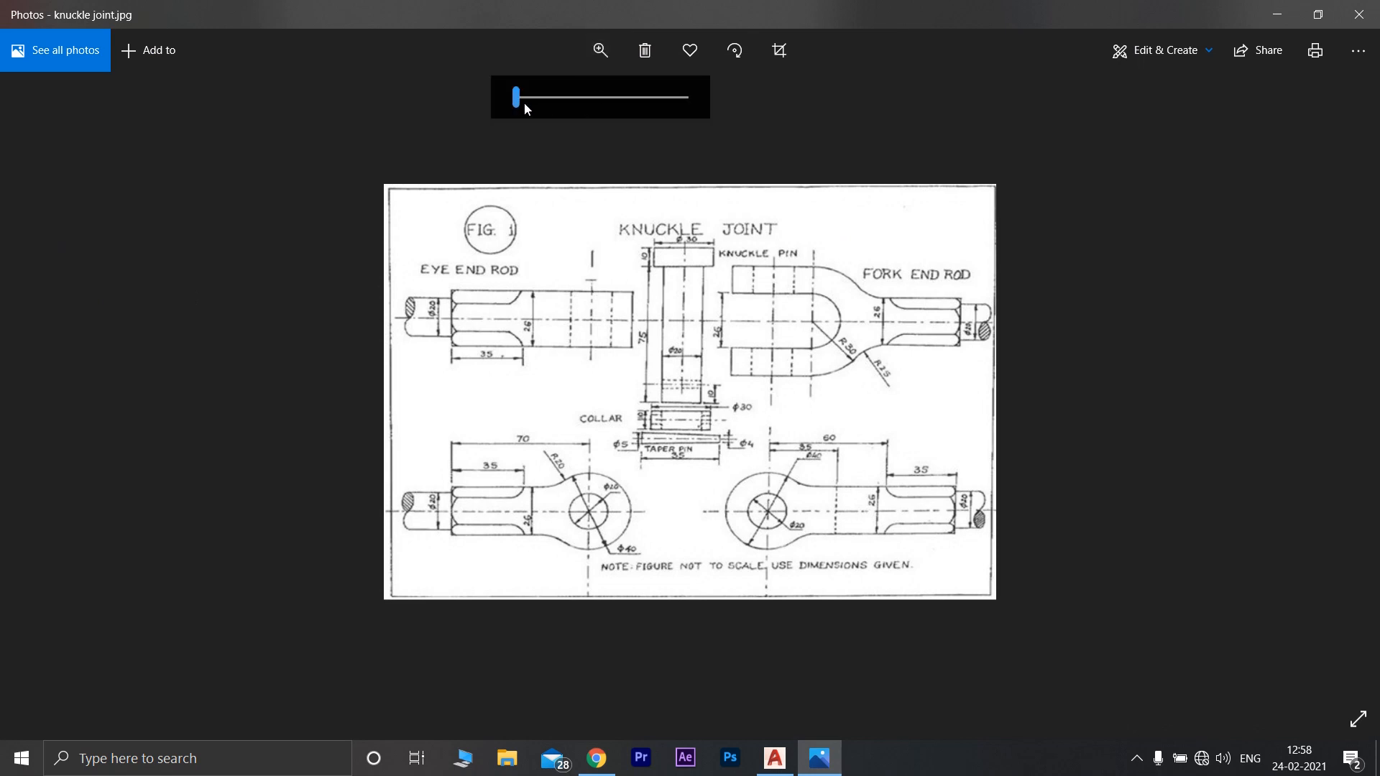
drag(522, 102, 558, 112)
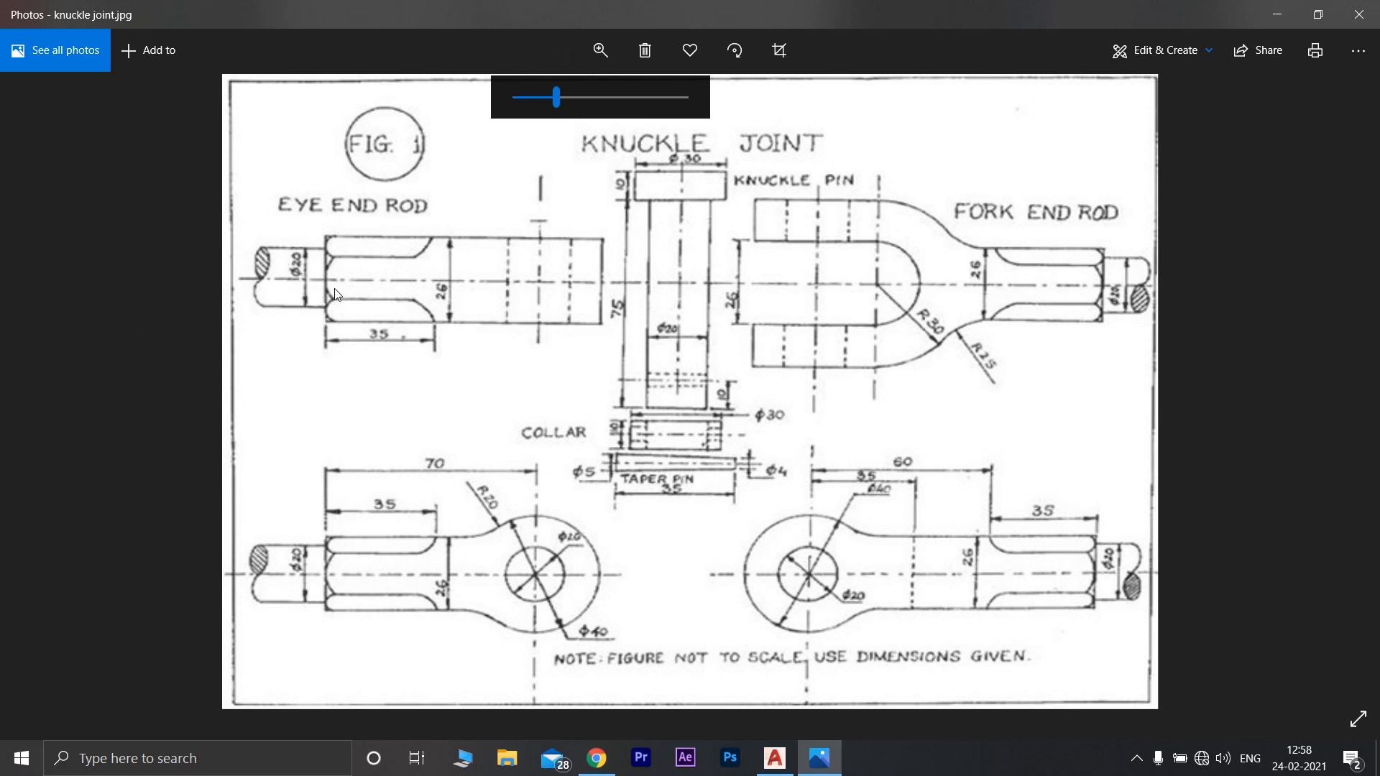
click(776, 759)
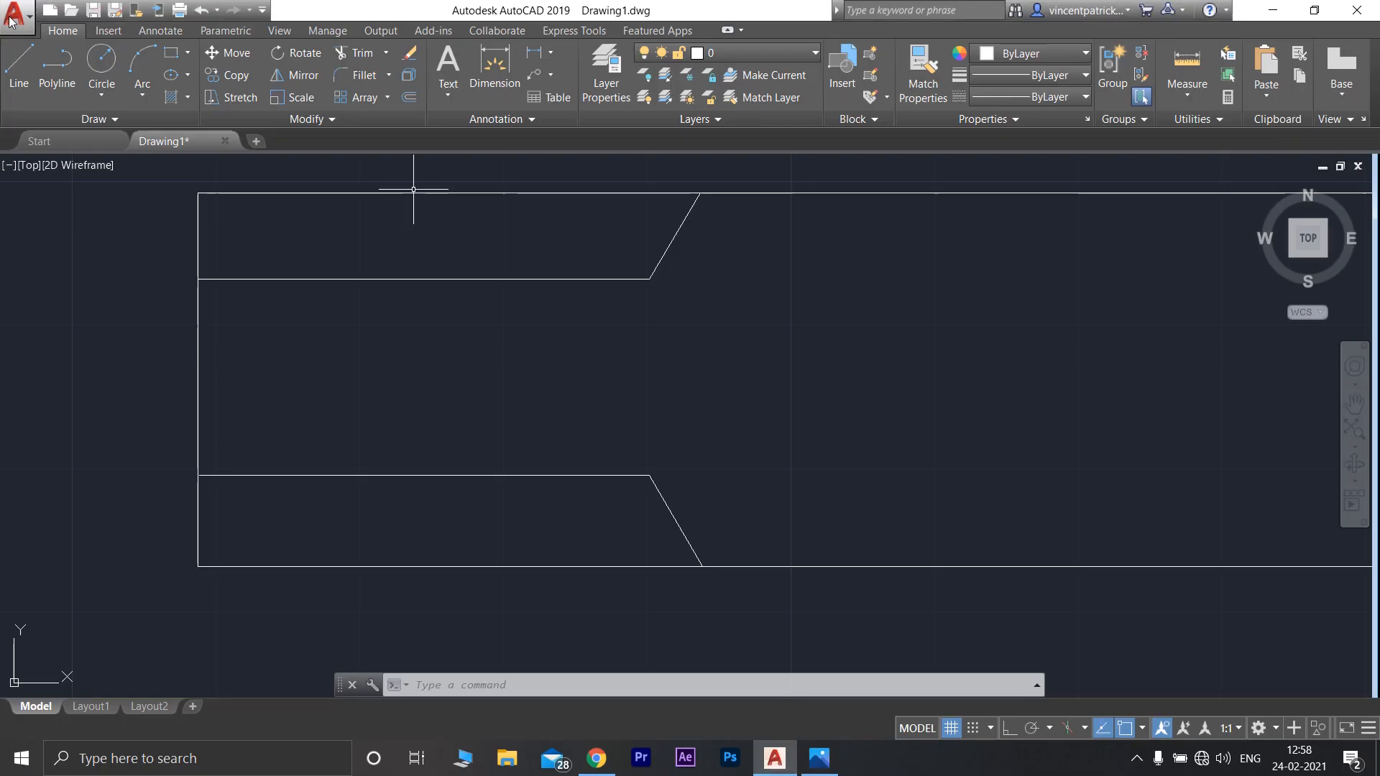
Draw a line 13 units down from the rectangle's upper-left corner, continuing with a horizontal helper line about 20 units to the left using Ortho
click(19, 65)
click(197, 194)
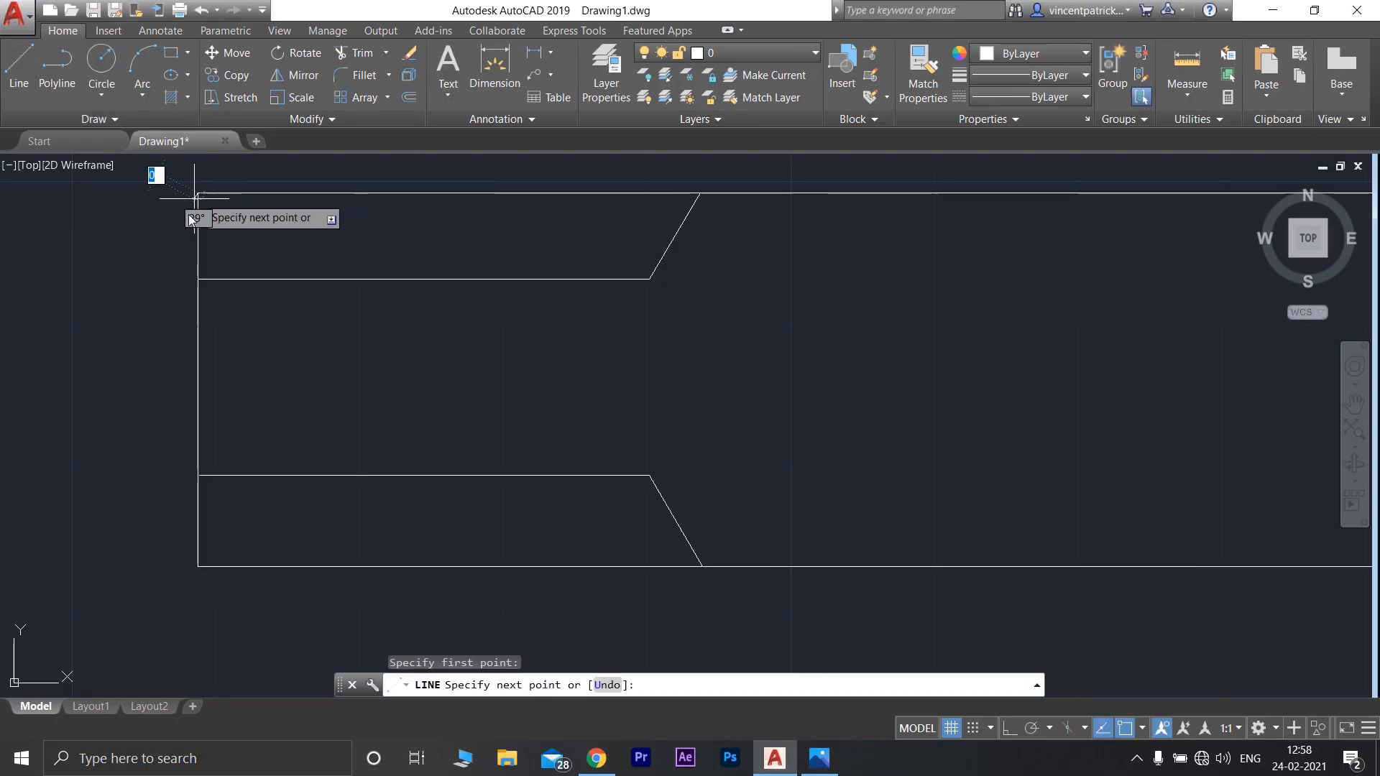
text(13)
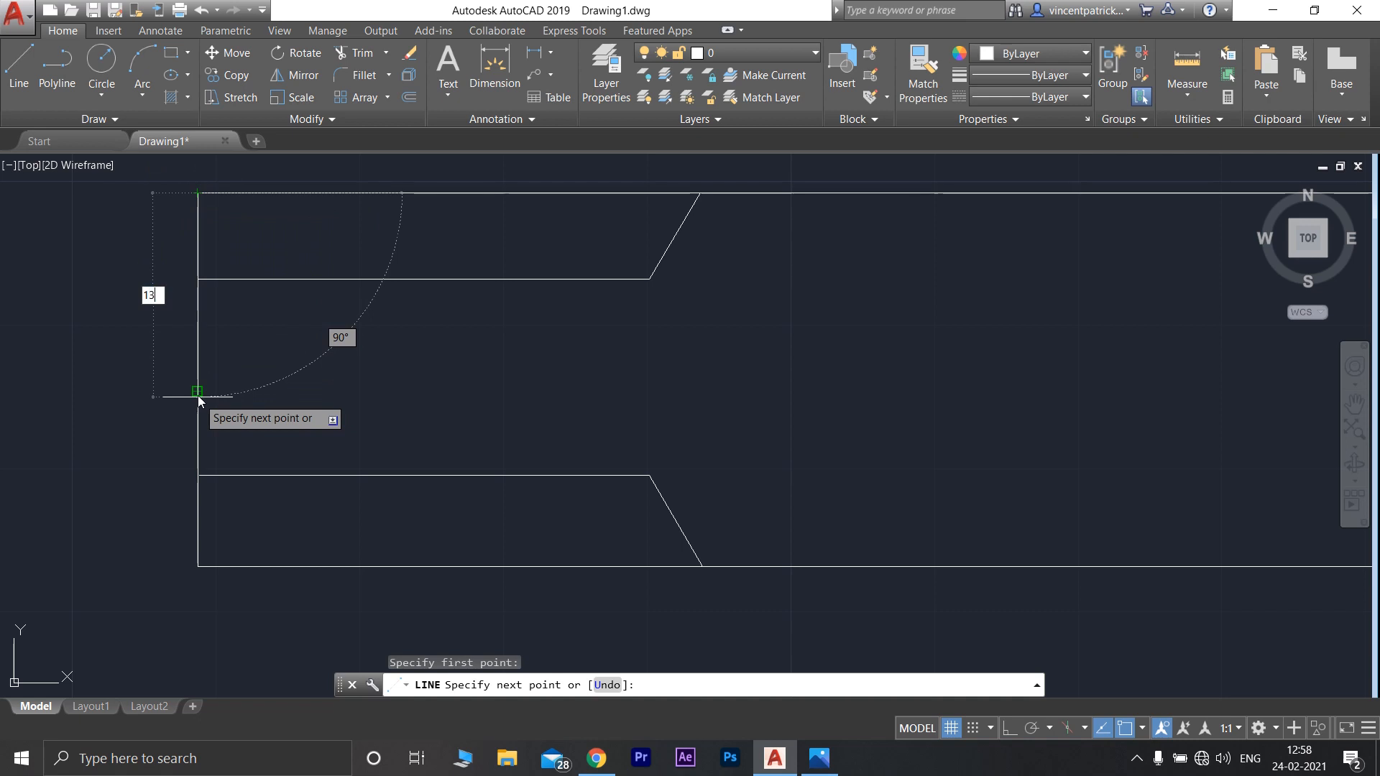
key(Return)
mouse_move(30, 409)
middle_down()
mouse_move(355, 358)
mouse_move(323, 348)
middle_up()
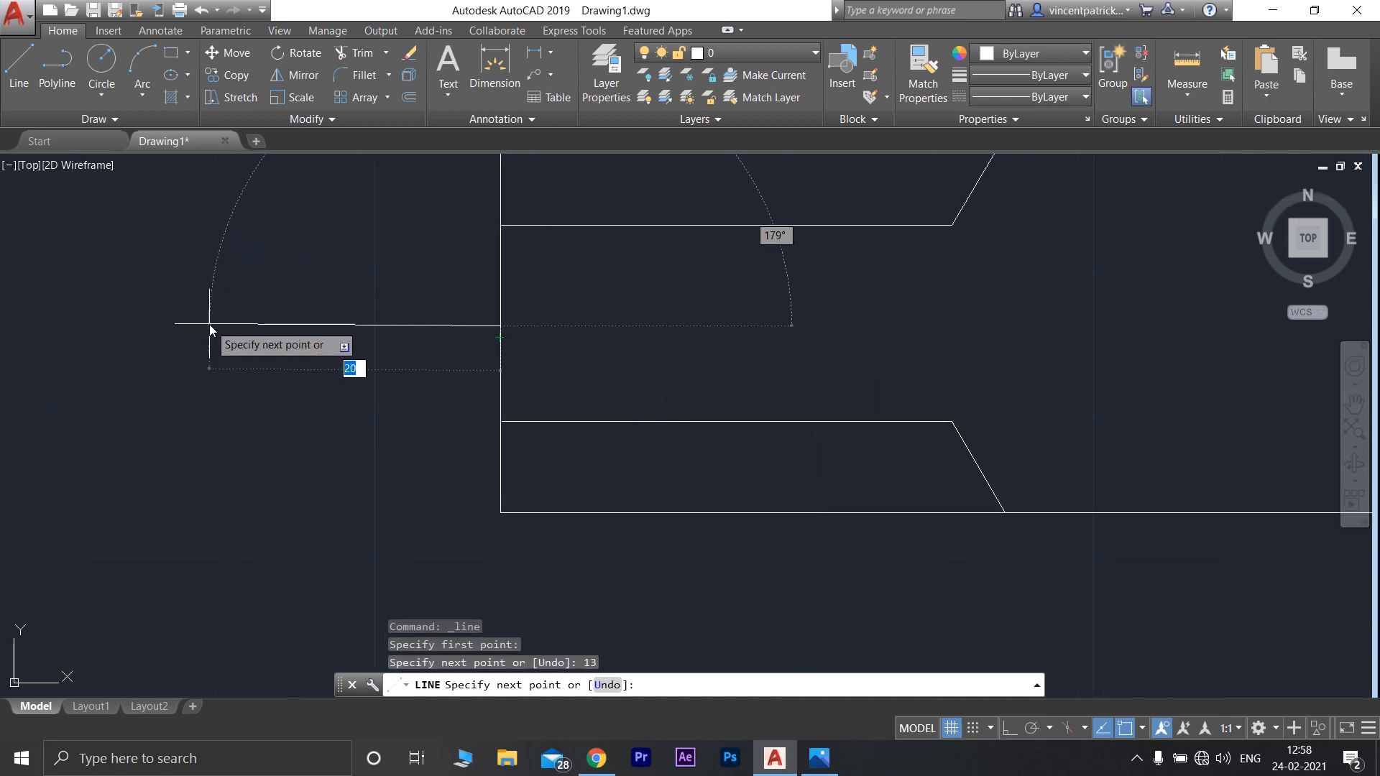
click(1015, 728)
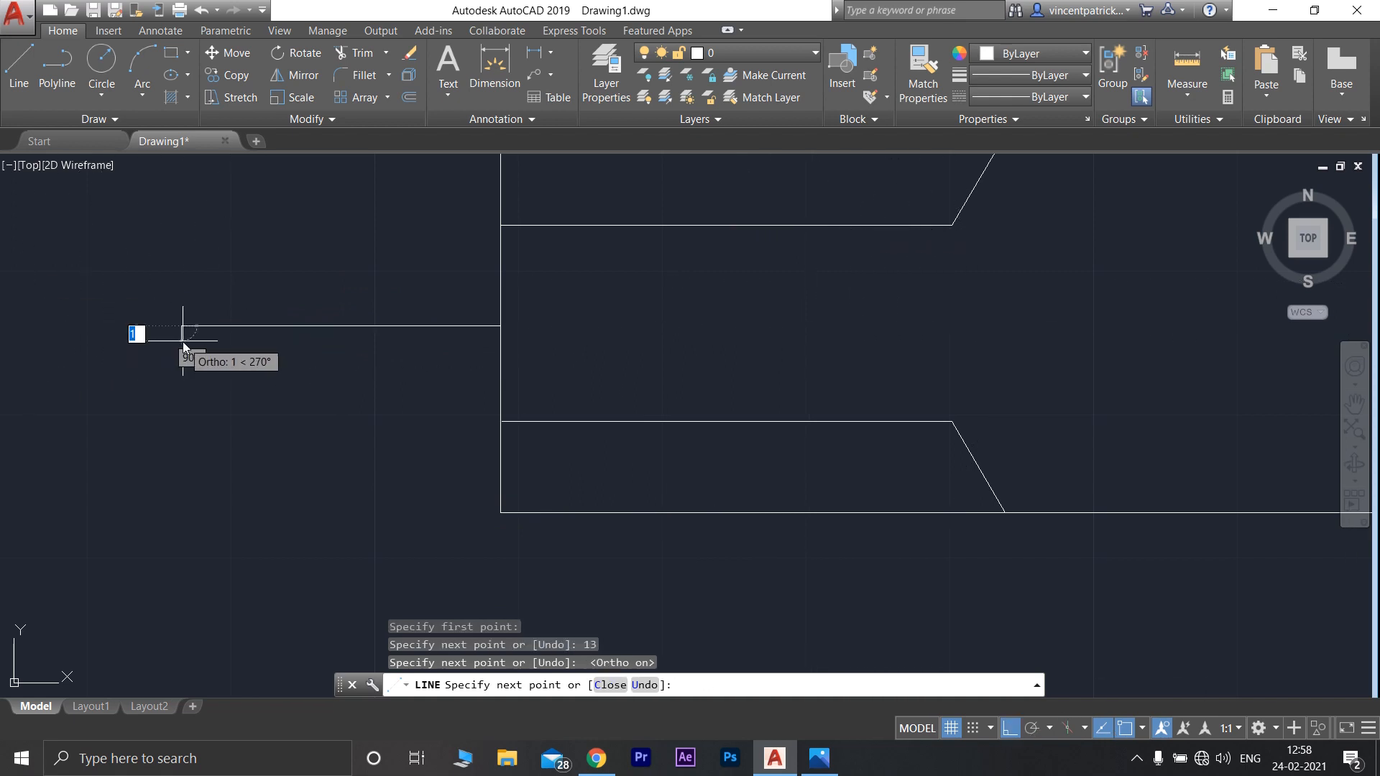
key(Escape)
scroll(1013, 291, down, 2)
middle_drag(860, 323, 481, 396)
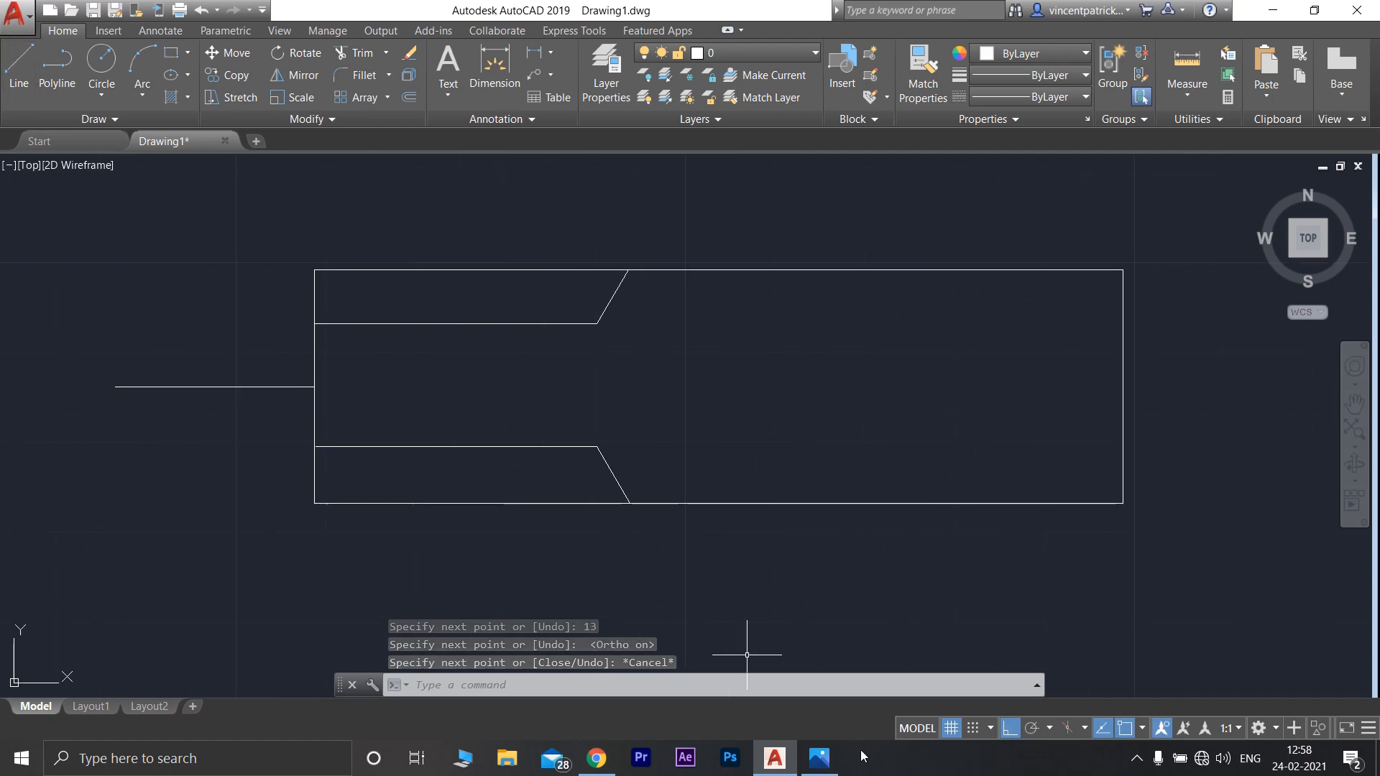
Draw the shaft's upper edge: 10 units up from the helper line's right end, and about 16 units horizontally to the left
click(817, 763)
click(815, 764)
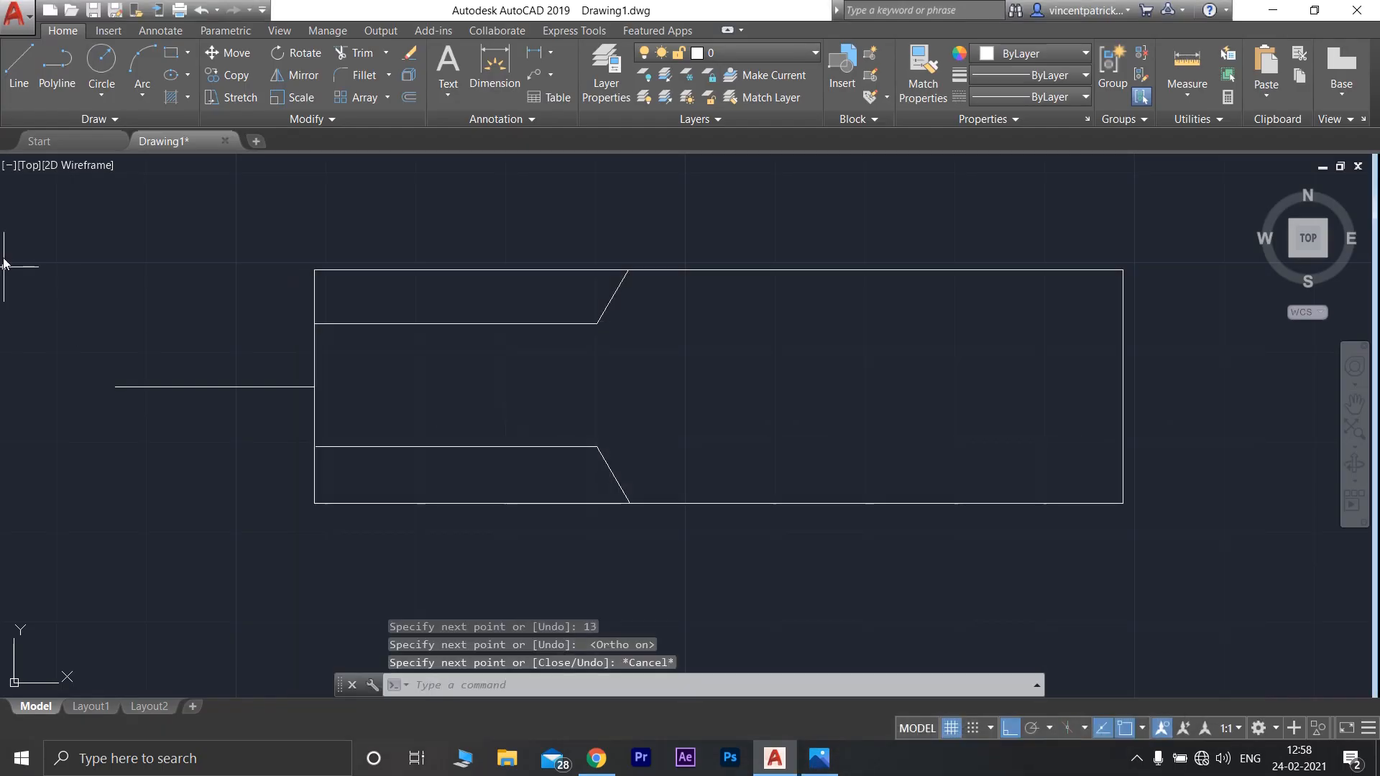
click(17, 79)
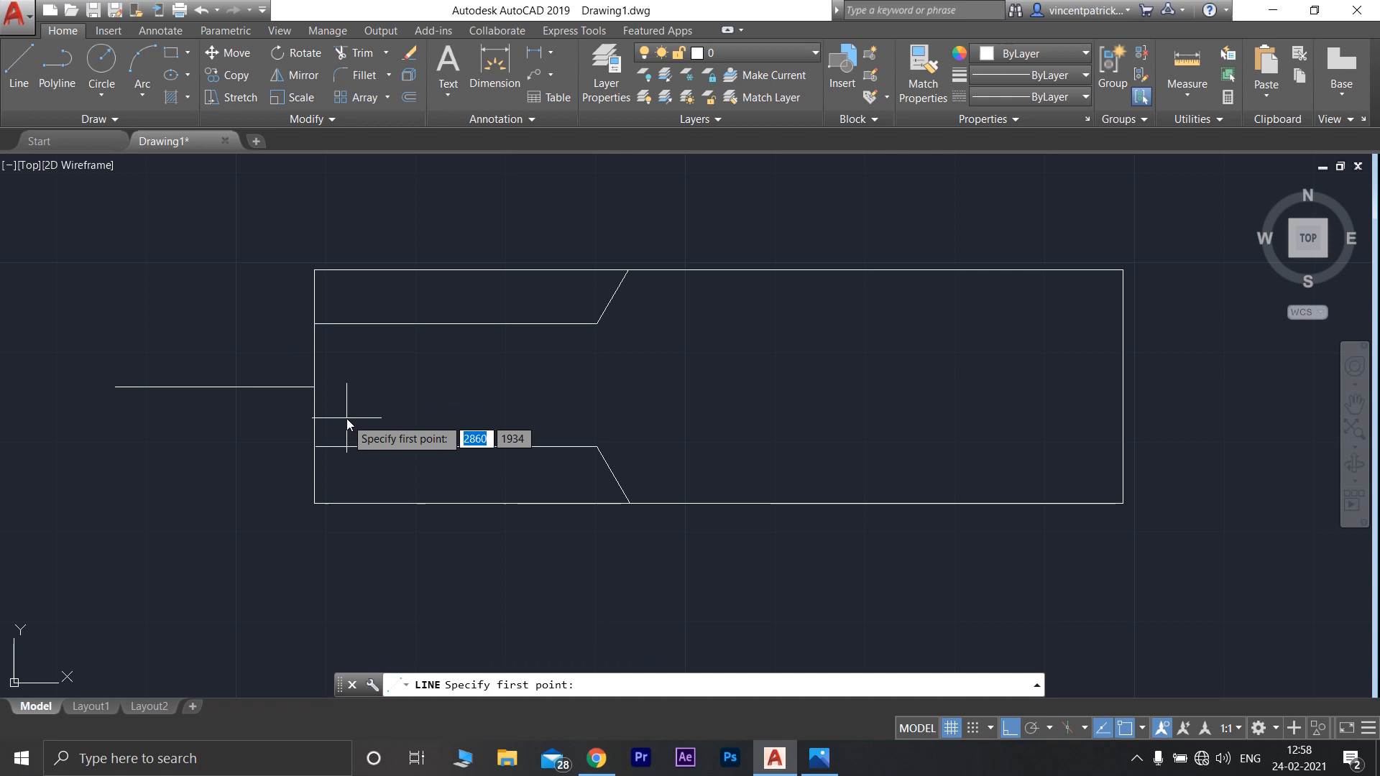
click(314, 387)
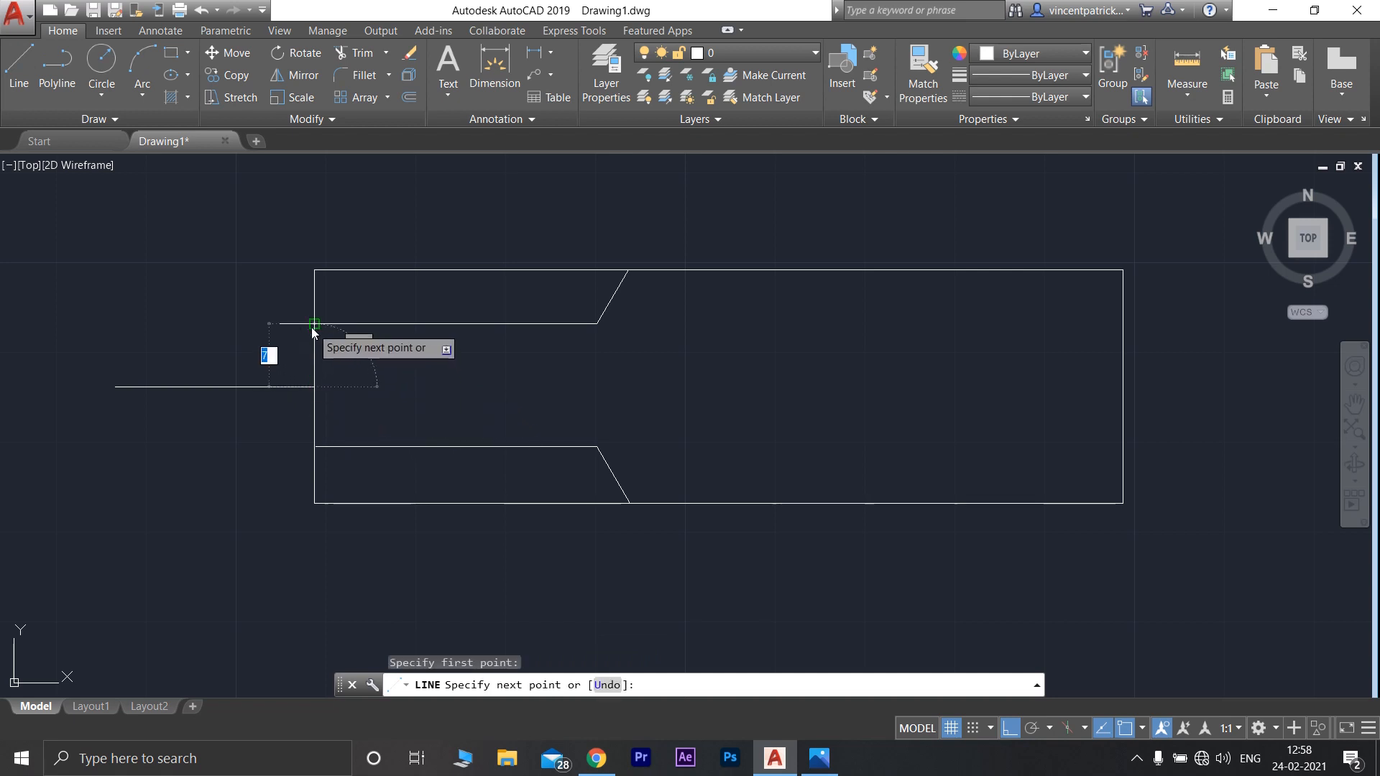
text(10)
key(Return)
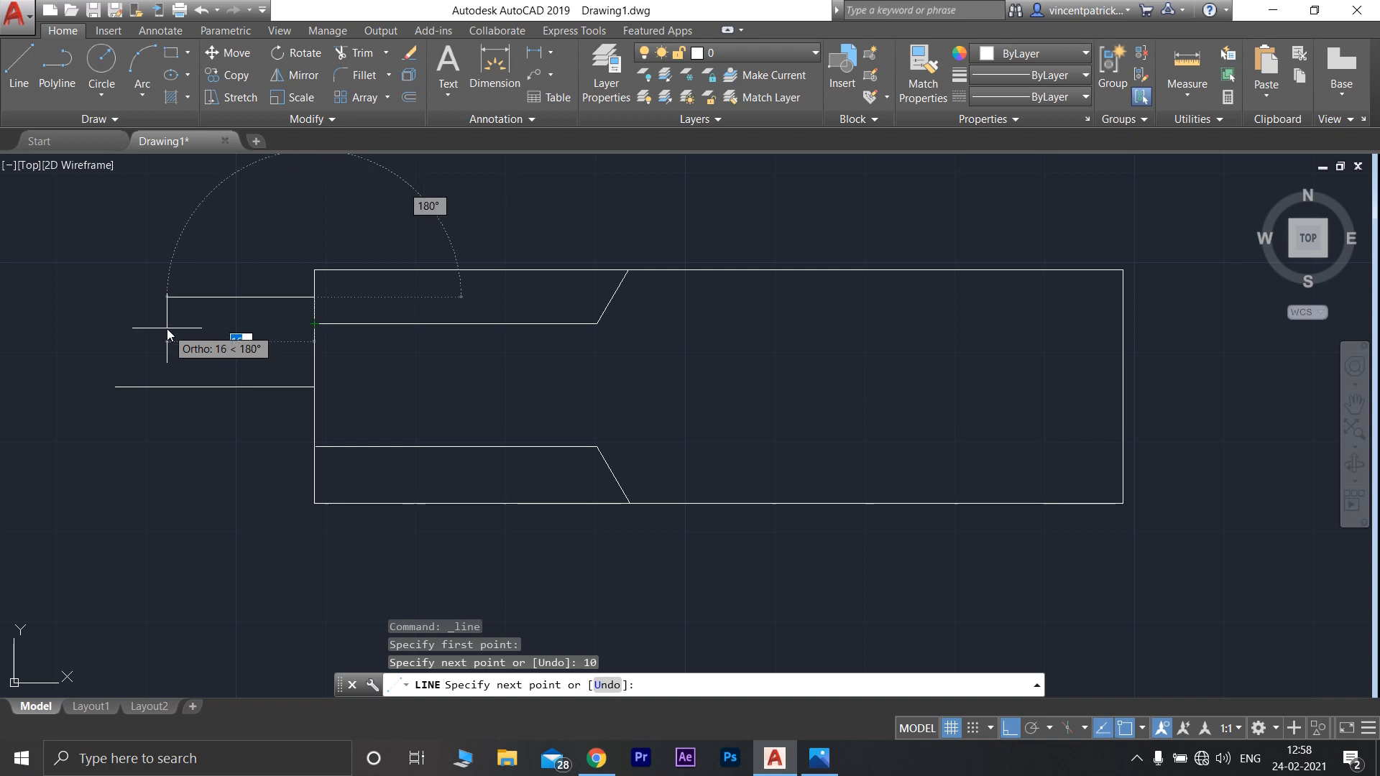
key(Escape)
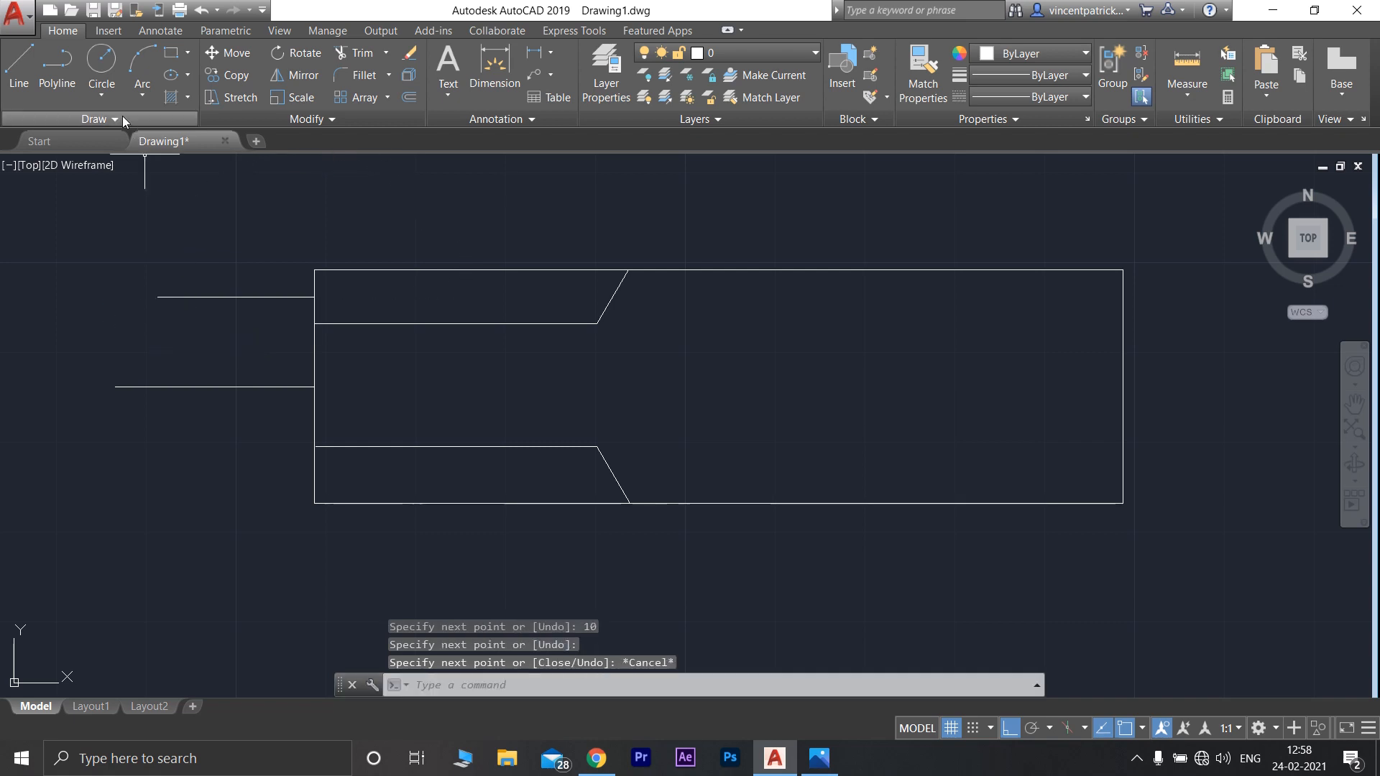
Close the shaft outline: 10 units down from the helper line's right end, left to below the upper edge's end, and up to it
click(18, 68)
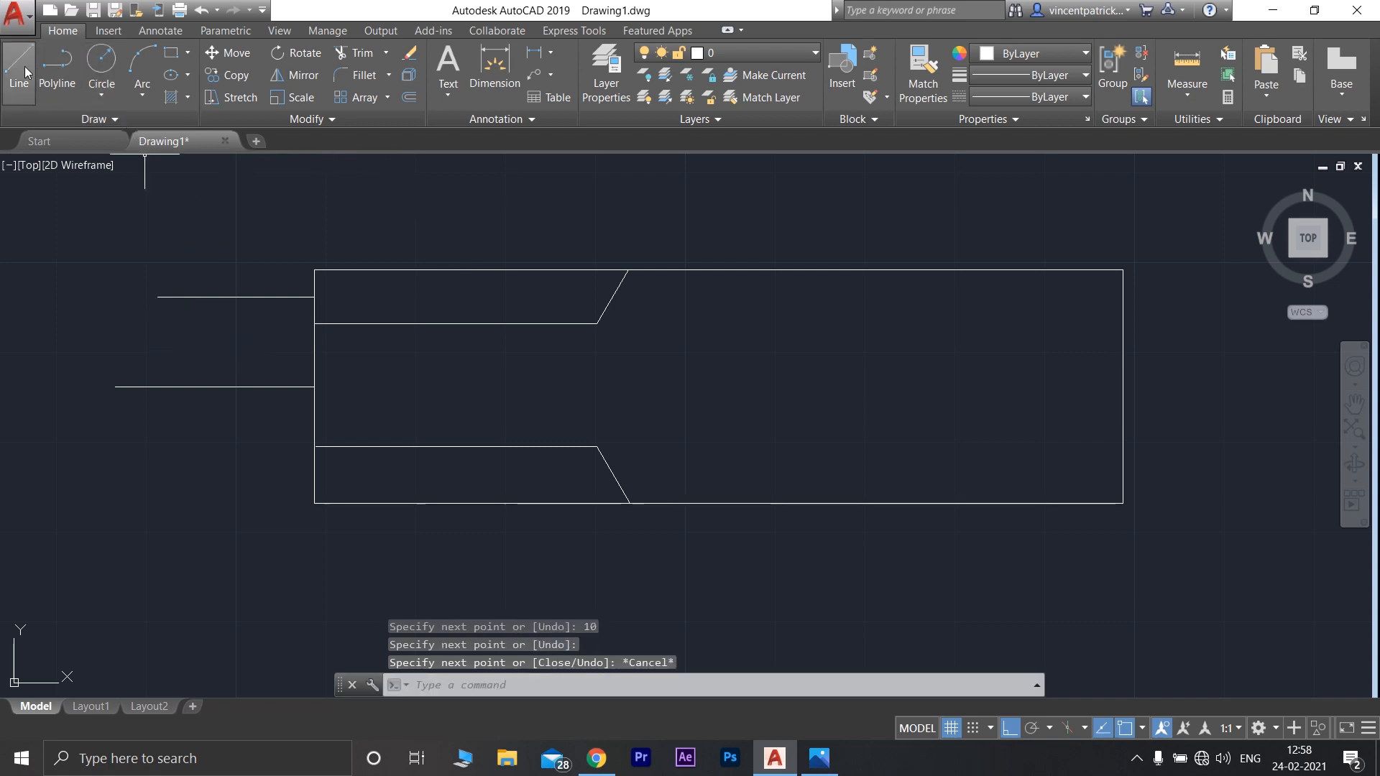
click(314, 386)
text(1)
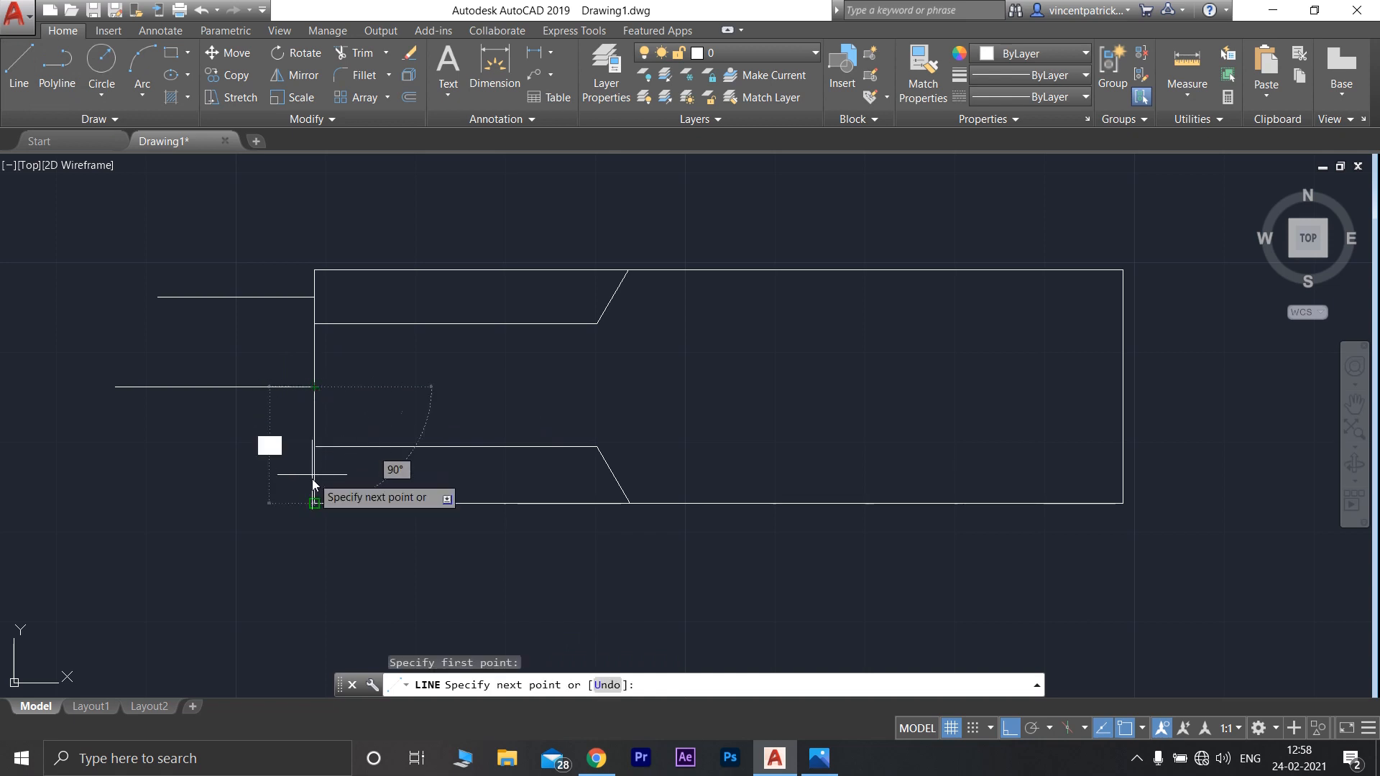
text(0)
key(Return)
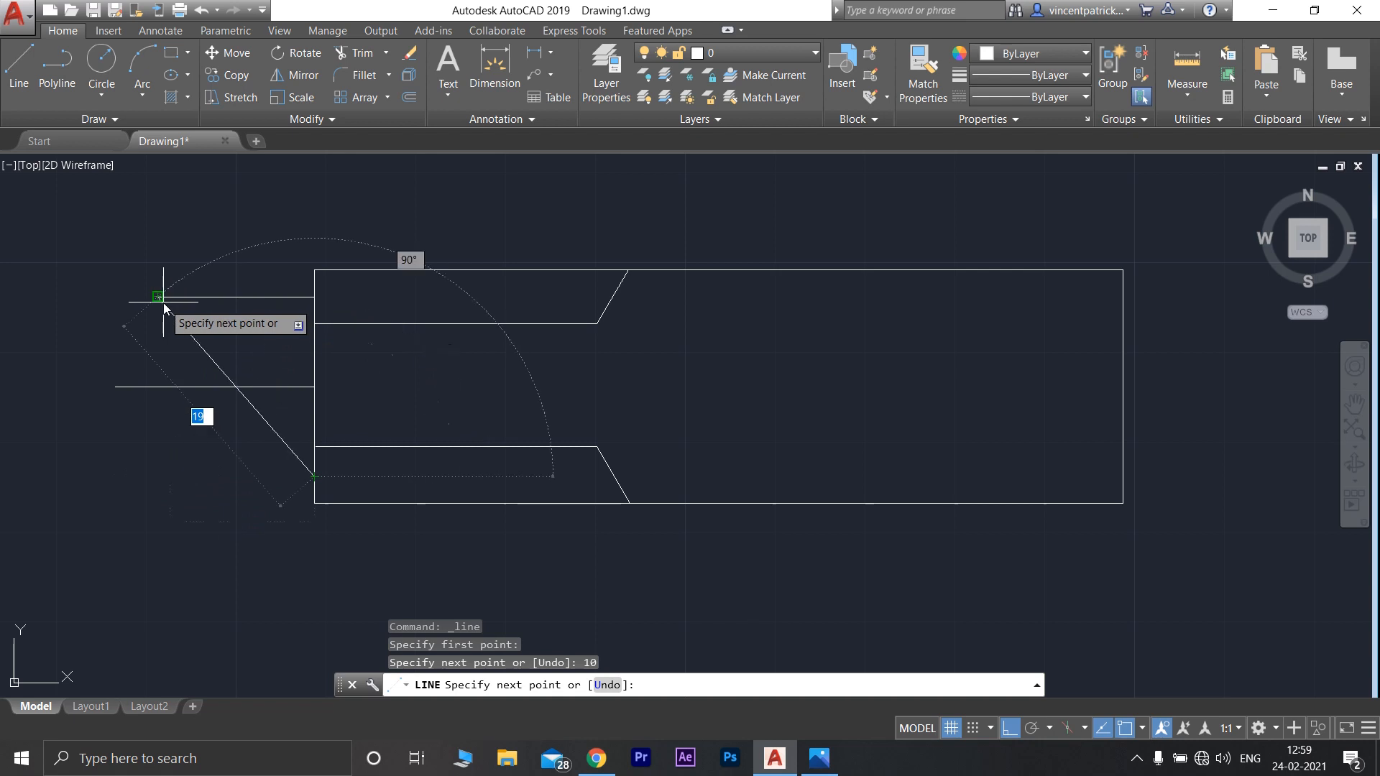
click(158, 476)
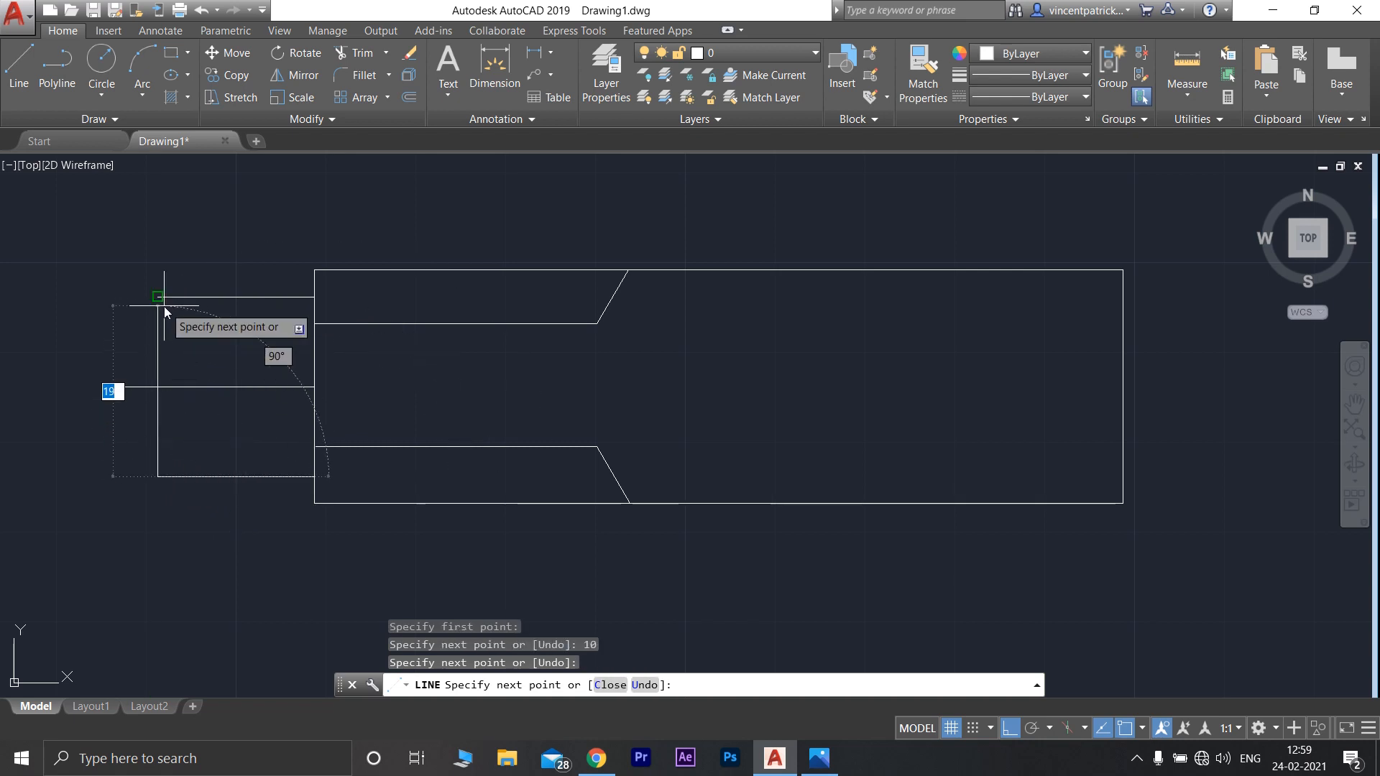
click(164, 300)
key(Escape)
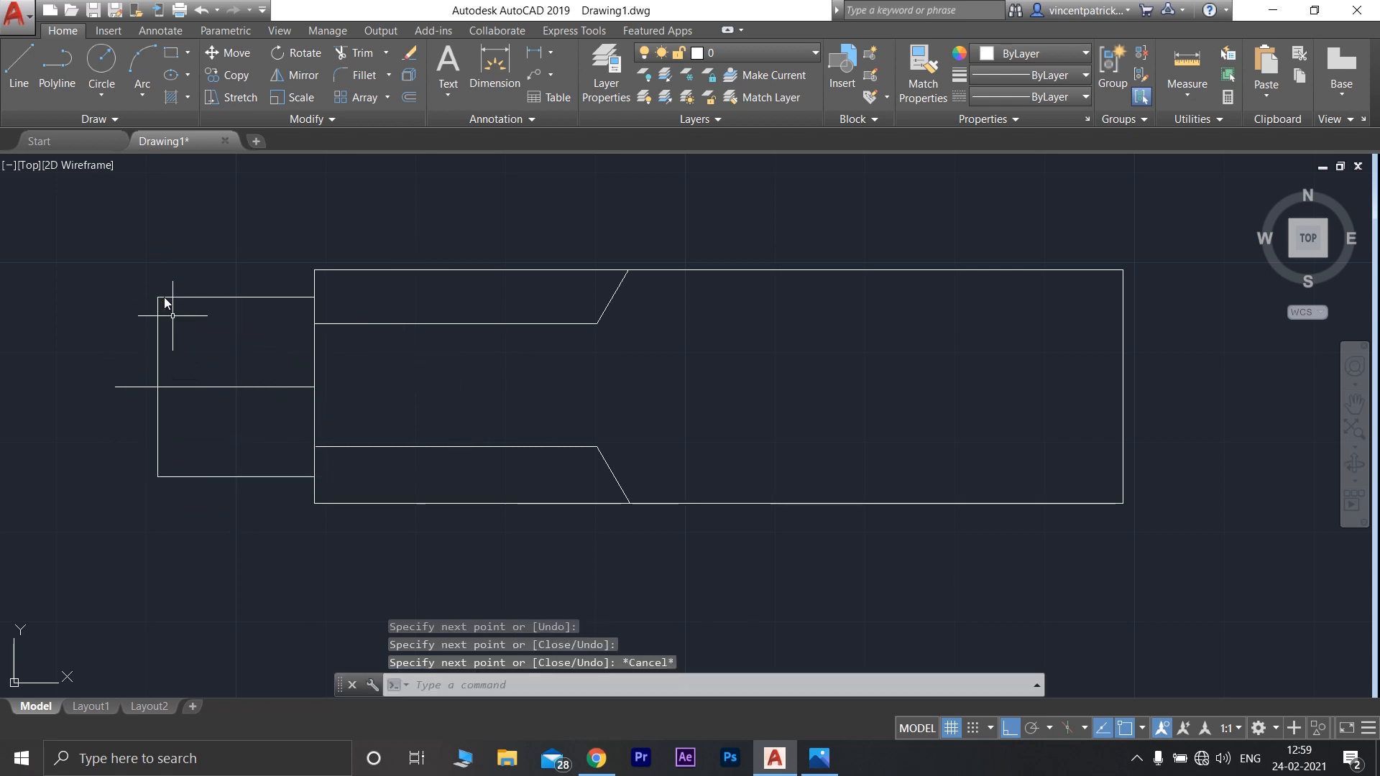
Erase the horizontal helper line running through the middle of the shaft
click(243, 386)
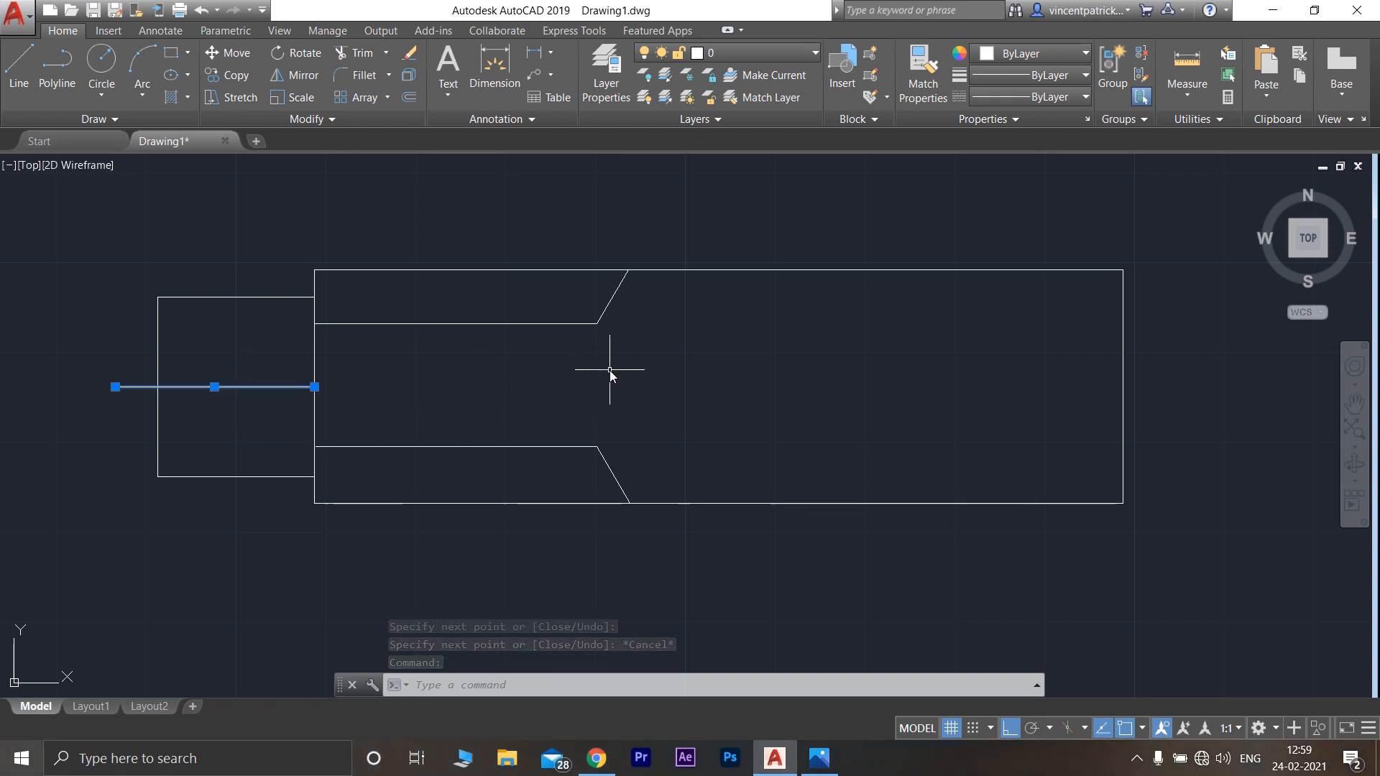
key(Delete)
scroll(797, 430, down, 2)
middle_drag(926, 453, 559, 452)
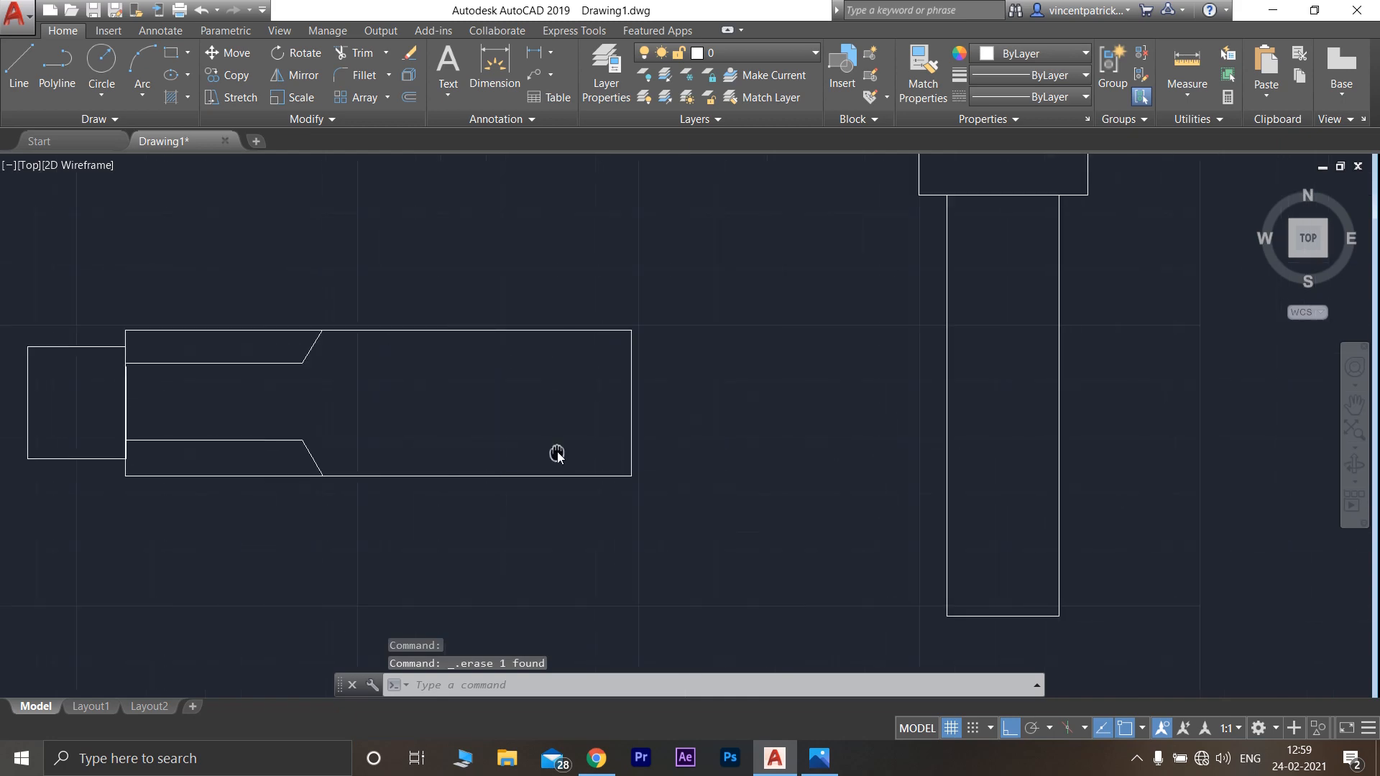
Draw a long horizontal centre line through the middle of the eye end rod's left edge, extending beyond the shaft and well past the knuckle pin
click(819, 761)
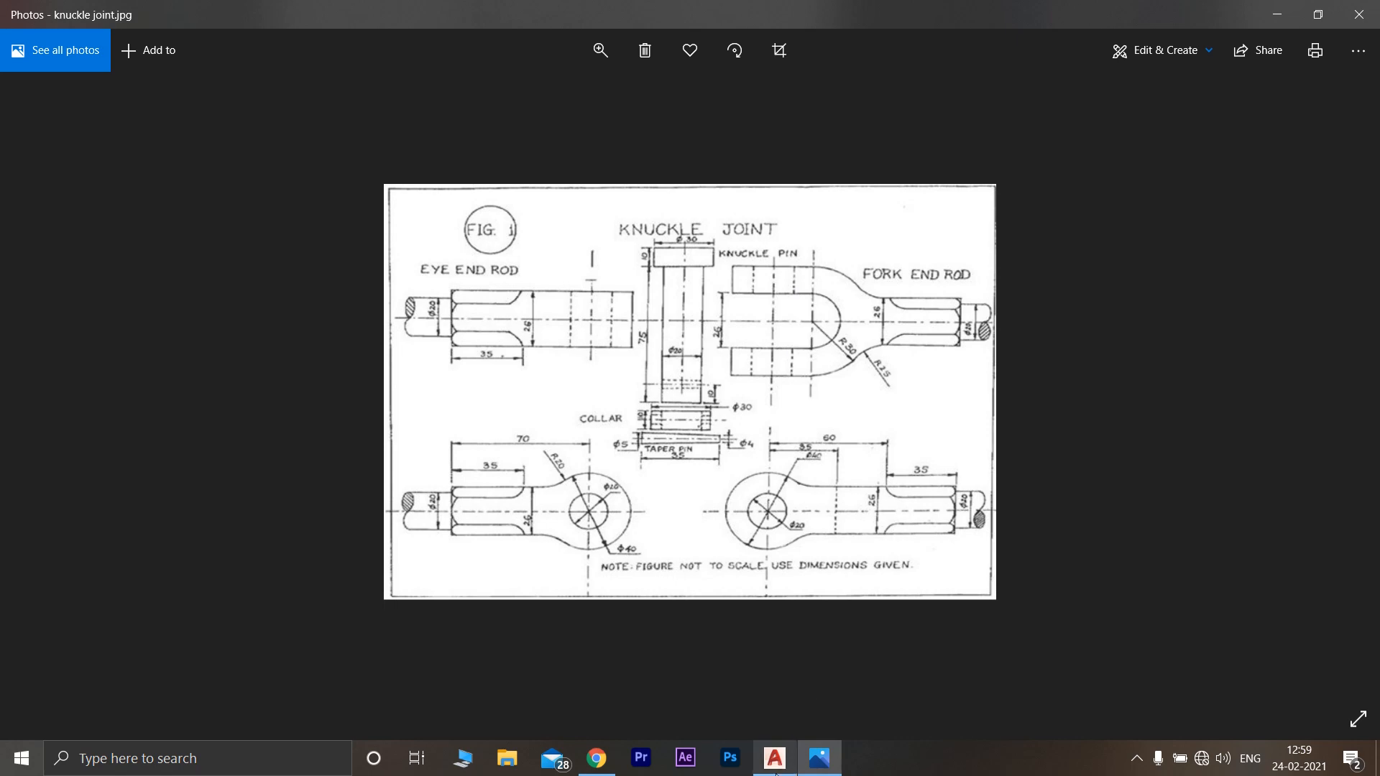
click(782, 768)
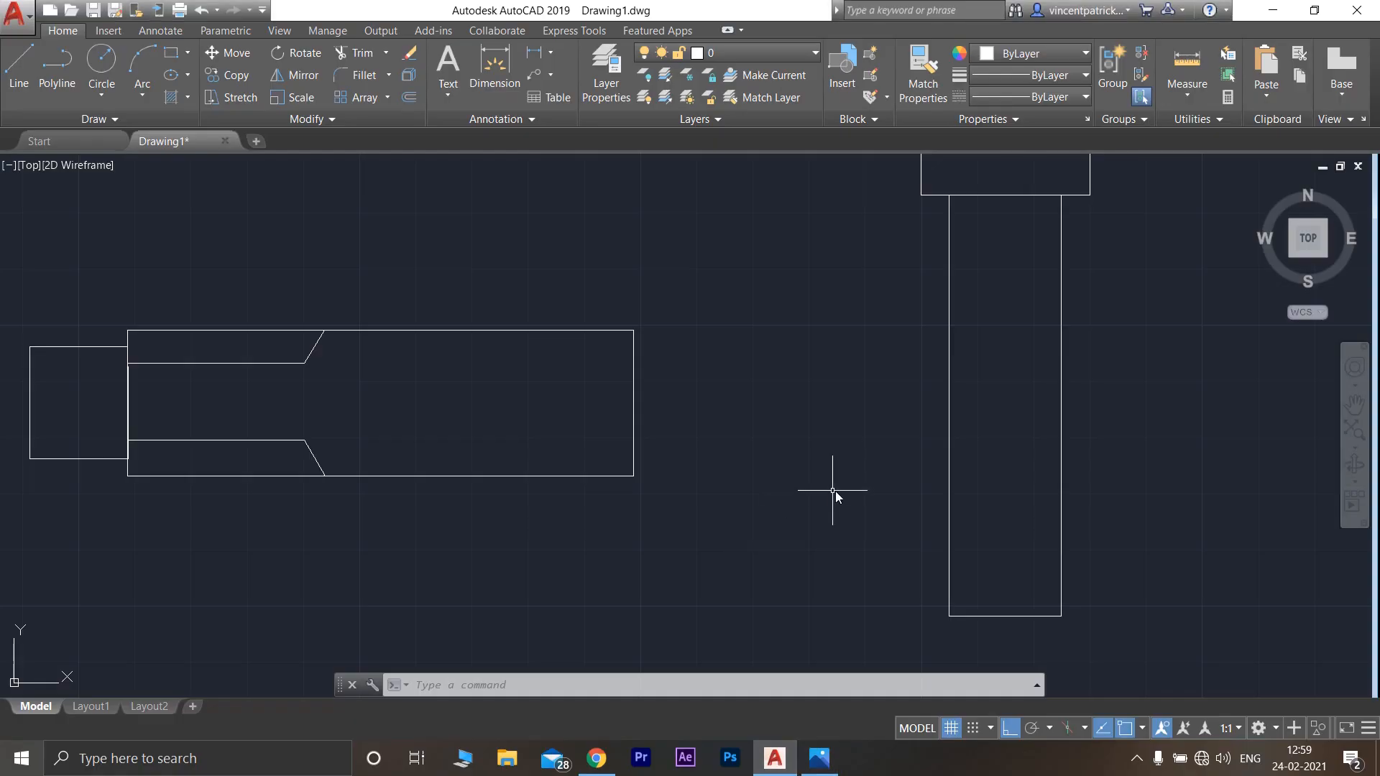
middle_drag(865, 466, 798, 455)
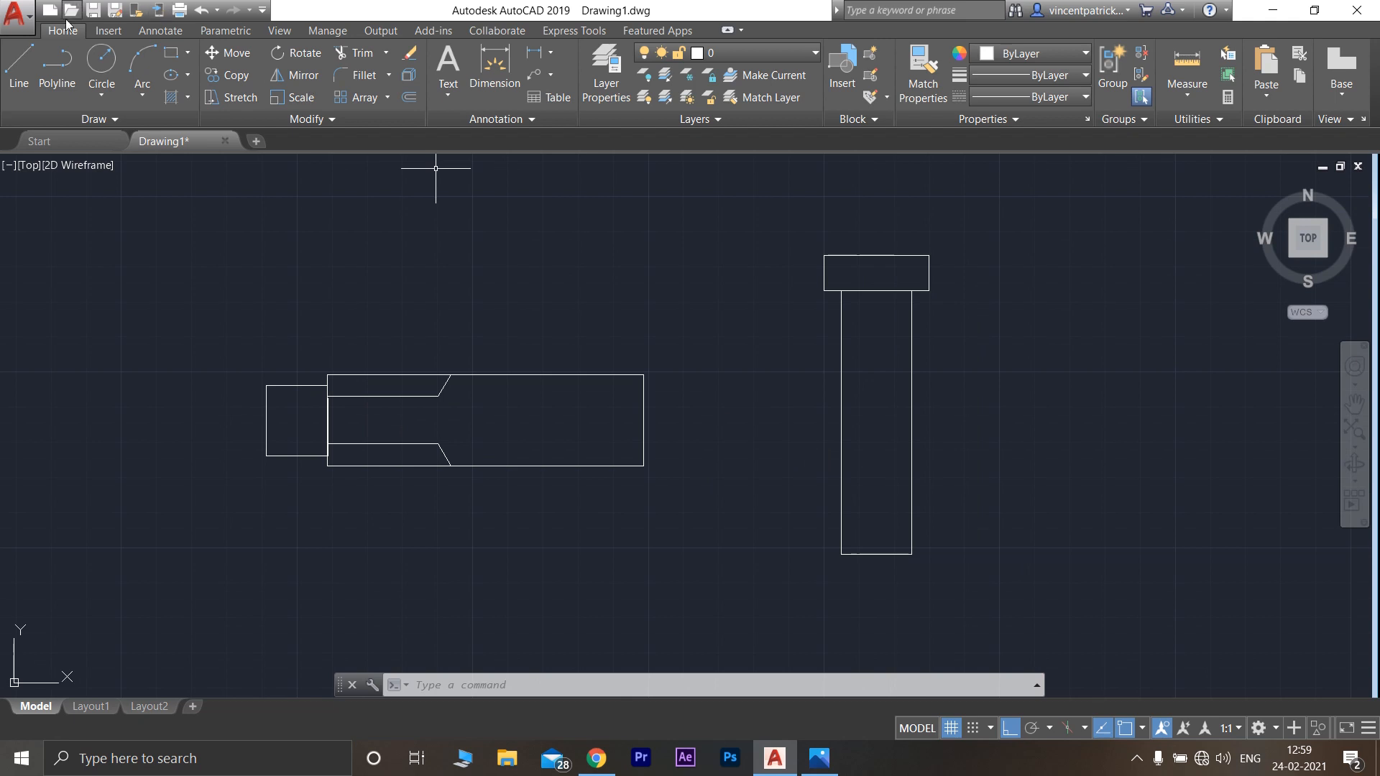
click(19, 72)
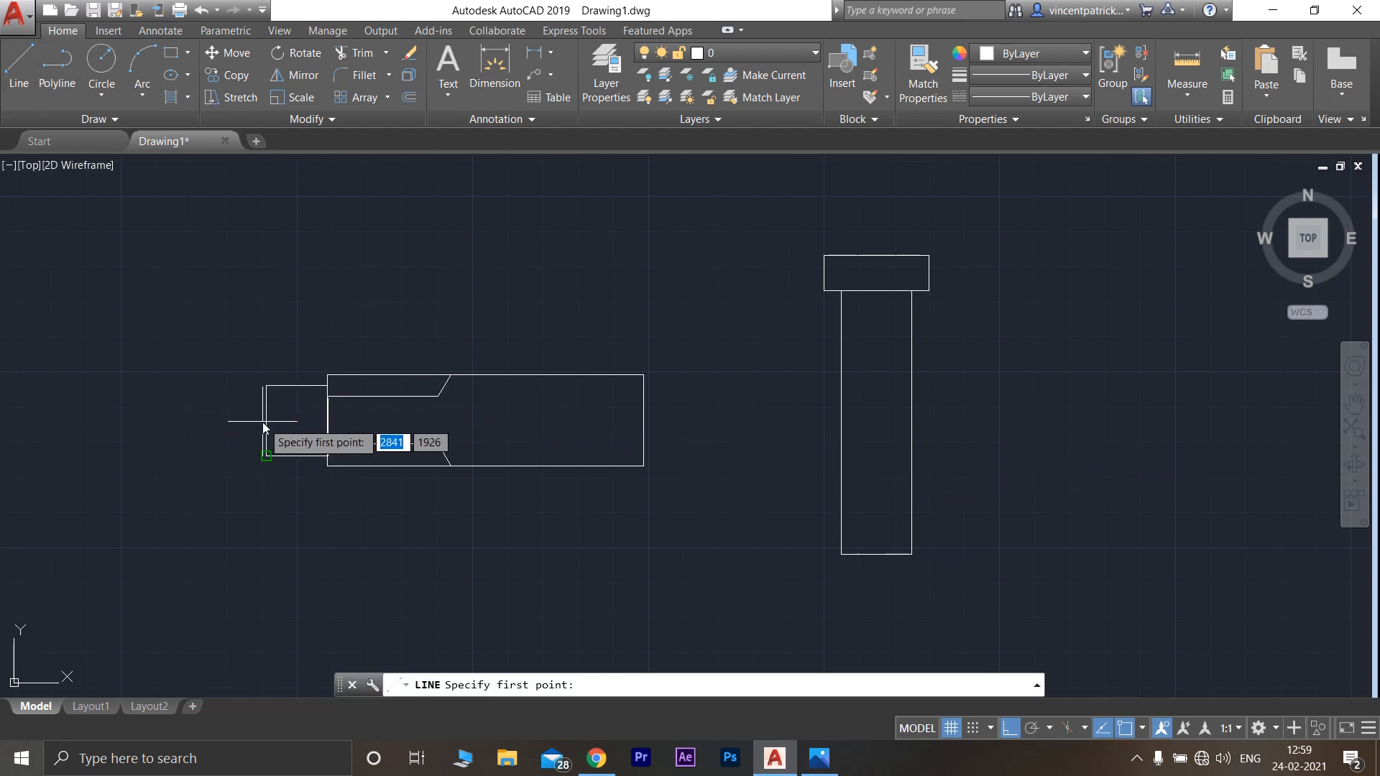
click(327, 423)
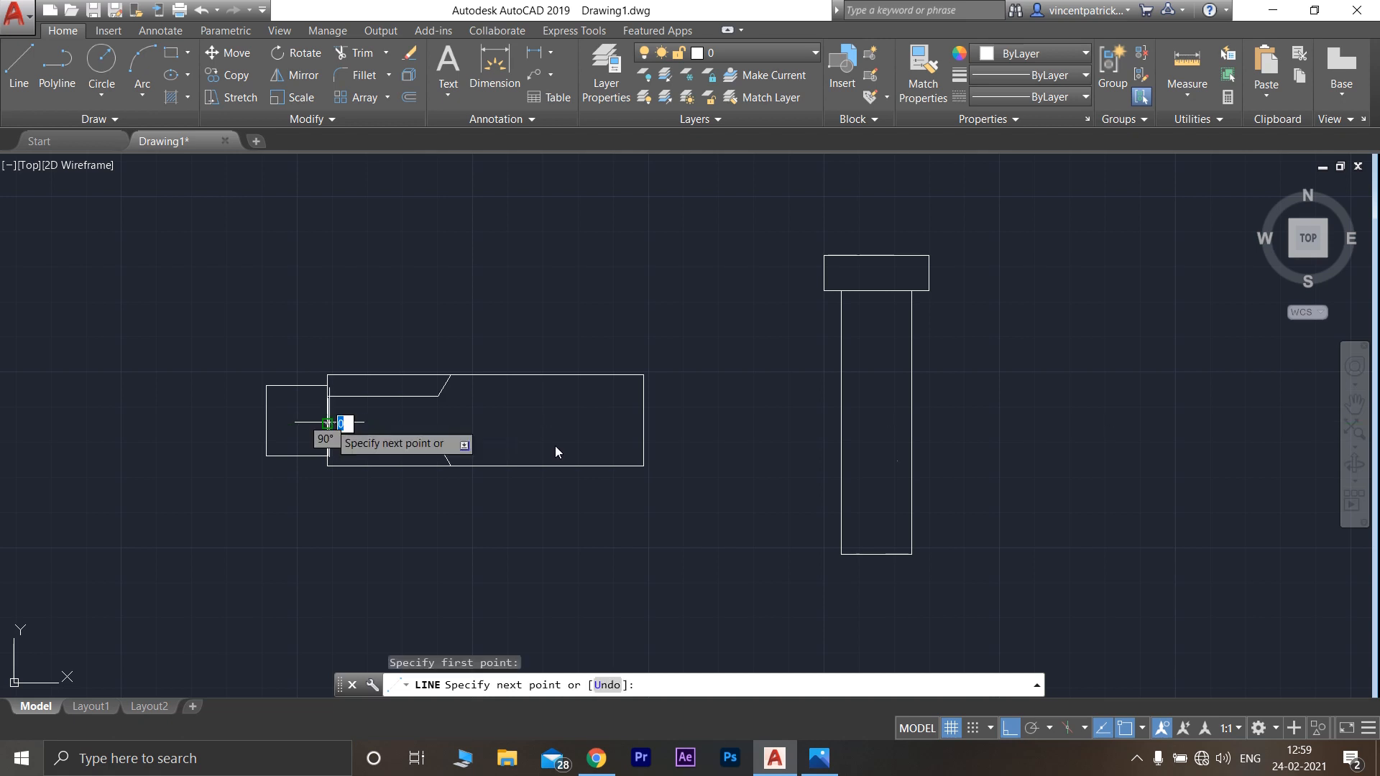
click(1315, 424)
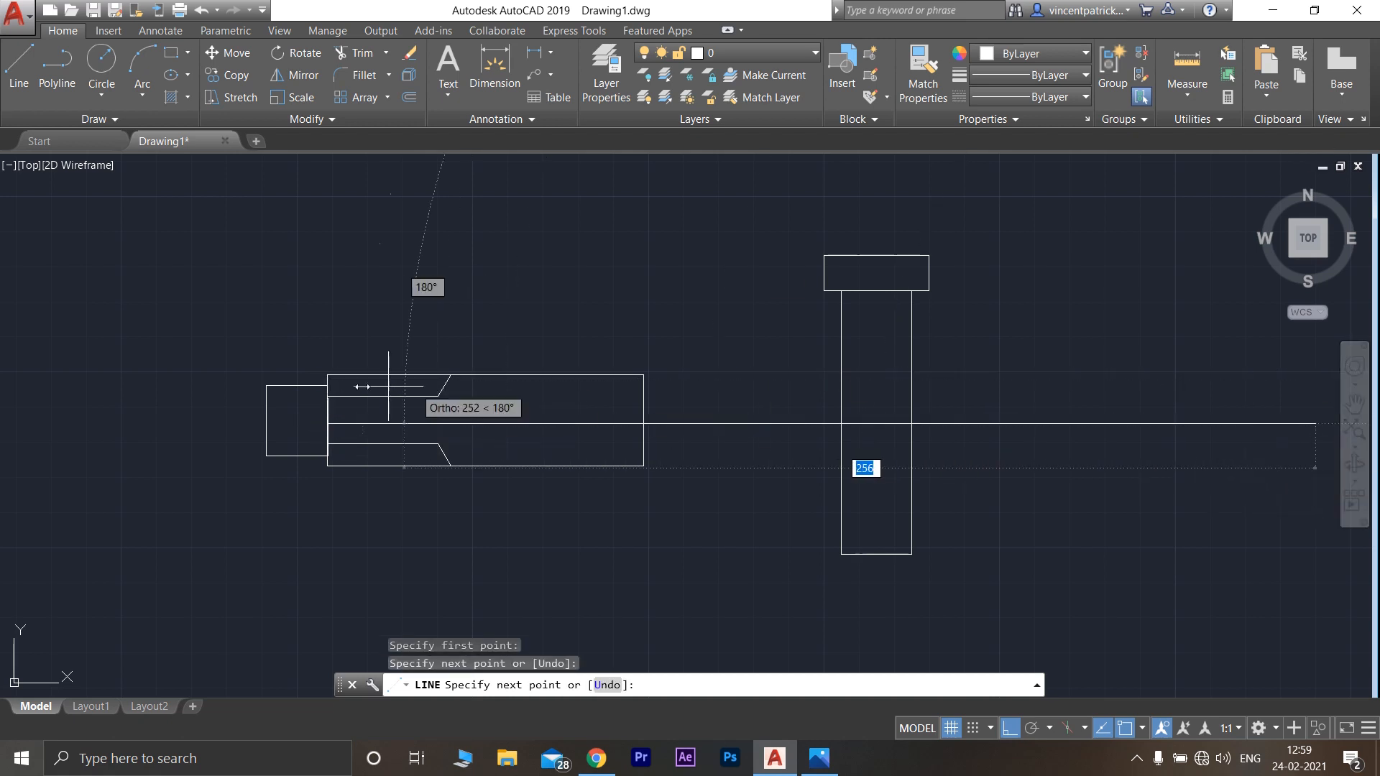
click(171, 412)
key(Escape)
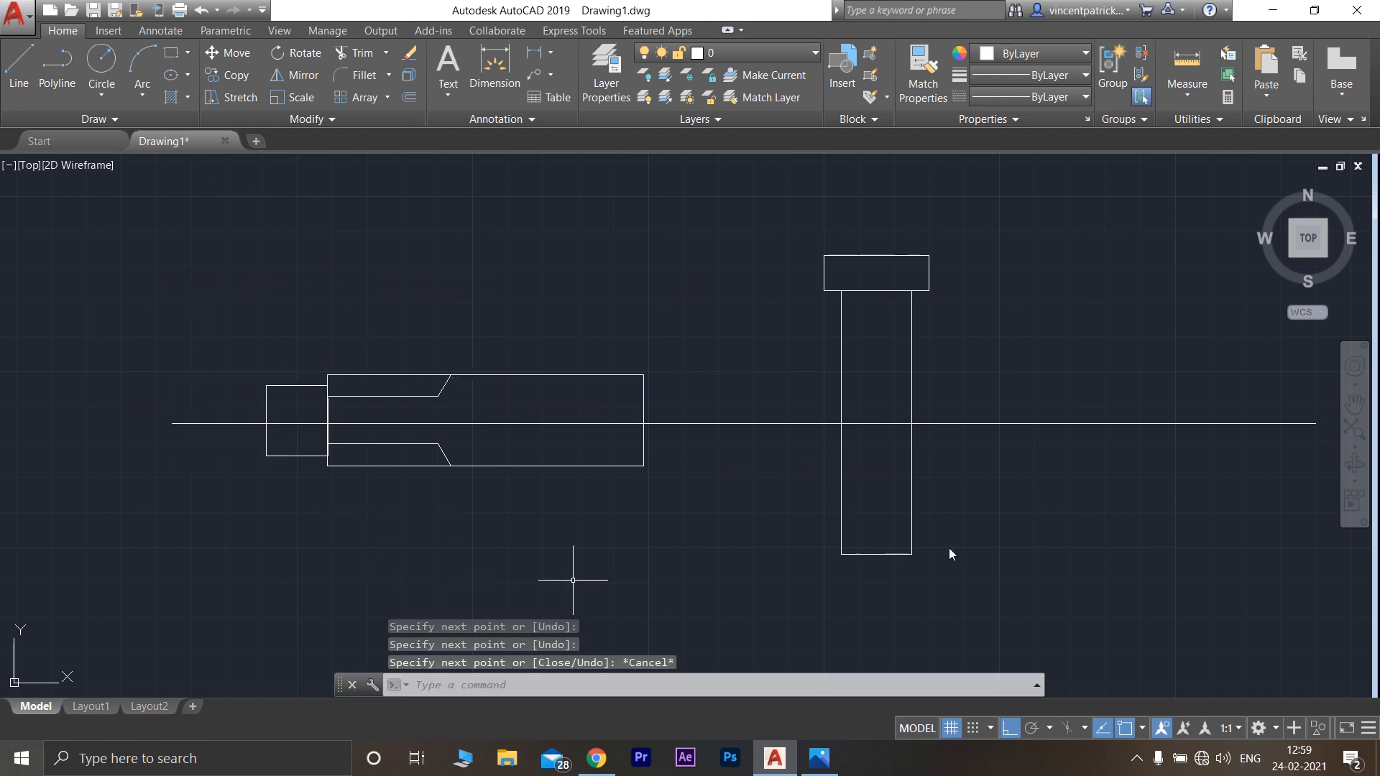
Draw a line 13 units up from the centre line, about midway between the knuckle pin and its right end, and 13 units back down
scroll(1064, 525, down, 5)
middle_drag(1069, 530, 774, 468)
scroll(785, 468, up, 7)
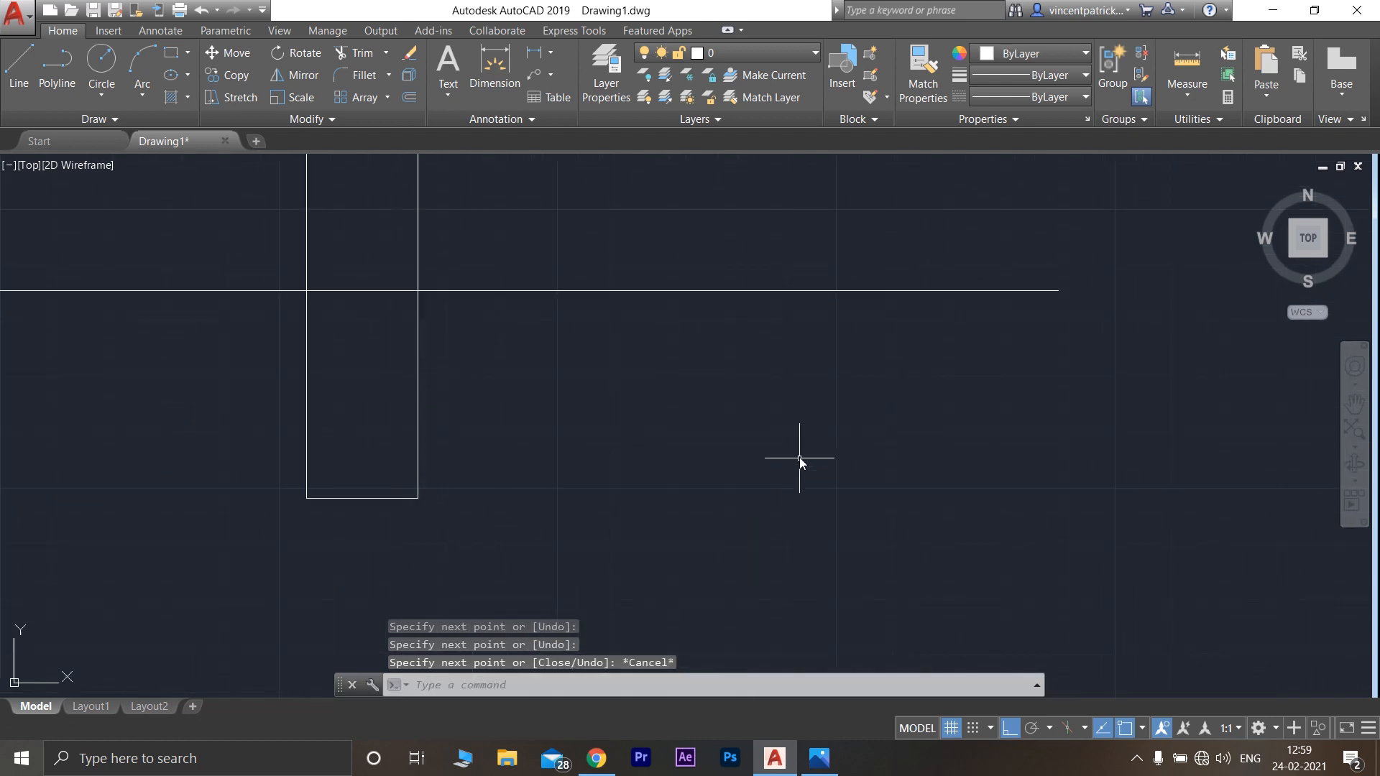
click(823, 758)
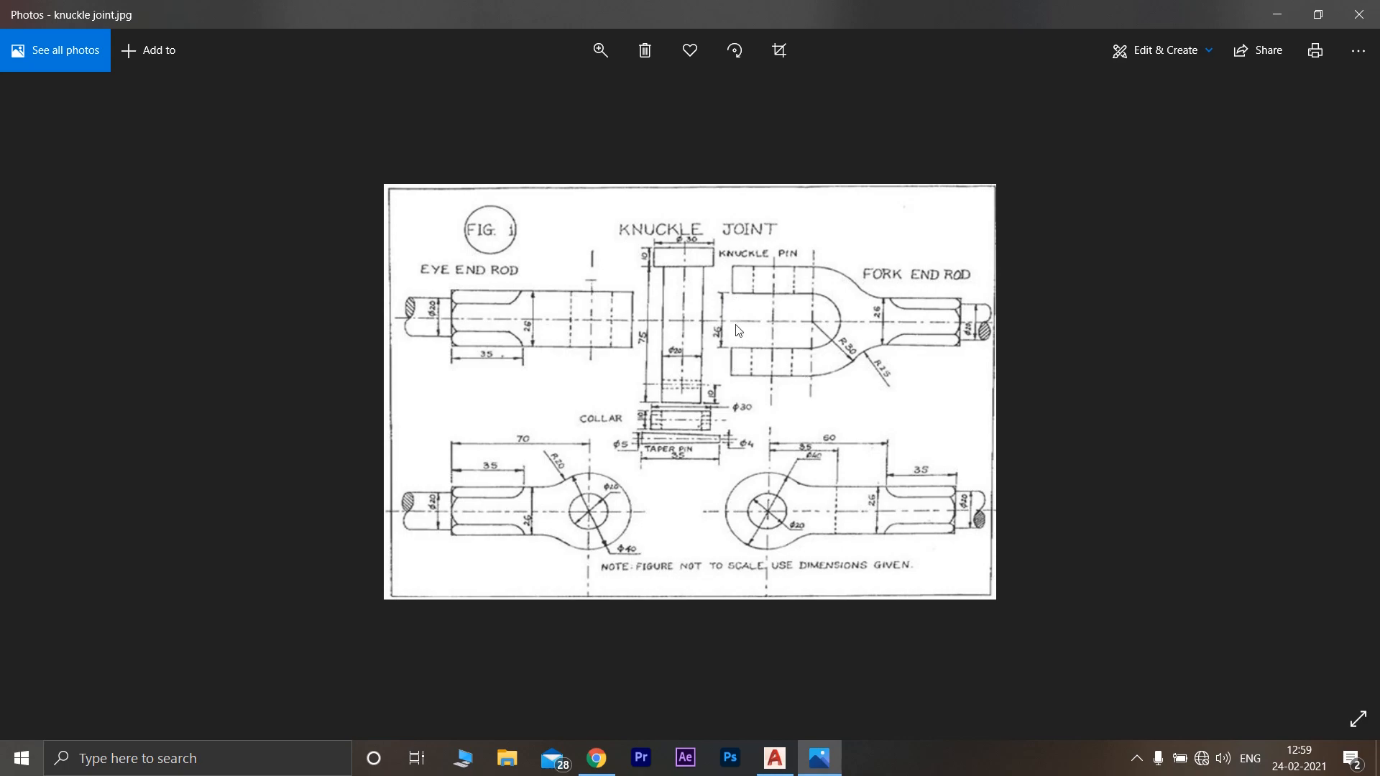
click(764, 772)
mouse_move(791, 244)
middle_down()
mouse_move(739, 305)
mouse_move(644, 320)
middle_up()
click(19, 64)
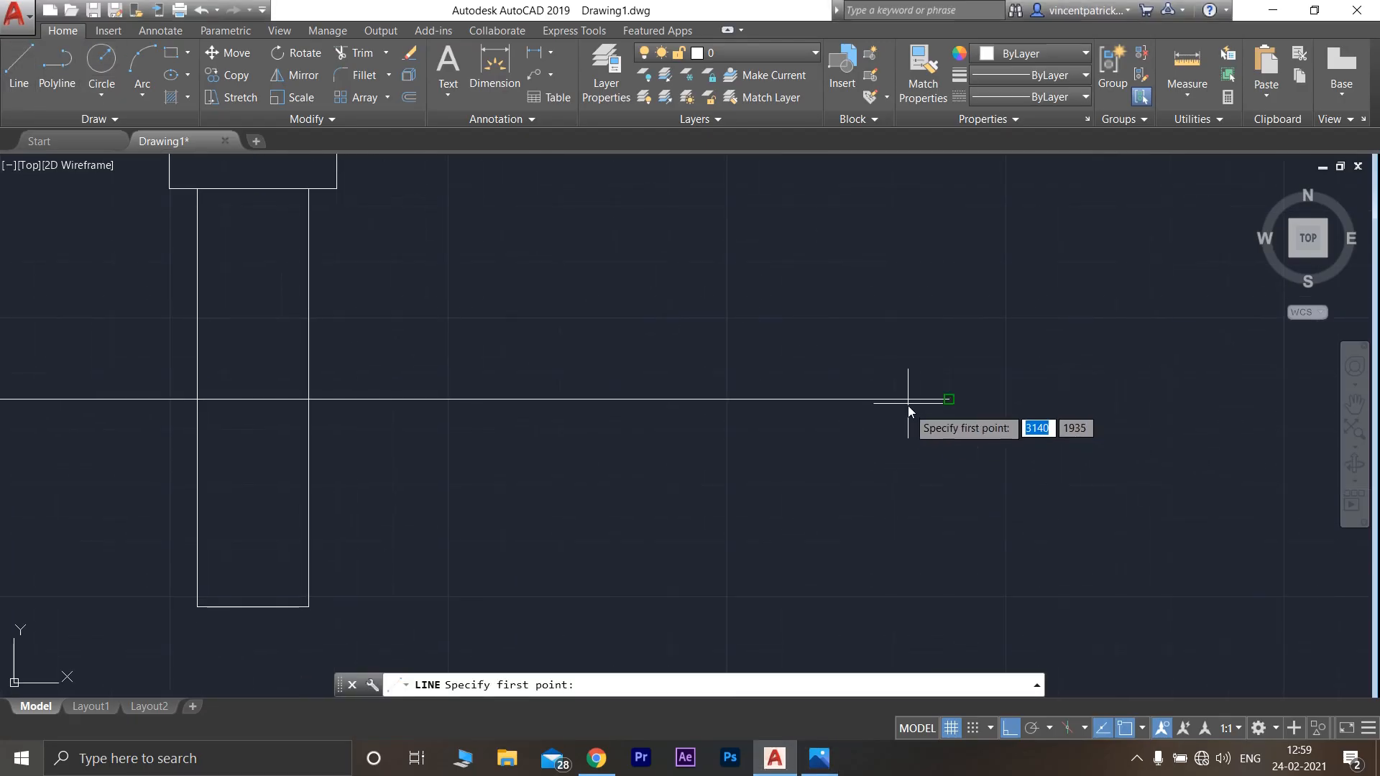
click(597, 399)
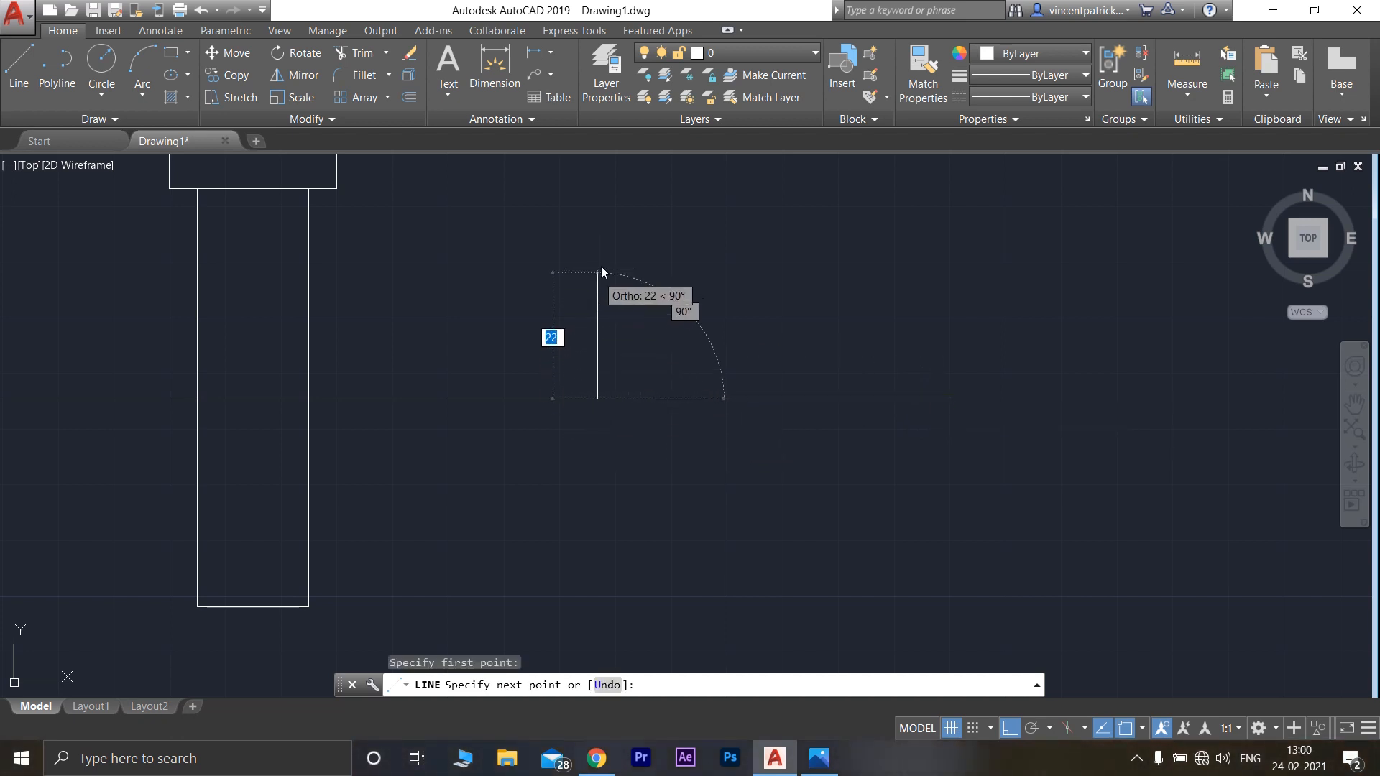
text(13)
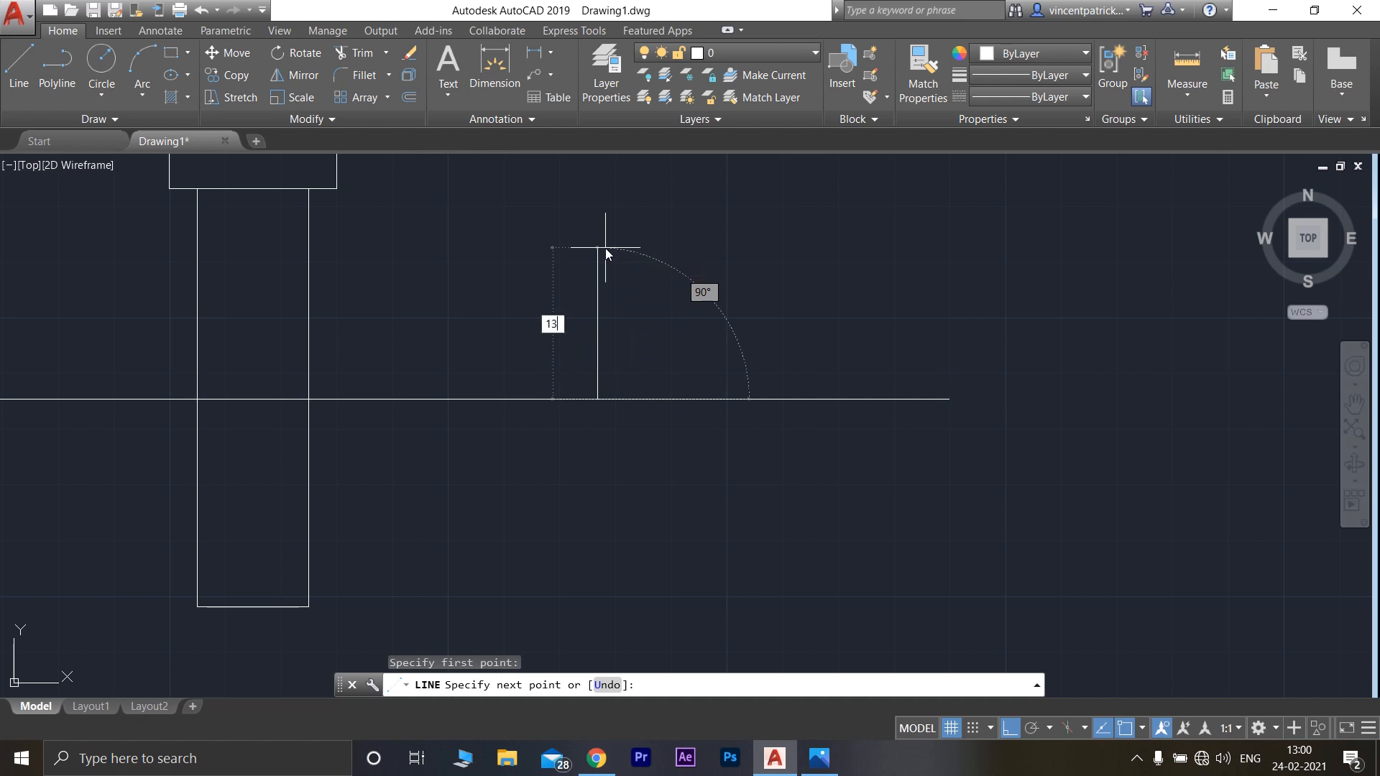
key(Return)
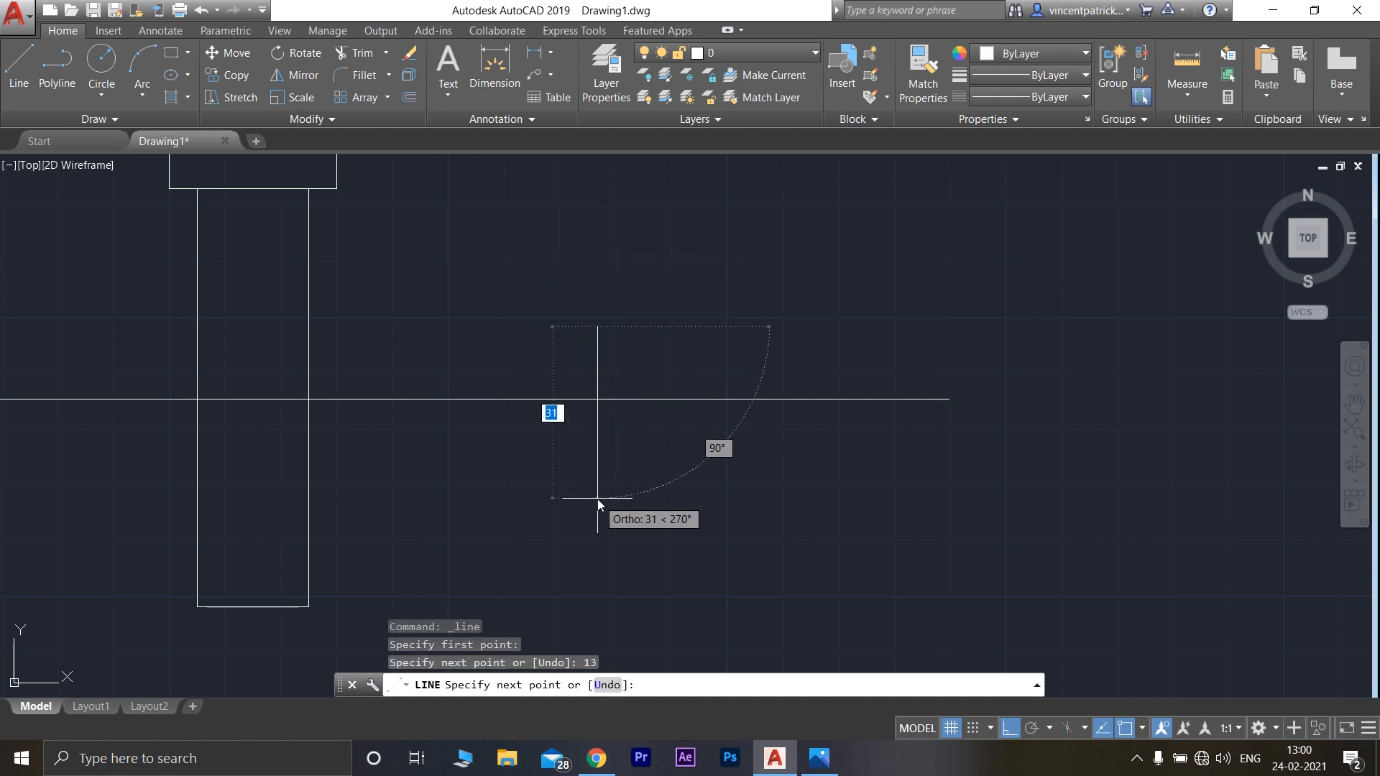
text(13)
key(Return)
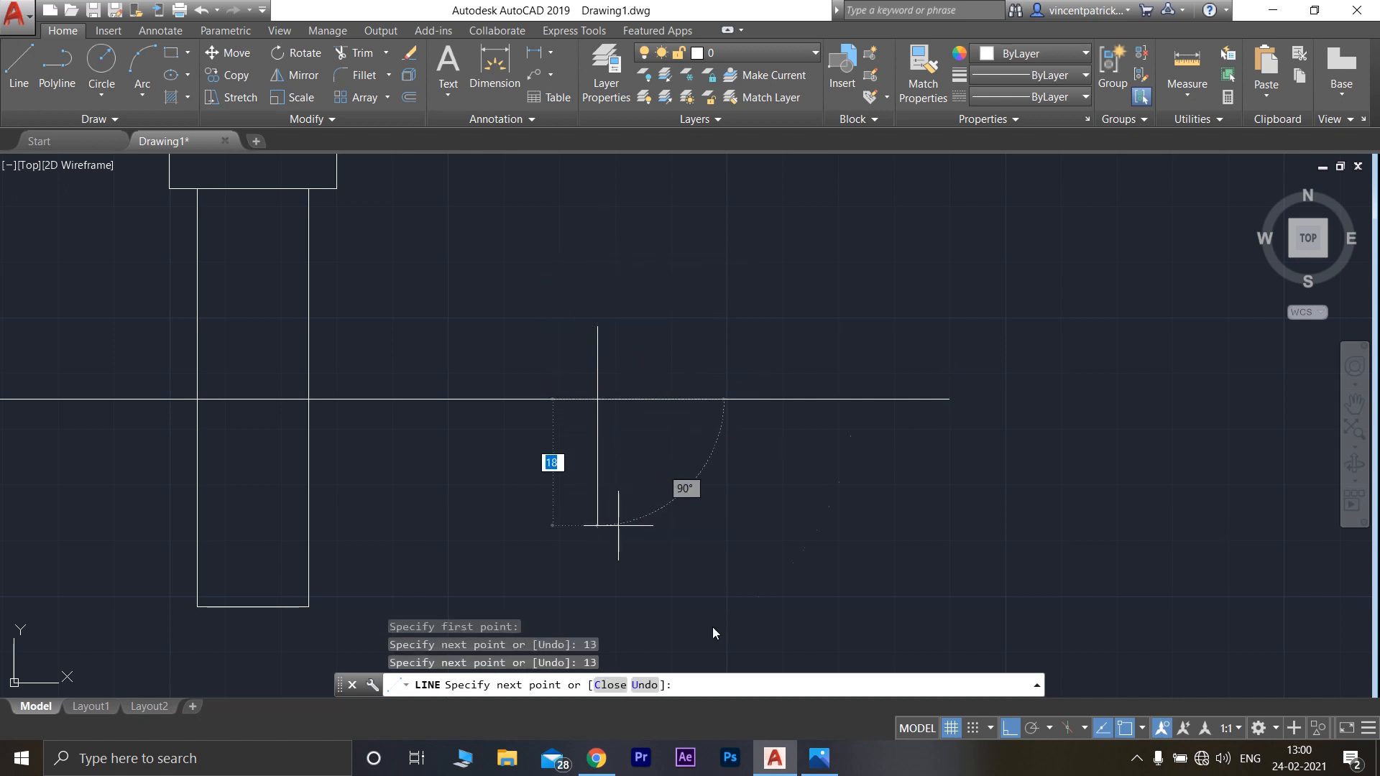
key(Escape)
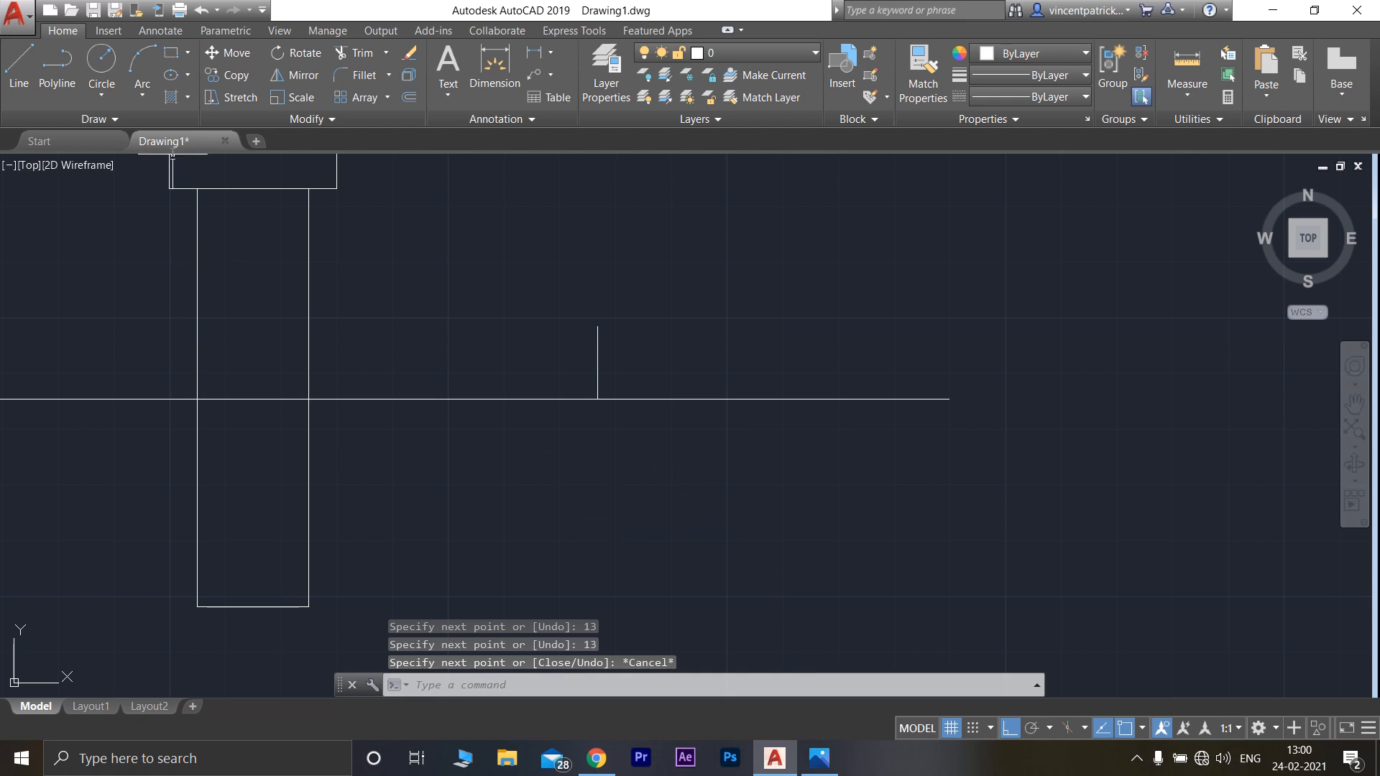
Draw a vertical line 13 units down from the foot of the new line on the centre line
click(16, 69)
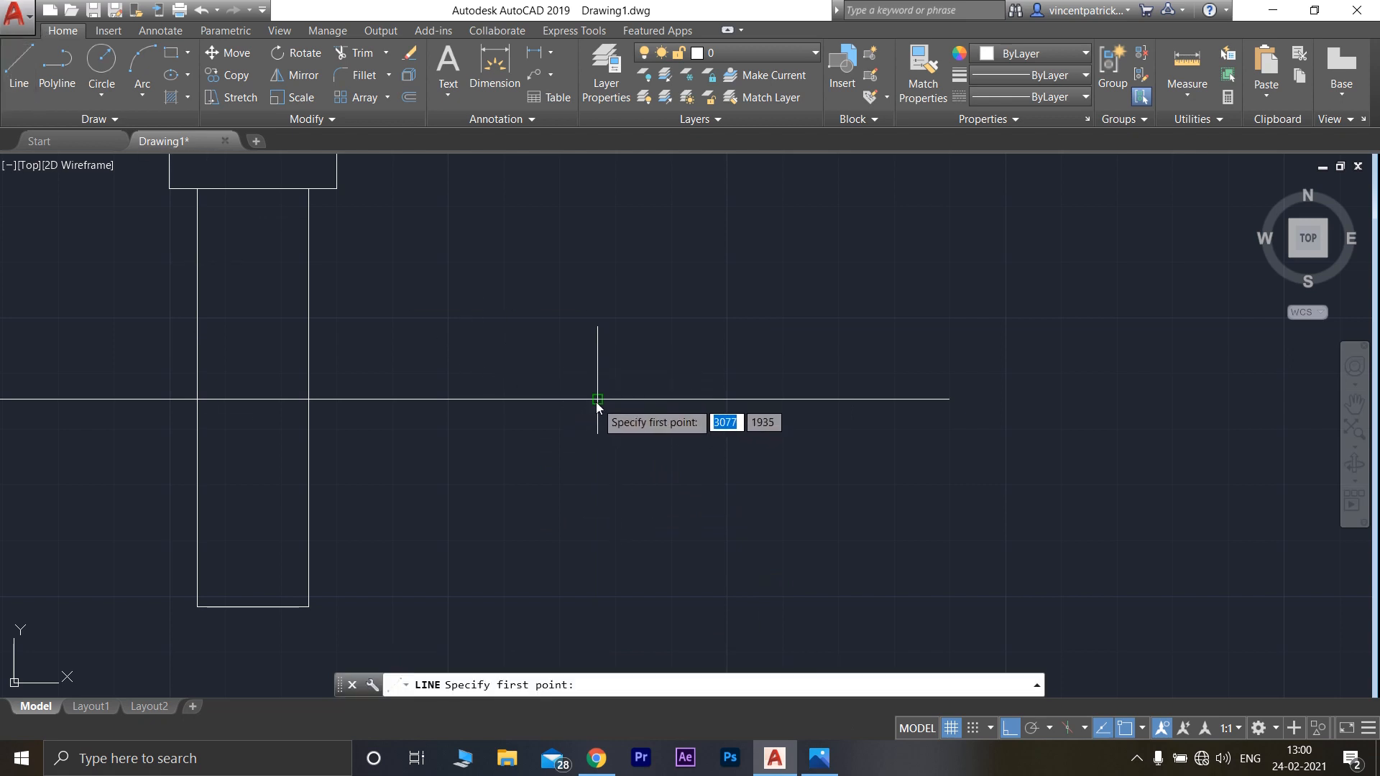
click(597, 402)
text(13)
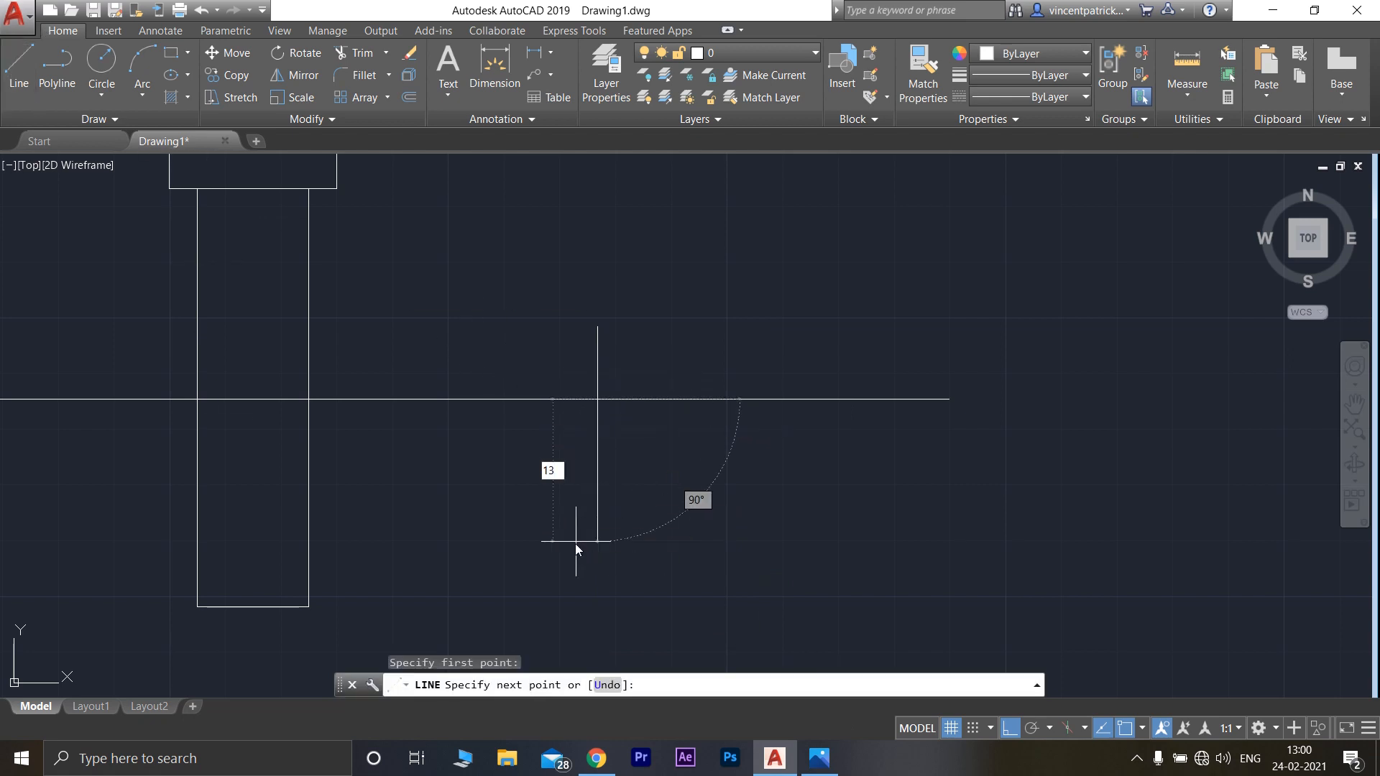
key(Return)
key(Return)
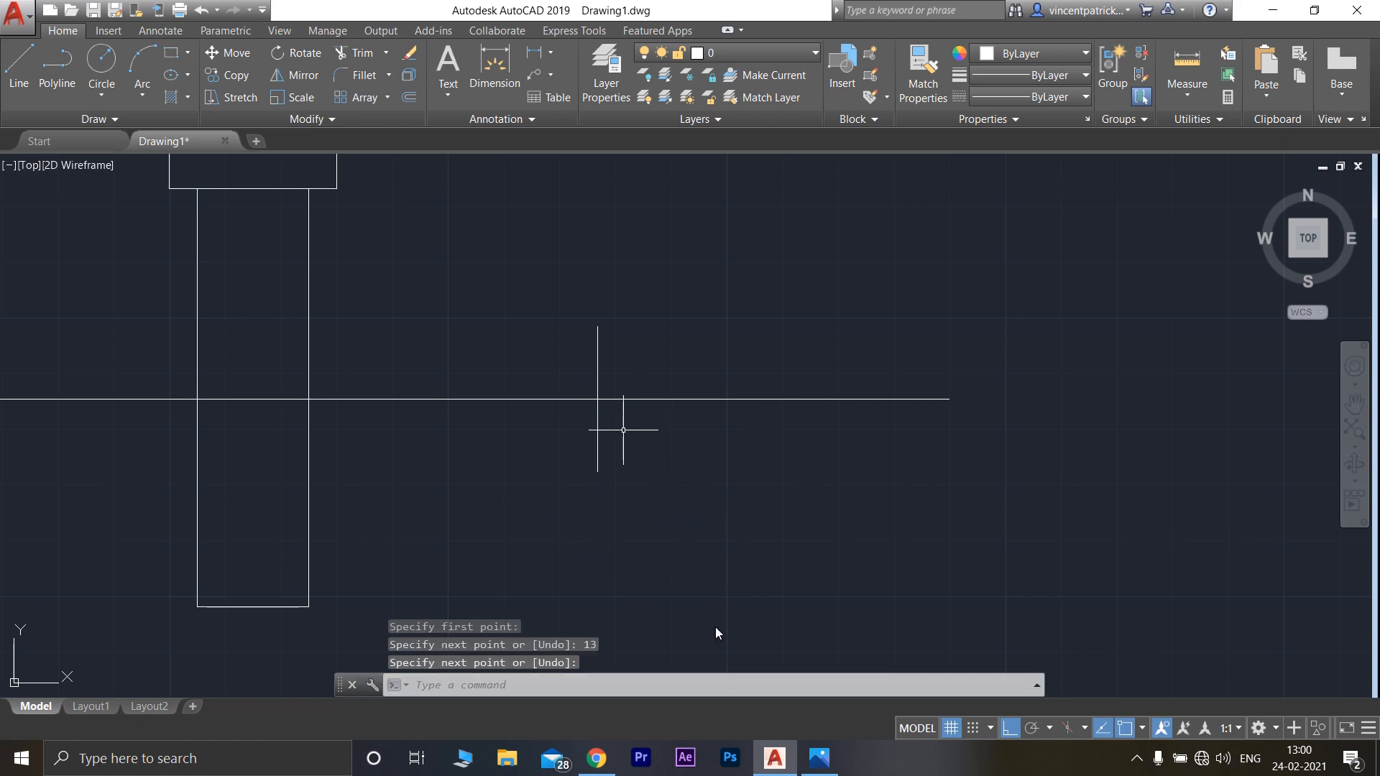
Enlarge the knuckle joint picture in Photos to check the fork end rod, and in AutoCAD extend the vertical line's upper end 15 units upward
click(820, 759)
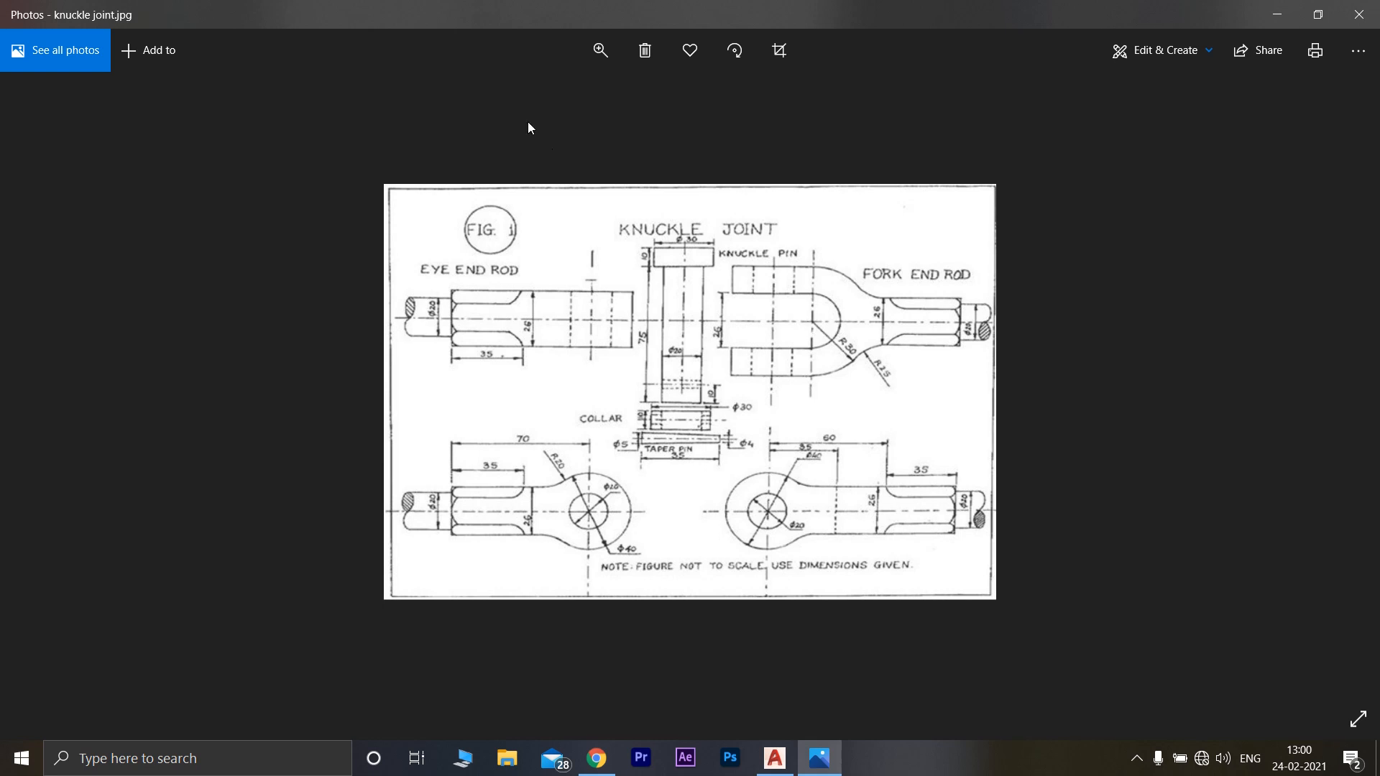
click(602, 54)
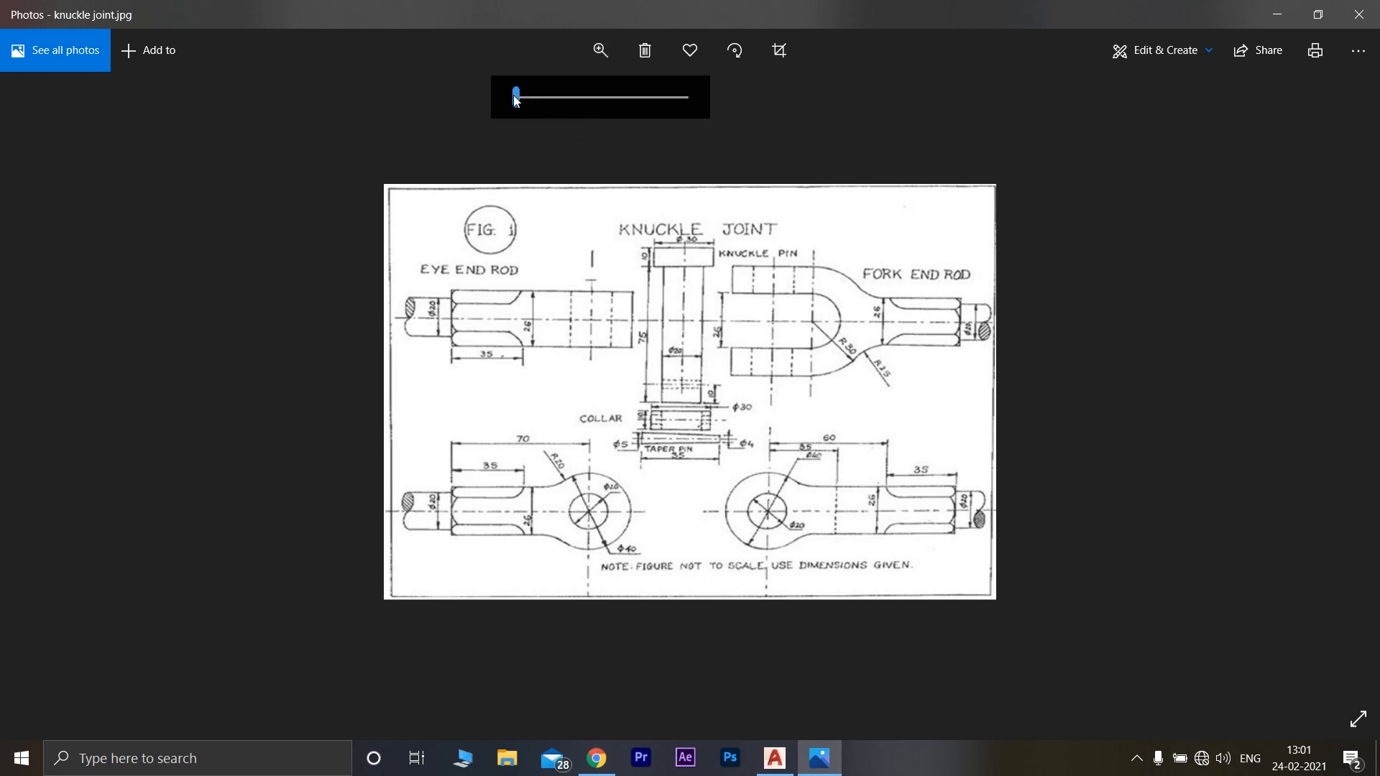
drag(519, 98, 548, 99)
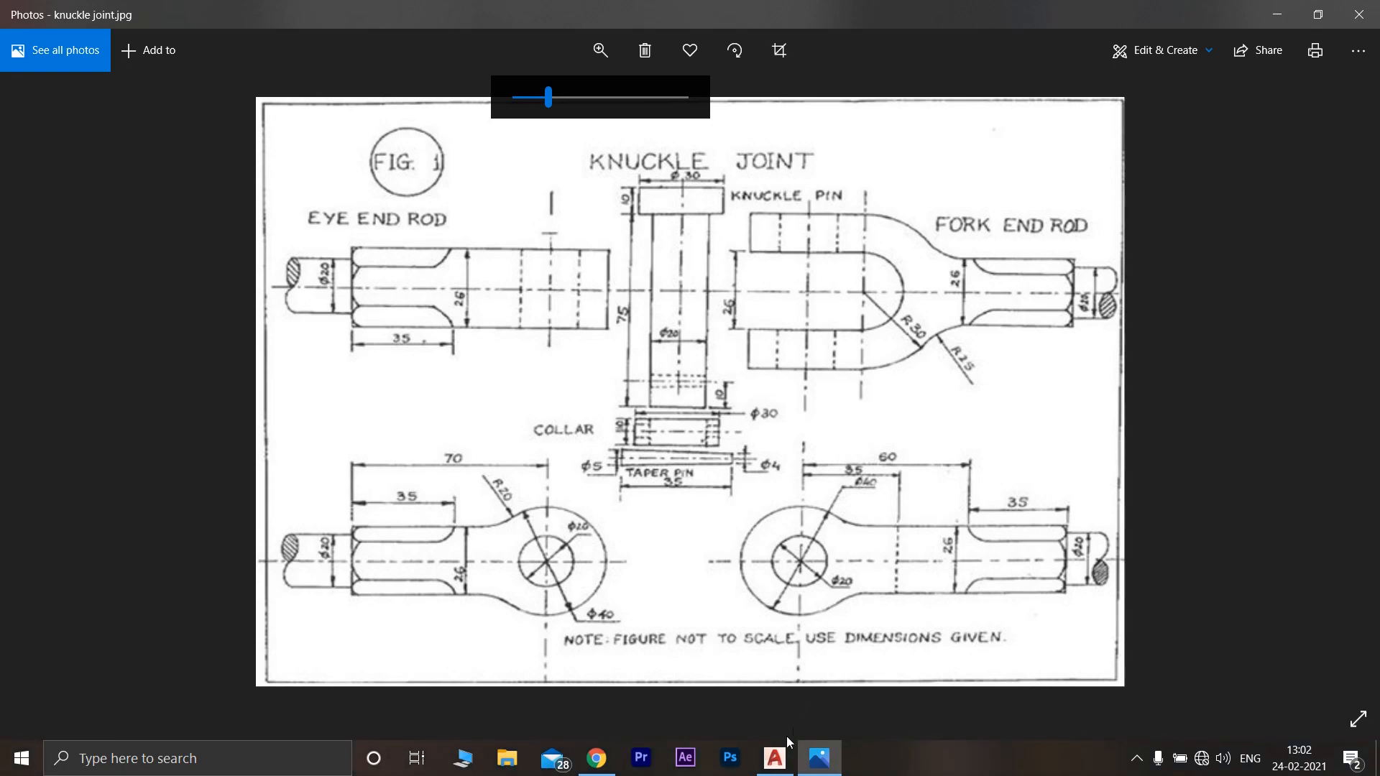
click(775, 758)
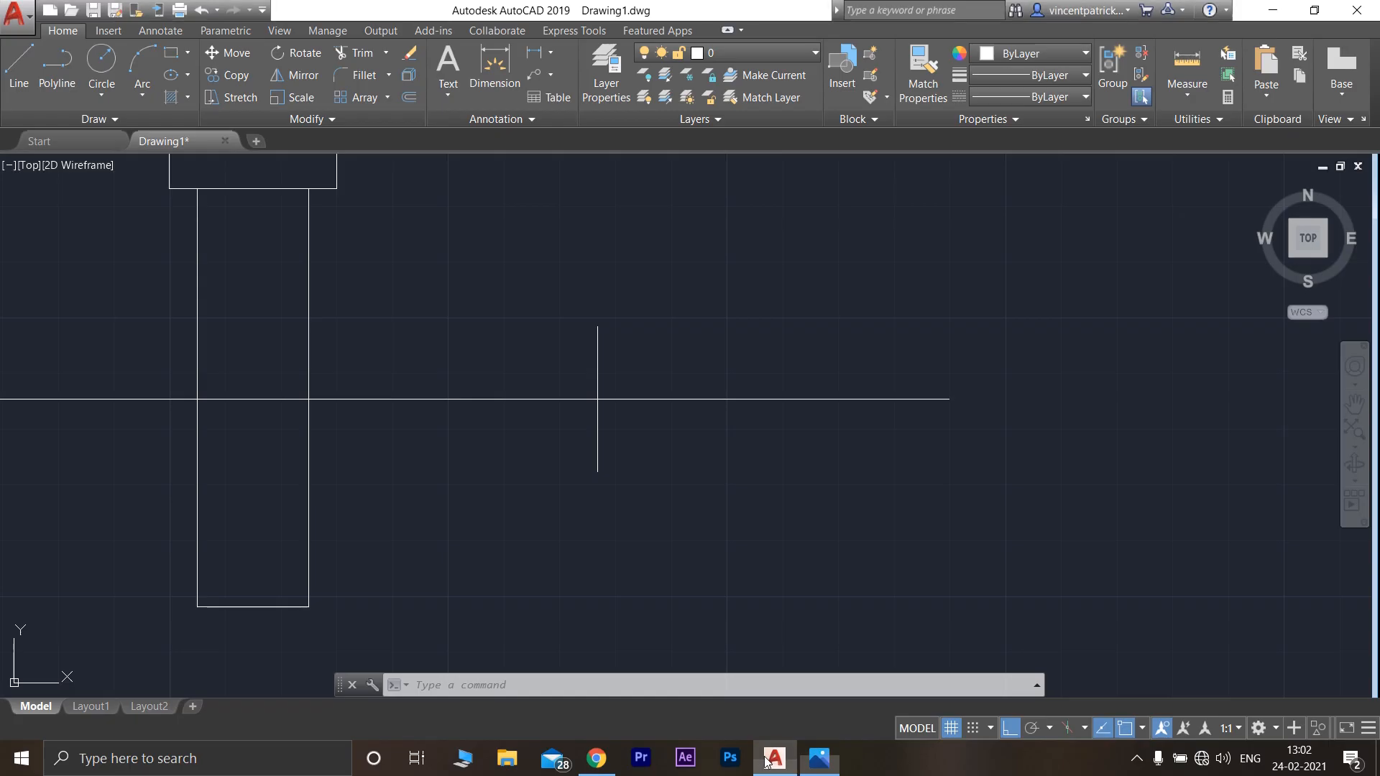
click(18, 64)
click(820, 759)
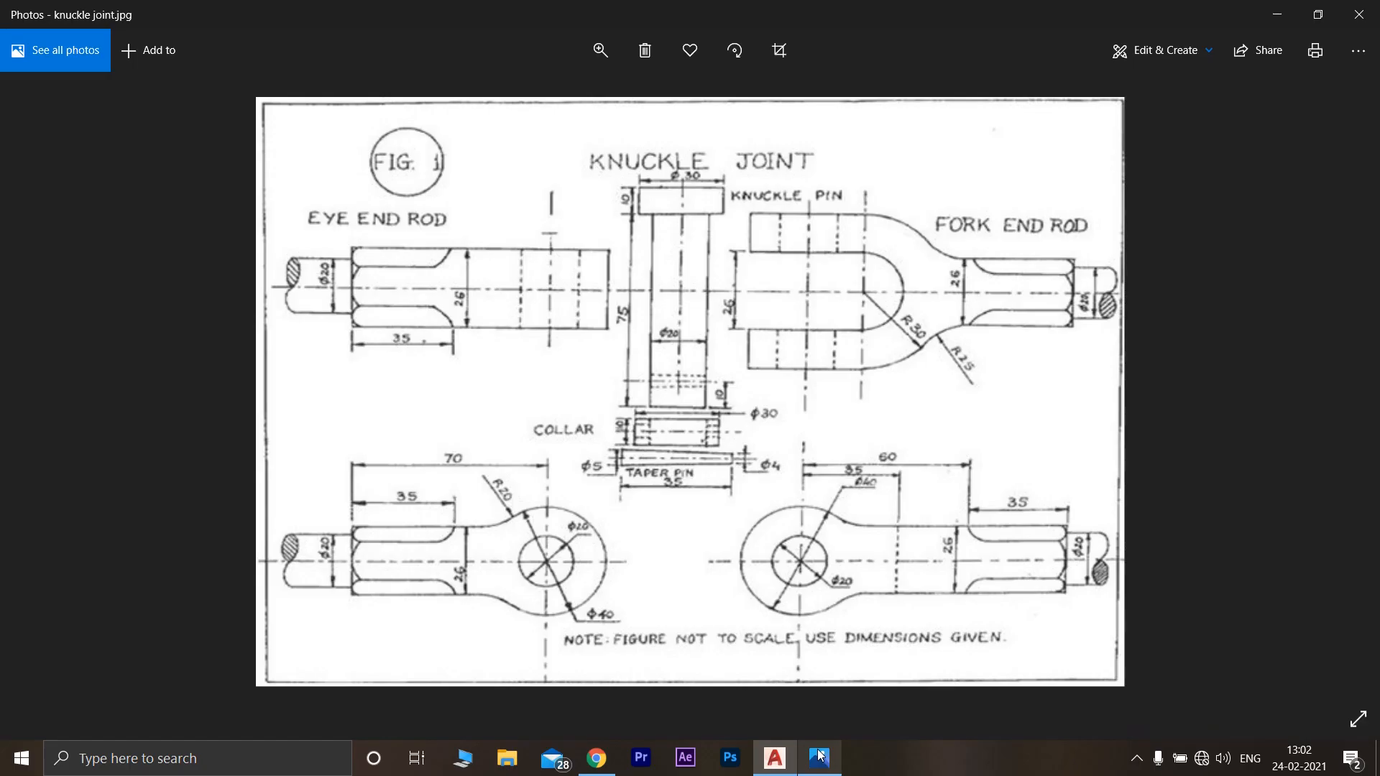
click(775, 759)
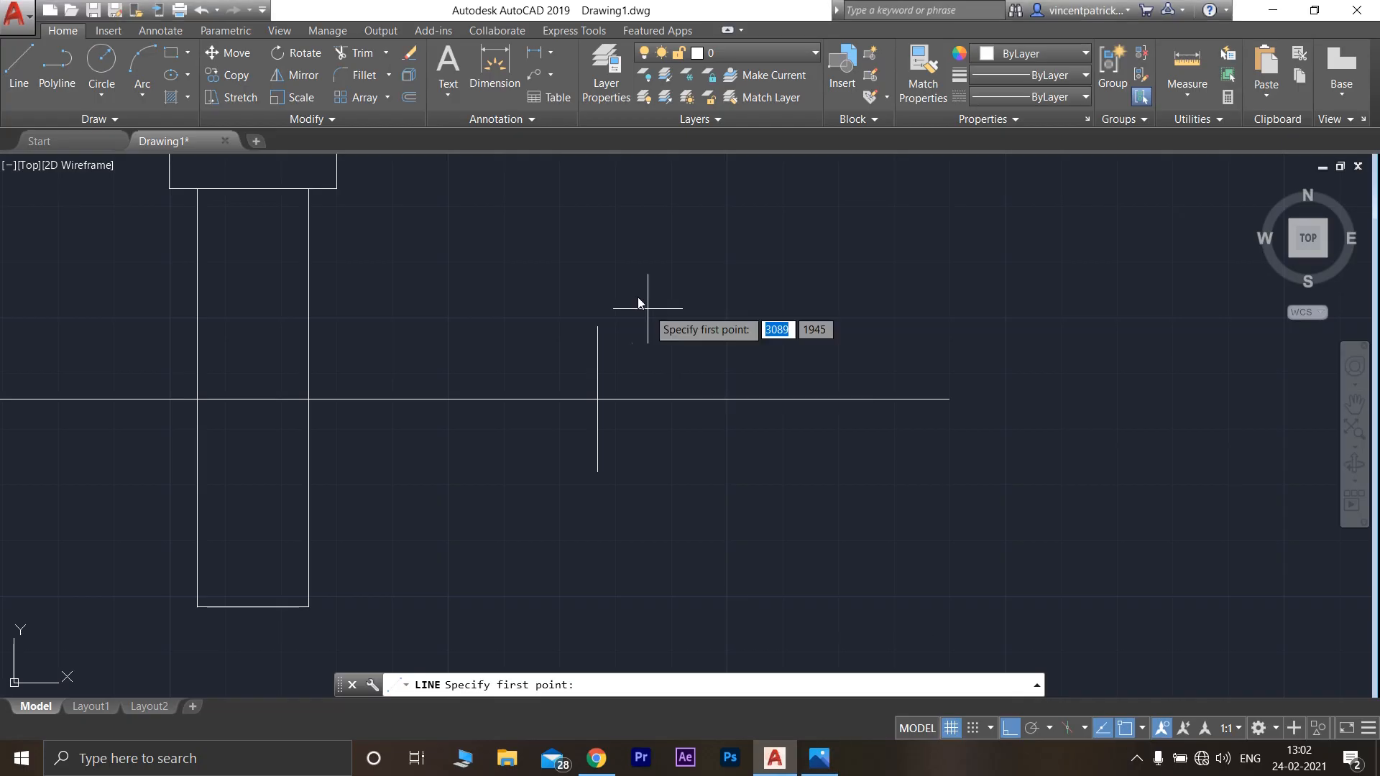
click(598, 327)
text(15)
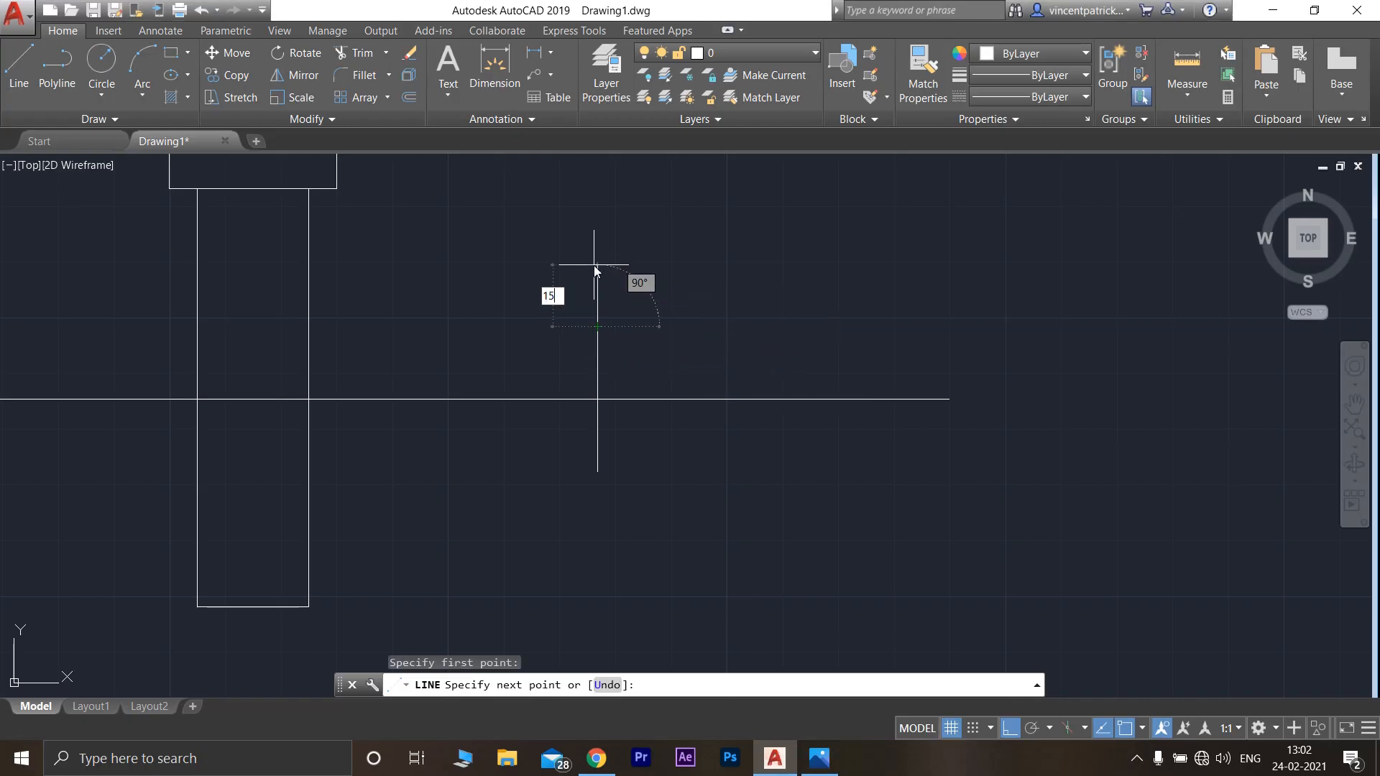
key(Return)
key(Escape)
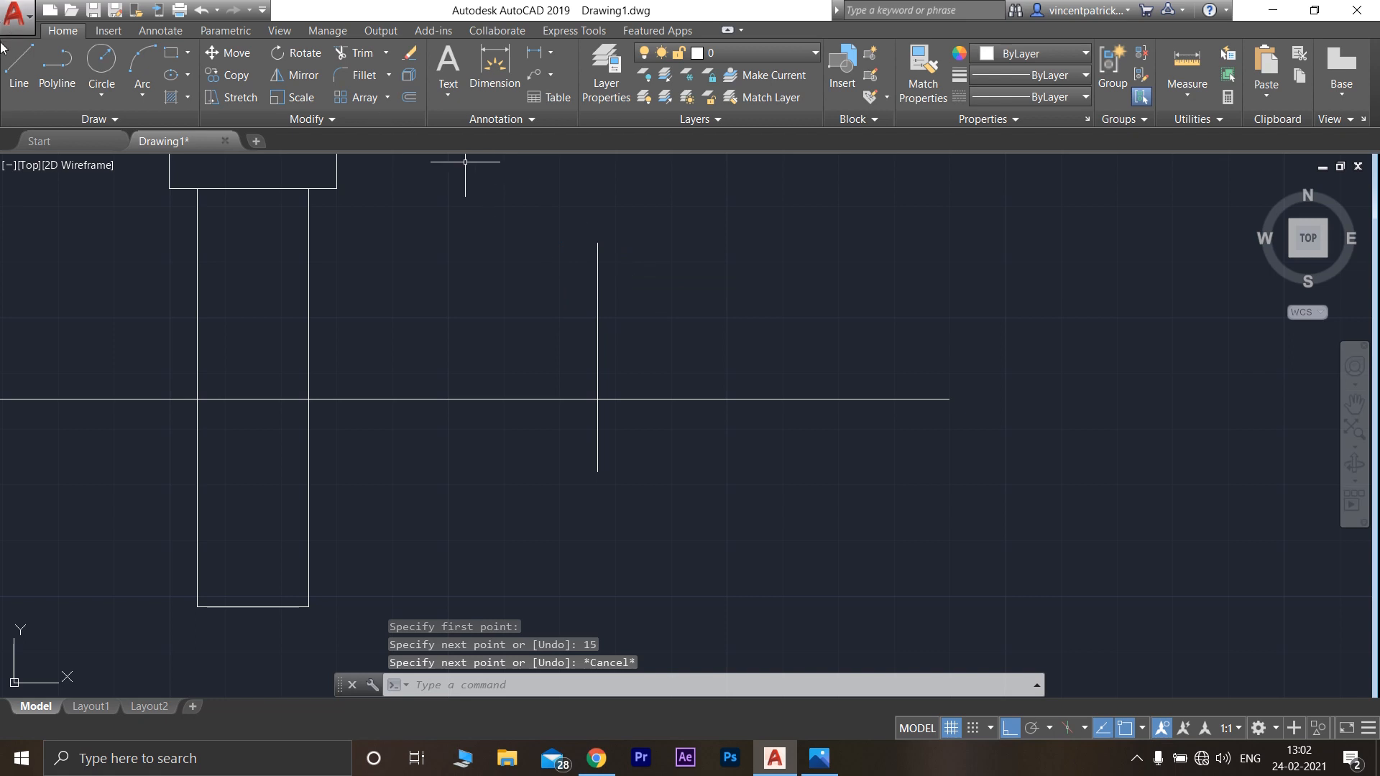
Draw a line 15 units down from the lower end of the fork's vertical line
key(Return)
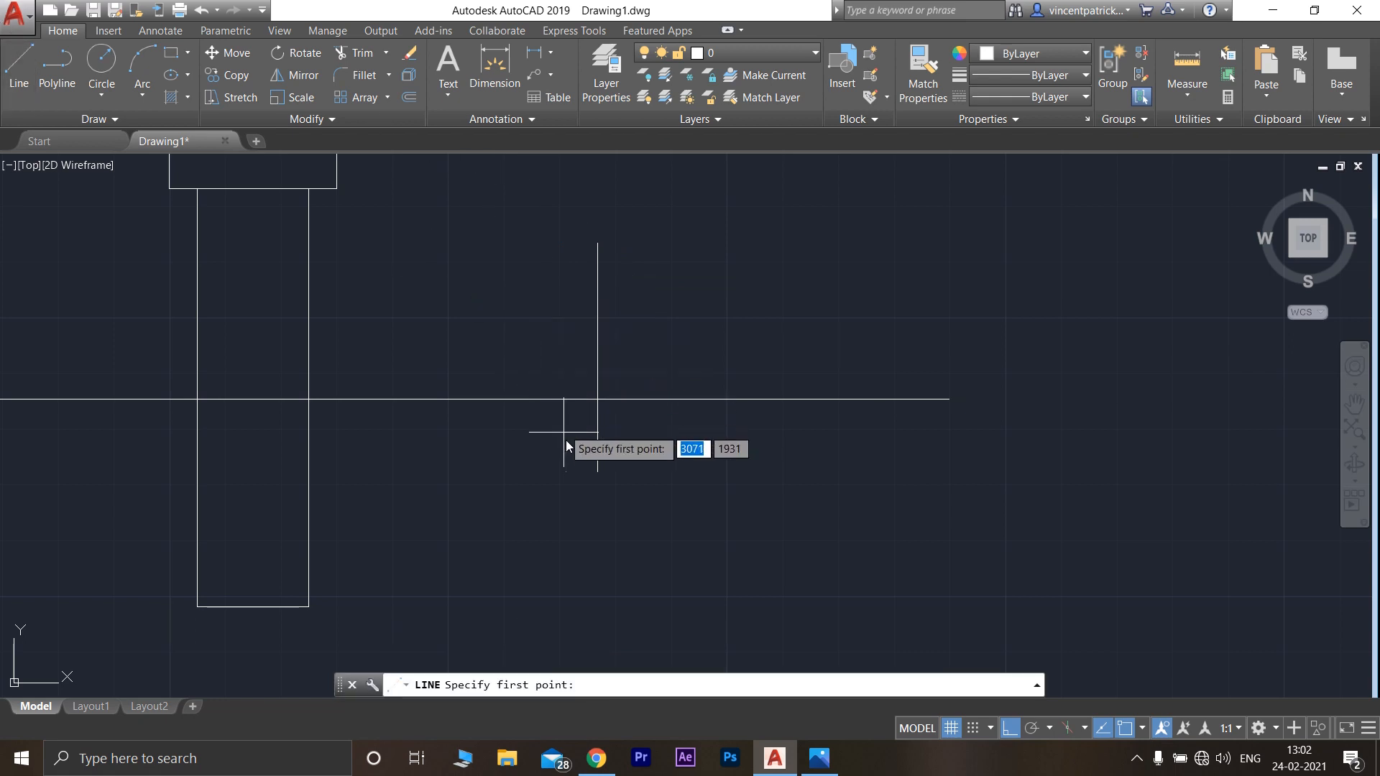
click(598, 472)
text(15)
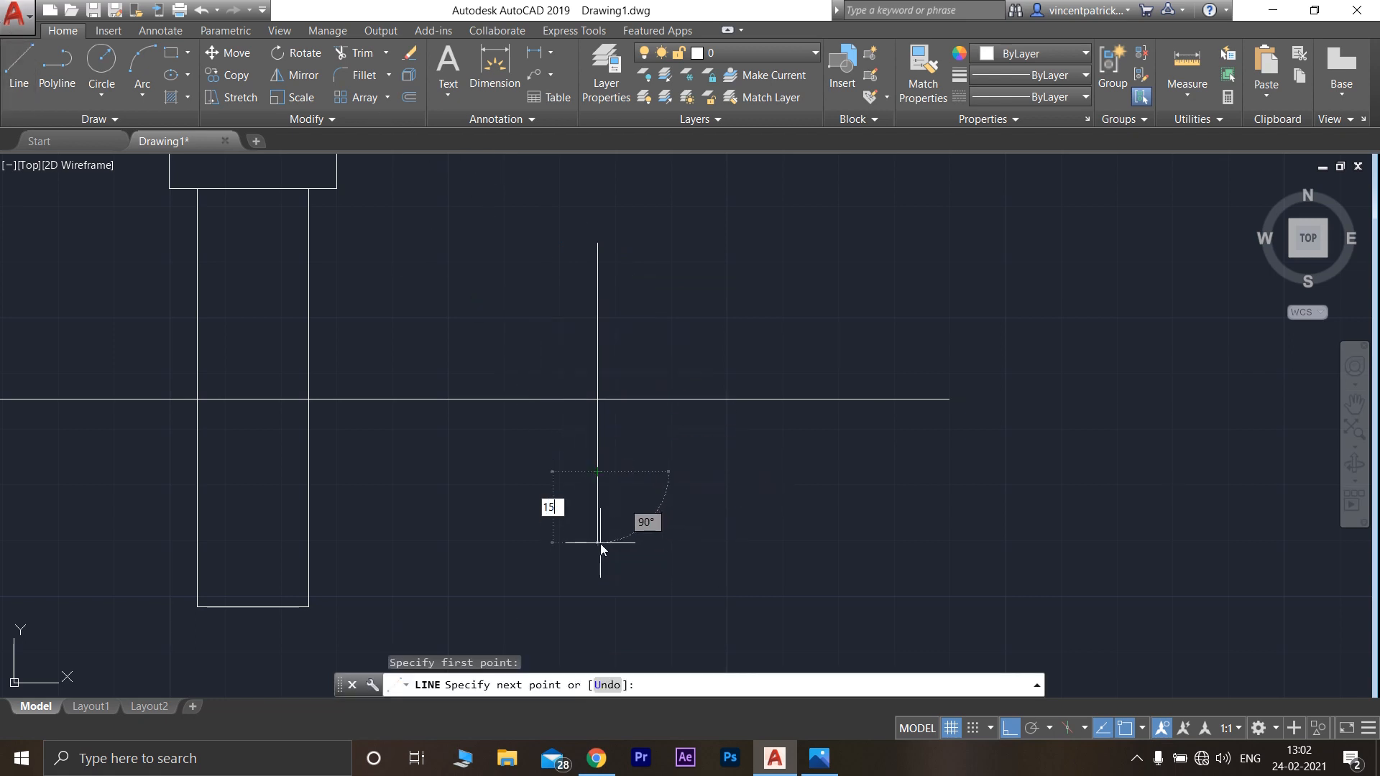
key(Return)
key(Escape)
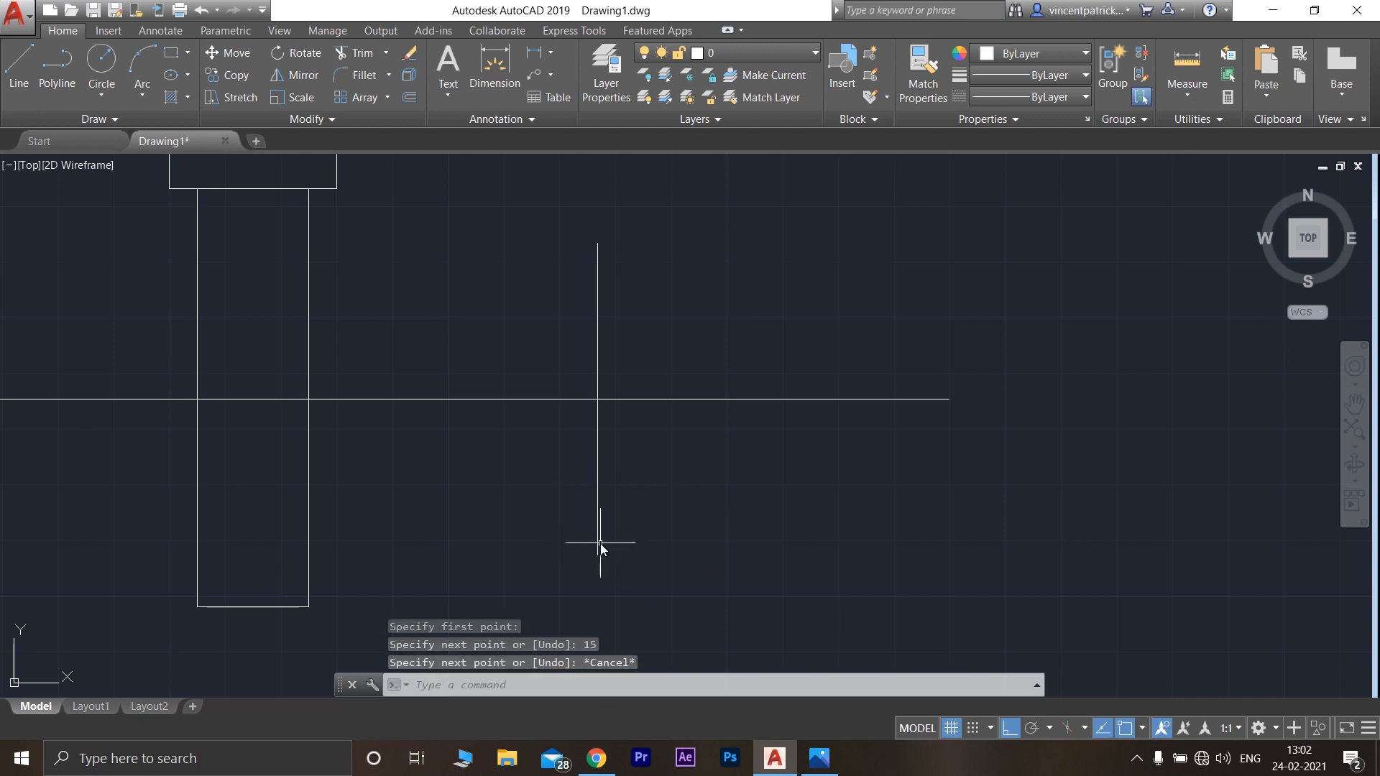
click(597, 493)
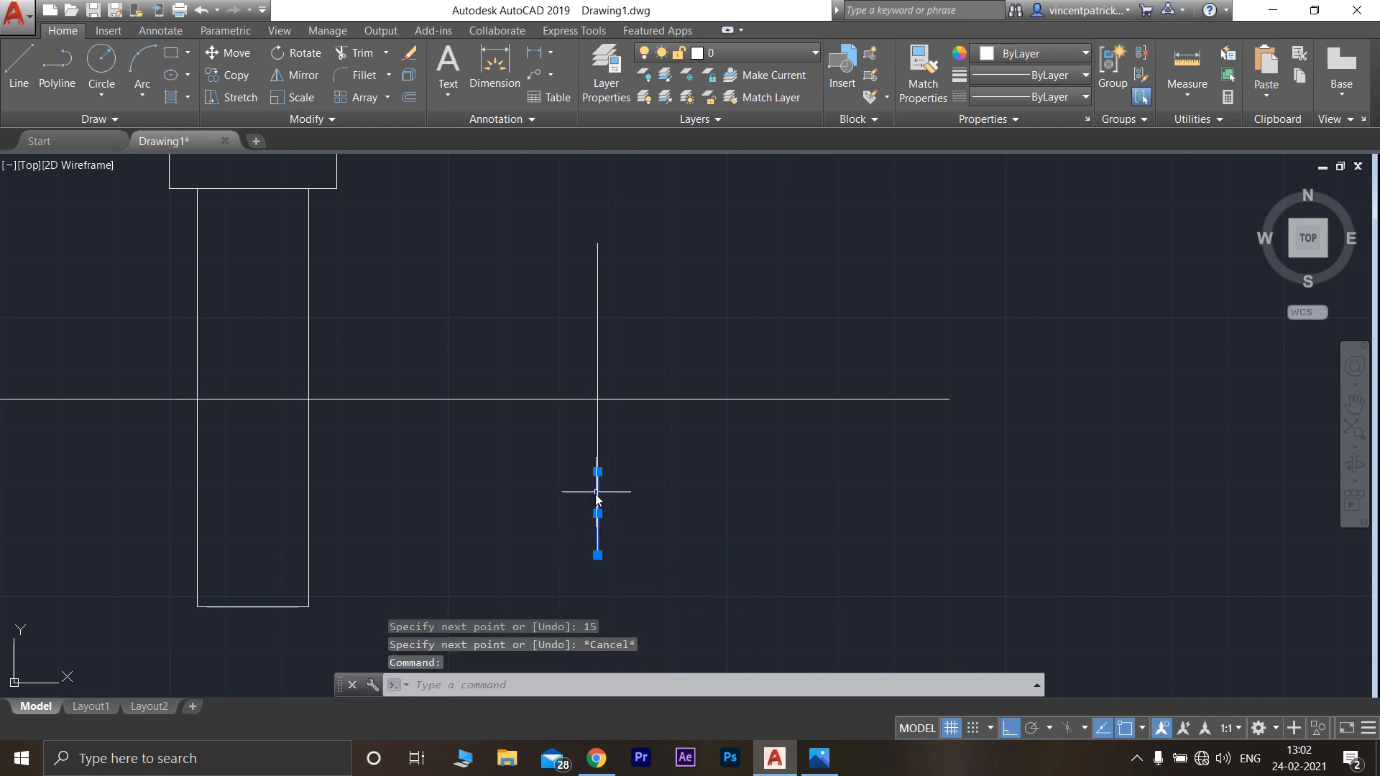
key(Escape)
Check the fork end rod in the reference picture and draw its upper outer edge 55 units right from the vertical line's top end
click(818, 758)
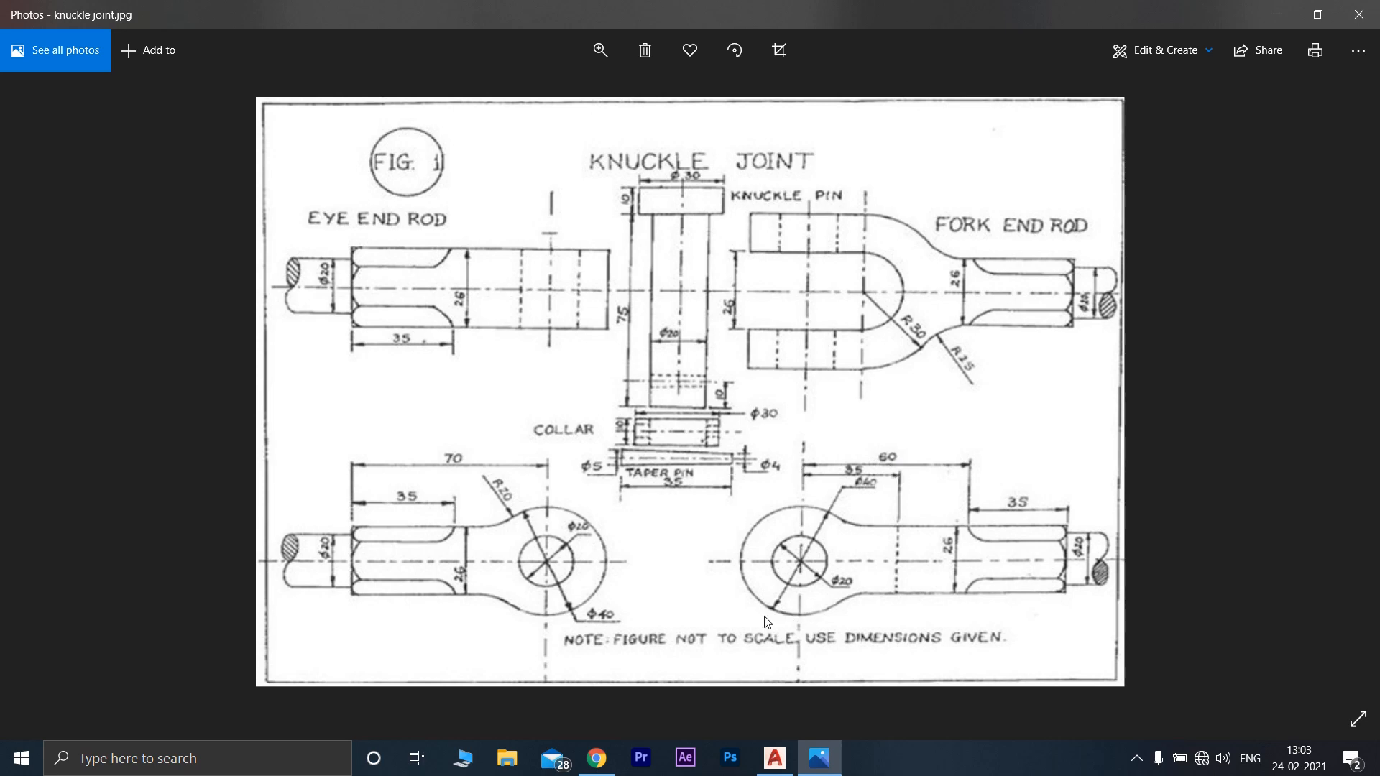
click(775, 760)
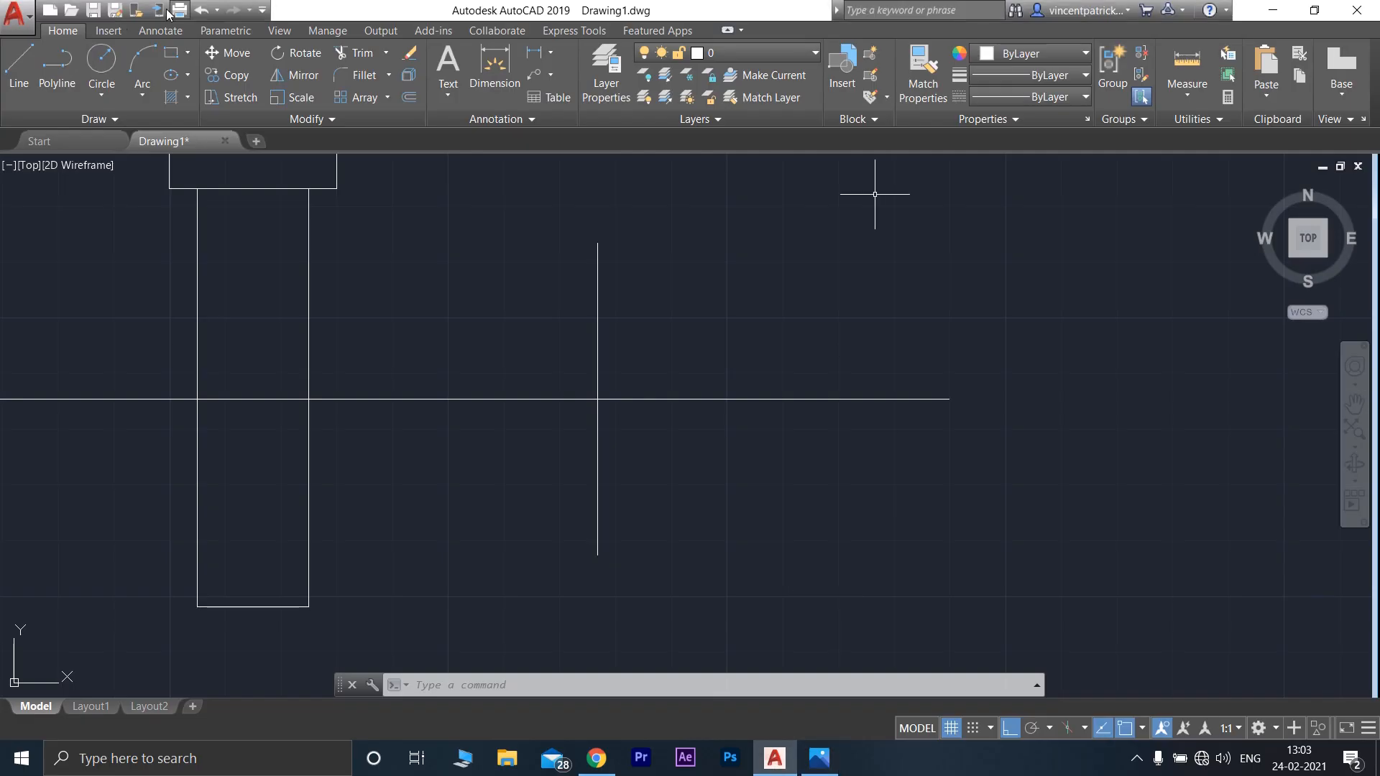
click(19, 68)
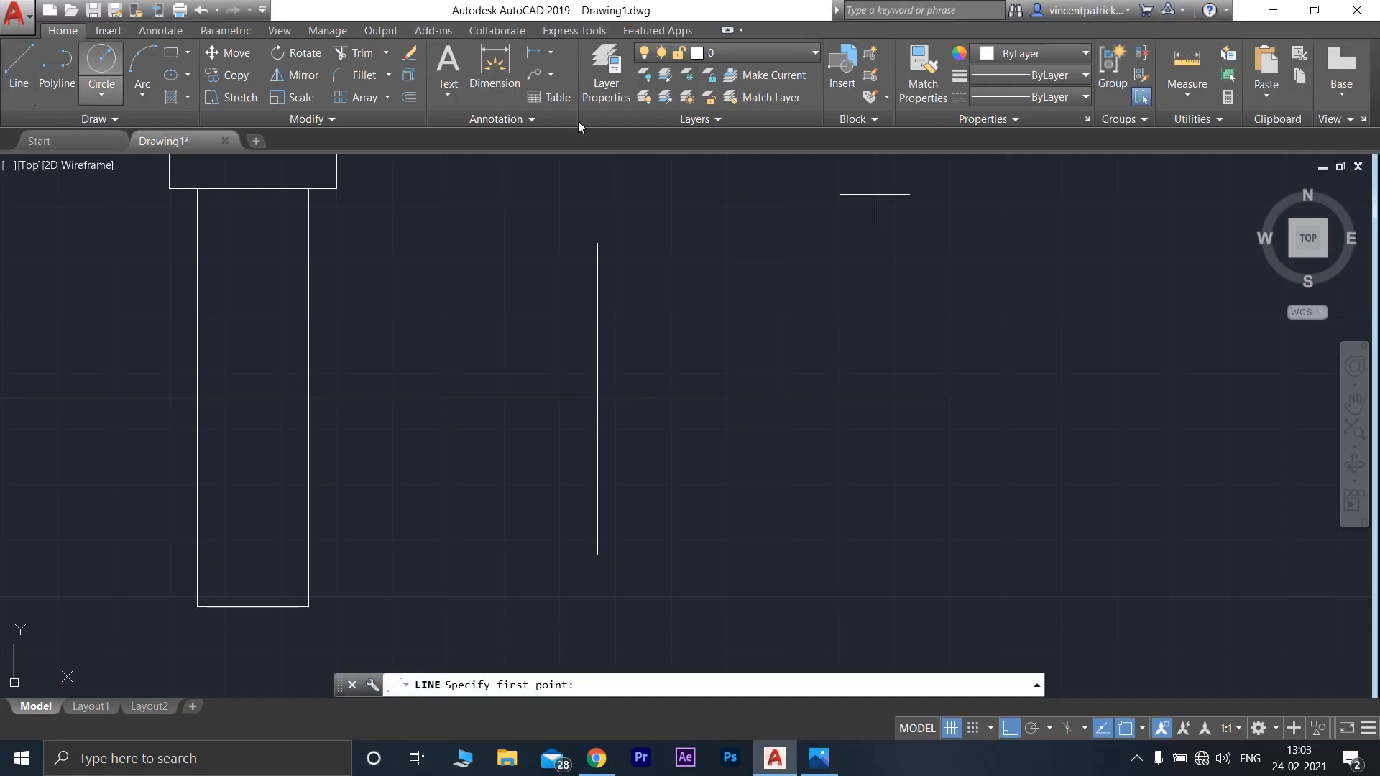
click(597, 242)
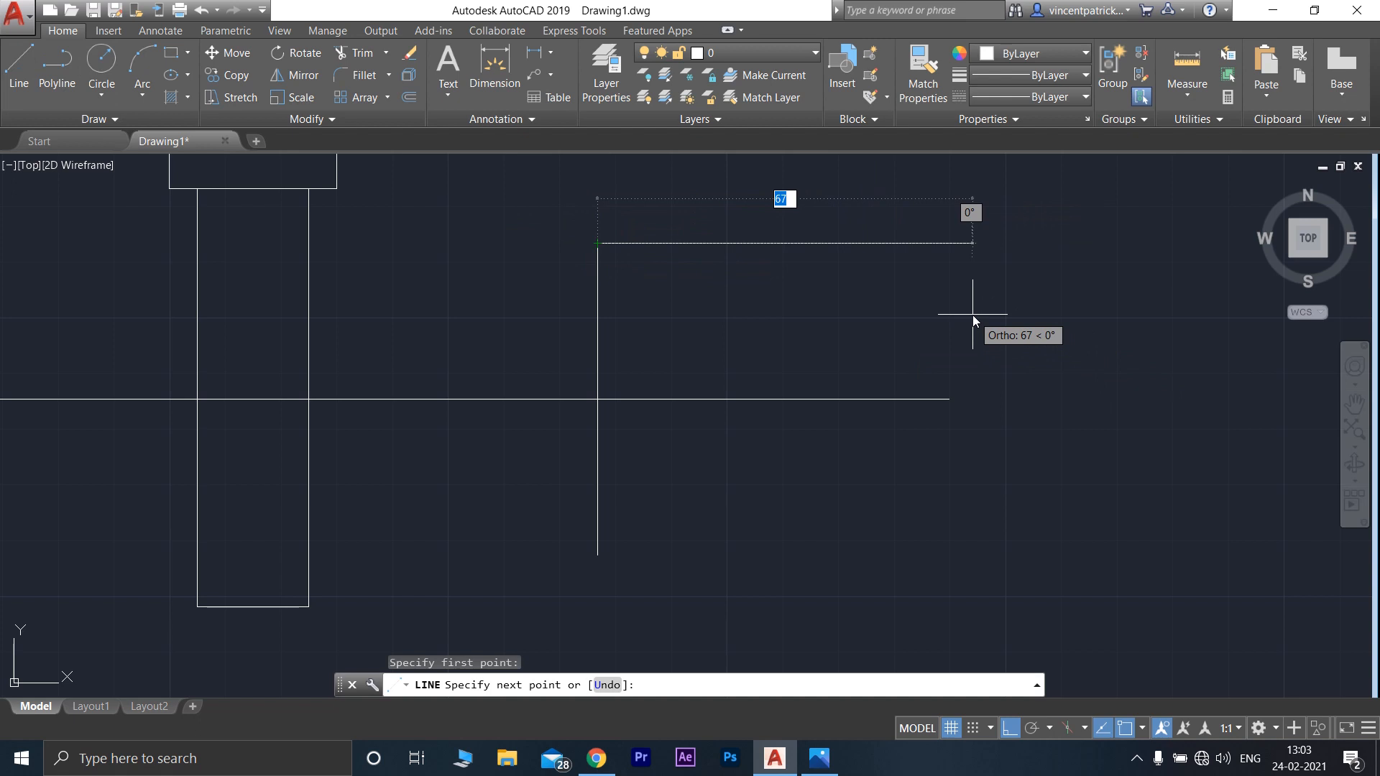
text(55)
key(Return)
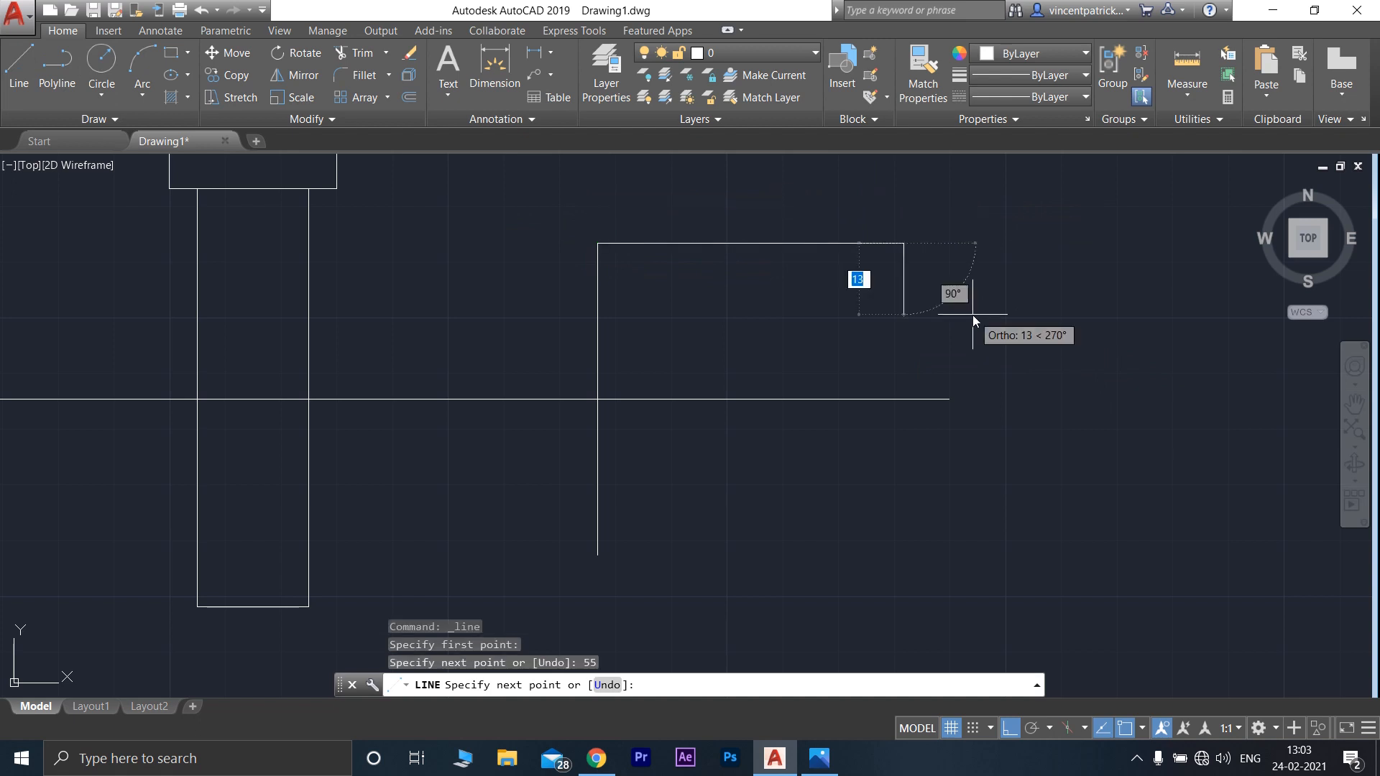
key(Escape)
Draw the fork's lower outer edge 55 units to the right from the vertical line's bottom end
click(18, 68)
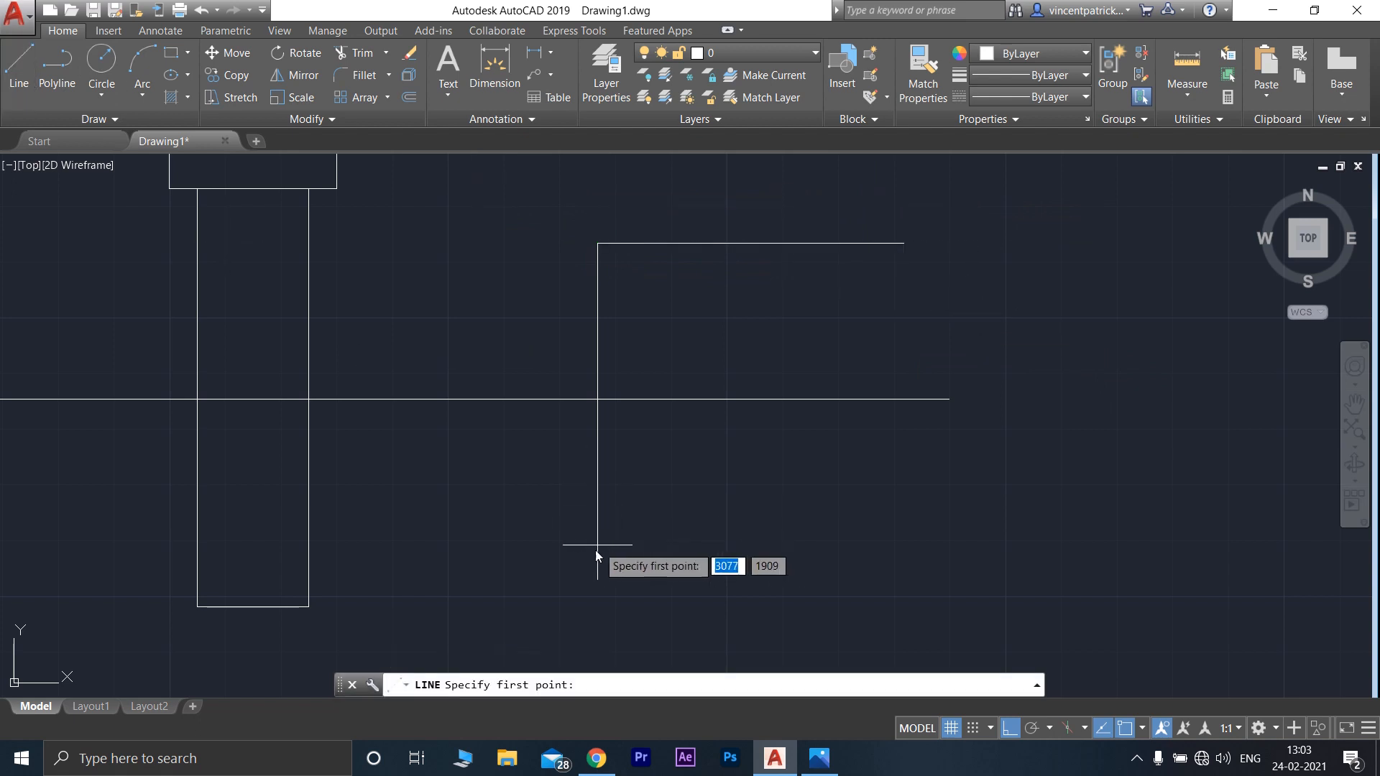
click(597, 555)
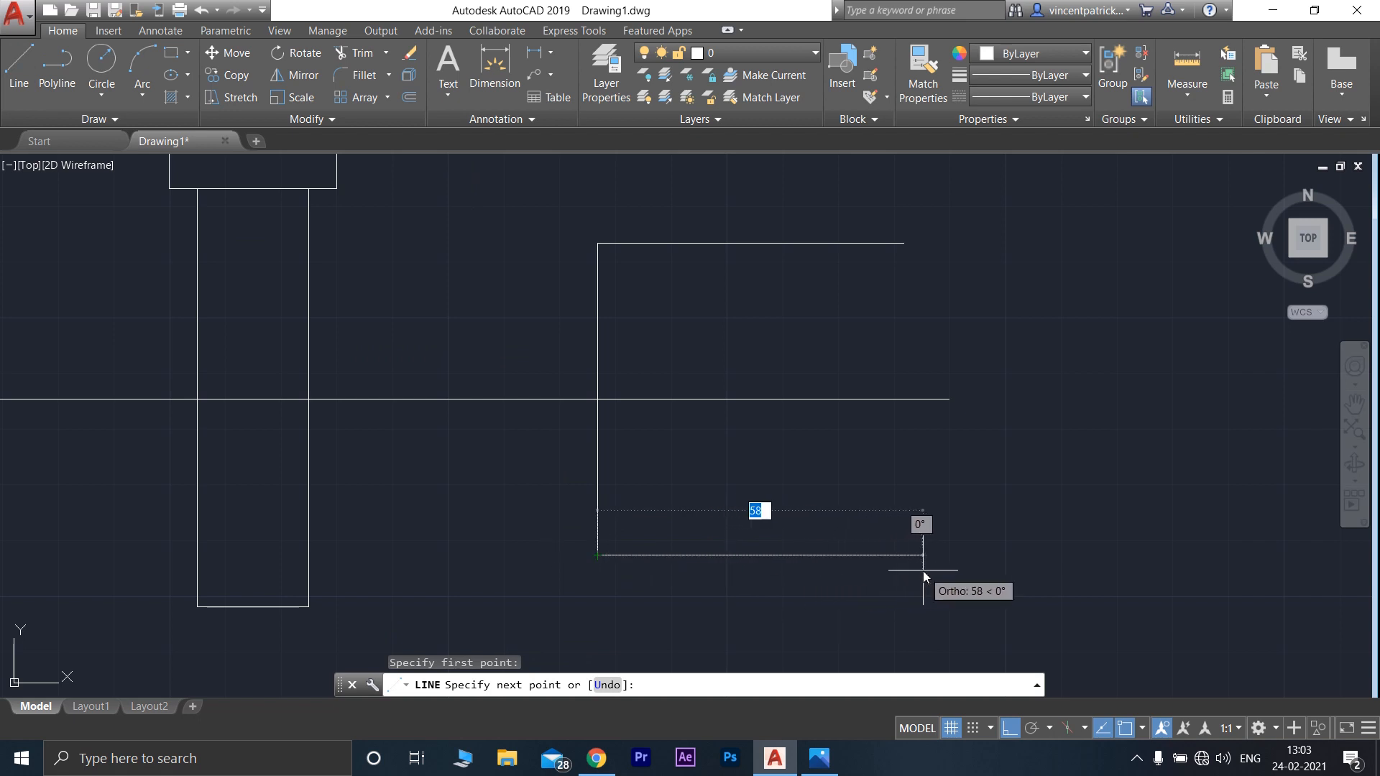
text(55)
key(Return)
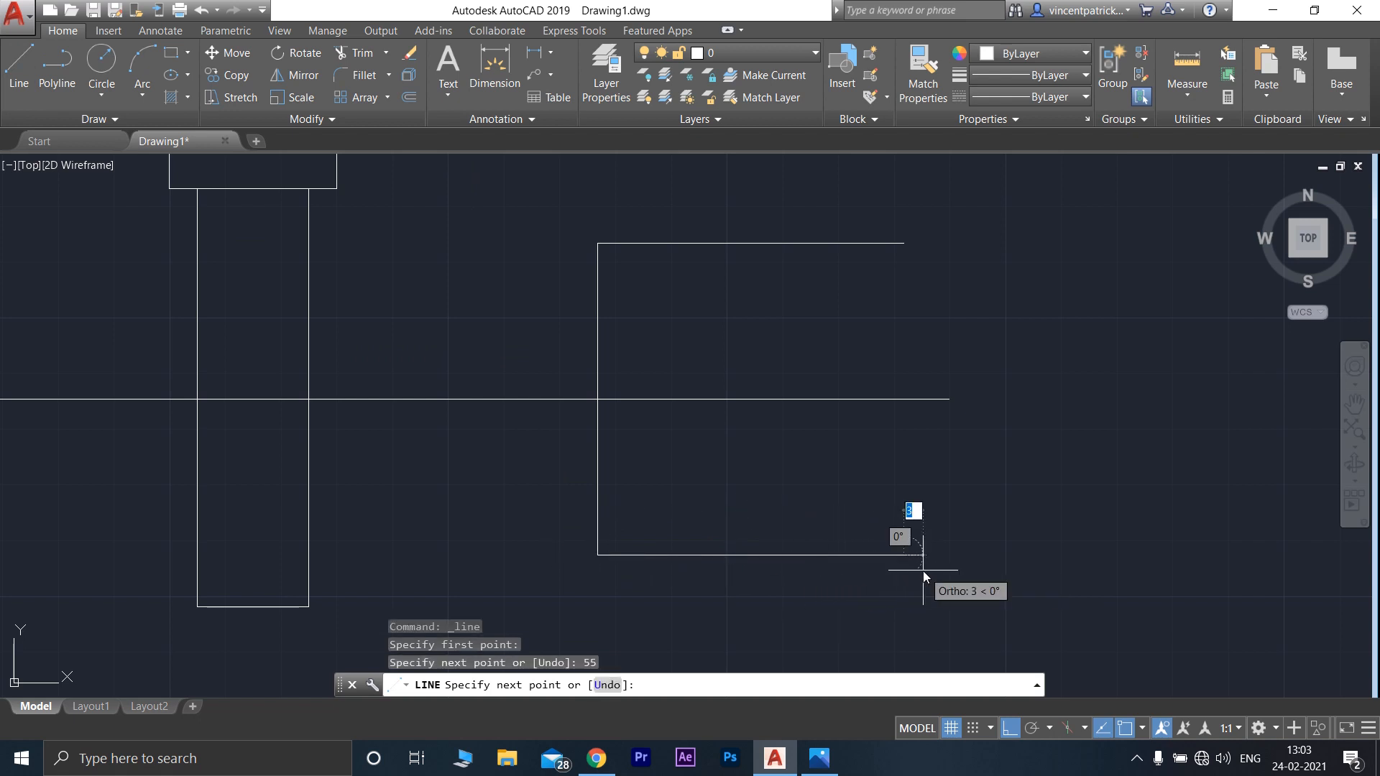
key(Escape)
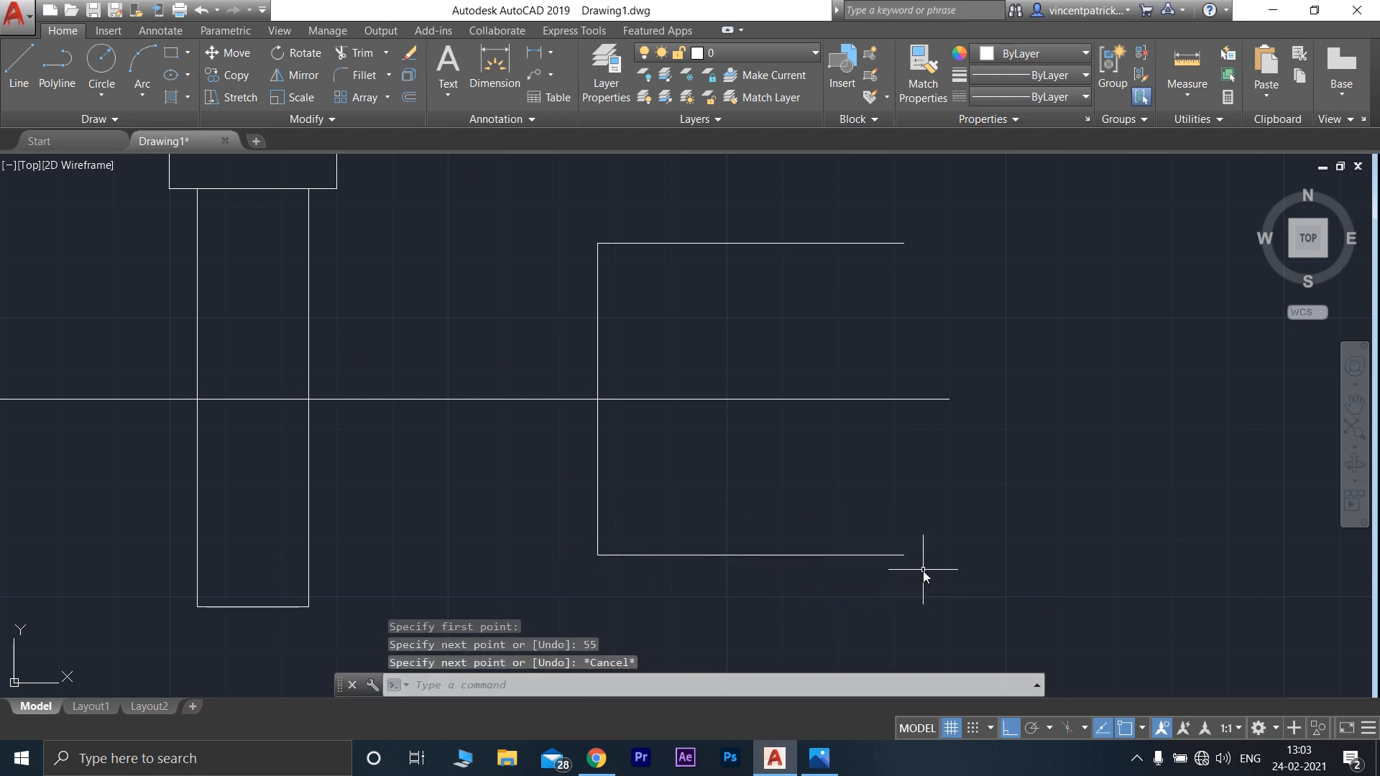
Draw the lower prong's inner edge 55 units to the right from the point 13 units below the centre line
click(20, 68)
click(599, 472)
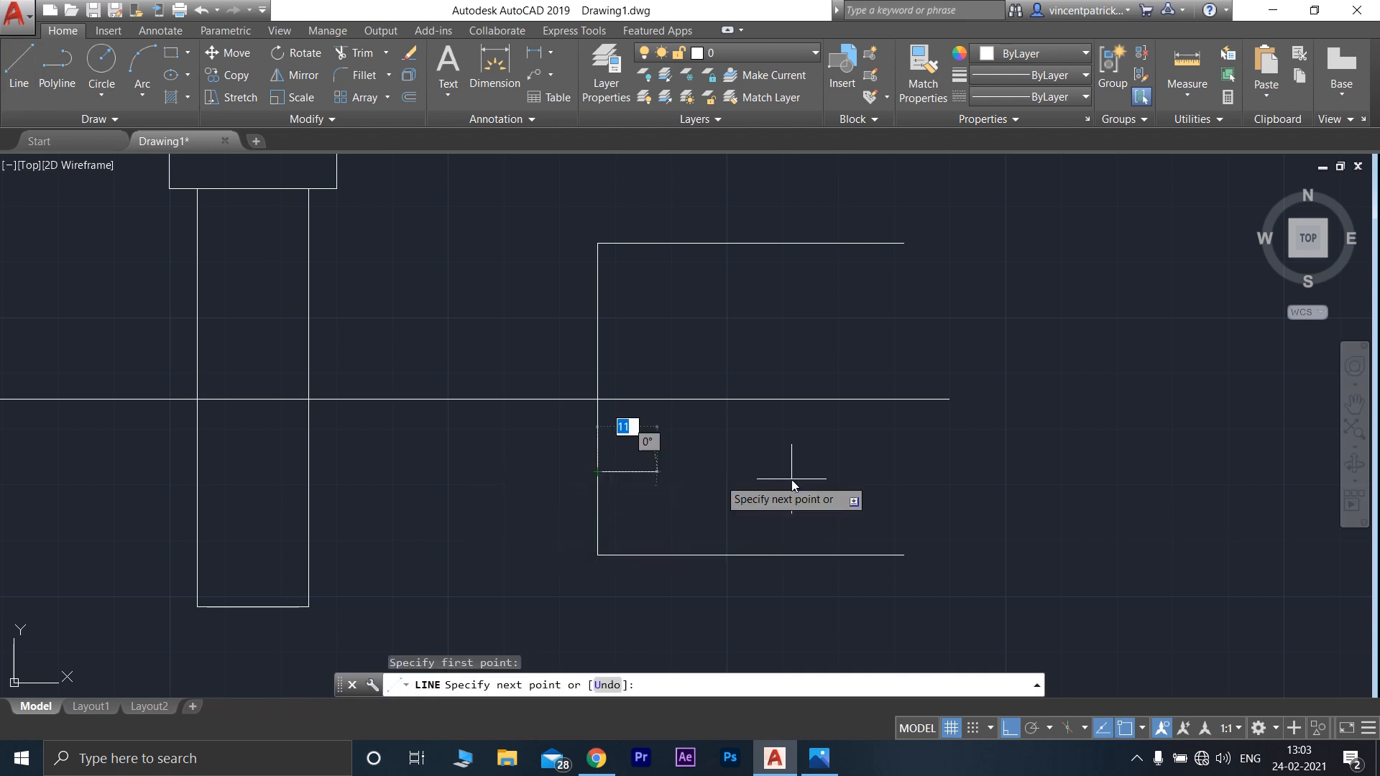
text(55)
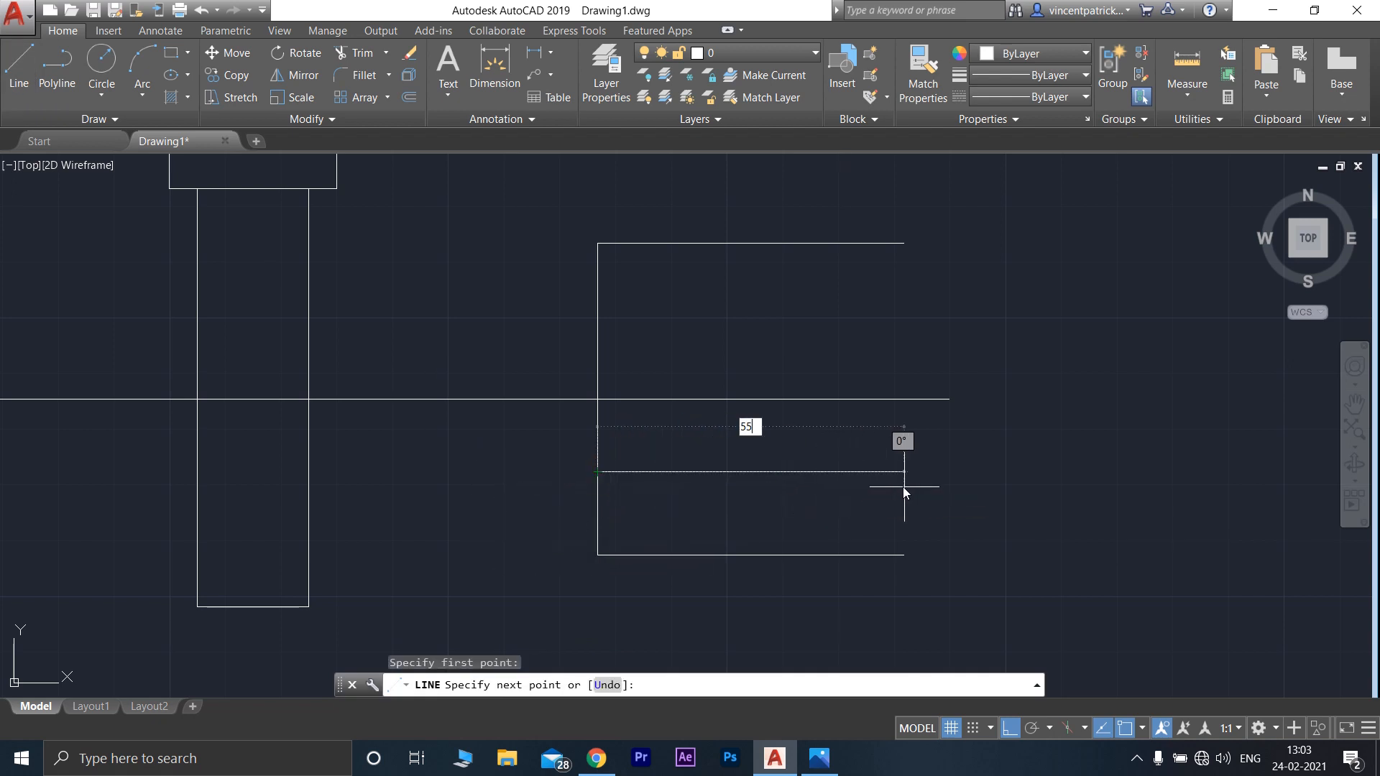
key(Return)
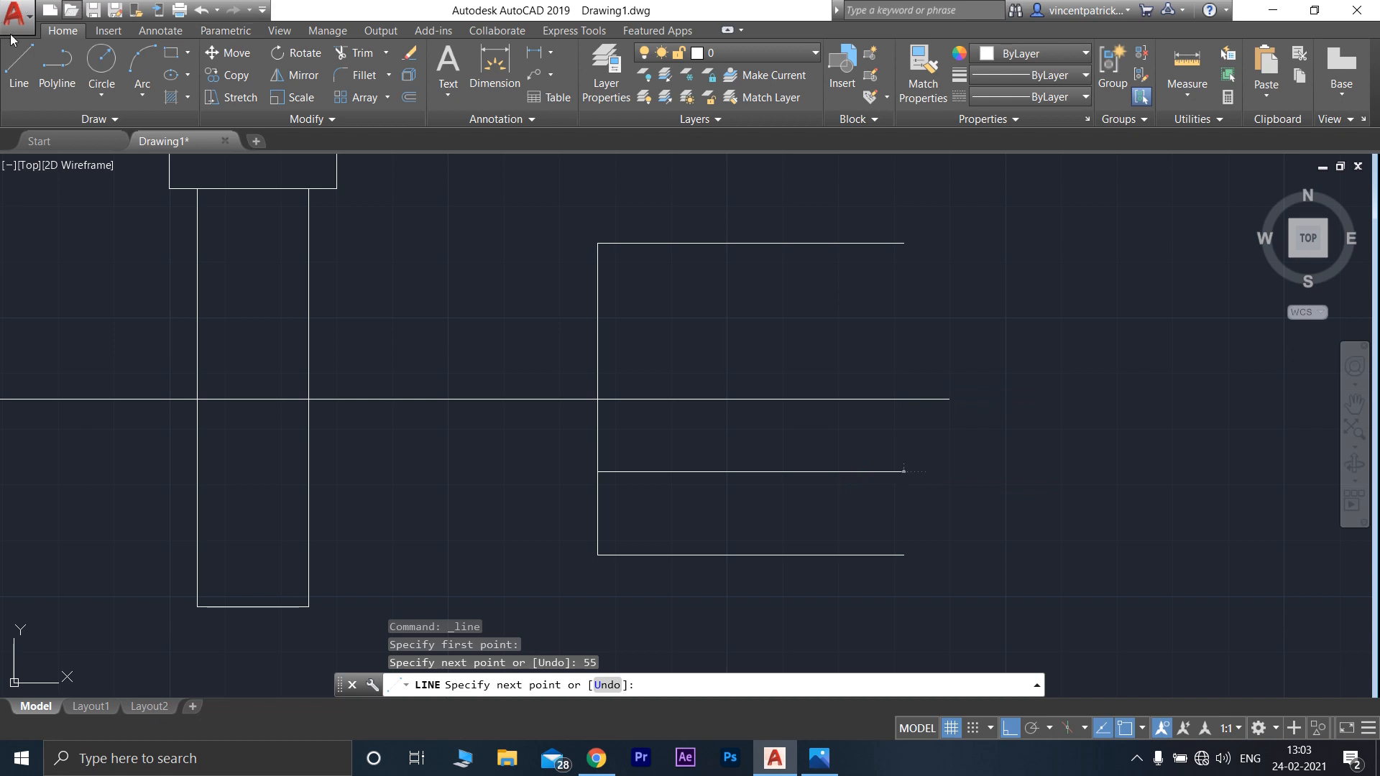
Draw the upper prong's inner edge 55 units to the right from the point 13 units above the centre line
key(Return)
key(Return)
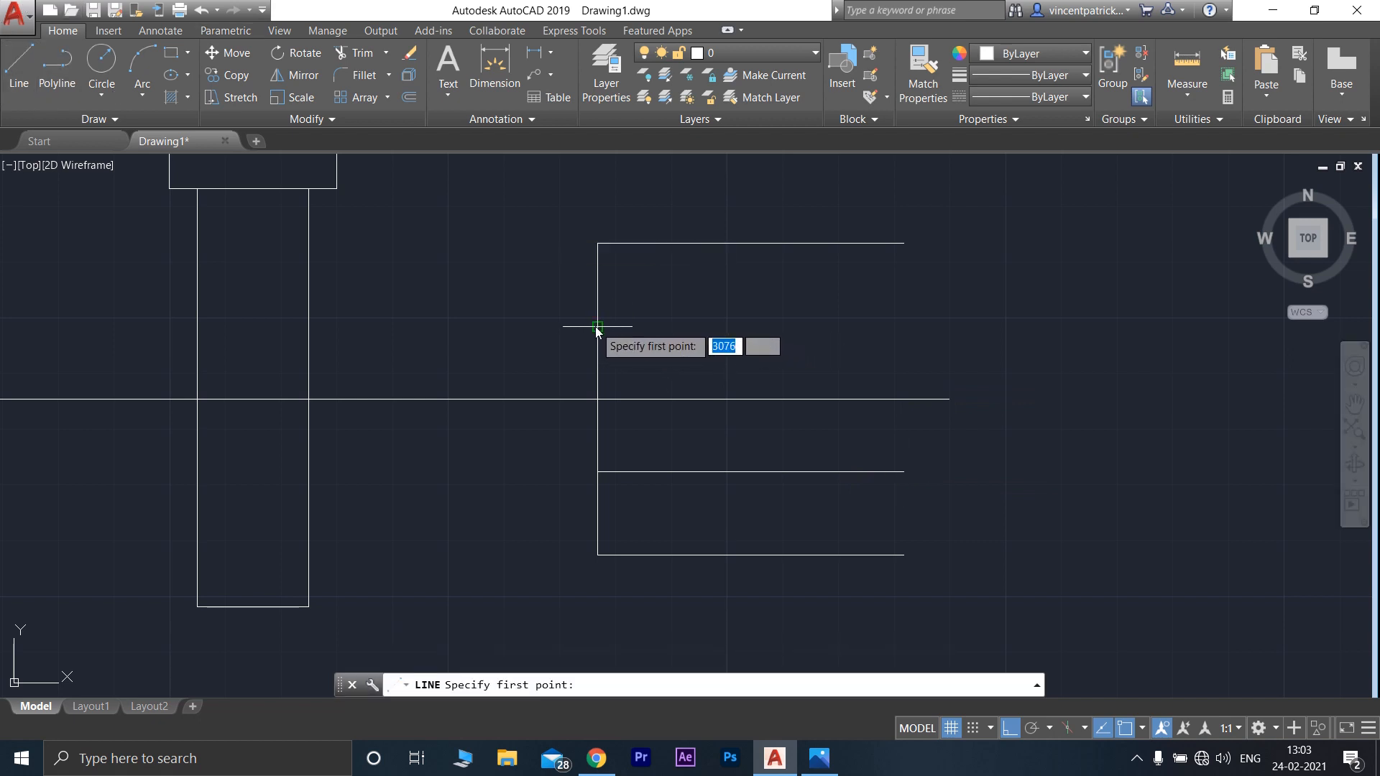
click(606, 328)
text(55)
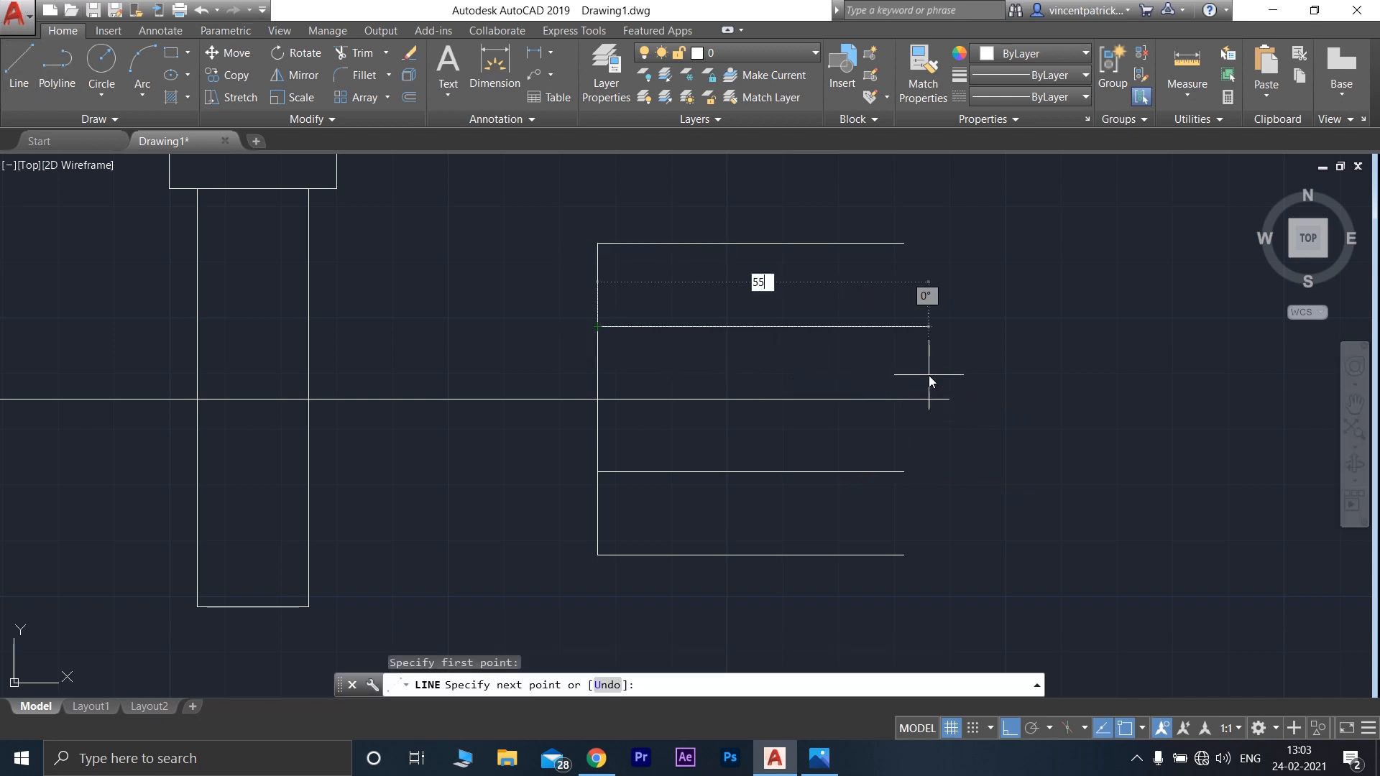
key(Return)
key(Escape)
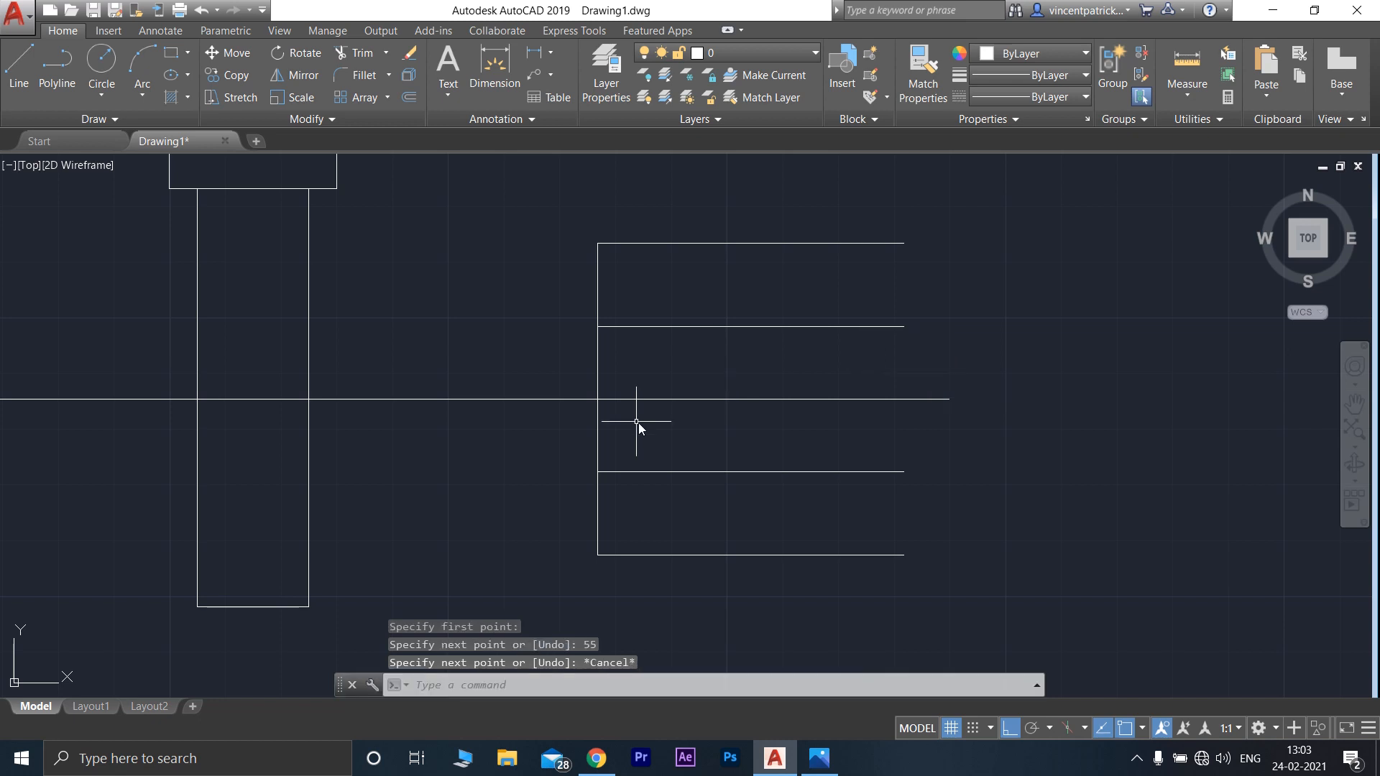
Delete the two vertical segments between the prongs' inner edges, above and below the centre line, to open the fork's slot
click(599, 430)
key(Delete)
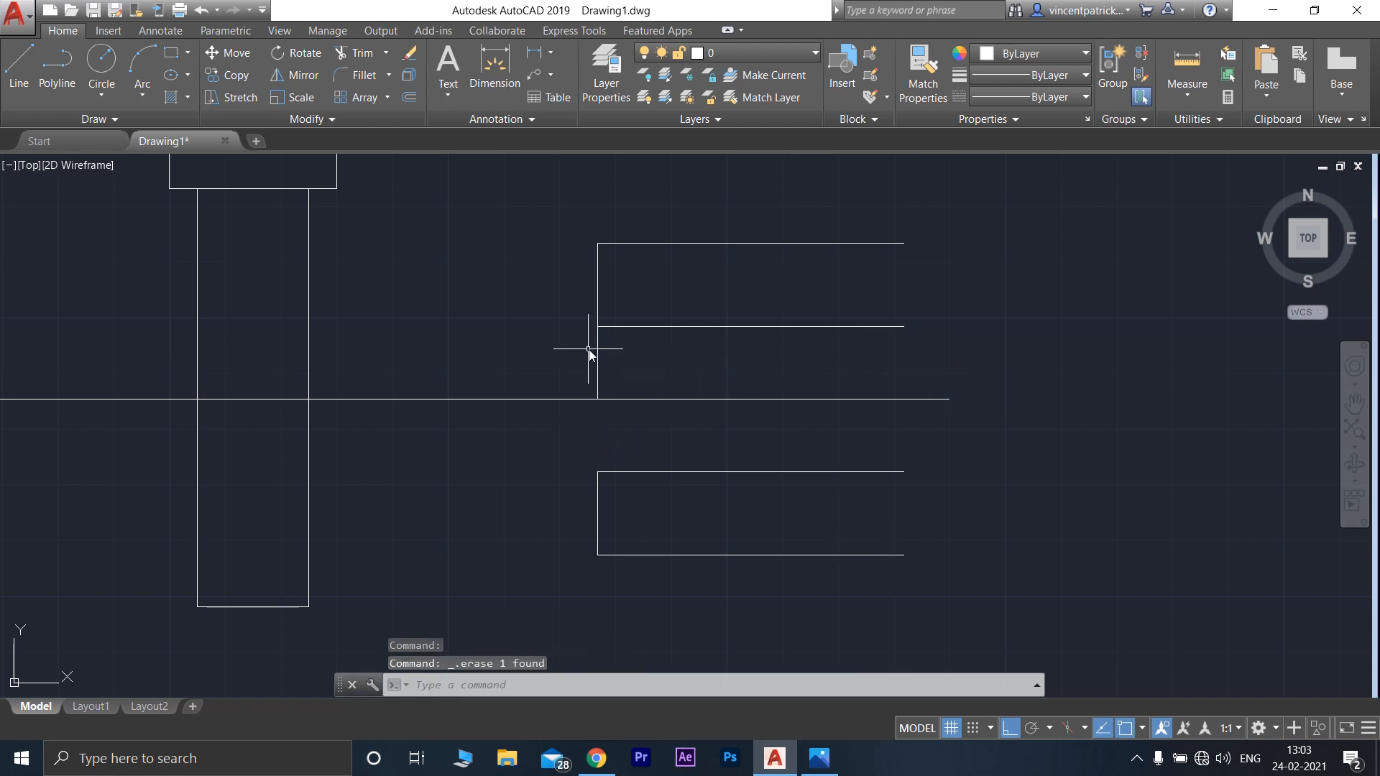
key(Delete)
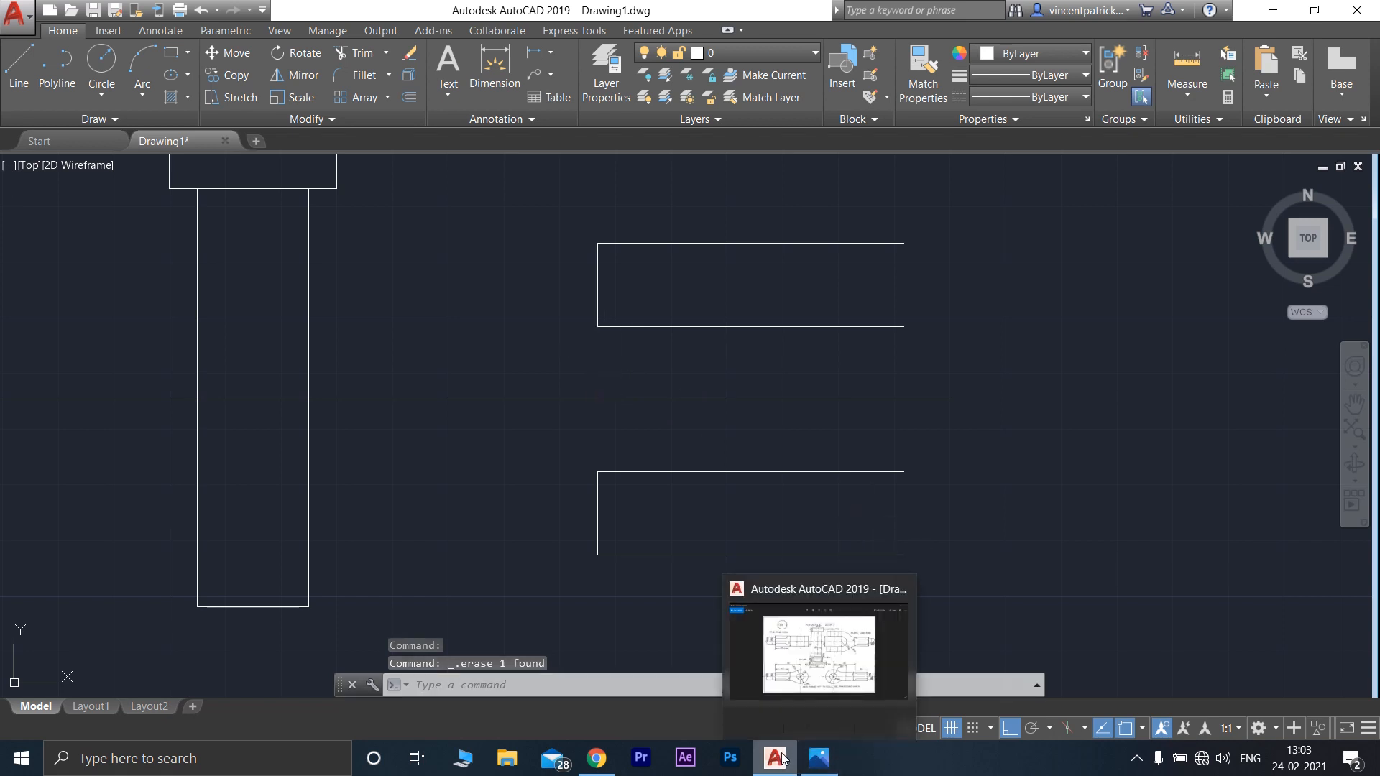
Check the fork end rod in the reference picture and join the right ends of the two inner edges with a vertical line
click(818, 760)
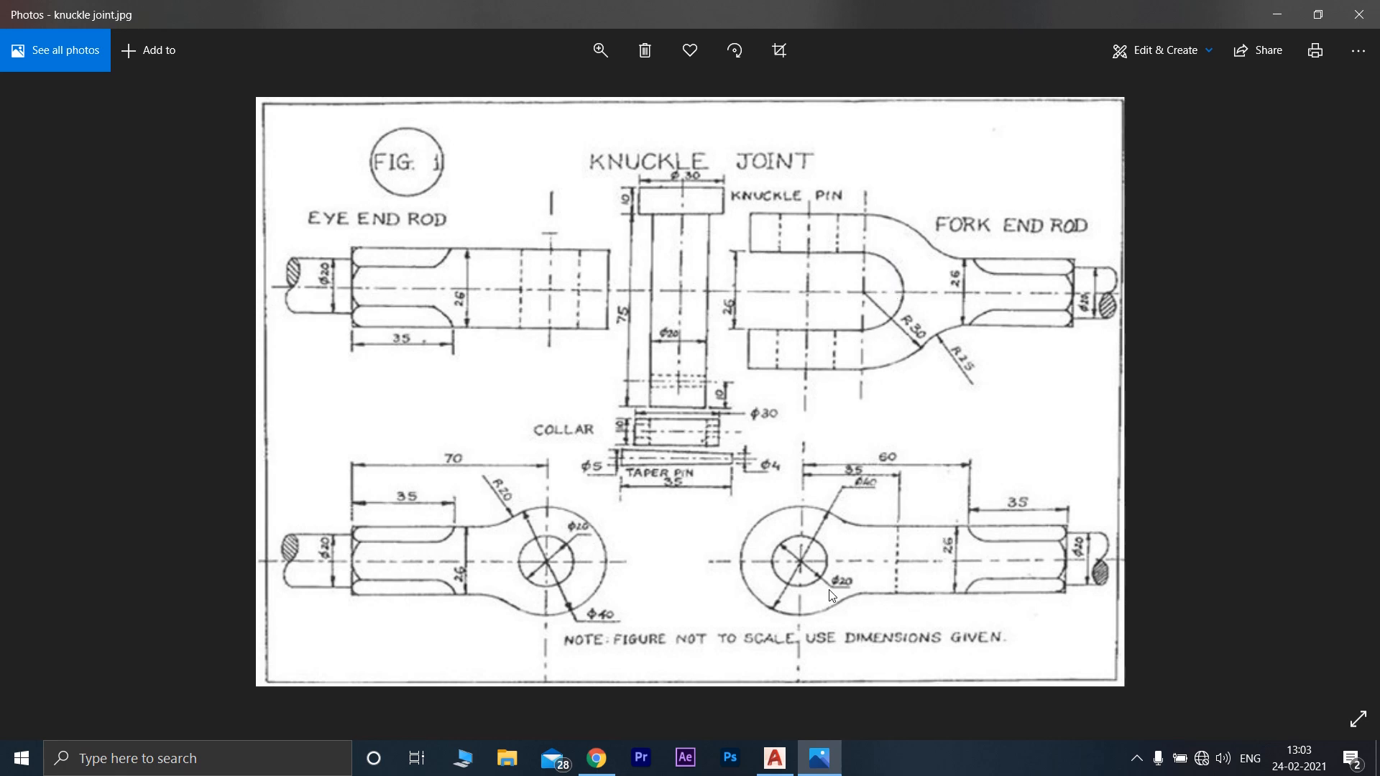
click(775, 759)
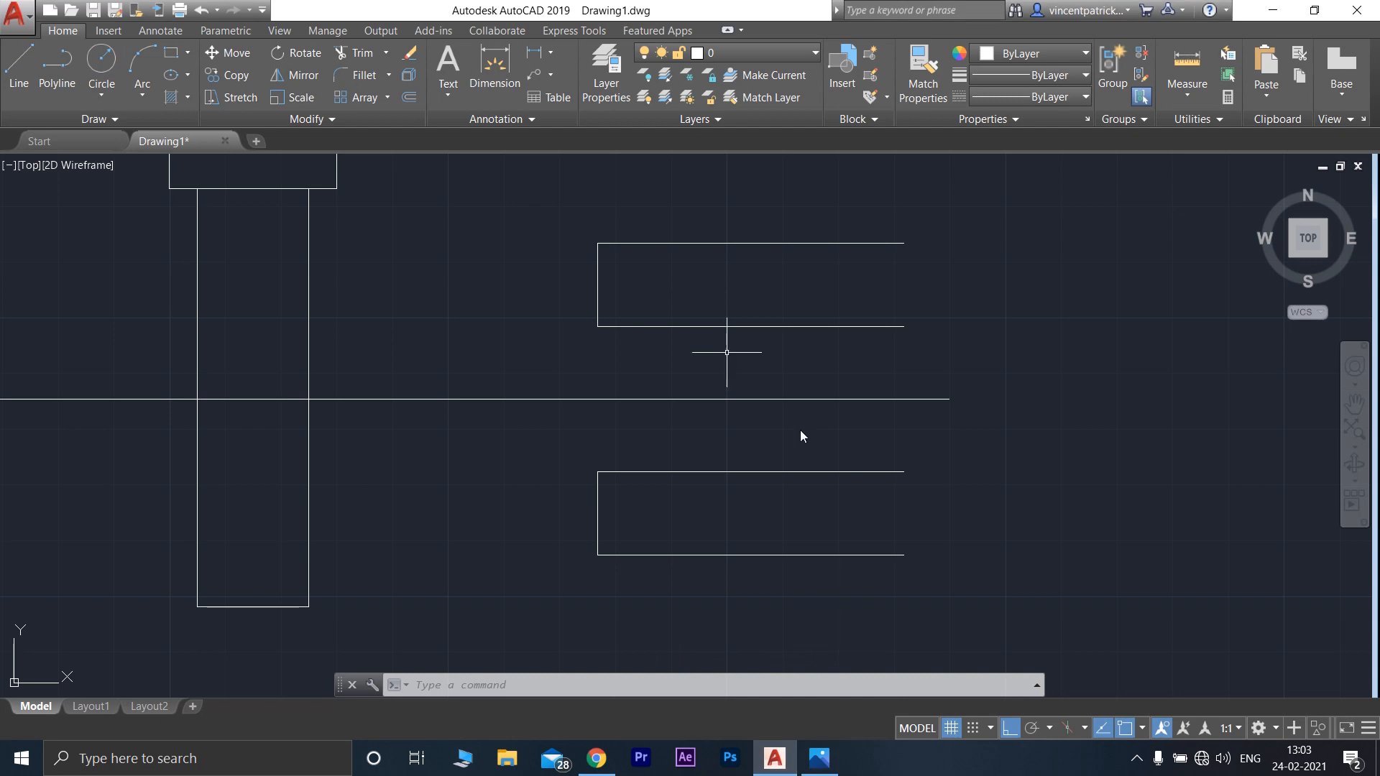
click(23, 83)
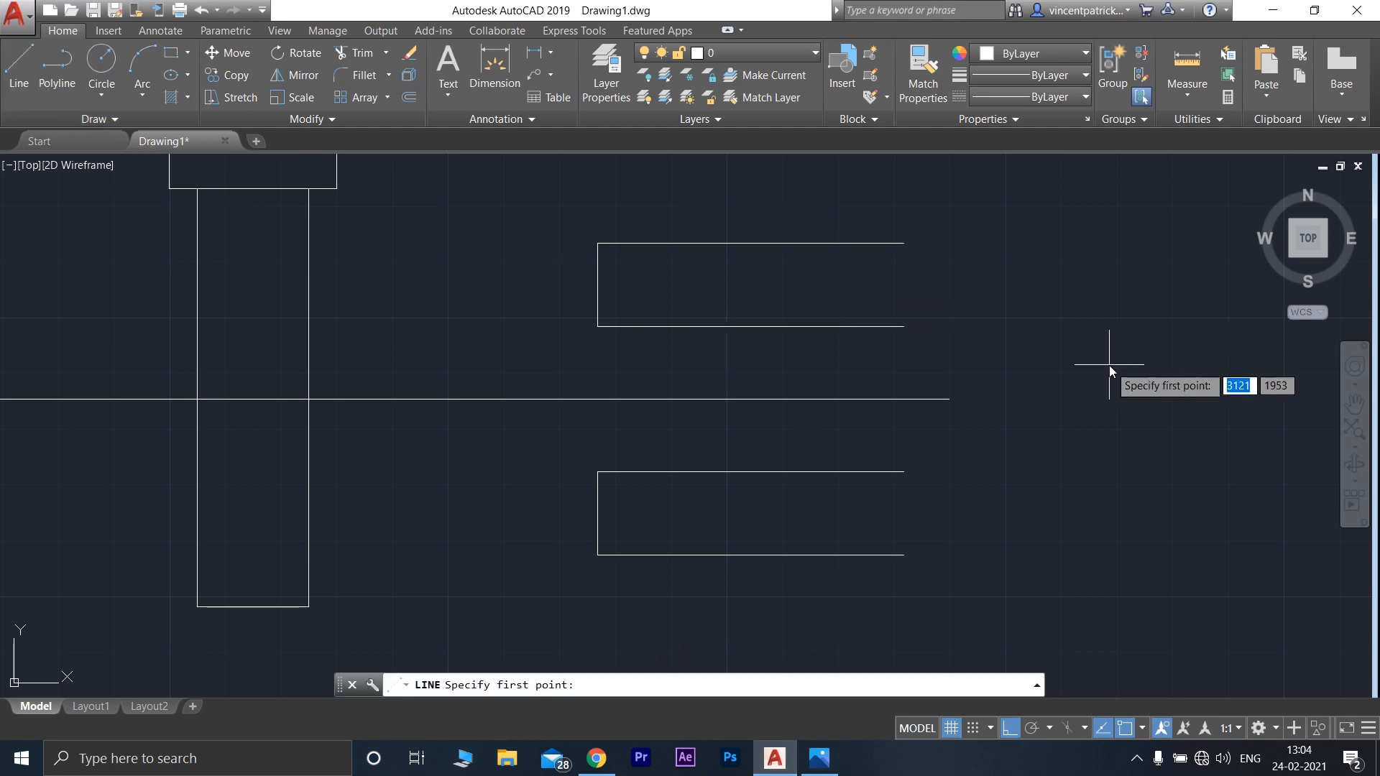
click(904, 327)
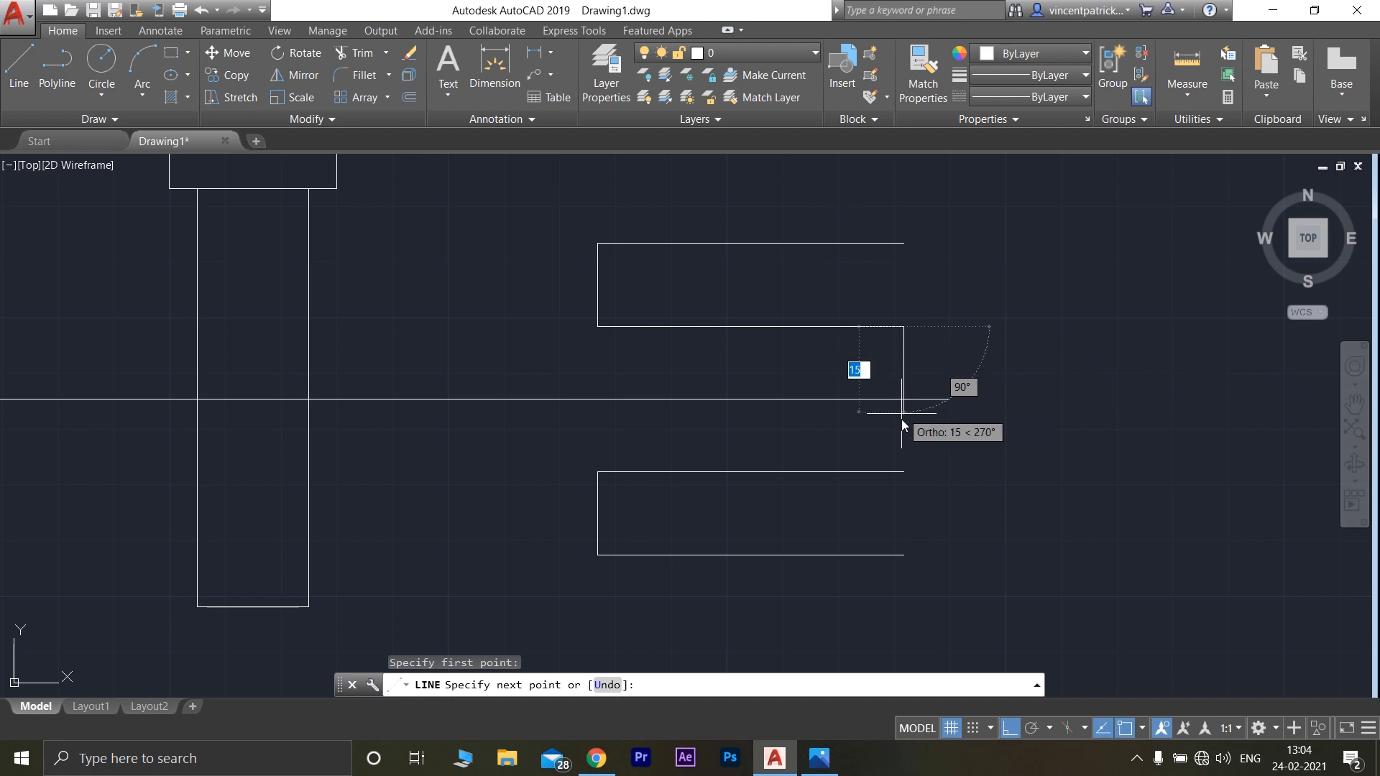
click(903, 472)
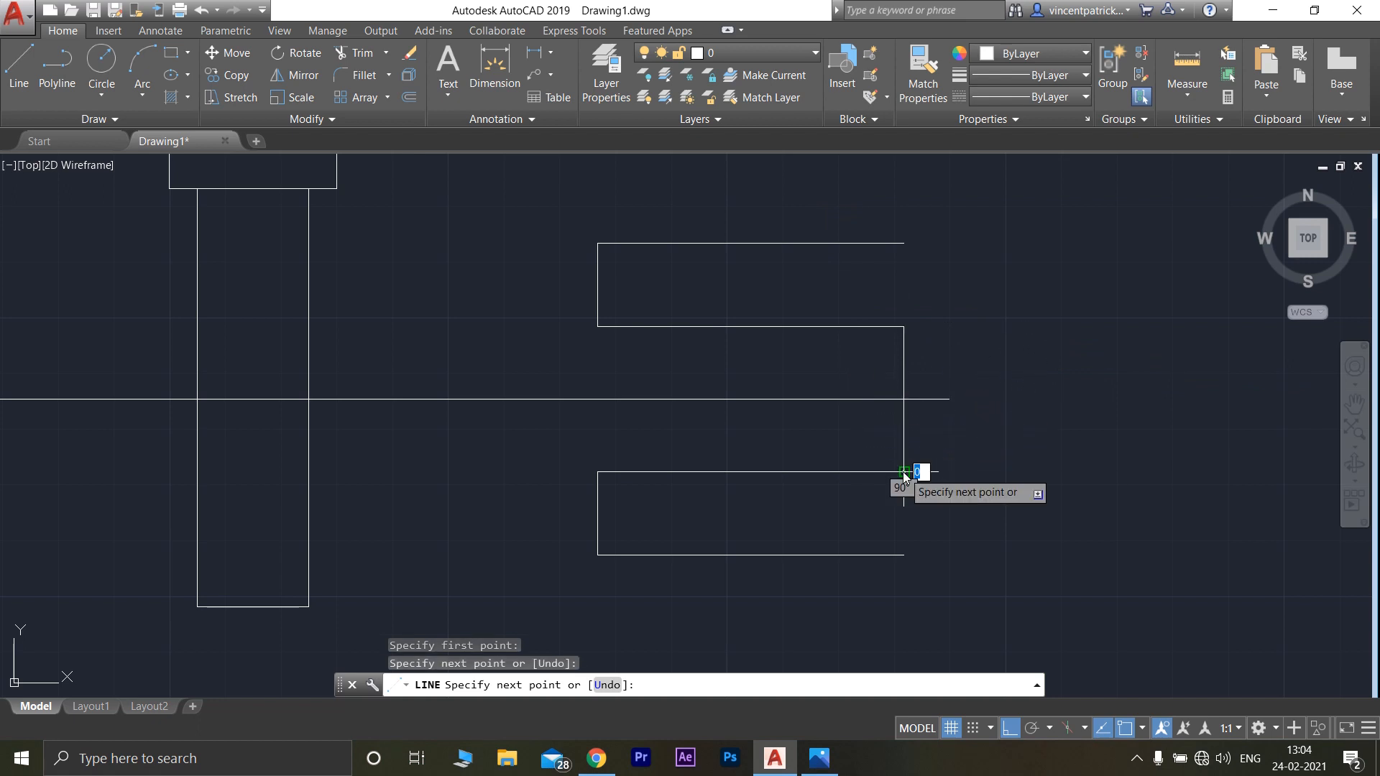
key(Escape)
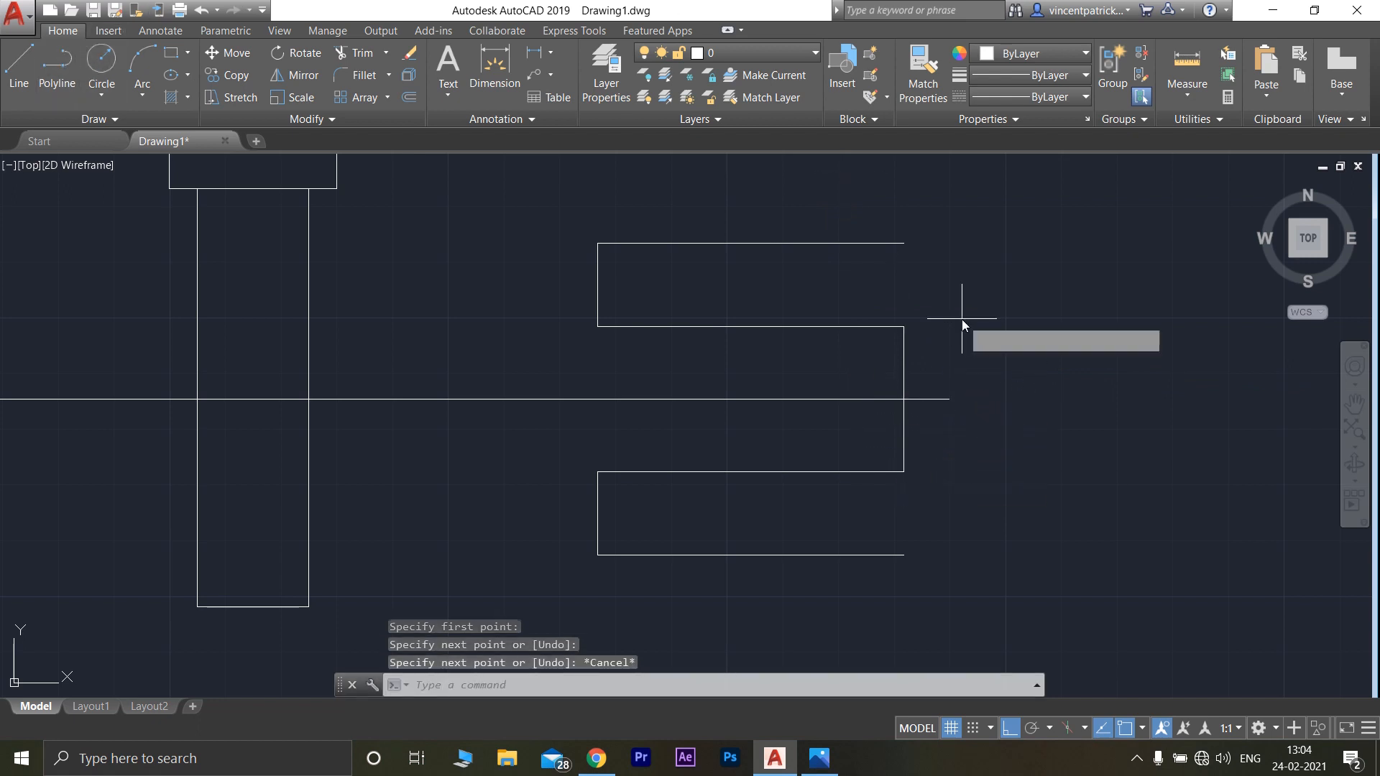
Draw a circle of radius 13 centred where the vertical line crosses the centre line, reaching both inner edges
text(c)
key(Return)
click(903, 399)
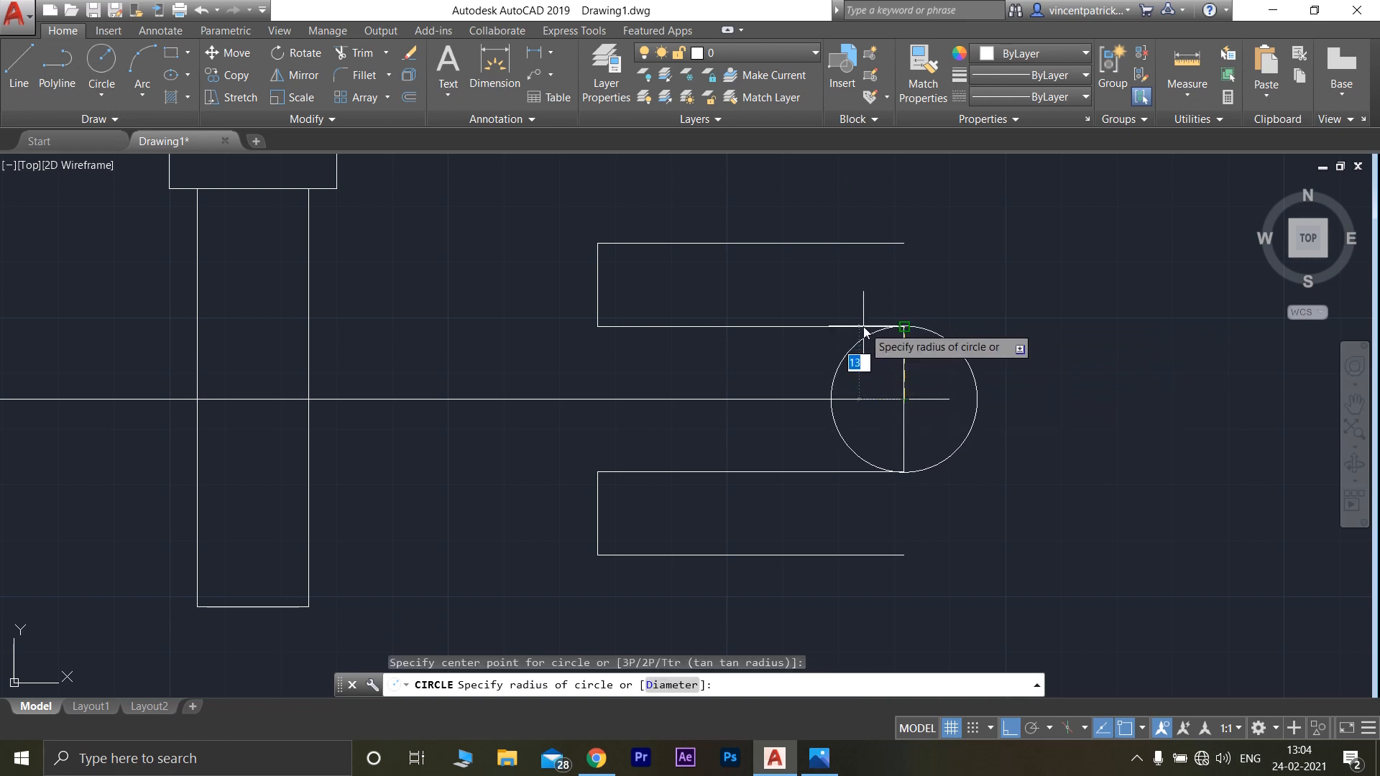
key(Escape)
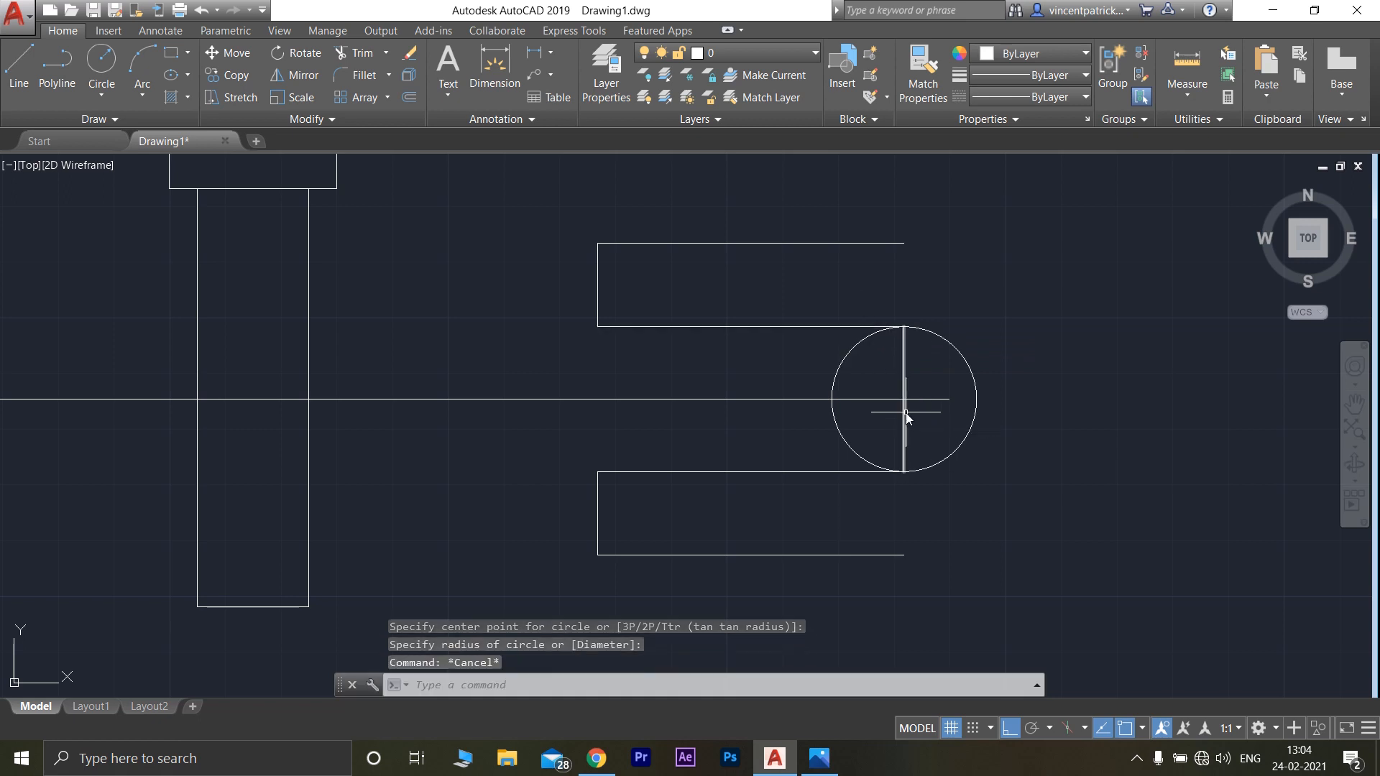
Trim off the circle's left half using the vertical line as the cutting edge, and delete that line
click(904, 386)
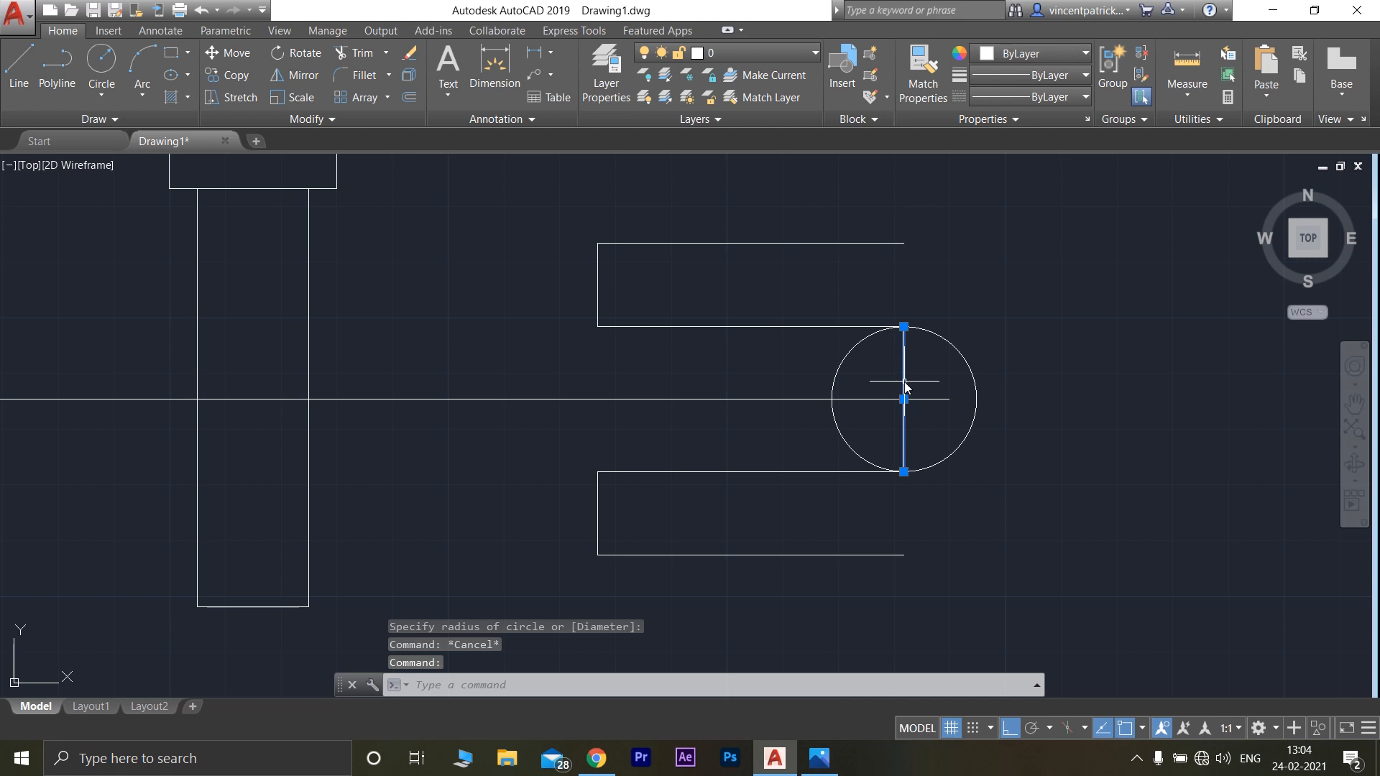
key(Escape)
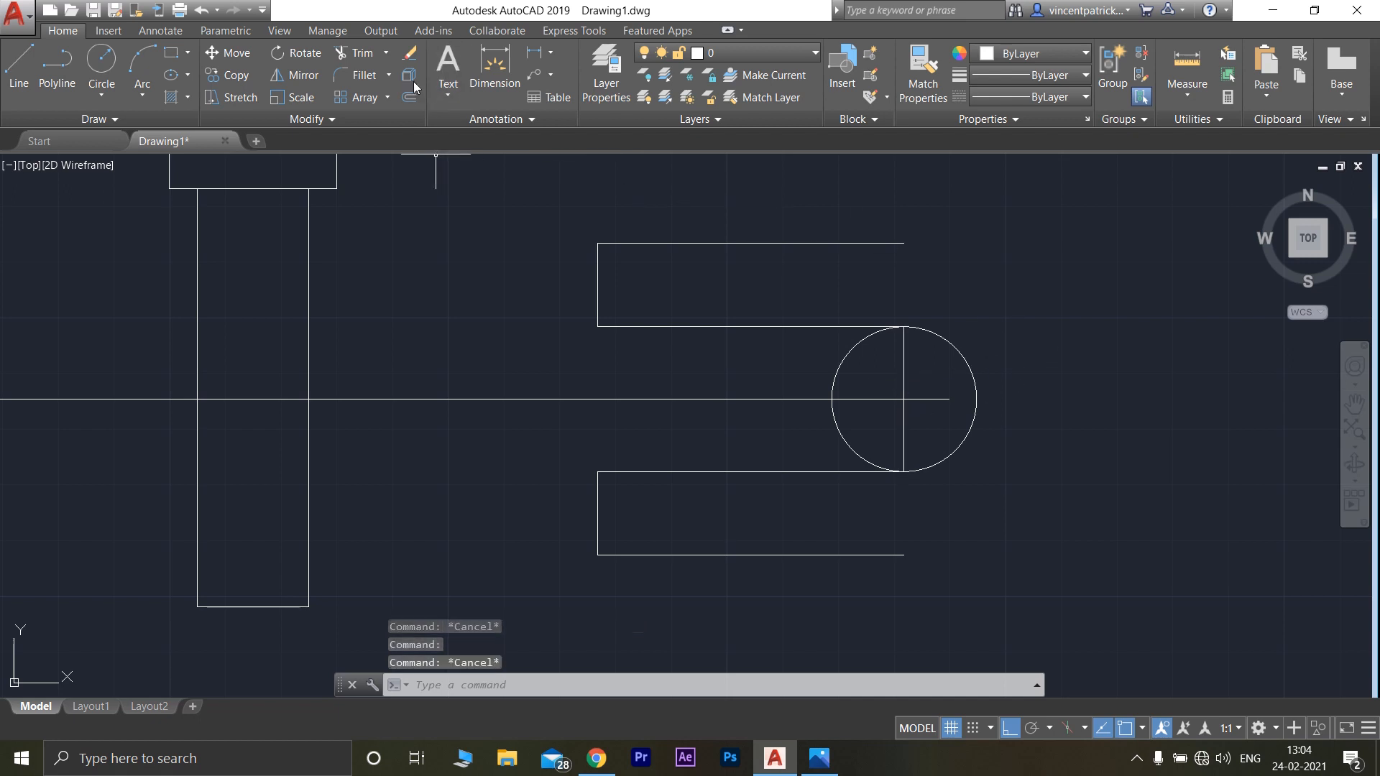
click(358, 53)
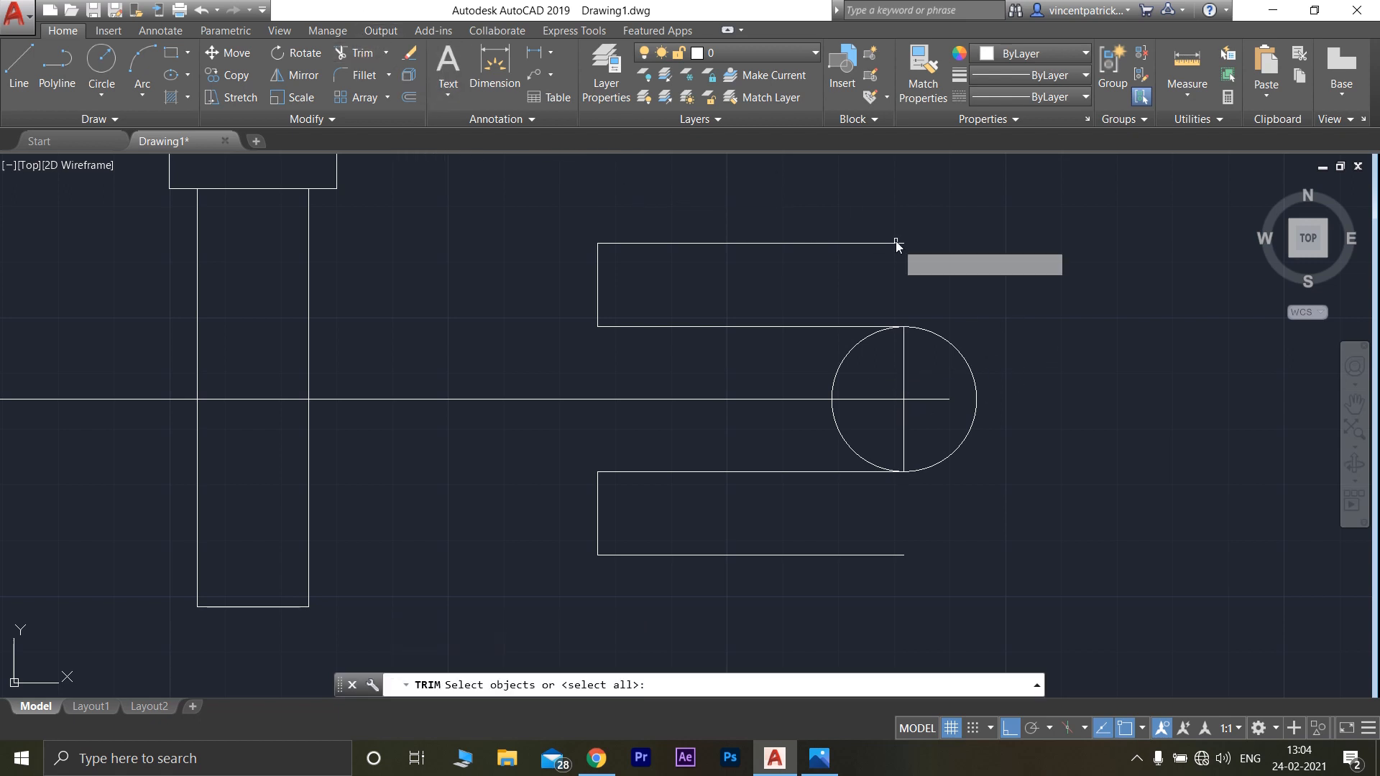
click(903, 382)
key(Return)
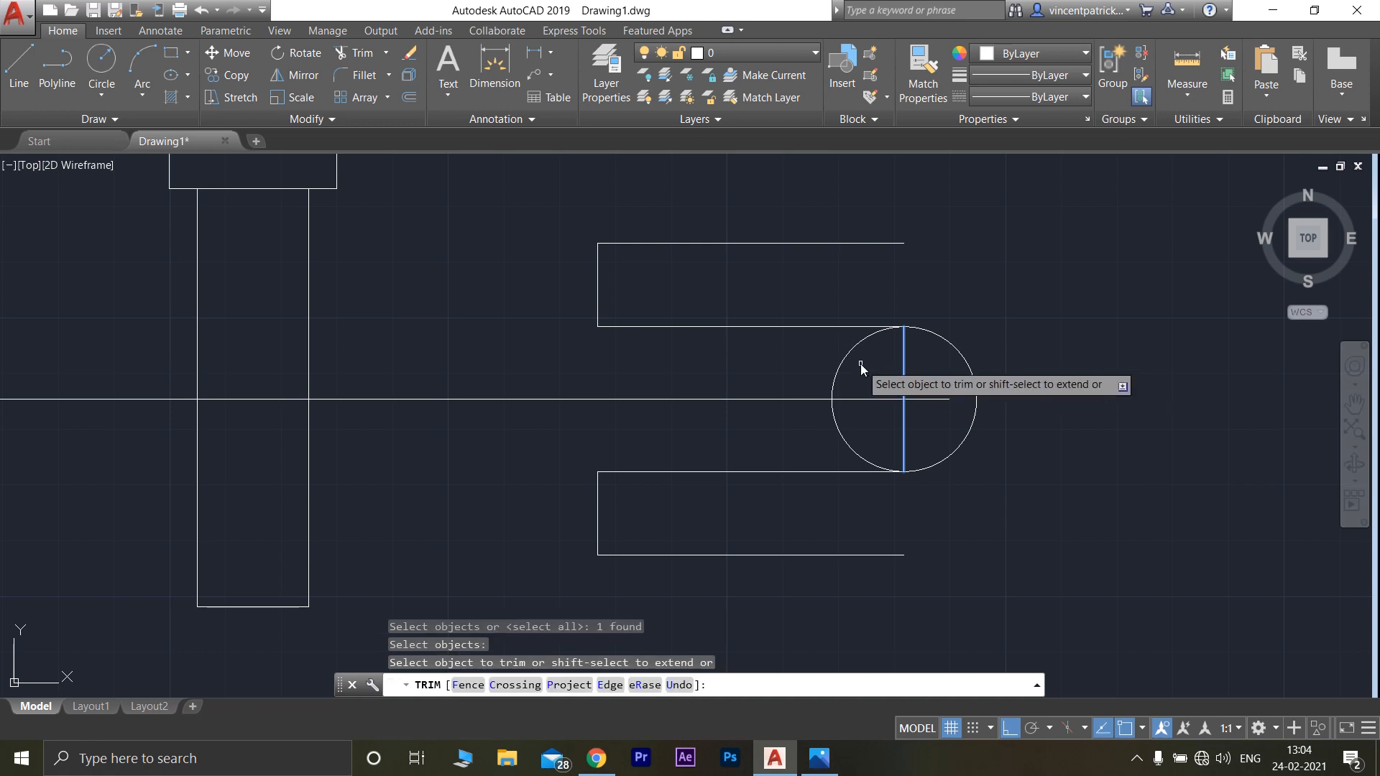
click(853, 355)
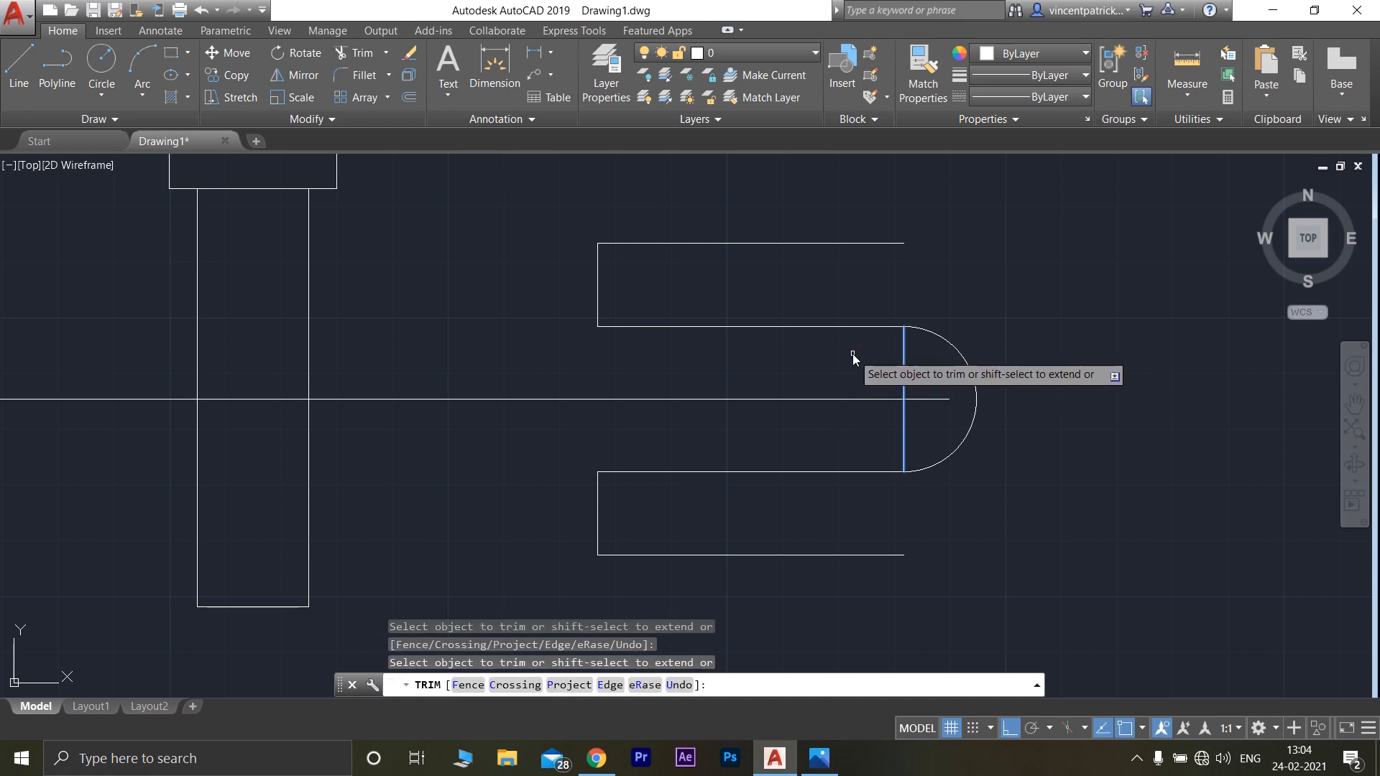
key(Escape)
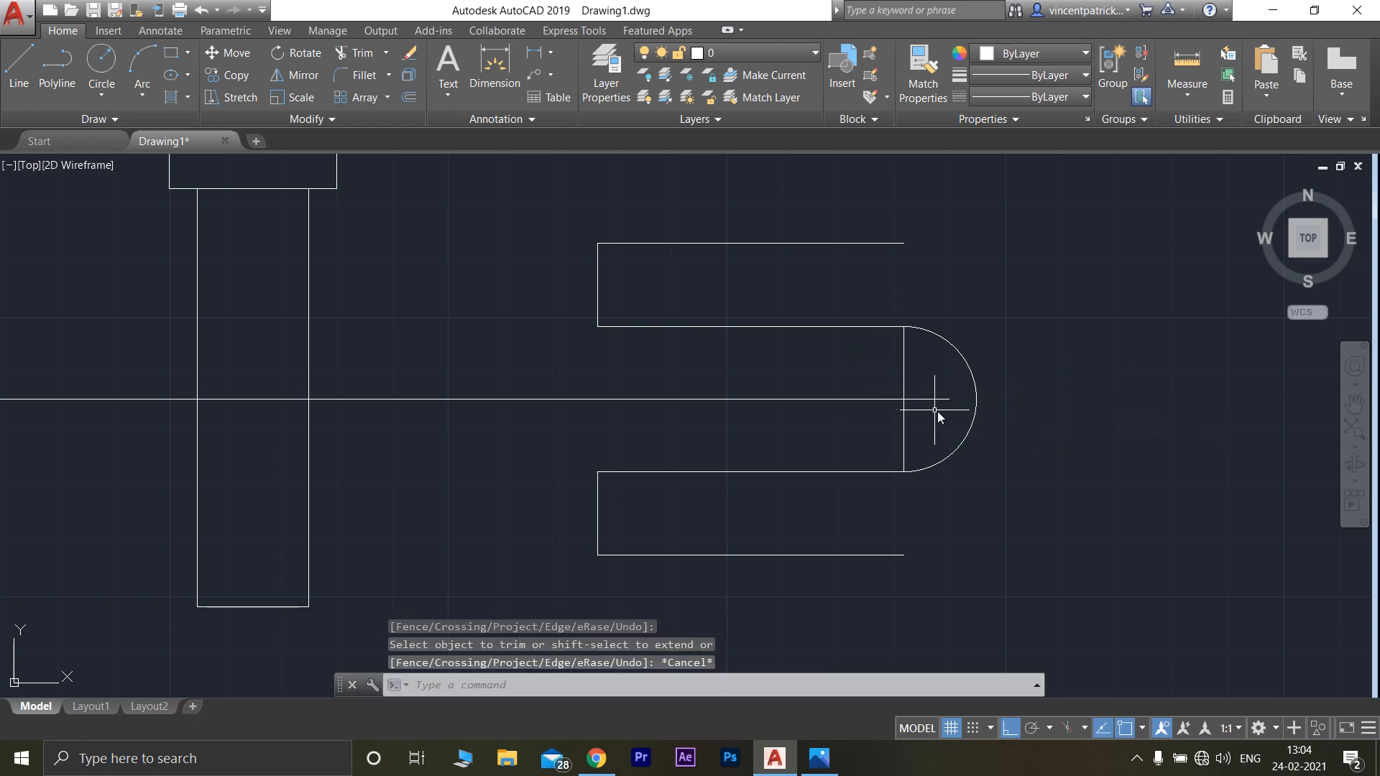
click(904, 380)
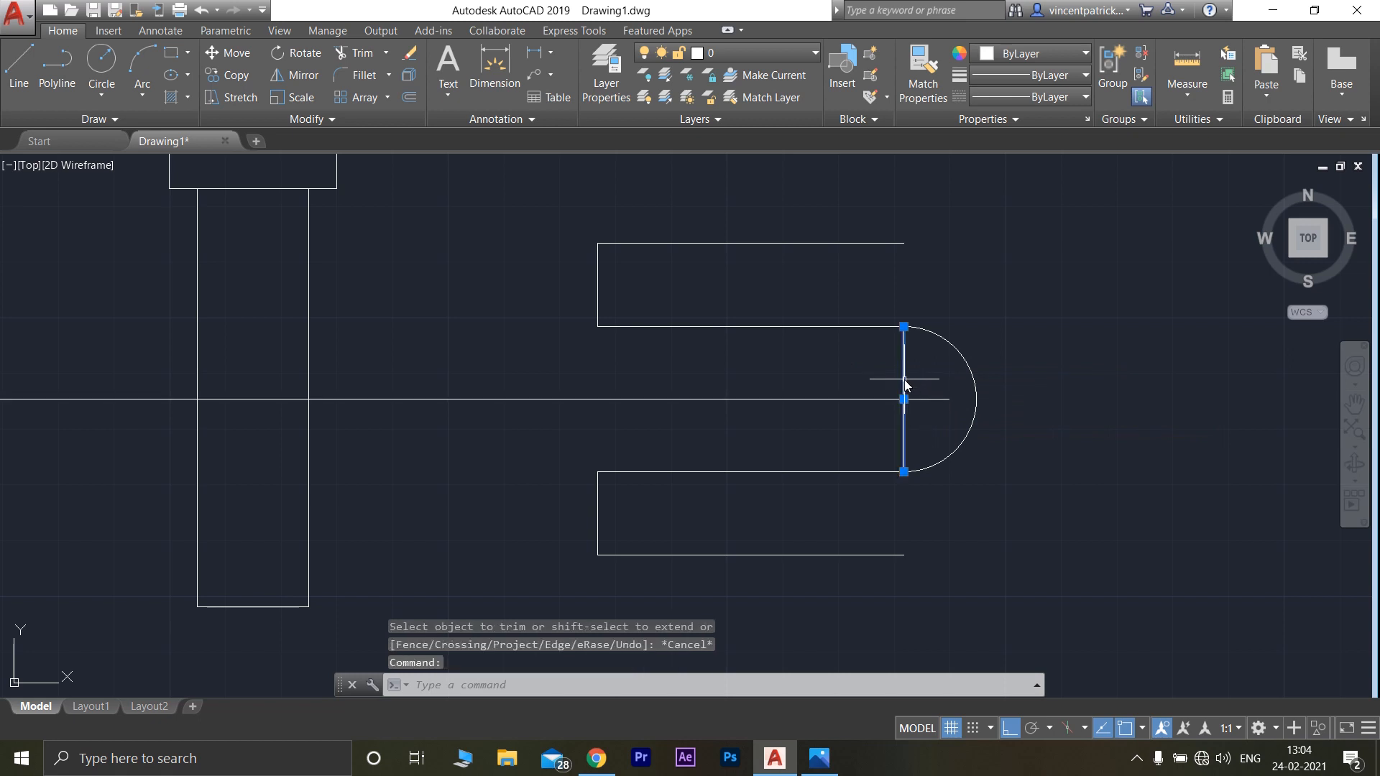
key(Delete)
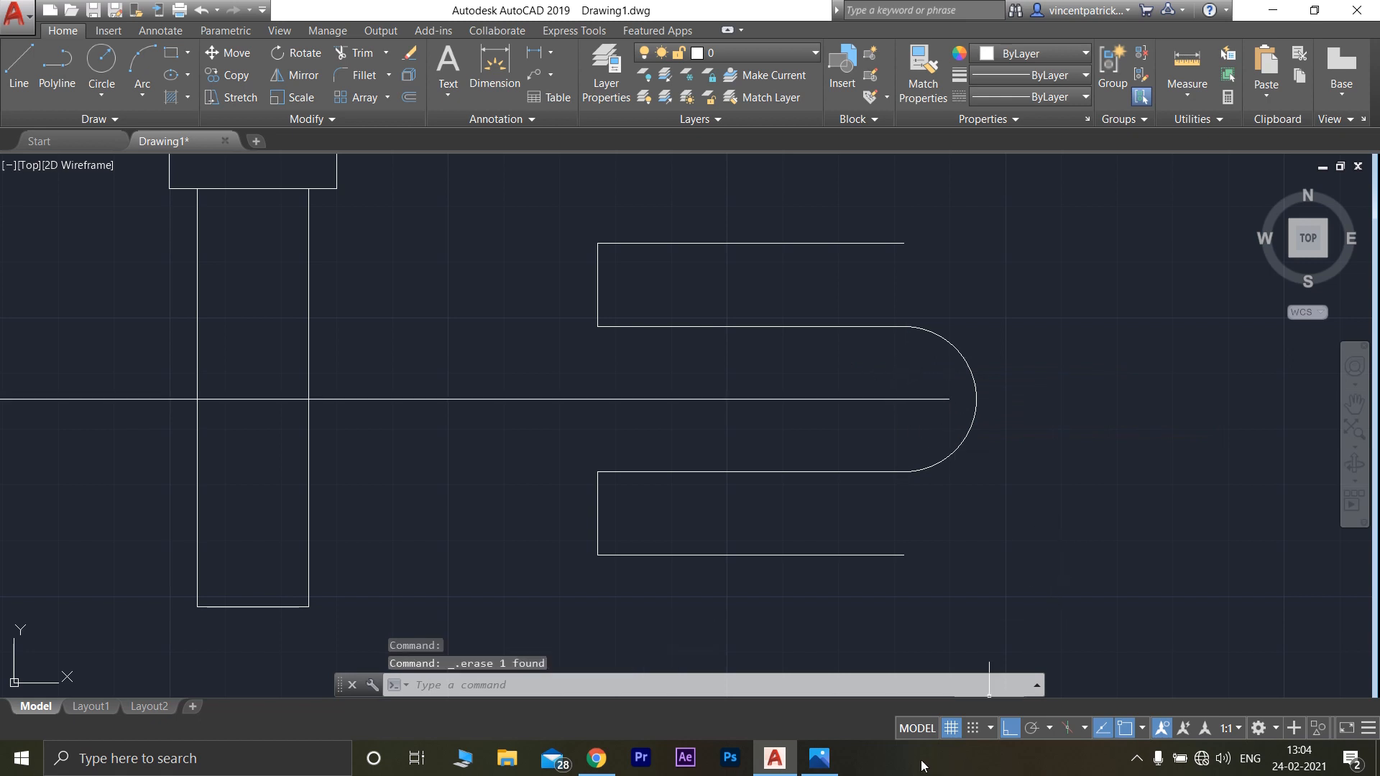
Check the fork's outer arc in the reference picture and draw a circle about 29 units in radius centred on the centre line's right end
click(820, 759)
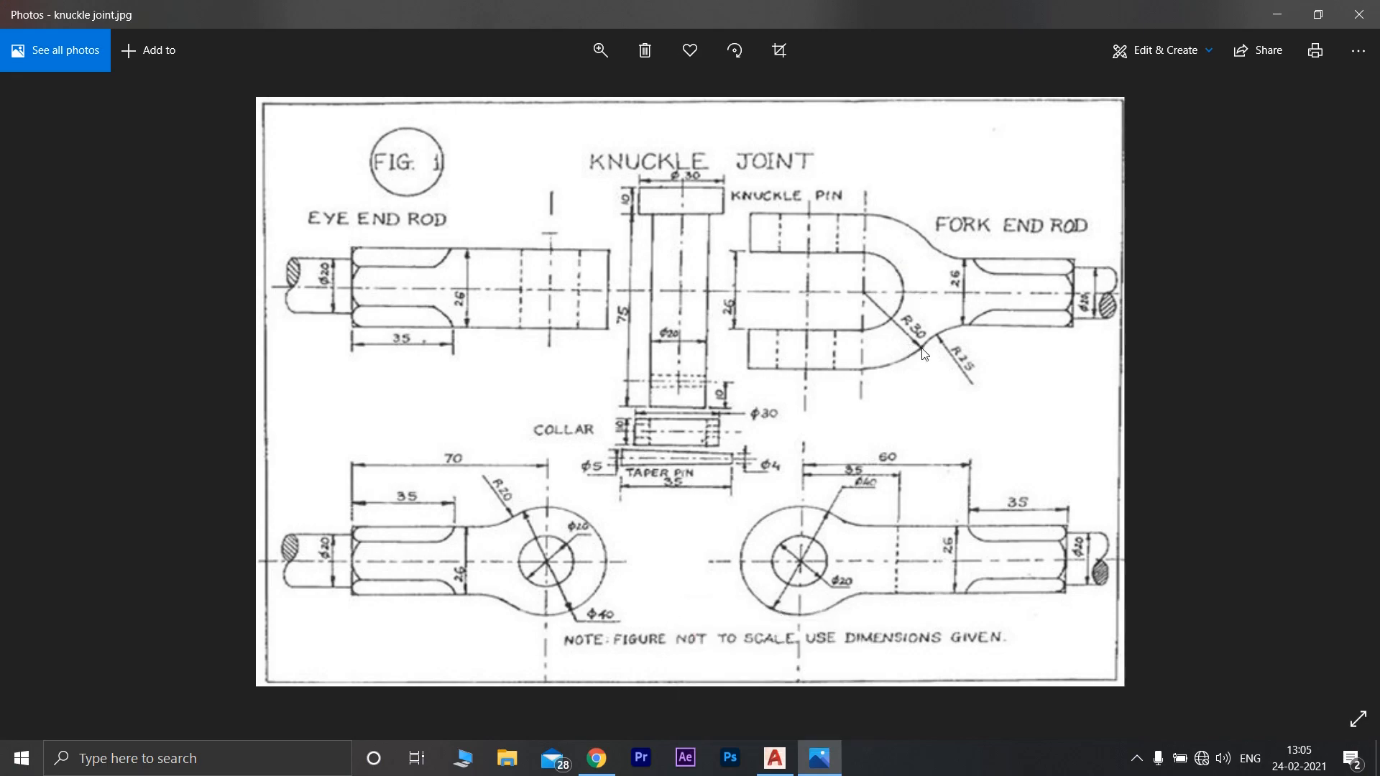
click(777, 757)
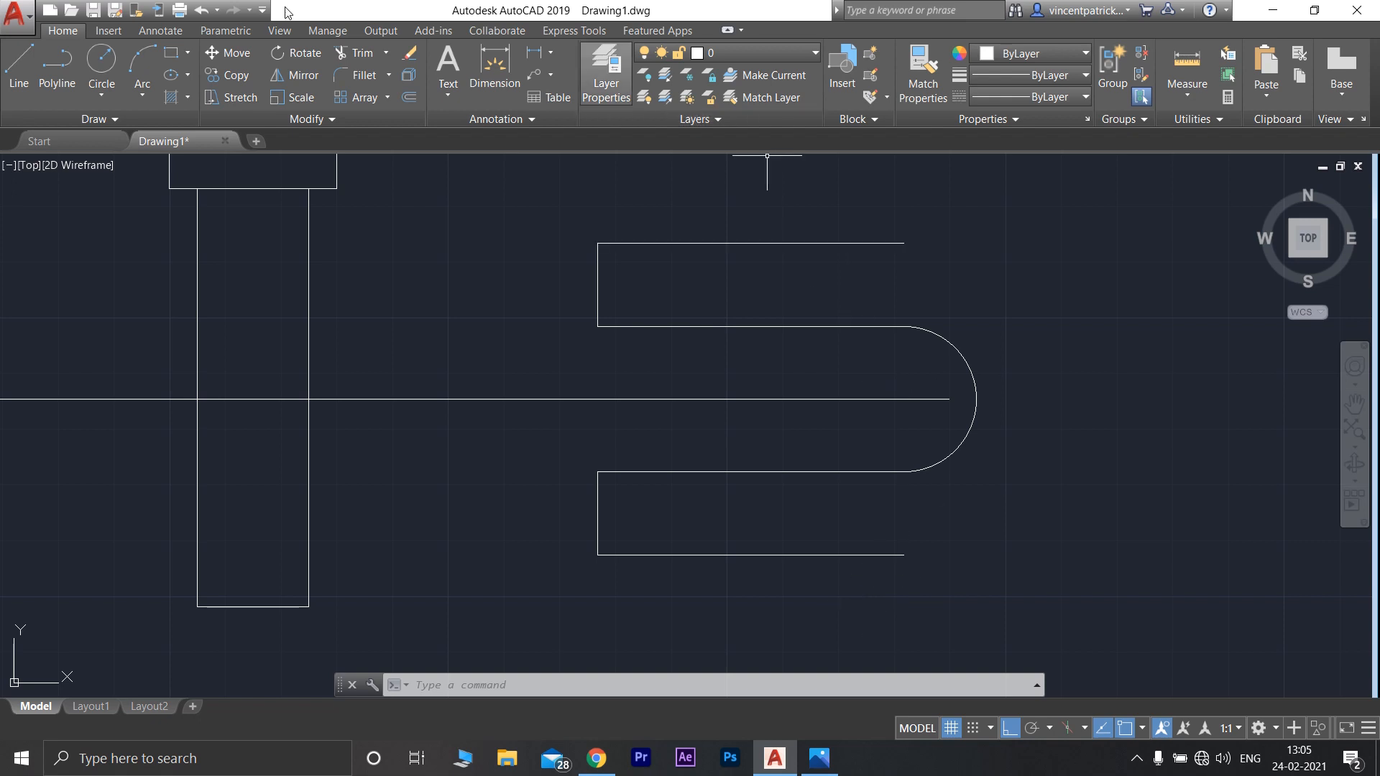
click(101, 61)
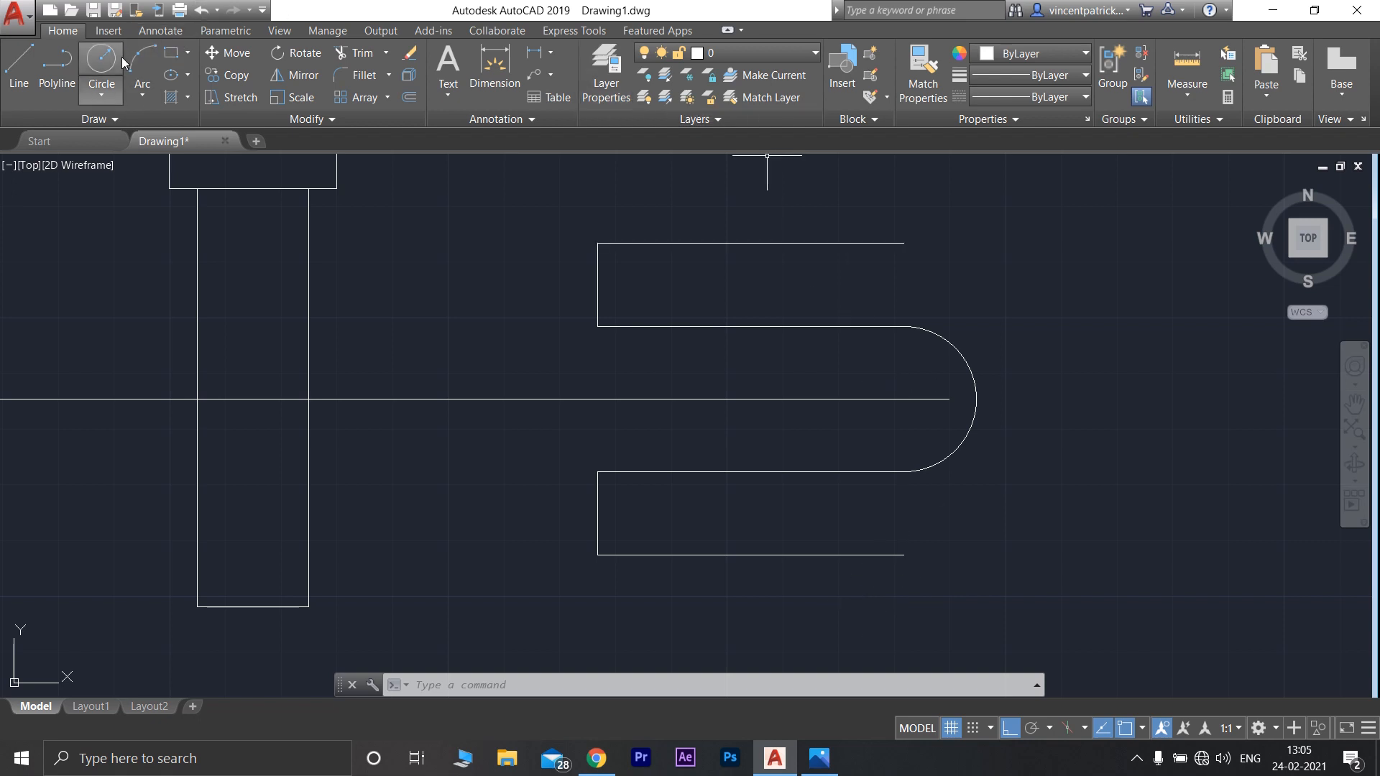
click(947, 399)
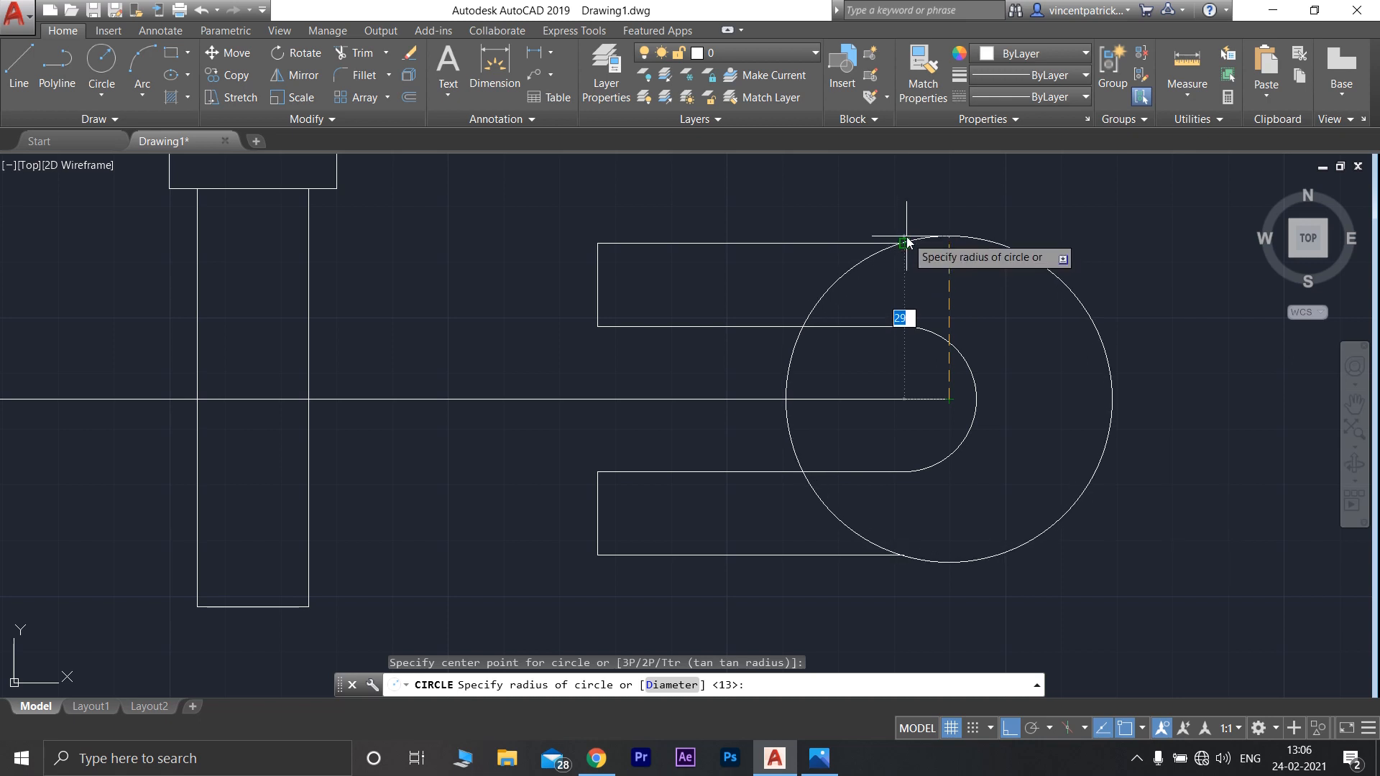
click(907, 237)
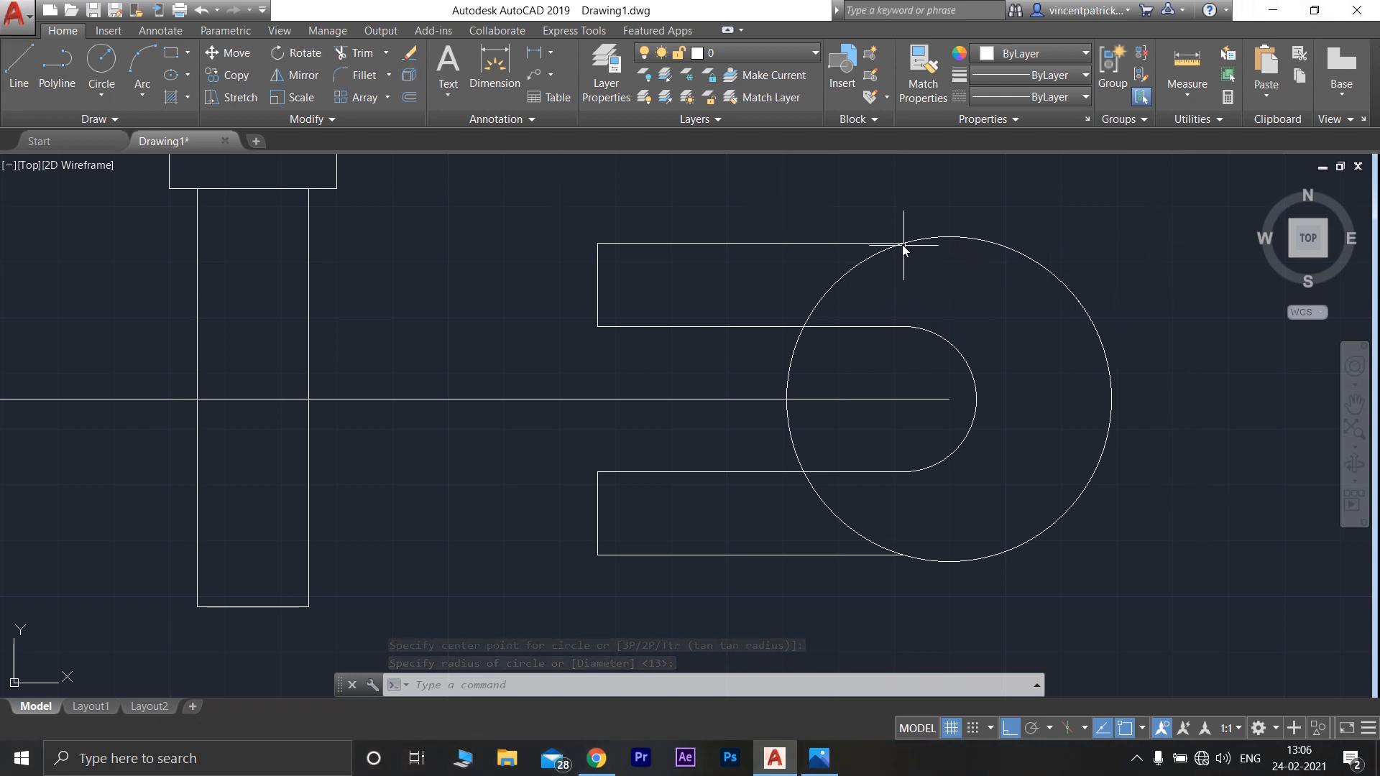
Draw a vertical line joining the right ends of the fork's upper and lower outer edges
click(22, 72)
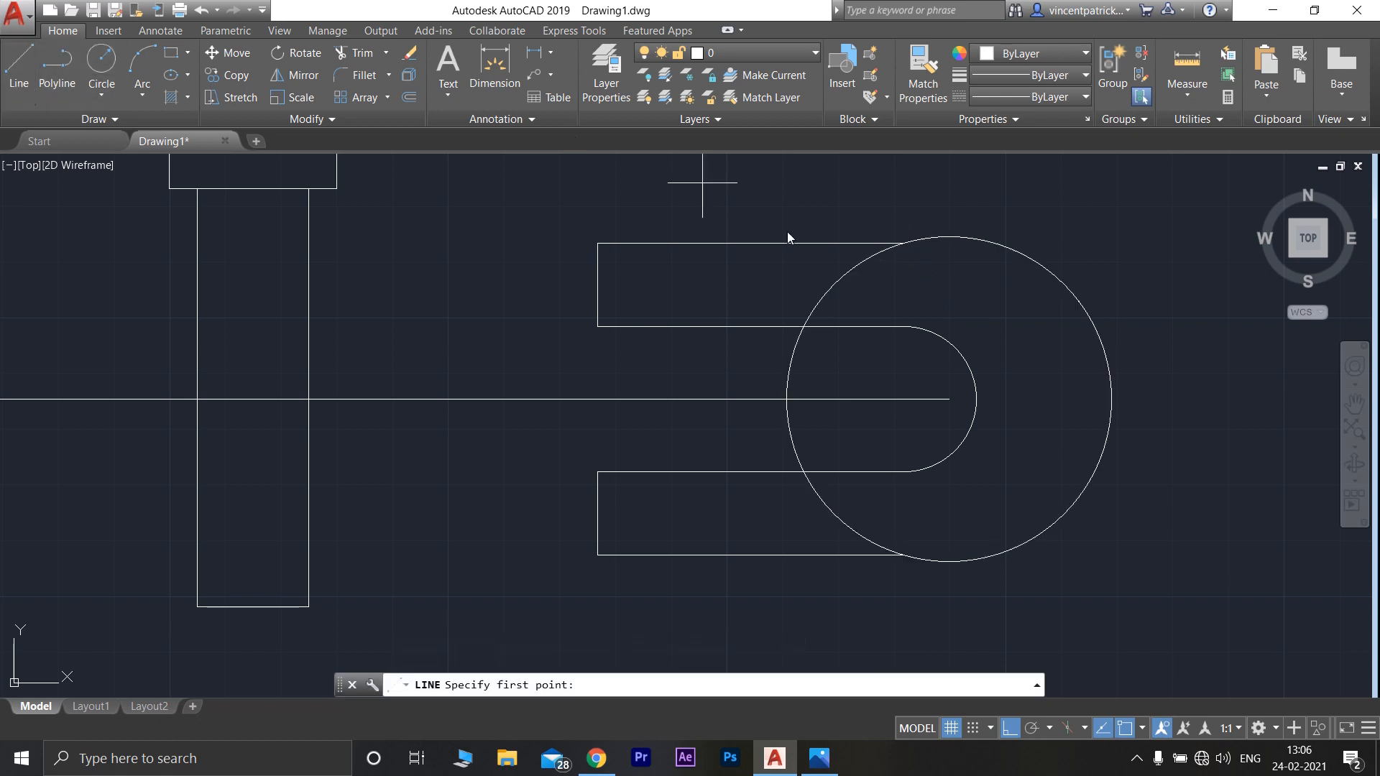
click(904, 243)
click(905, 555)
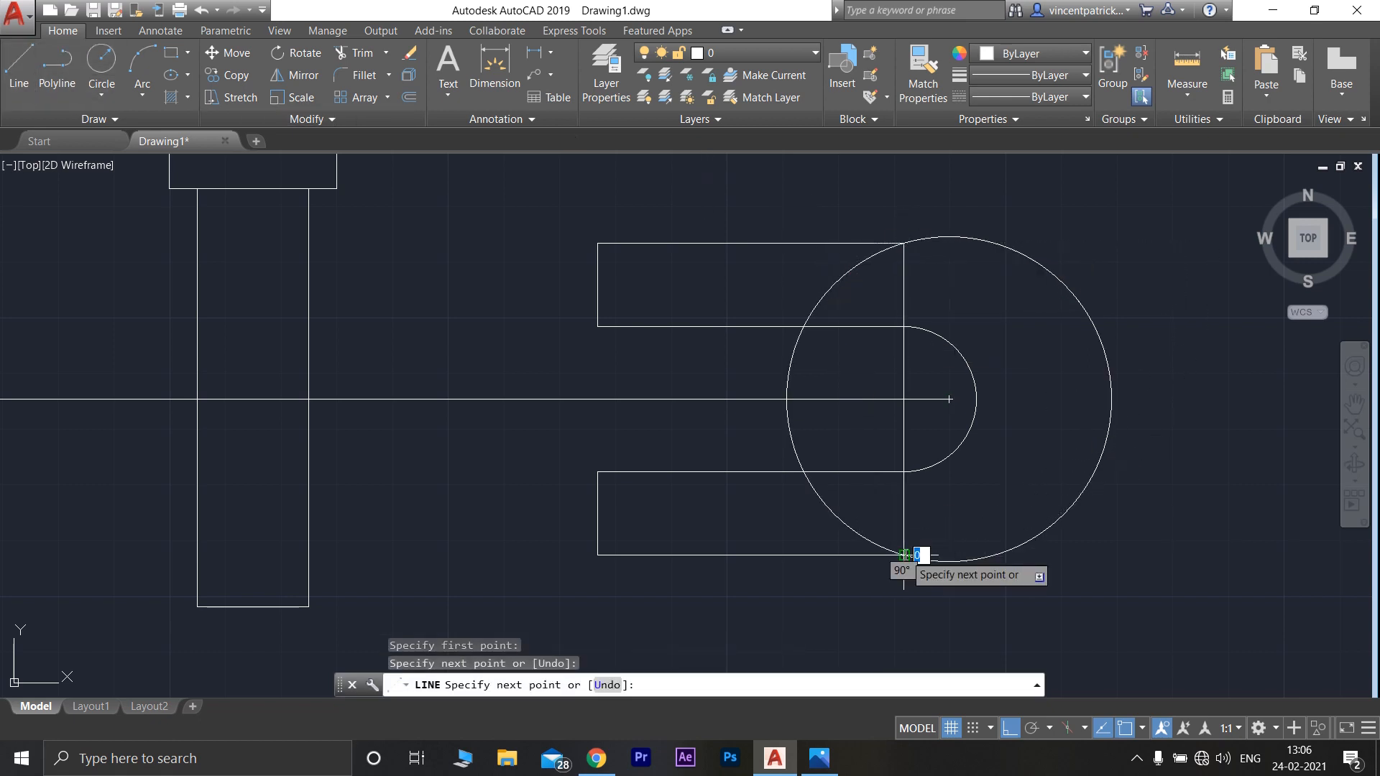
key(Escape)
Trim off the large circle's portion left of the vertical line, using it as the cutting edge, and delete that line
click(362, 62)
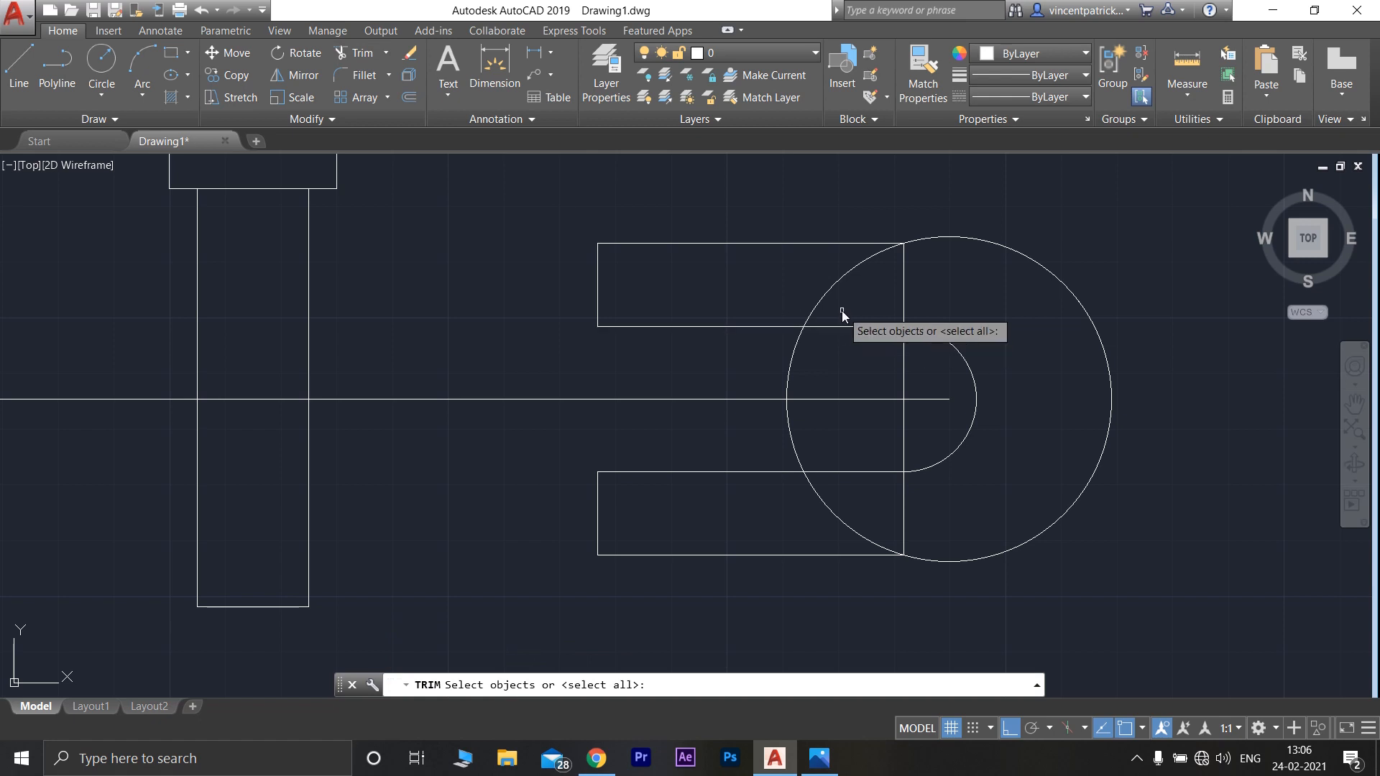
click(903, 301)
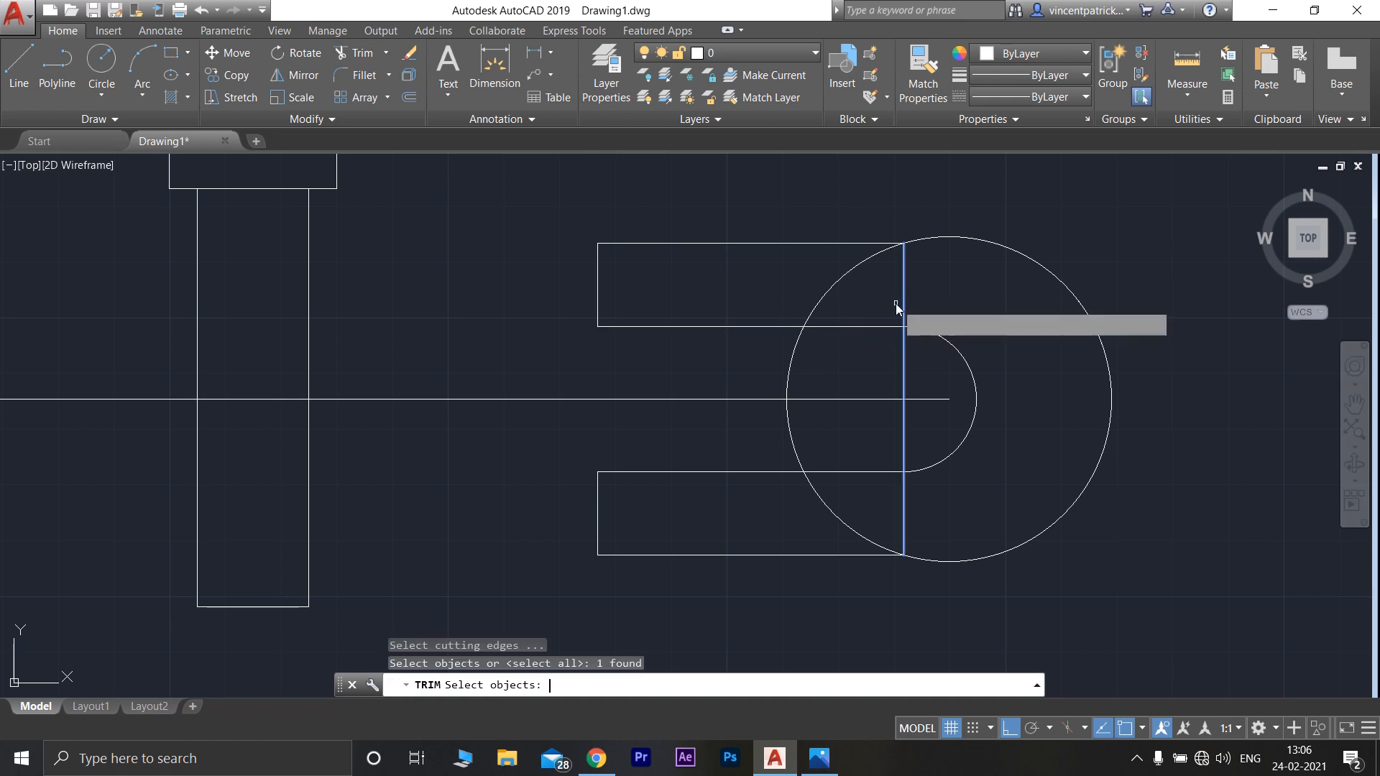
key(Return)
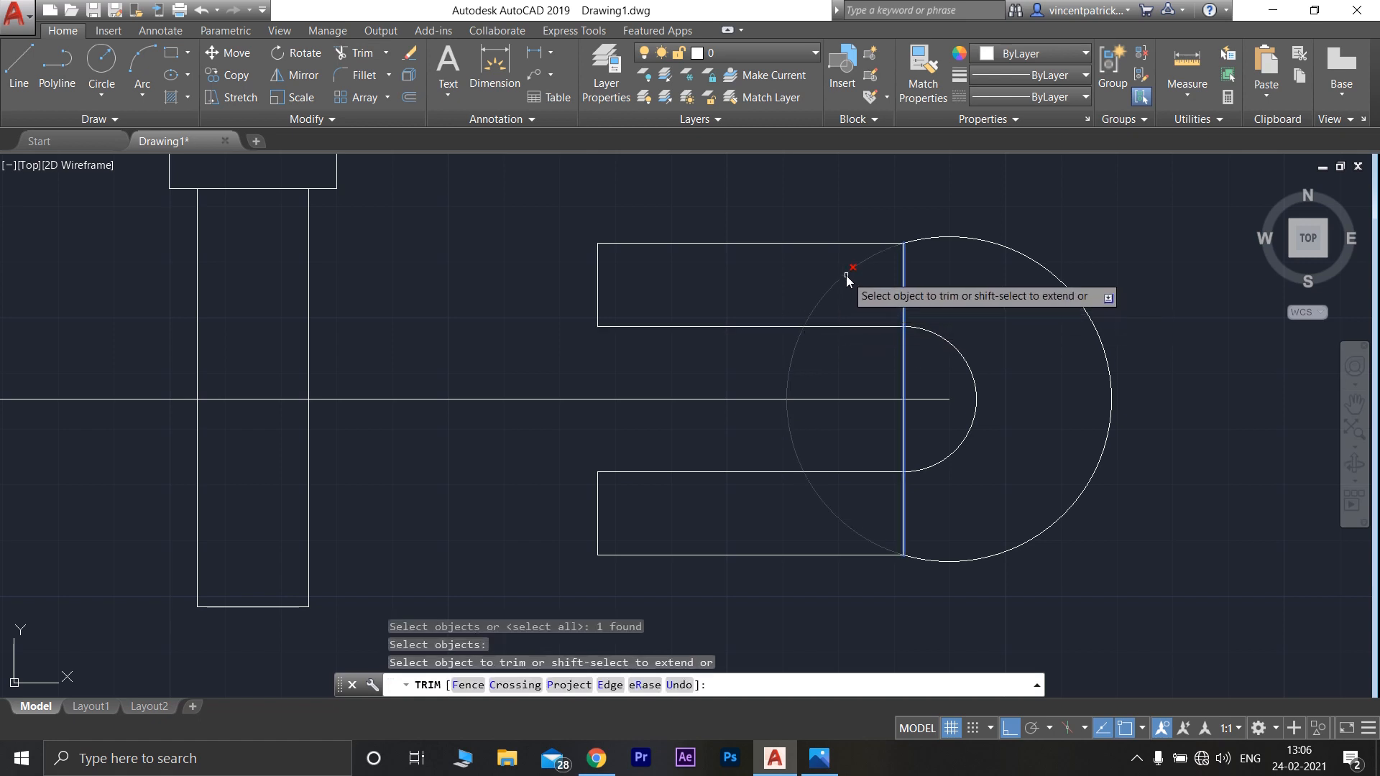
click(847, 276)
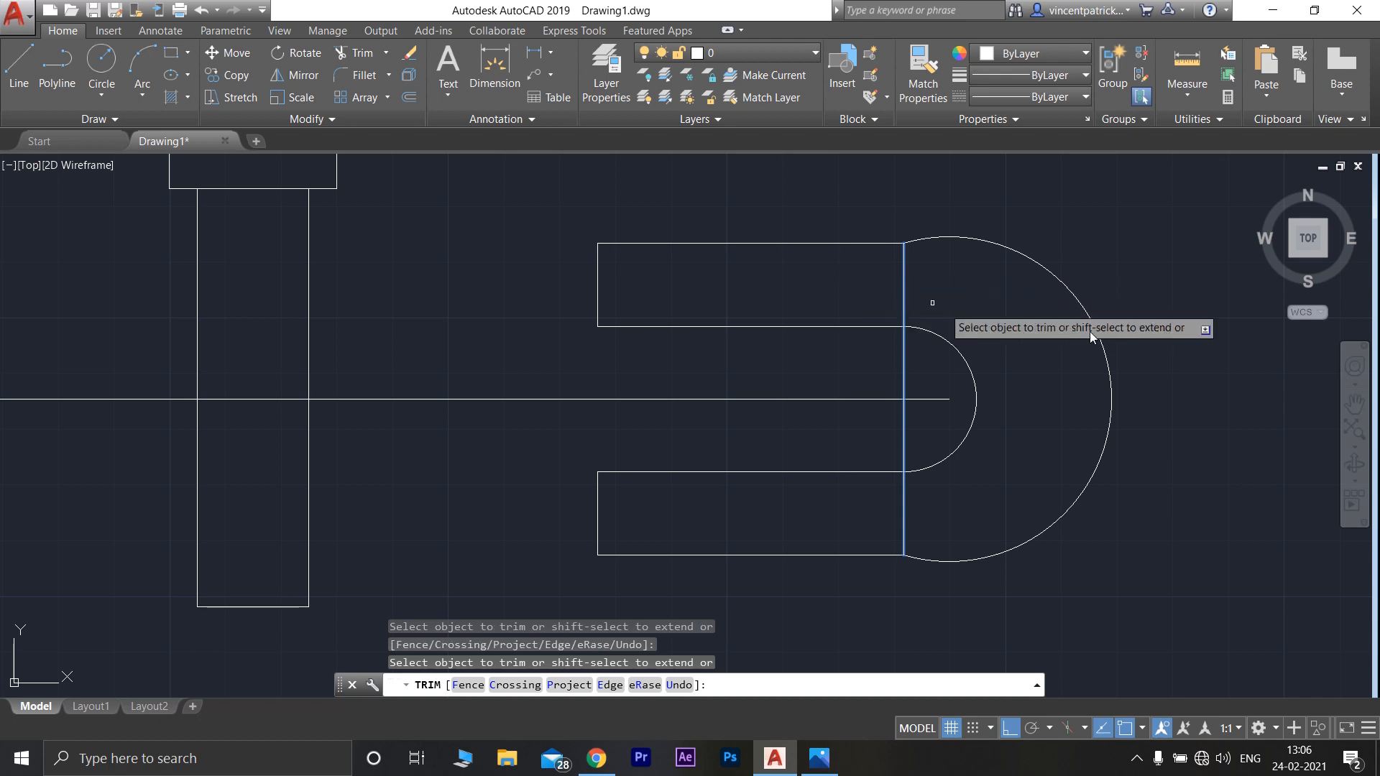
key(Escape)
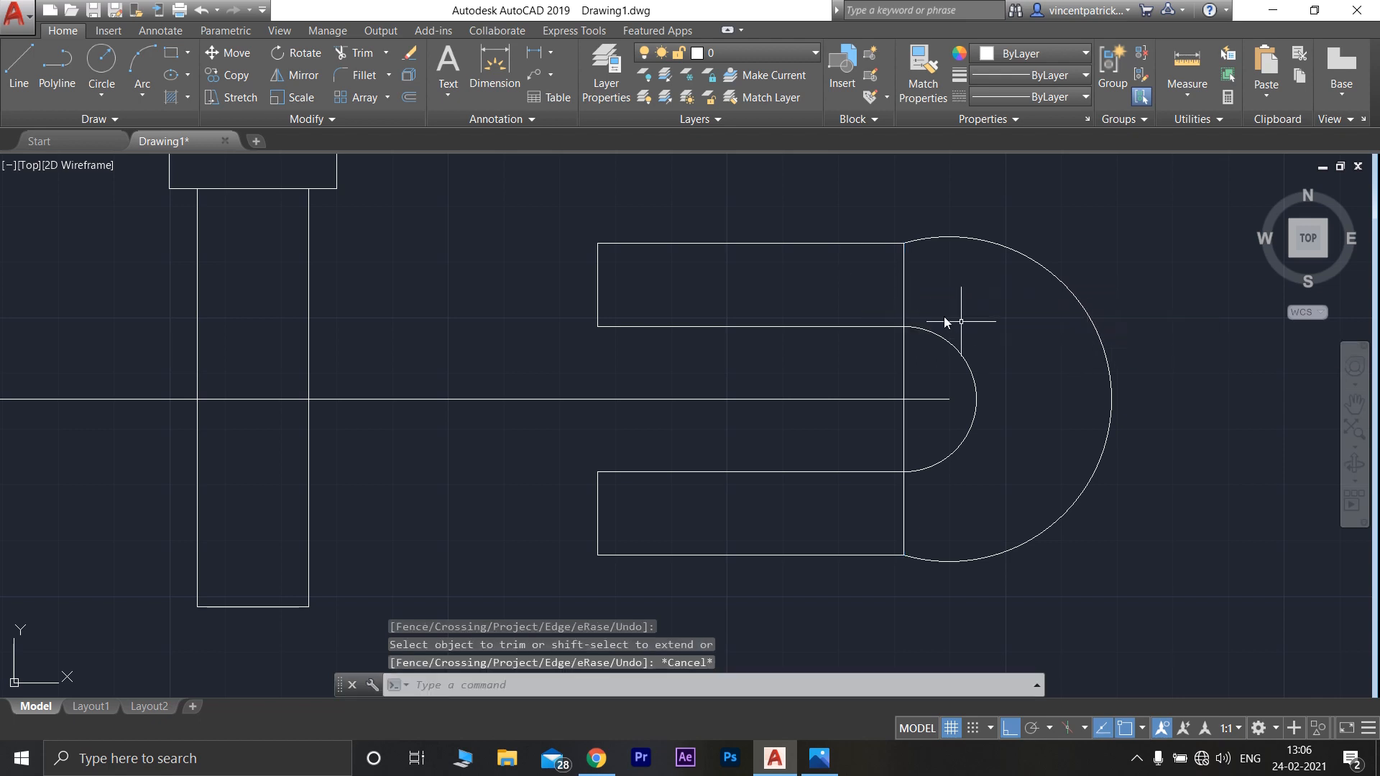
click(904, 292)
key(Delete)
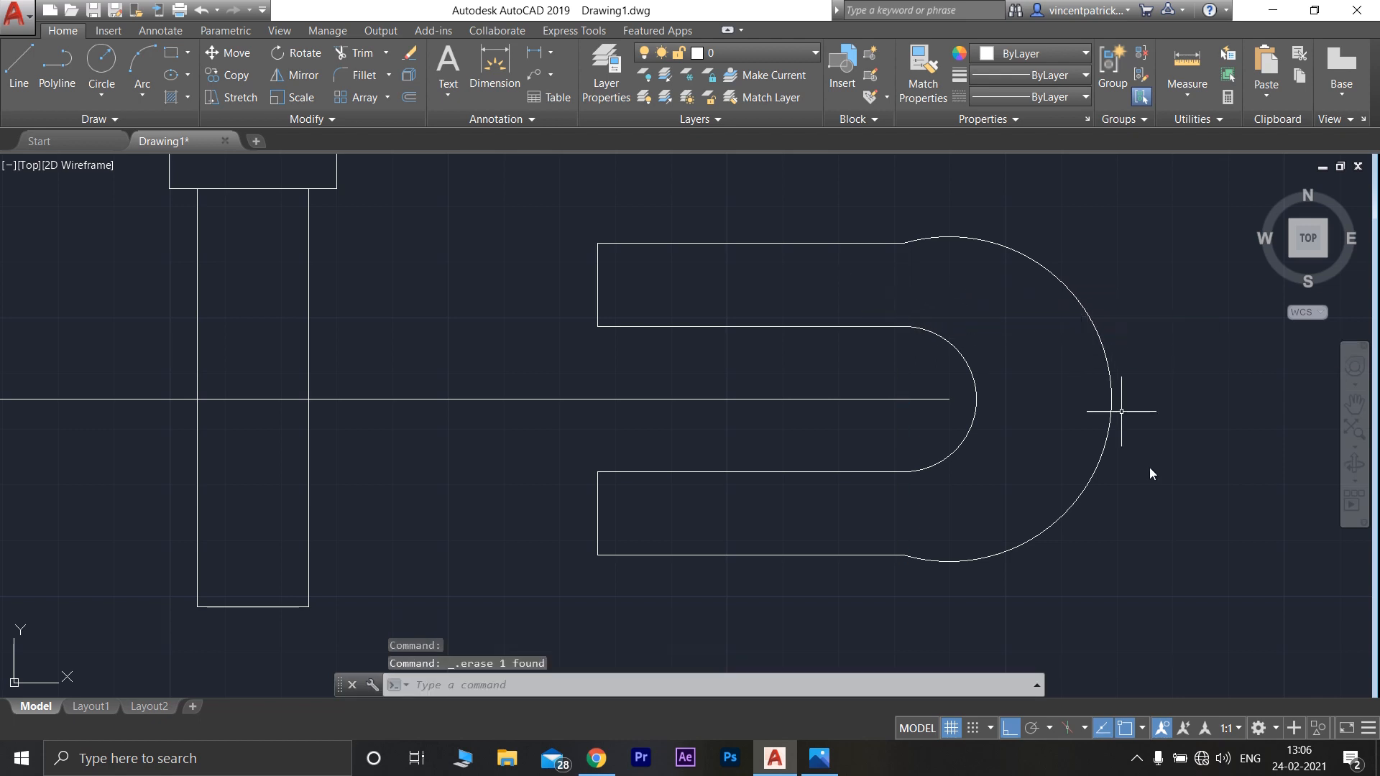
Check the fork end rod's shank beyond the outer arc in the reference picture and return to the AutoCAD drawing
click(820, 758)
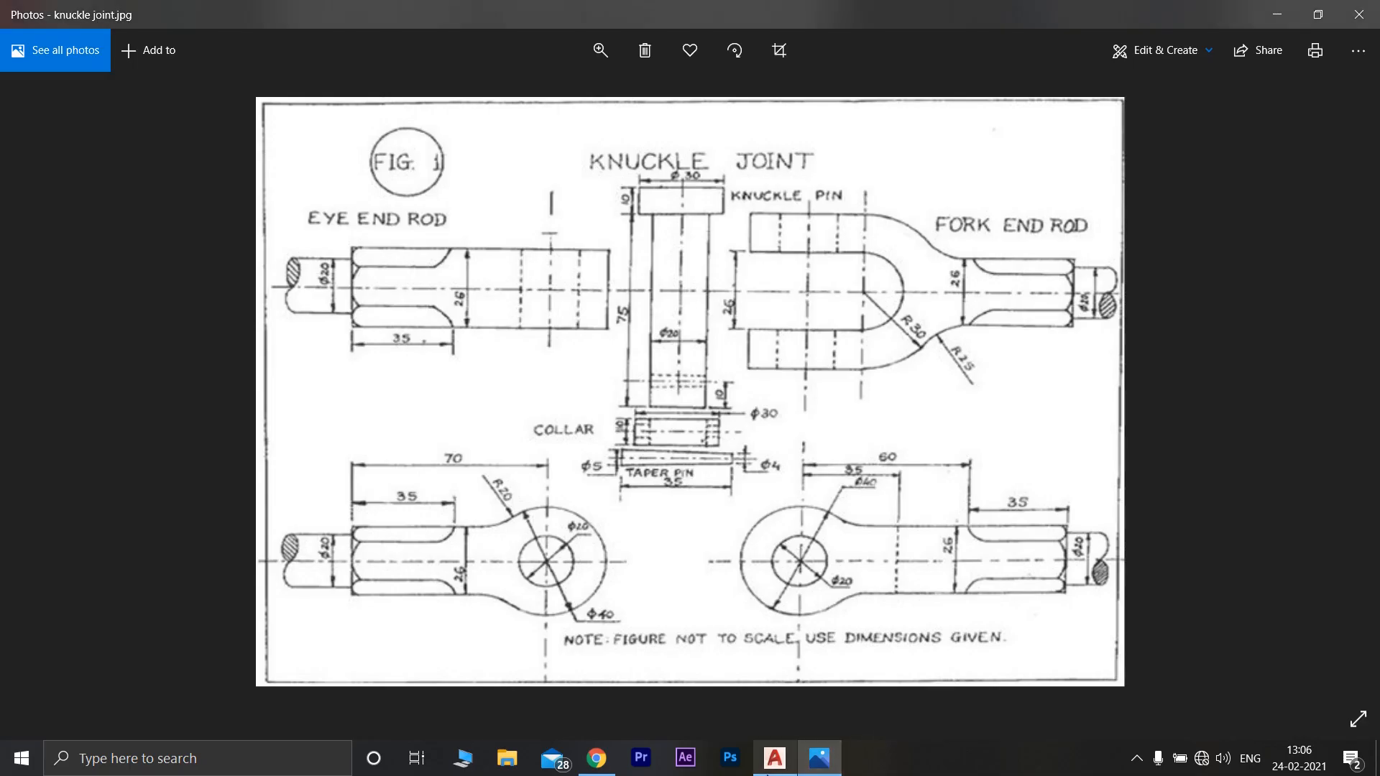
click(774, 768)
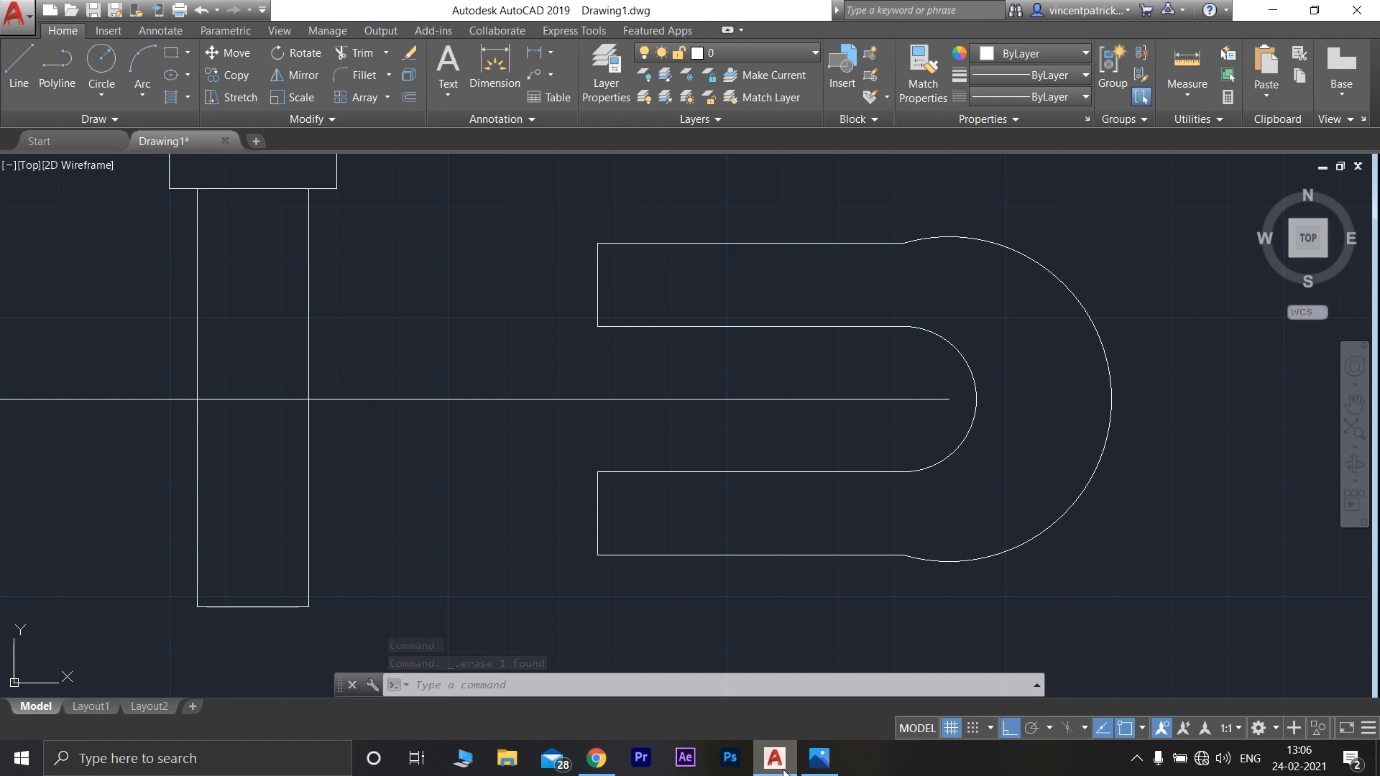
click(819, 757)
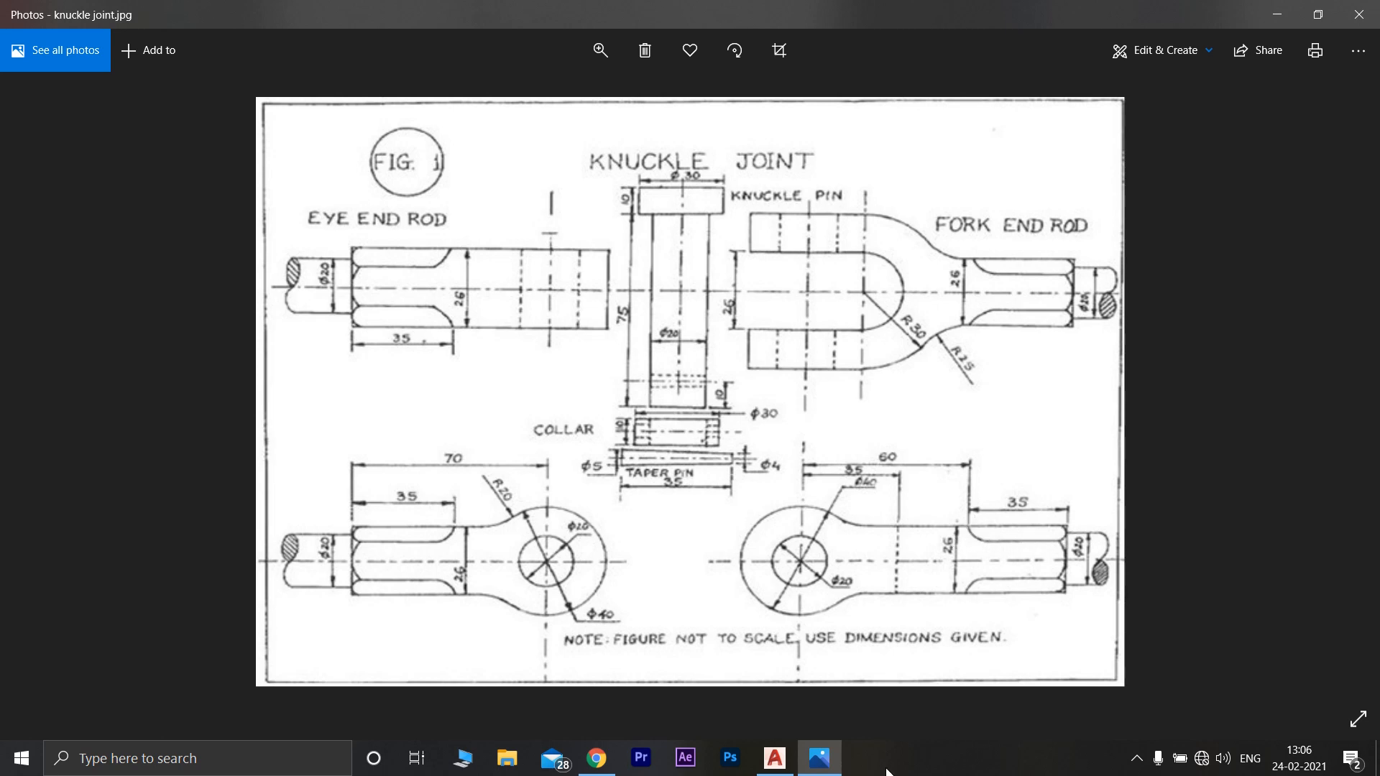
mouse_move(824, 769)
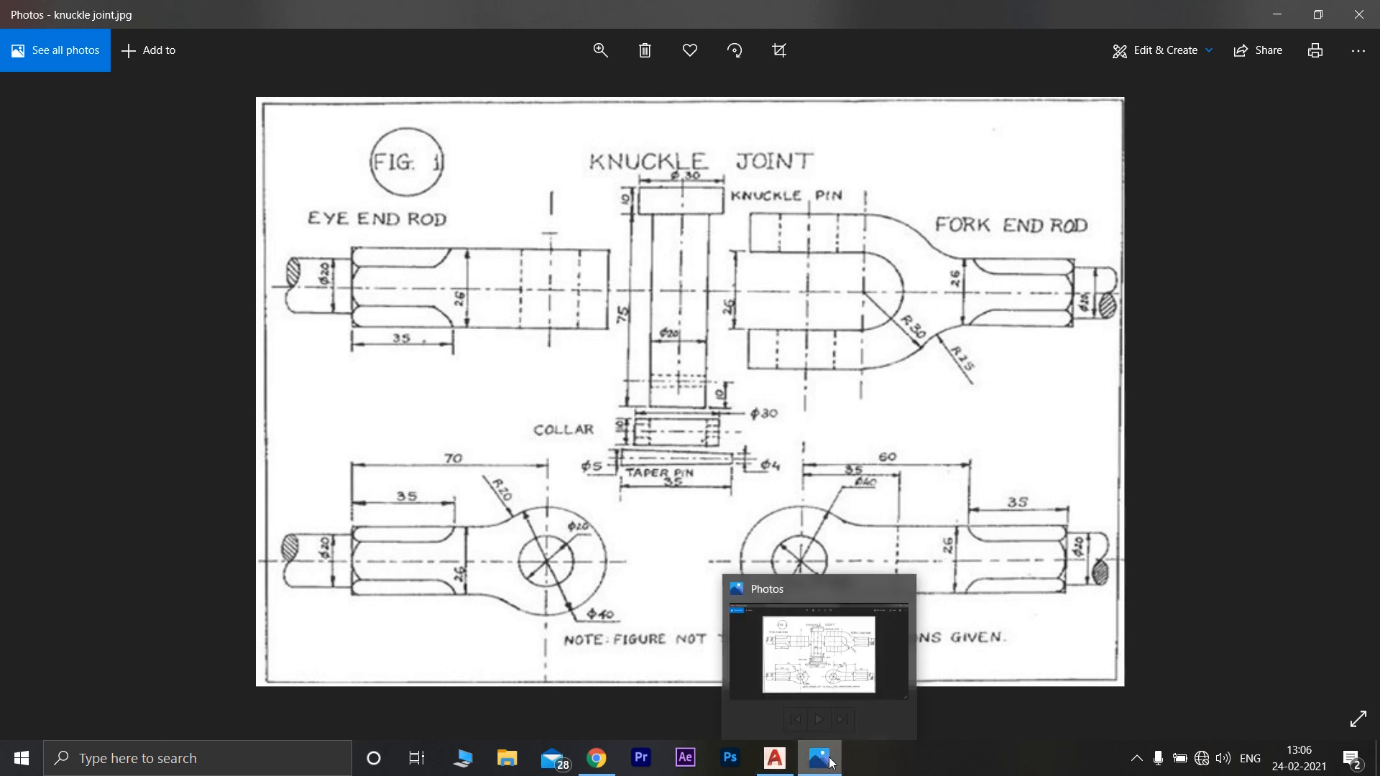
click(775, 759)
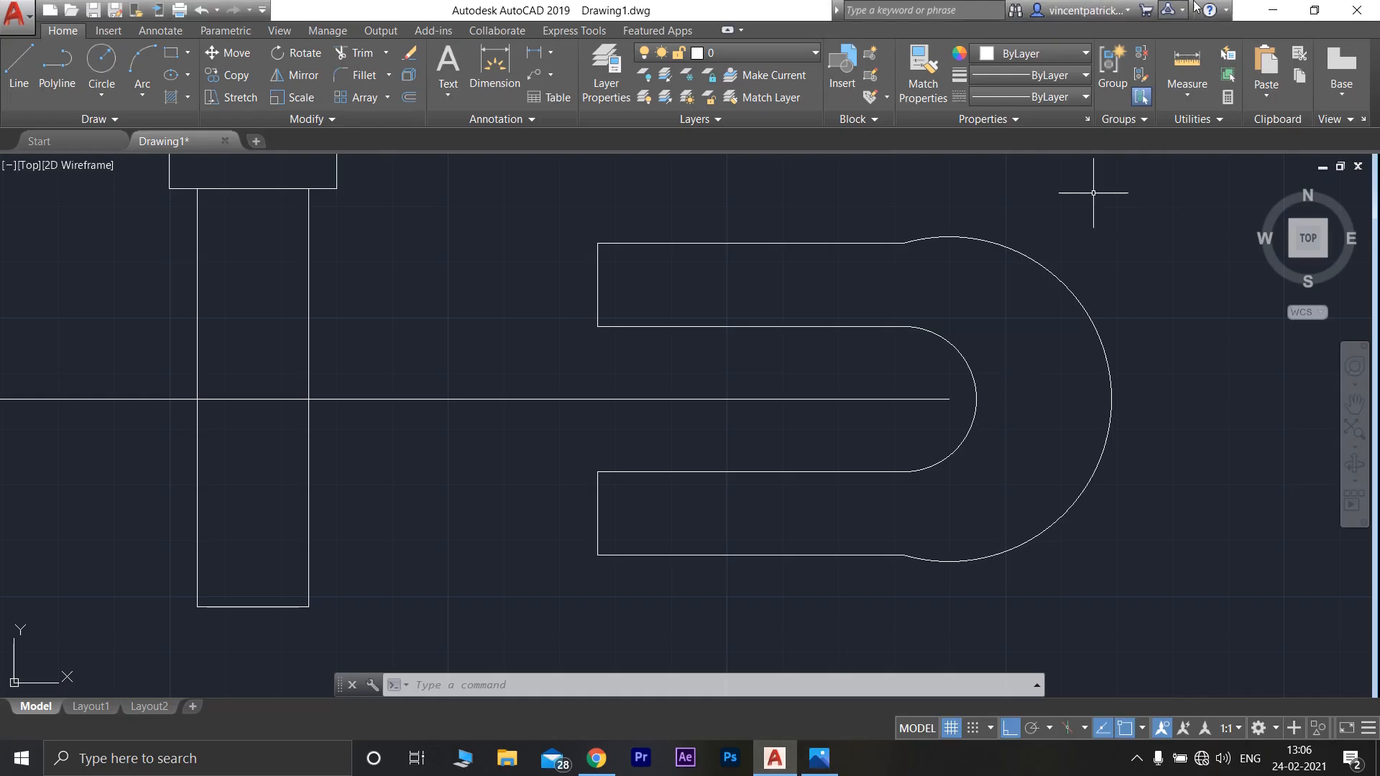
click(4, 101)
scroll(1115, 402, down, 2)
middle_drag(1140, 379, 901, 395)
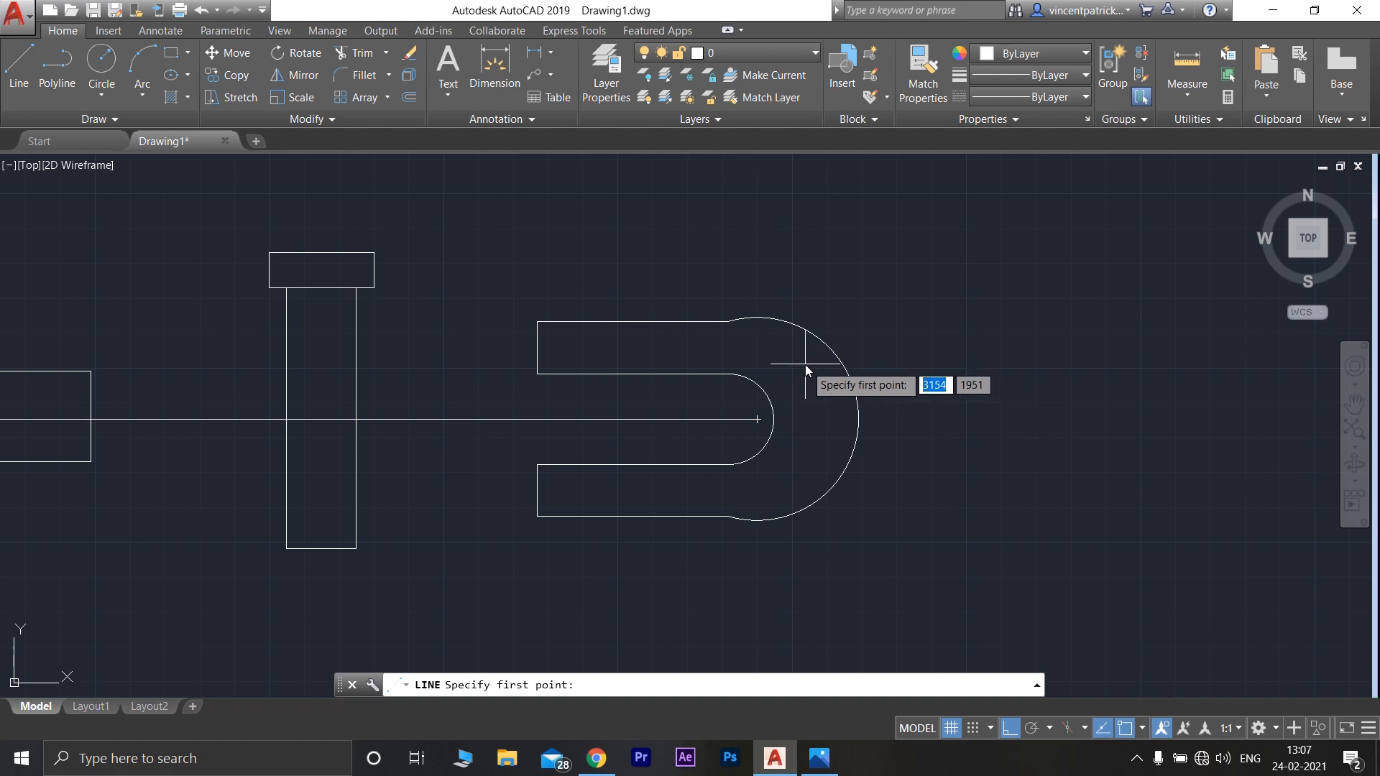
click(830, 371)
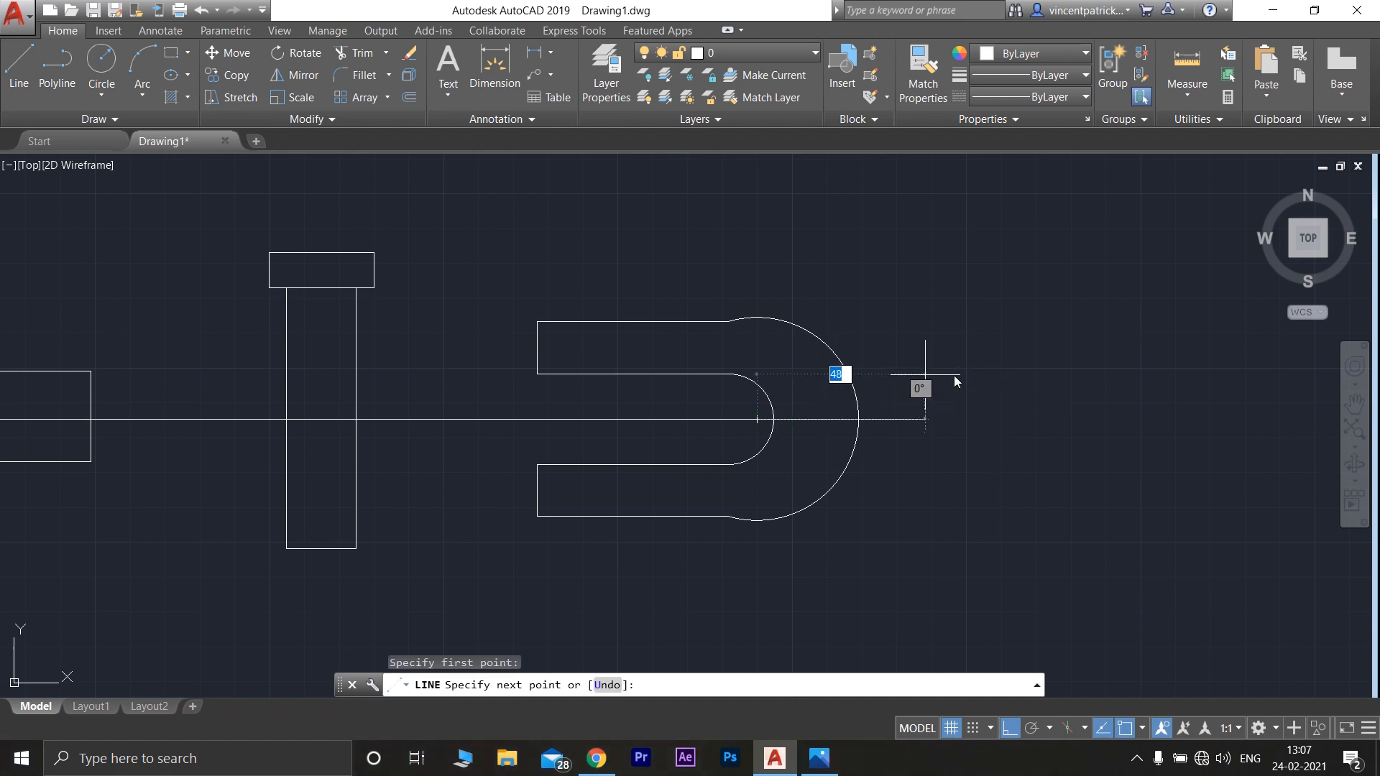
key(Escape)
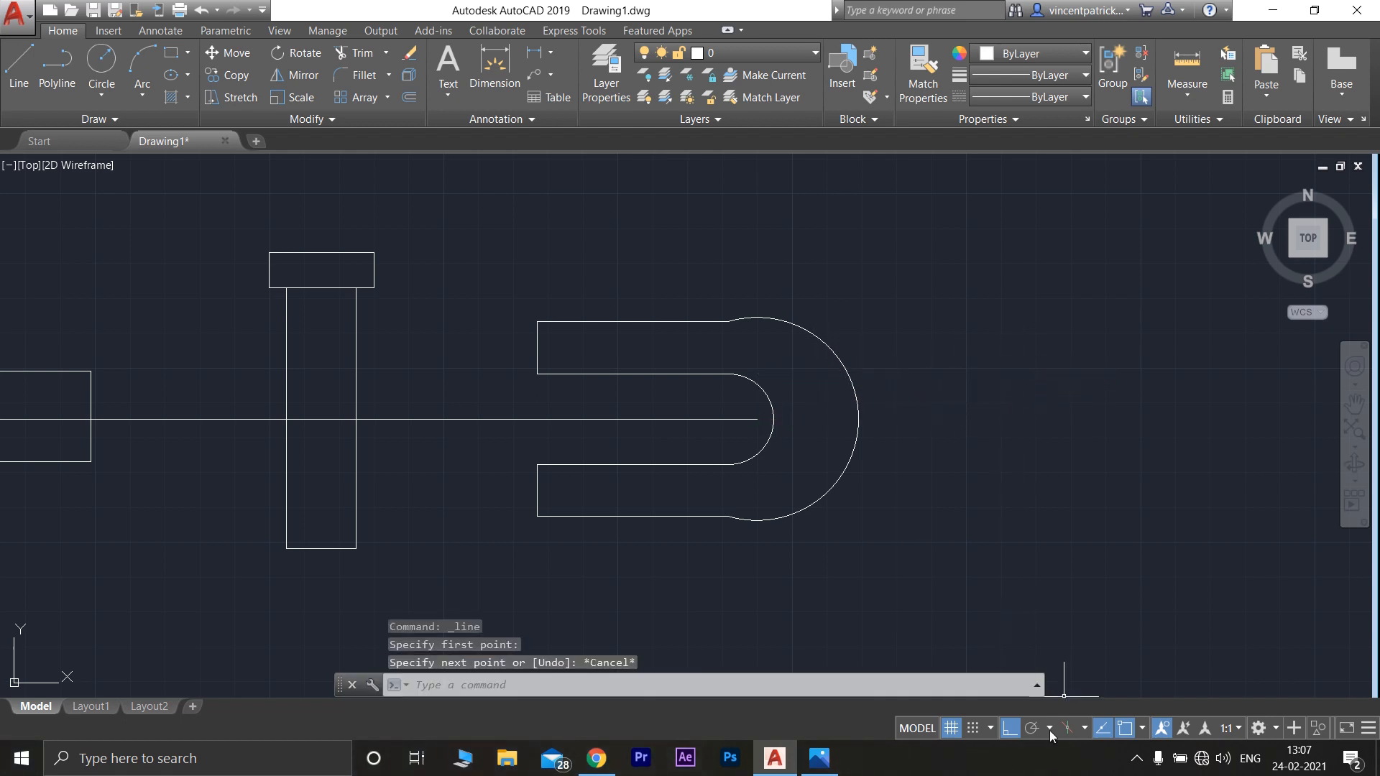
Draw a 60-unit horizontal line to the right, starting just inside the upper half of the fork's outer arc
click(19, 68)
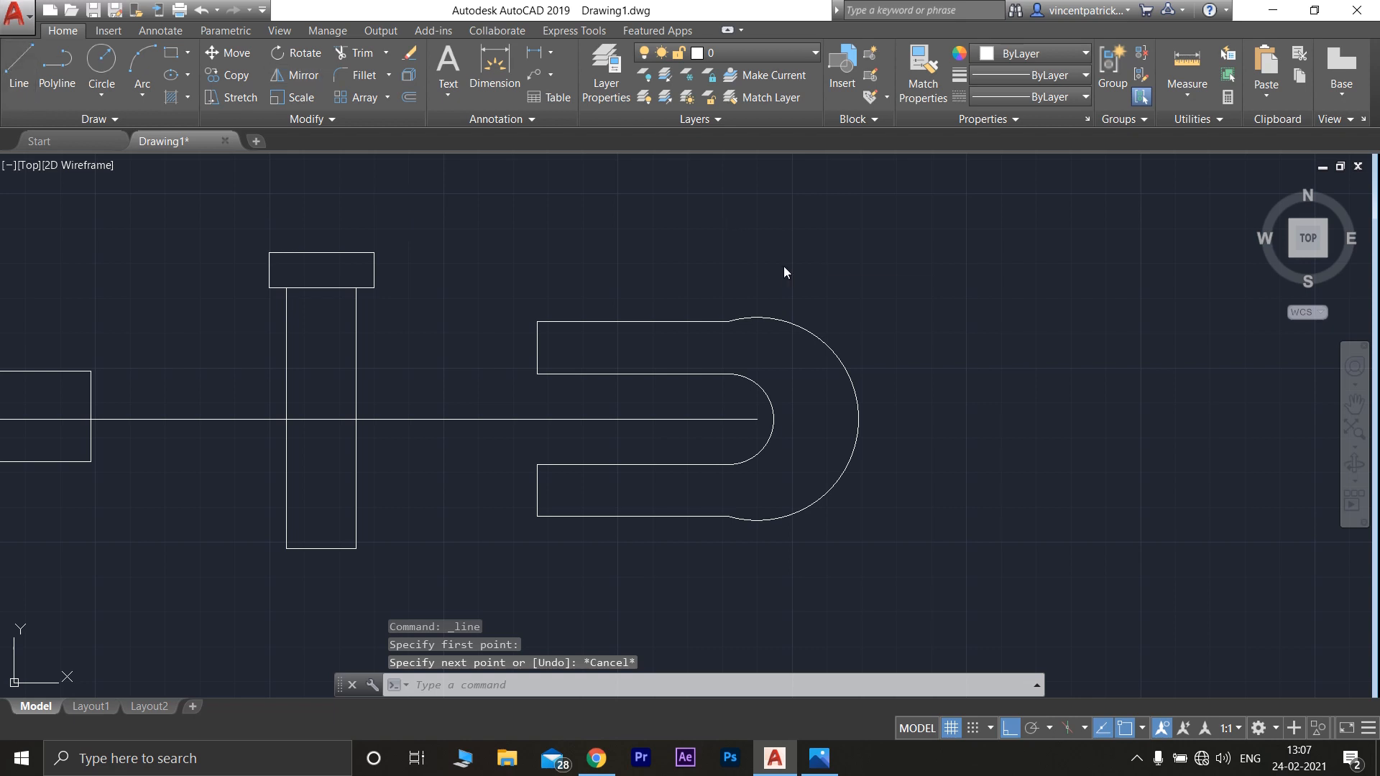
click(805, 359)
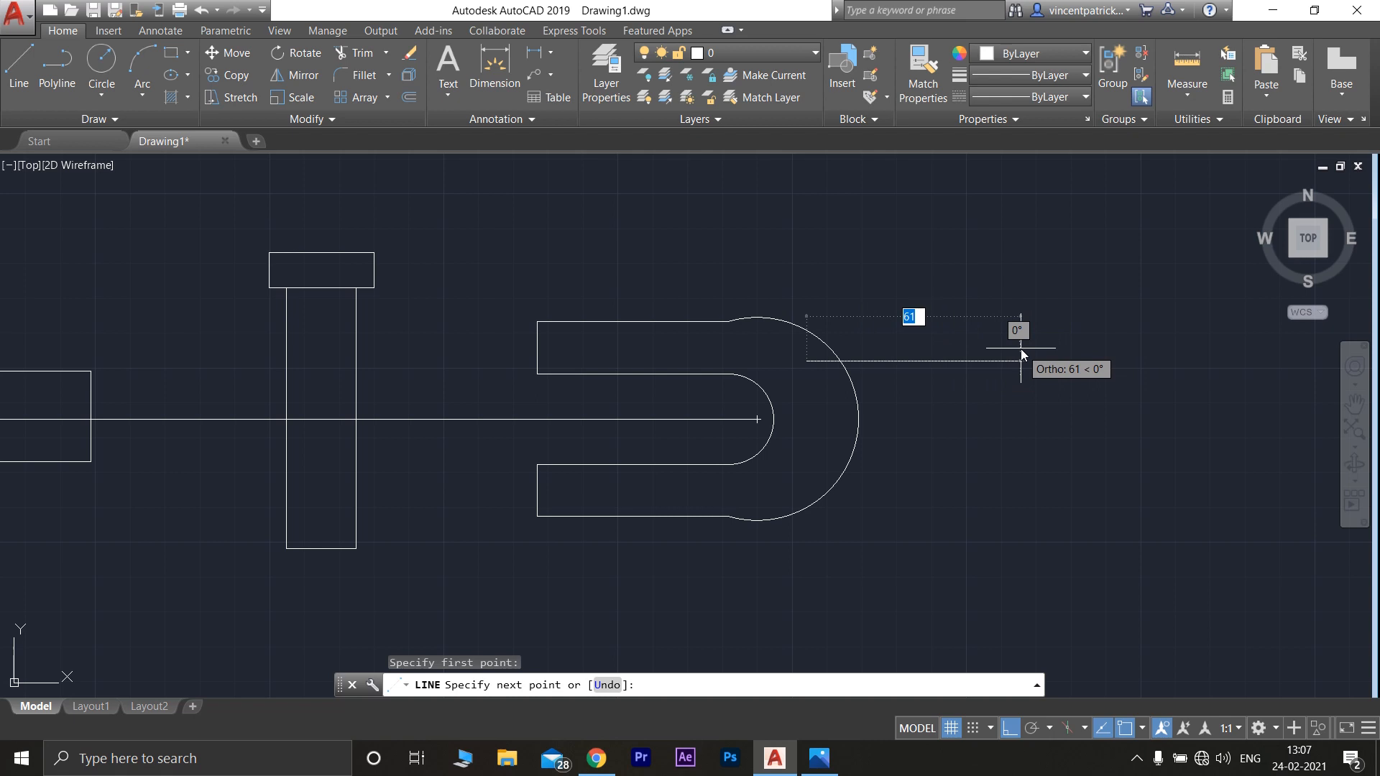
text(60)
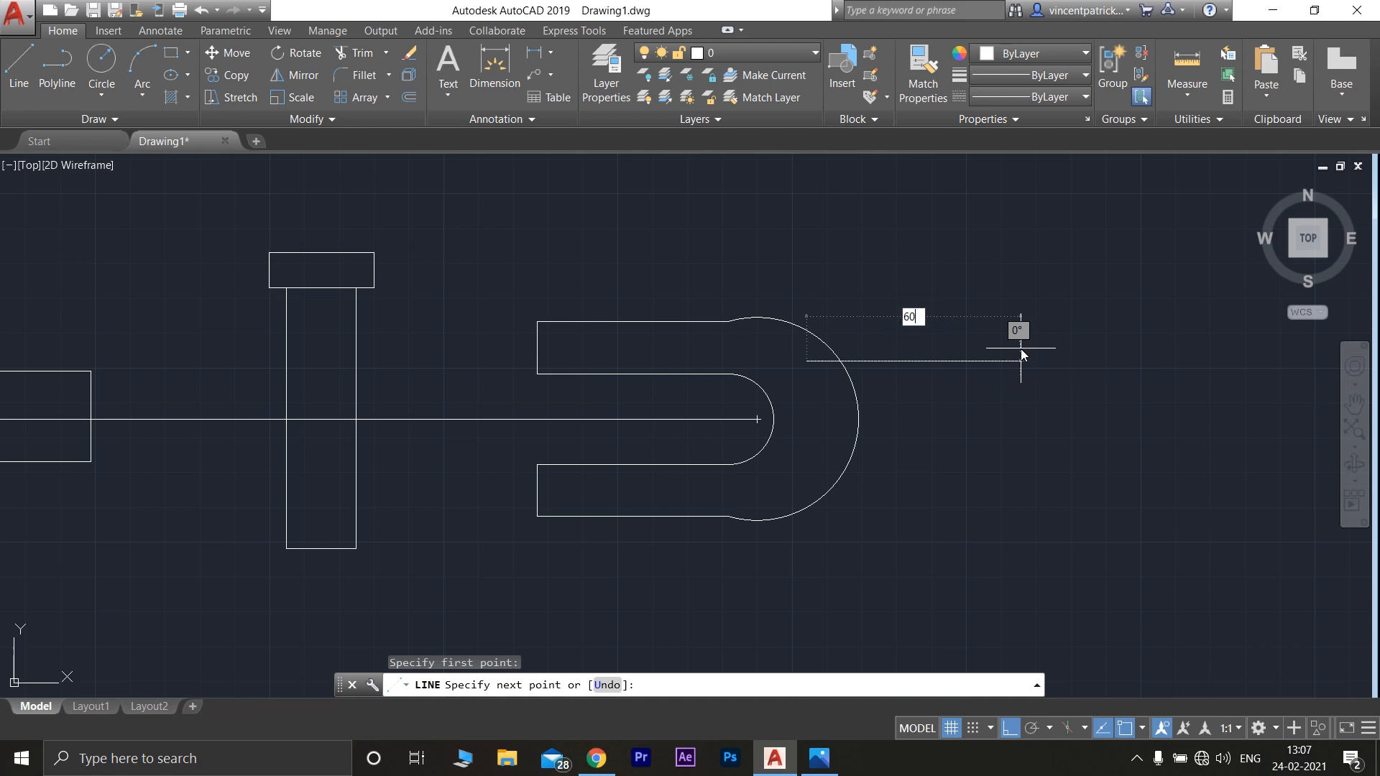
key(Return)
key(Escape)
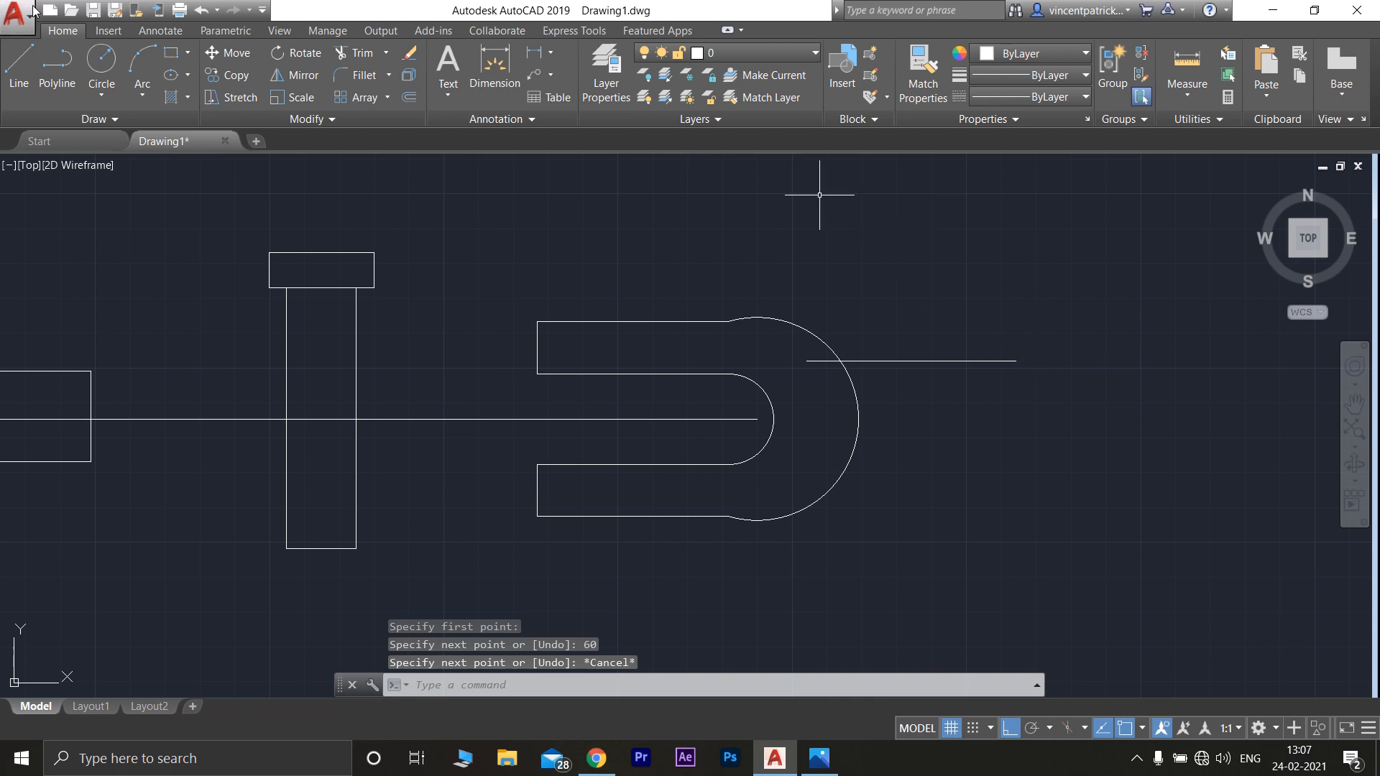
Draw a second 60-unit horizontal line to the right, starting just inside the lower half of the fork's outer arc
click(20, 70)
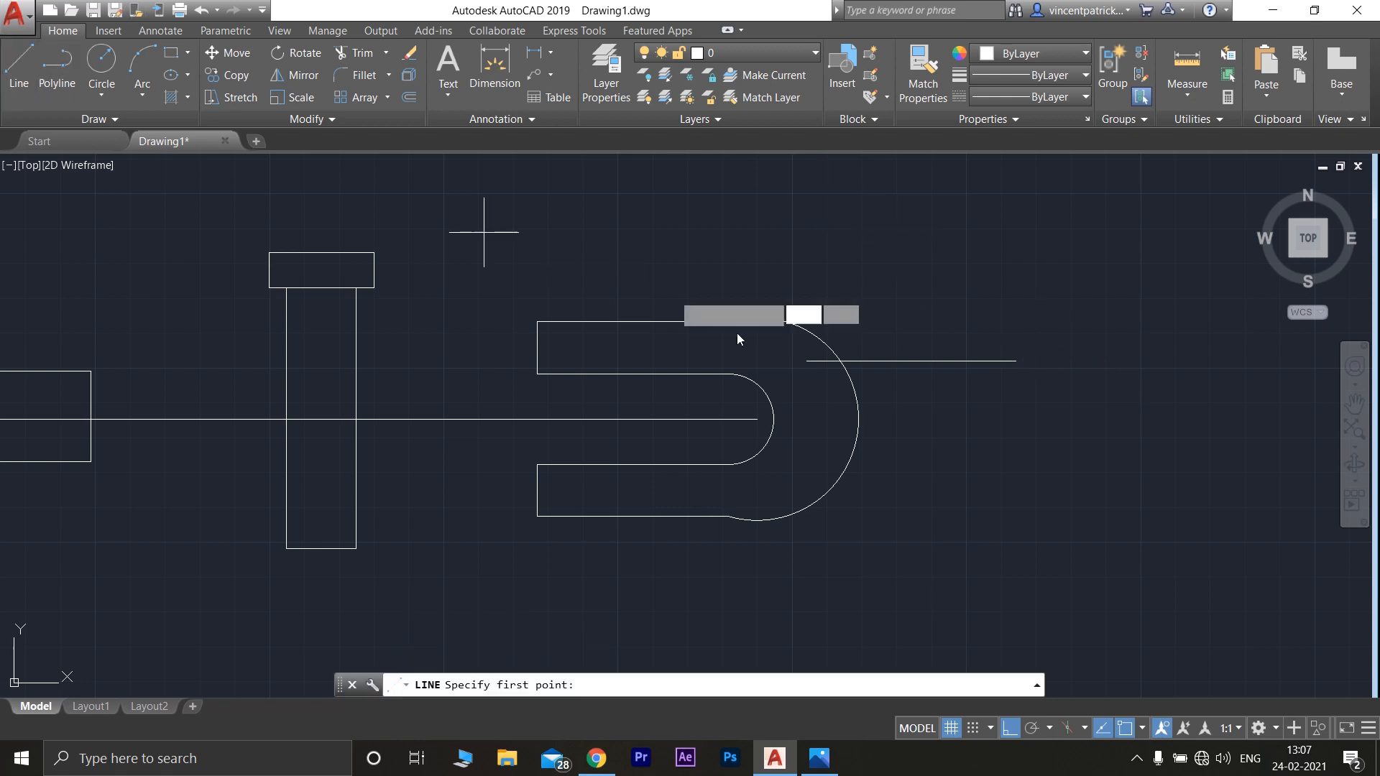
click(823, 467)
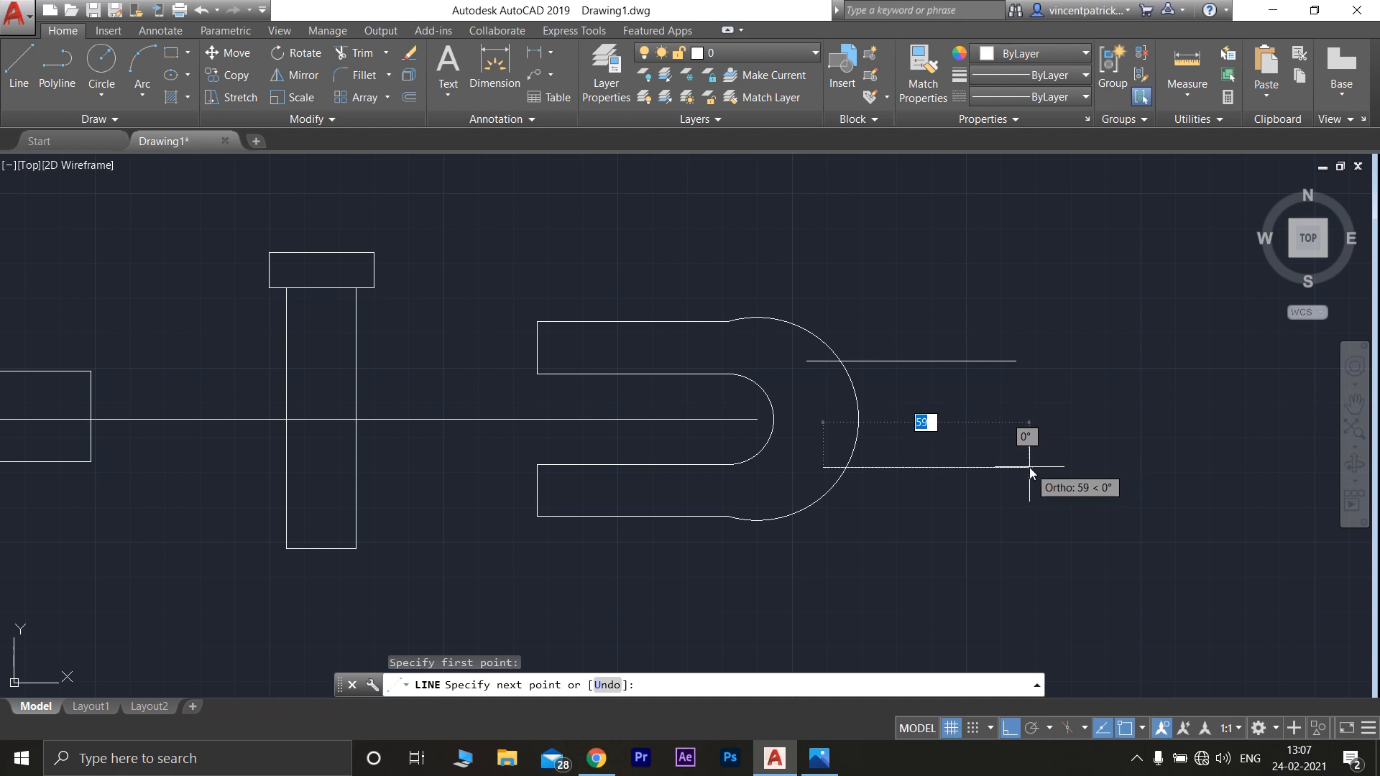
text(60)
key(Return)
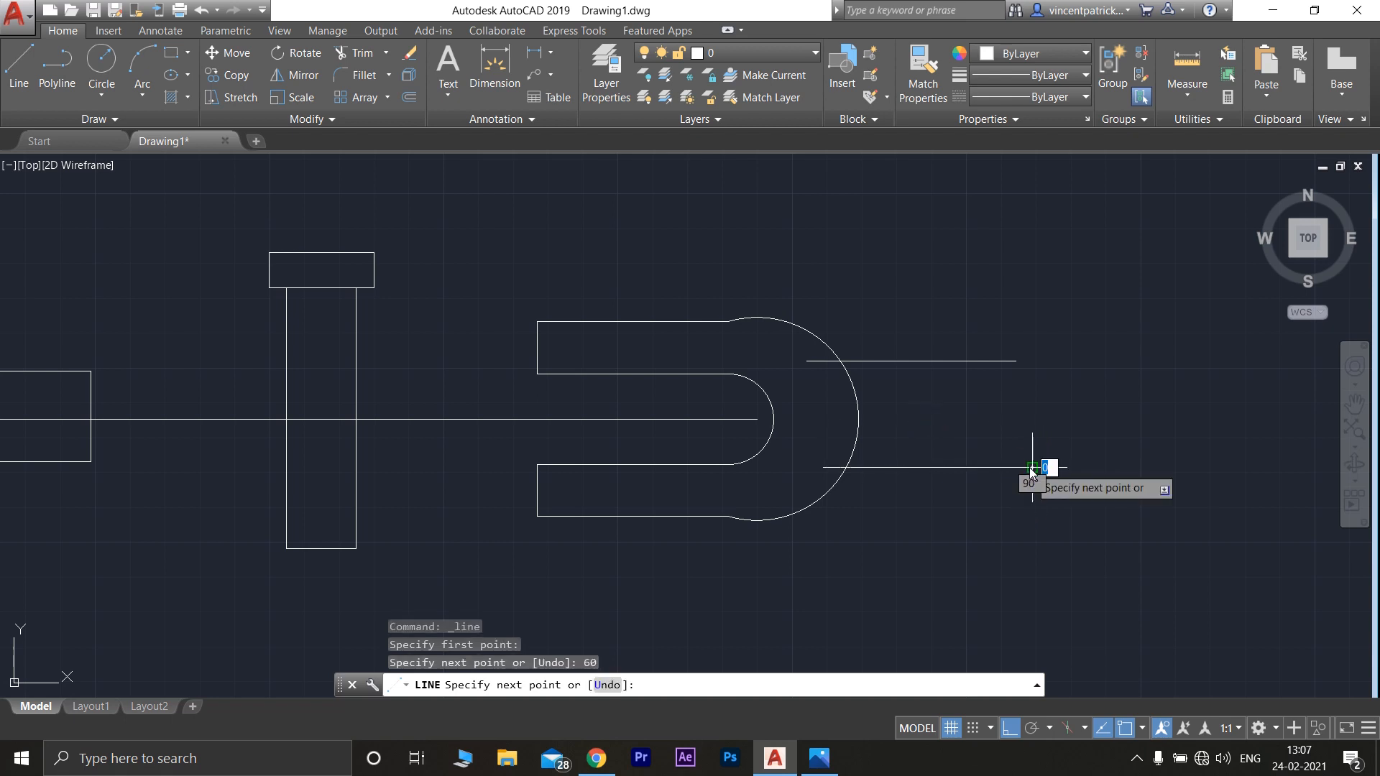
key(Escape)
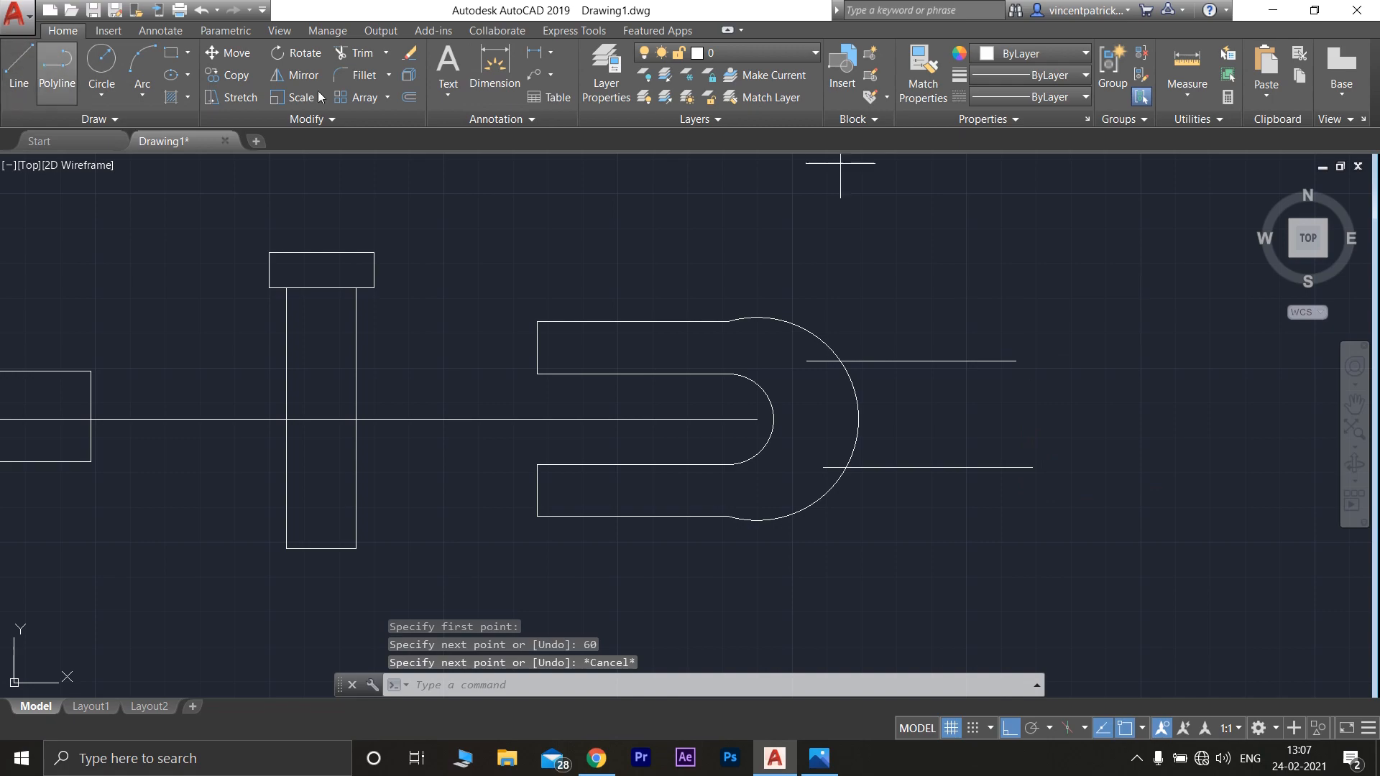
Check the shank in the reference picture and draw a vertical line from the upper shank line's right end down past the lower one
click(19, 63)
click(820, 758)
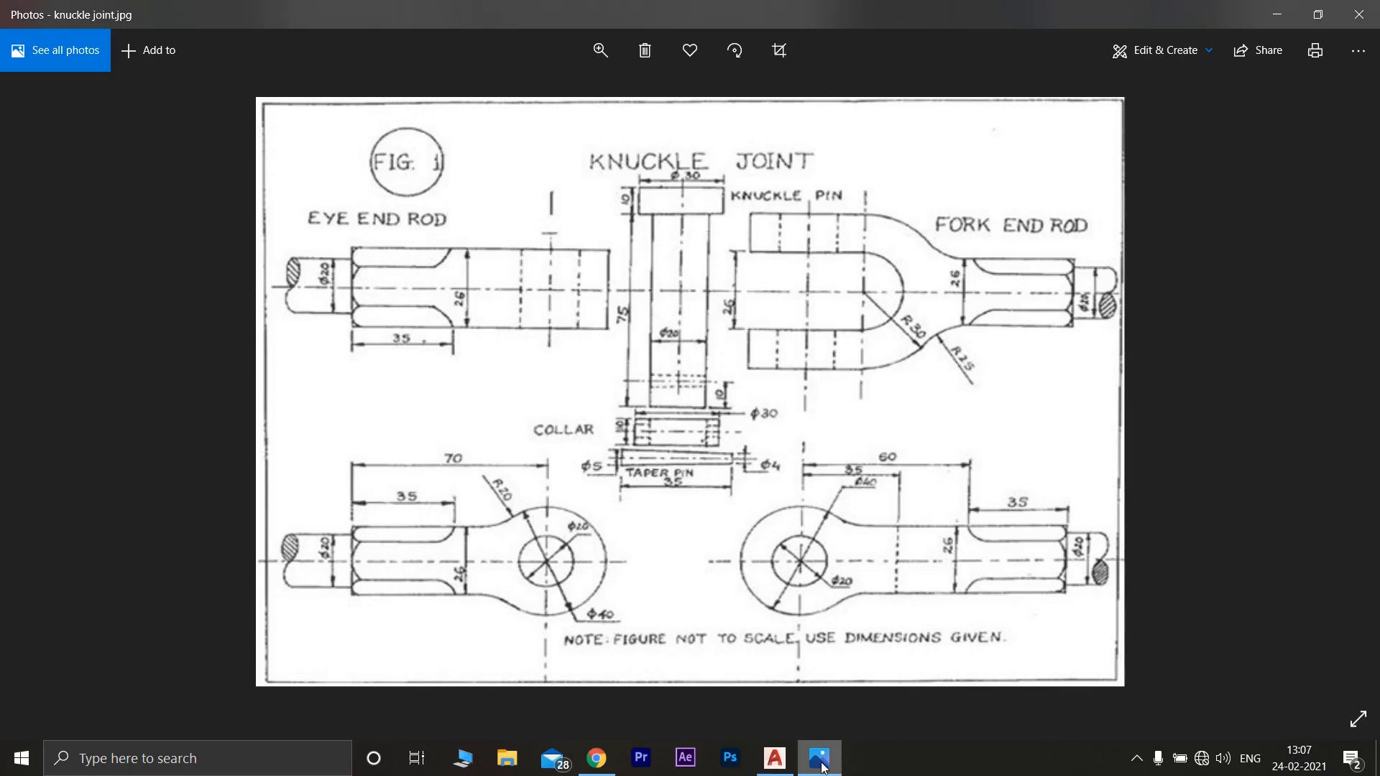
click(768, 755)
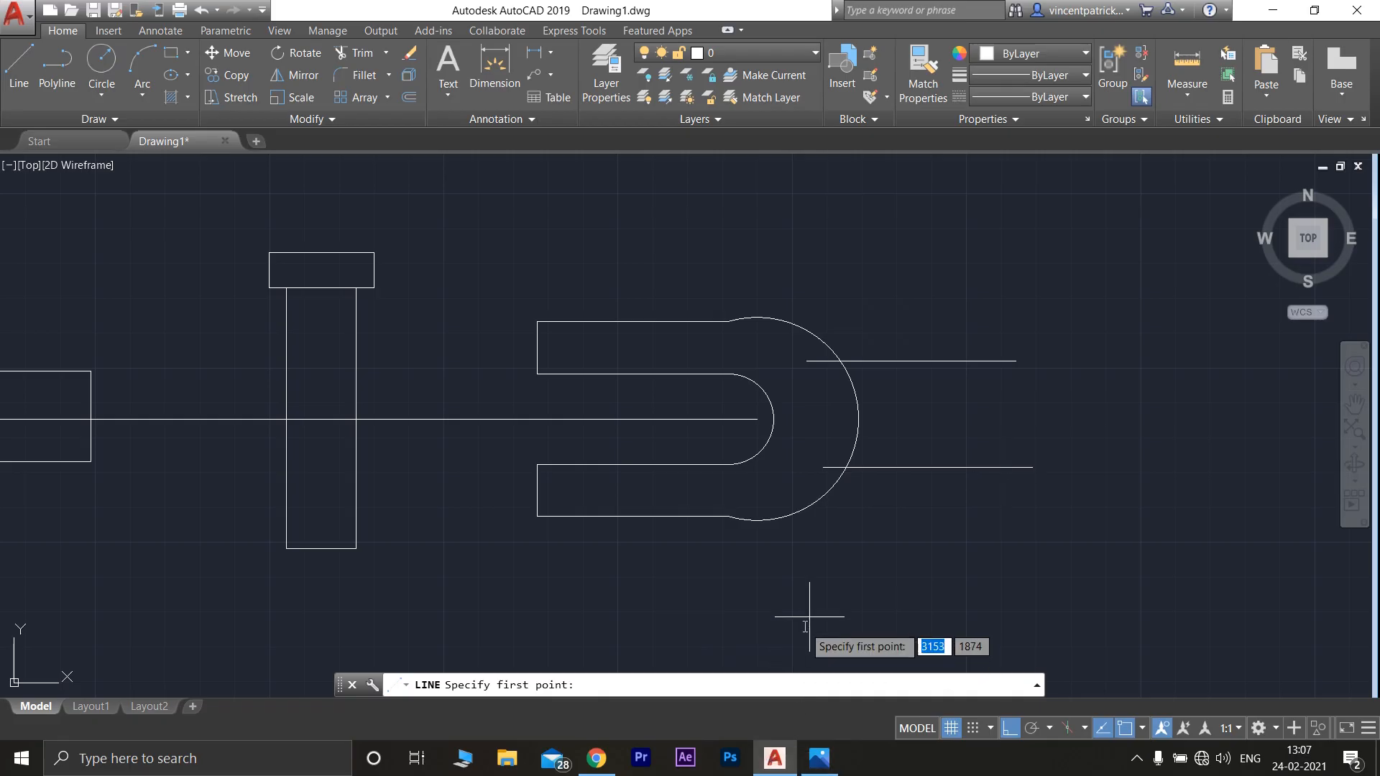
click(1023, 384)
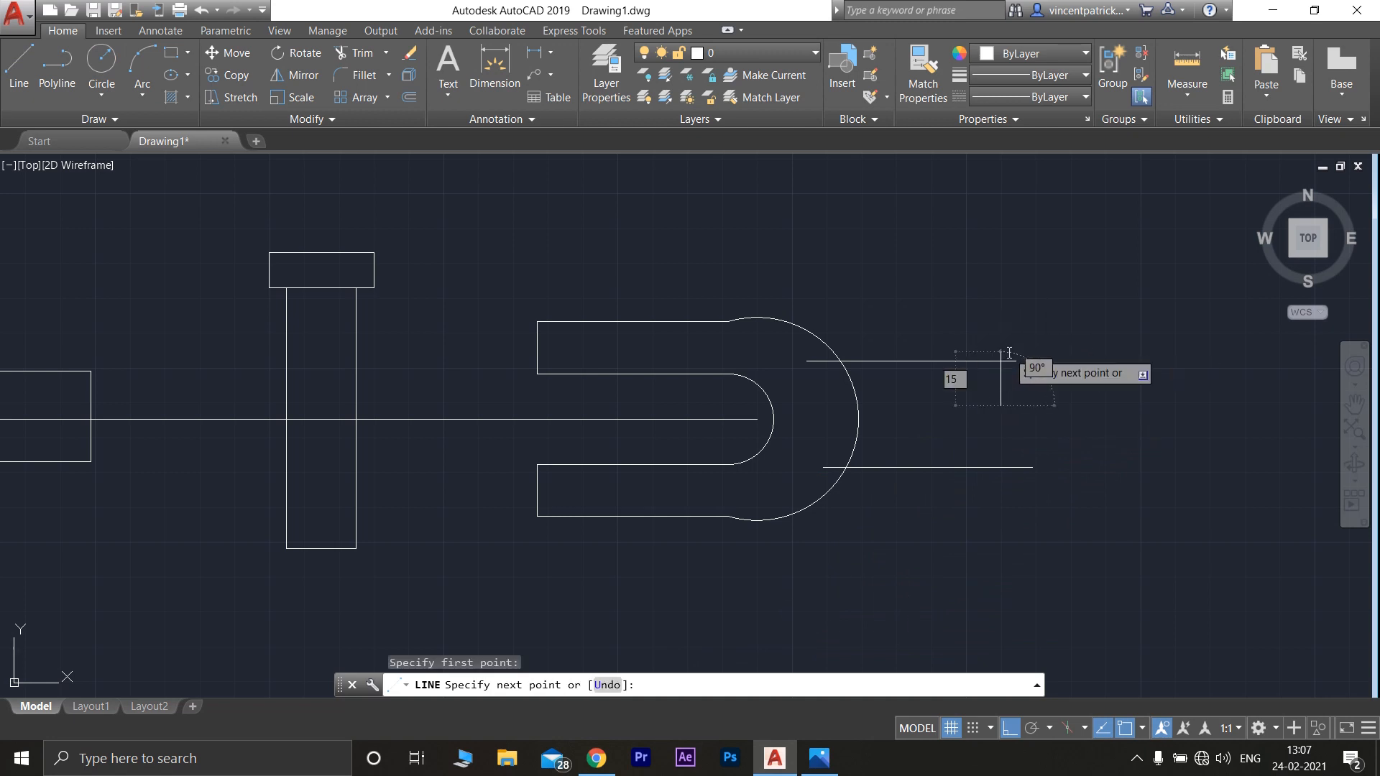
key(Escape)
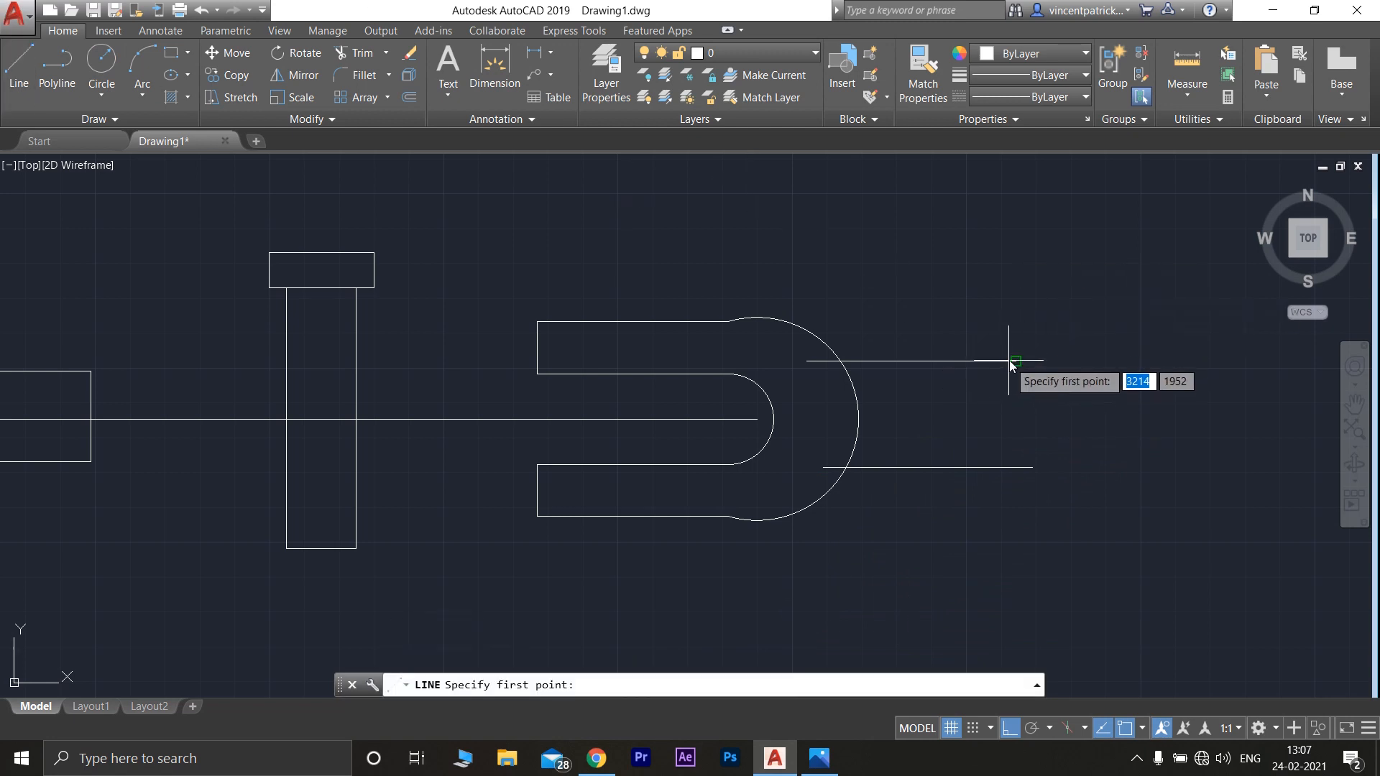
click(1016, 361)
text(30)
key(Return)
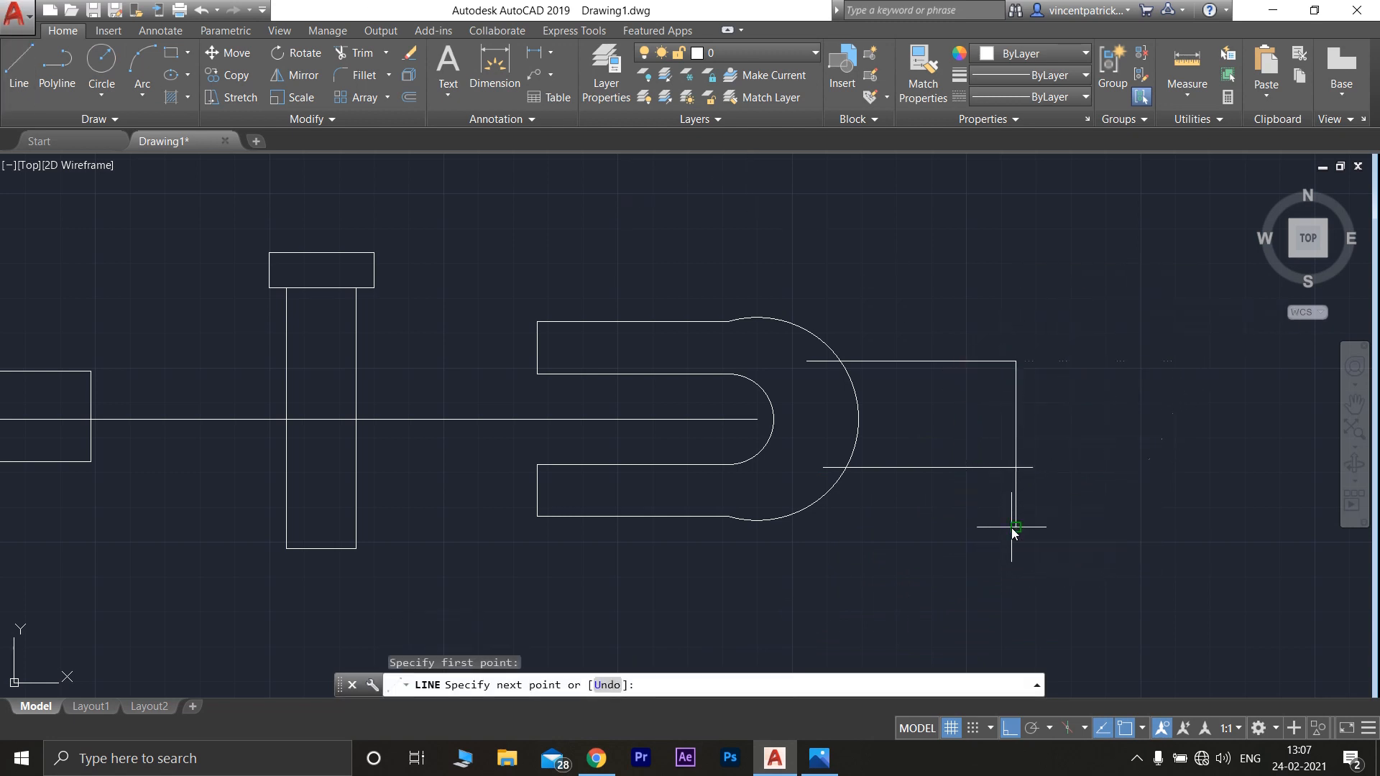
key(Escape)
key(Return)
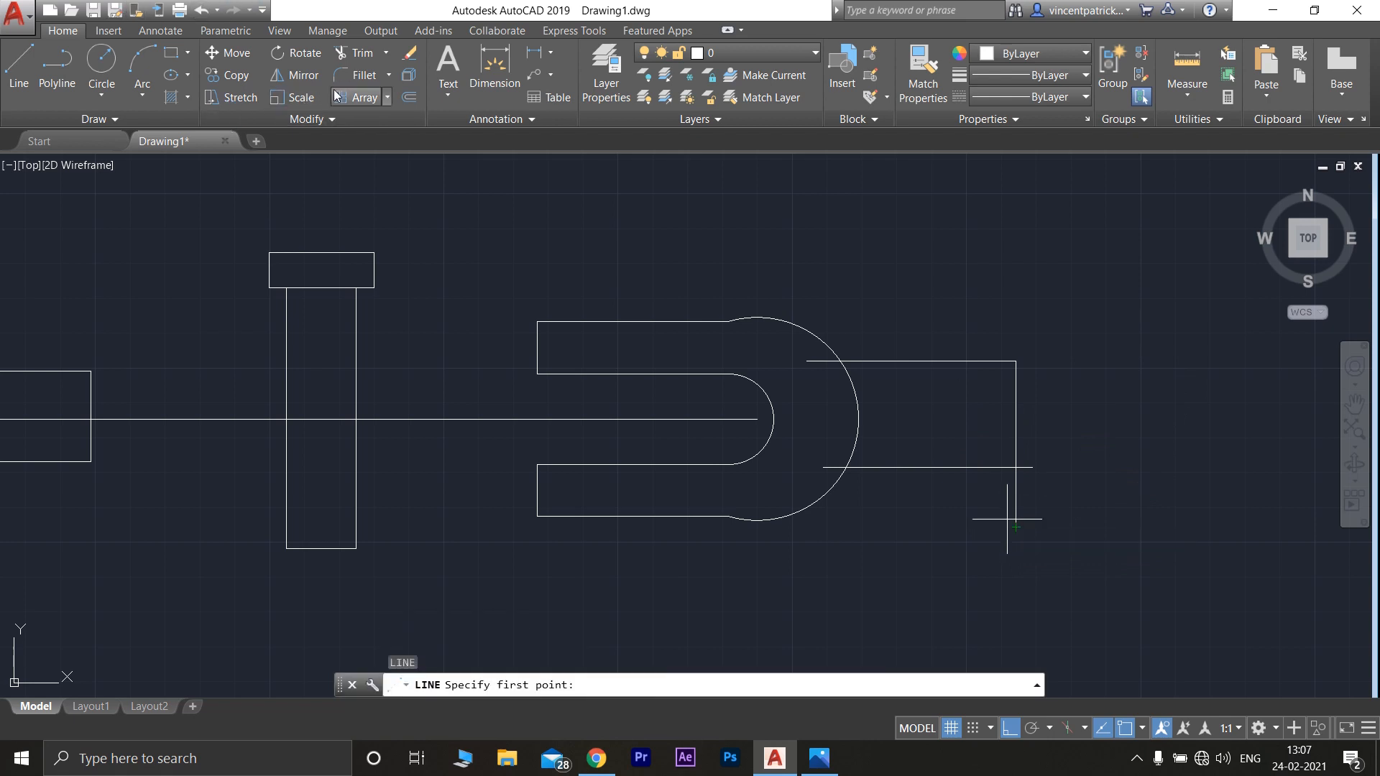
Trim off the part of the vertical line below the lower shank line, using that line as the cutting edge
click(342, 56)
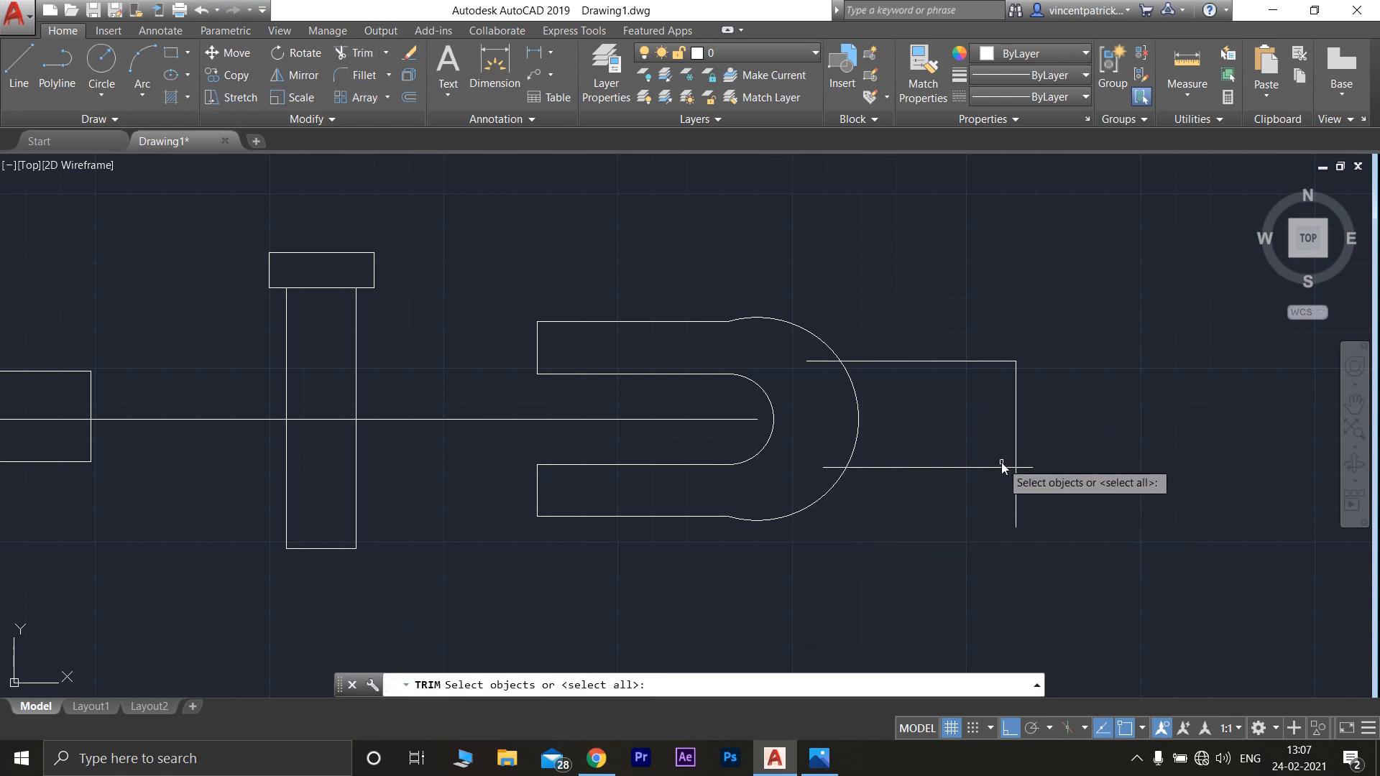
click(990, 467)
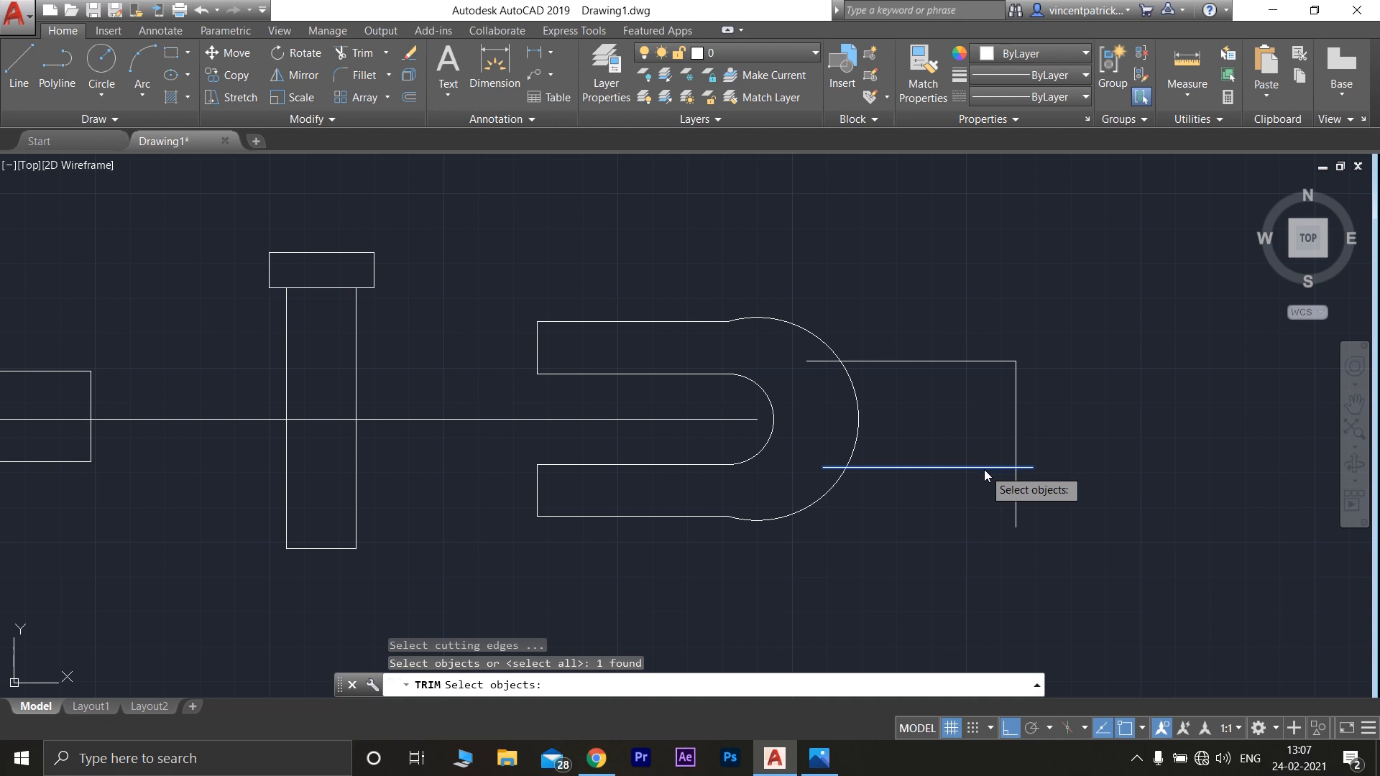
key(Return)
click(1015, 509)
key(Return)
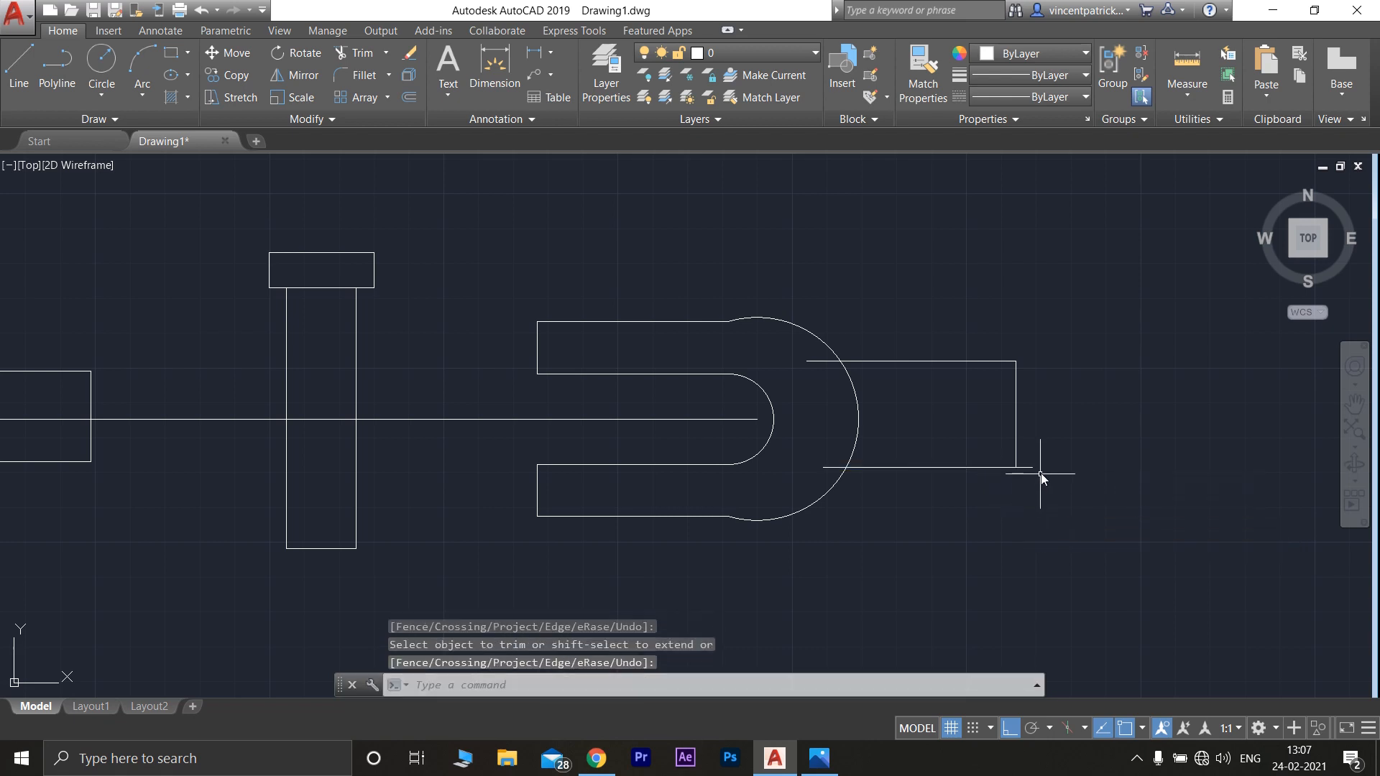
Stretch the lower shank line's ends to the vertical line and the outer arc, and the upper line's left end to the arc
click(1030, 468)
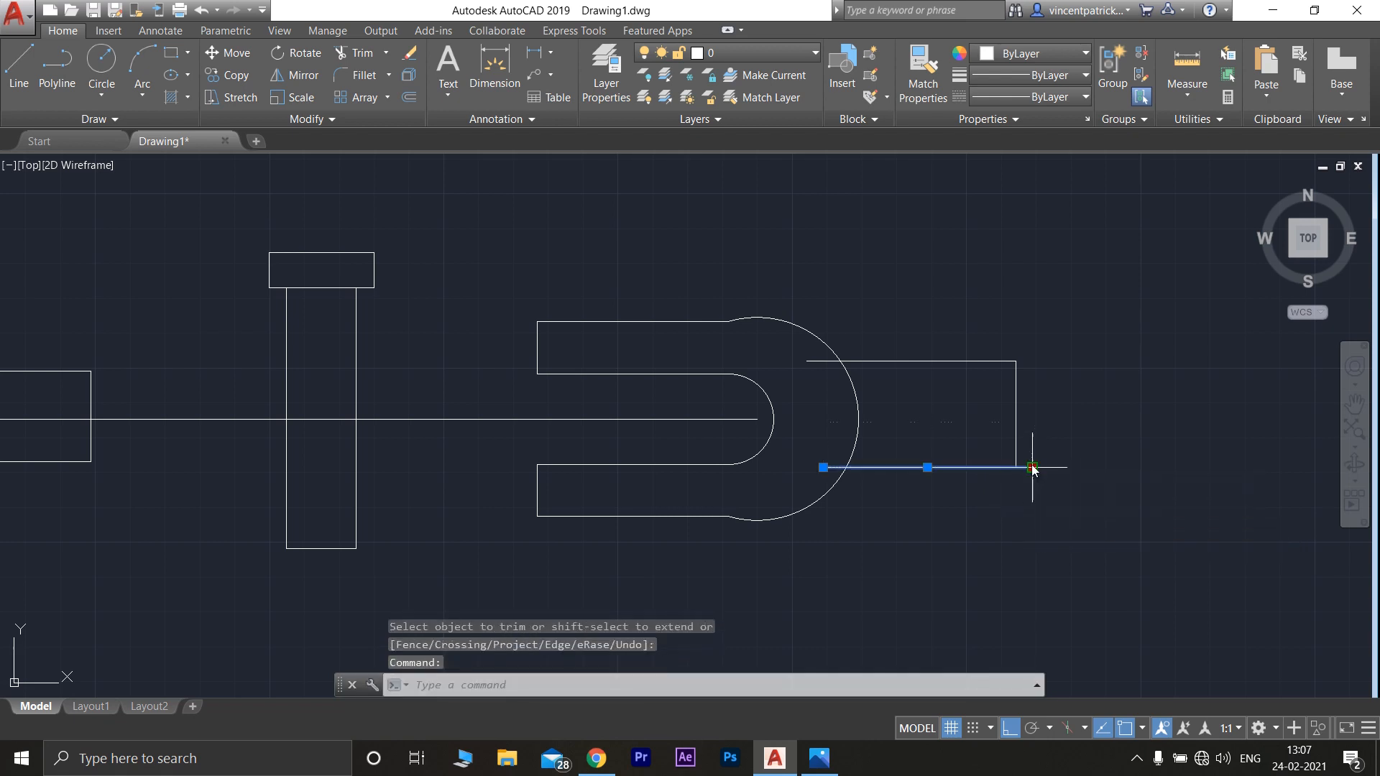
click(1028, 468)
click(1018, 467)
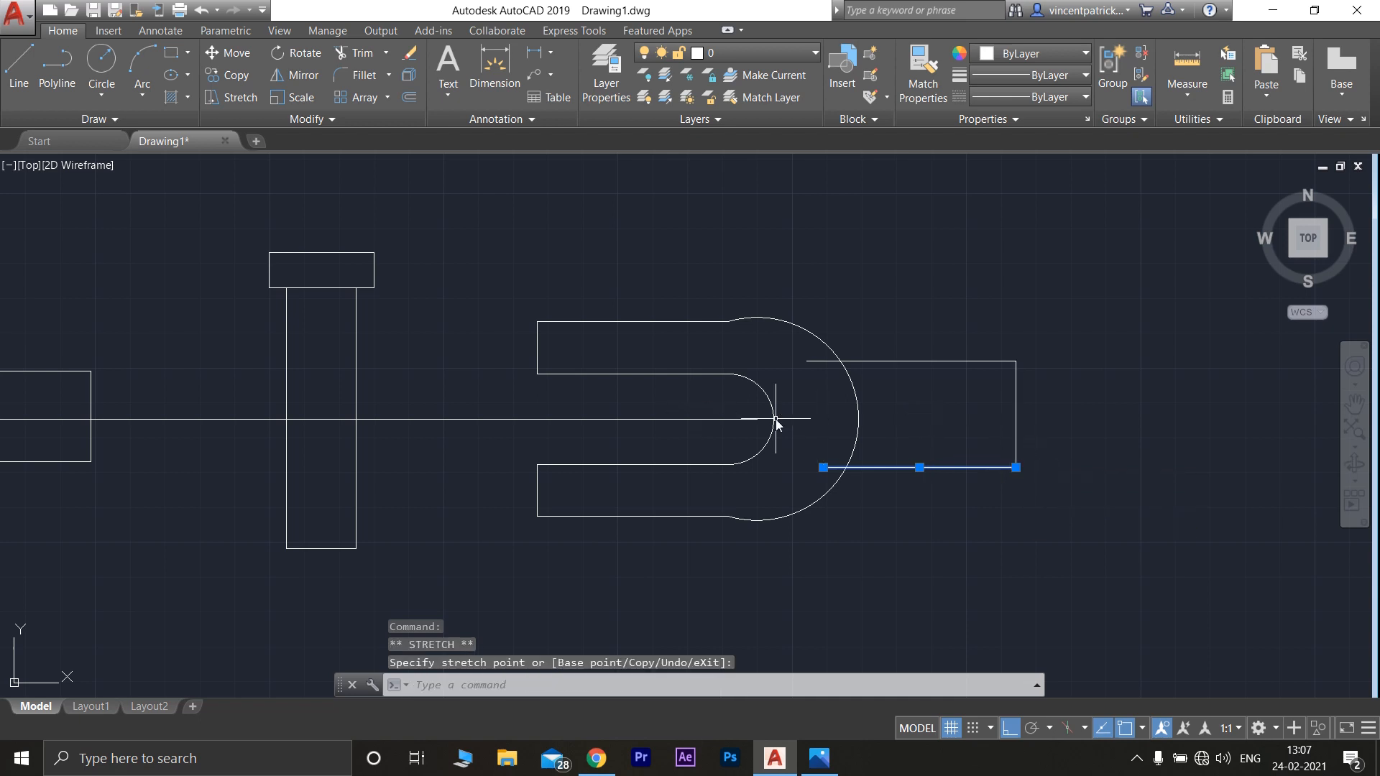
click(847, 467)
click(810, 365)
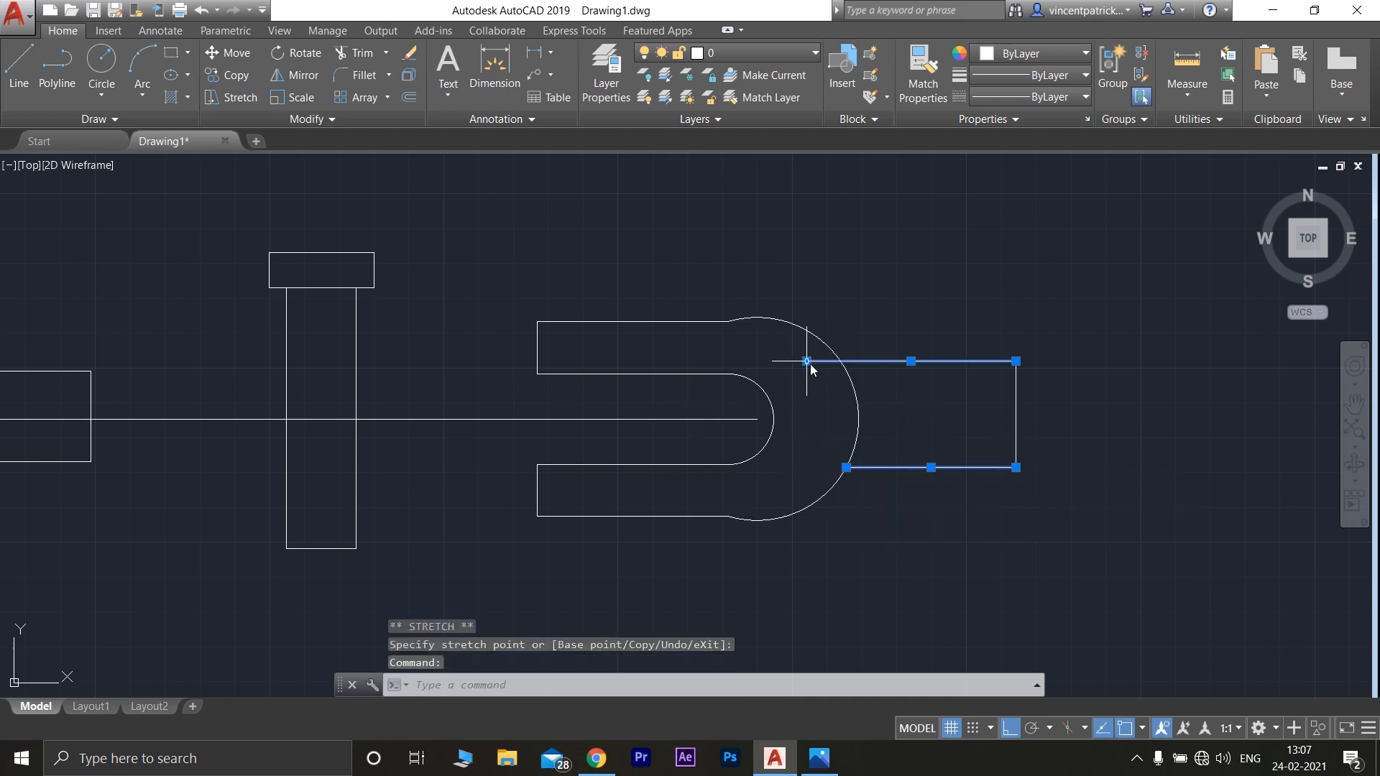
click(810, 361)
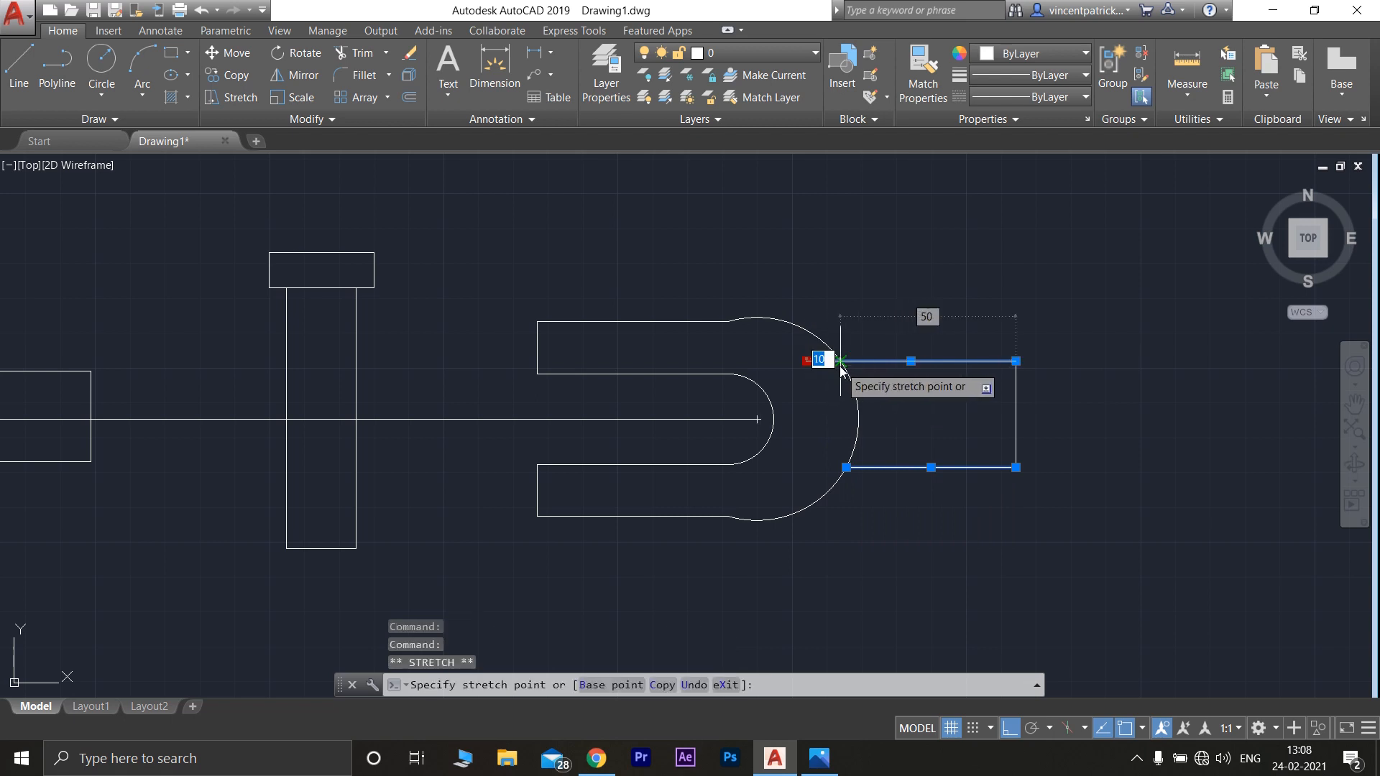
click(840, 361)
key(Escape)
Trim off the portion of the fork's outer arc between the two horizontal shank lines
text(tr)
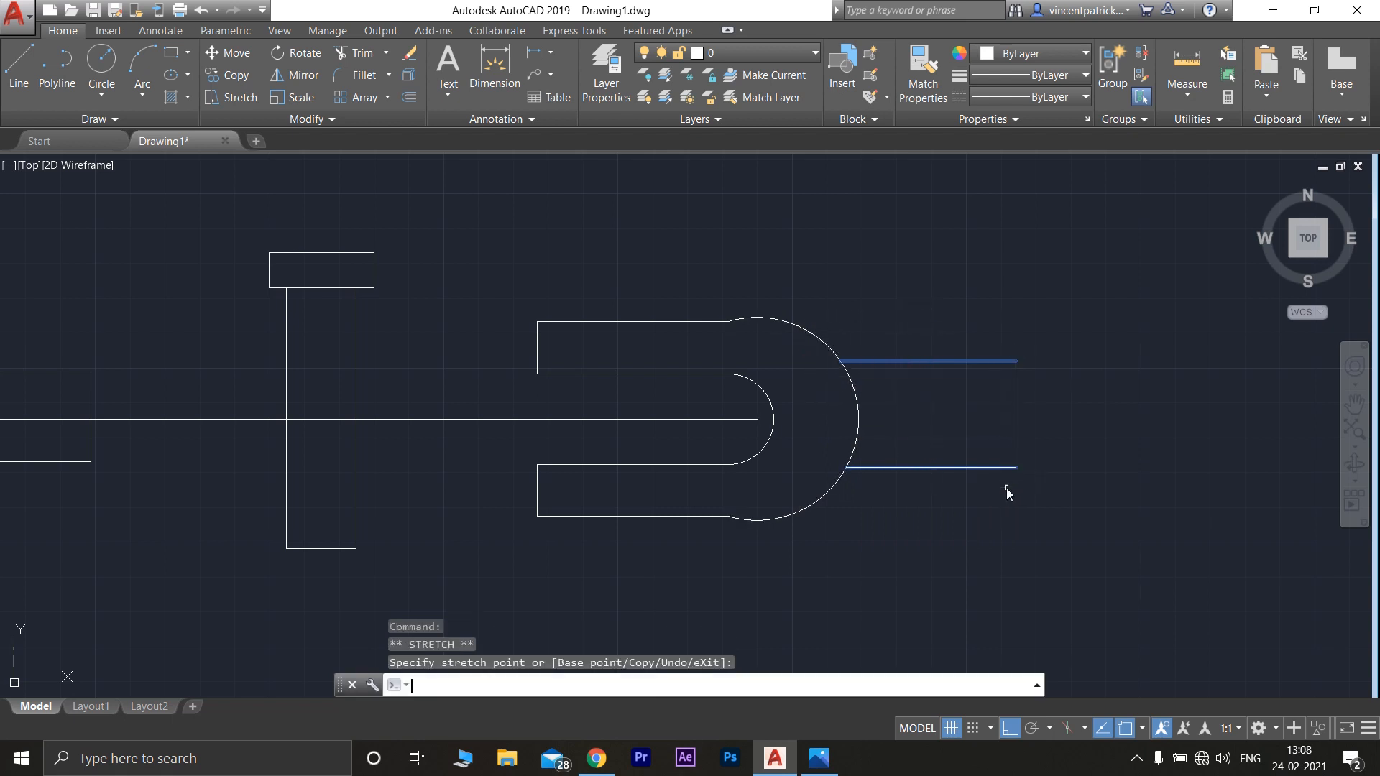
key(Return)
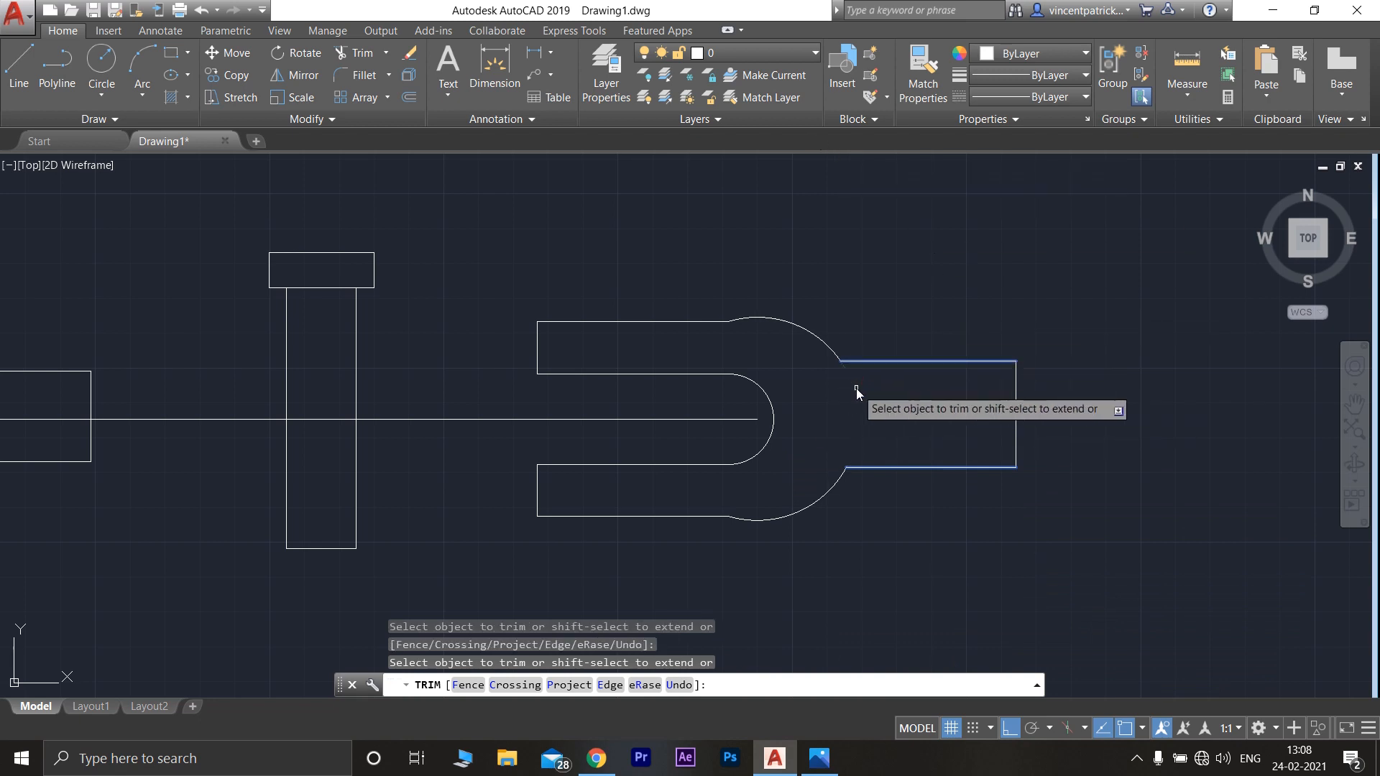
click(857, 389)
key(Return)
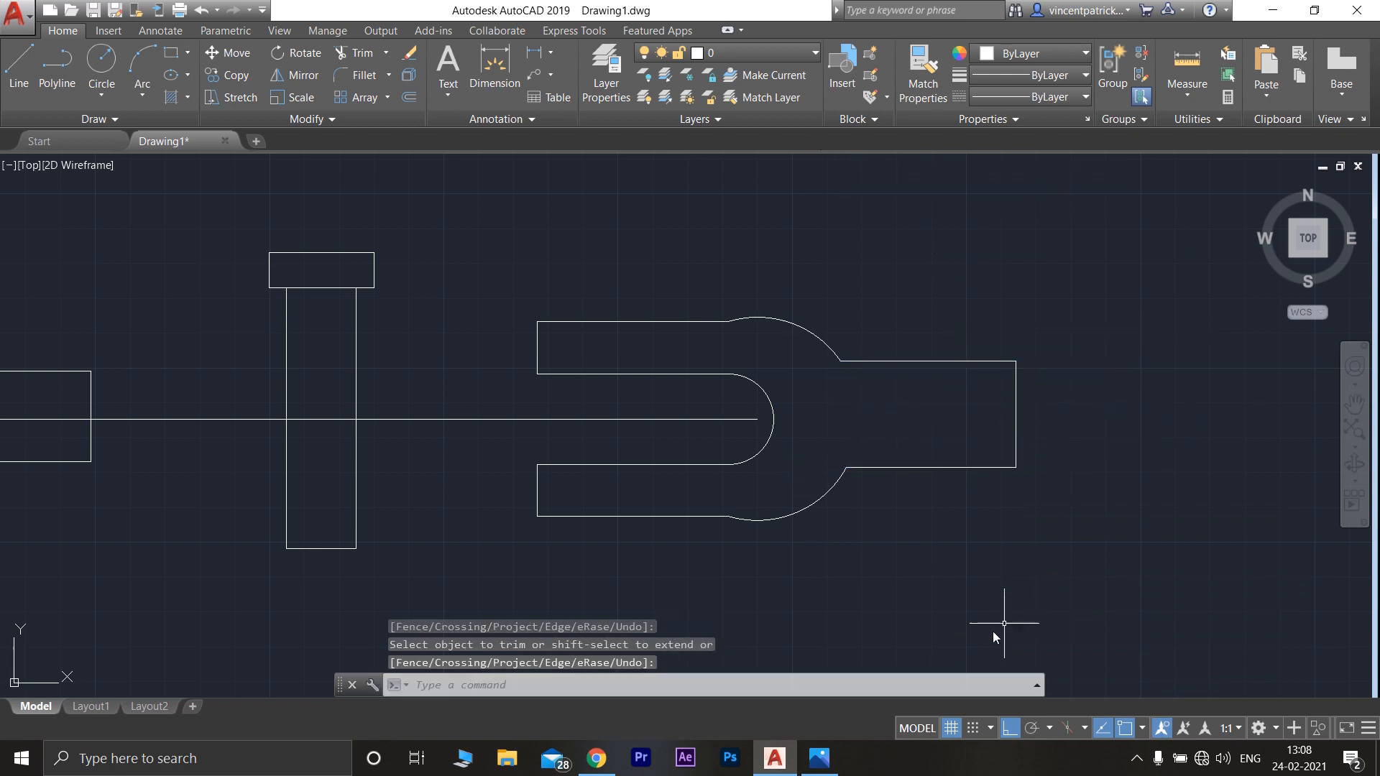
Check the reference picture and fillet the upper junction of the fork's outer arc and the shank line with a radius of 25
click(823, 763)
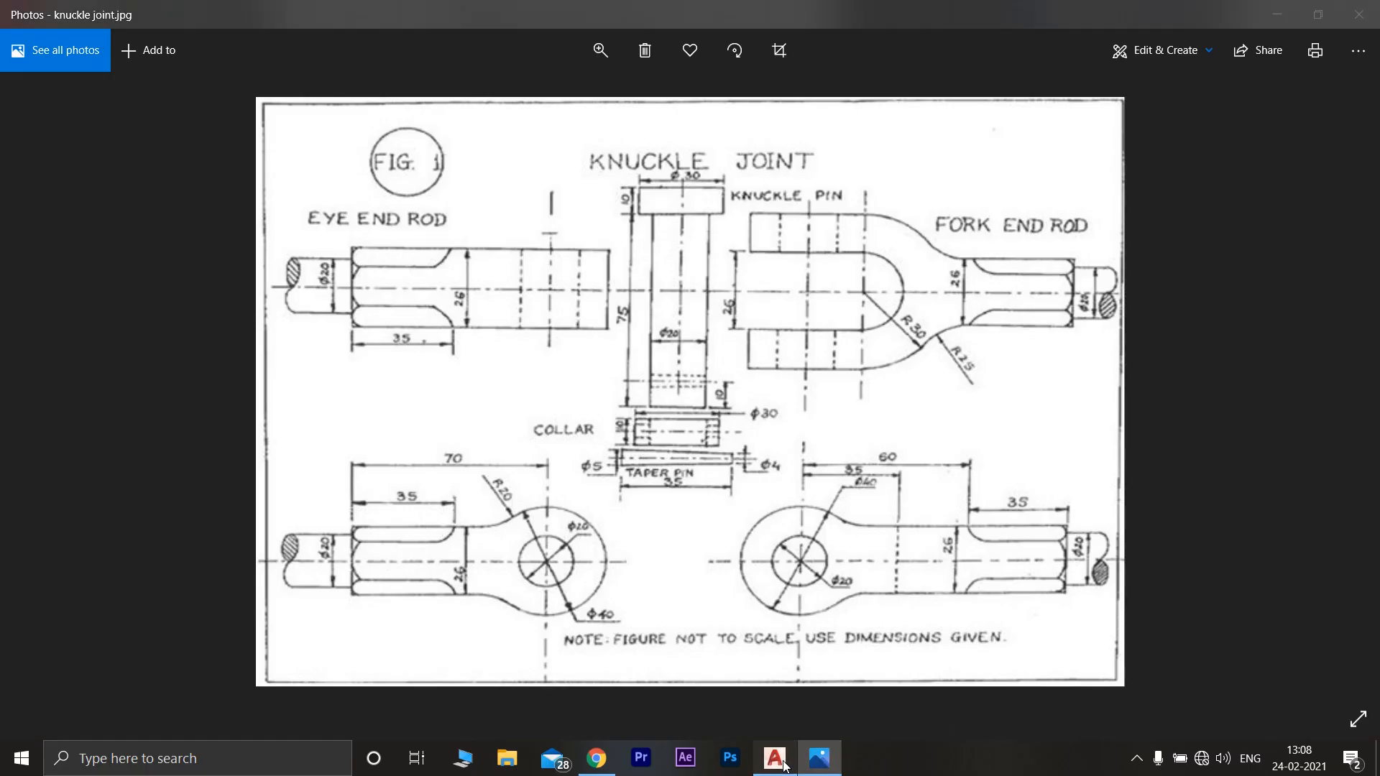
click(818, 764)
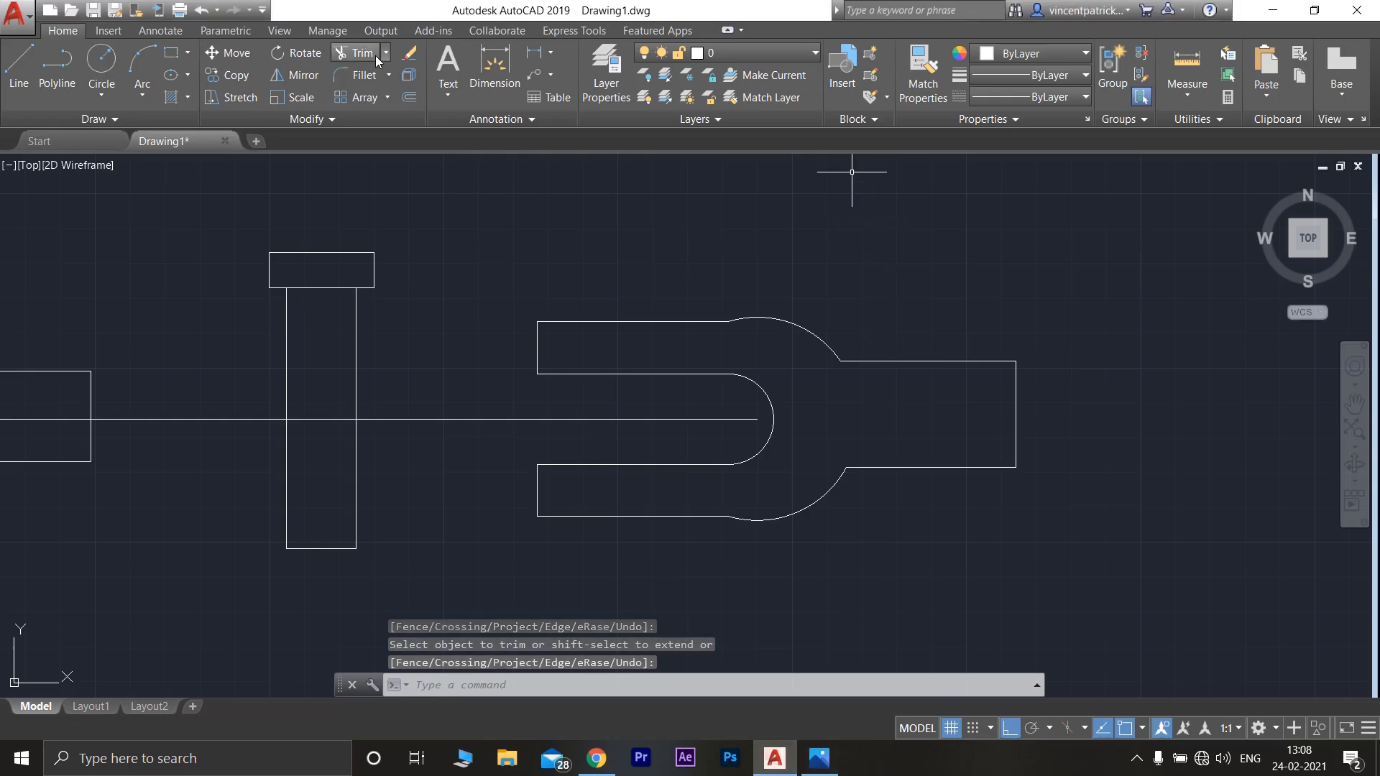
click(365, 75)
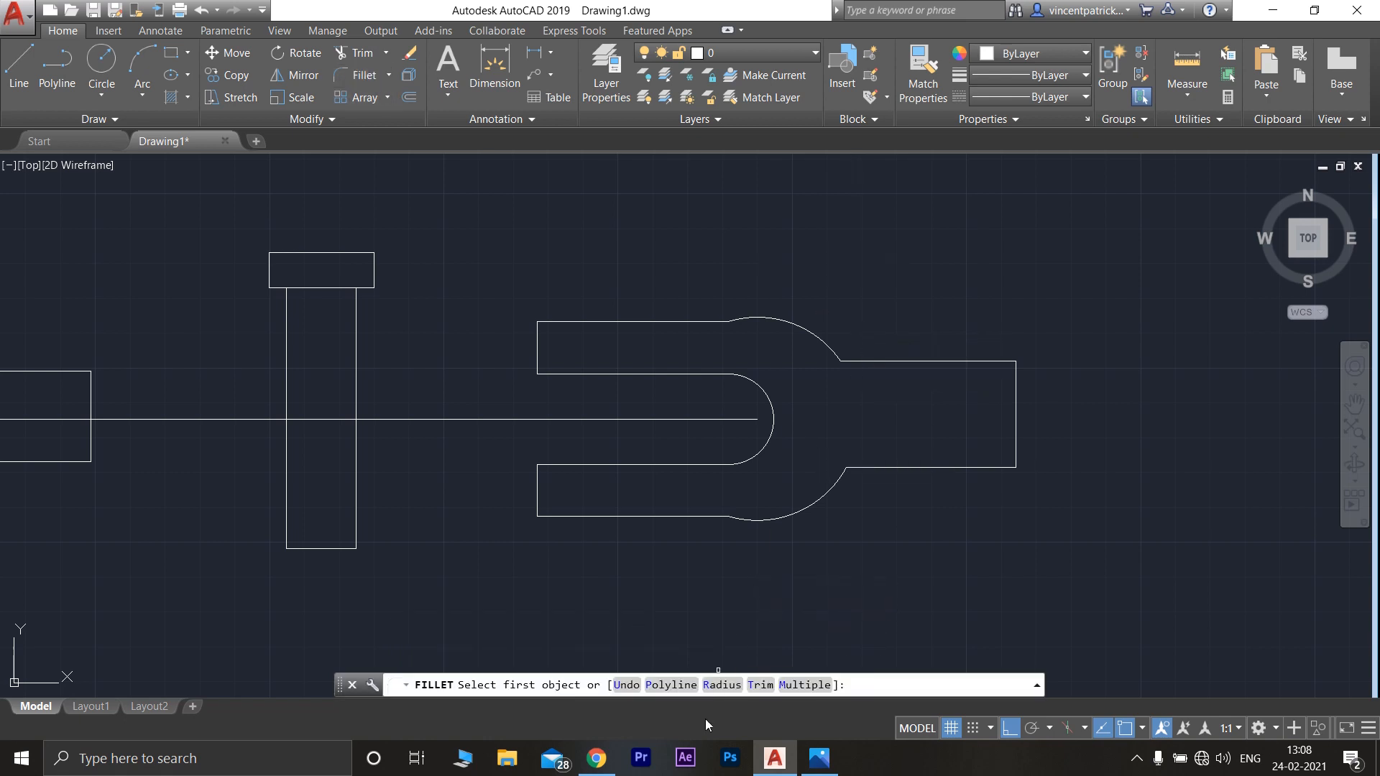
click(722, 685)
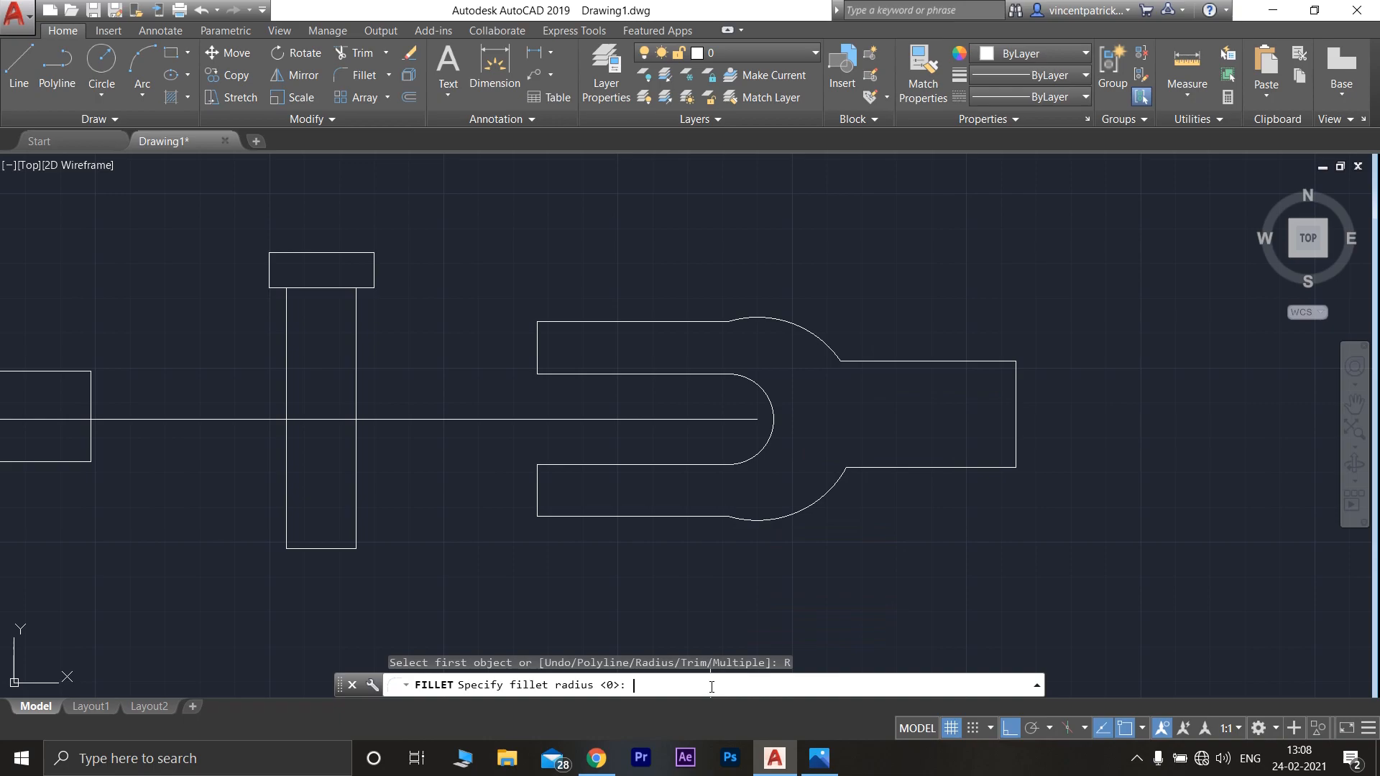
click(819, 758)
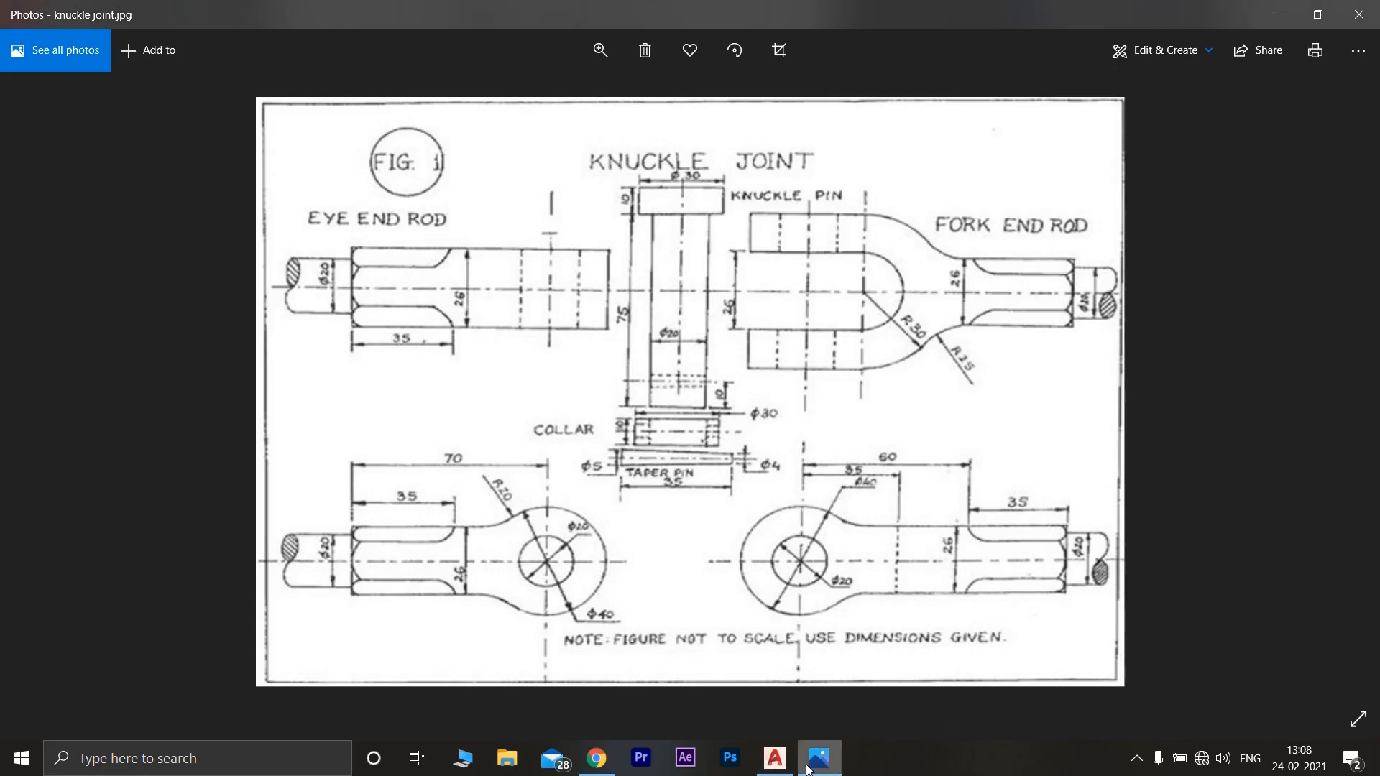
click(774, 761)
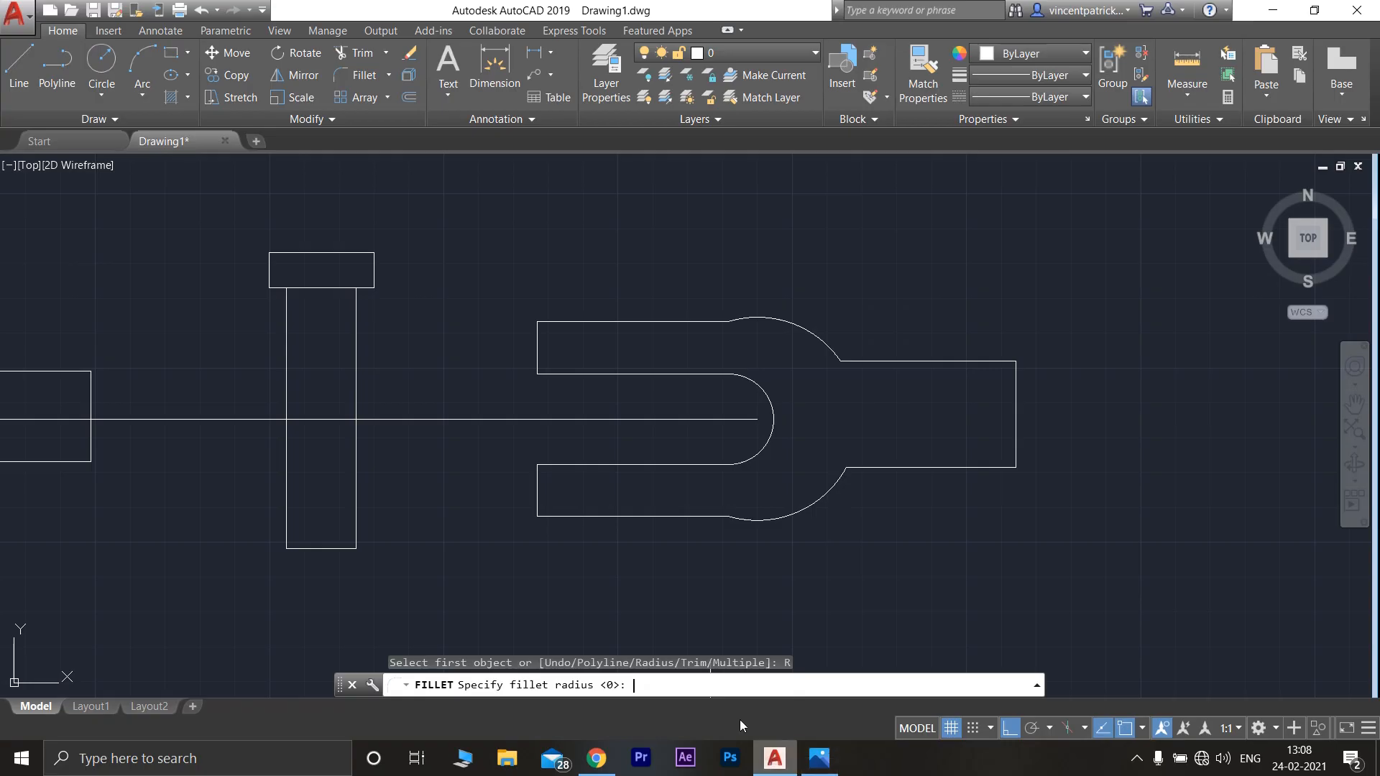
text(25)
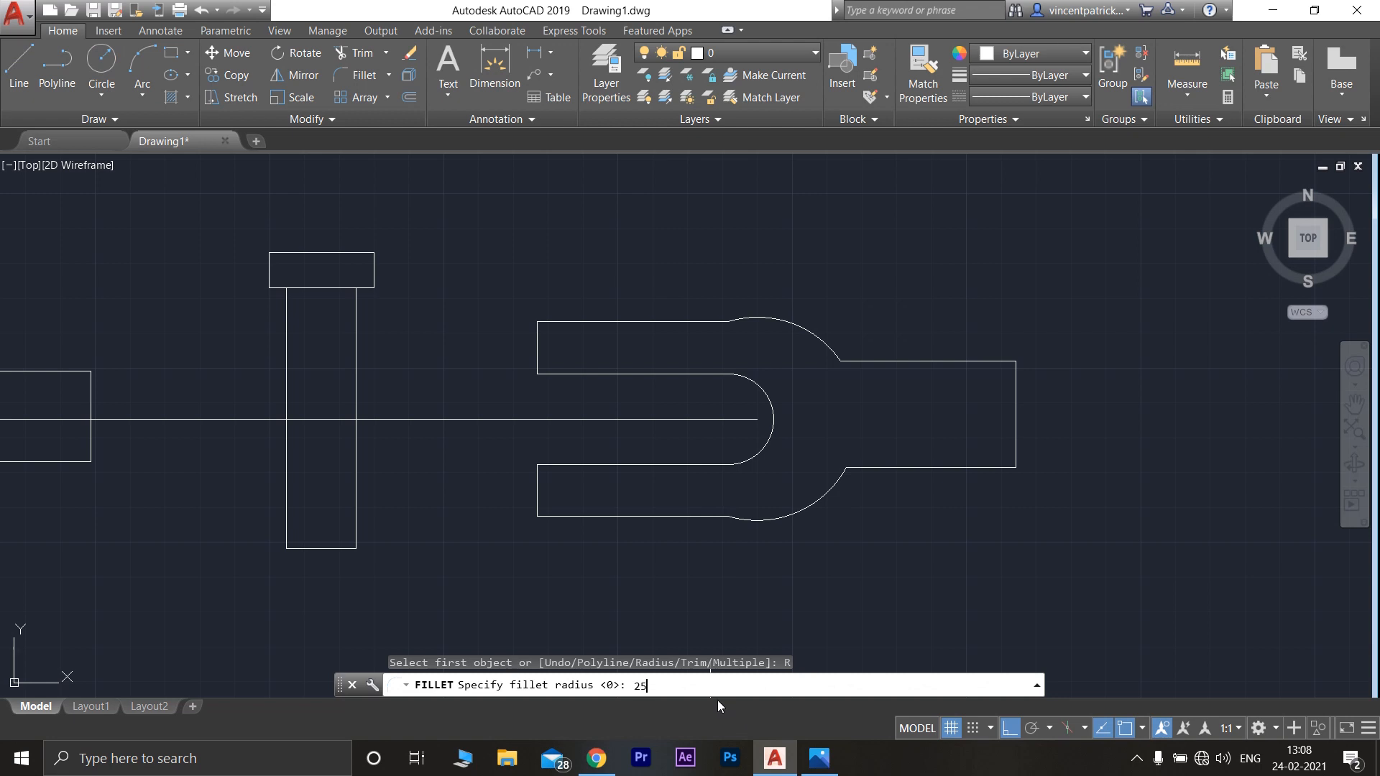
key(Return)
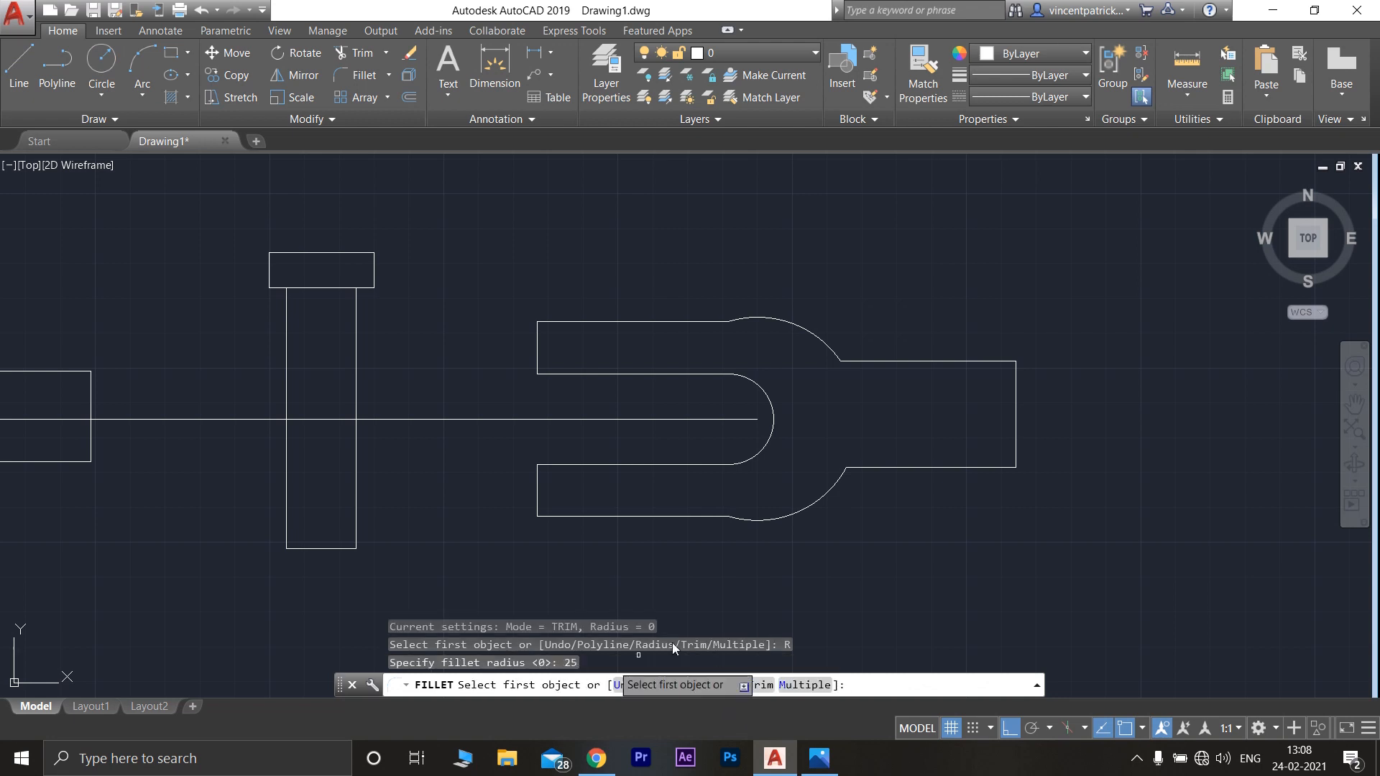
click(848, 363)
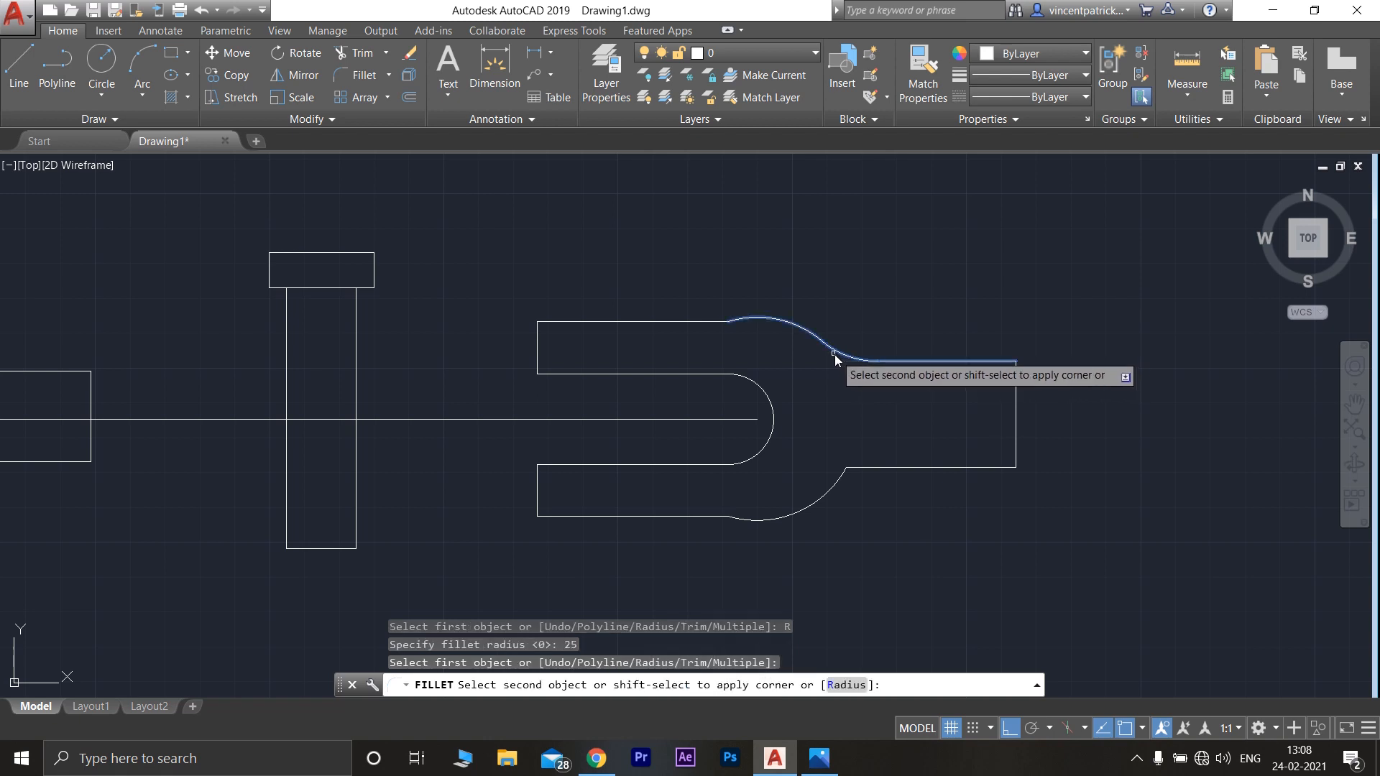
click(832, 354)
Fillet the lower junction of the shank line and the fork's outer arc with a radius of 25
key(Return)
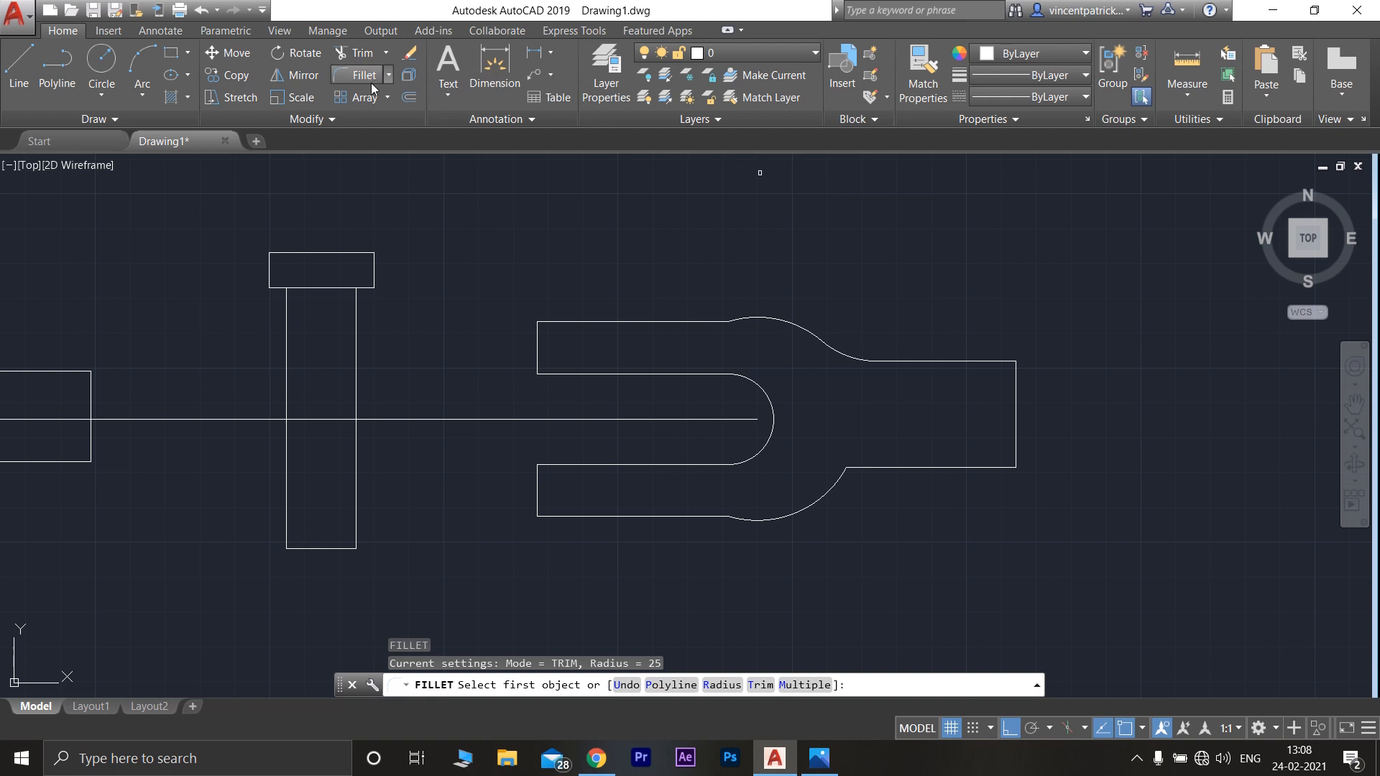
click(722, 685)
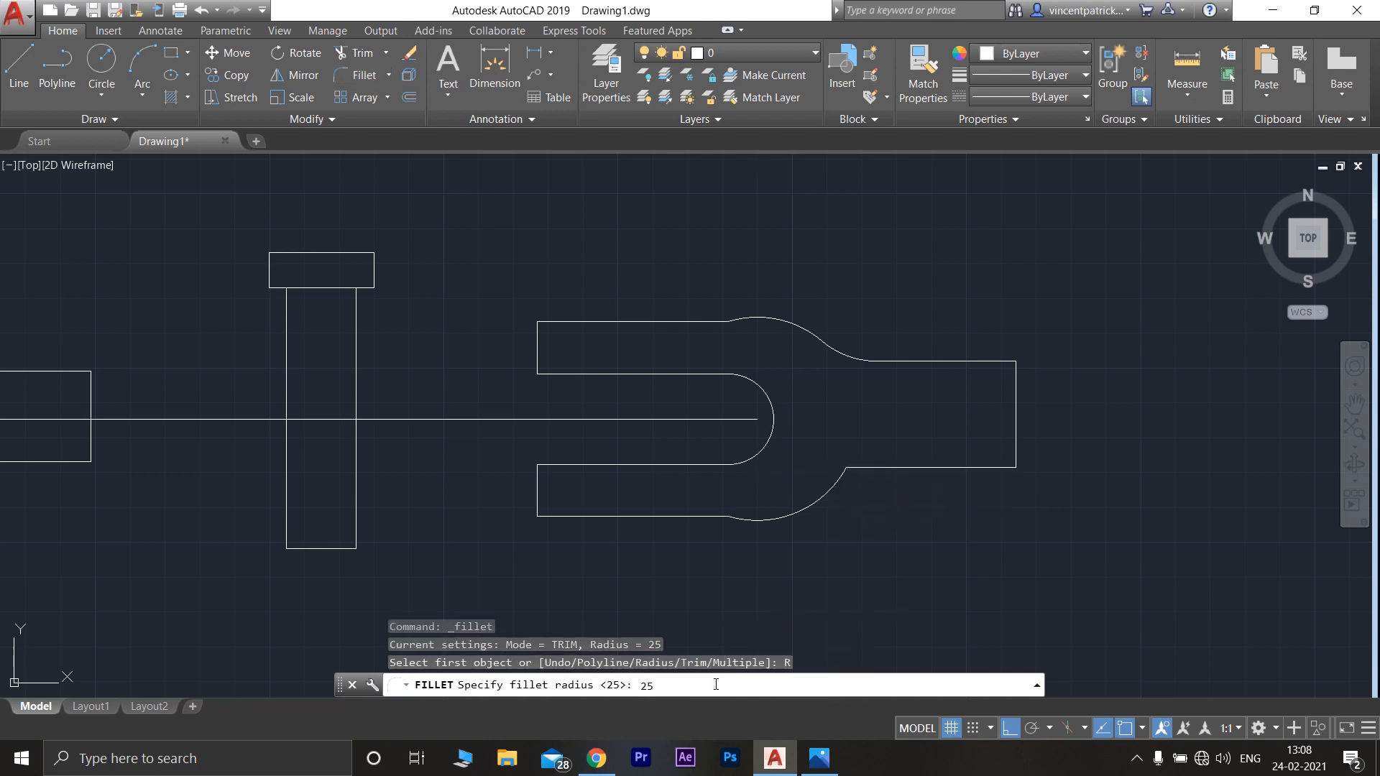
key(Return)
click(875, 468)
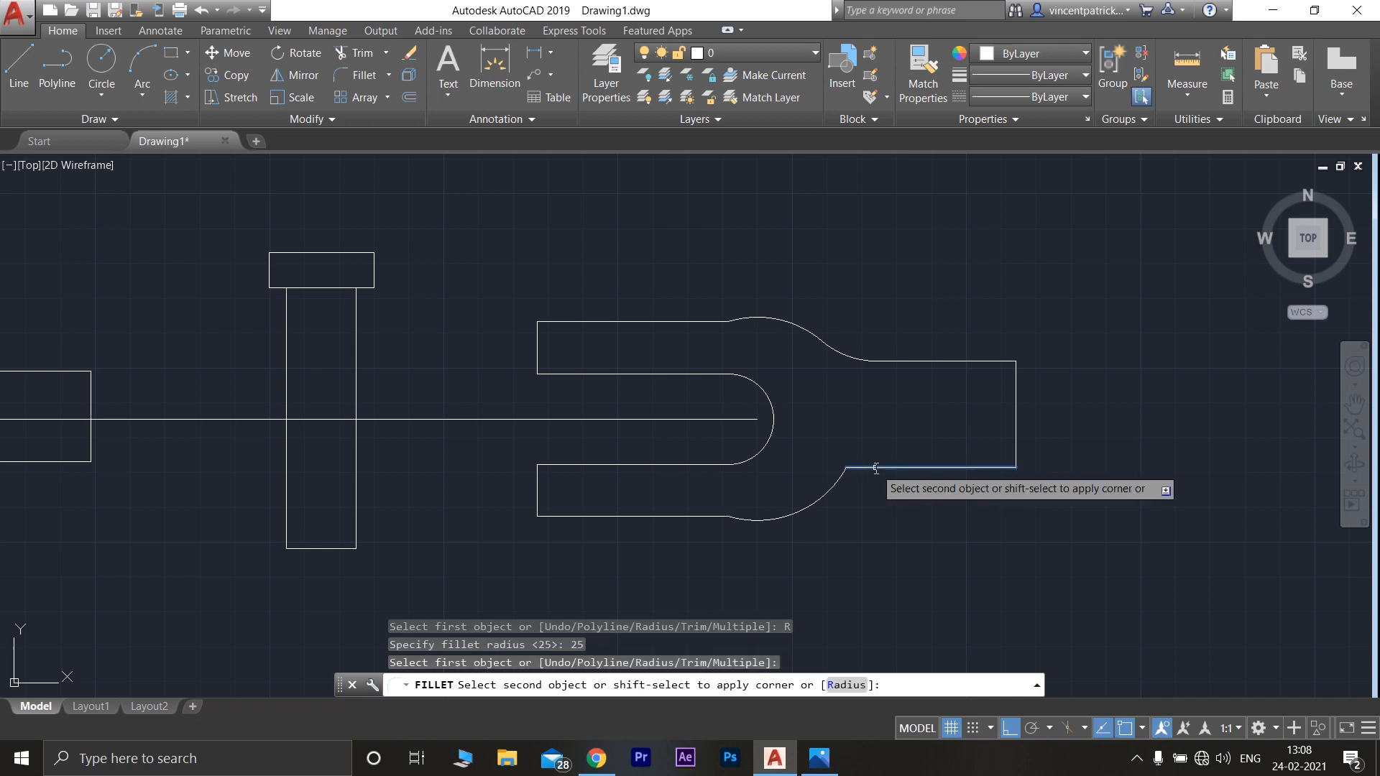
click(844, 473)
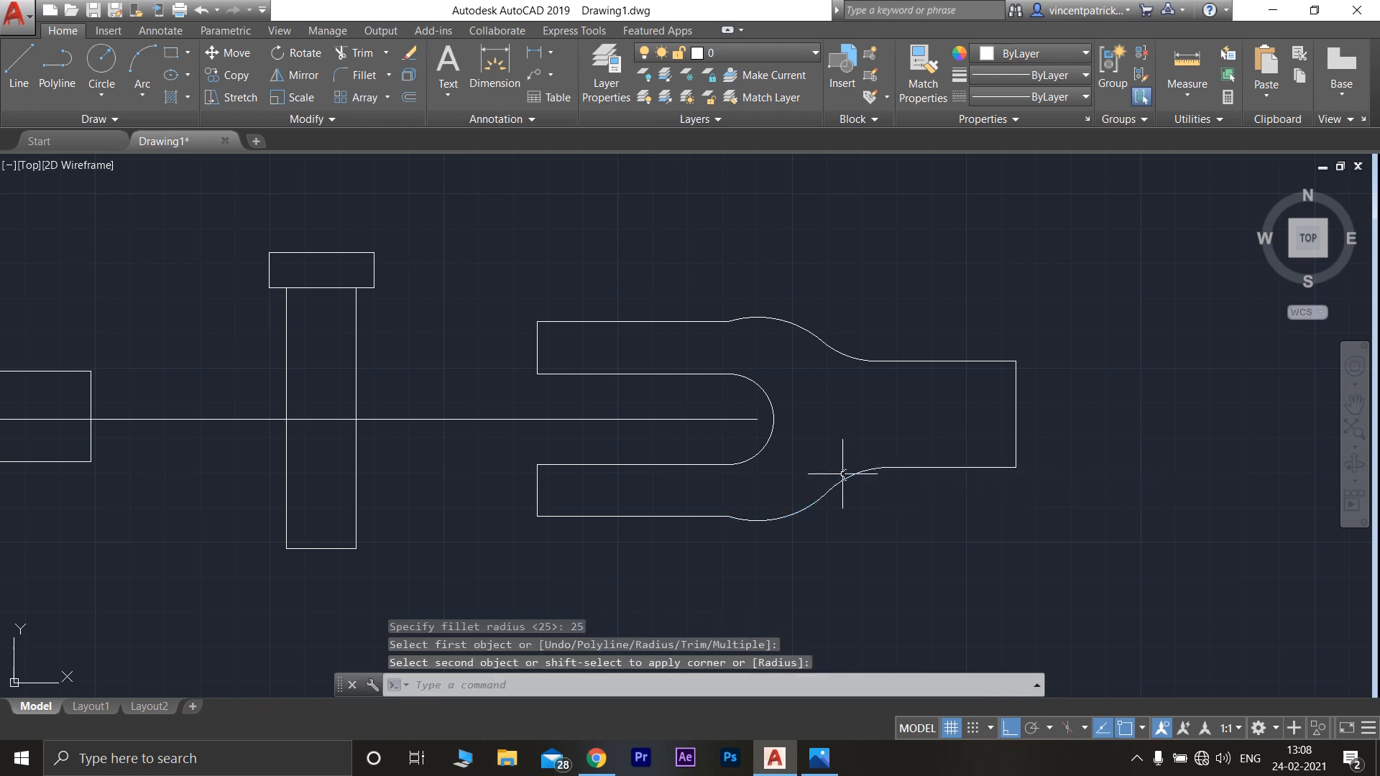
key(Return)
scroll(1054, 455, down, 4)
scroll(1026, 493, up, 2)
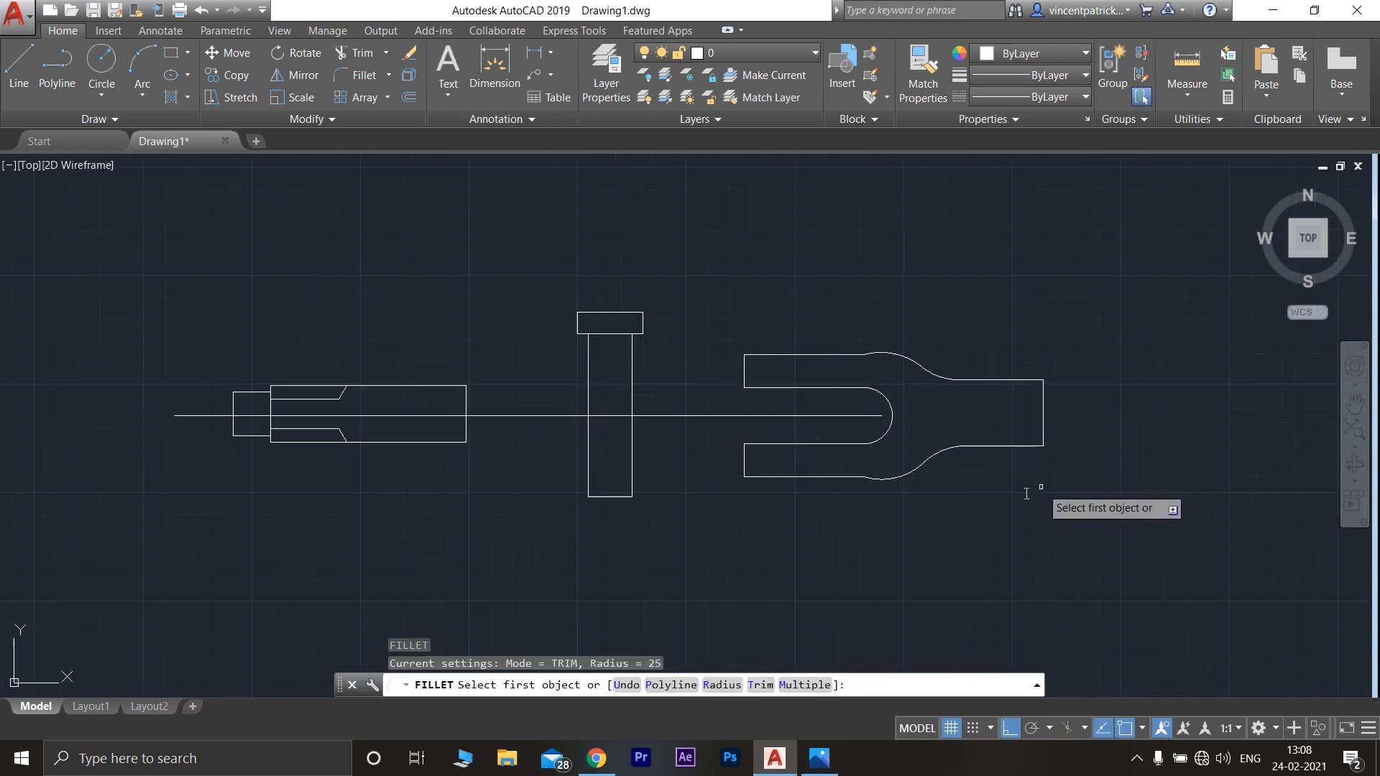
Check the flats on the fork end rod's shank in the reference picture and return to AutoCAD
click(820, 769)
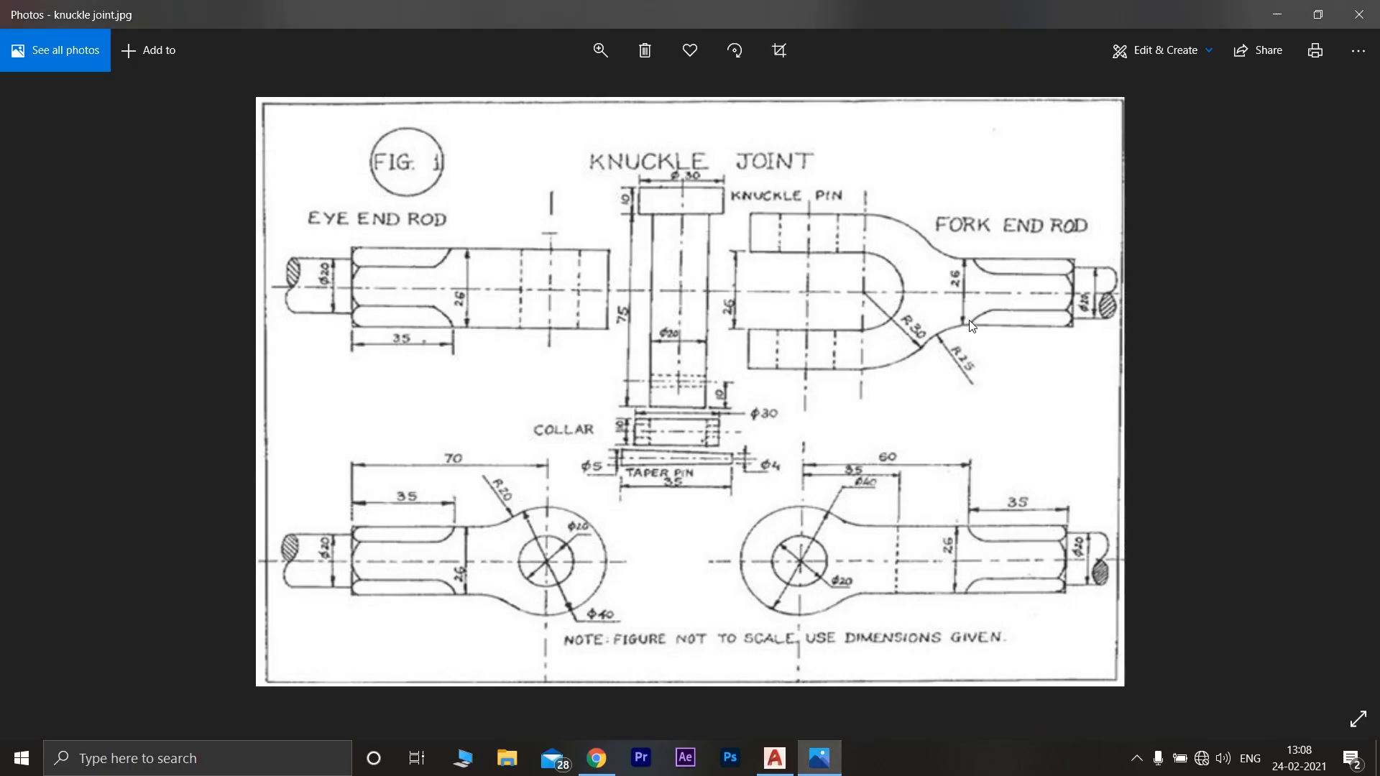
click(781, 764)
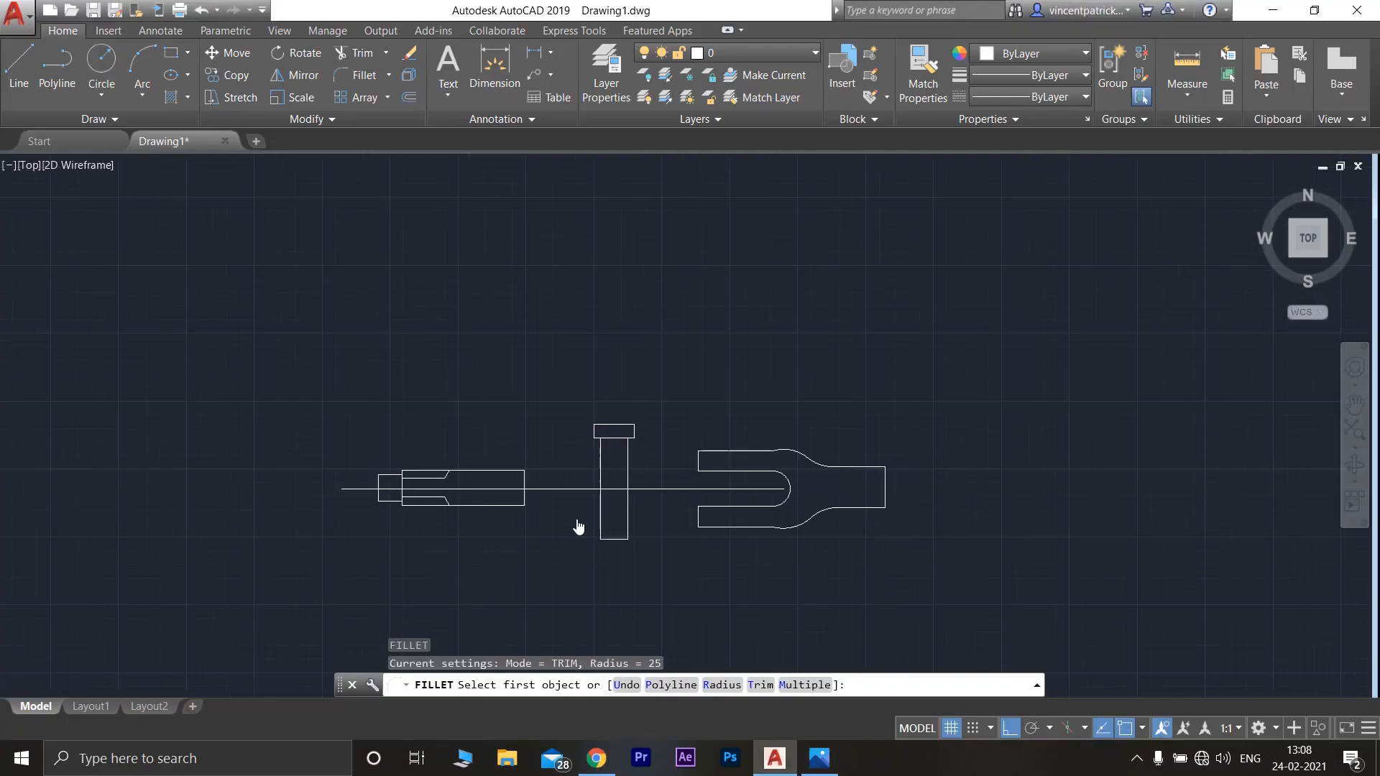
middle_drag(576, 527, 638, 647)
scroll(549, 472, up, 2)
click(19, 71)
click(981, 521)
middle_drag(1027, 527, 496, 308)
scroll(709, 508, up, 2)
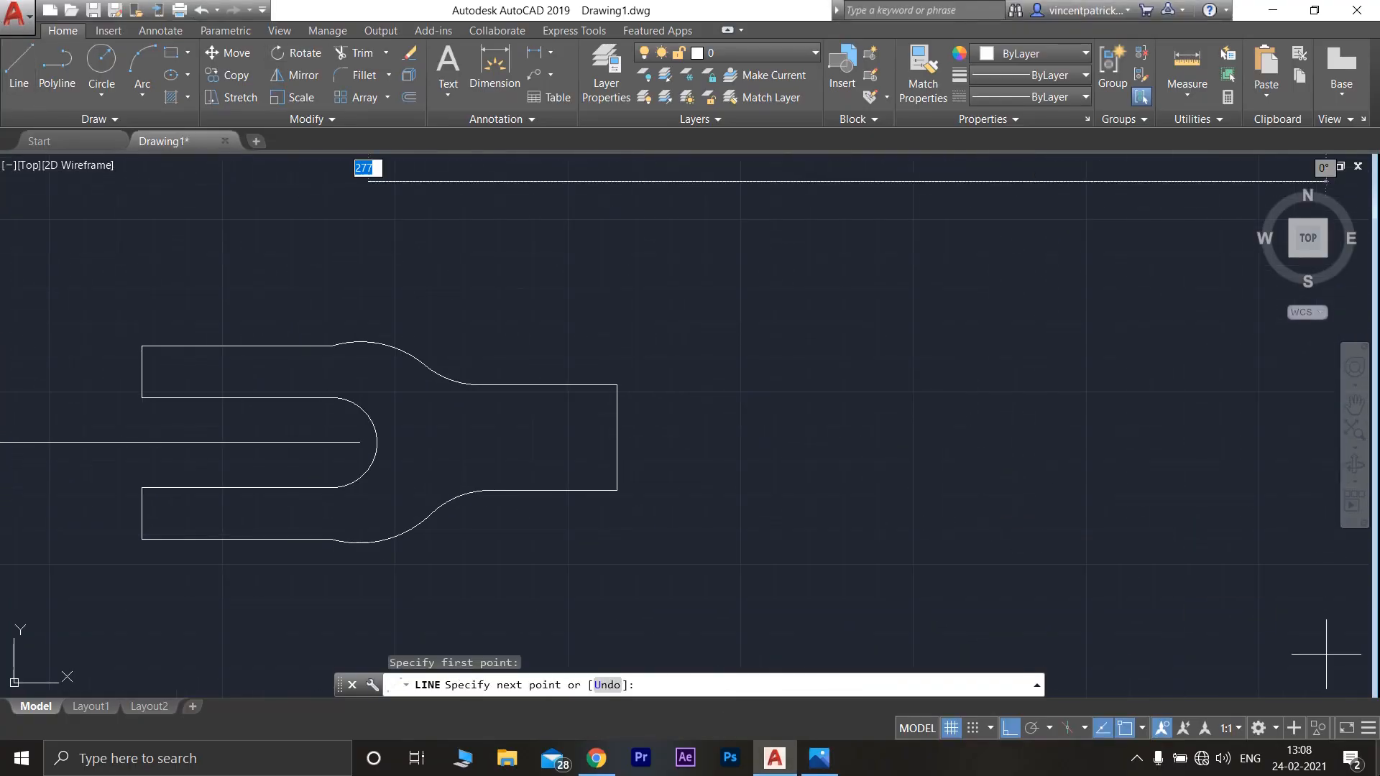
key(Escape)
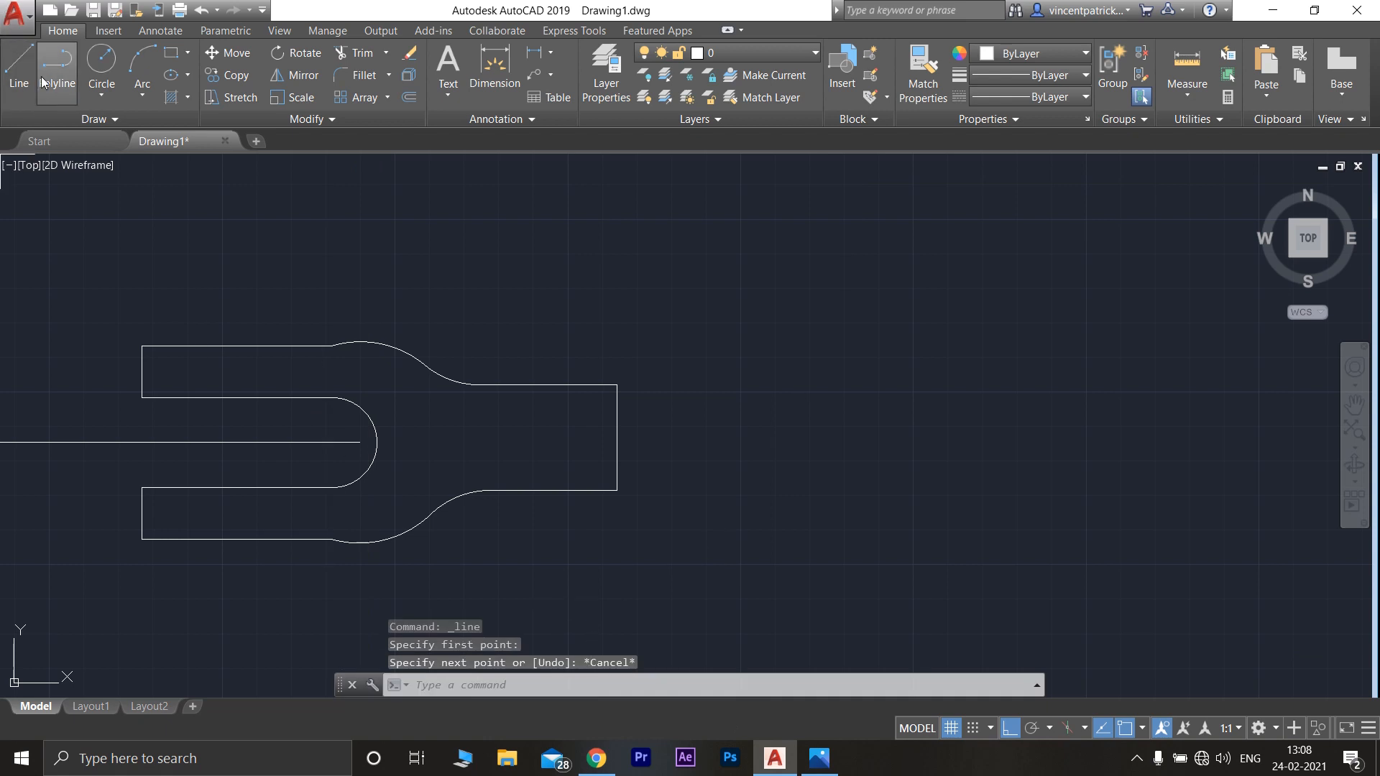
Draw the shank's upper flat: 35 back along the upper edge from its end corner, a diagonal inward with ortho off, and a horizontal line to the end
click(19, 70)
scroll(611, 417, up, 4)
middle_drag(566, 402, 761, 422)
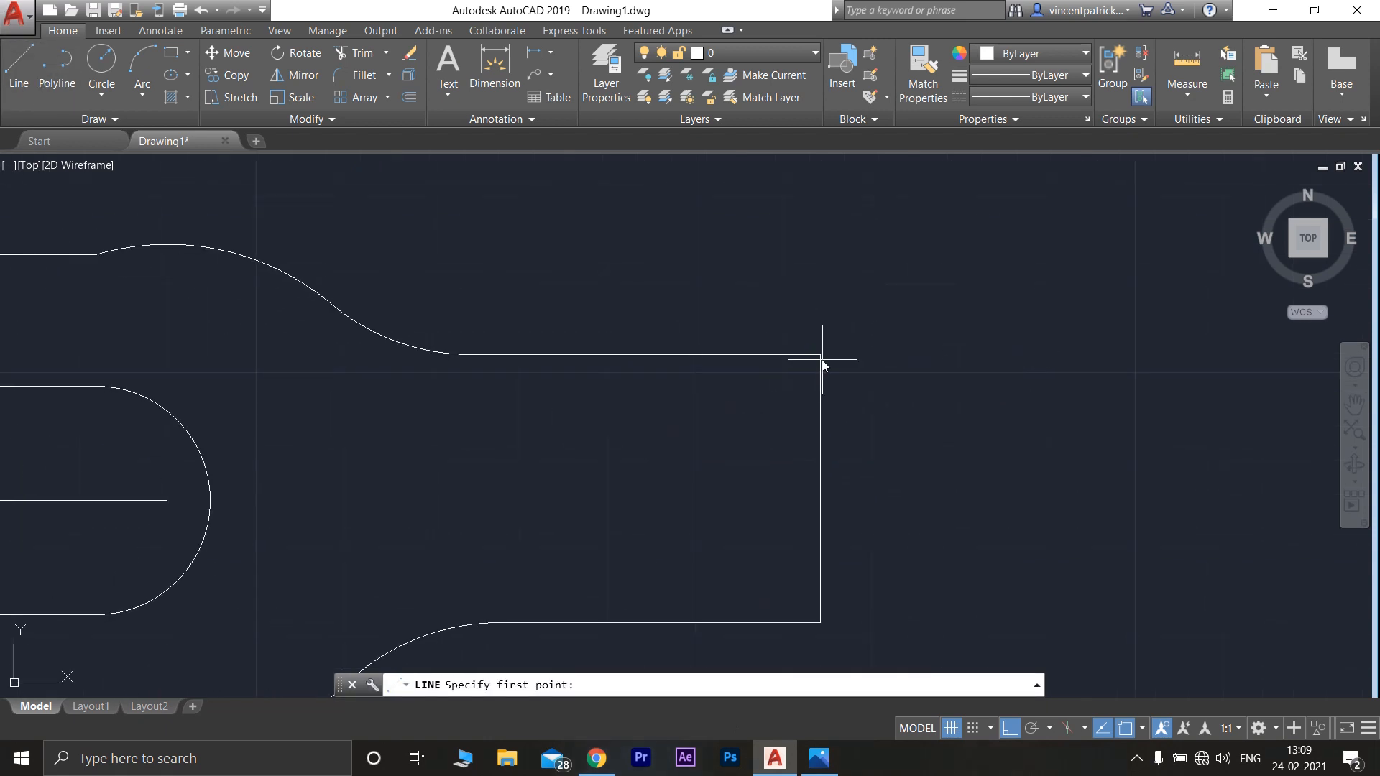
click(819, 357)
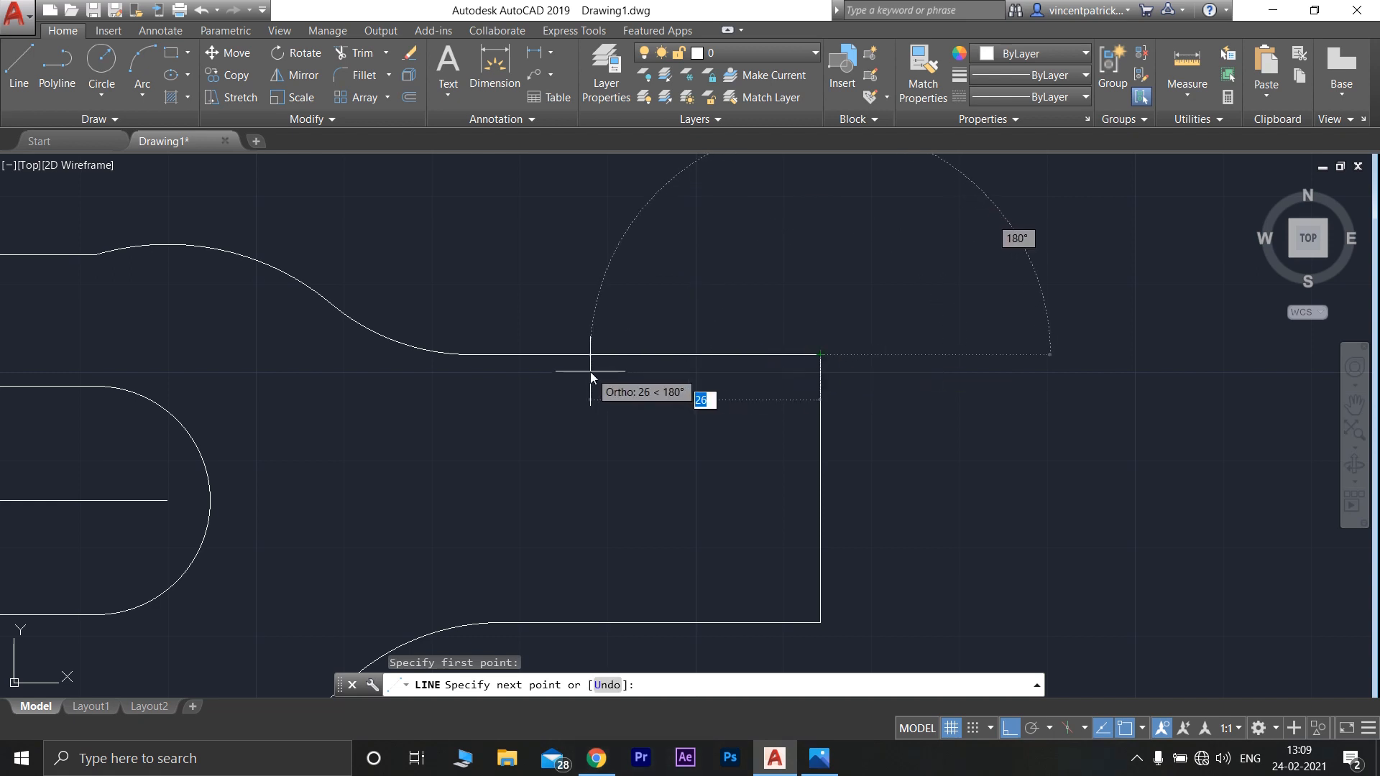
text(35)
key(Return)
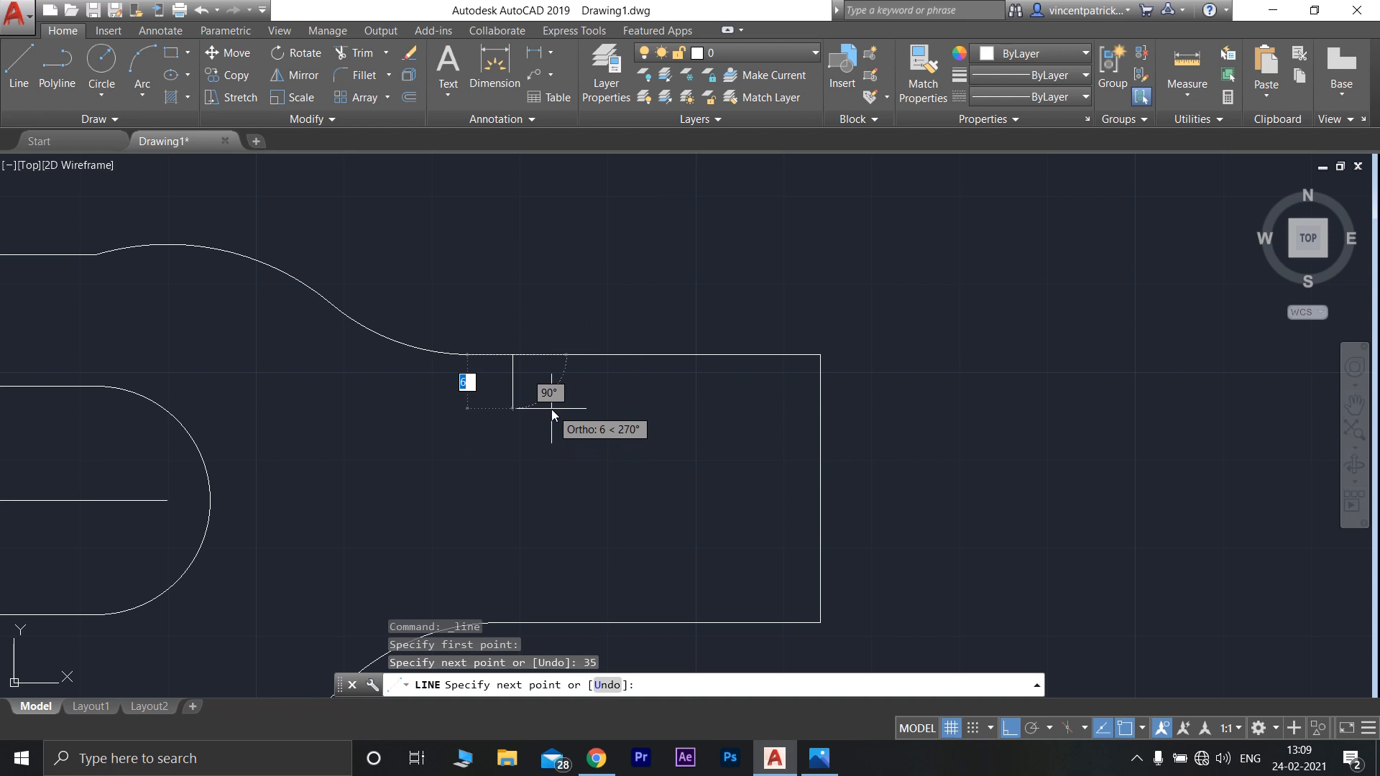
click(1011, 729)
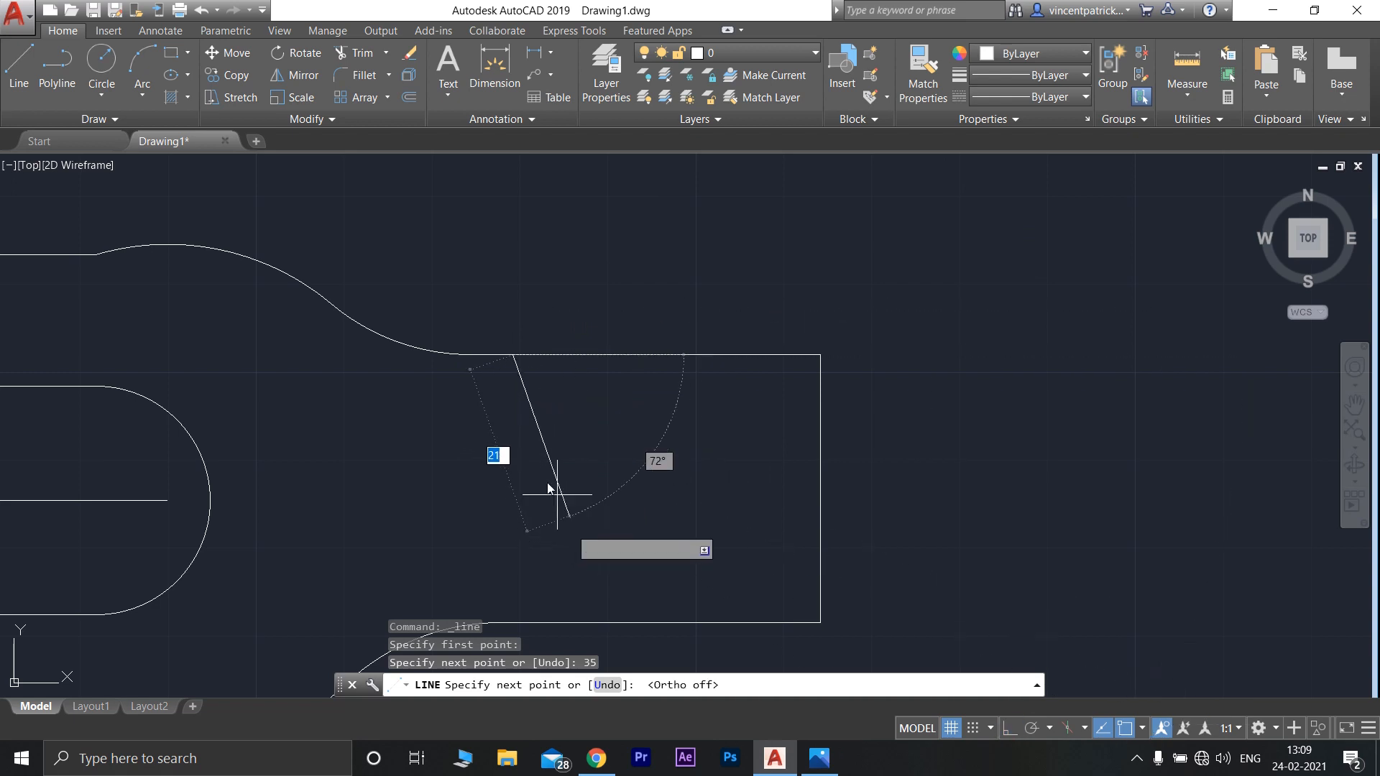
click(558, 402)
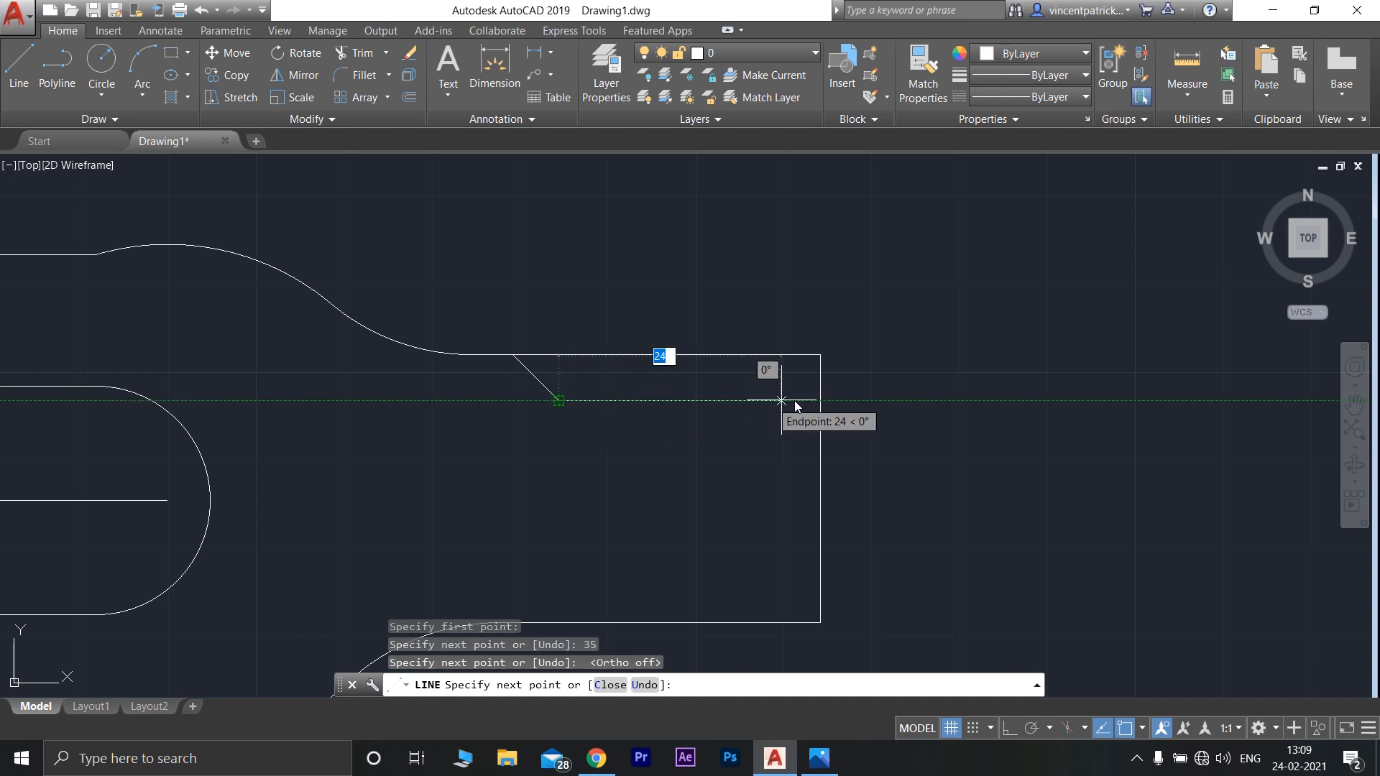
click(820, 401)
key(Return)
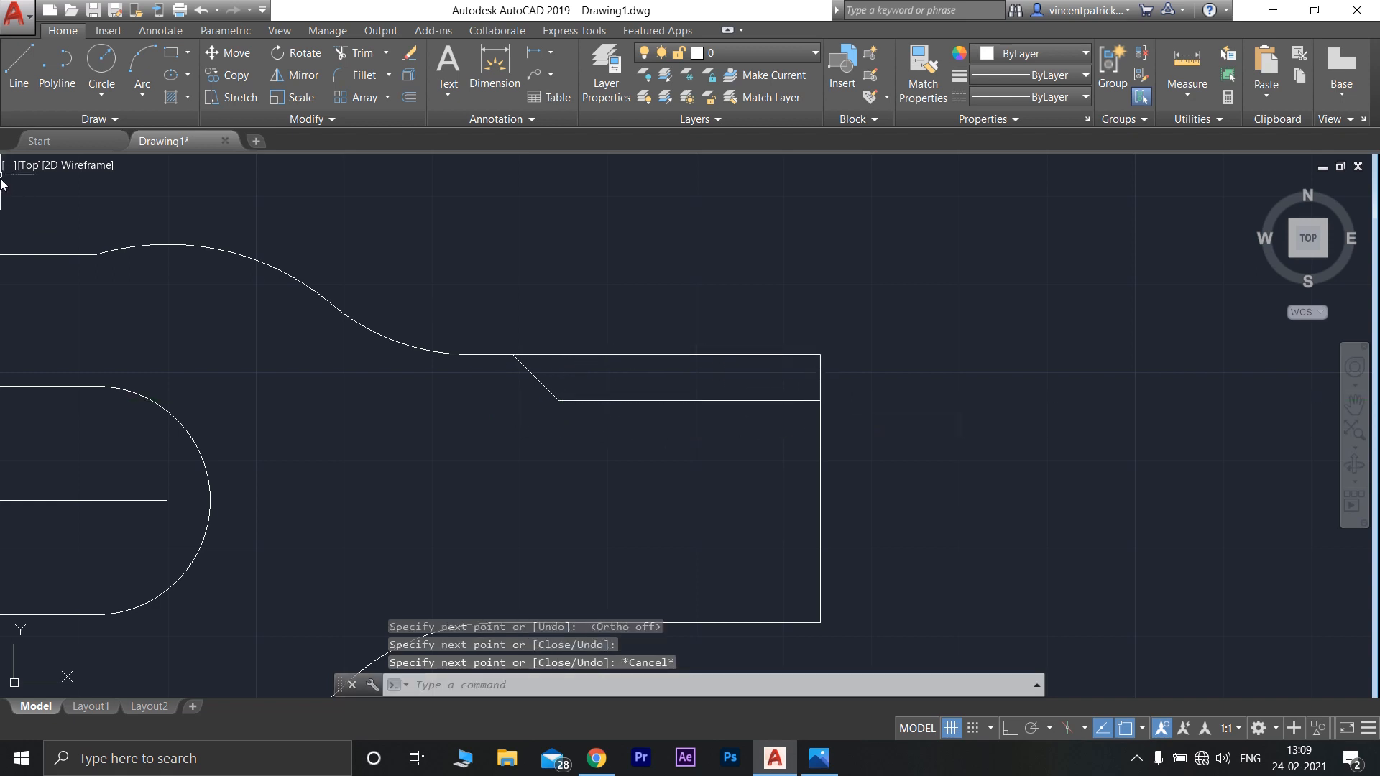
Draw the shank's lower flat: 35 back along the lower edge from its end corner, a short diagonal inward, and a horizontal line to the end
click(19, 69)
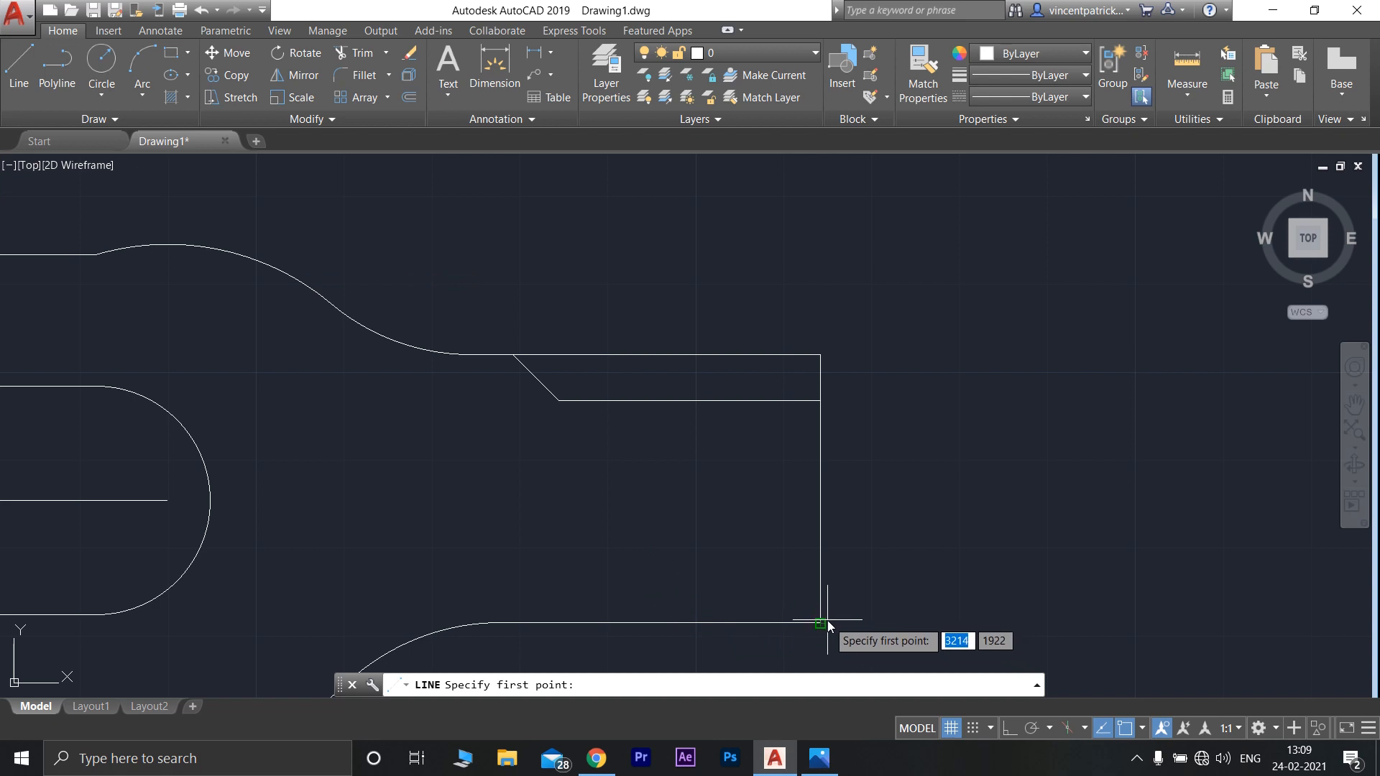
click(820, 623)
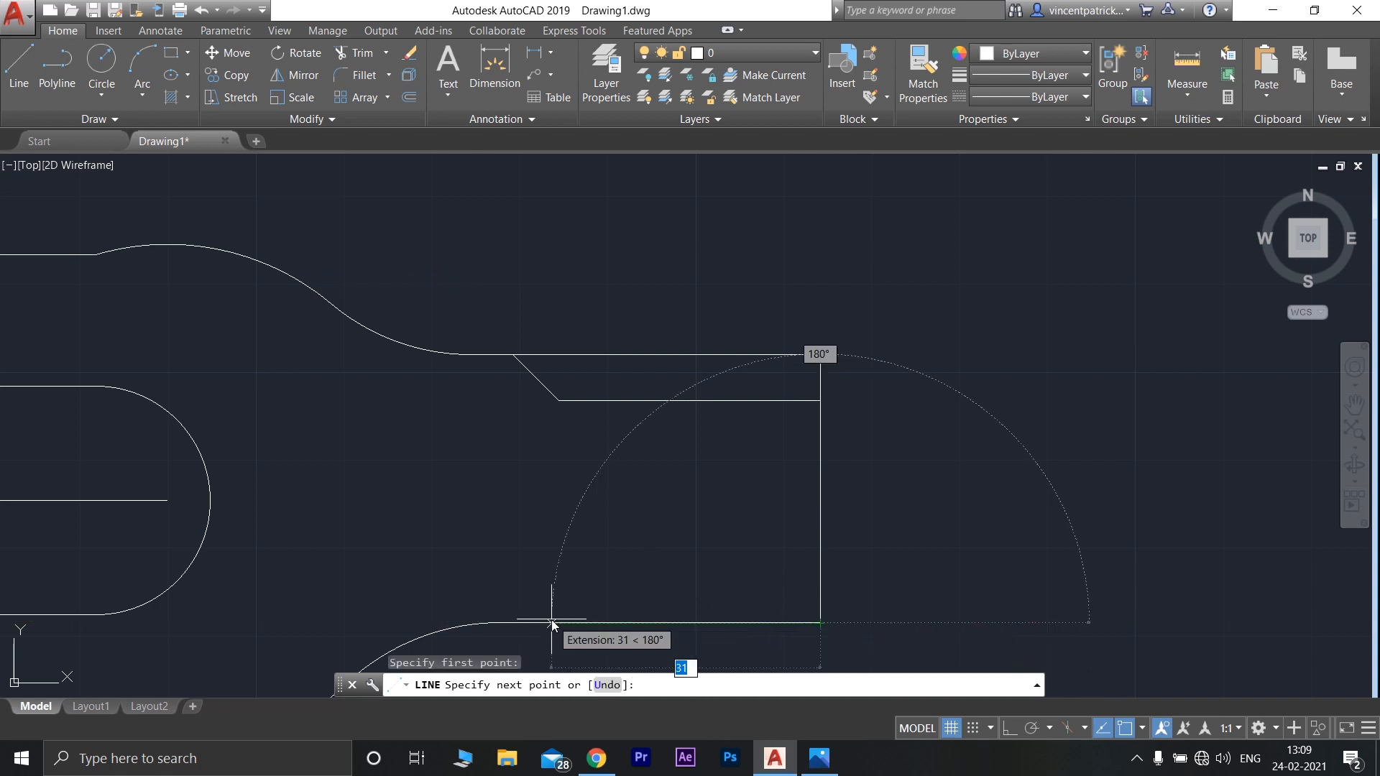
text(3)
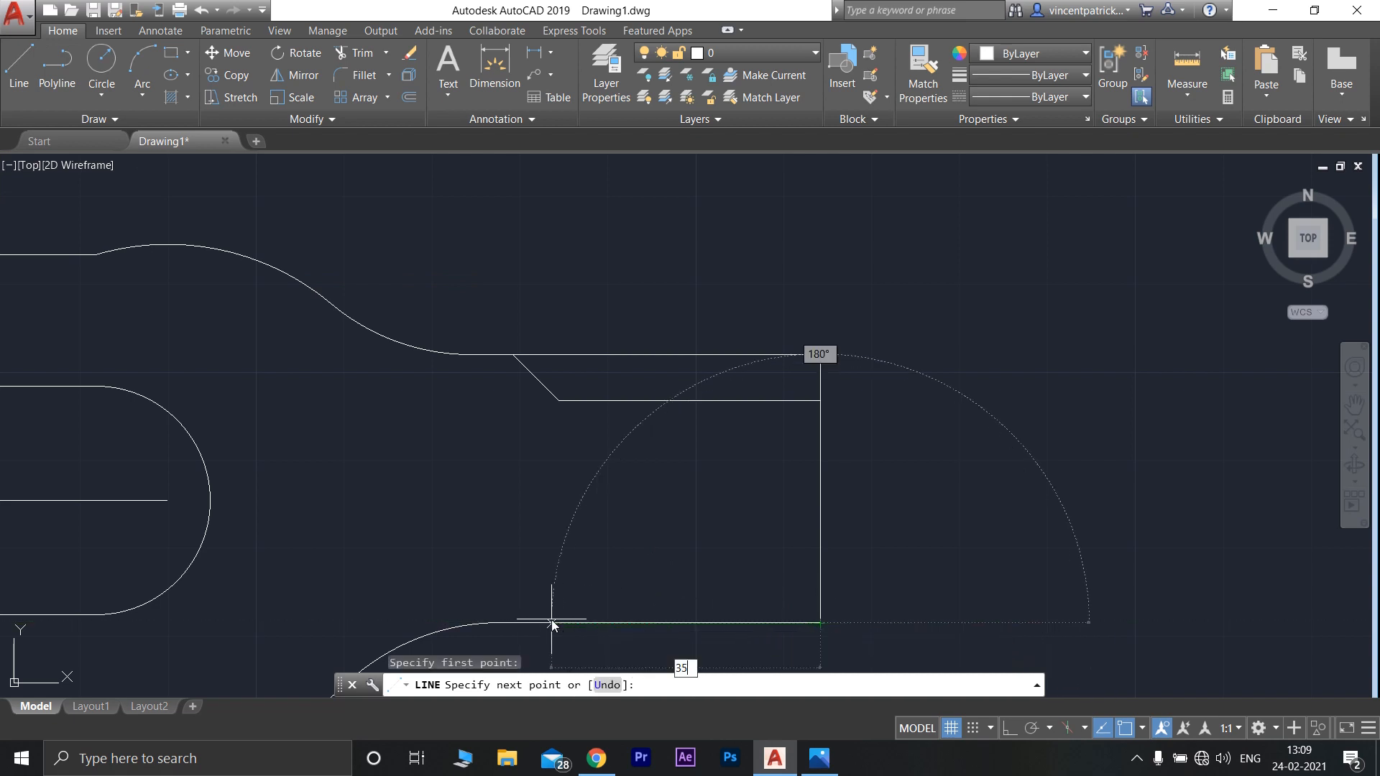
key(Return)
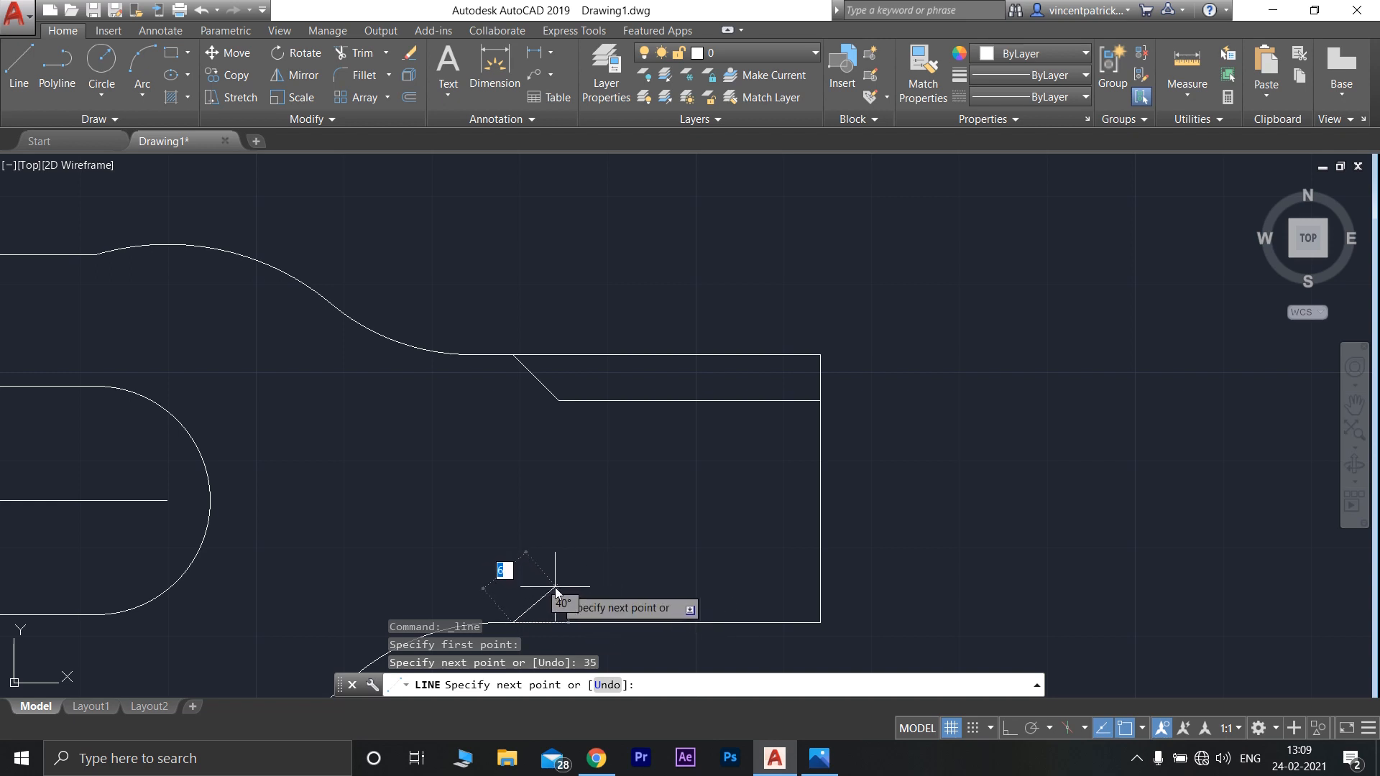
click(551, 585)
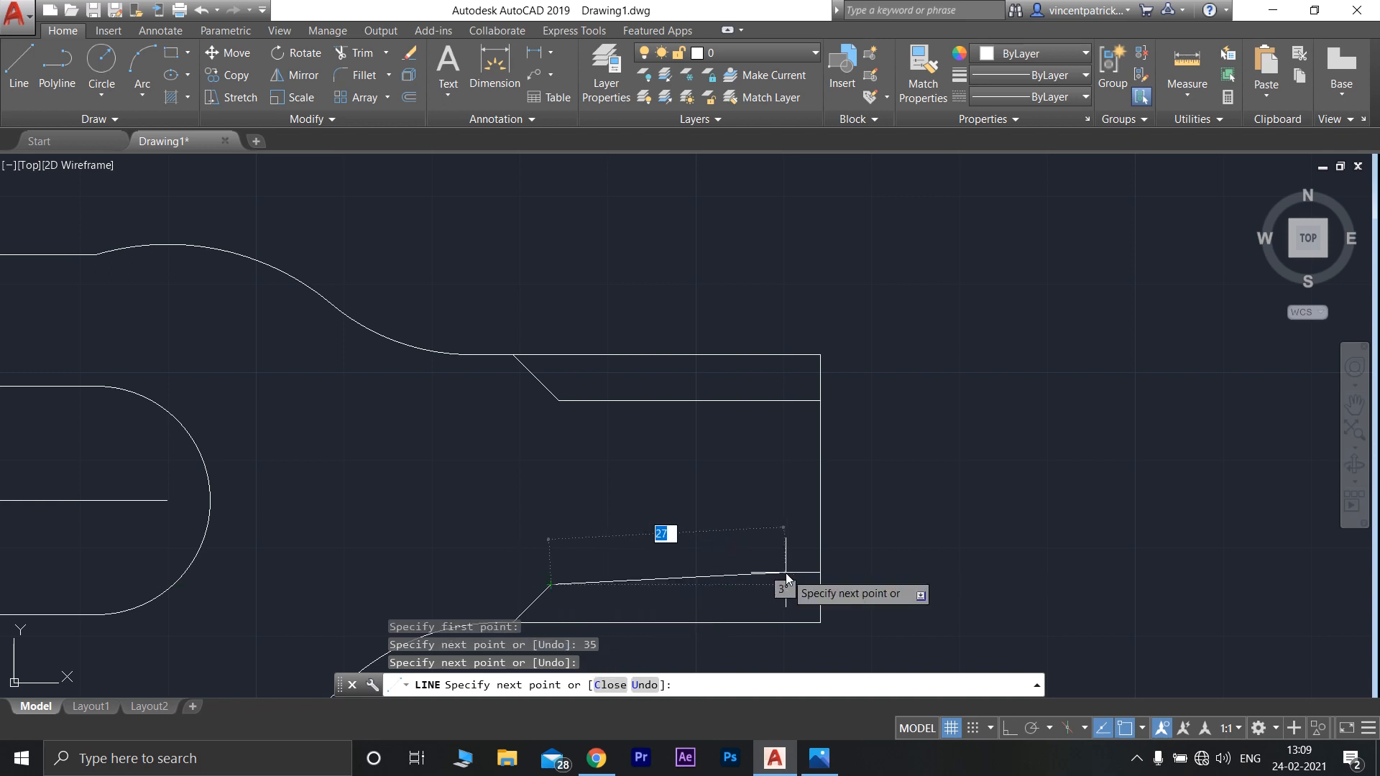
click(820, 584)
key(Escape)
scroll(976, 546, down, 4)
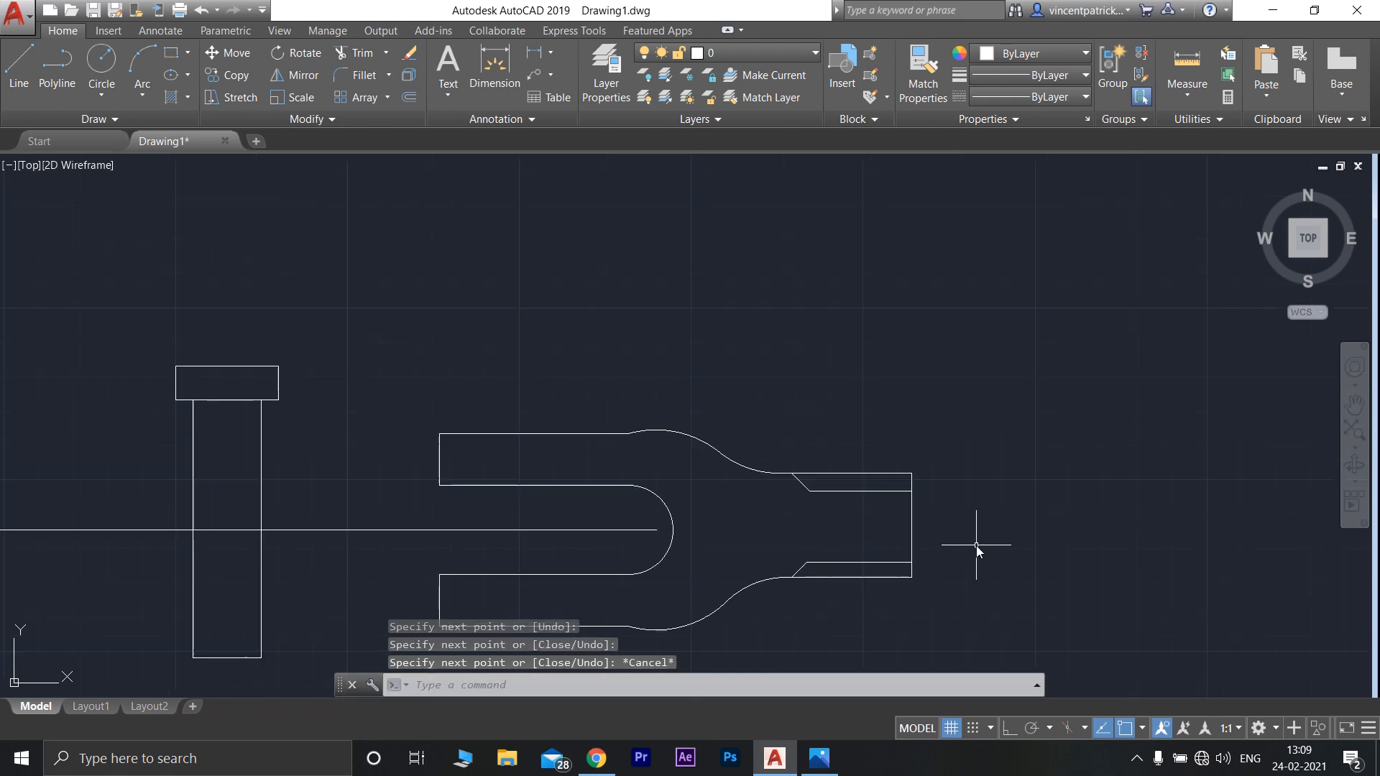
middle_drag(1004, 563, 1126, 471)
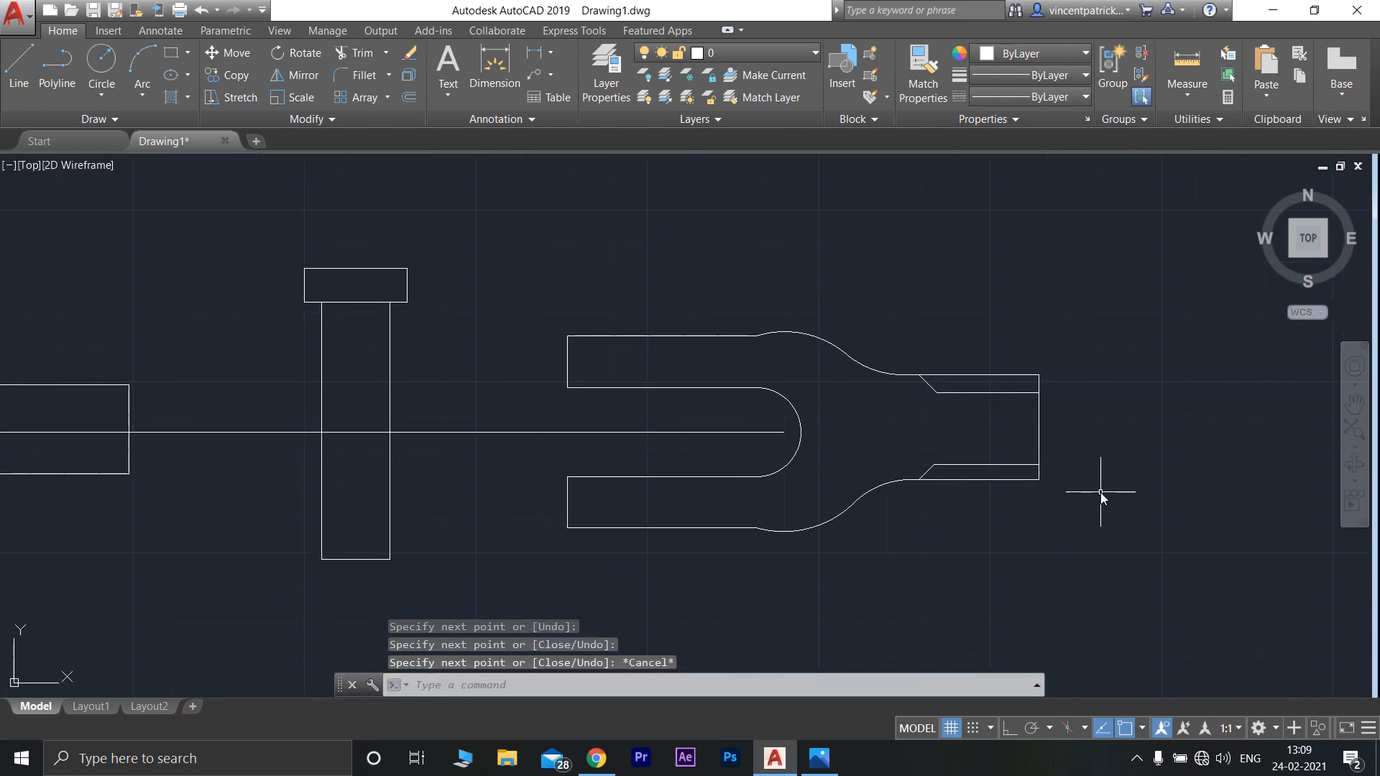
Consult the knuckle joint reference picture, return to AutoCAD, and delete the two overlapping horizontal centre lines running through the parts
click(837, 756)
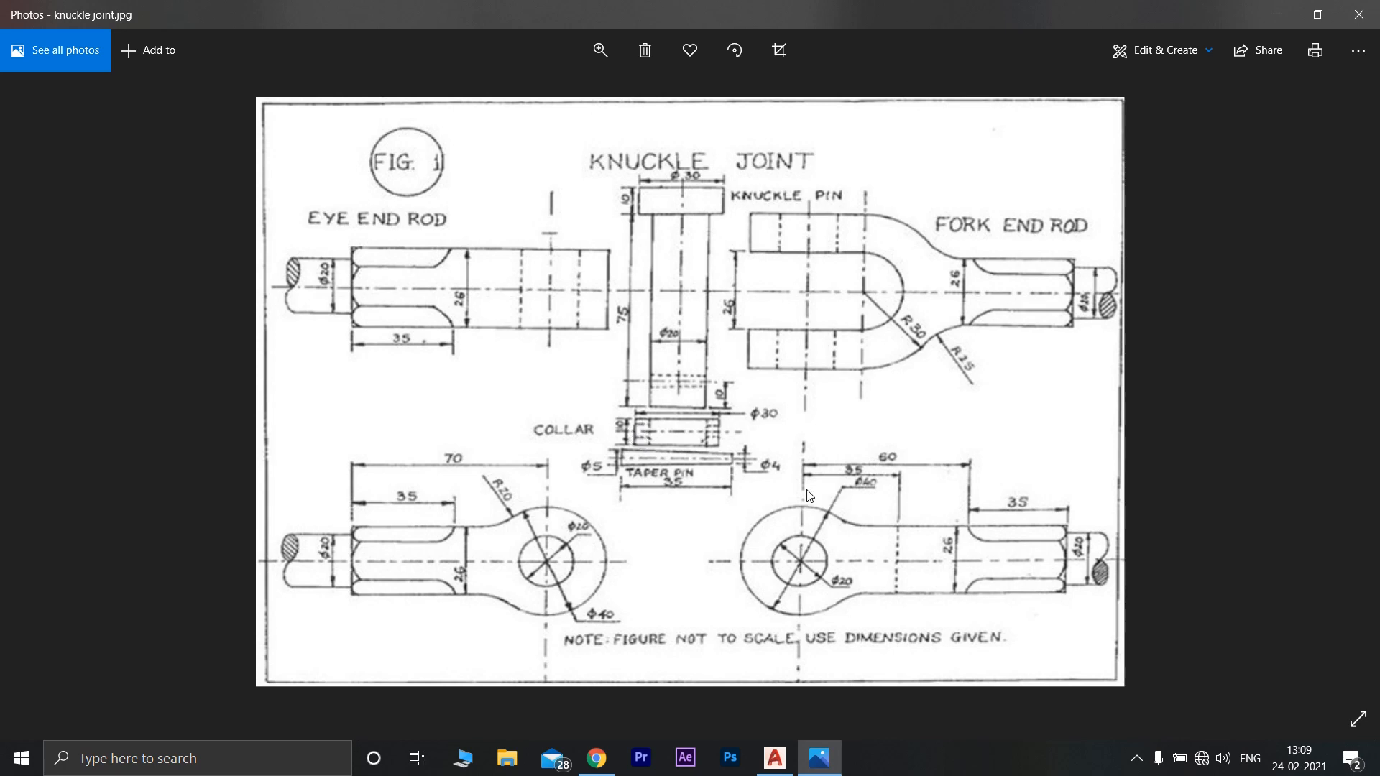
click(775, 758)
scroll(604, 553, down, 3)
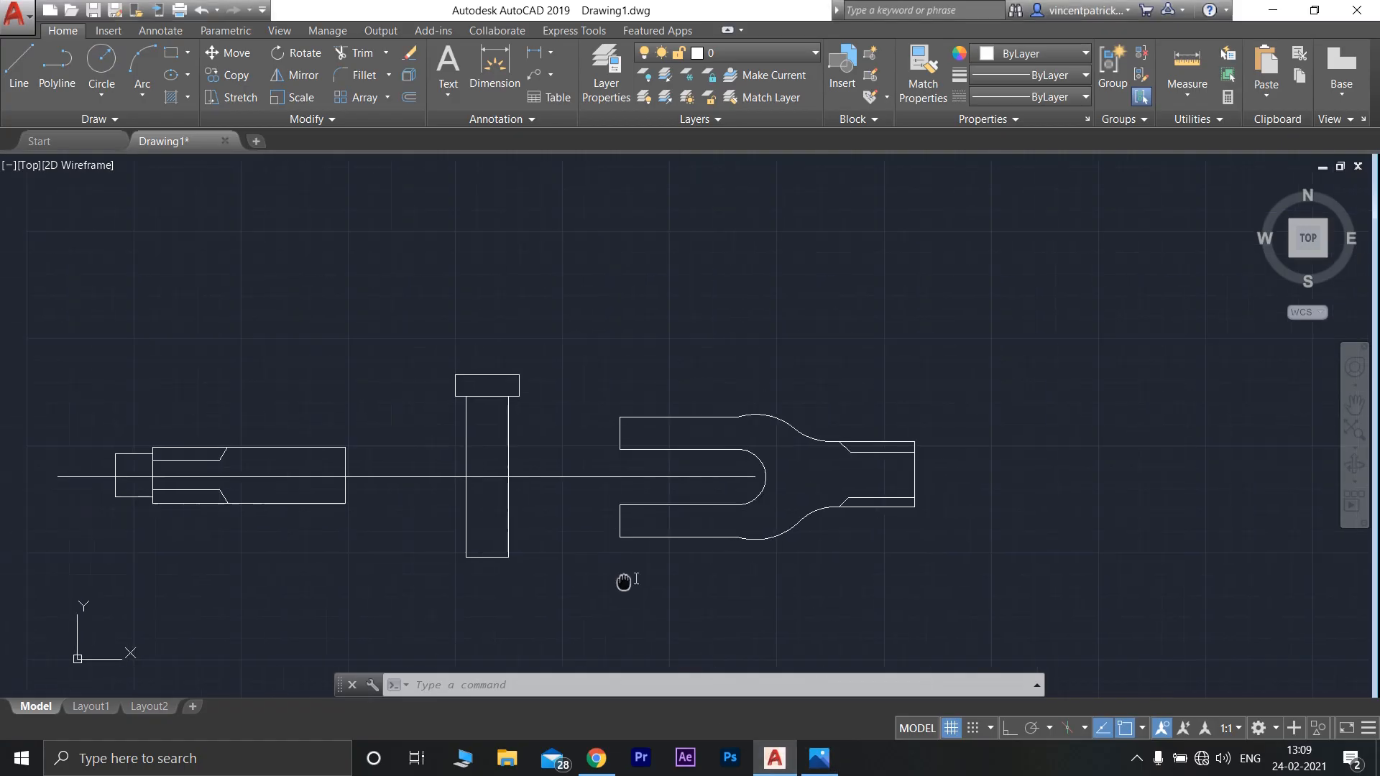
mouse_move(625, 576)
middle_down()
mouse_move(724, 517)
mouse_move(651, 466)
middle_up()
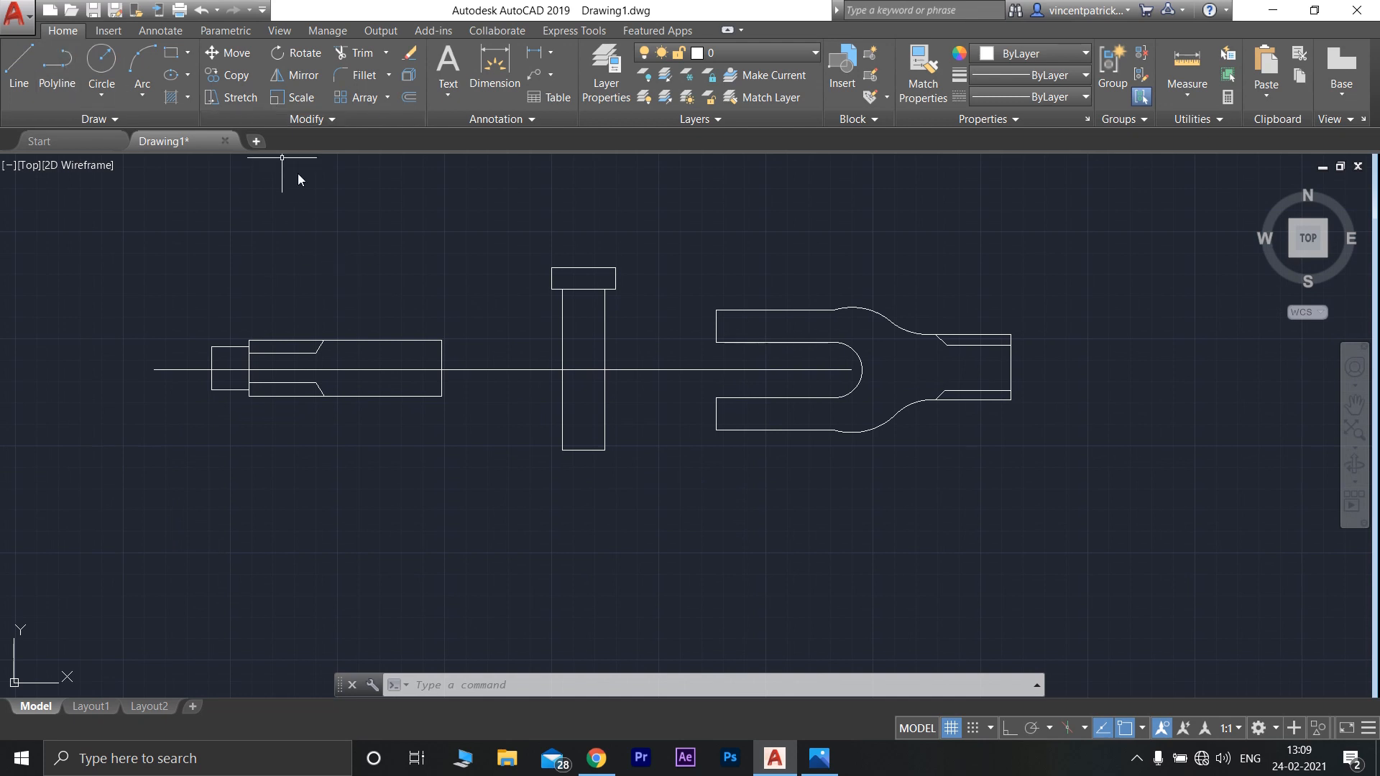
click(493, 370)
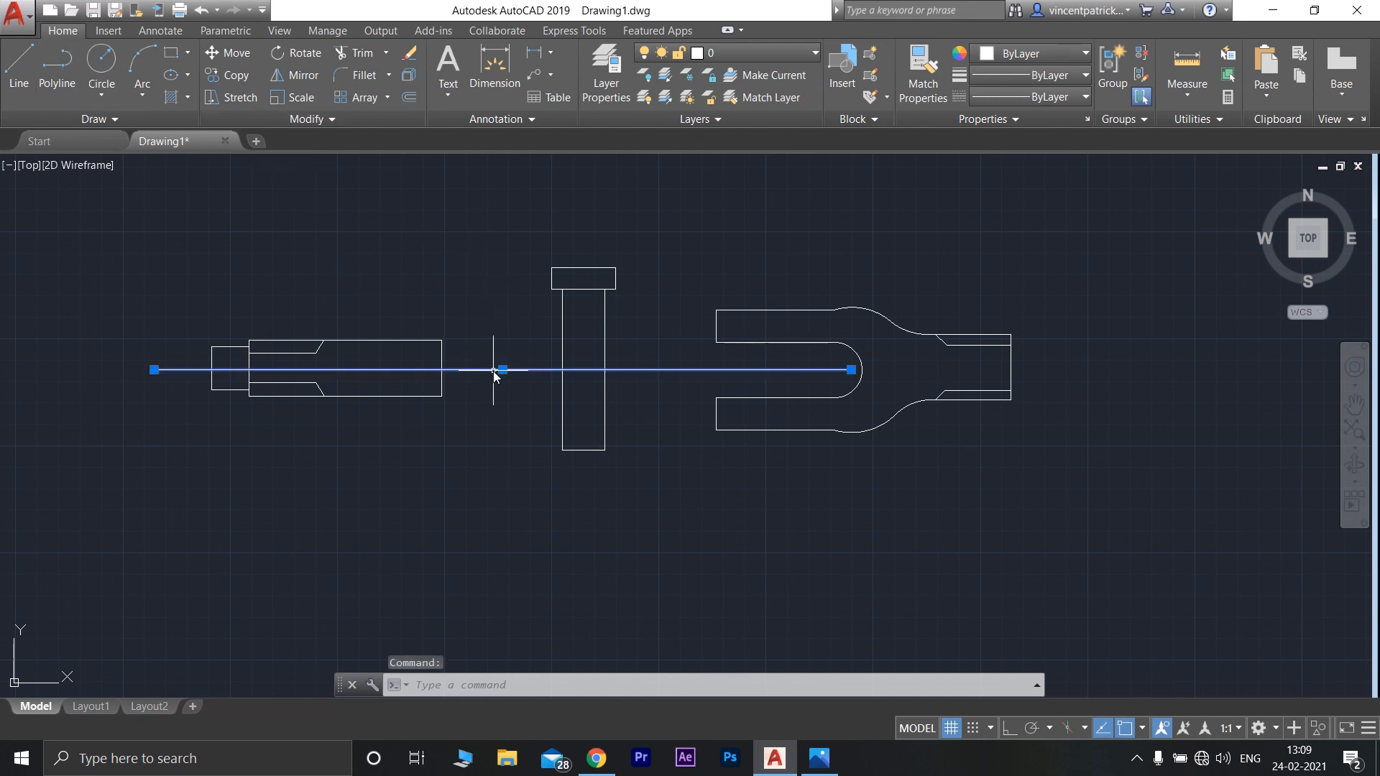
key(Delete)
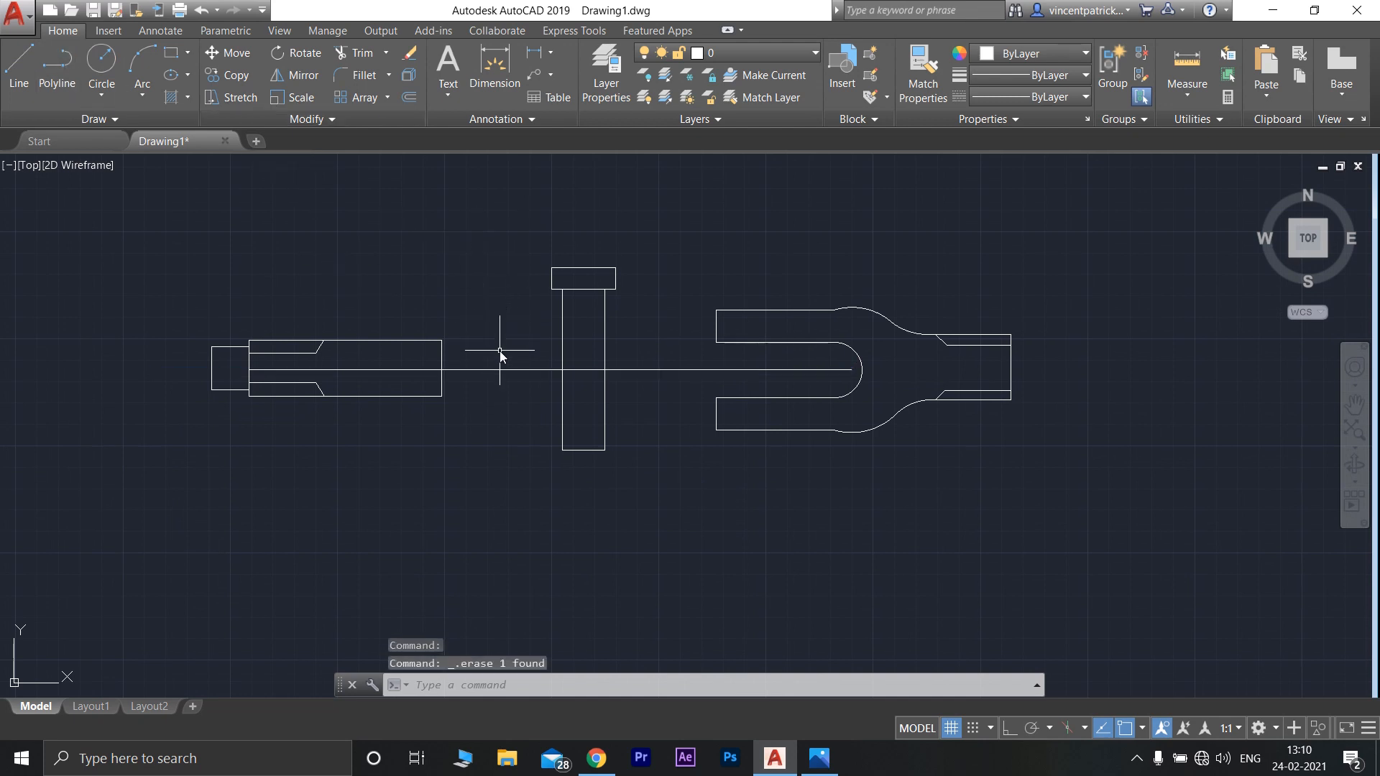
click(493, 370)
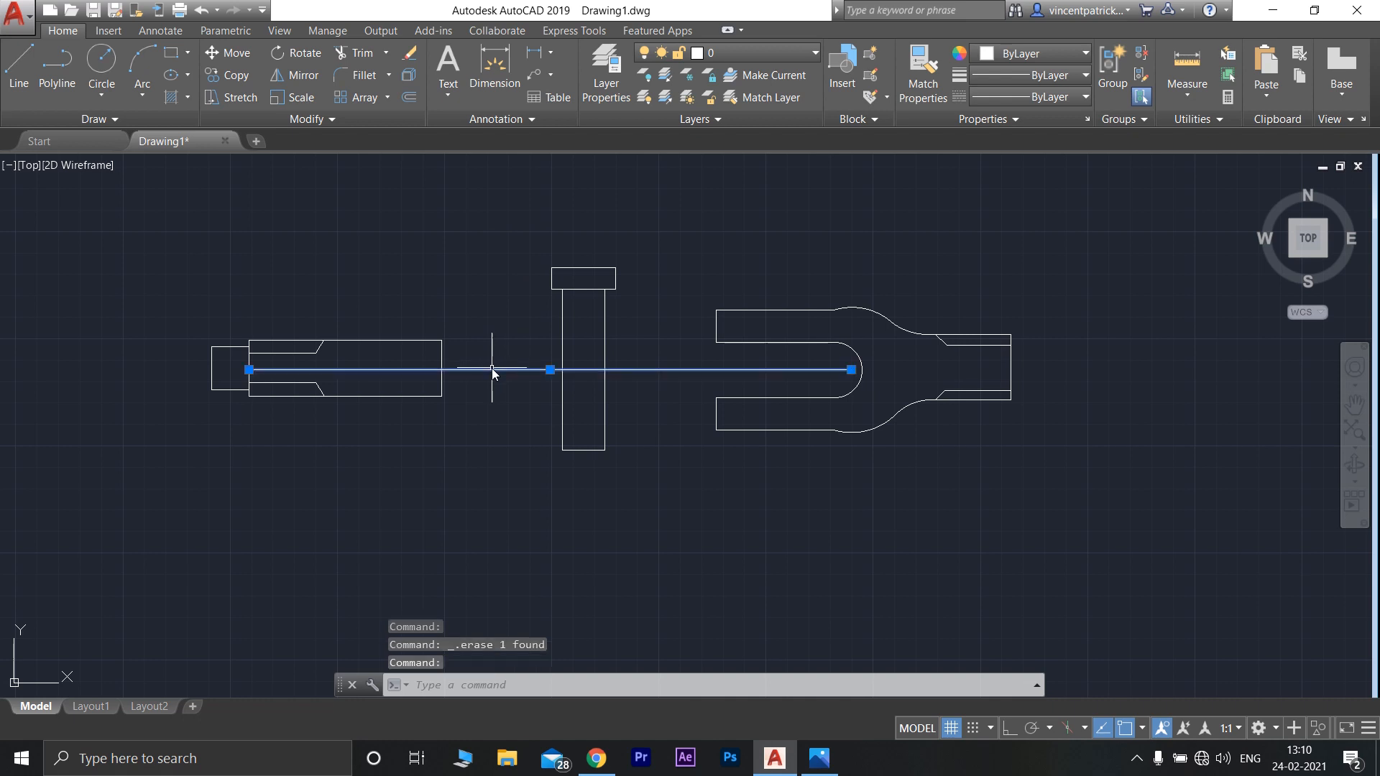
key(Delete)
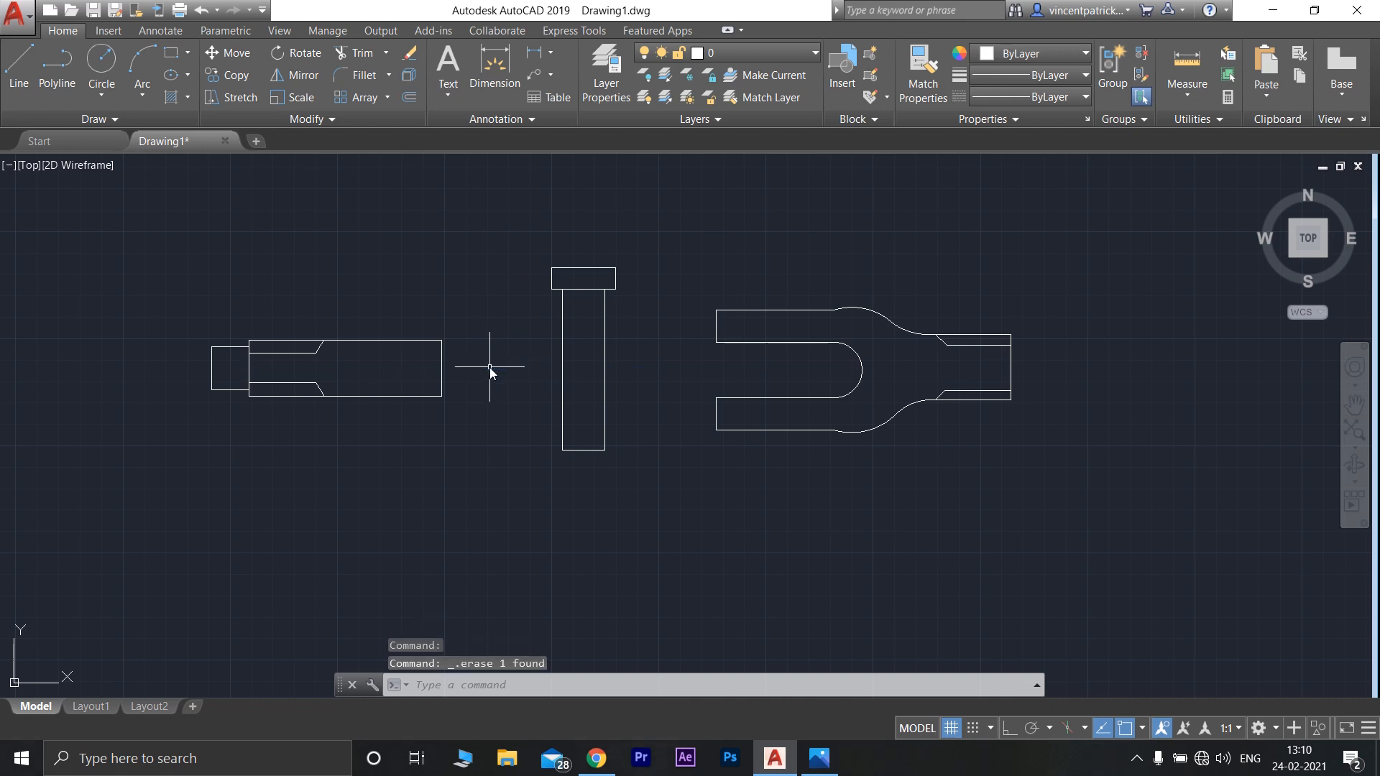
With ortho on, draw the collar as a closed rectangle 30 wide and 10 high just below the knuckle pin
click(15, 68)
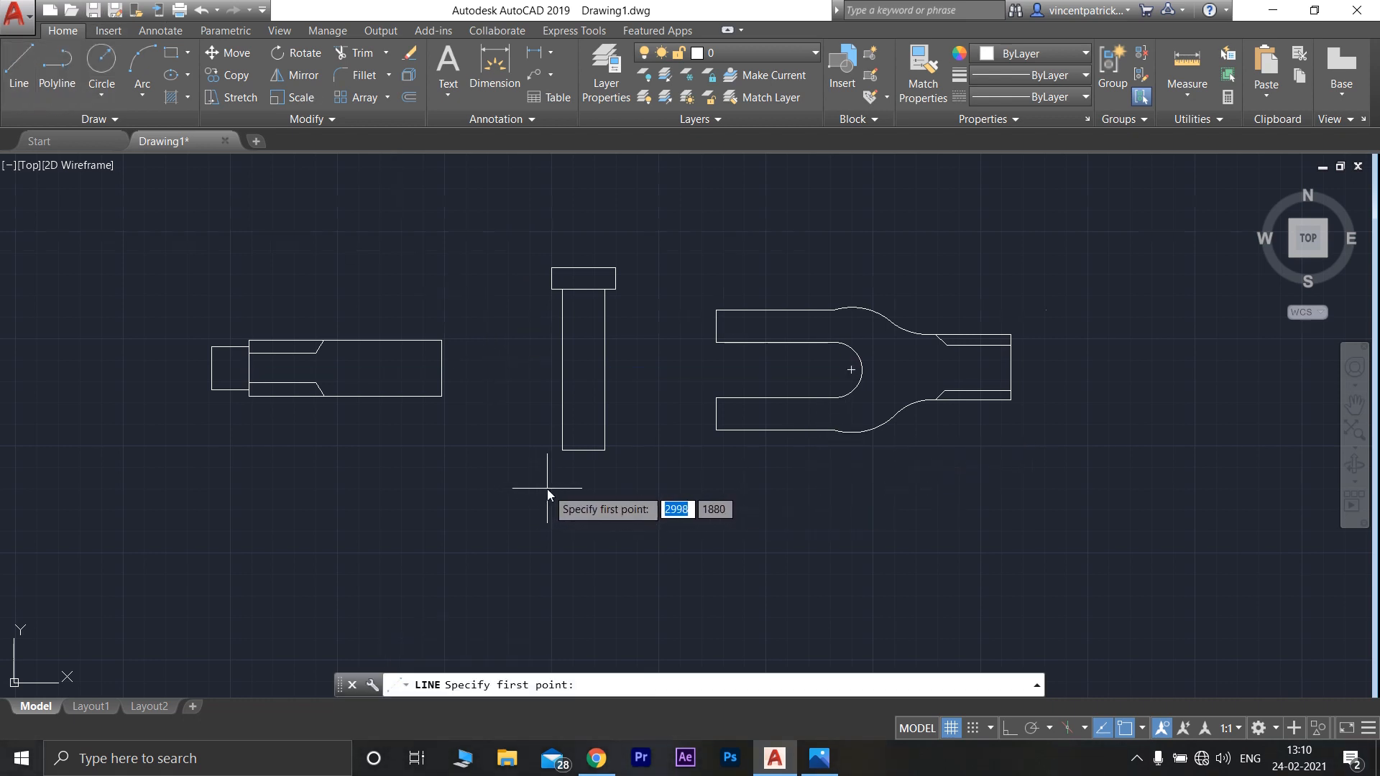
scroll(546, 489, up, 4)
click(552, 467)
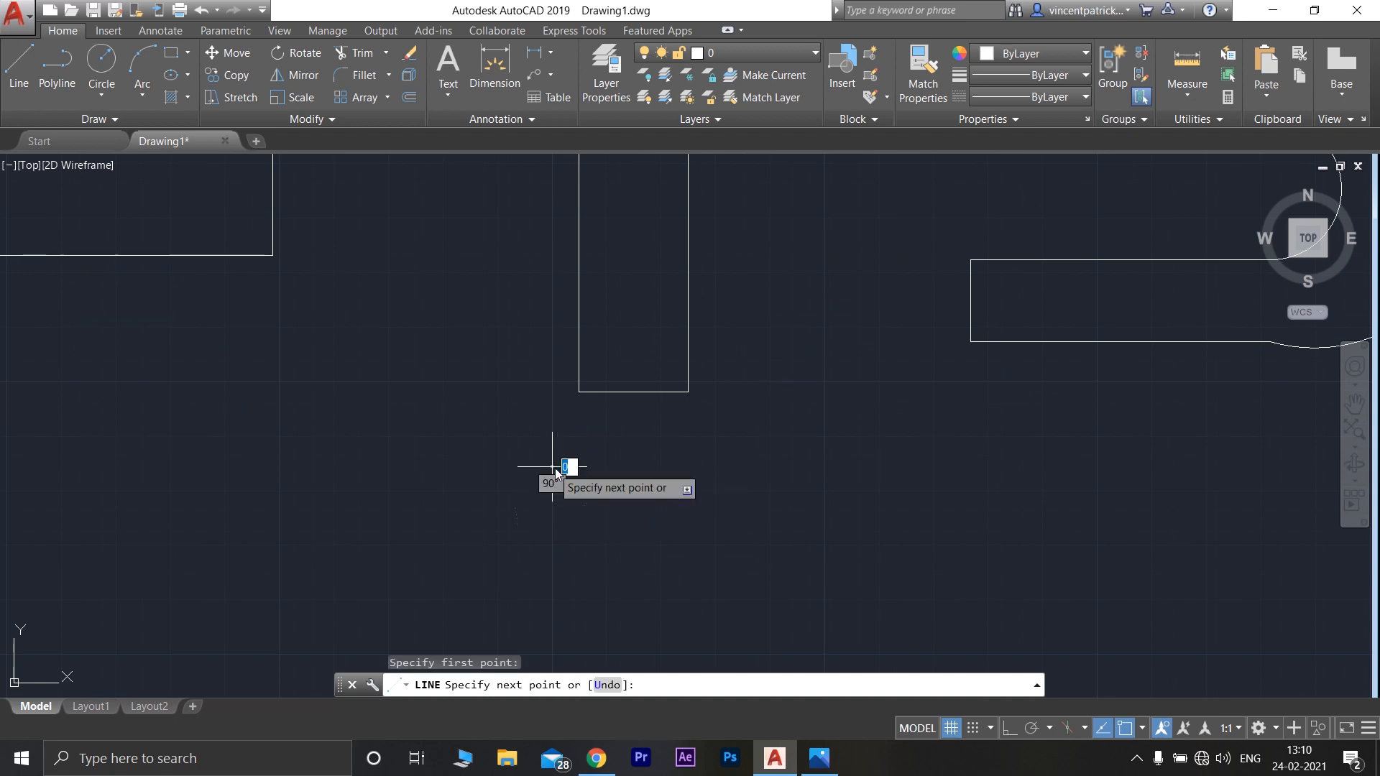
click(1010, 728)
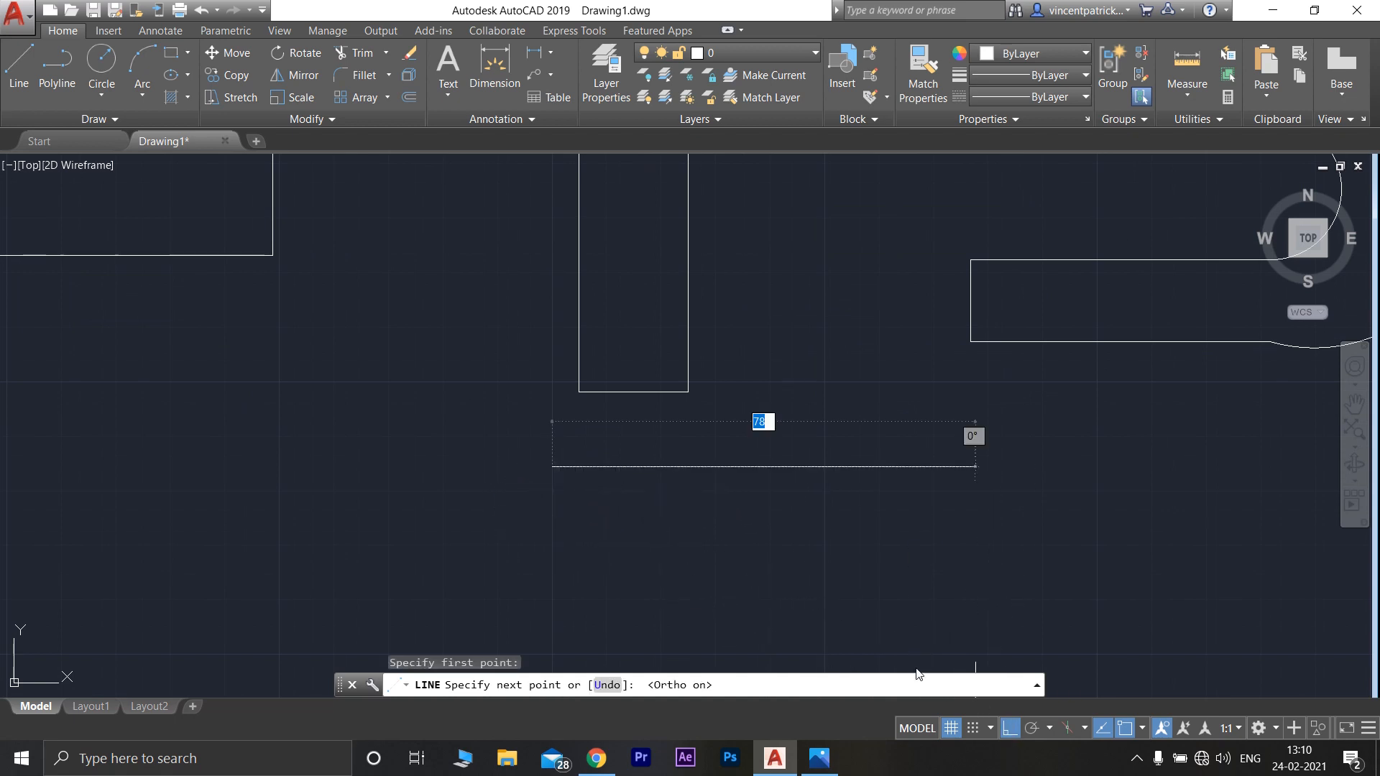
text(1)
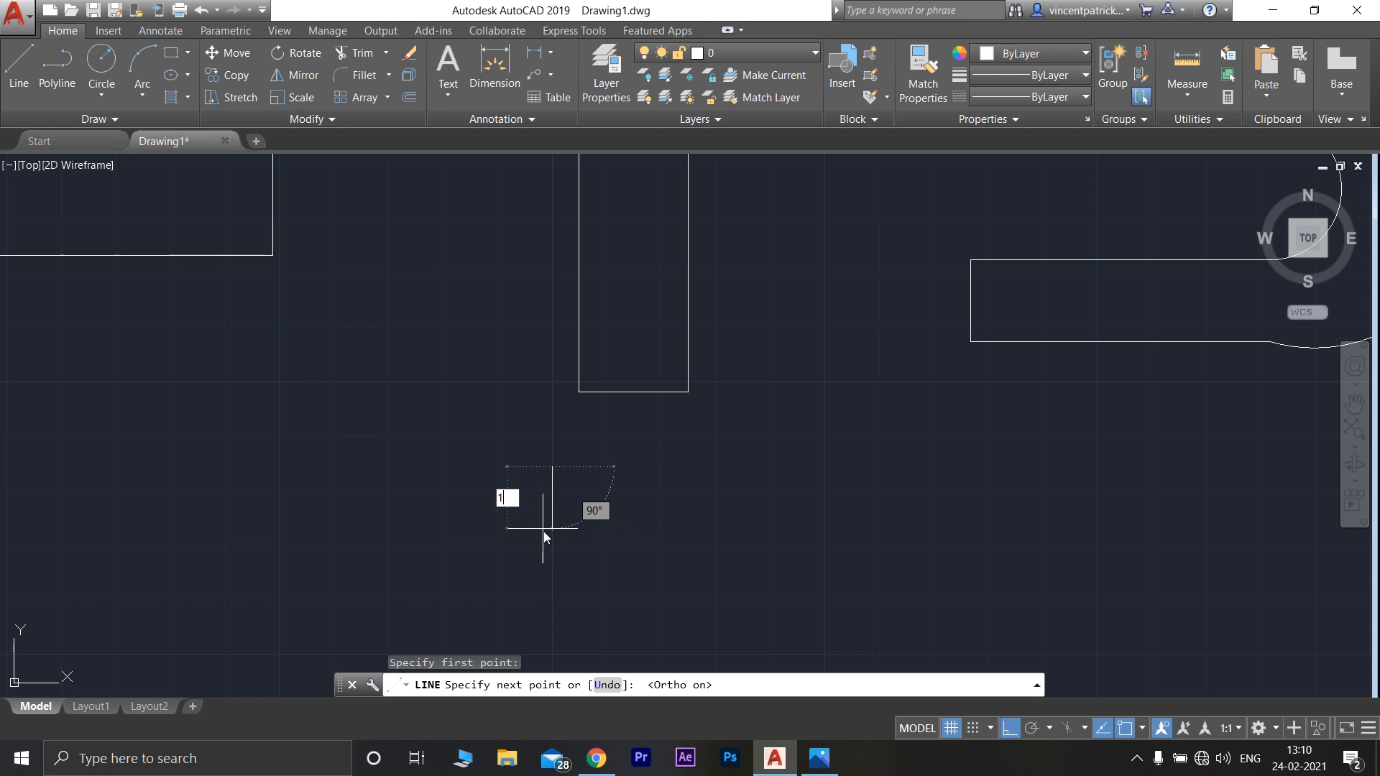
text(0)
key(Return)
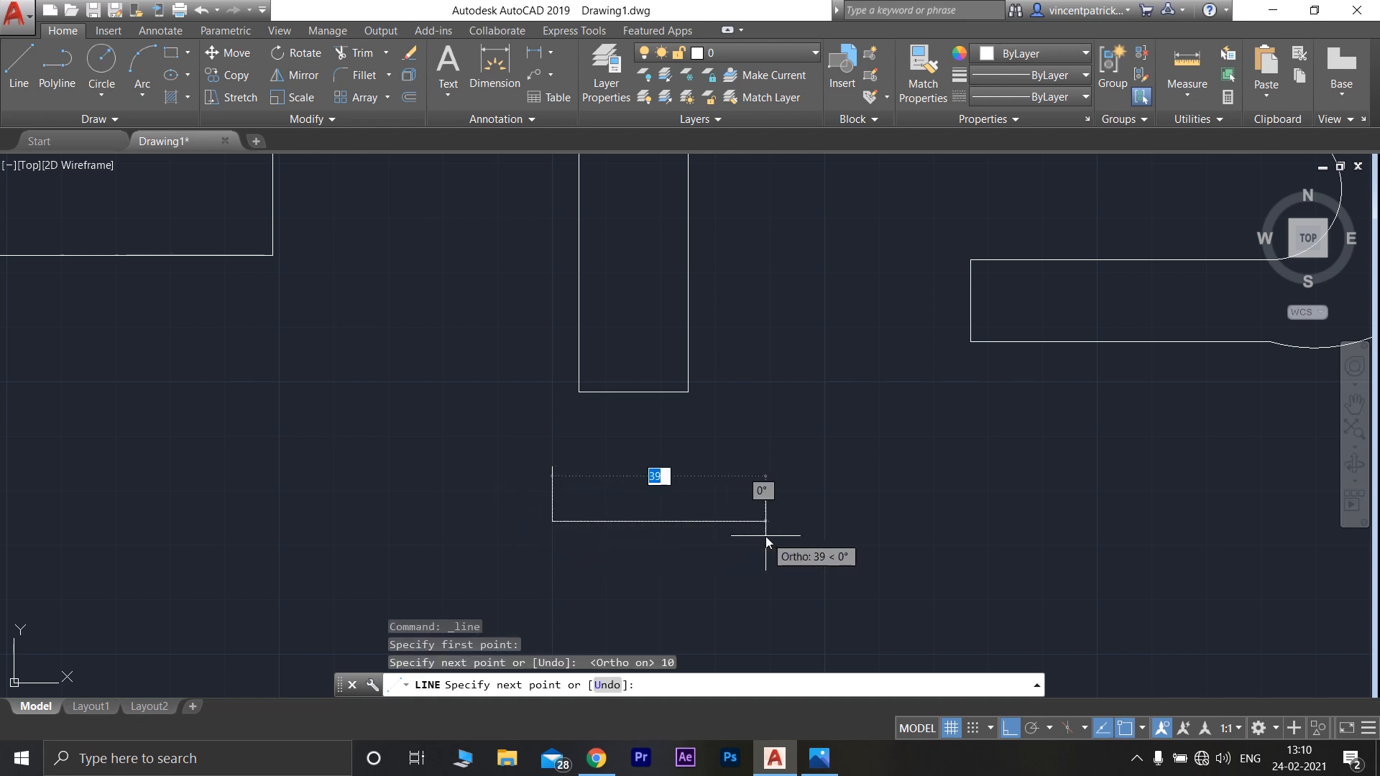
text(30)
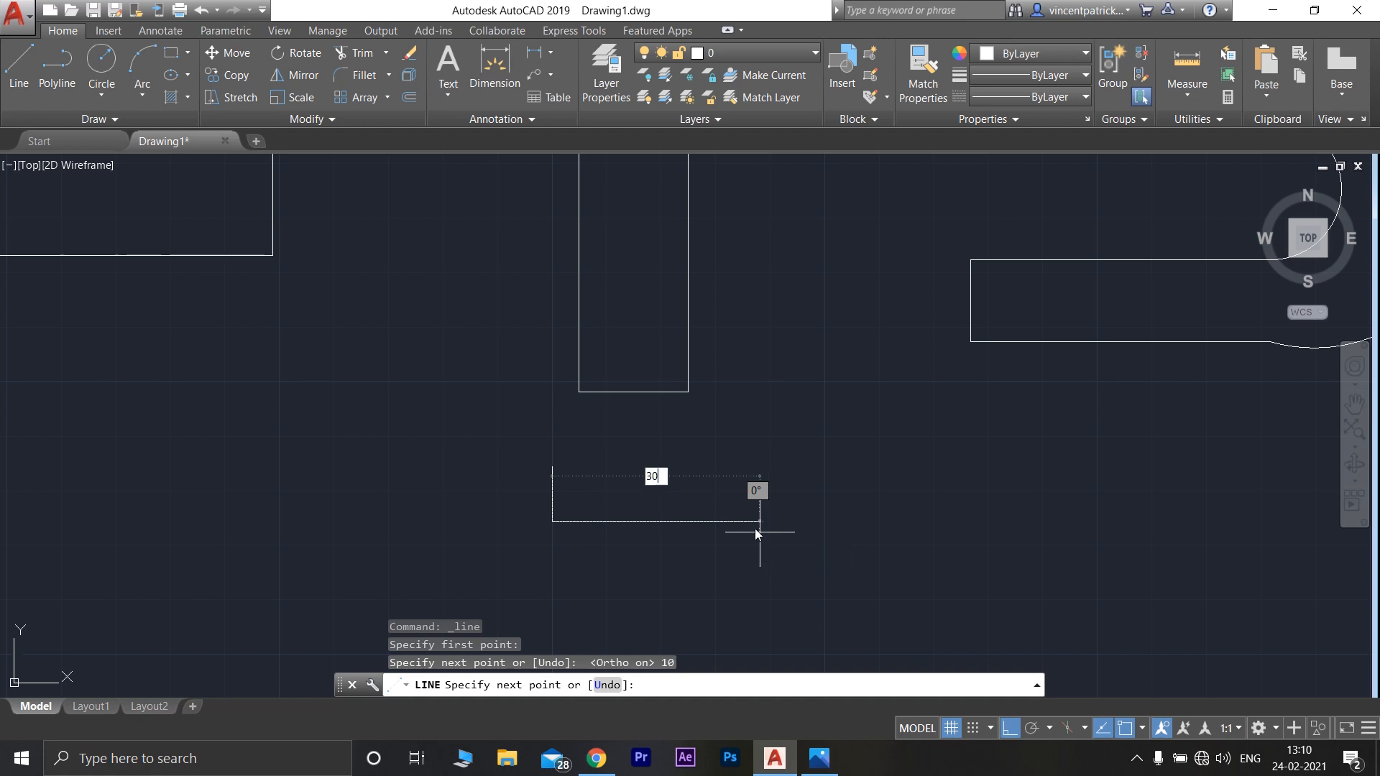
key(Return)
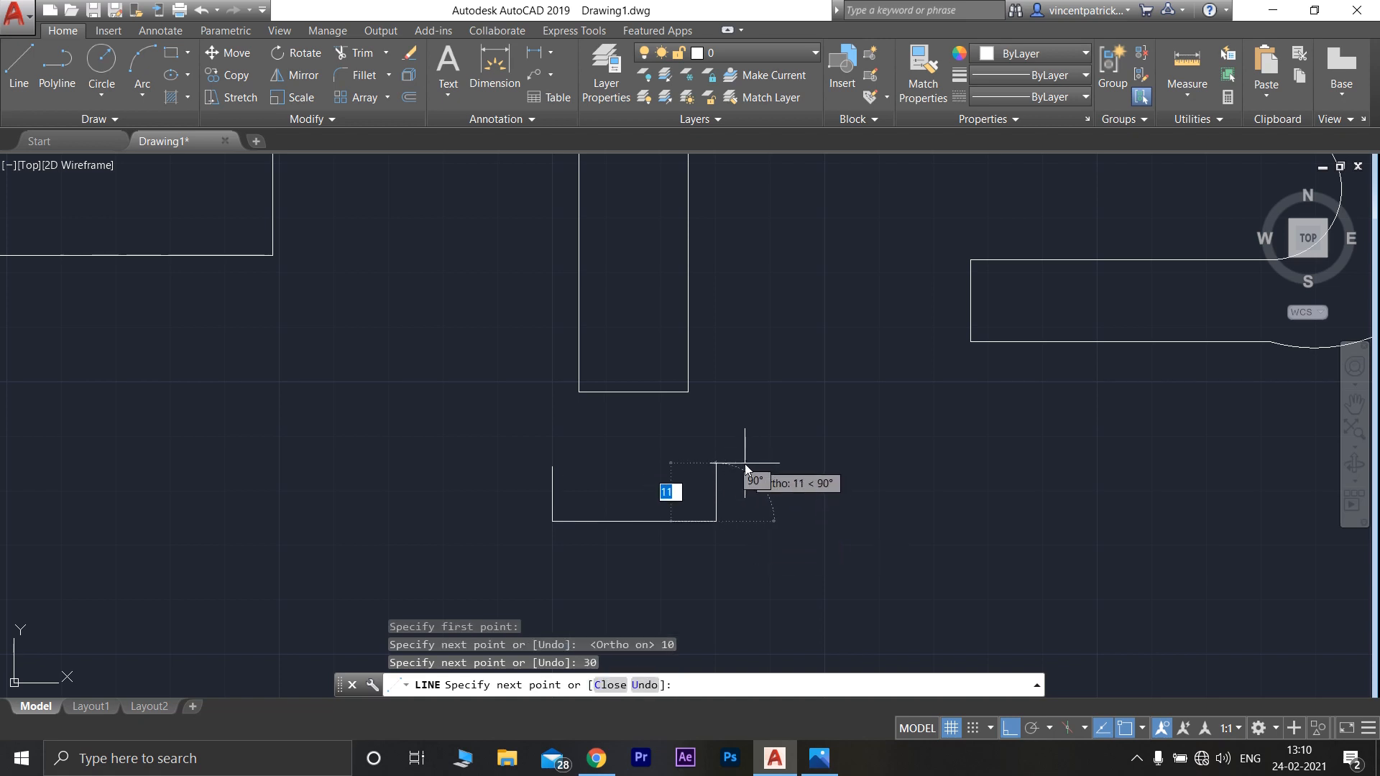
text(1)
key(Return)
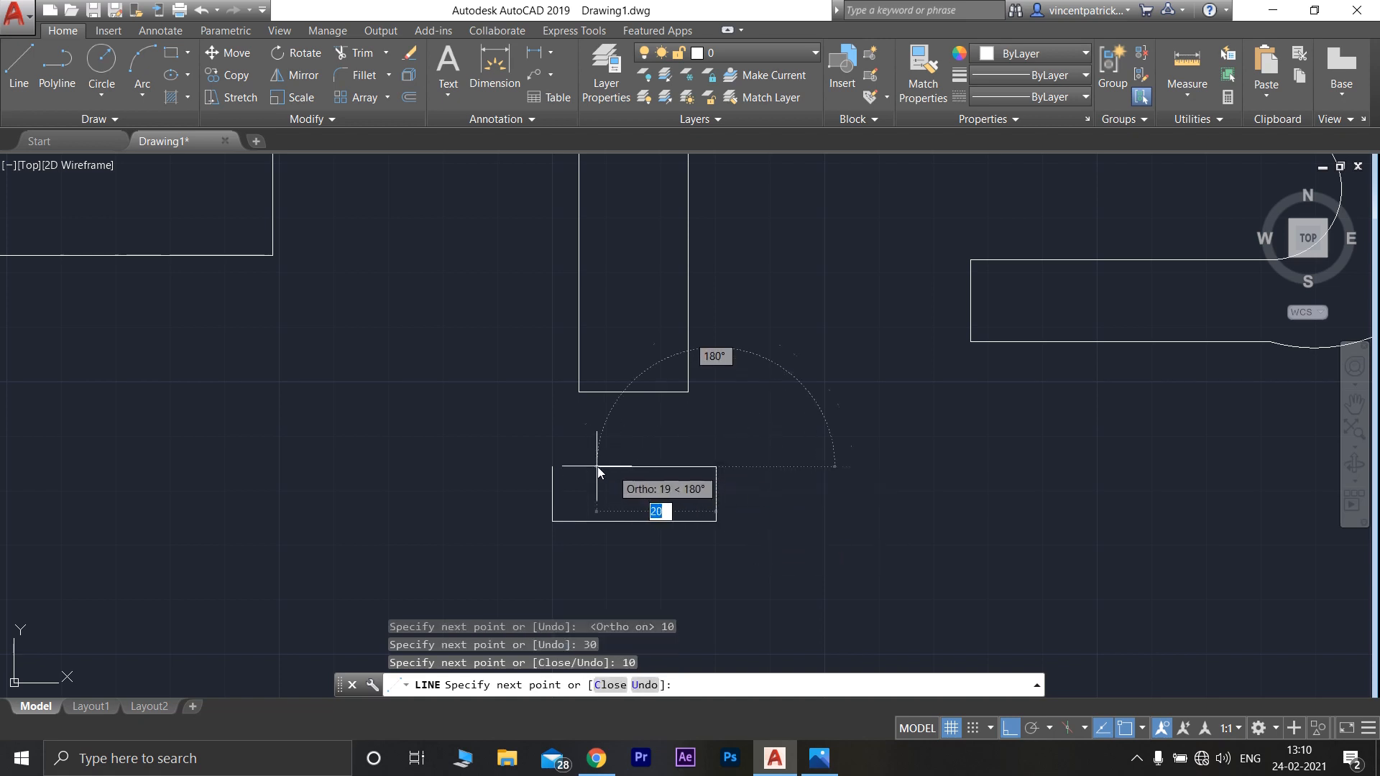
click(552, 467)
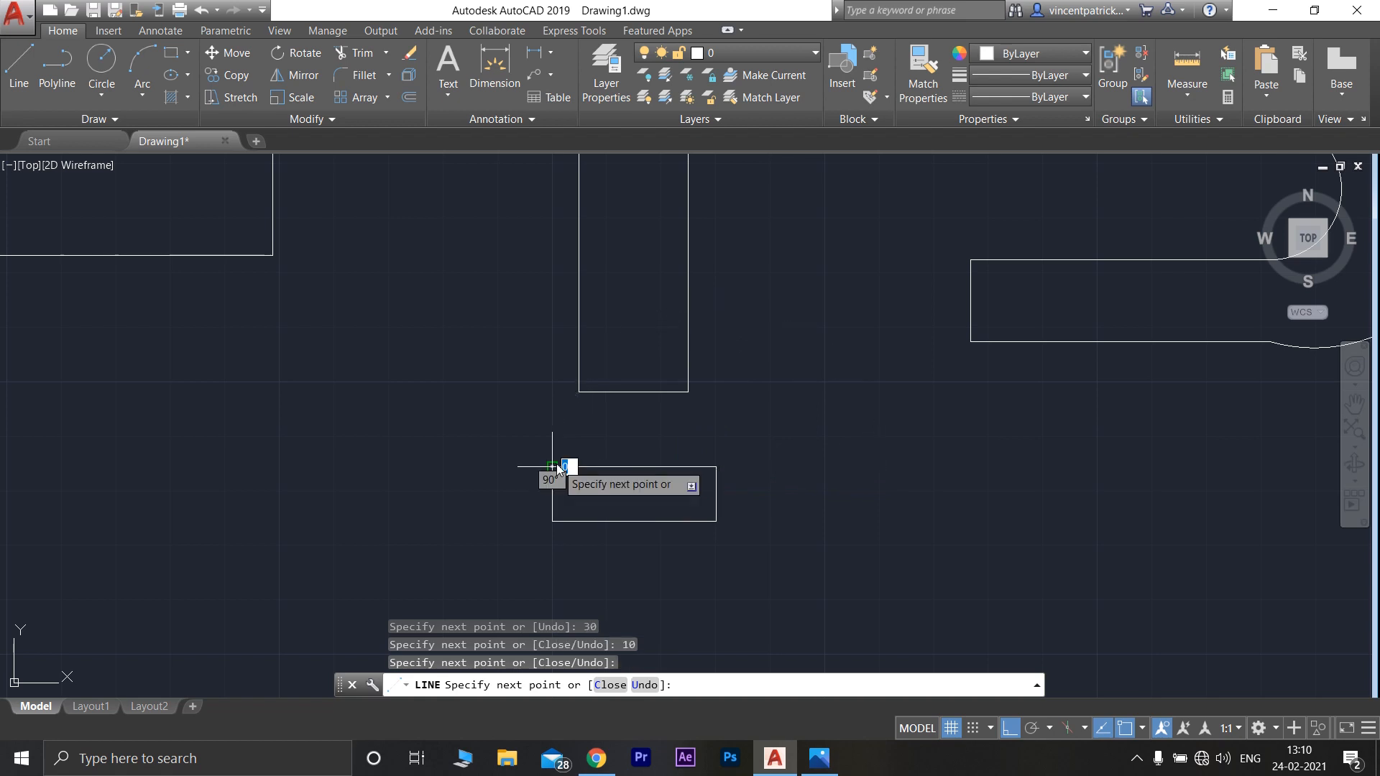
key(Escape)
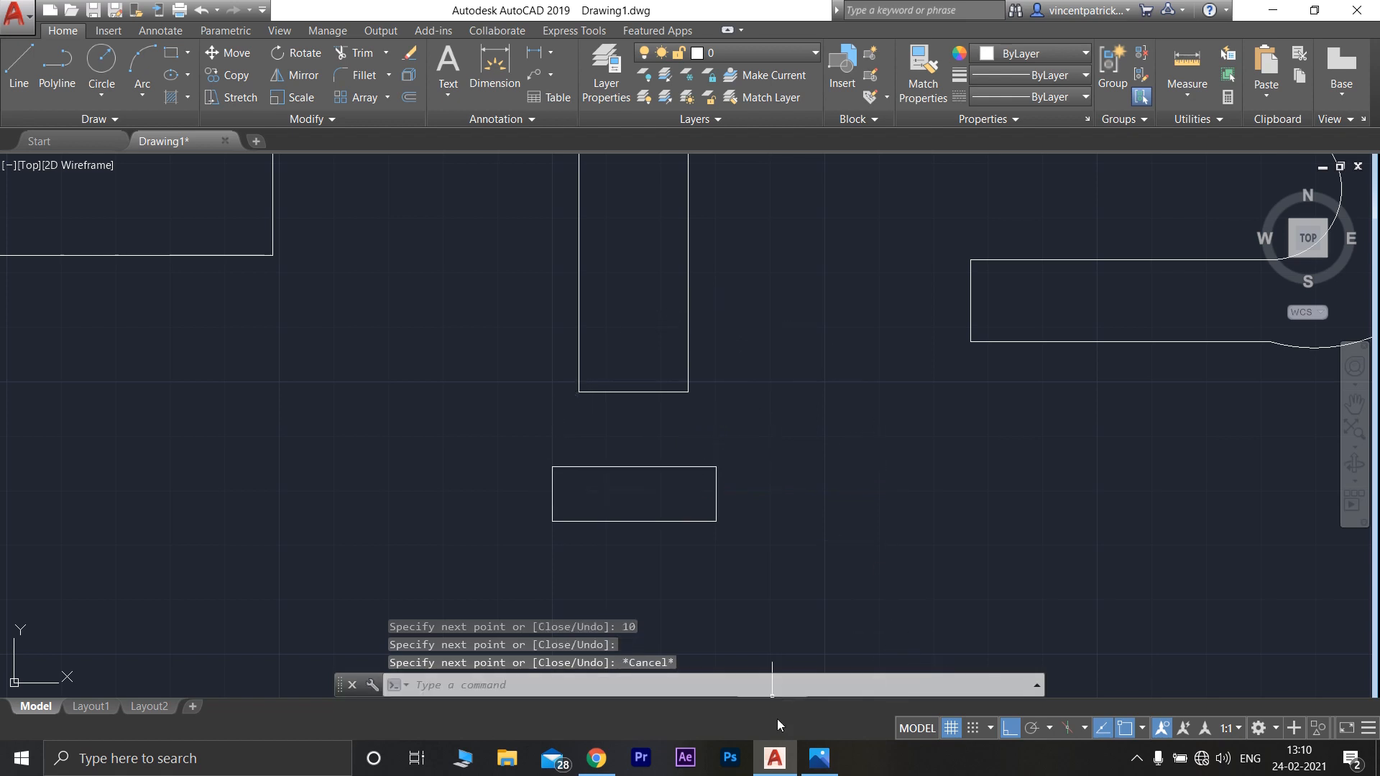
Check the reference picture, then in AutoCAD draw a horizontal line below the collar, extending slightly past both of its sides
click(817, 761)
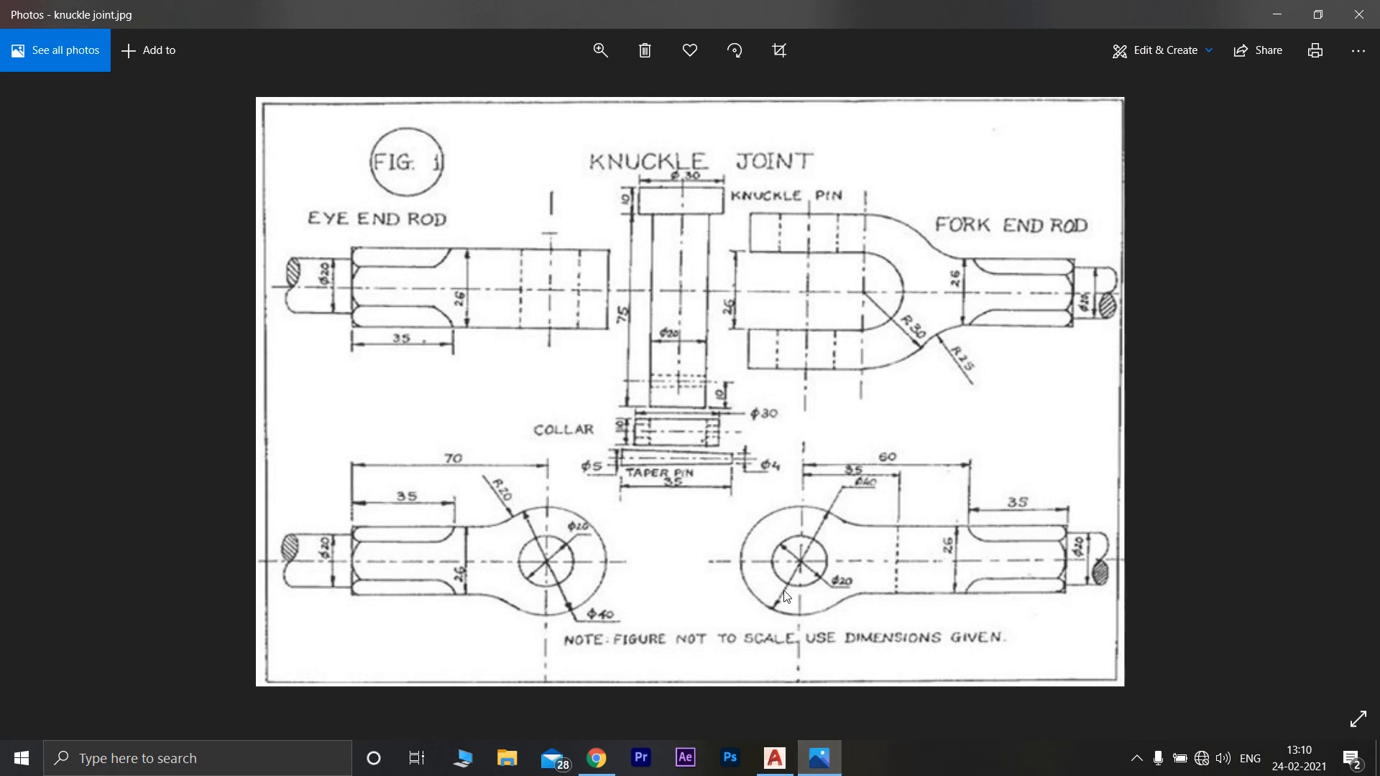
click(774, 758)
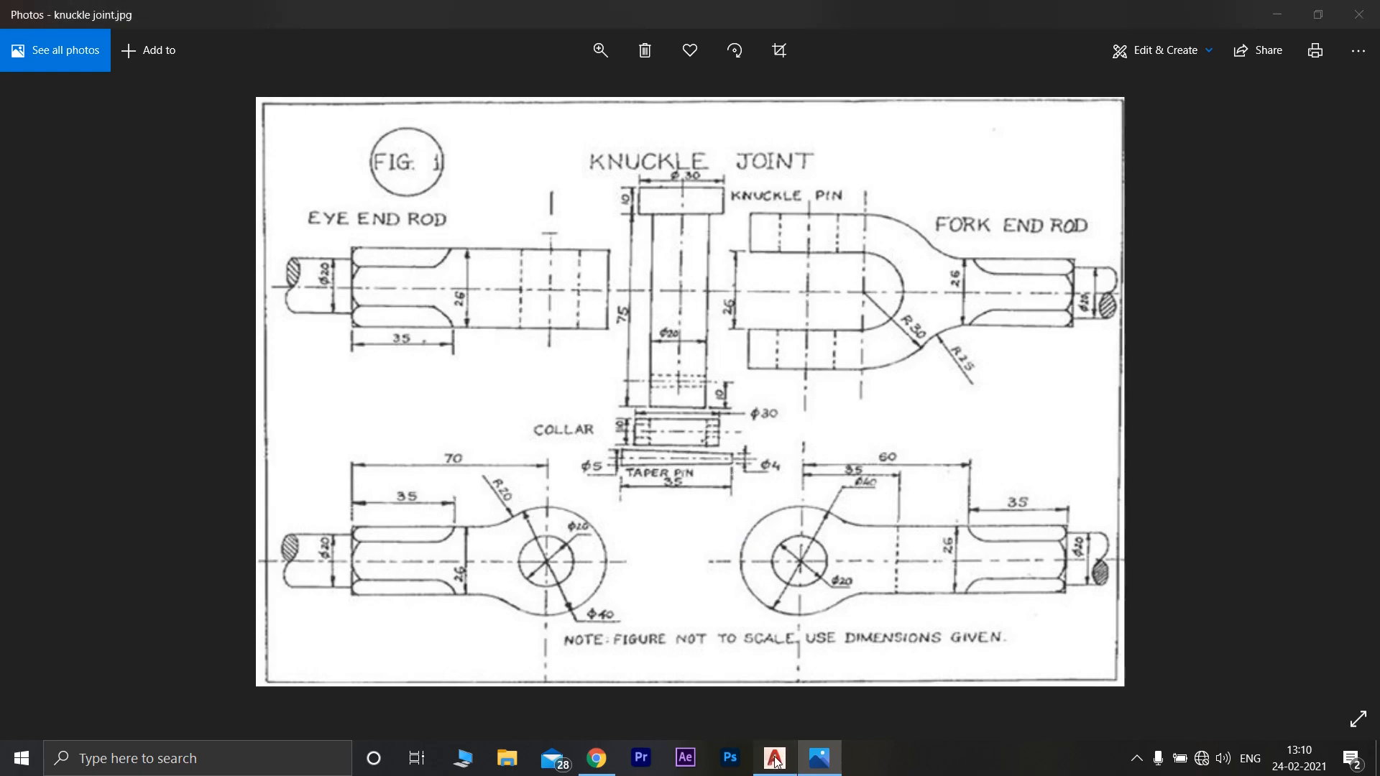
click(18, 68)
mouse_move(836, 552)
middle_down()
mouse_move(826, 478)
mouse_move(774, 376)
middle_up()
click(509, 419)
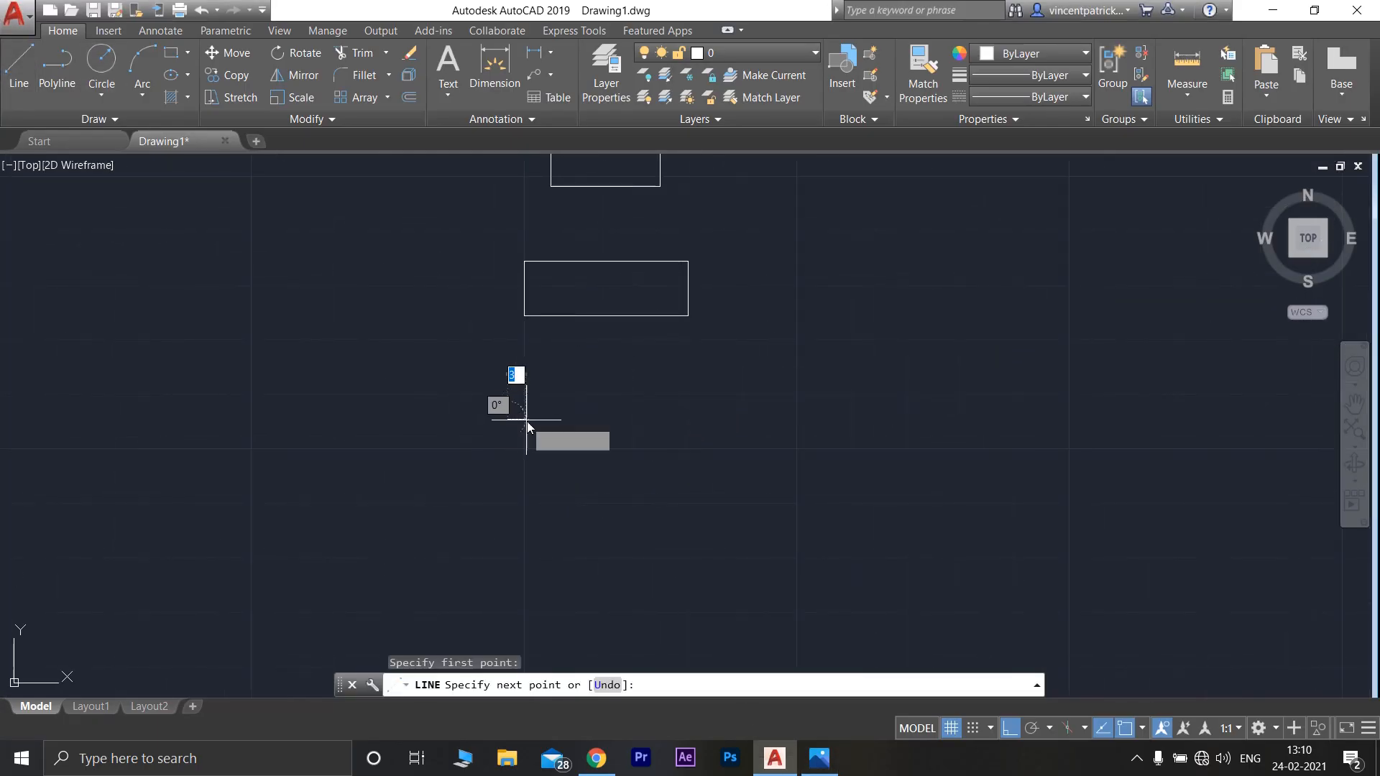
click(533, 418)
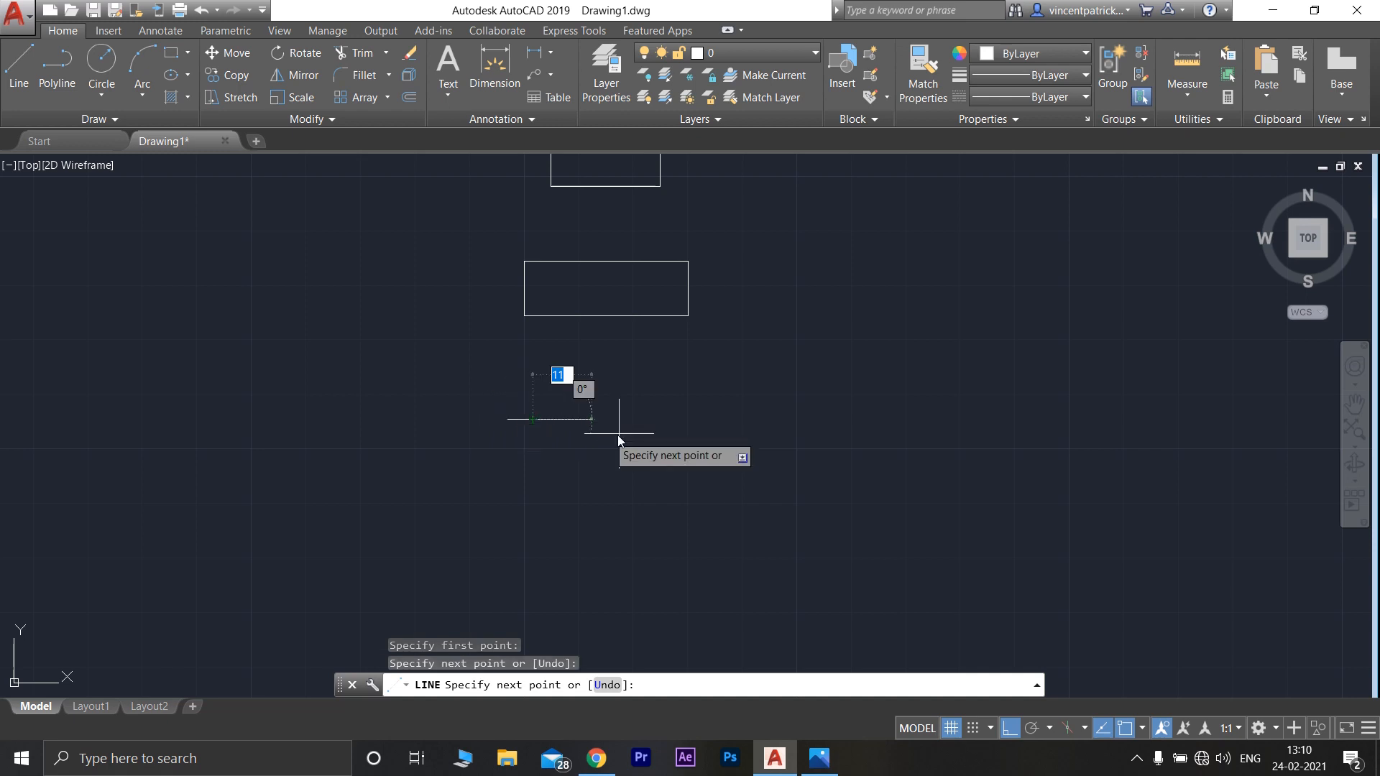
click(692, 434)
click(713, 433)
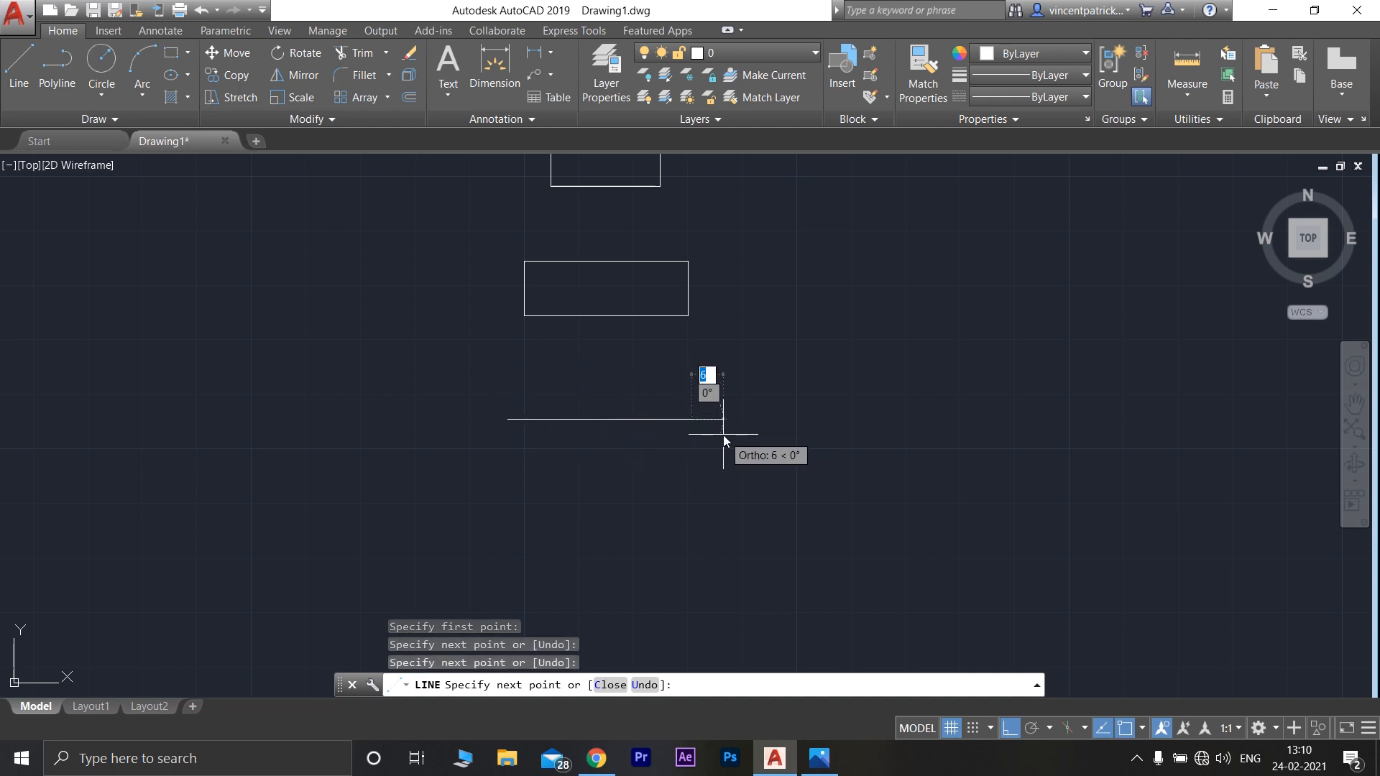
key(Escape)
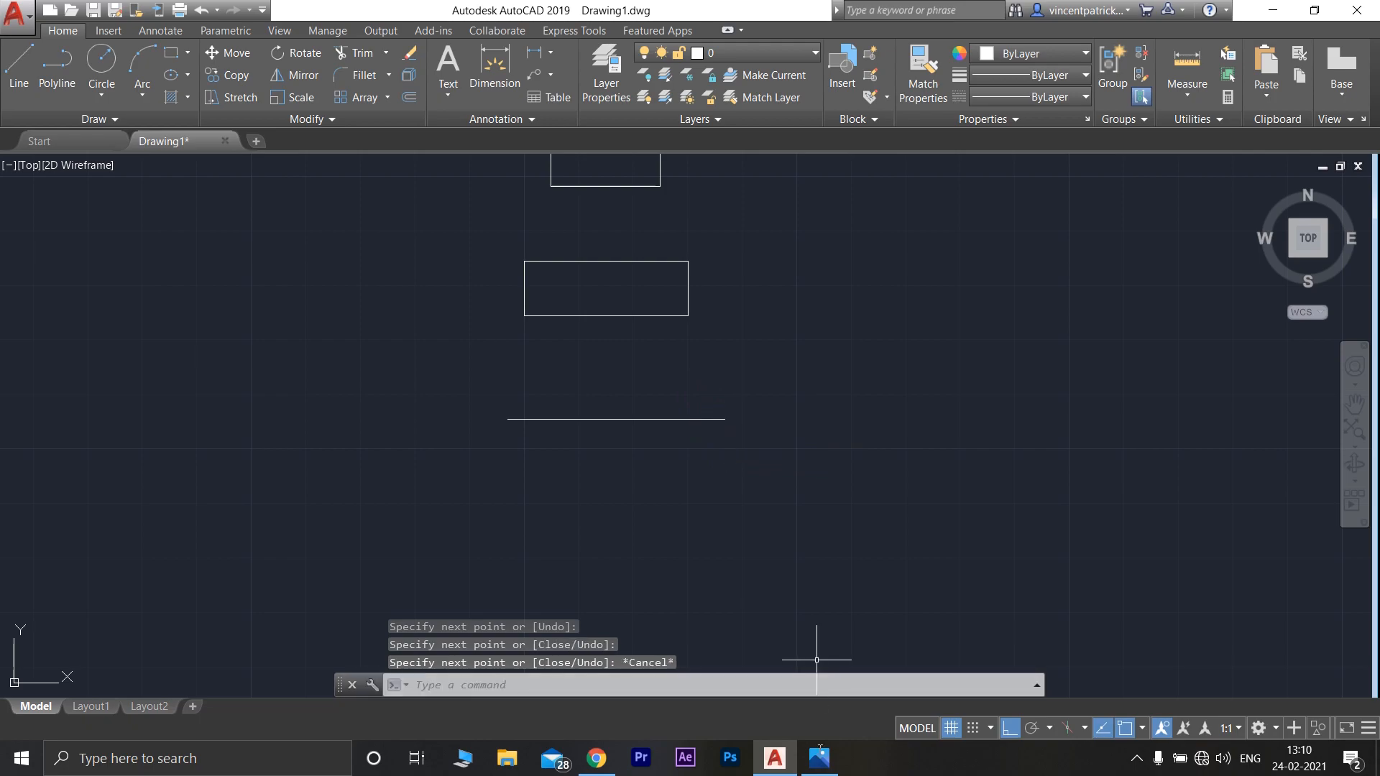
Switch to the reference picture to examine the taper pin's dimensions
click(819, 758)
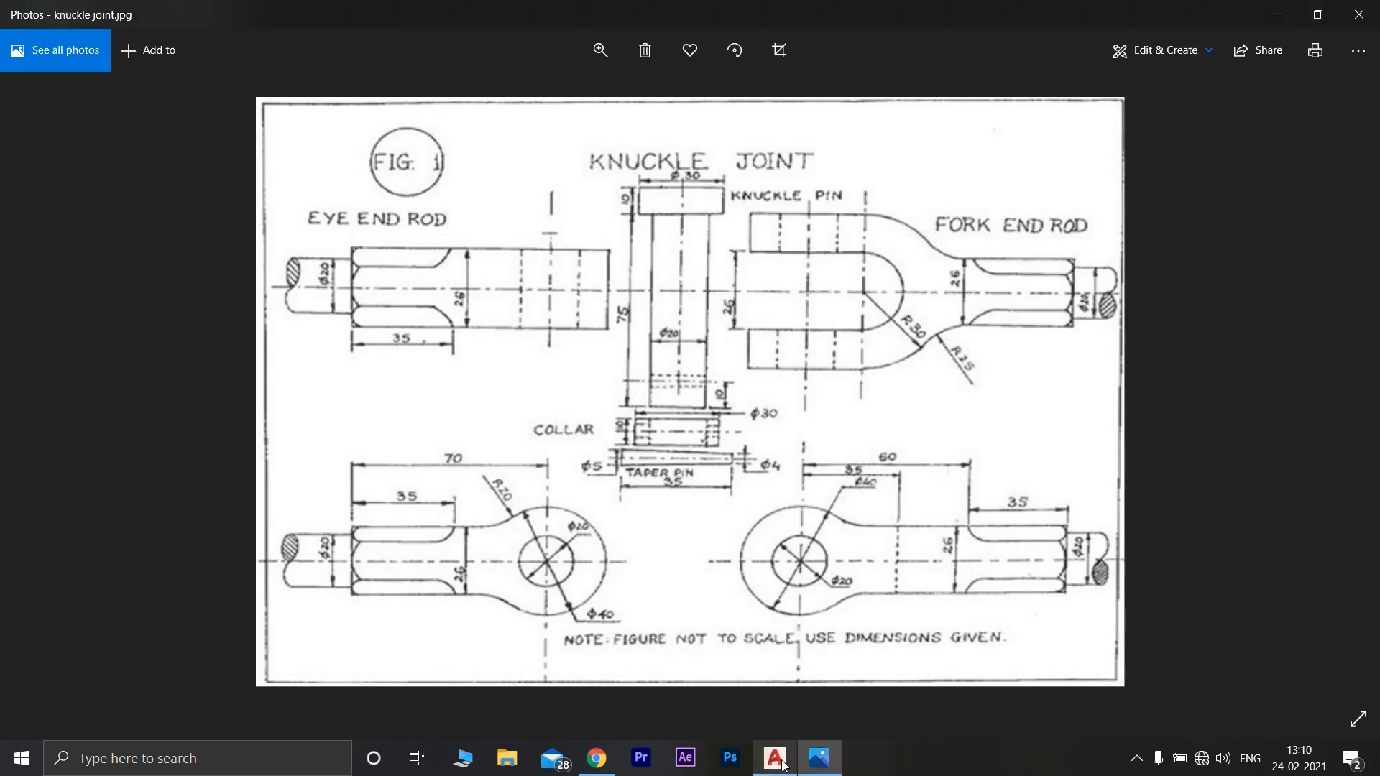
Switch to AutoCAD and undo the horizontal line drawn below the collar rectangle
click(782, 764)
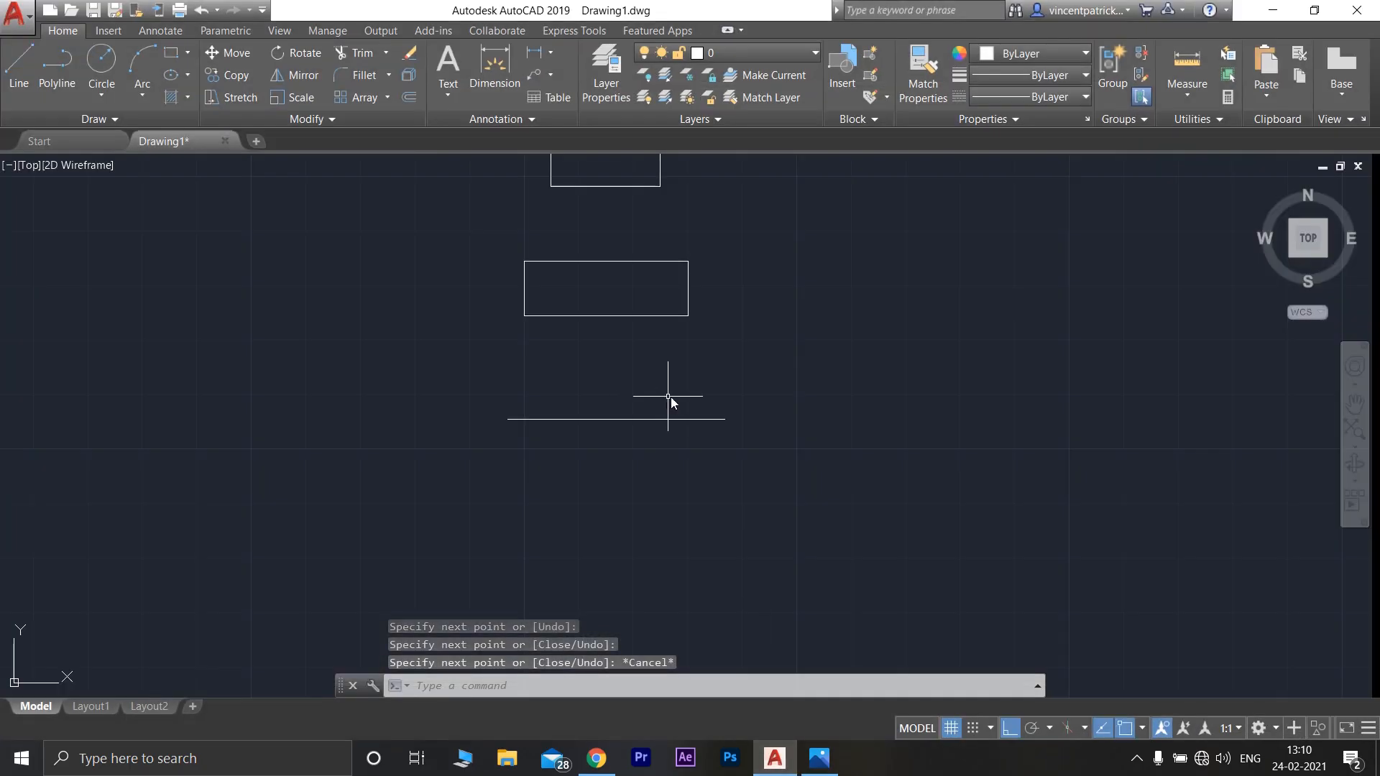
key(ctrl+z)
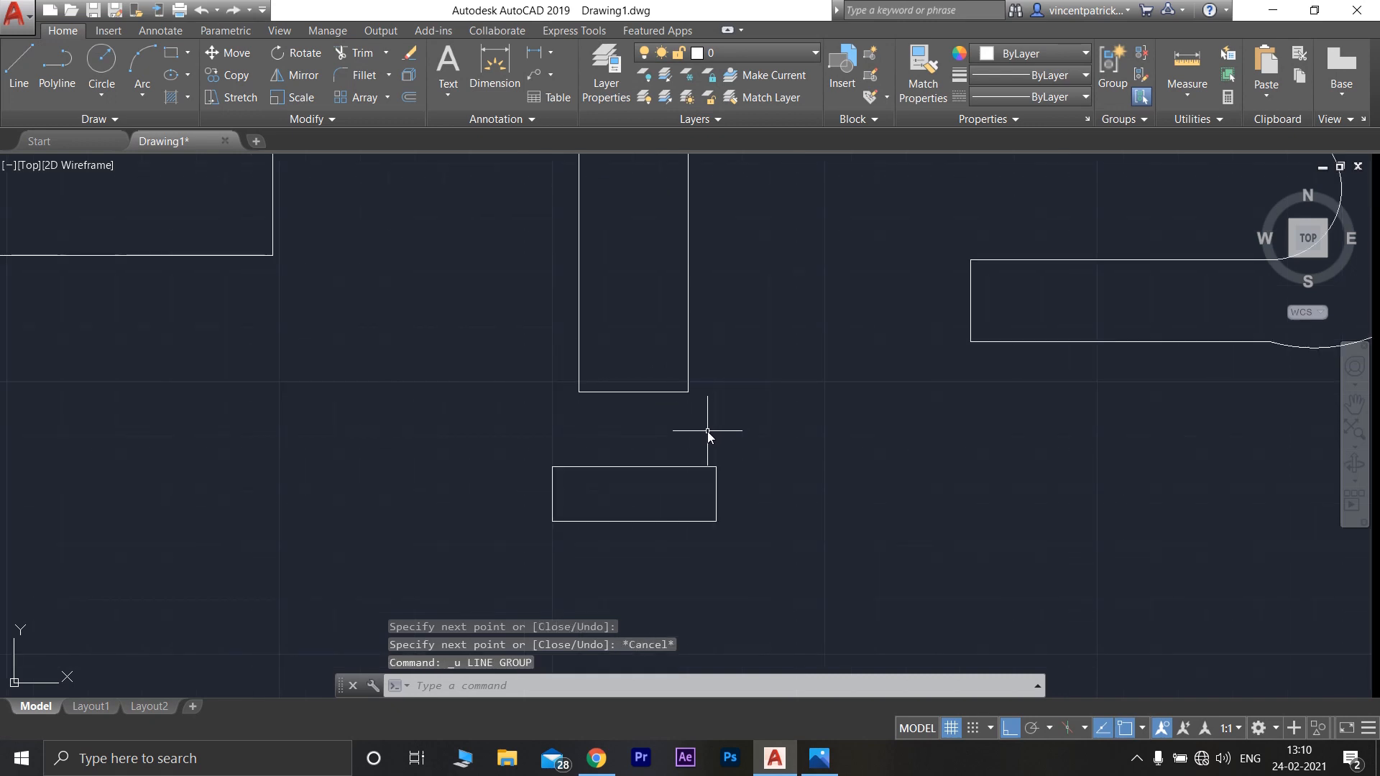
Draw a horizontal centre line below the collar with a start overhang of about 2, a 35-unit segment and a short end overhang
middle_drag(731, 571, 755, 441)
scroll(755, 440, up, 4)
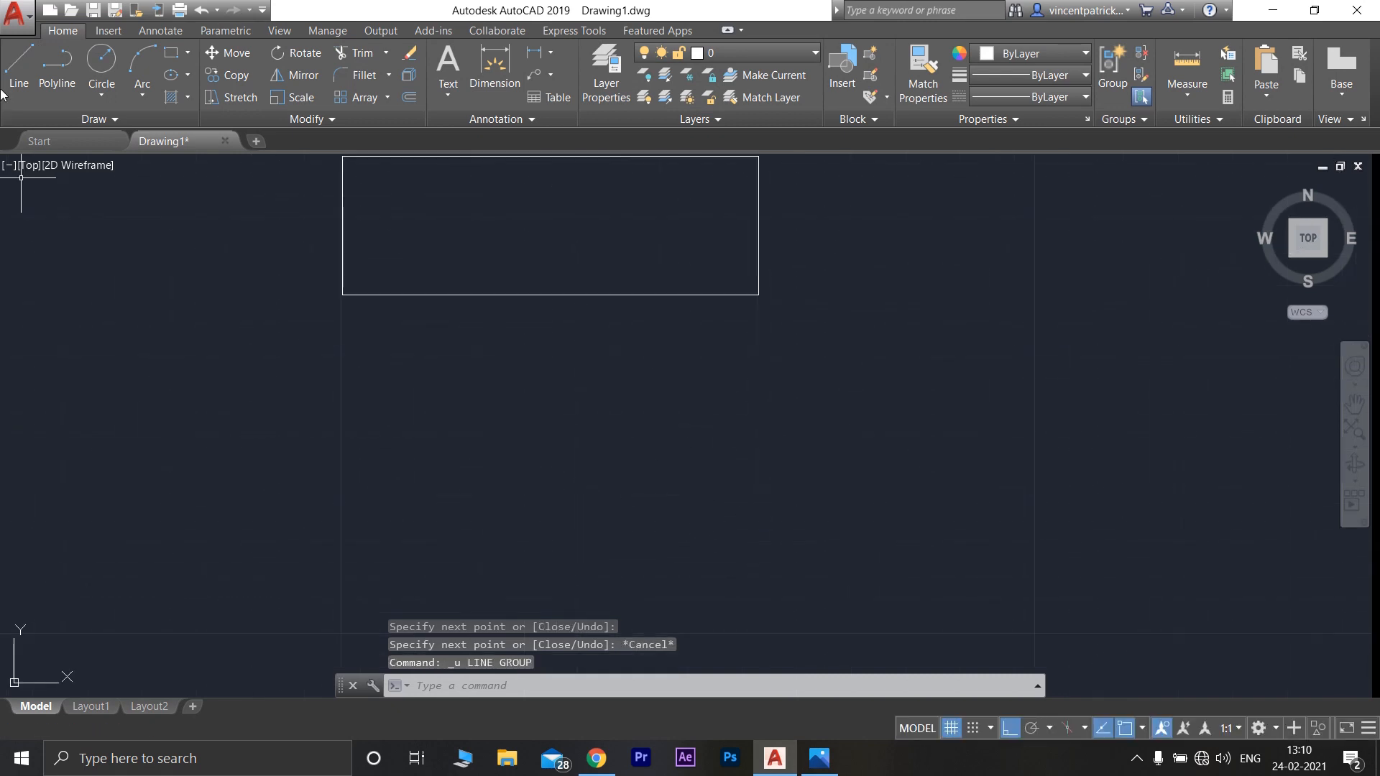
click(19, 63)
middle_drag(370, 493, 391, 420)
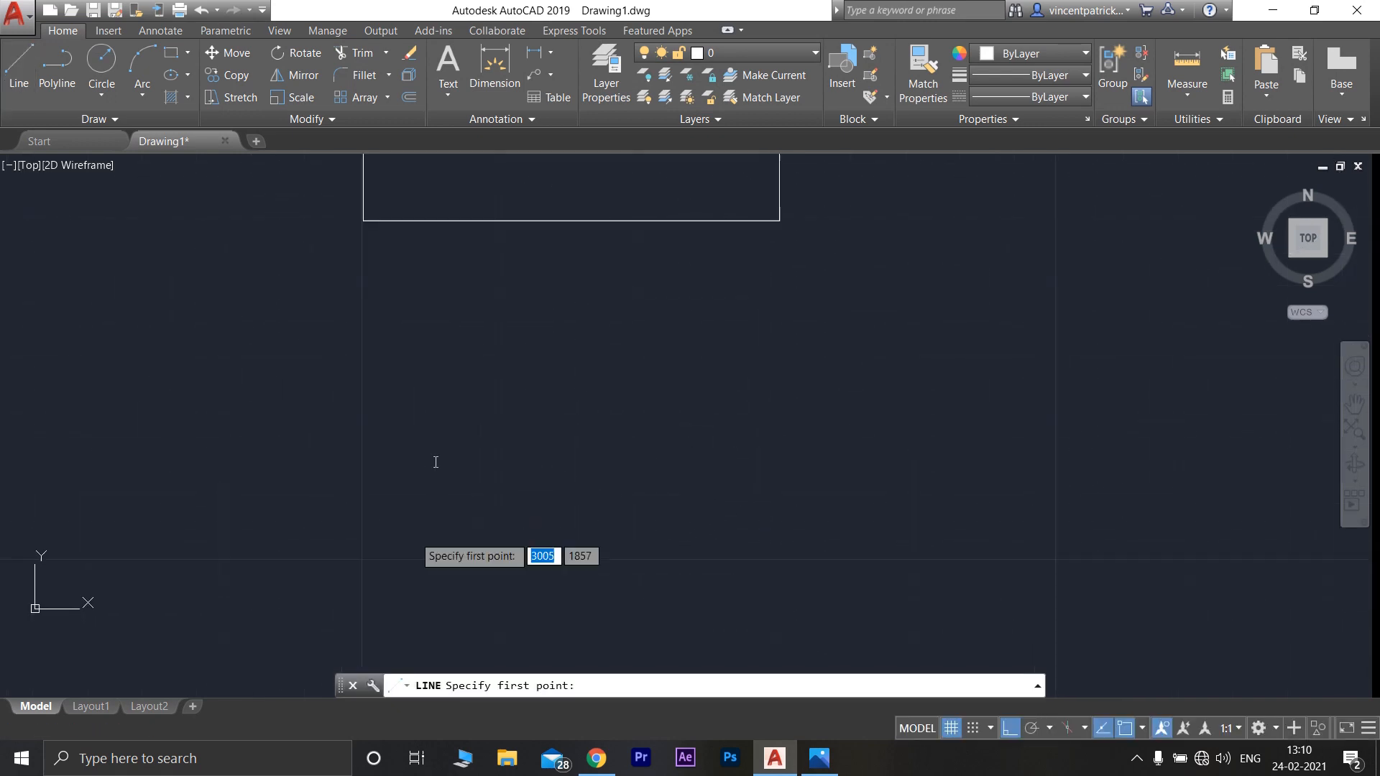
click(341, 416)
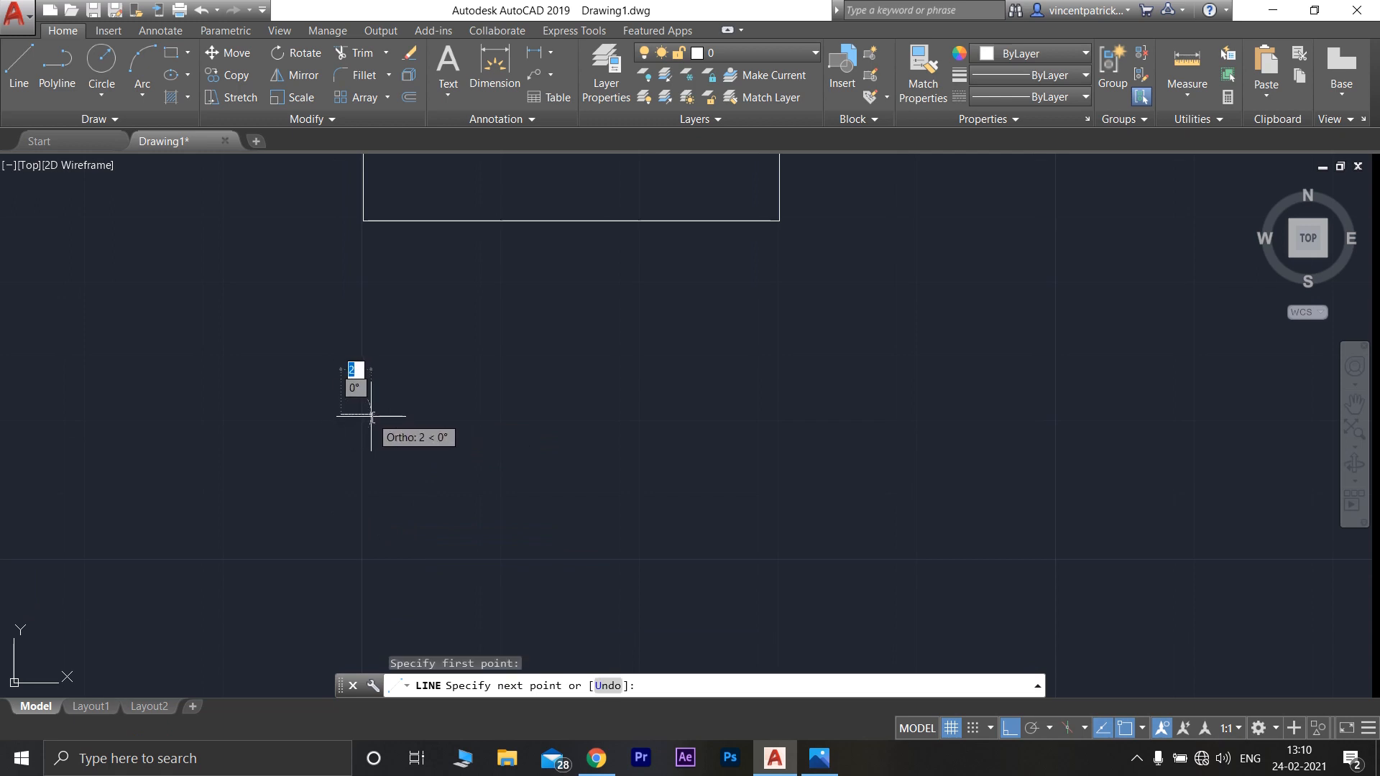
click(372, 416)
text(35)
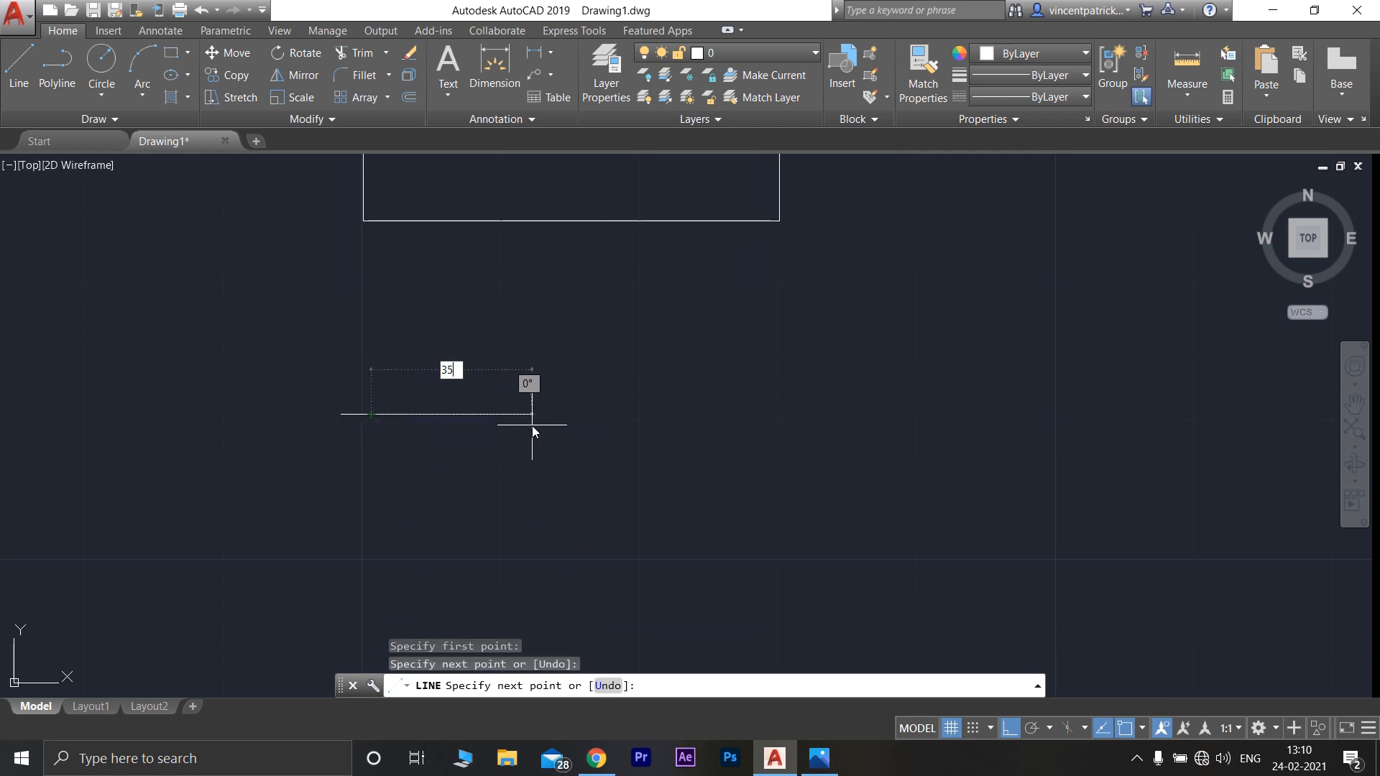
key(Return)
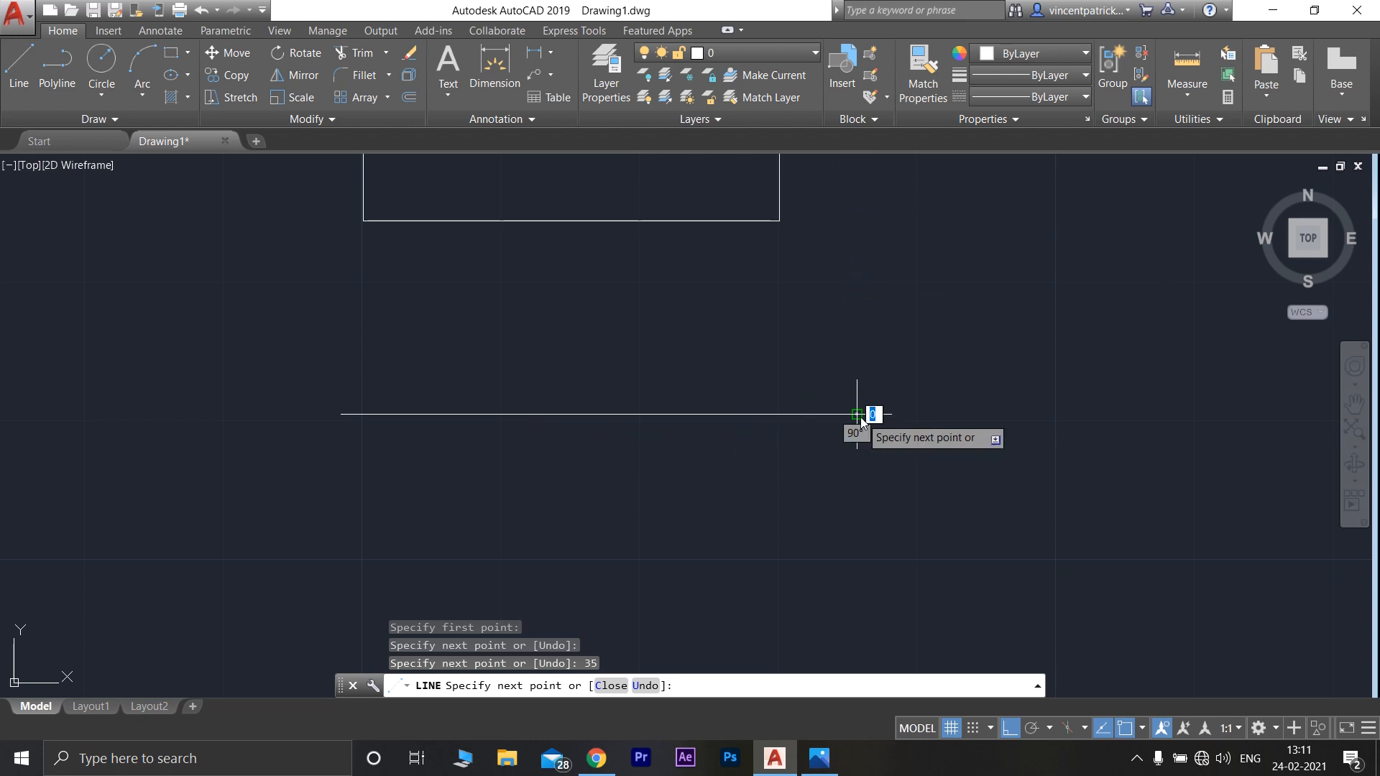
click(896, 417)
key(Return)
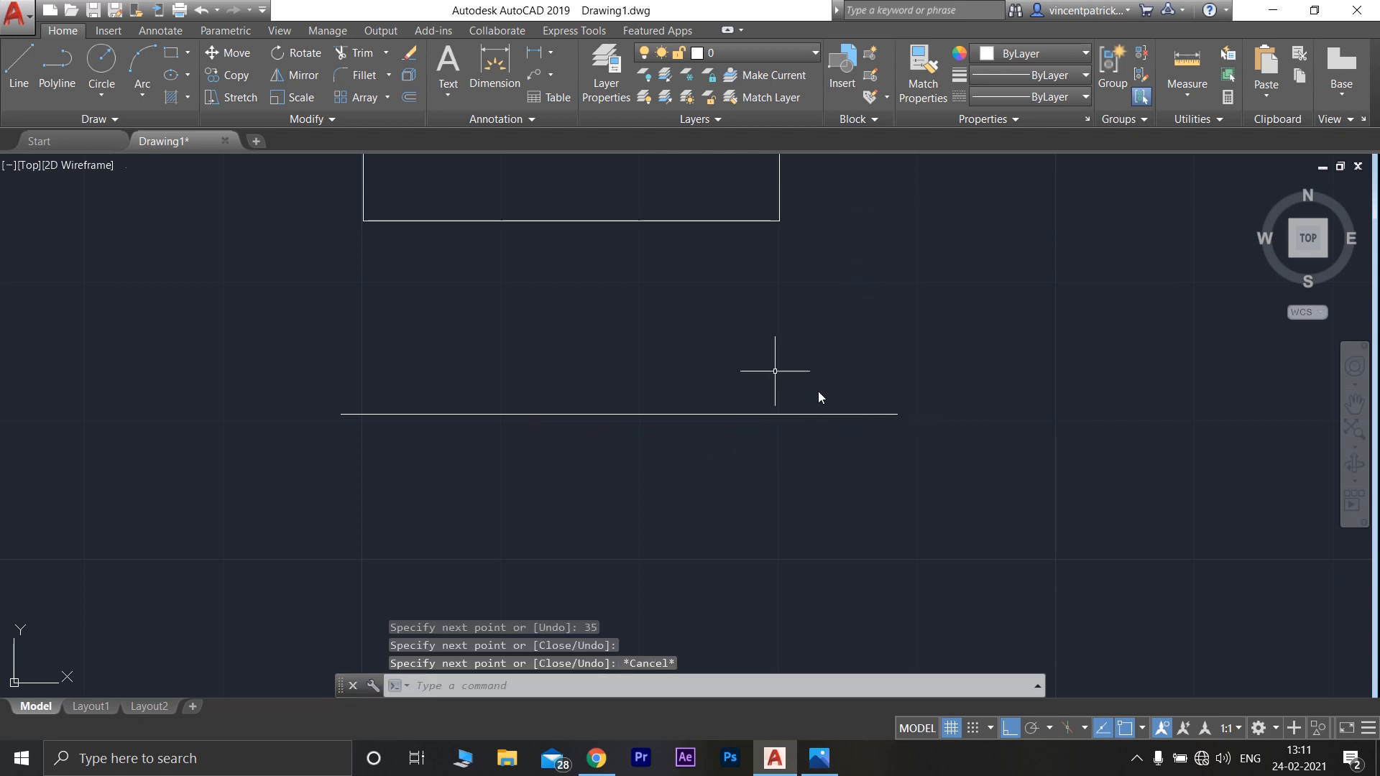
Draw the taper pin's large end as a vertical line through the 35-unit segment's left end, 2.5 units up and 5 units back down
click(19, 69)
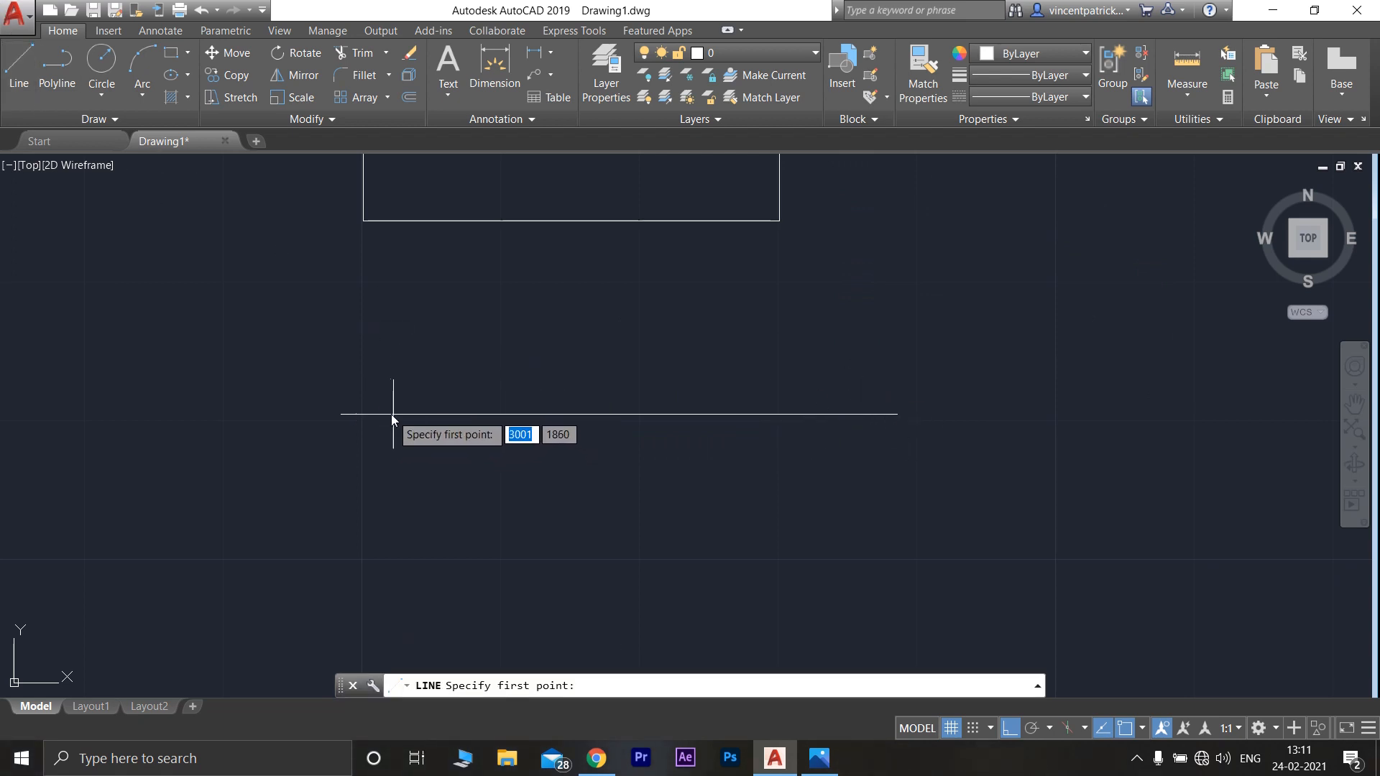
click(372, 414)
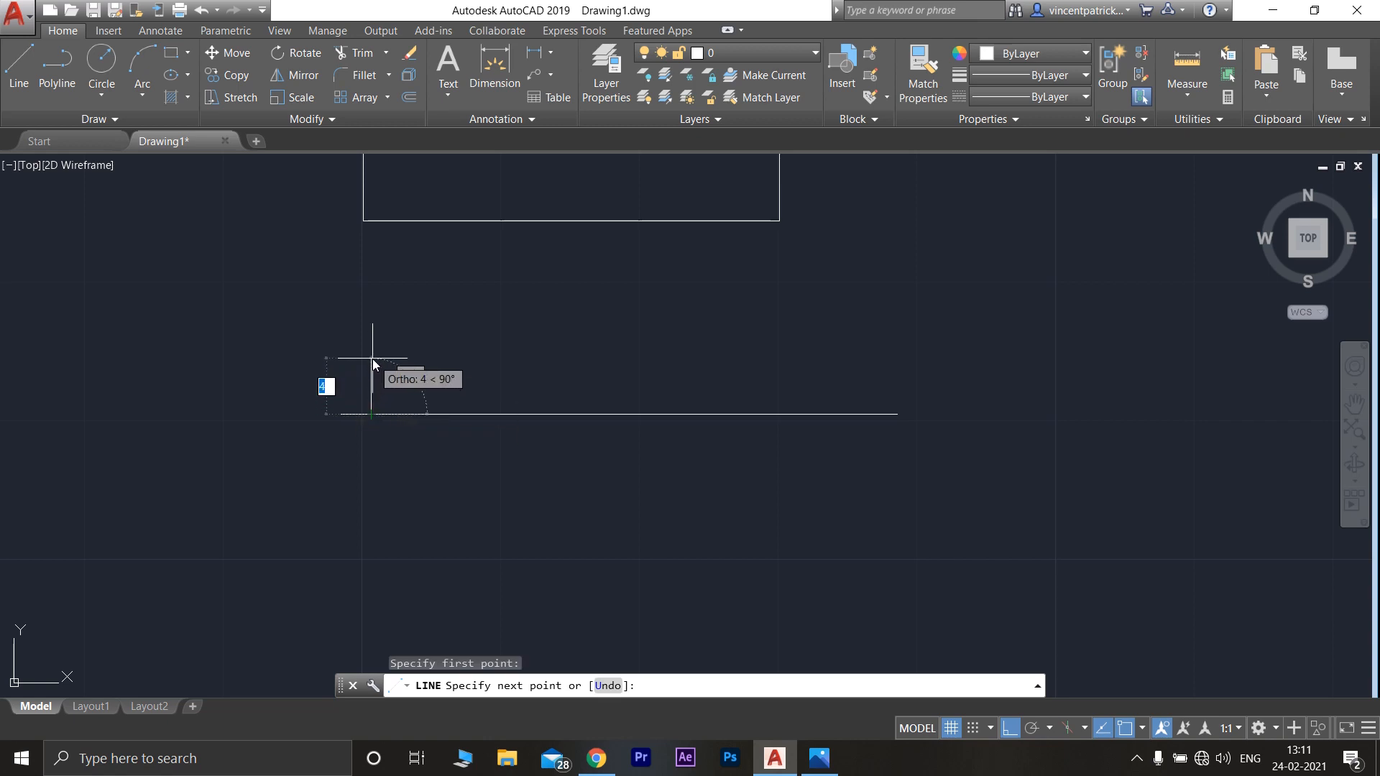
text(2)
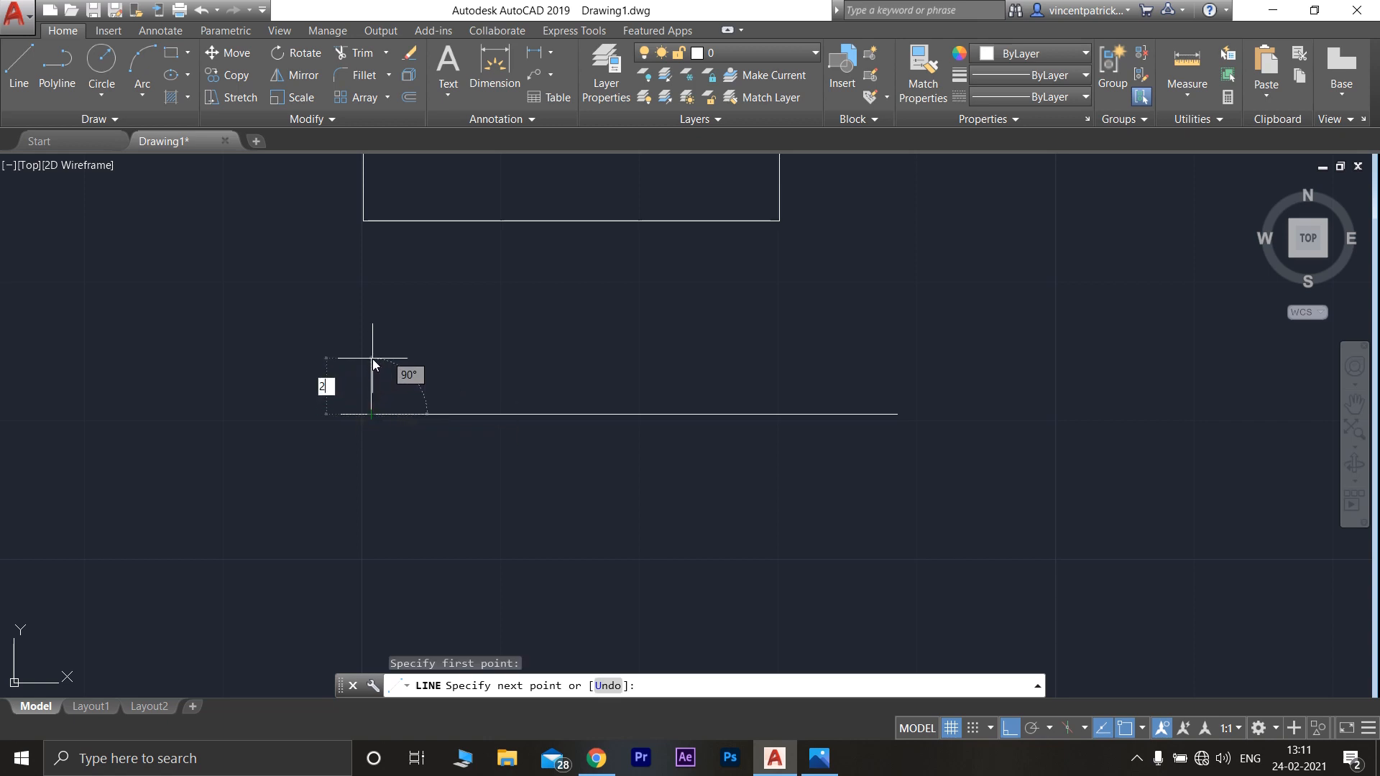
text(.5)
key(Return)
text(5)
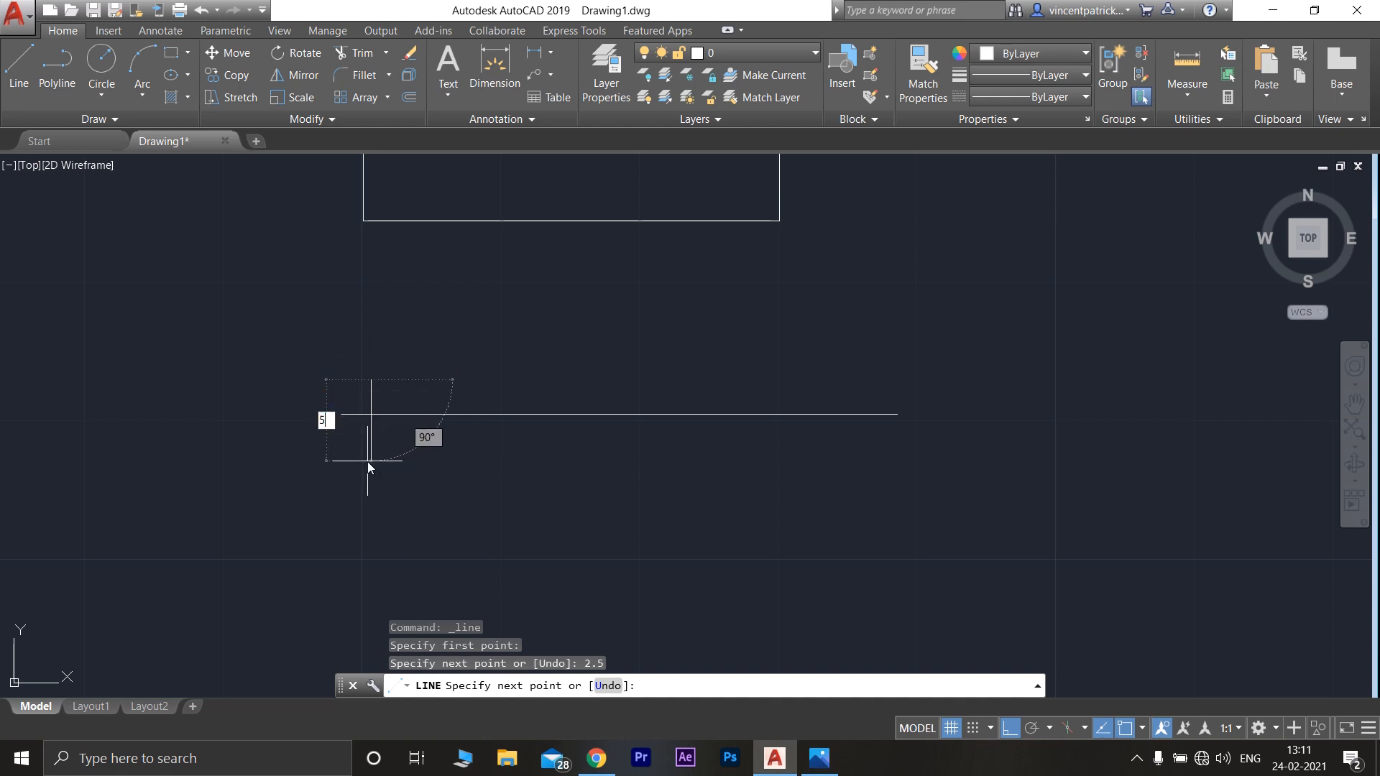
key(Return)
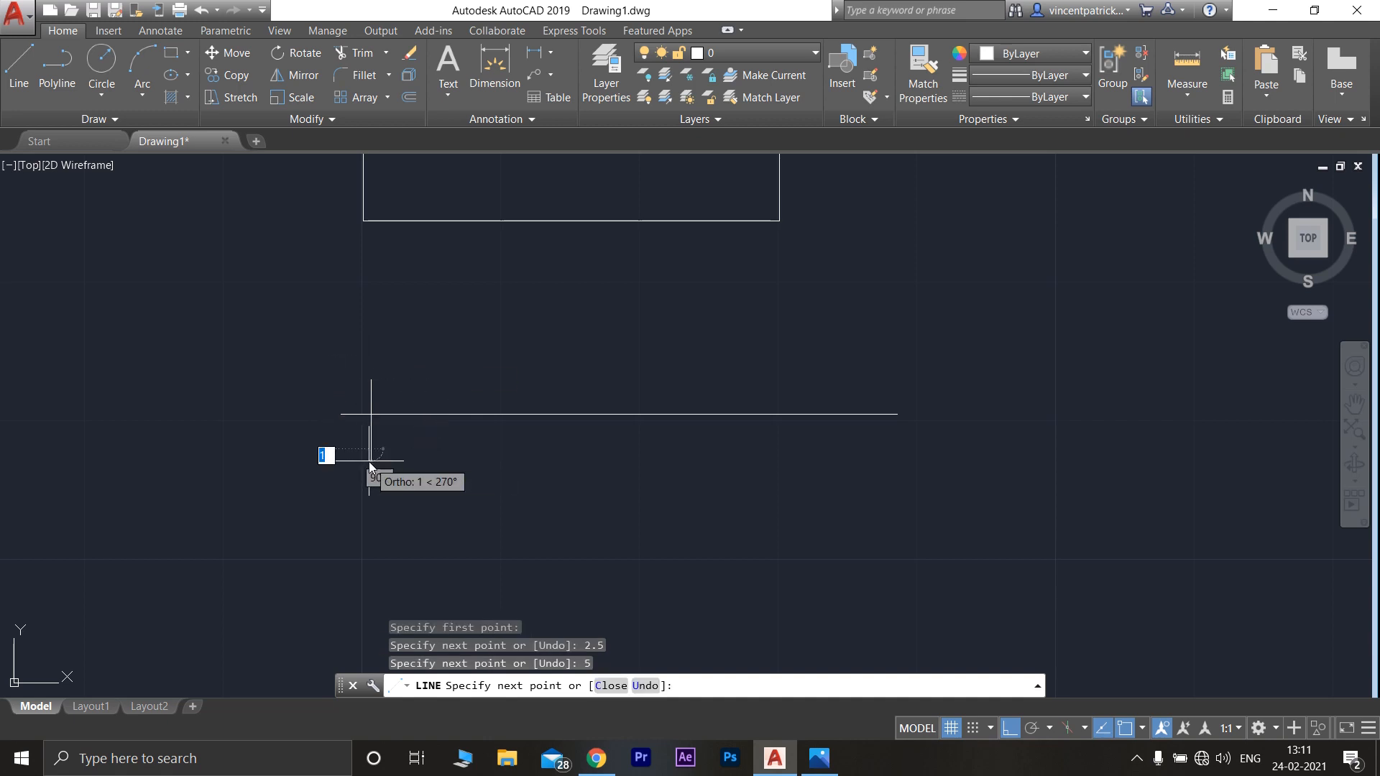
key(Escape)
Draw the small end as a vertical line through the 35-unit segment's right end, 2 units up and 4 units back down
click(18, 69)
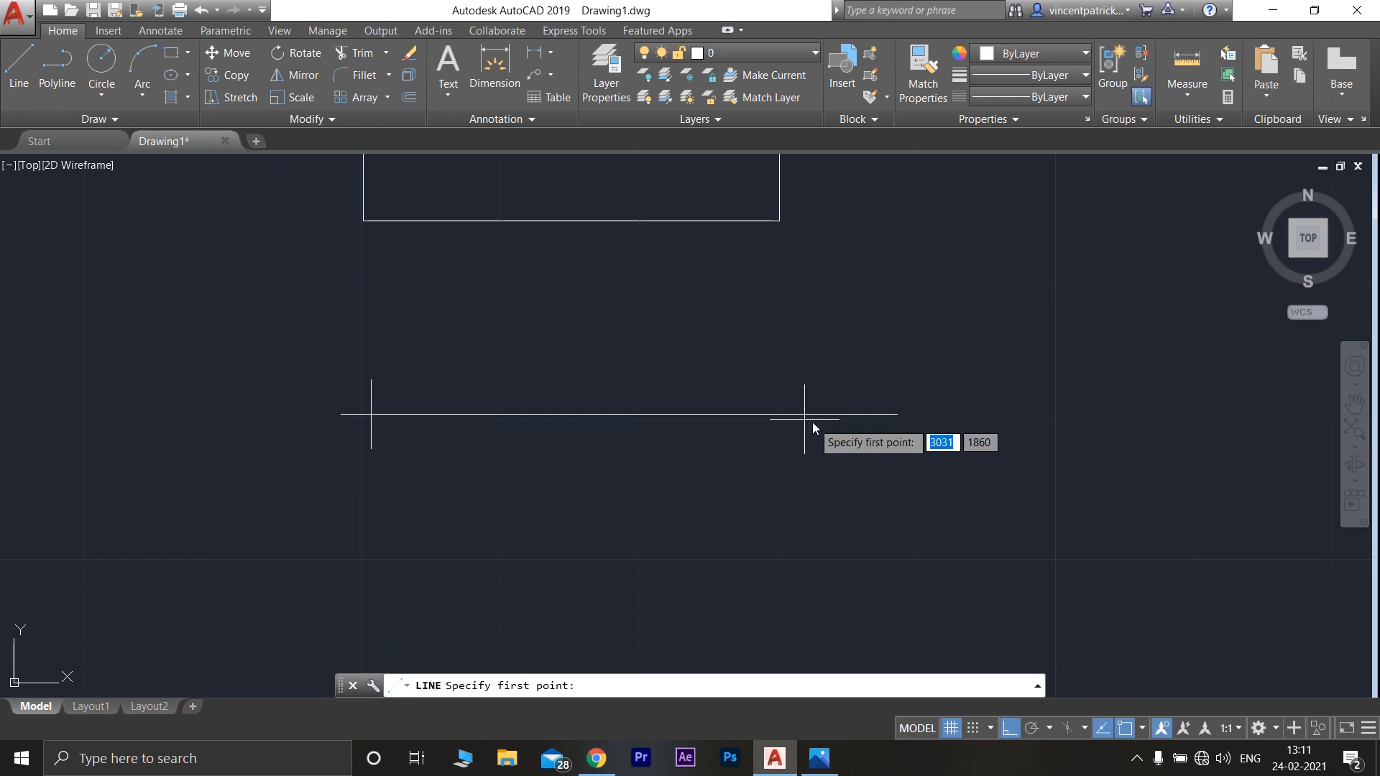
click(865, 414)
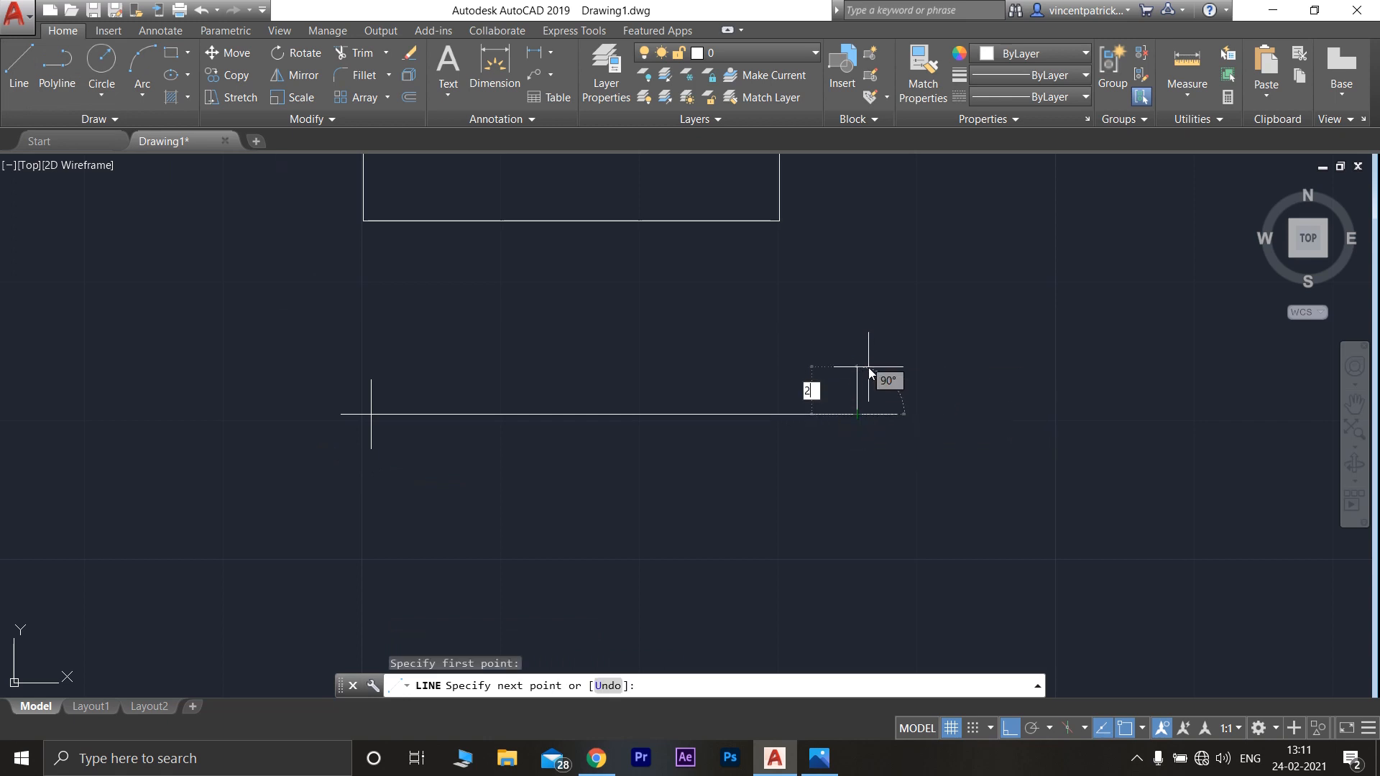
text(2)
key(Return)
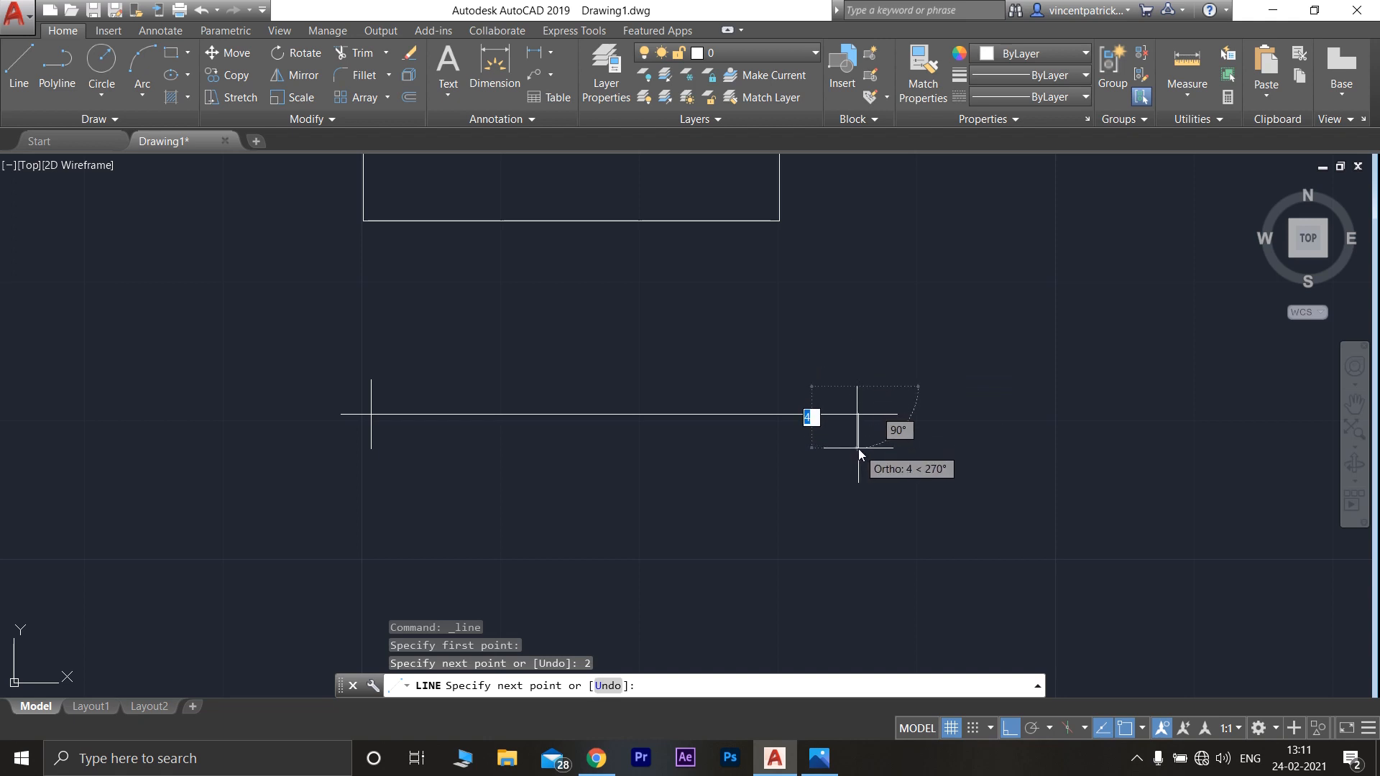
key(Return)
key(Escape)
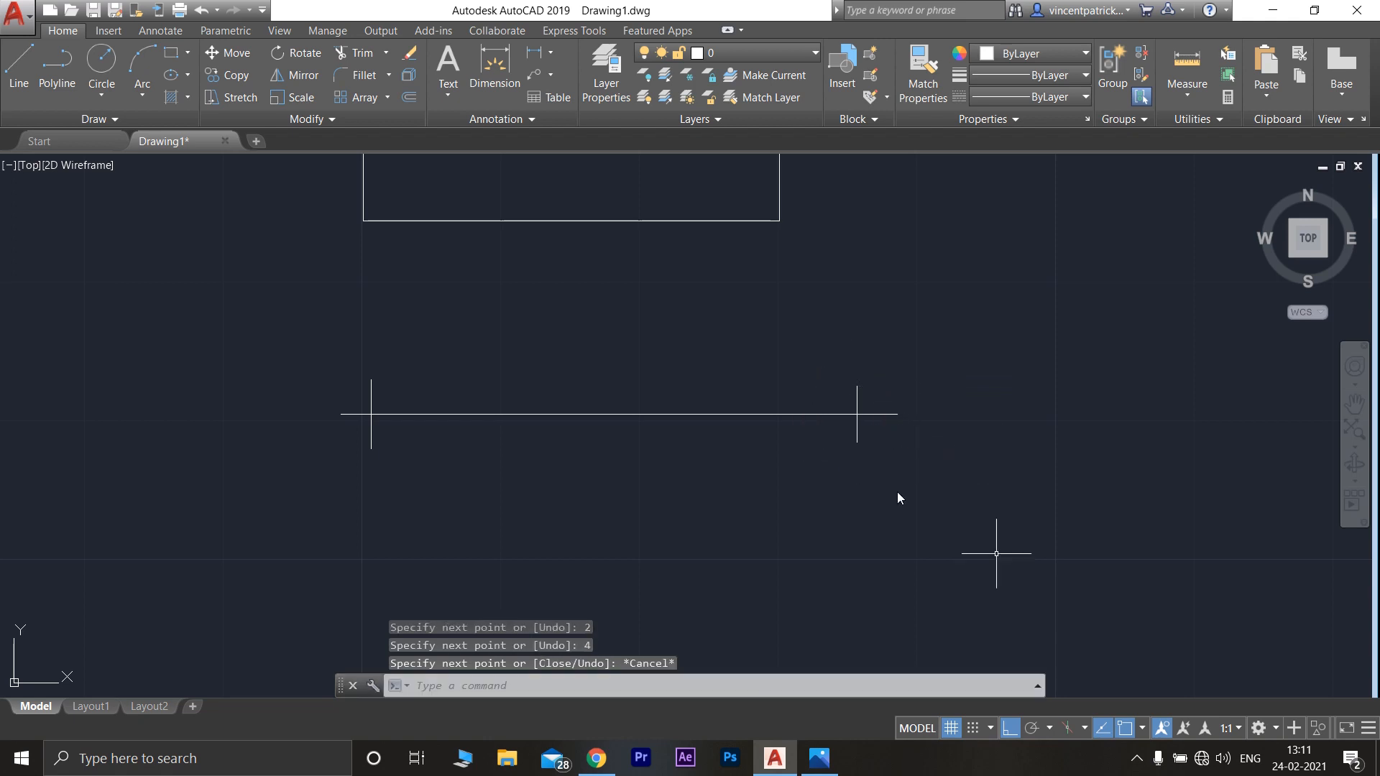
Turn Ortho off and join the upper and lower ends of the two vertical lines with slanted lines to close the taper pin outline
click(1012, 729)
click(19, 68)
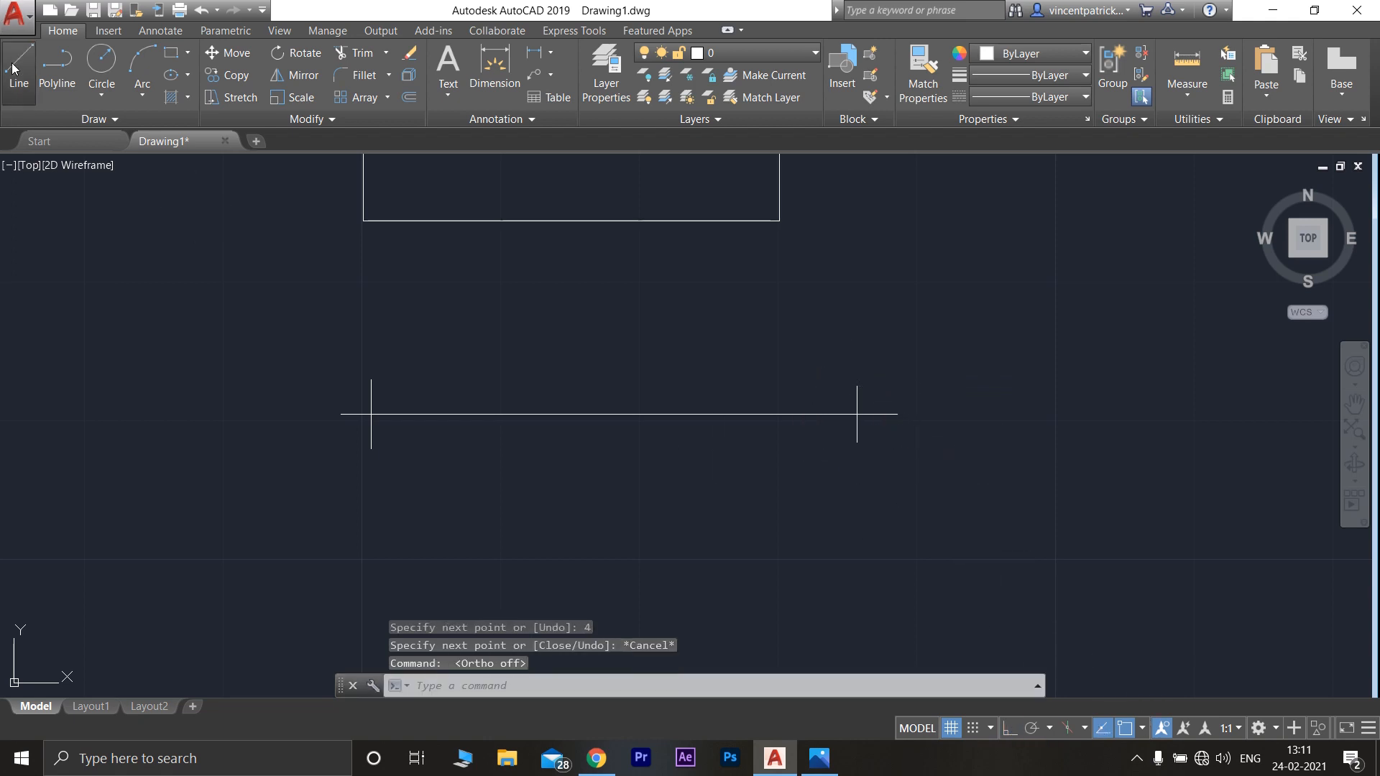
click(373, 385)
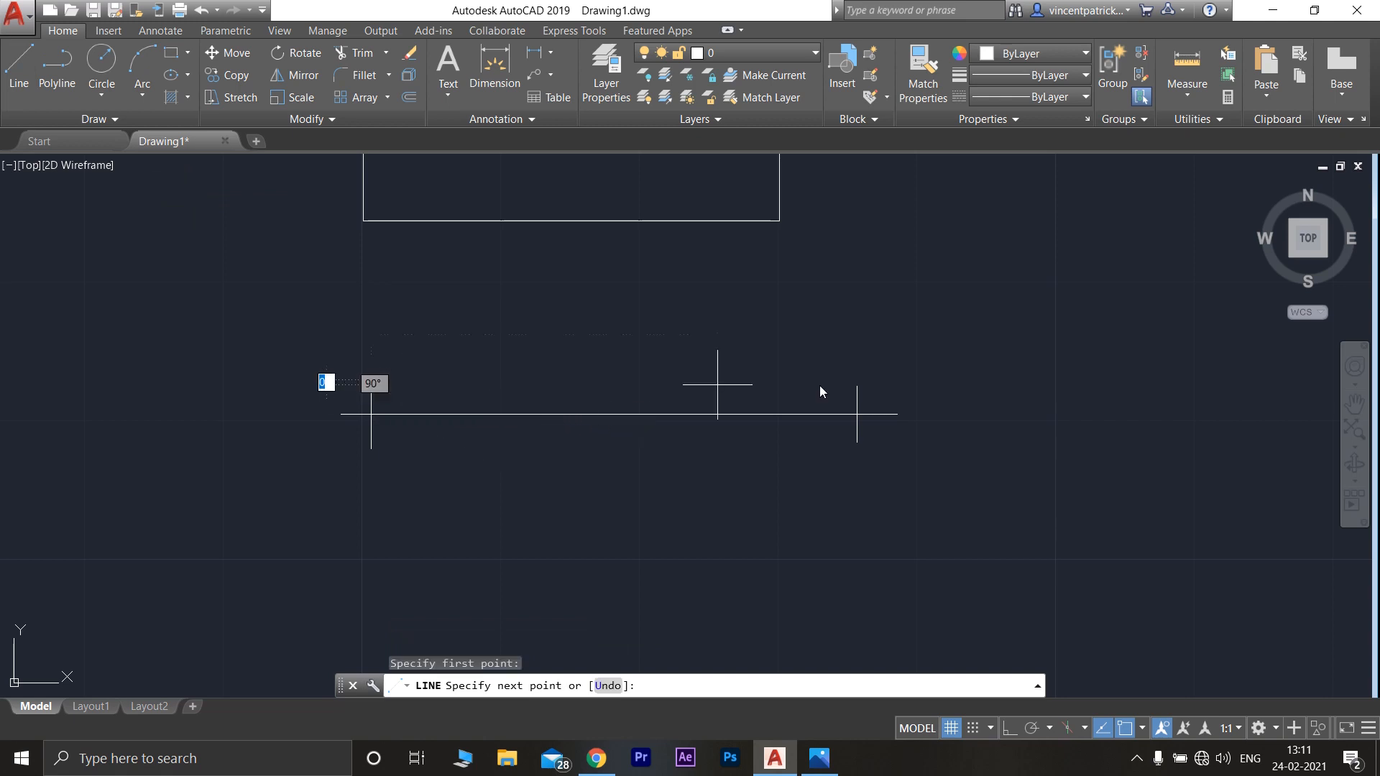
click(857, 386)
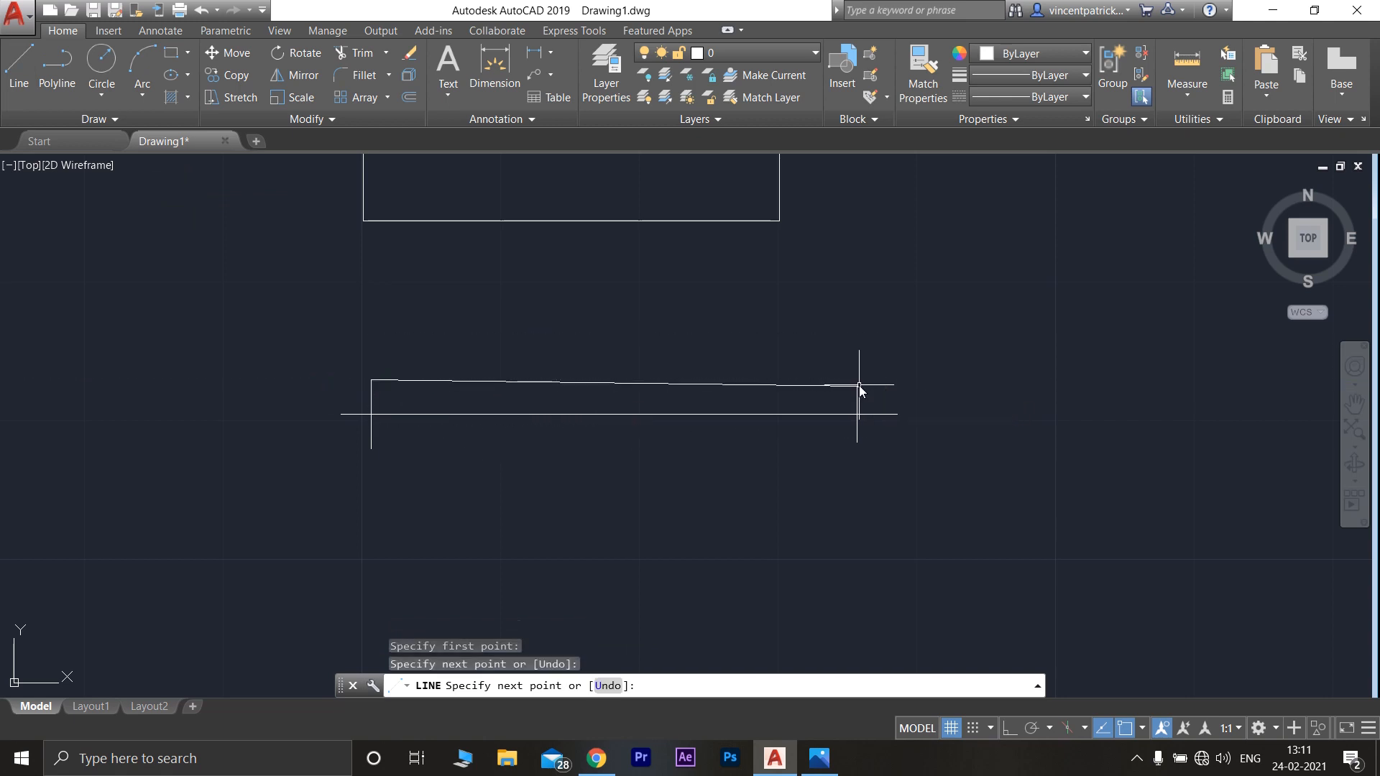
key(Escape)
click(19, 68)
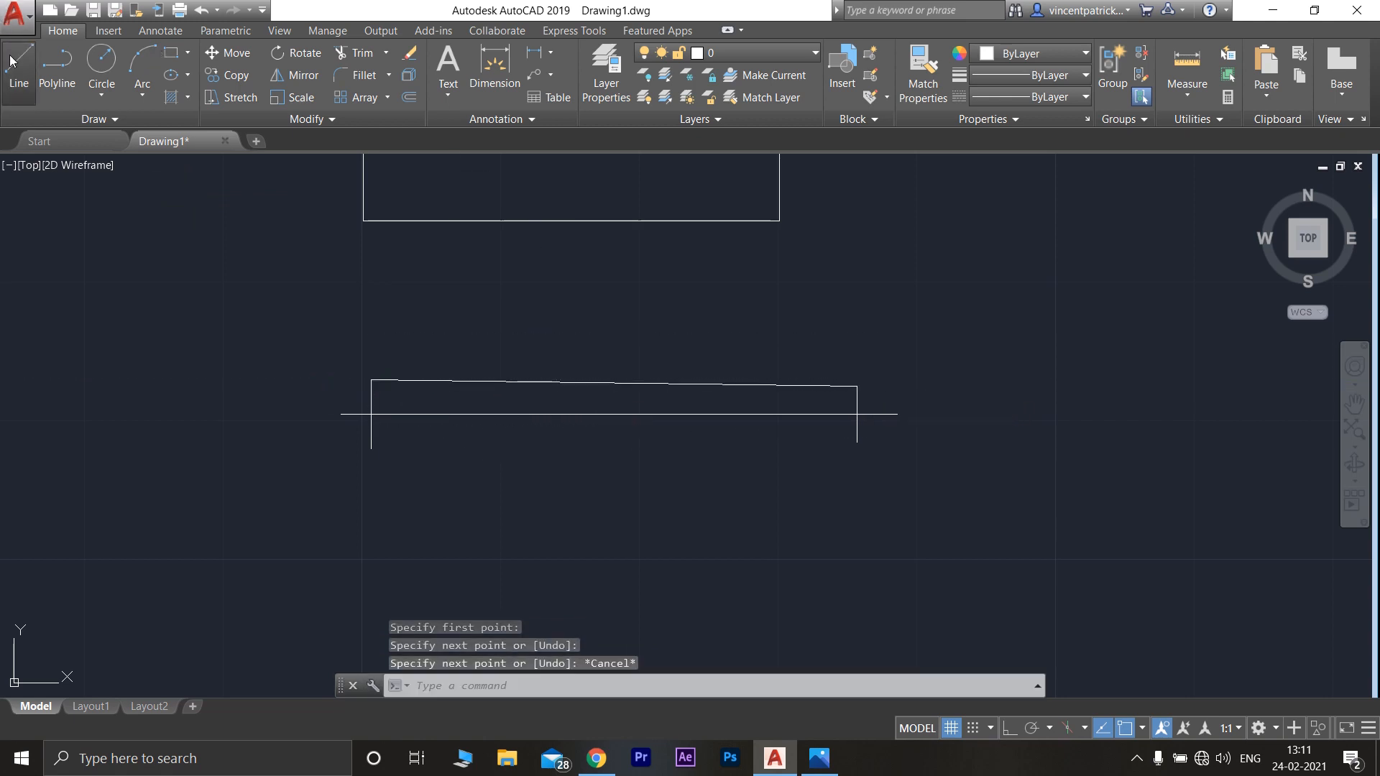
click(371, 449)
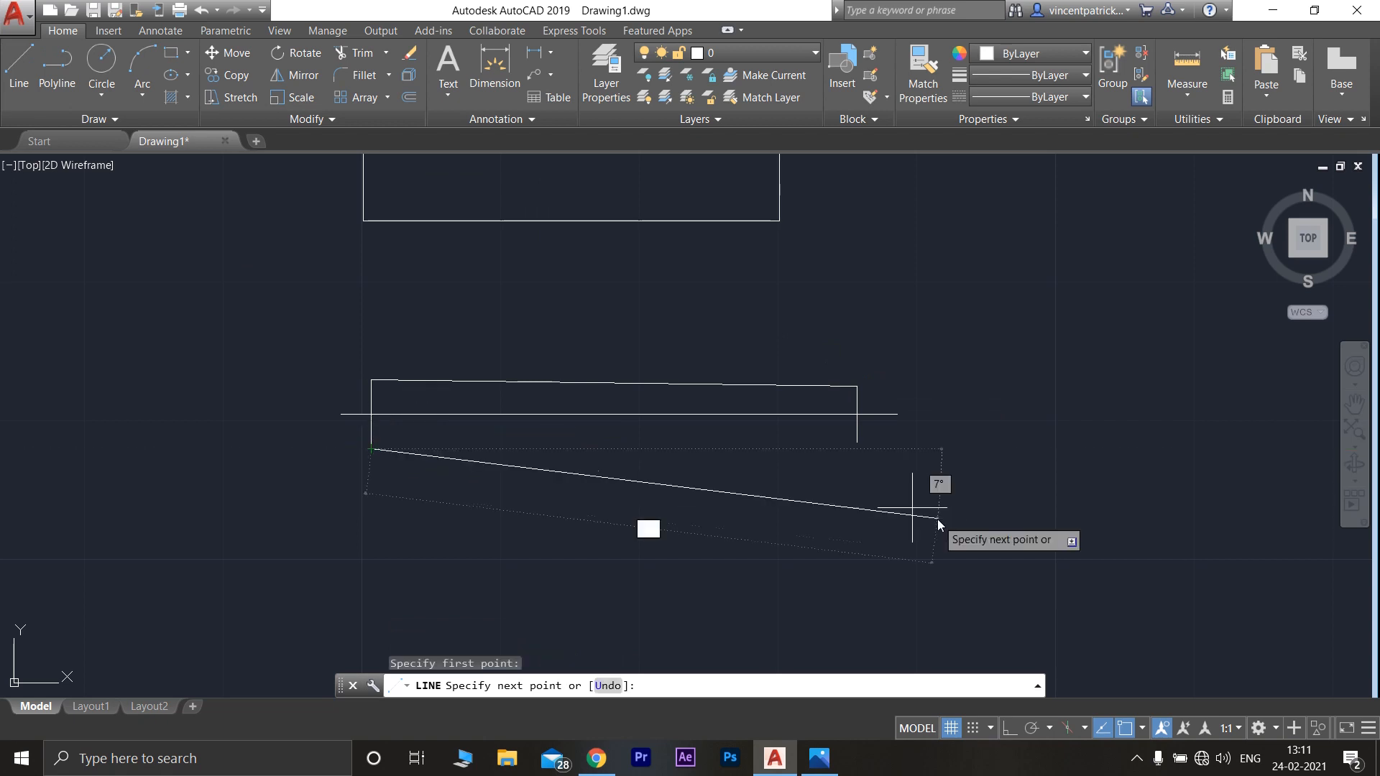
click(859, 441)
key(Escape)
Delete the taper pin's horizontal centre line, including its short overhangs at both ends
scroll(963, 395, down, 2)
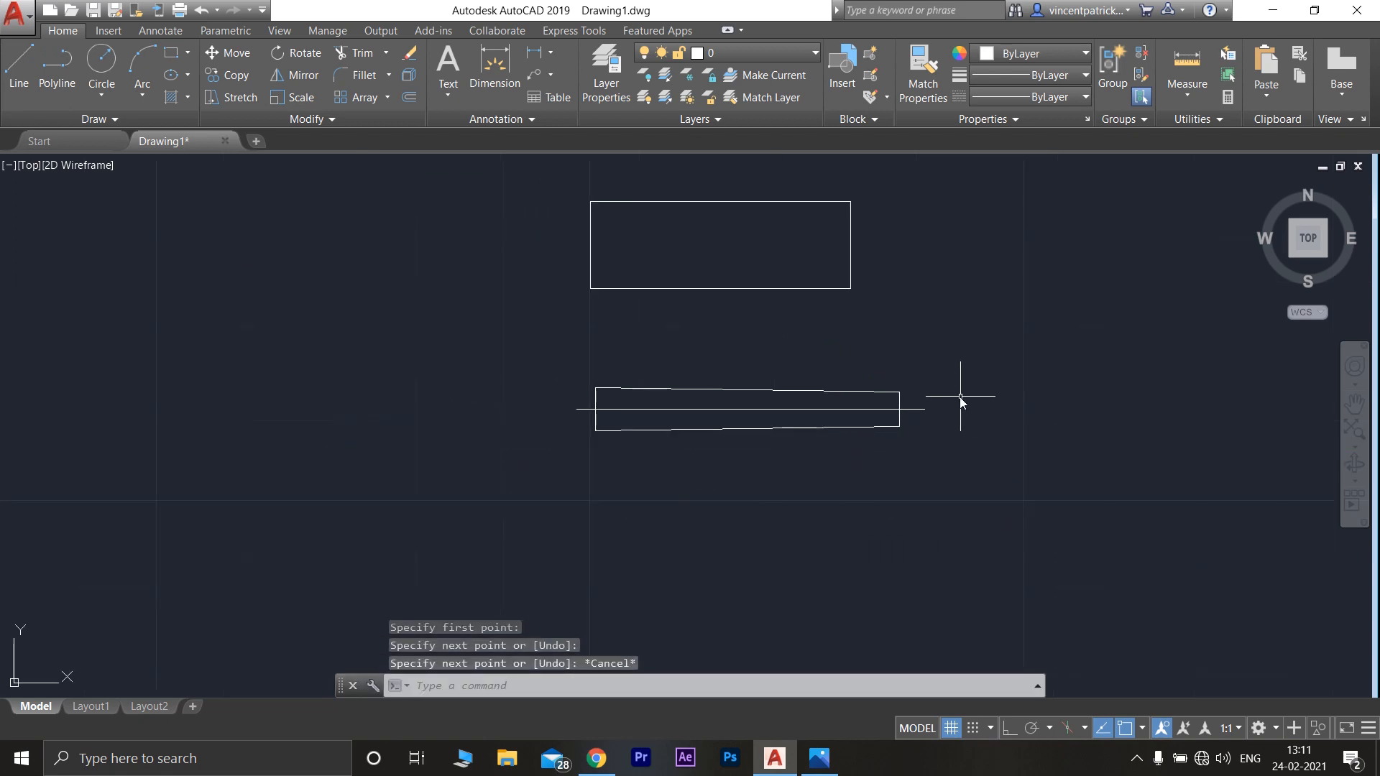
scroll(959, 395, up, 2)
click(675, 415)
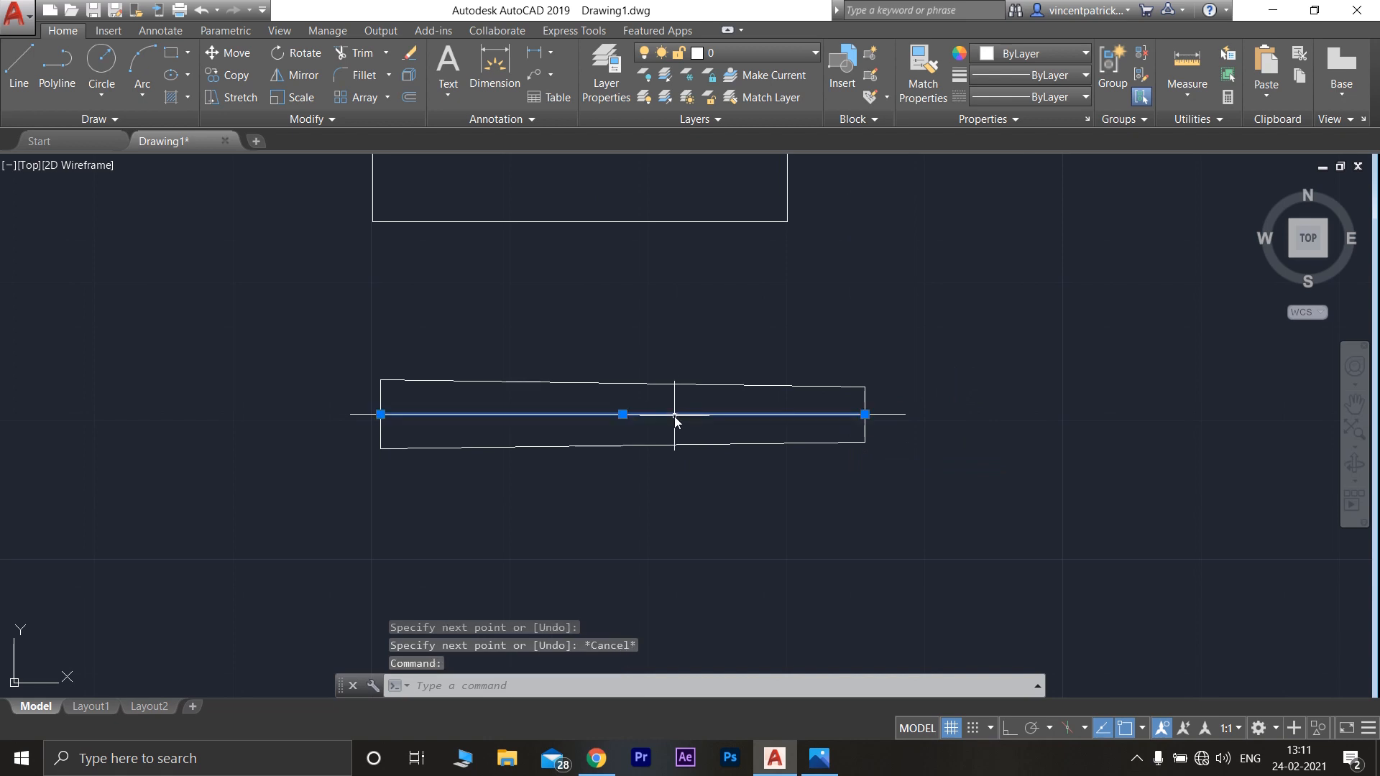
key(Delete)
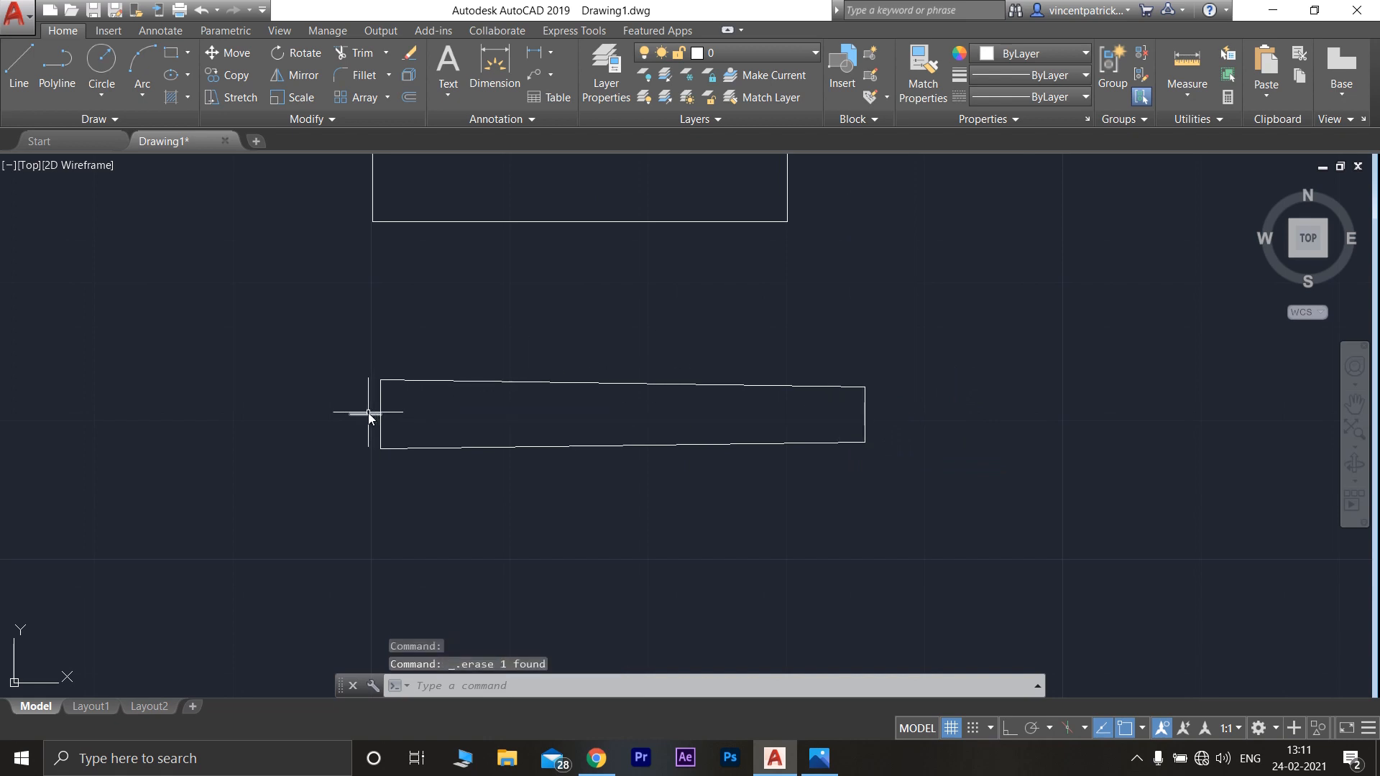
Review all the part outlines and compare them with the knuckle joint reference picture in Photos
scroll(869, 308, down, 2)
scroll(925, 364, down, 2)
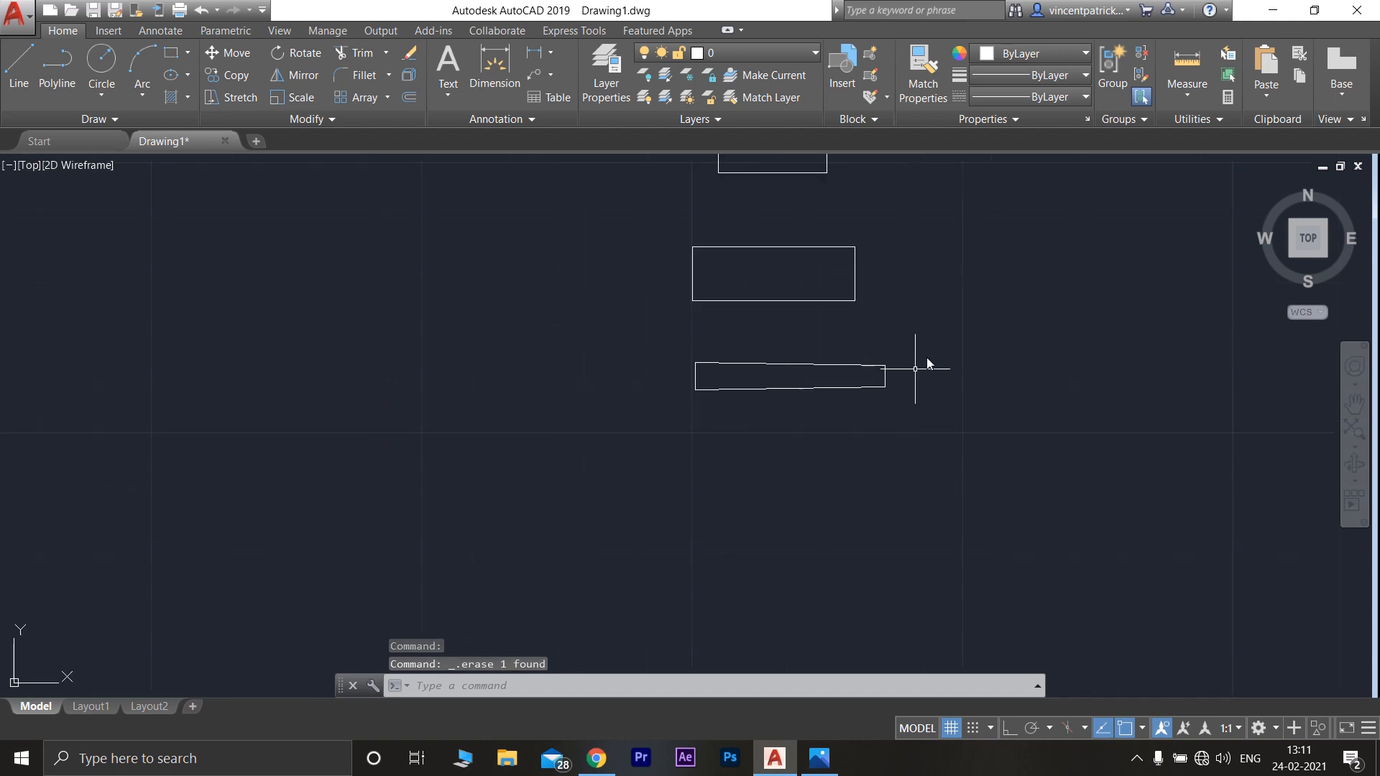
mouse_move(925, 364)
middle_down()
mouse_move(888, 367)
mouse_move(816, 425)
middle_up()
scroll(852, 410, down, 3)
middle_drag(895, 391, 701, 440)
click(820, 760)
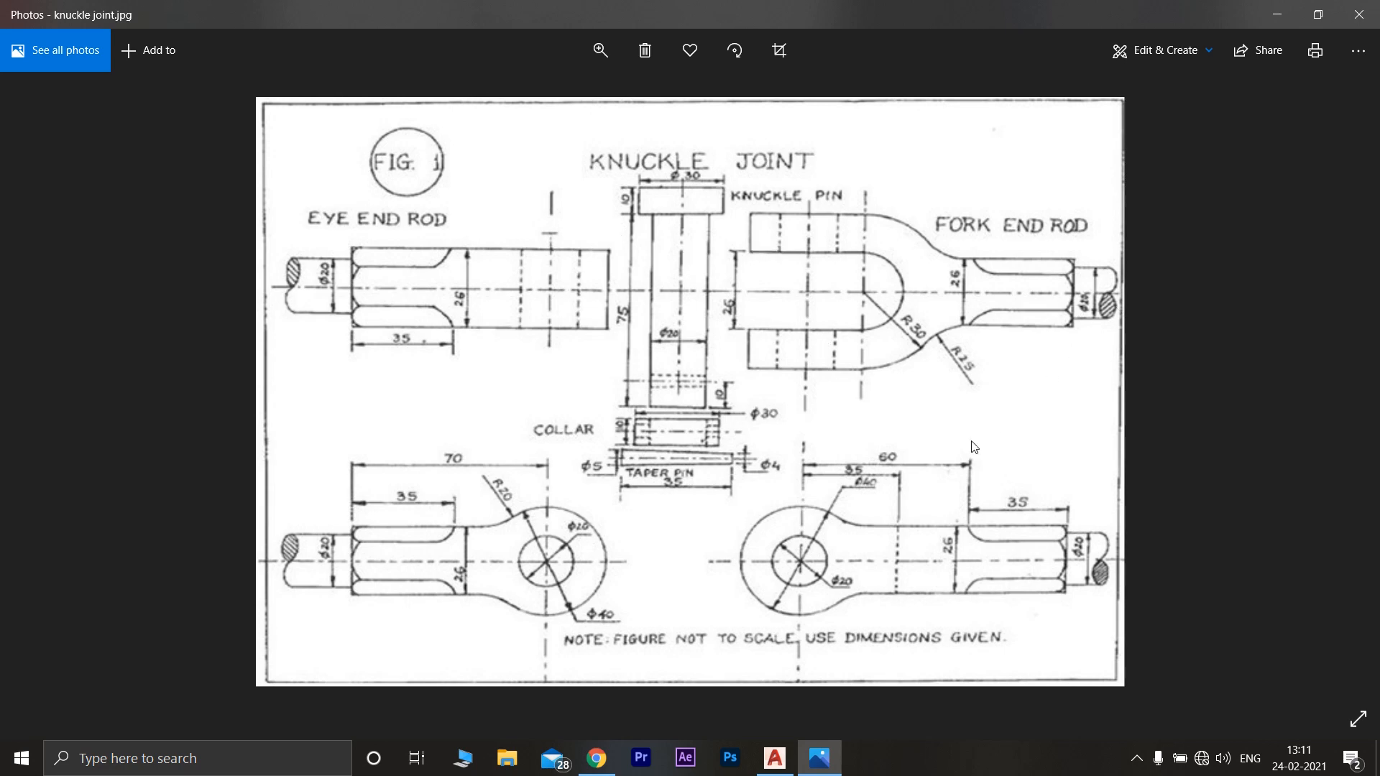
Switch back to AutoCAD and copy all the part outlines about 423 units to the right, using the knuckle pin head's upper-right corner as base point
click(785, 770)
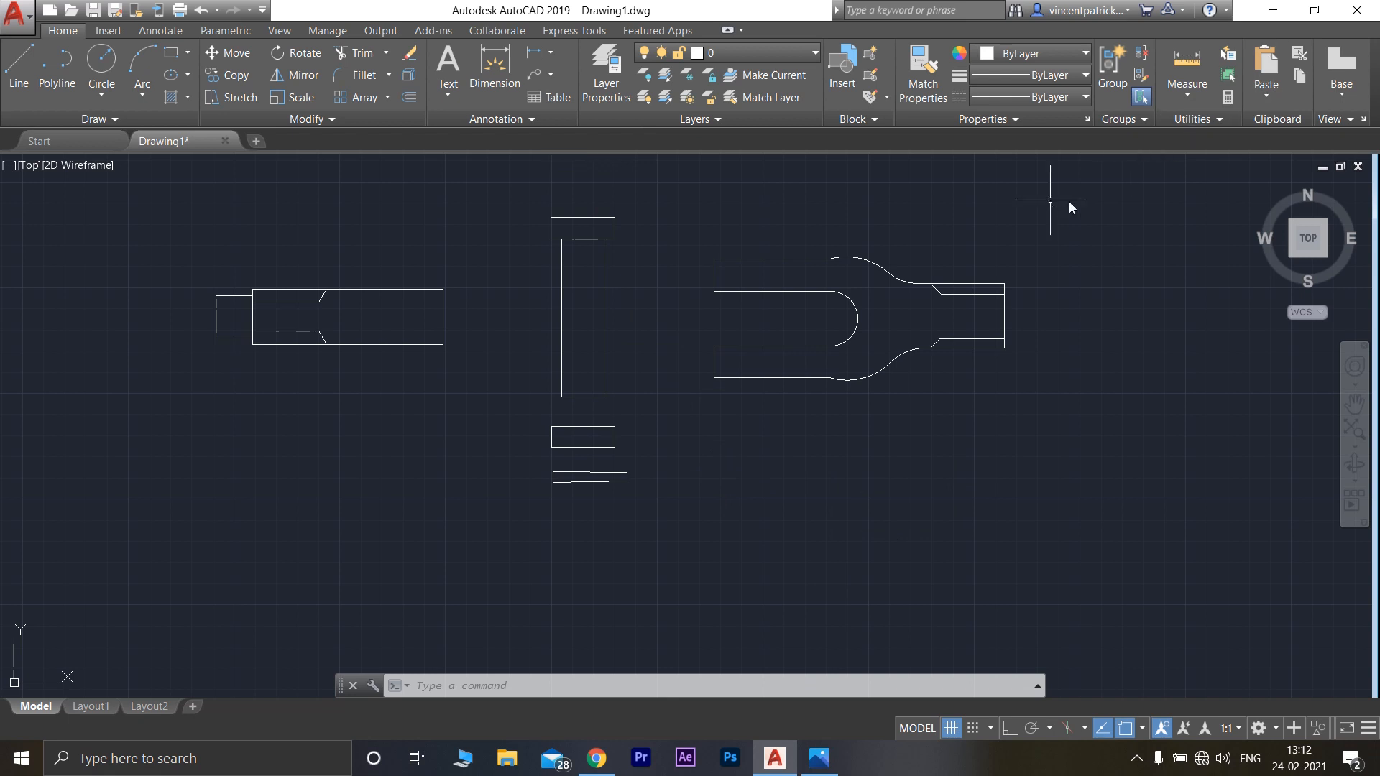
middle_drag(1072, 229, 1071, 287)
mouse_move(1071, 286)
mouse_down()
mouse_move(632, 191)
mouse_move(241, 204)
mouse_move(233, 569)
mouse_move(838, 580)
mouse_move(1054, 484)
mouse_up()
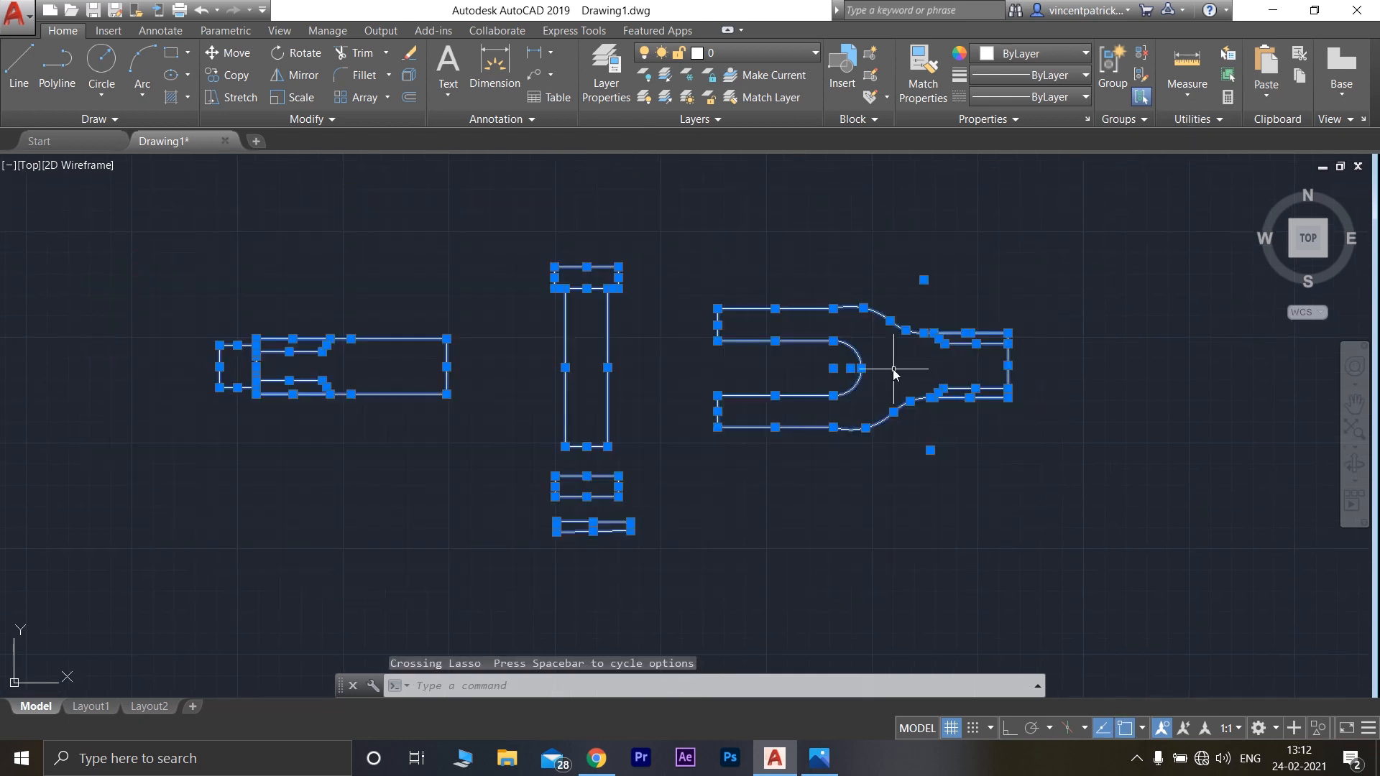
right_click(718, 310)
click(791, 443)
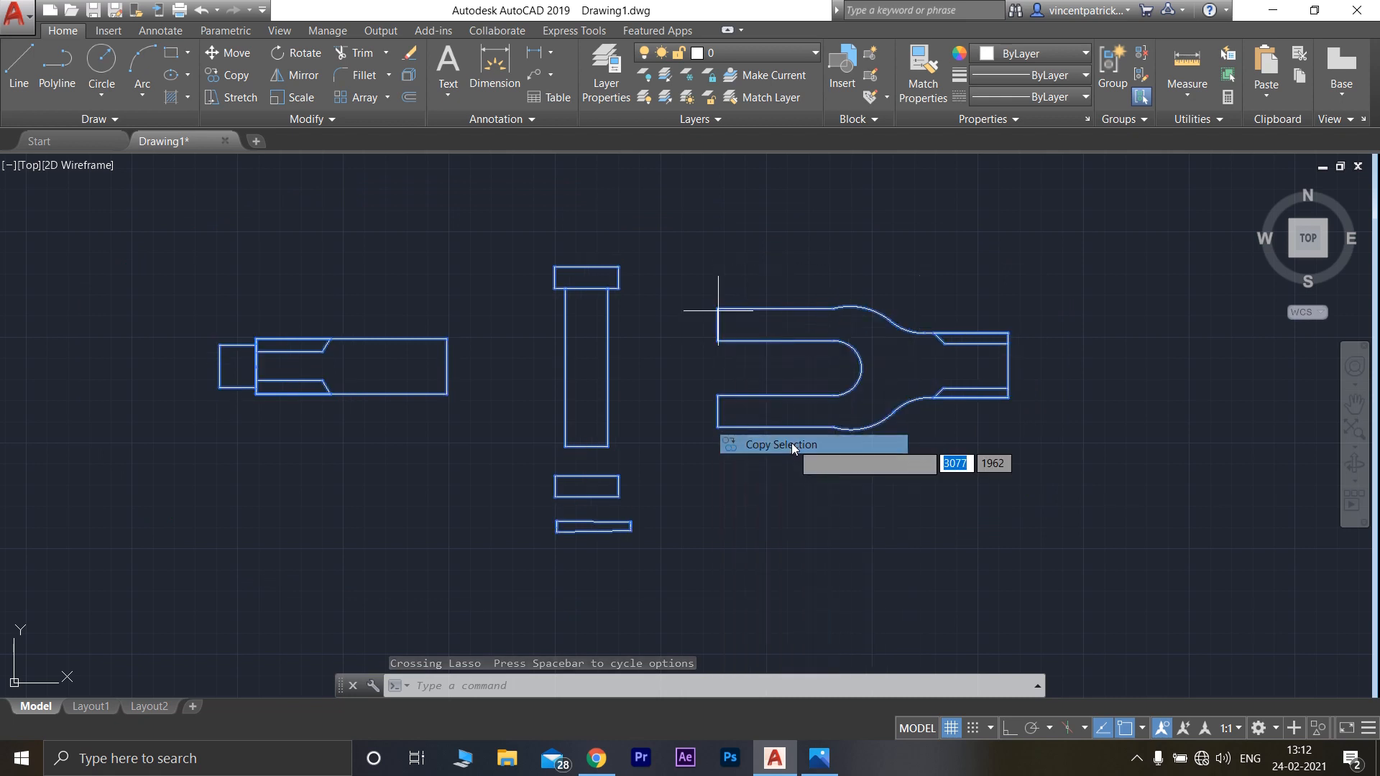
middle_drag(927, 455, 732, 472)
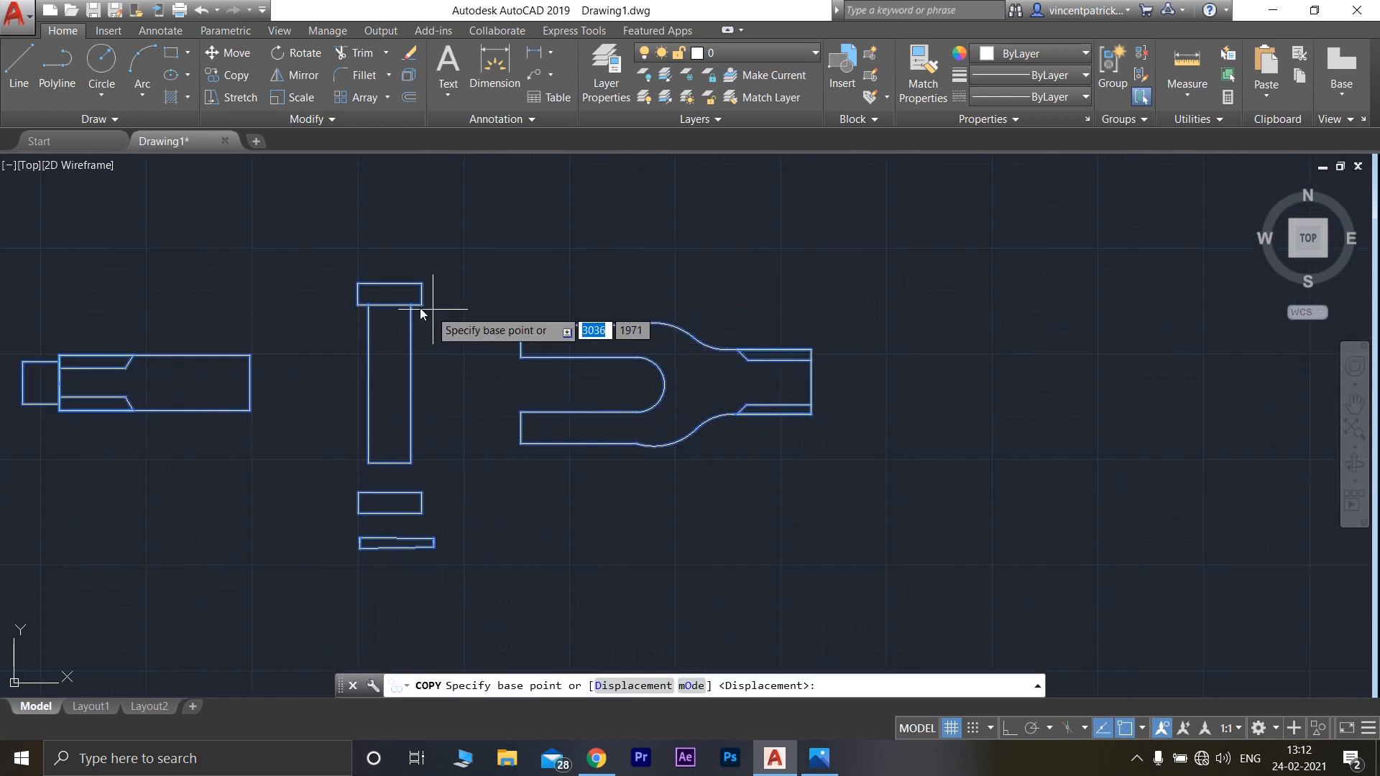
click(422, 283)
click(422, 283)
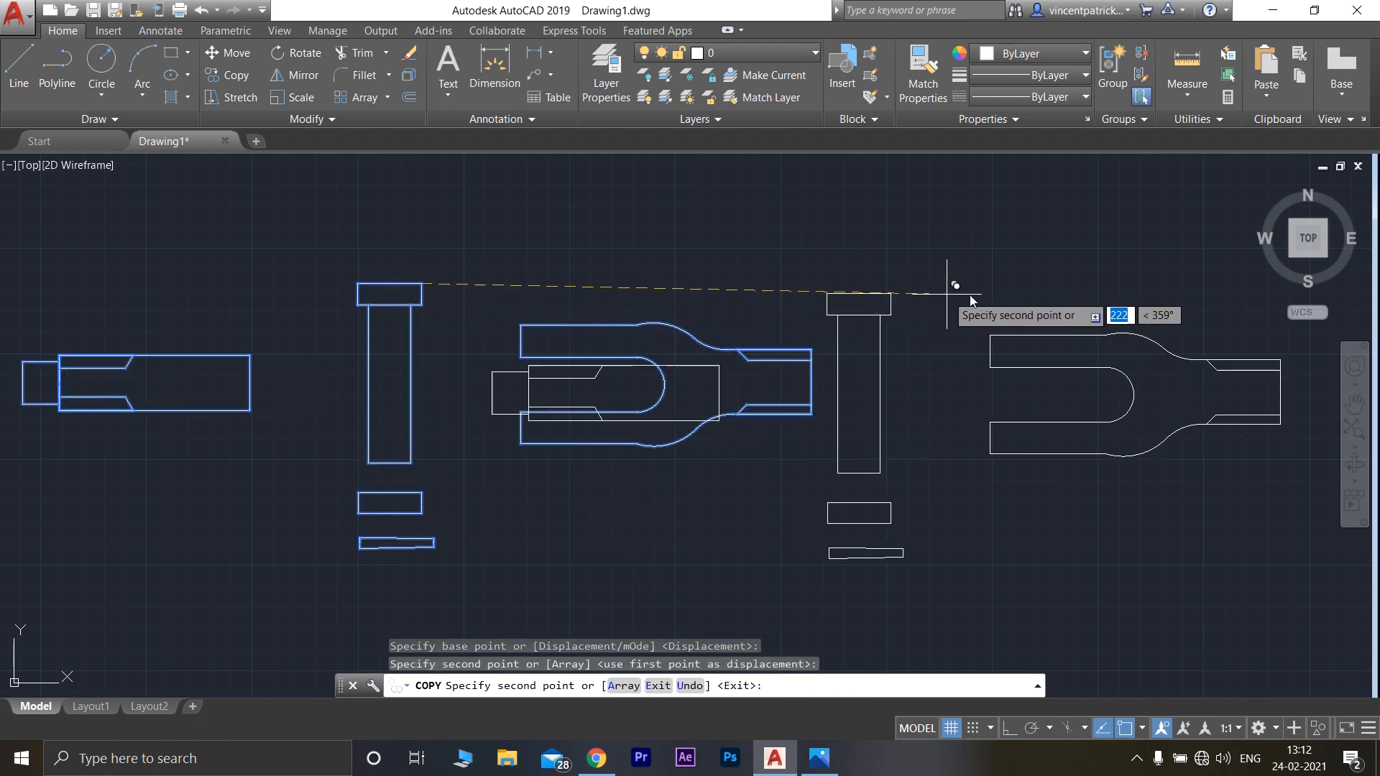
scroll(1071, 291, down, 2)
mouse_move(1064, 294)
middle_down()
mouse_move(455, 246)
mouse_move(642, 330)
middle_up()
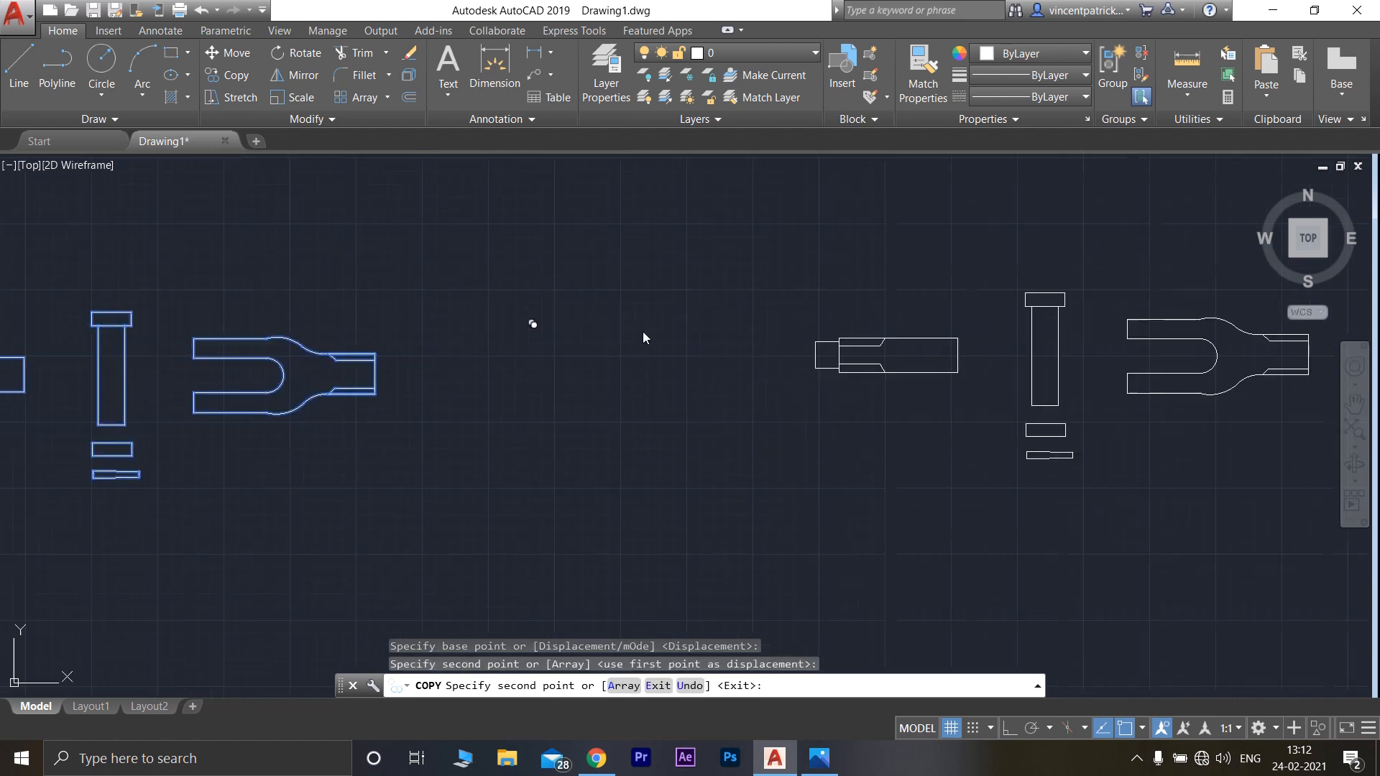
click(689, 316)
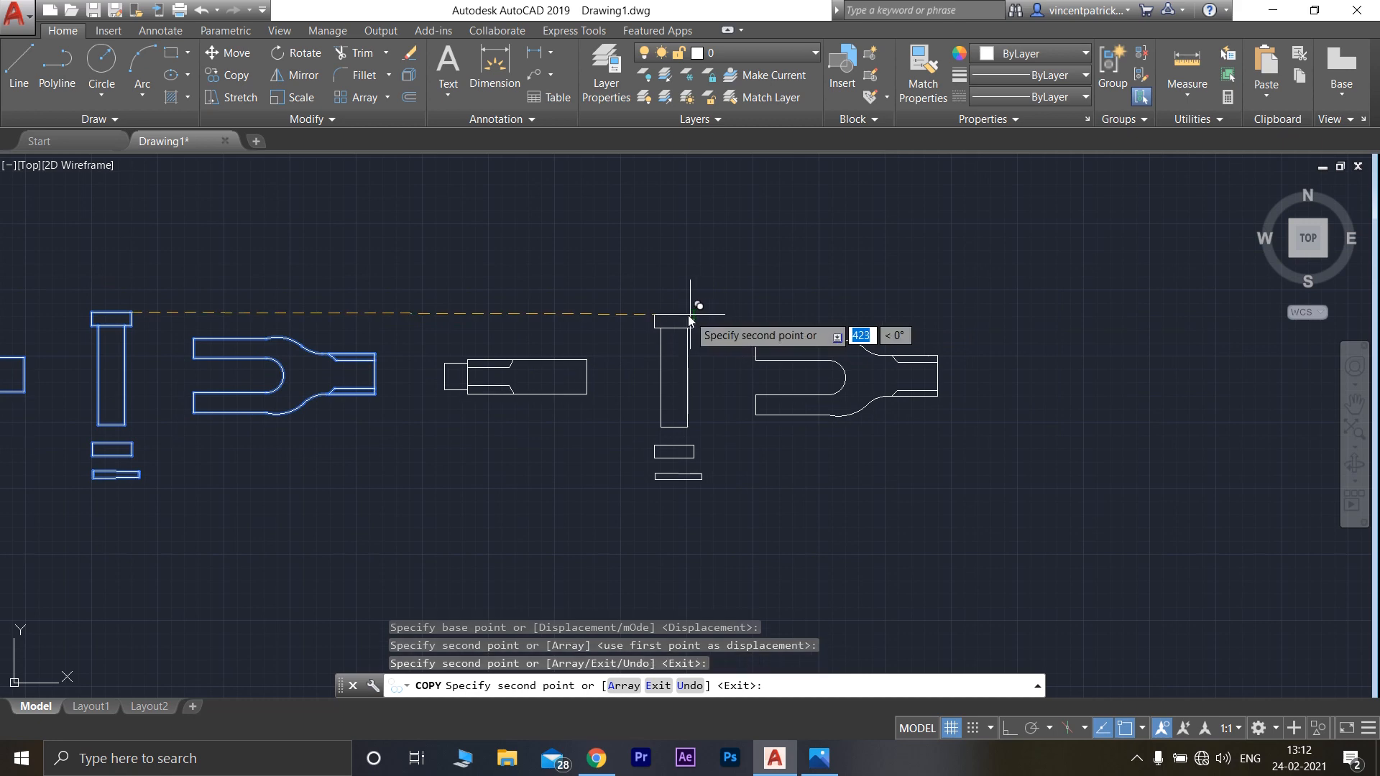
key(Escape)
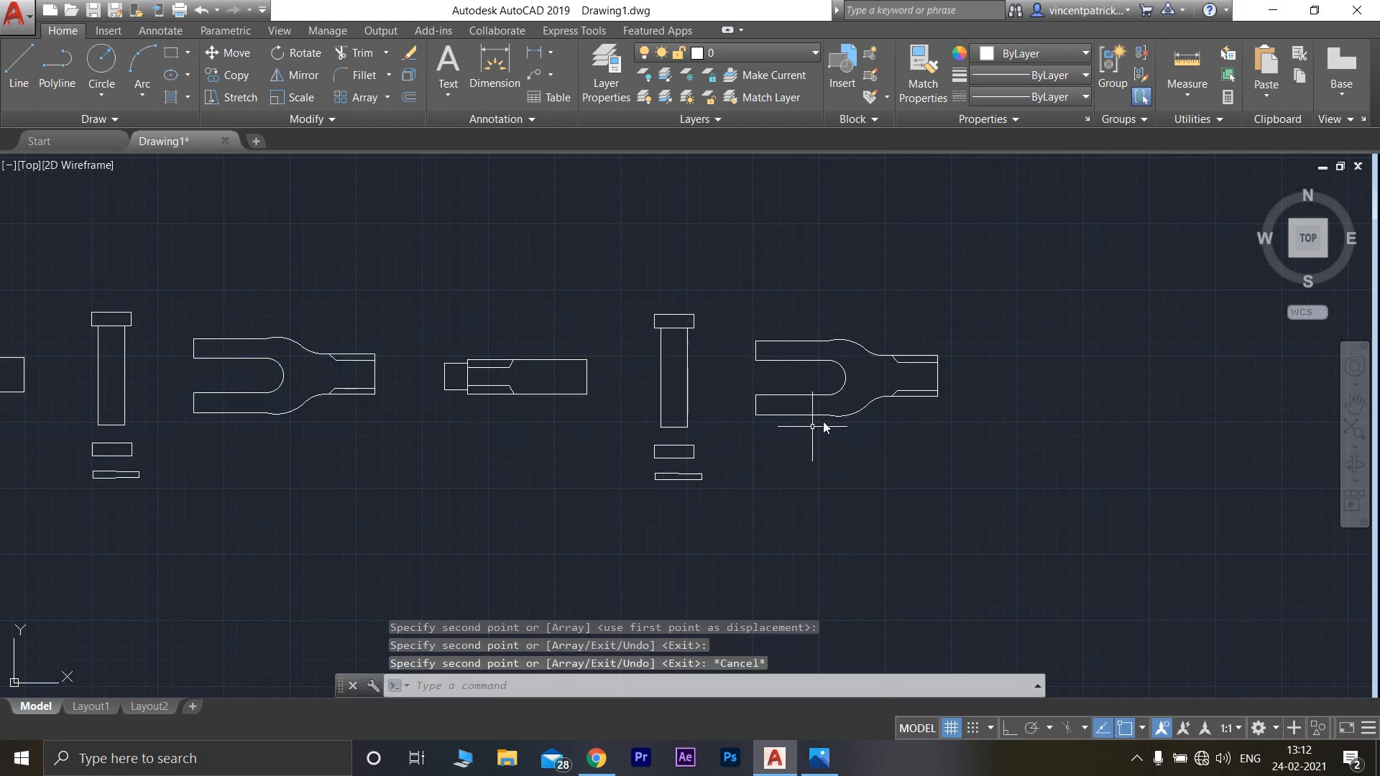
Move the copied fork end rod onto the knuckle pin, its upper edge aligned with the pin head's underside, the upper curve starting about 9 units right of the head
scroll(613, 453, down, 2)
scroll(613, 451, up, 5)
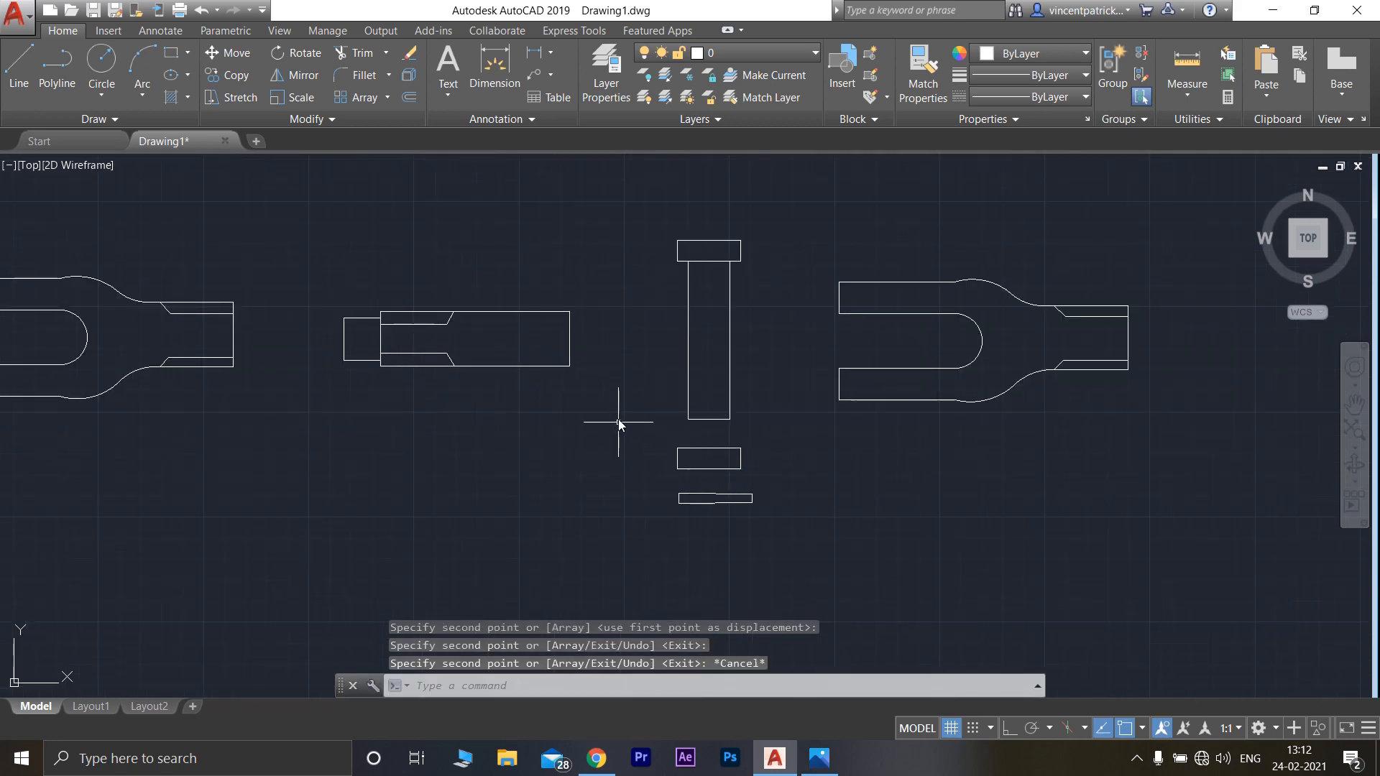
scroll(614, 410, up, 3)
scroll(611, 407, down, 3)
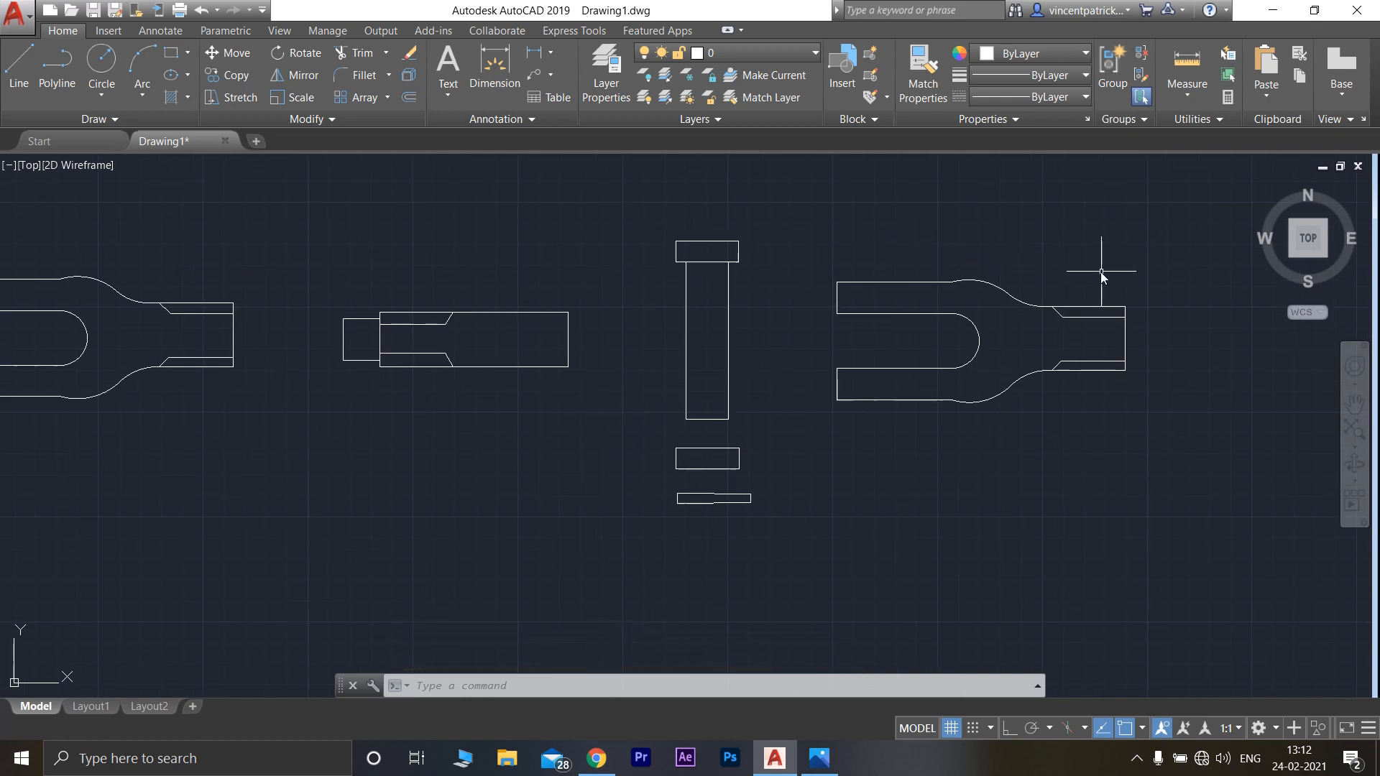
mouse_move(1125, 272)
mouse_down()
mouse_move(844, 294)
mouse_move(820, 320)
mouse_move(1057, 422)
mouse_move(1170, 377)
mouse_up()
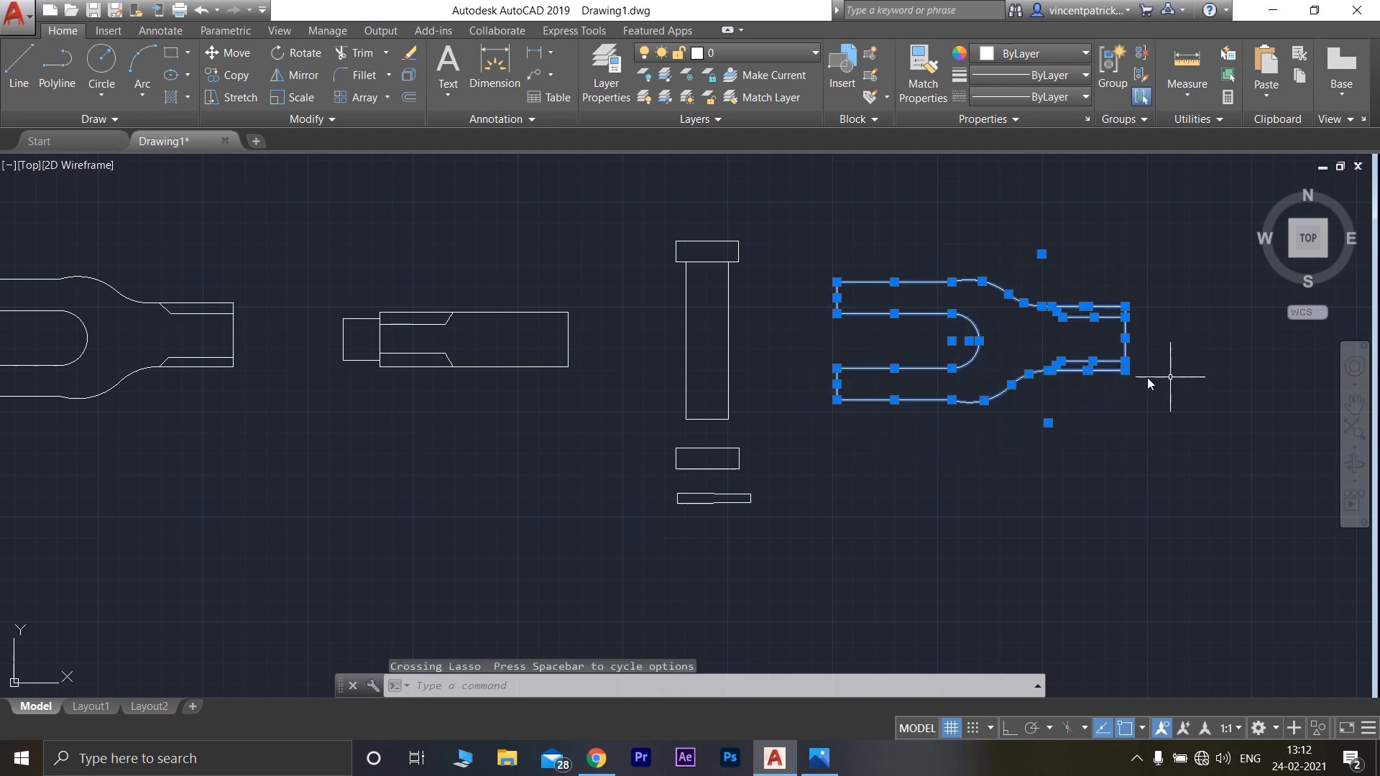
right_click(954, 284)
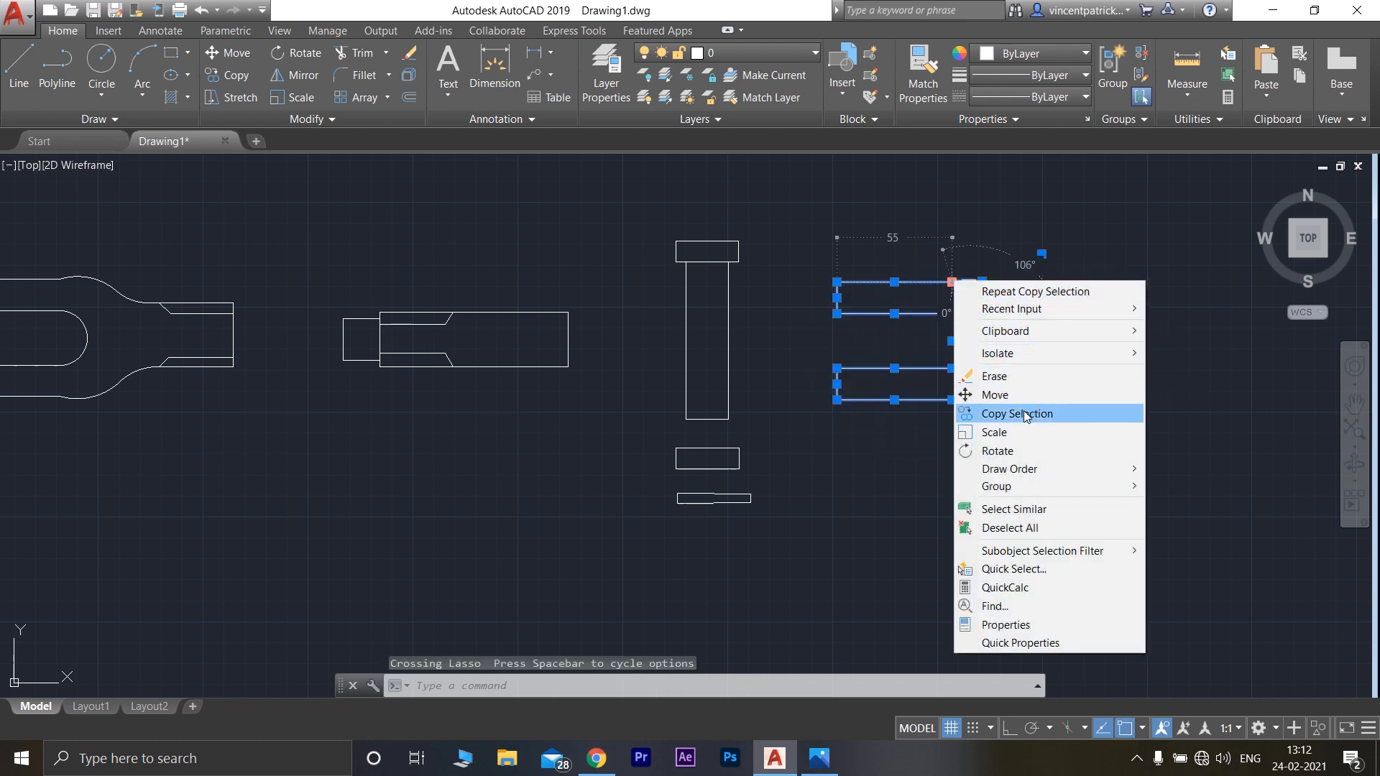
click(979, 396)
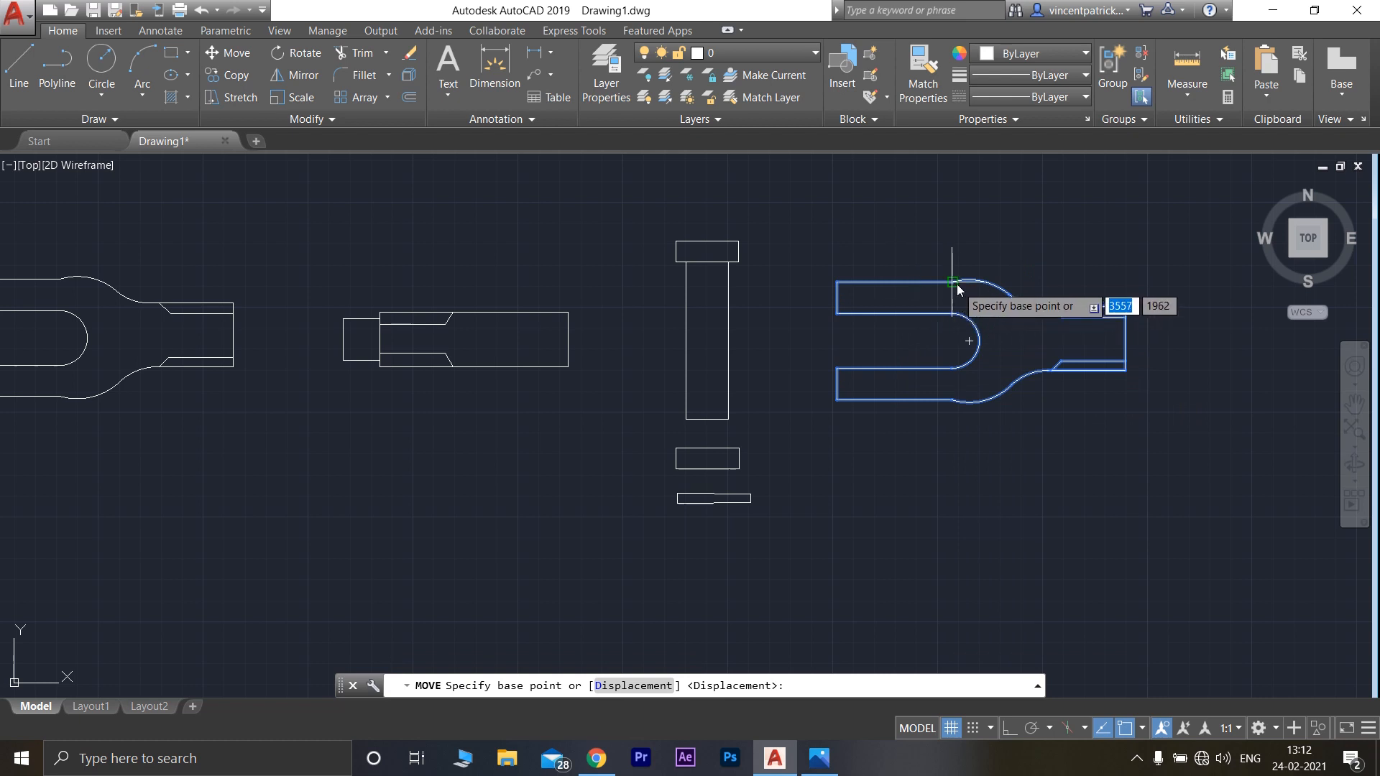
click(939, 284)
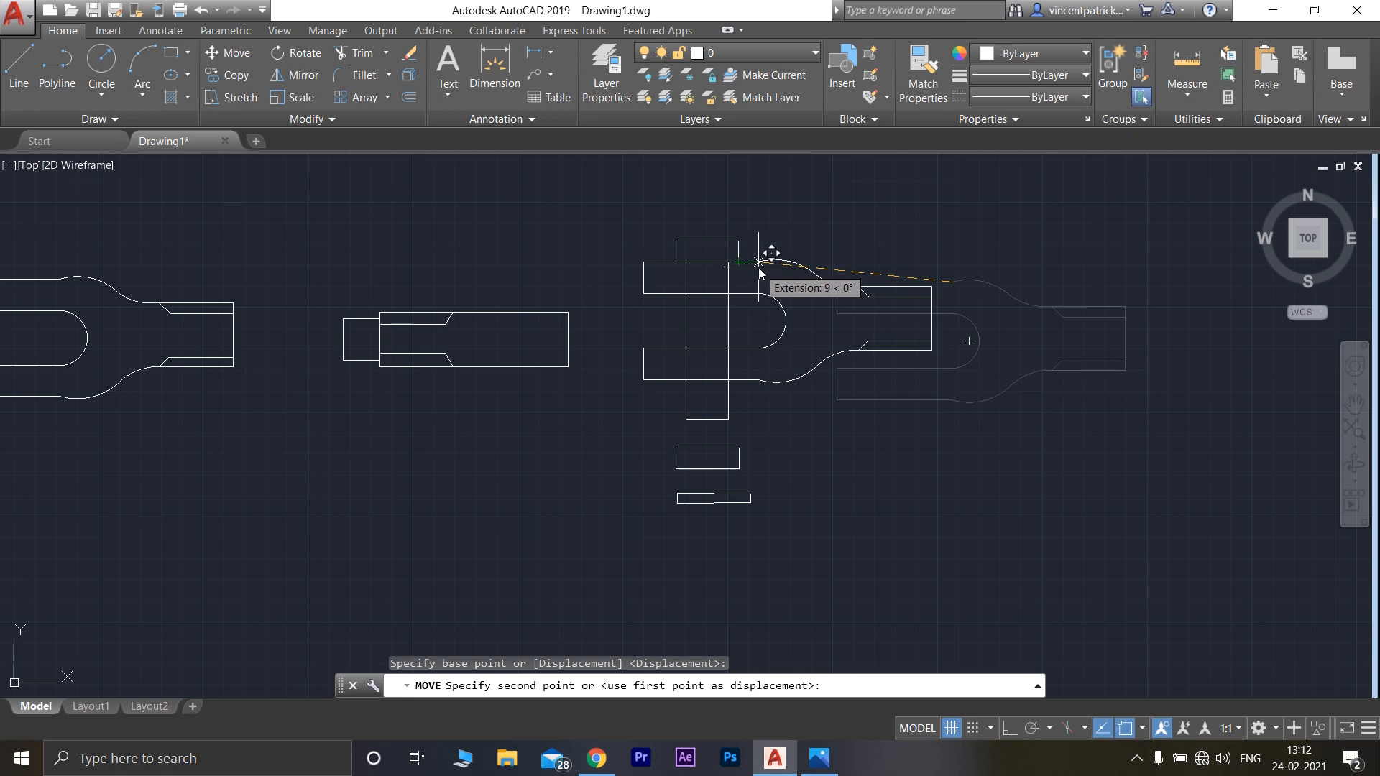
click(758, 267)
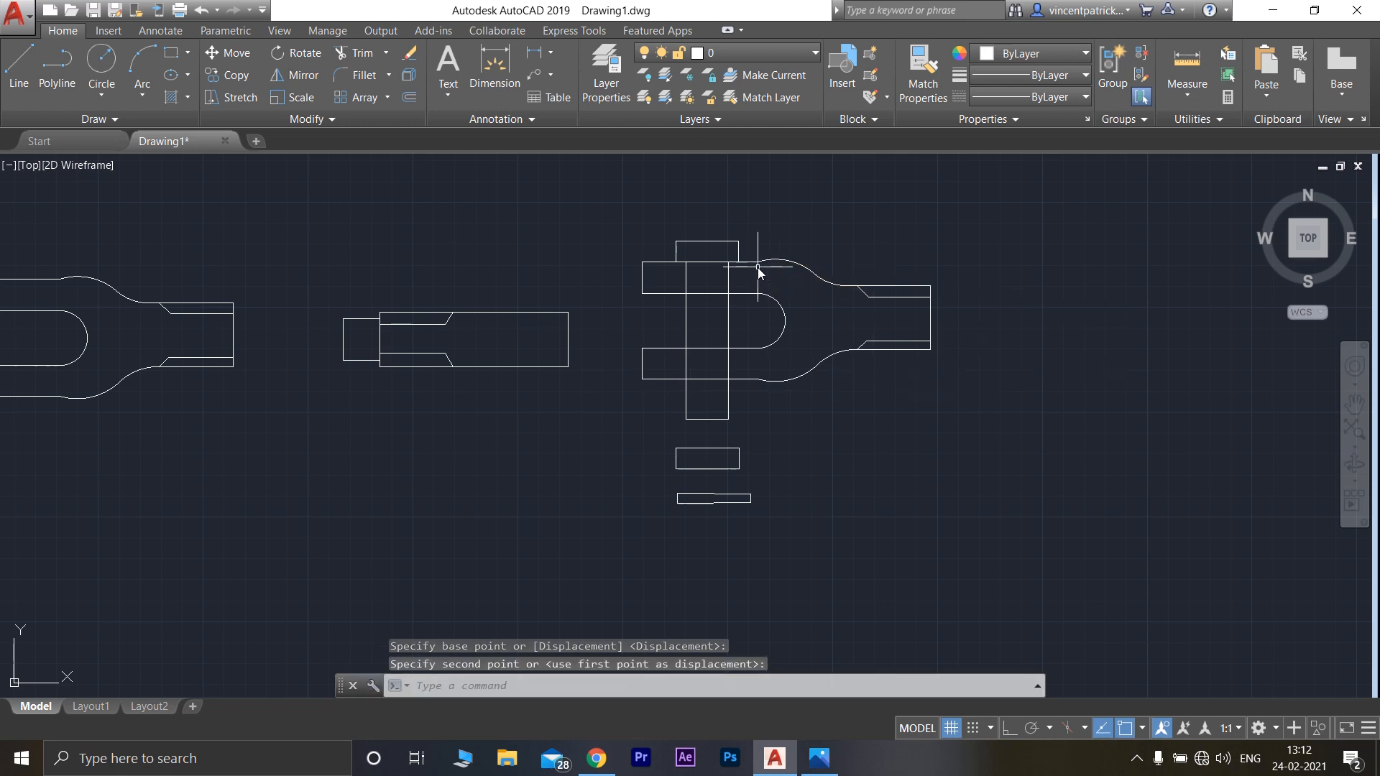
Check the knuckle joint picture in Photos, return to AutoCAD and move the copied eye end rod into the fork slot, ending where the slot's arc begins
click(818, 758)
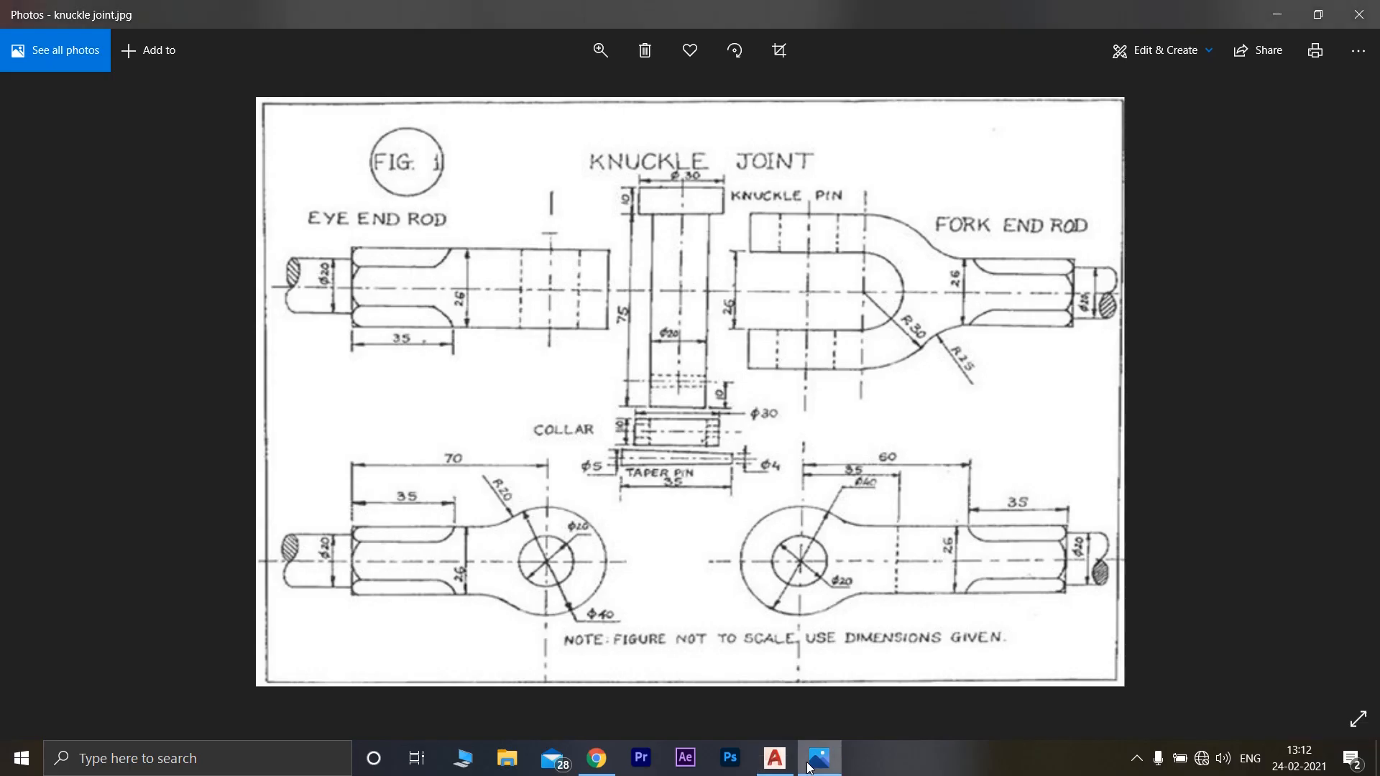
click(811, 767)
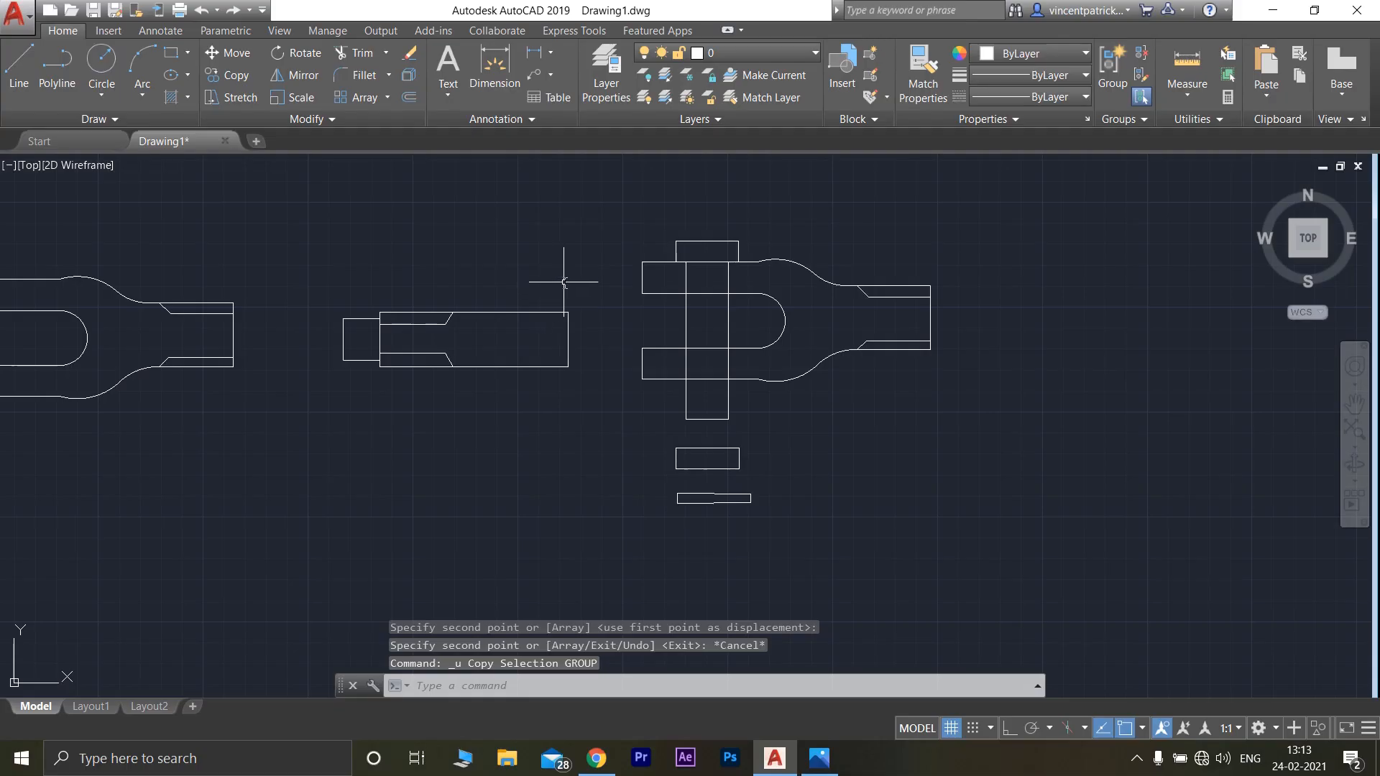
mouse_move(564, 282)
mouse_down()
mouse_move(345, 268)
mouse_move(530, 391)
mouse_move(586, 376)
mouse_move(560, 314)
mouse_up()
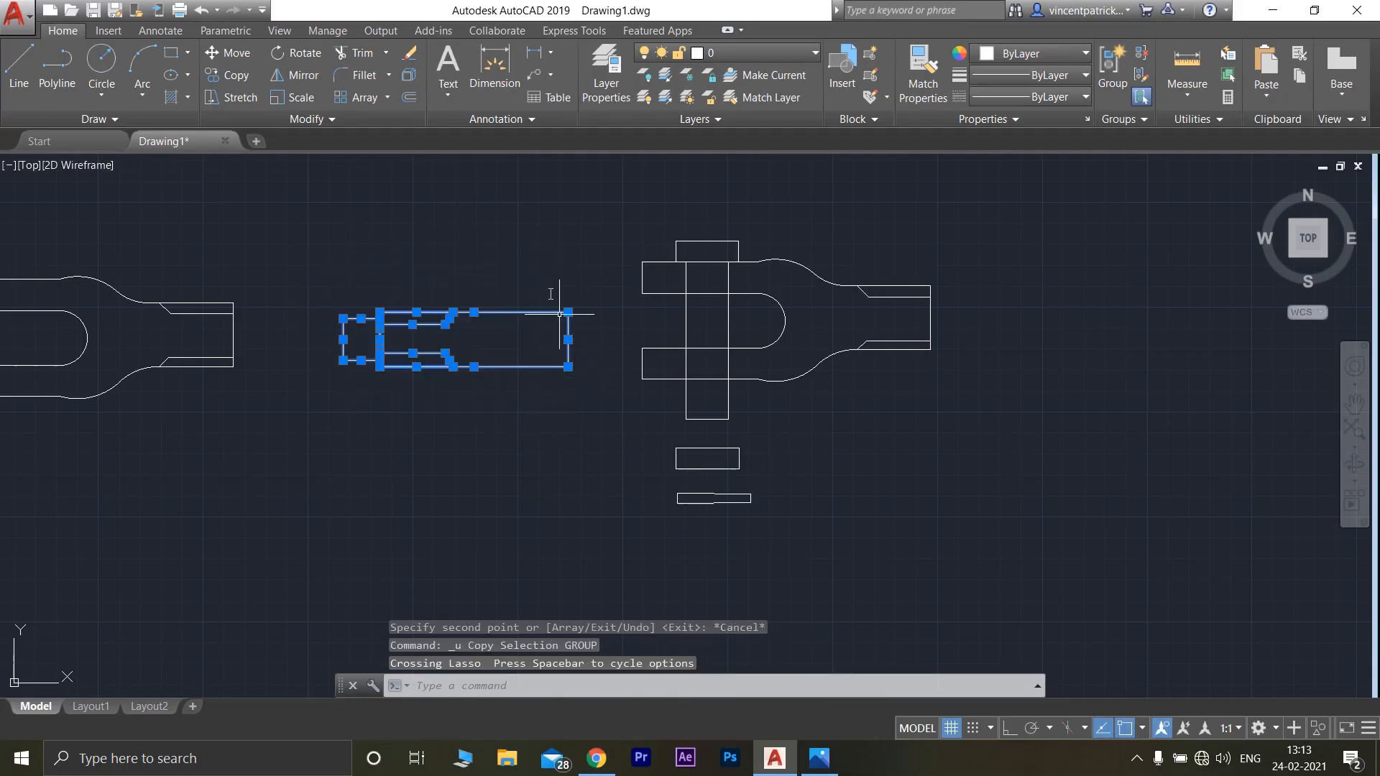
right_click(568, 312)
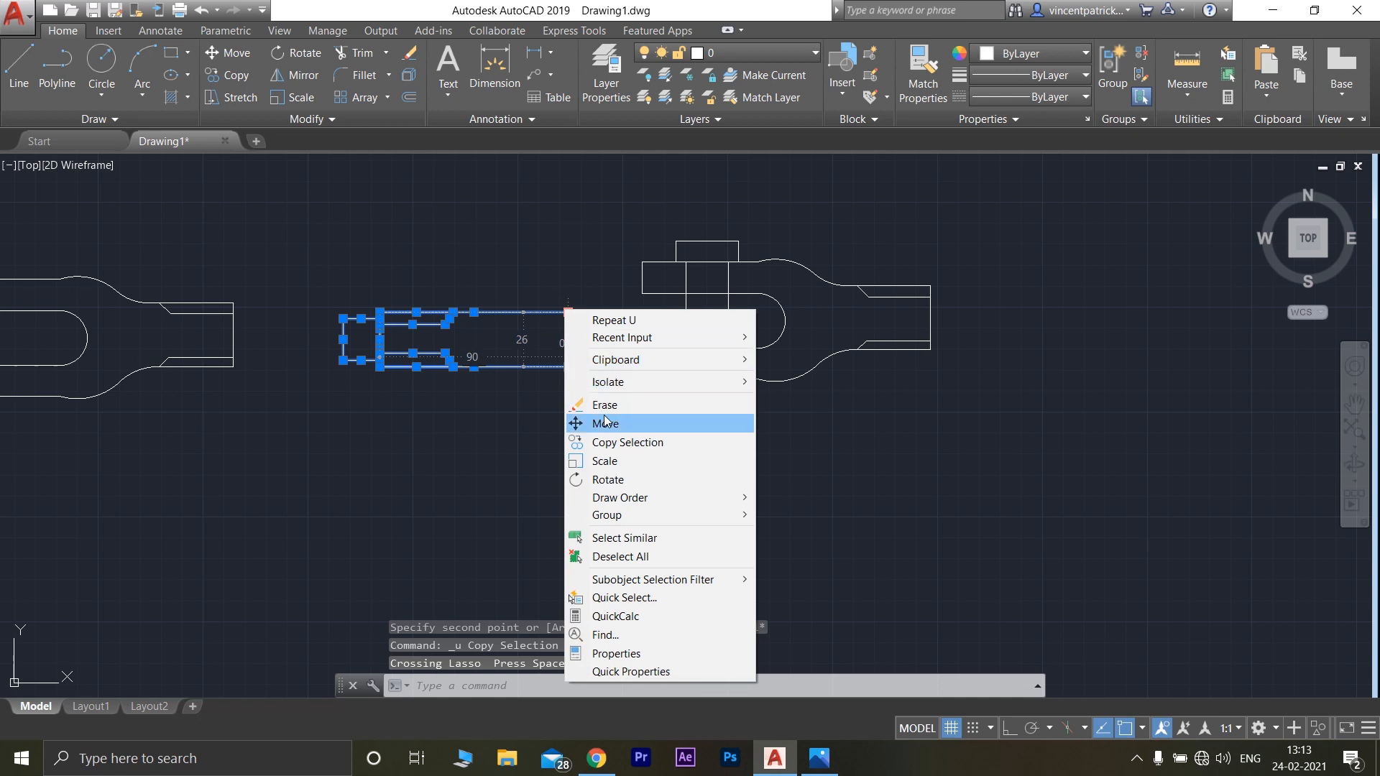
click(600, 424)
click(568, 312)
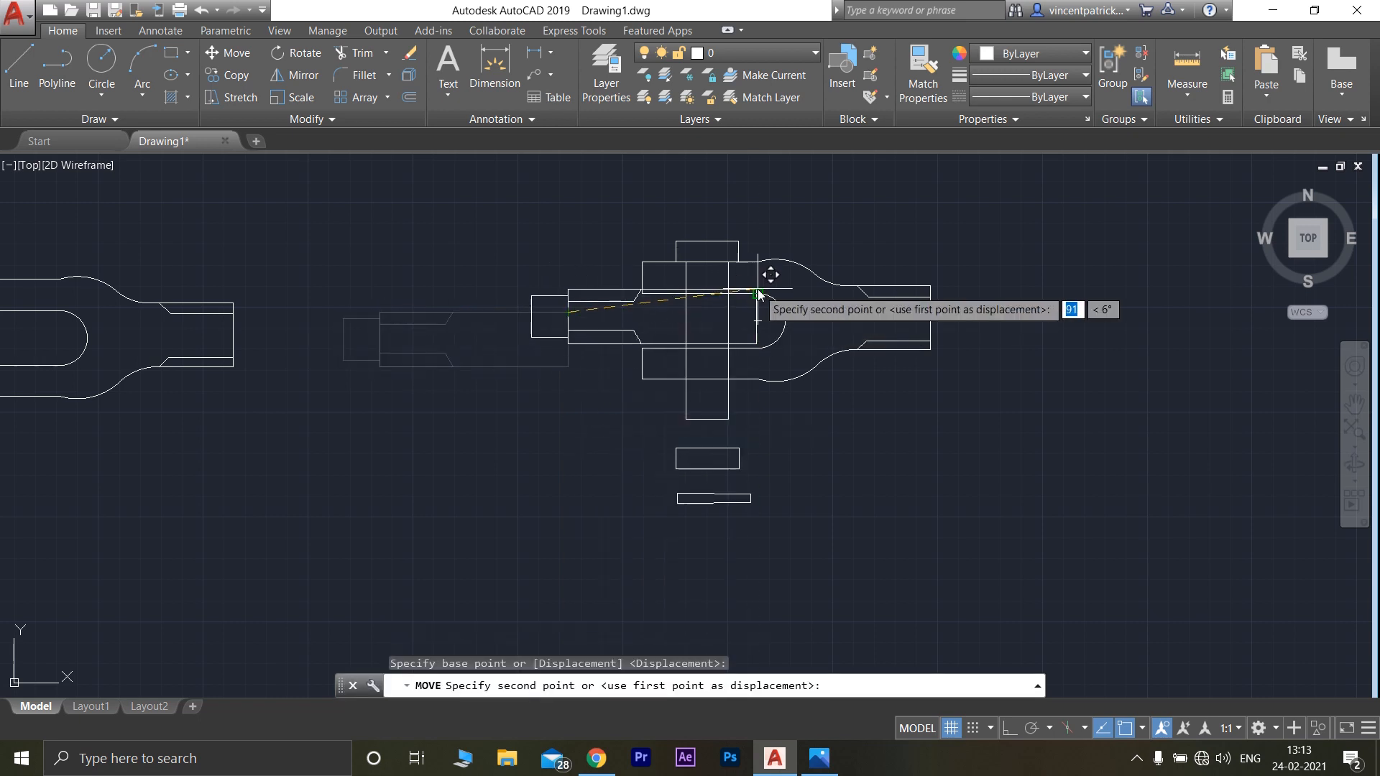
click(758, 293)
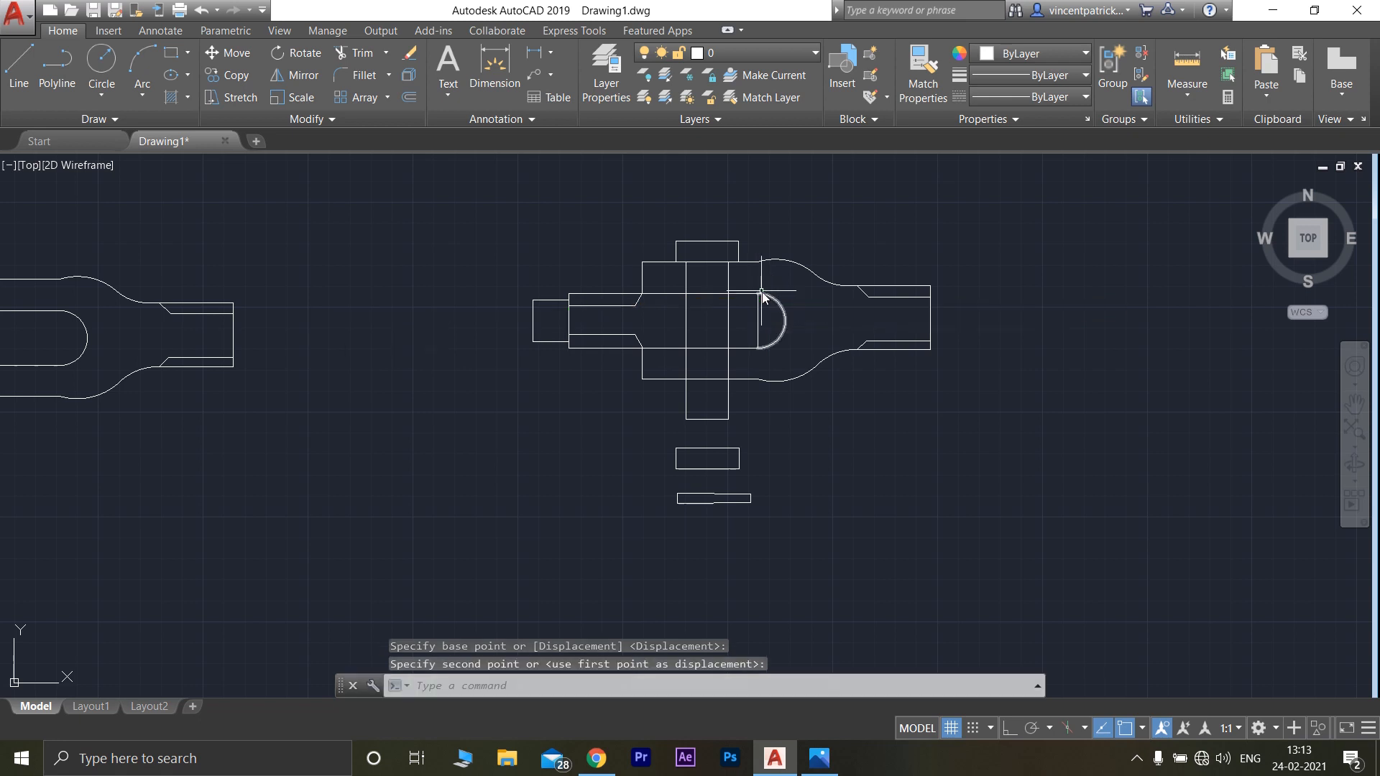
Undo the last move and place the copied collar around the knuckle pin, its upper edge against the fork's lower edge
scroll(852, 508, up, 2)
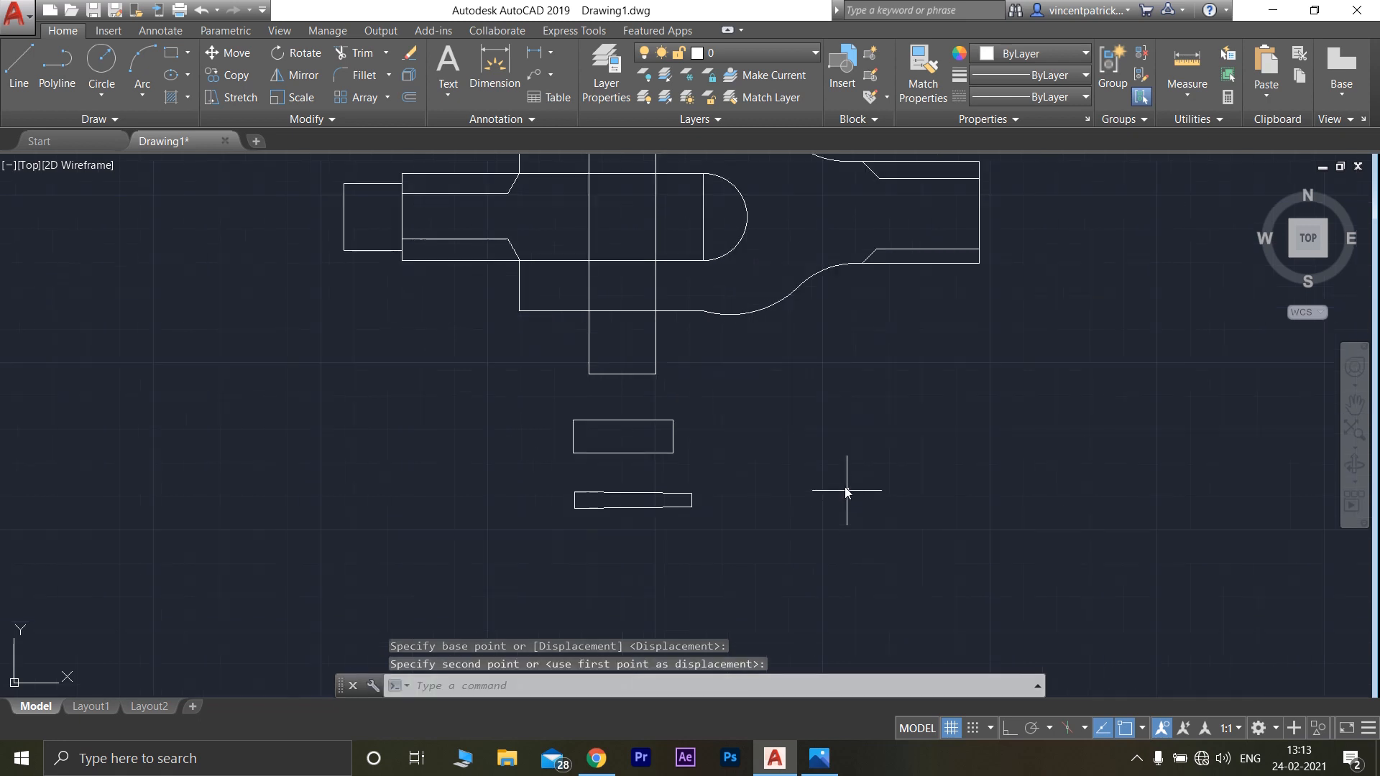
key(ctrl+z)
drag(713, 424, 550, 441)
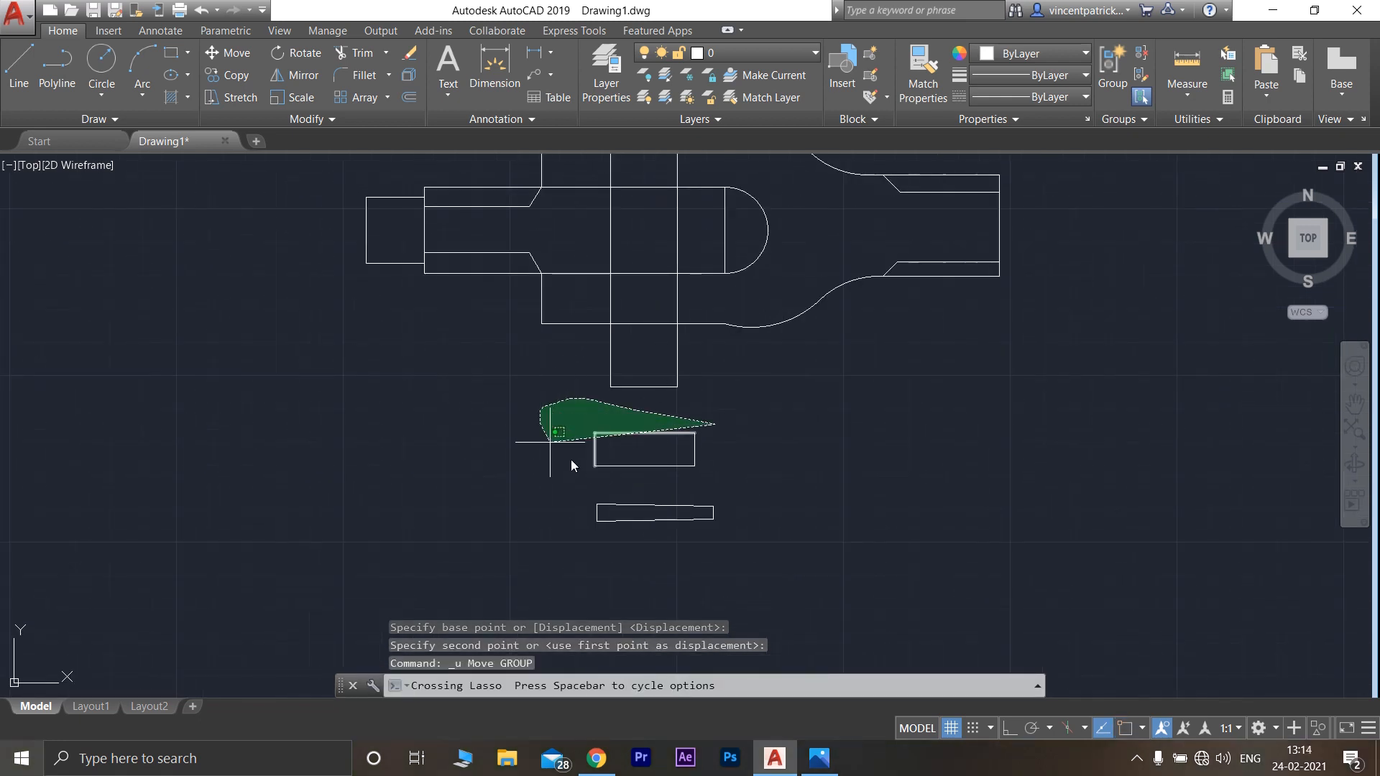
drag(718, 471, 718, 471)
right_click(701, 435)
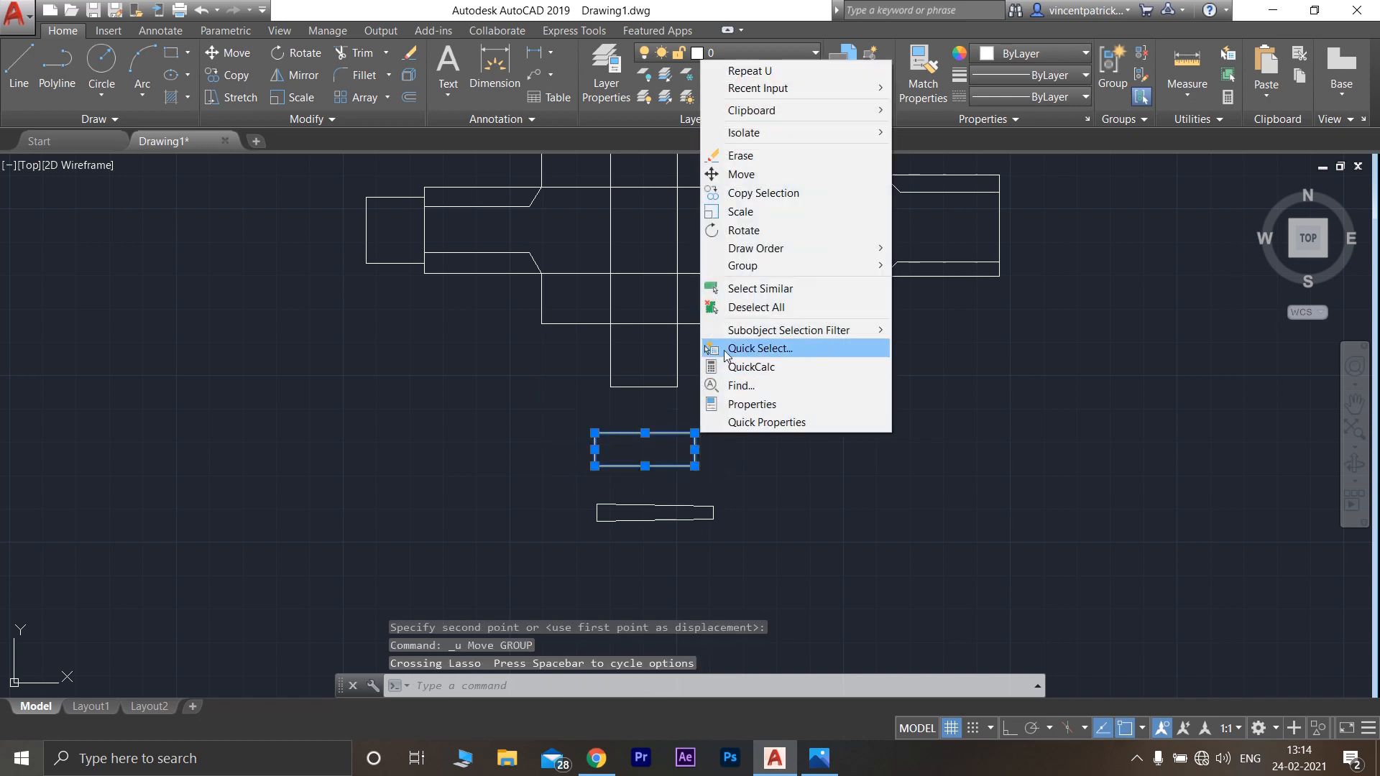
click(741, 174)
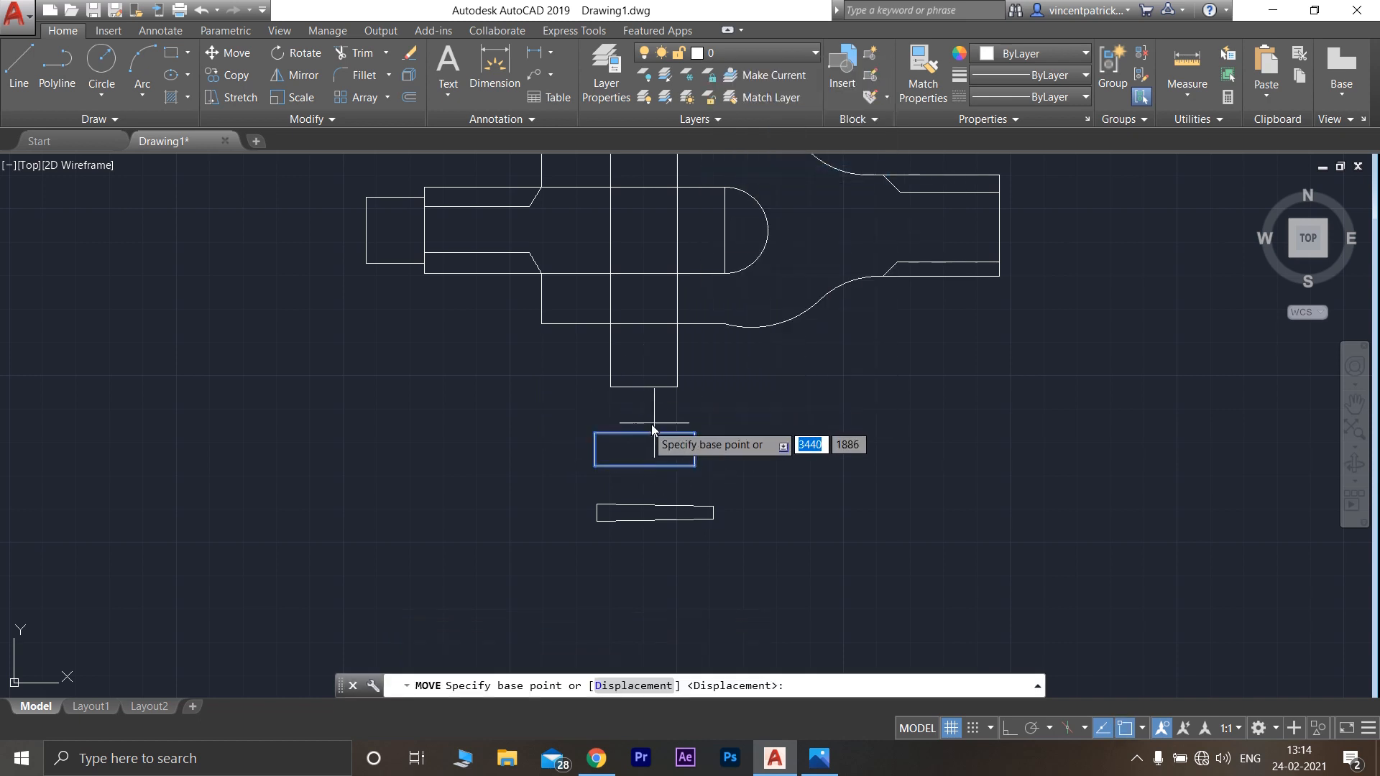
click(694, 433)
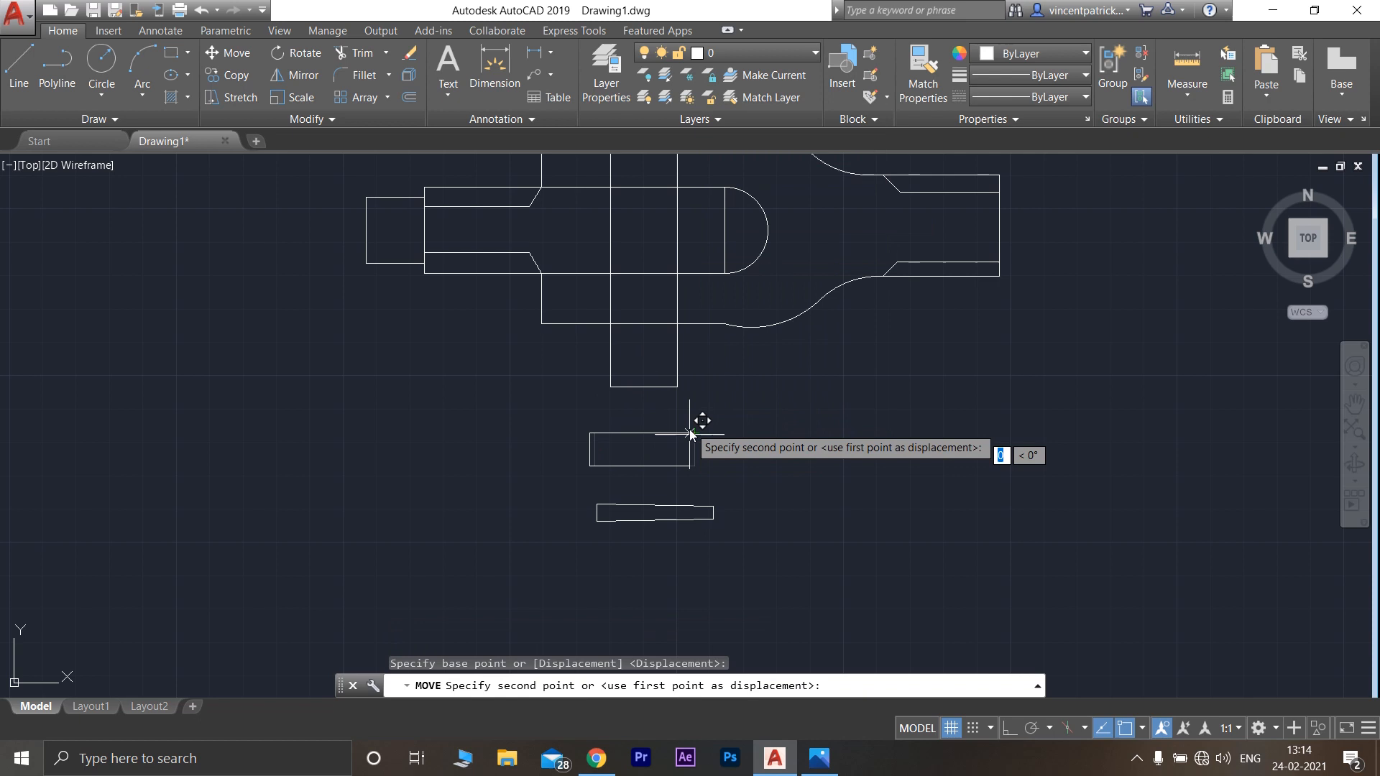
click(688, 330)
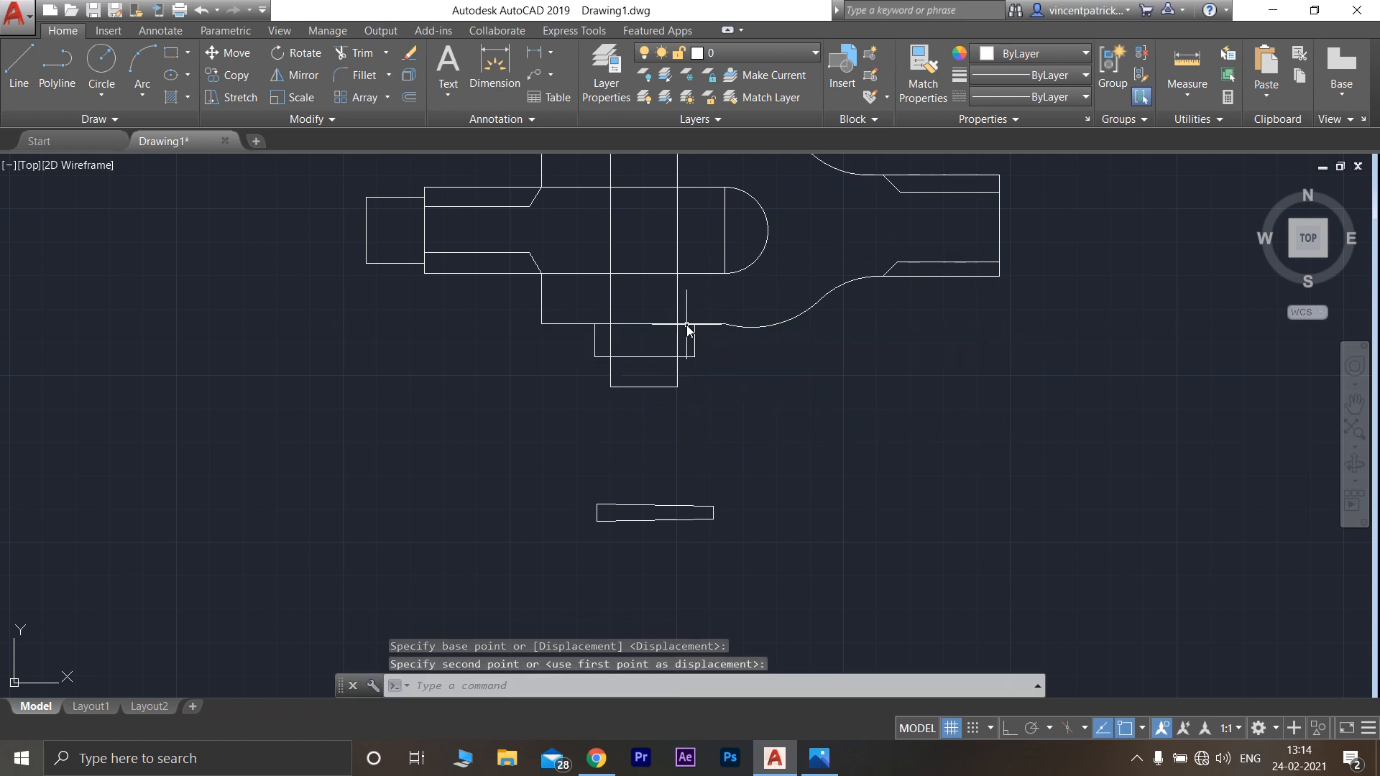
Move the copied taper pin up about 52 units so that it crosses the collar and projects beyond both sides
mouse_move(726, 469)
mouse_down()
mouse_move(621, 570)
mouse_move(779, 558)
mouse_move(695, 517)
mouse_up()
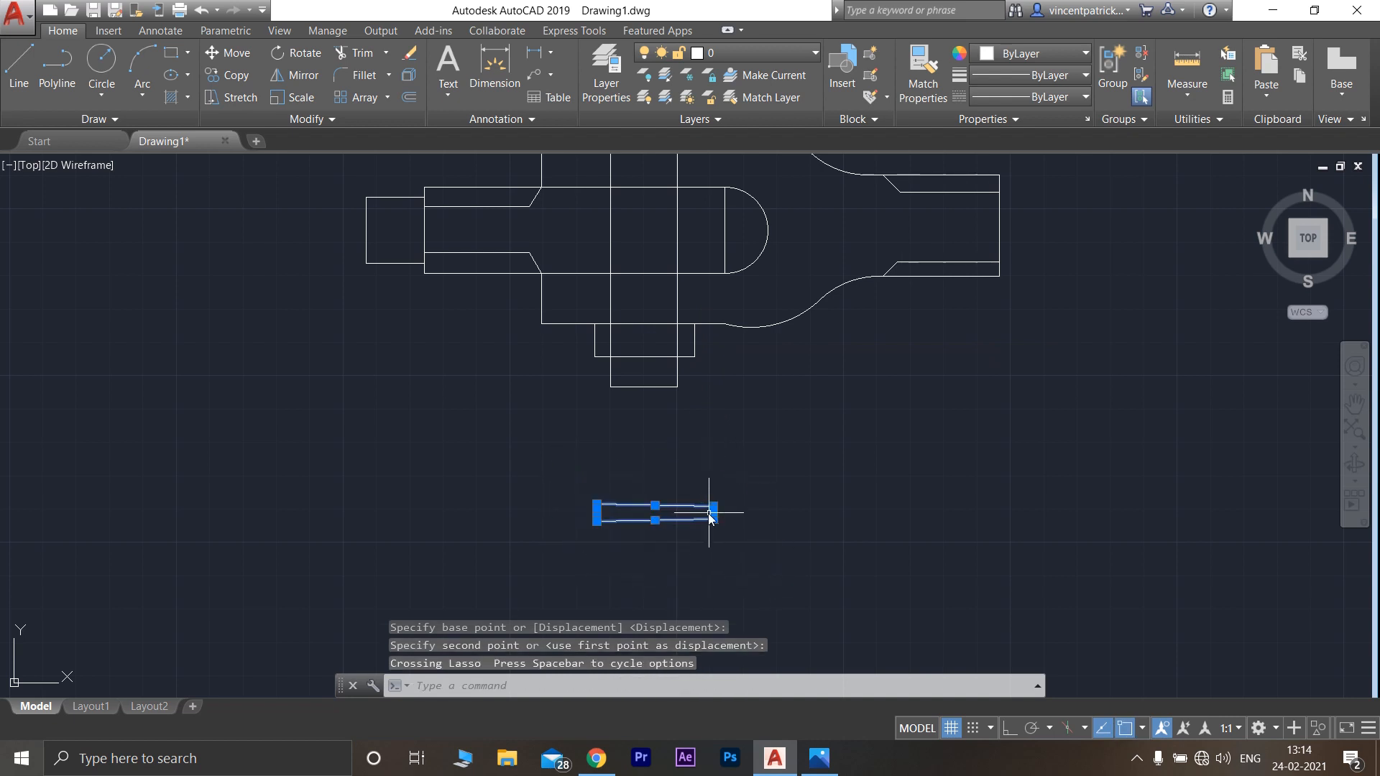
right_click(710, 516)
click(744, 259)
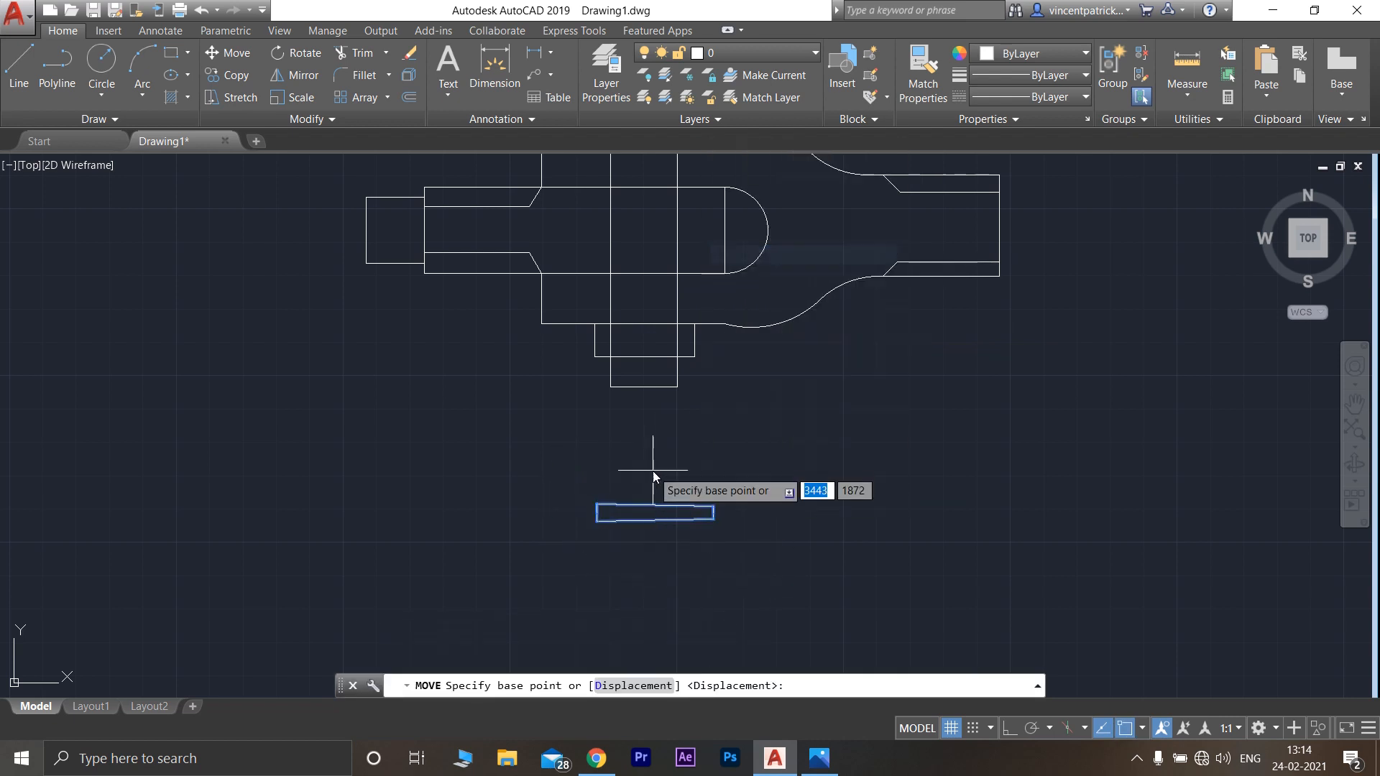
click(636, 503)
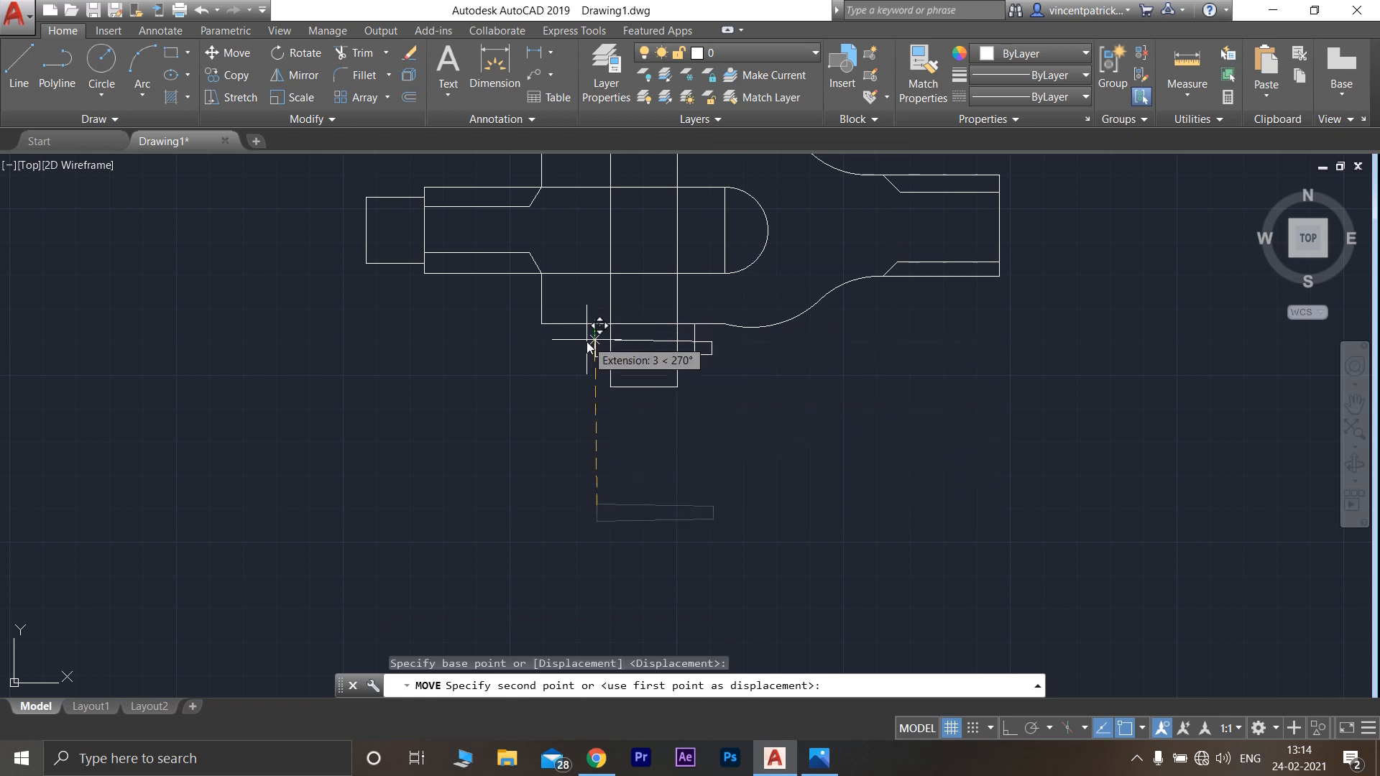
scroll(588, 357, up, 5)
scroll(588, 357, up, 1)
scroll(601, 288, down, 1)
middle_drag(587, 293, 463, 389)
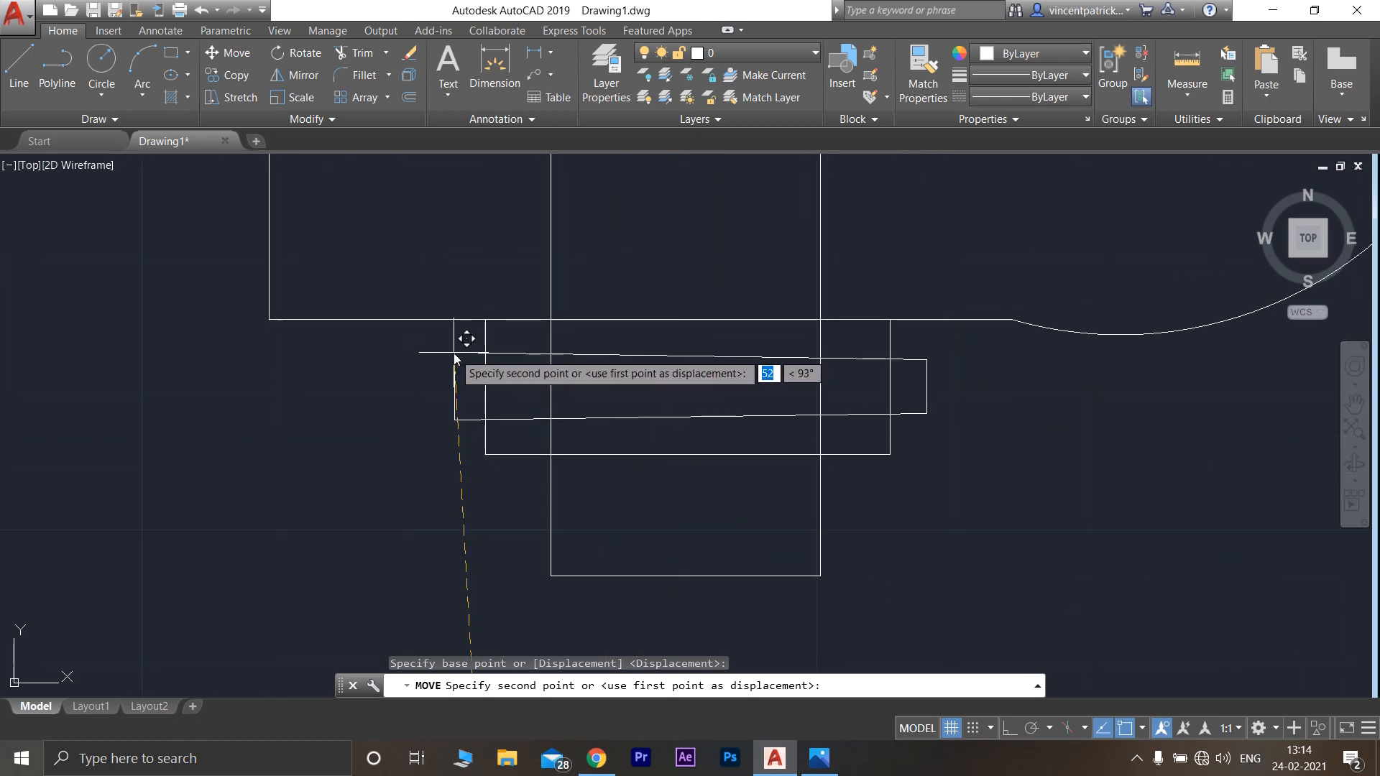
click(454, 352)
Review the assembled knuckle joint and the original part outlines beside it
scroll(956, 425, down, 4)
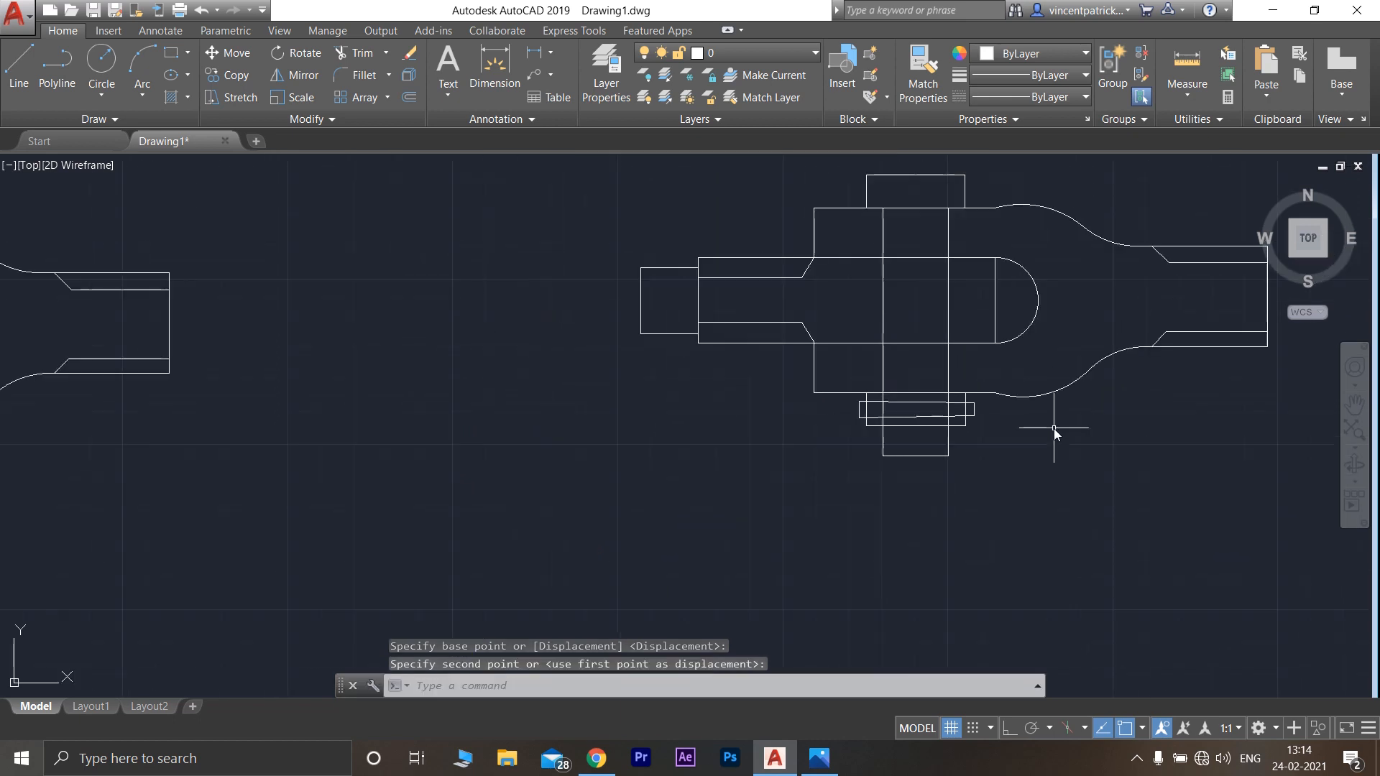
middle_drag(1084, 422, 805, 499)
scroll(805, 499, down, 2)
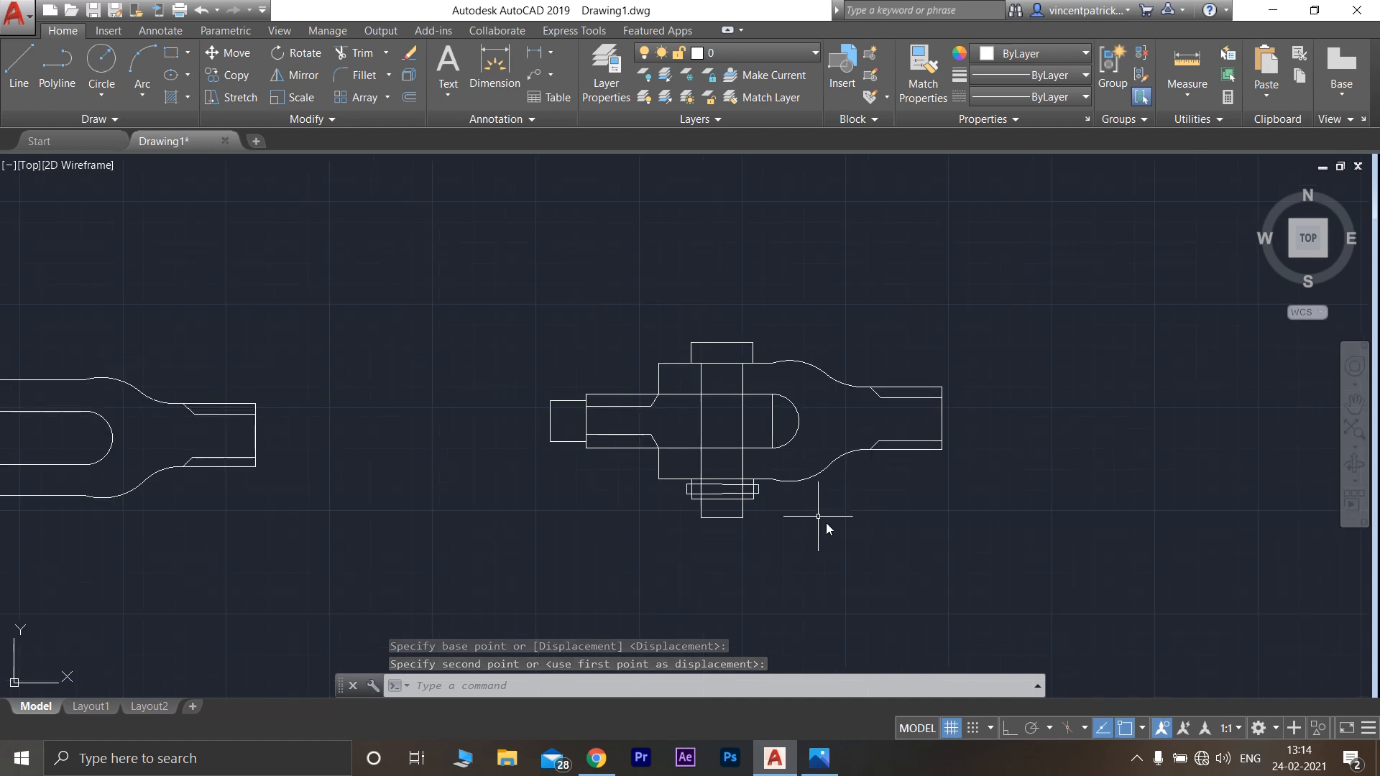
middle_drag(471, 529, 629, 518)
scroll(717, 484, down, 2)
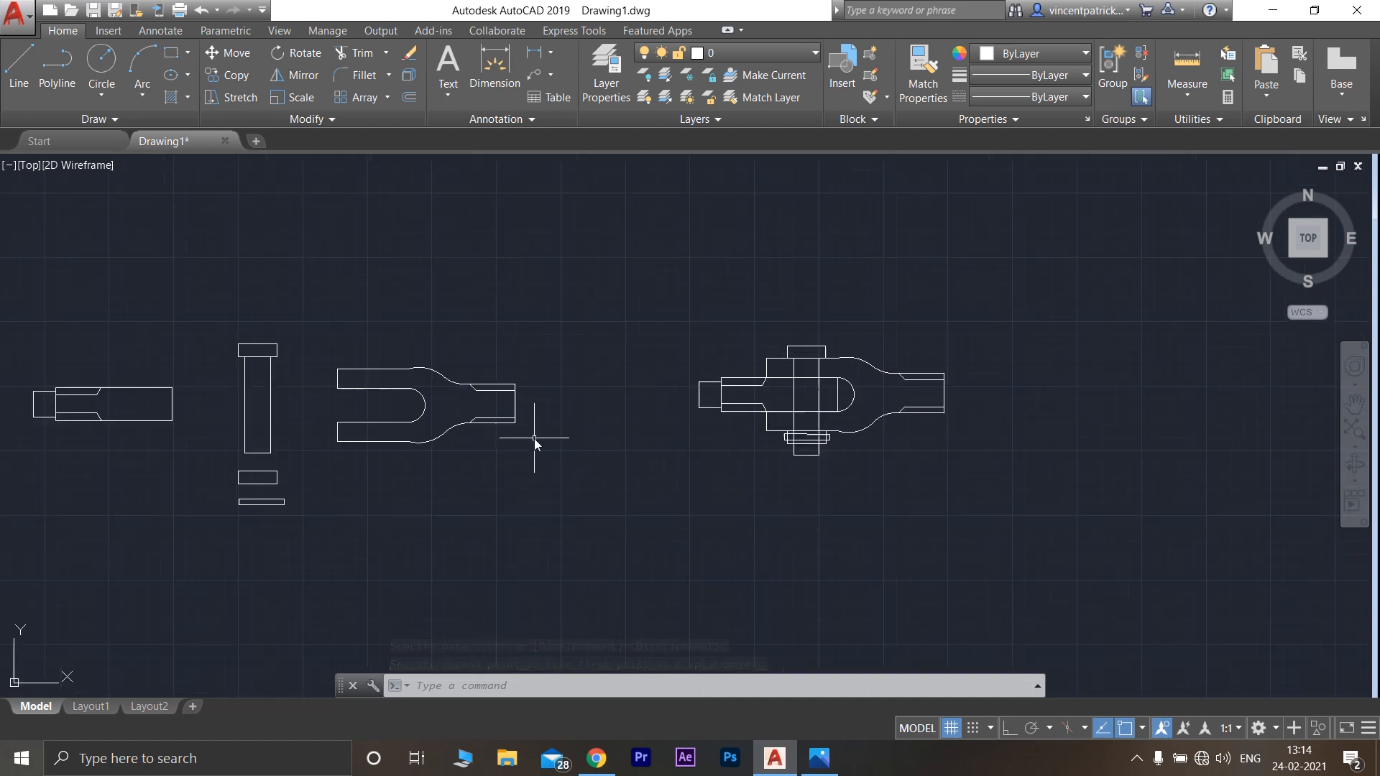
scroll(534, 436, up, 2)
middle_drag(533, 431, 884, 440)
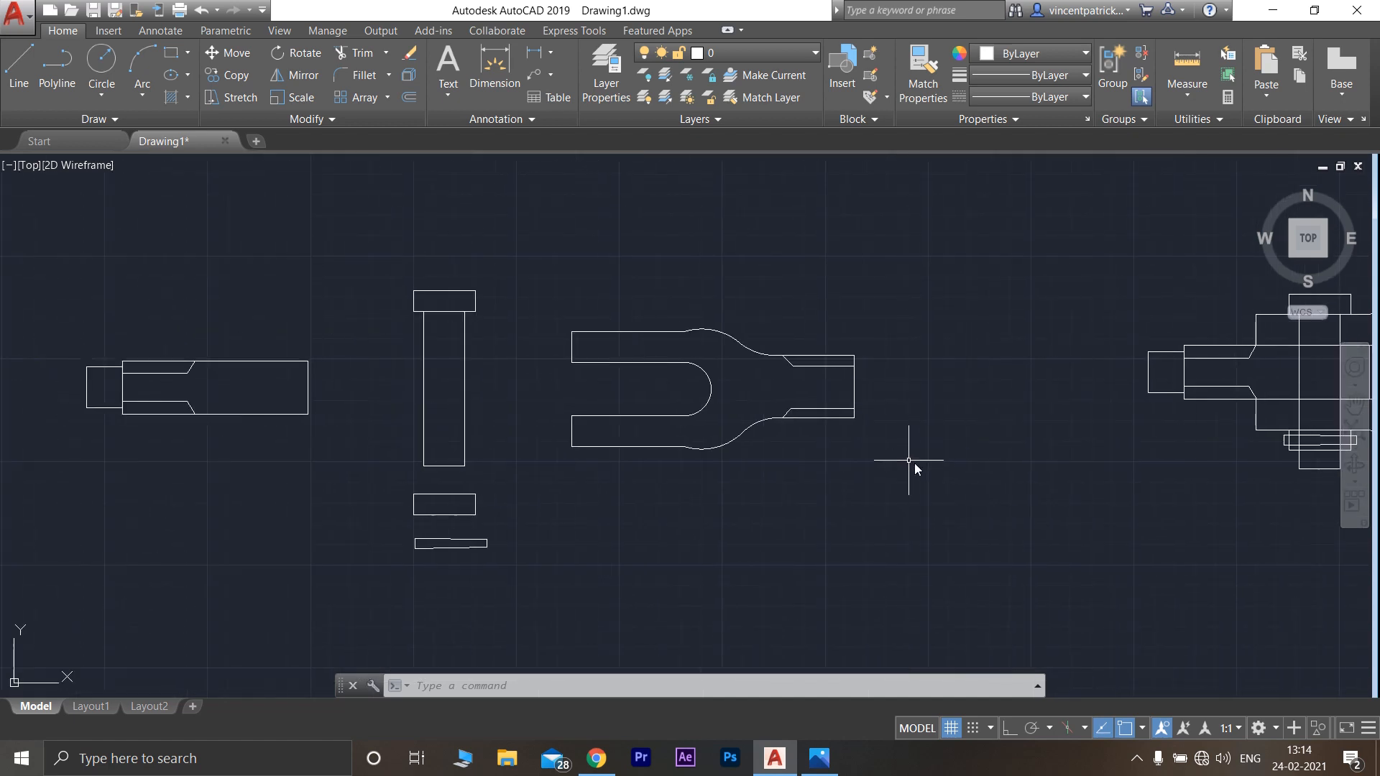
scroll(930, 431, down, 2)
scroll(918, 429, up, 2)
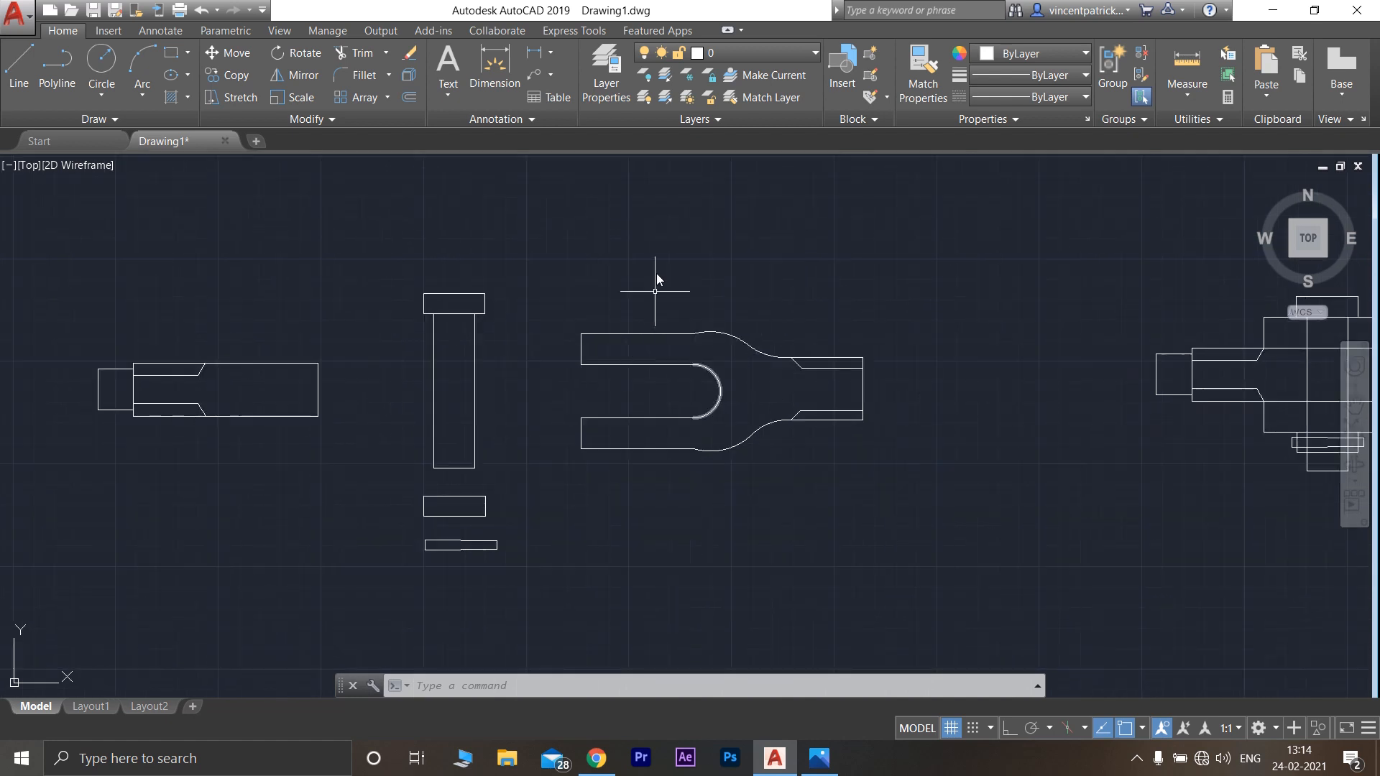
scroll(670, 245, down, 2)
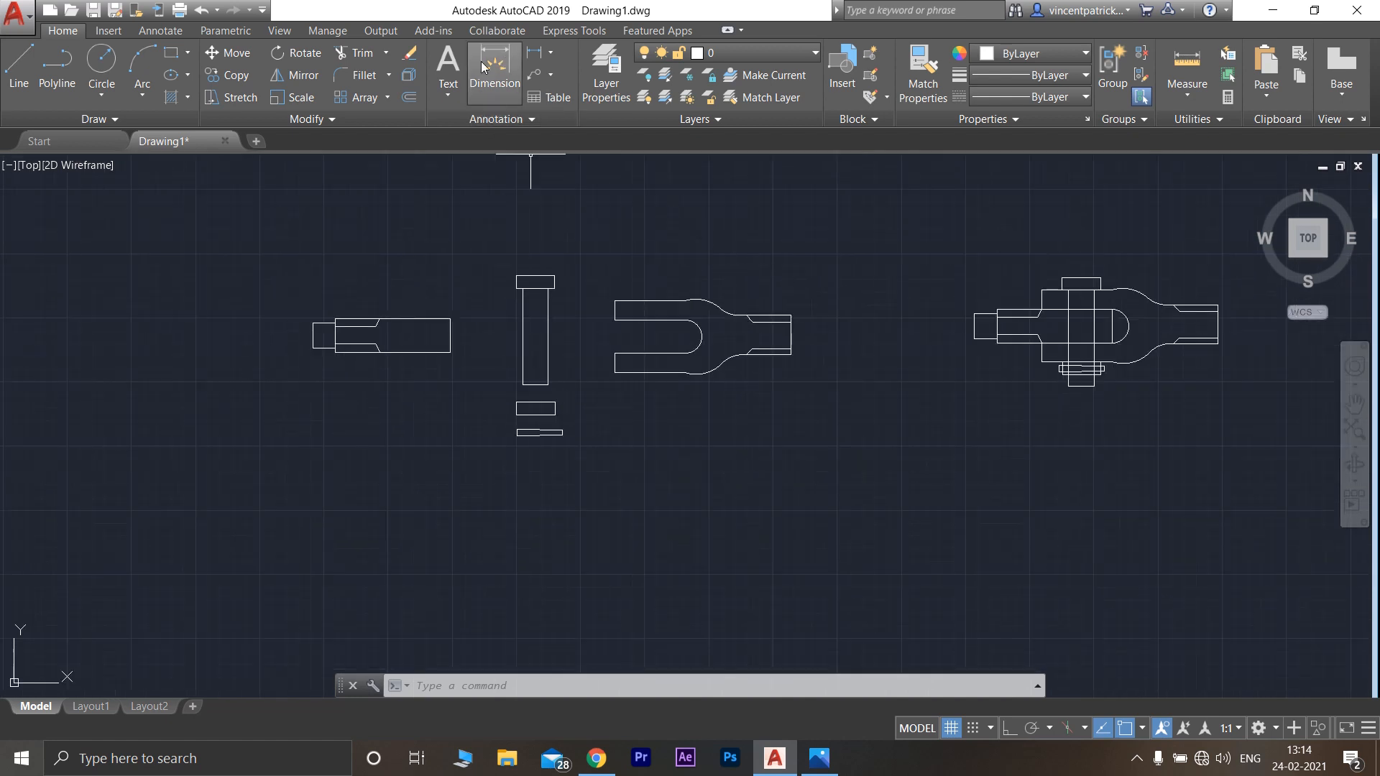
Draw a rectangular frame around all the original part outlines, leaving free space below the parts and outside the assembly
click(171, 61)
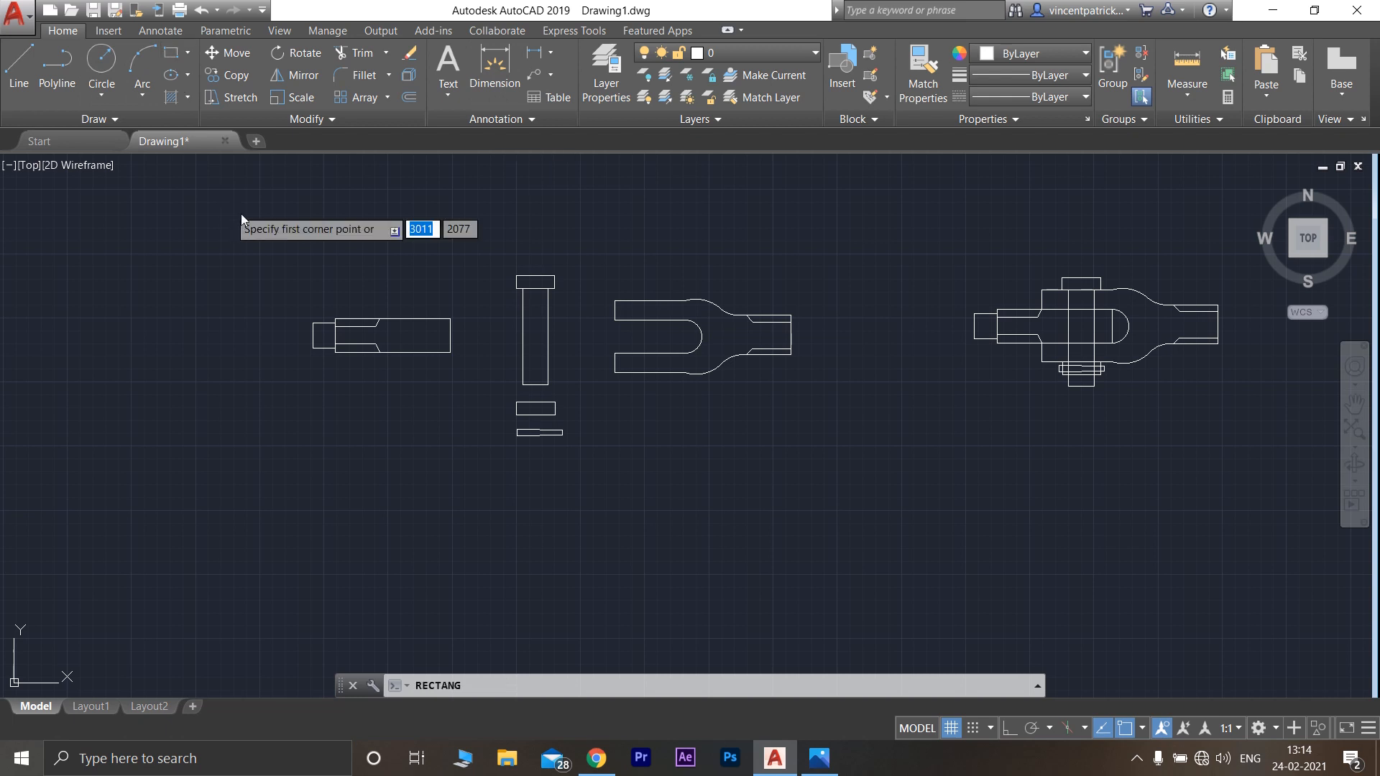
click(263, 217)
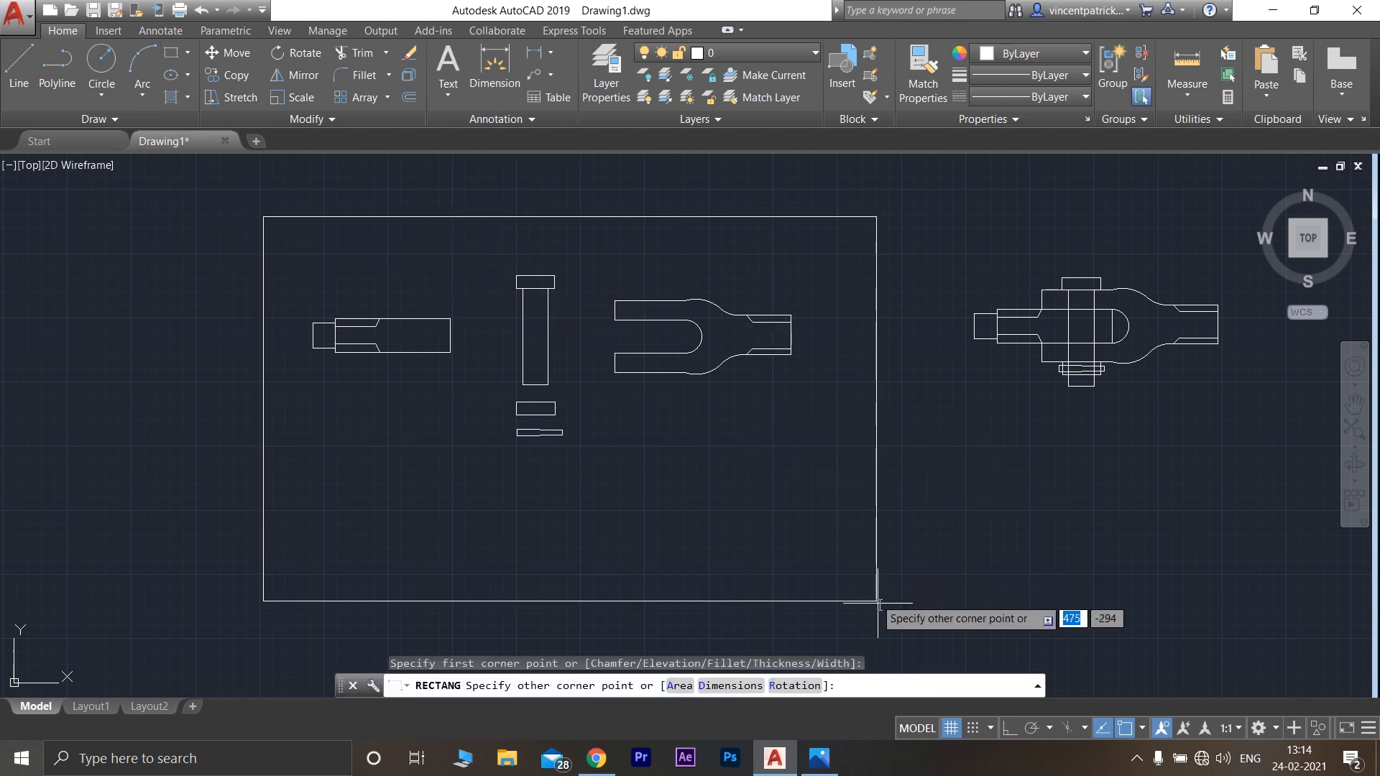
click(912, 590)
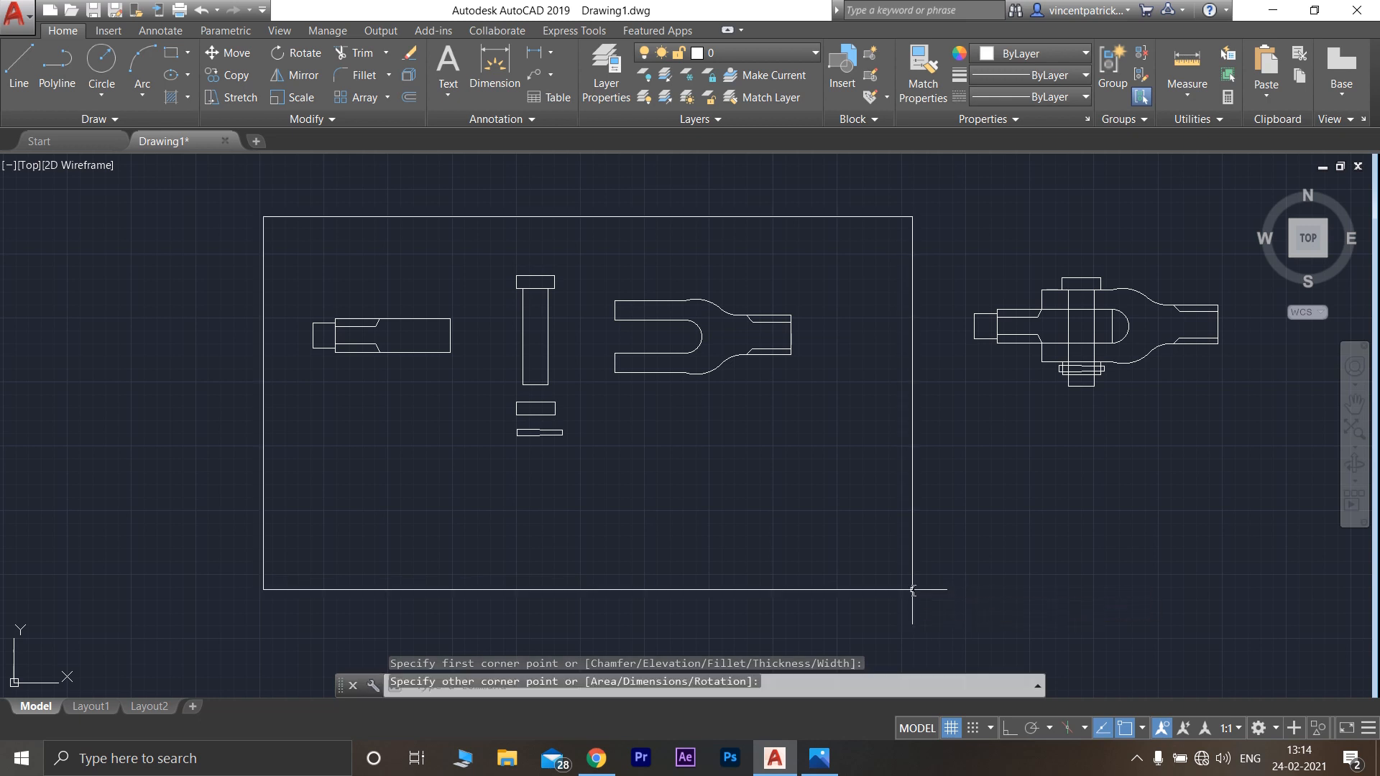
Draw a rectangular compartment about 354 by 103 units from the frame's lower-left corner, below the part outlines
middle_drag(782, 486, 775, 424)
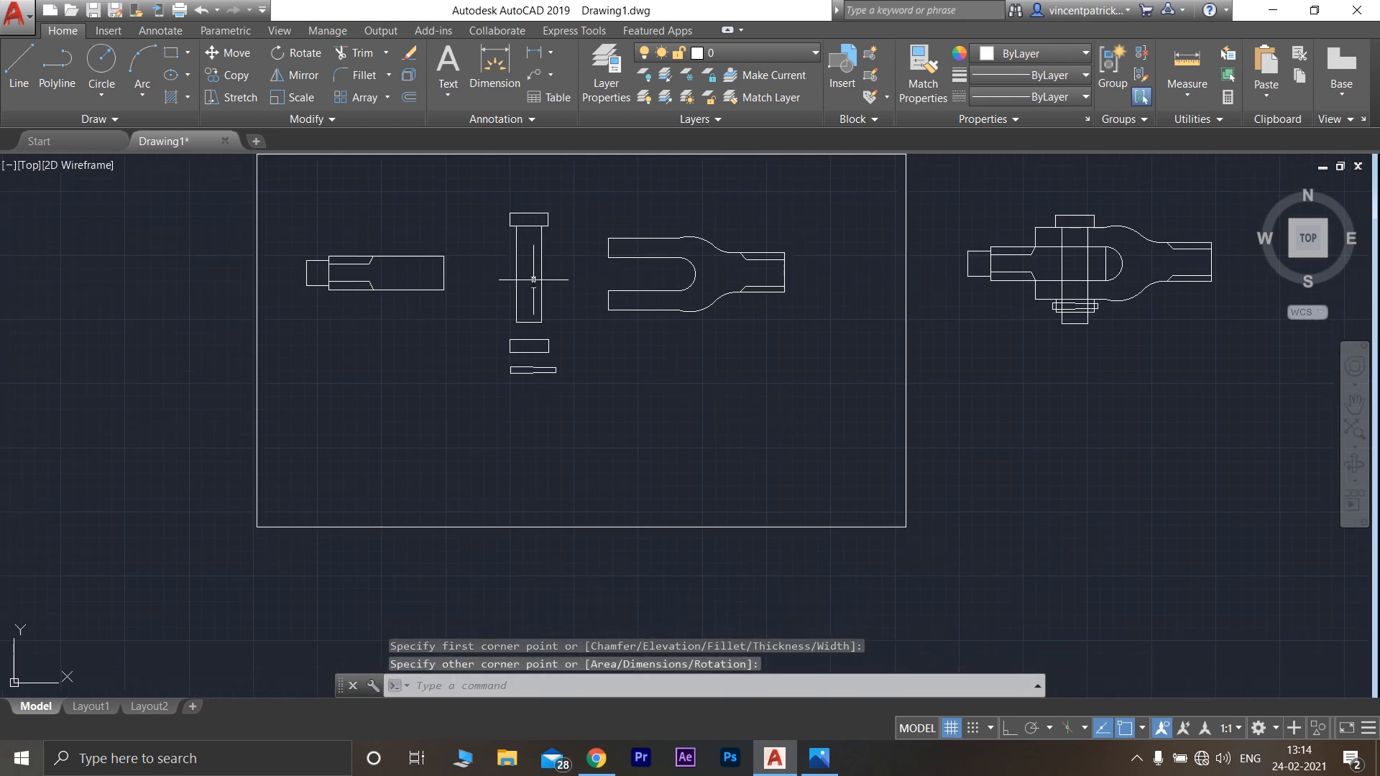
middle_drag(533, 279, 600, 434)
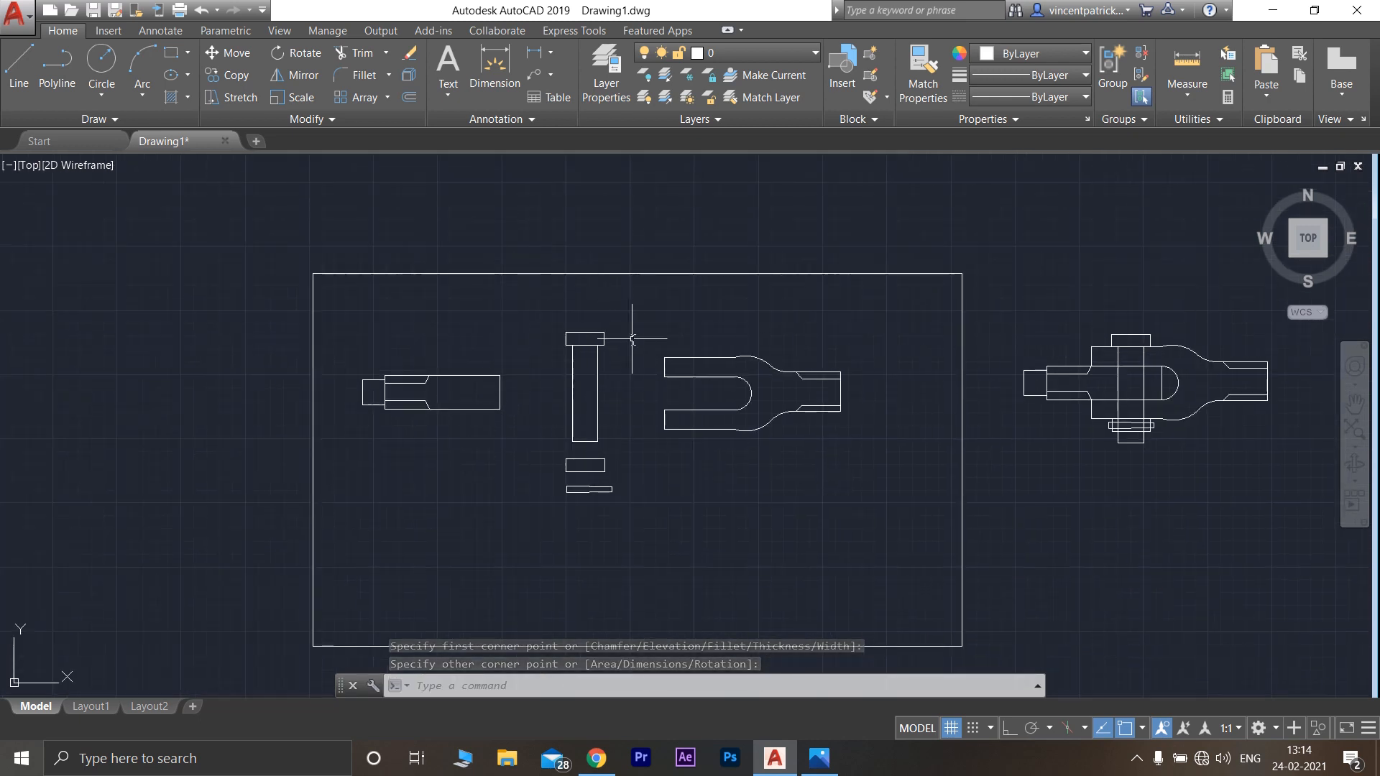
click(18, 64)
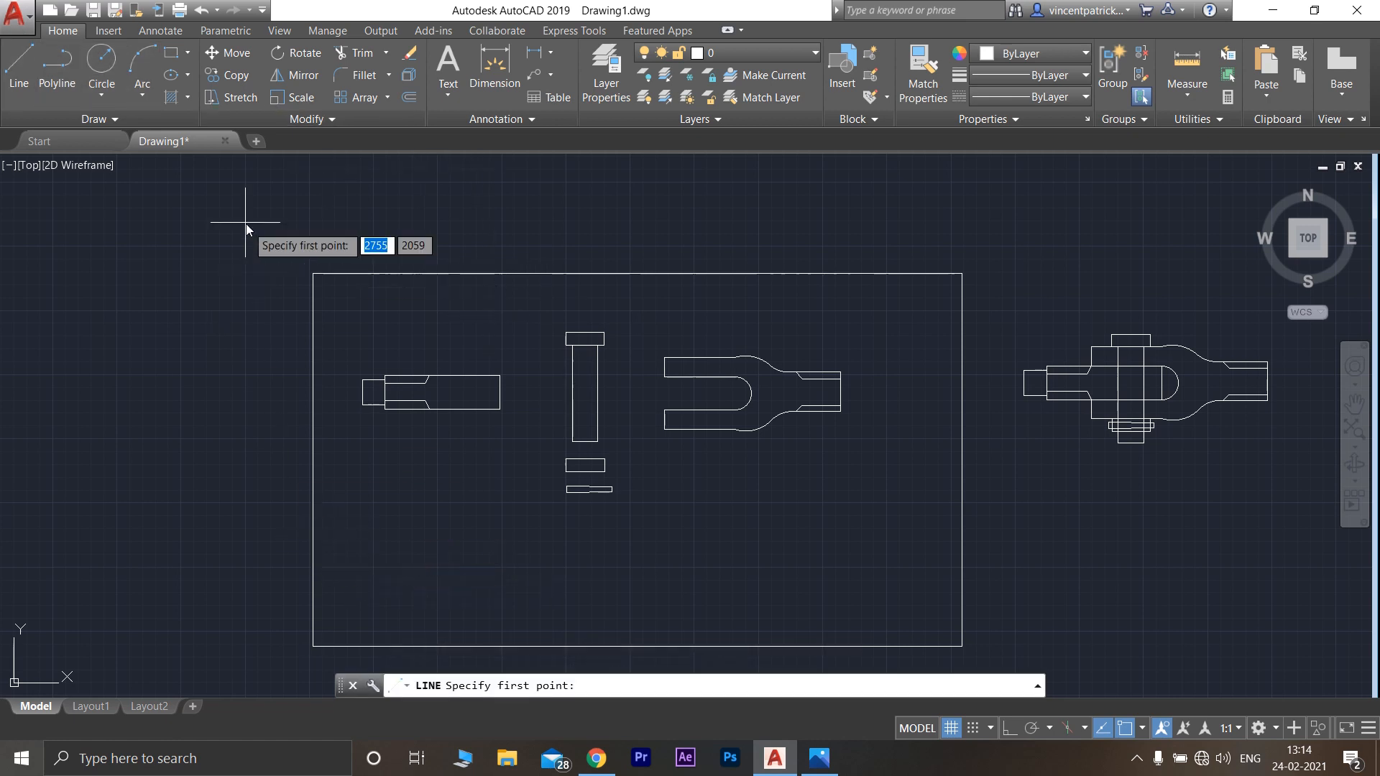
click(173, 51)
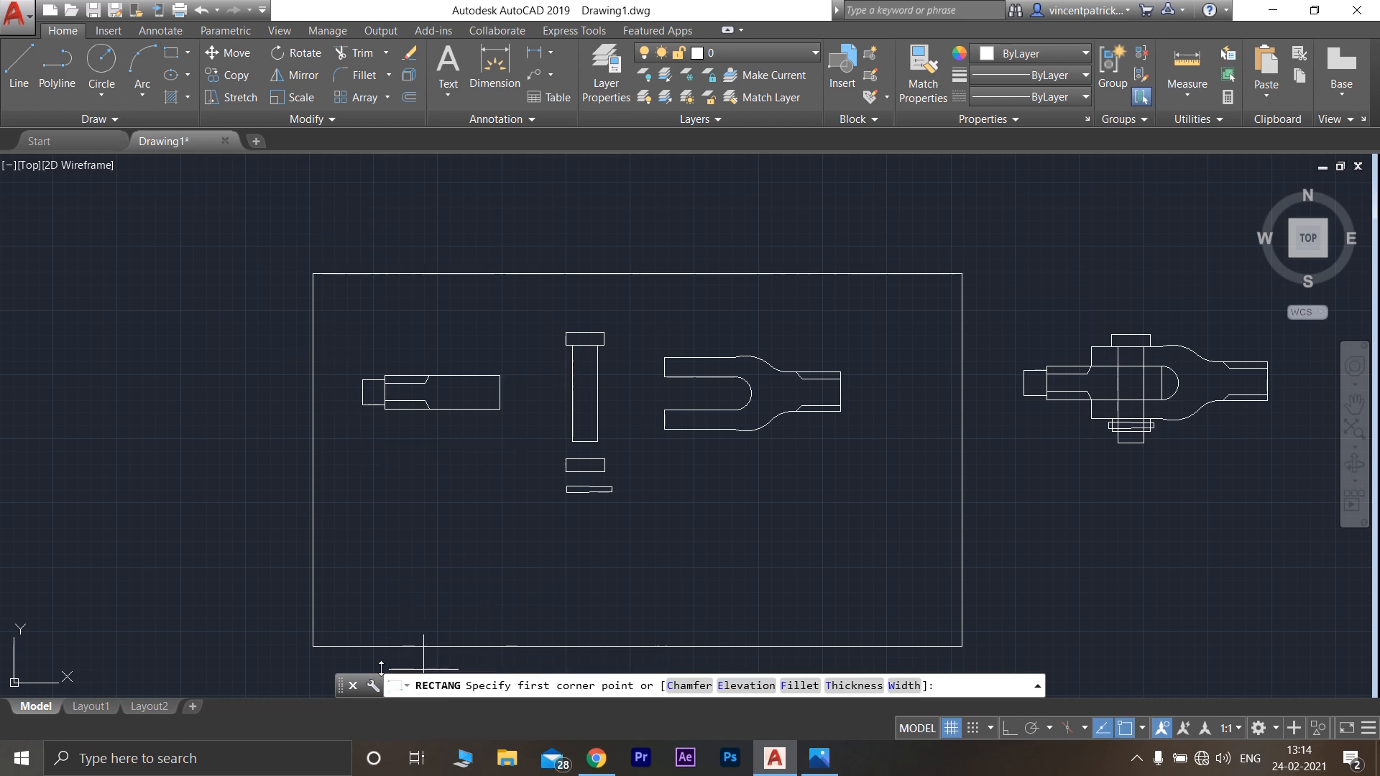
click(313, 644)
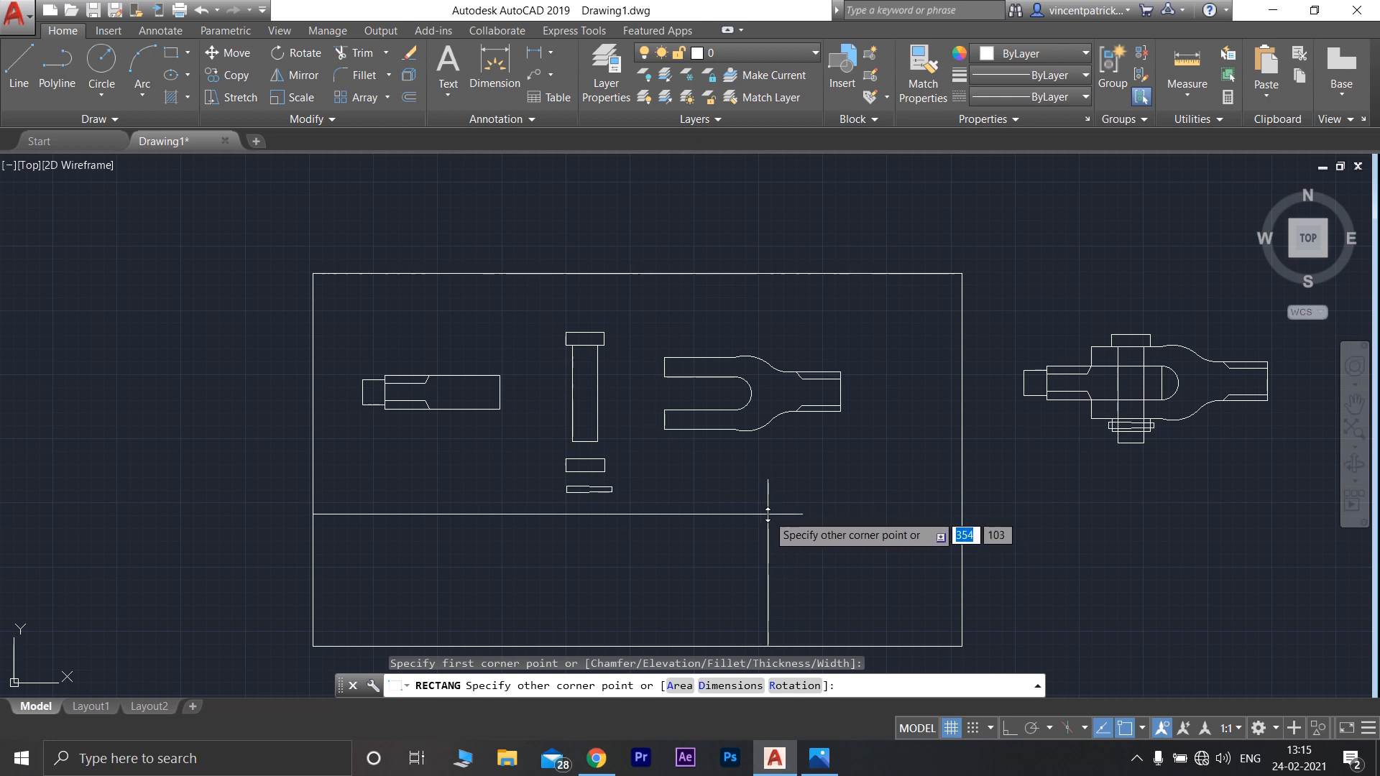
click(768, 514)
Move the whole knuckle joint assembly about 501 units into the new lower-left compartment of the frame
mouse_move(1267, 326)
mouse_down()
mouse_move(1043, 324)
mouse_move(1122, 489)
mouse_move(1304, 467)
mouse_up()
drag(1286, 417, 1286, 421)
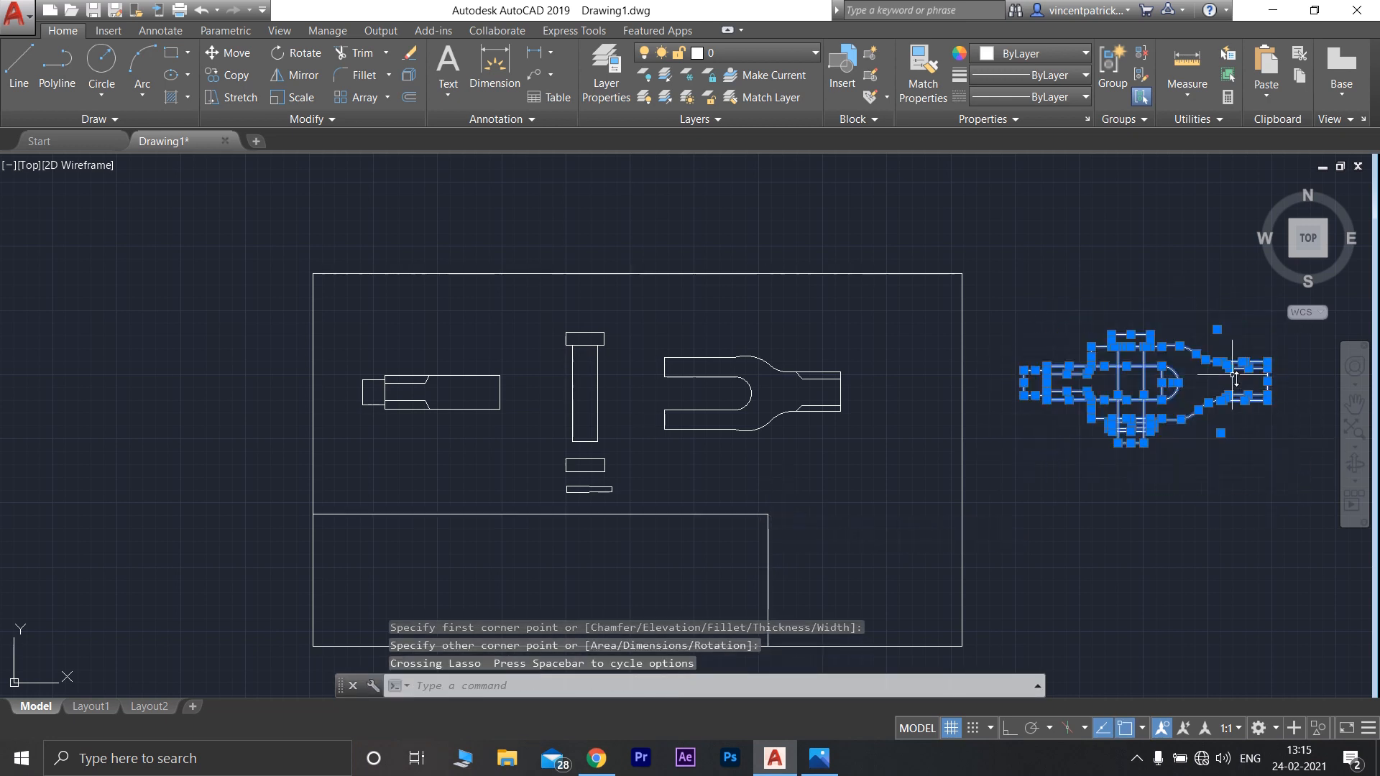
right_click(1232, 364)
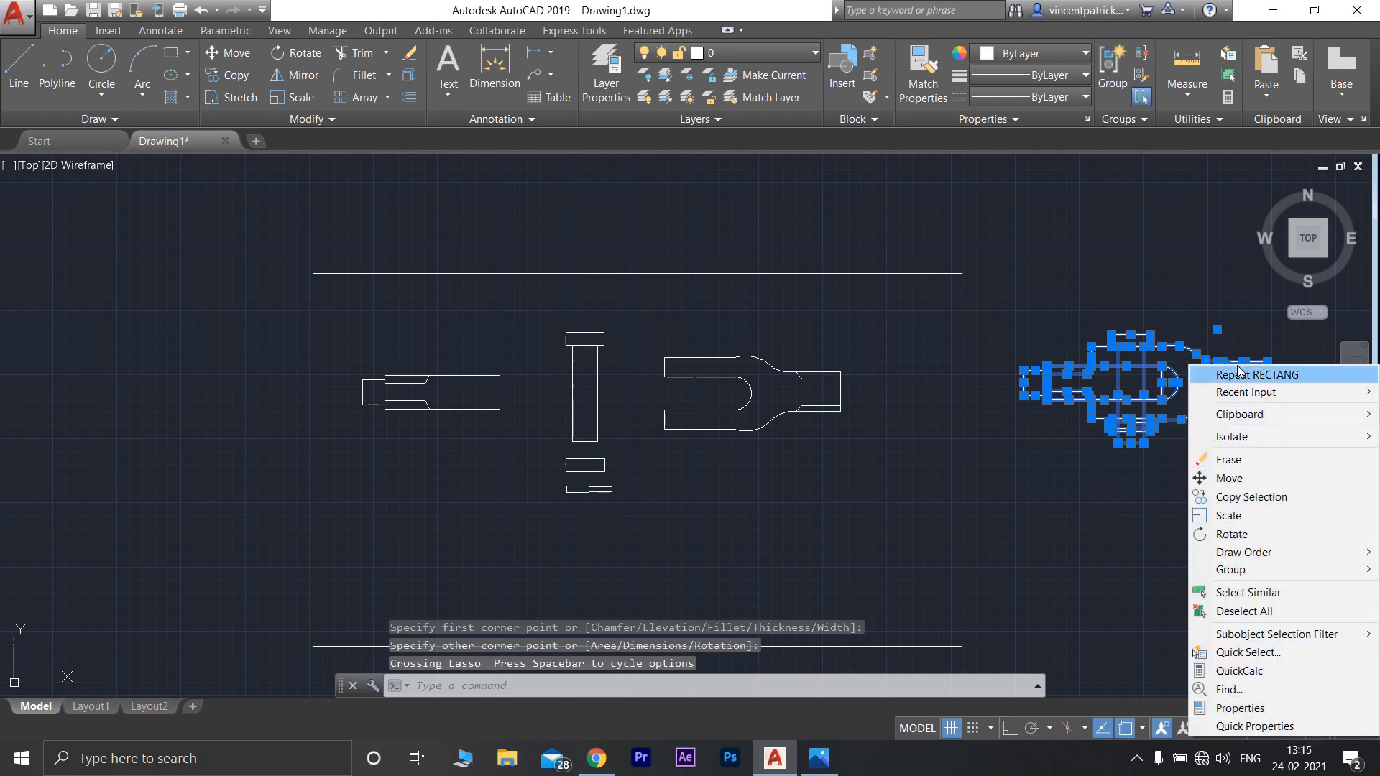
click(1222, 478)
click(1143, 444)
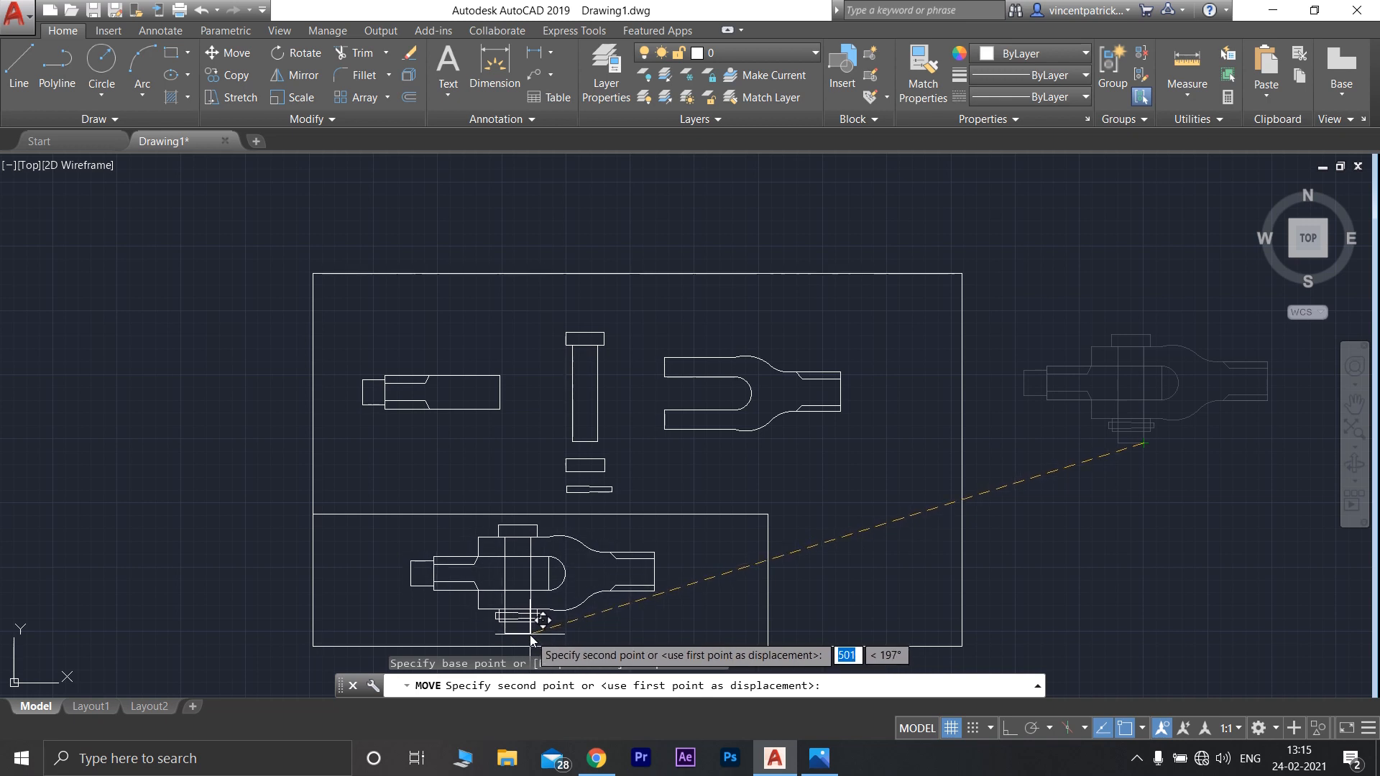
click(531, 639)
Draw two adjoining rectangles down from the frame's upper edge, one around the eye end and one about 80 units wide around the pin, collar and taper pin
middle_drag(899, 553, 937, 476)
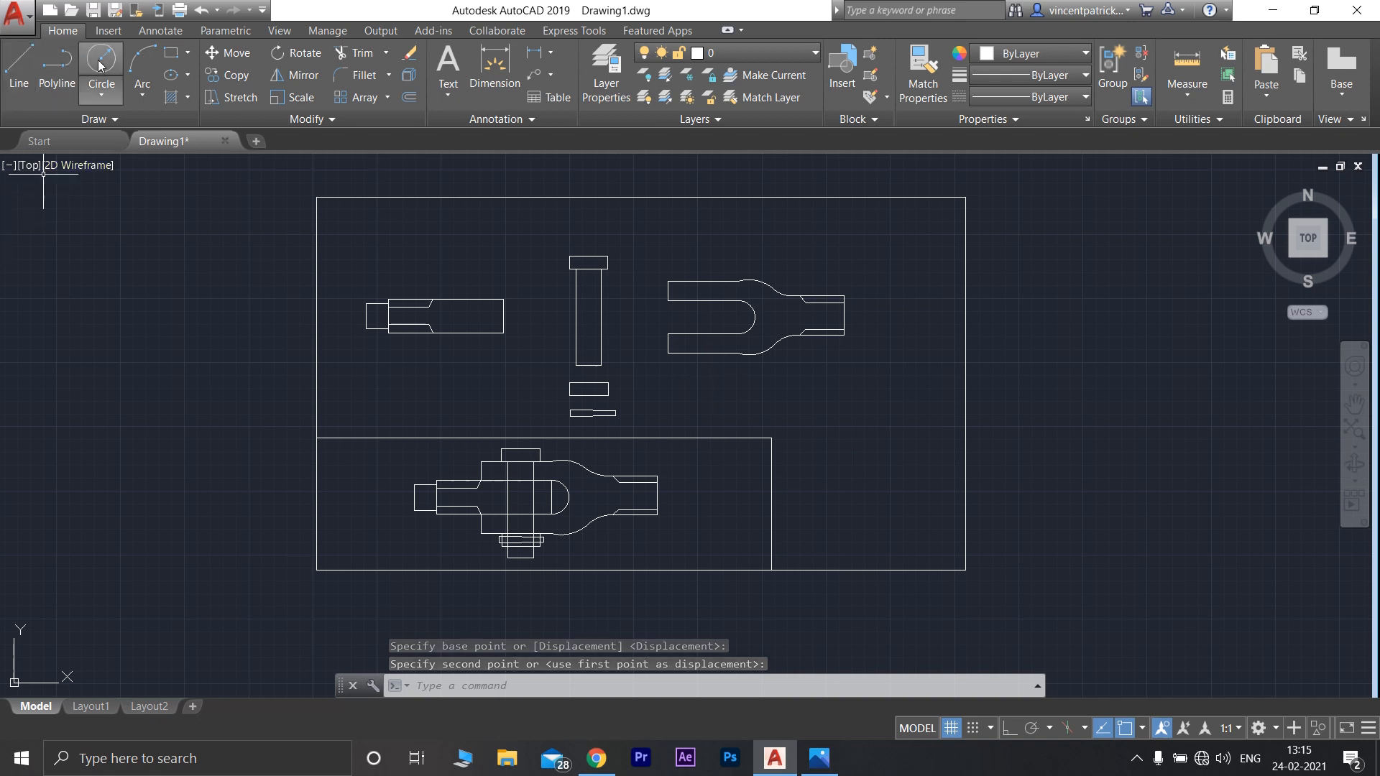
click(317, 197)
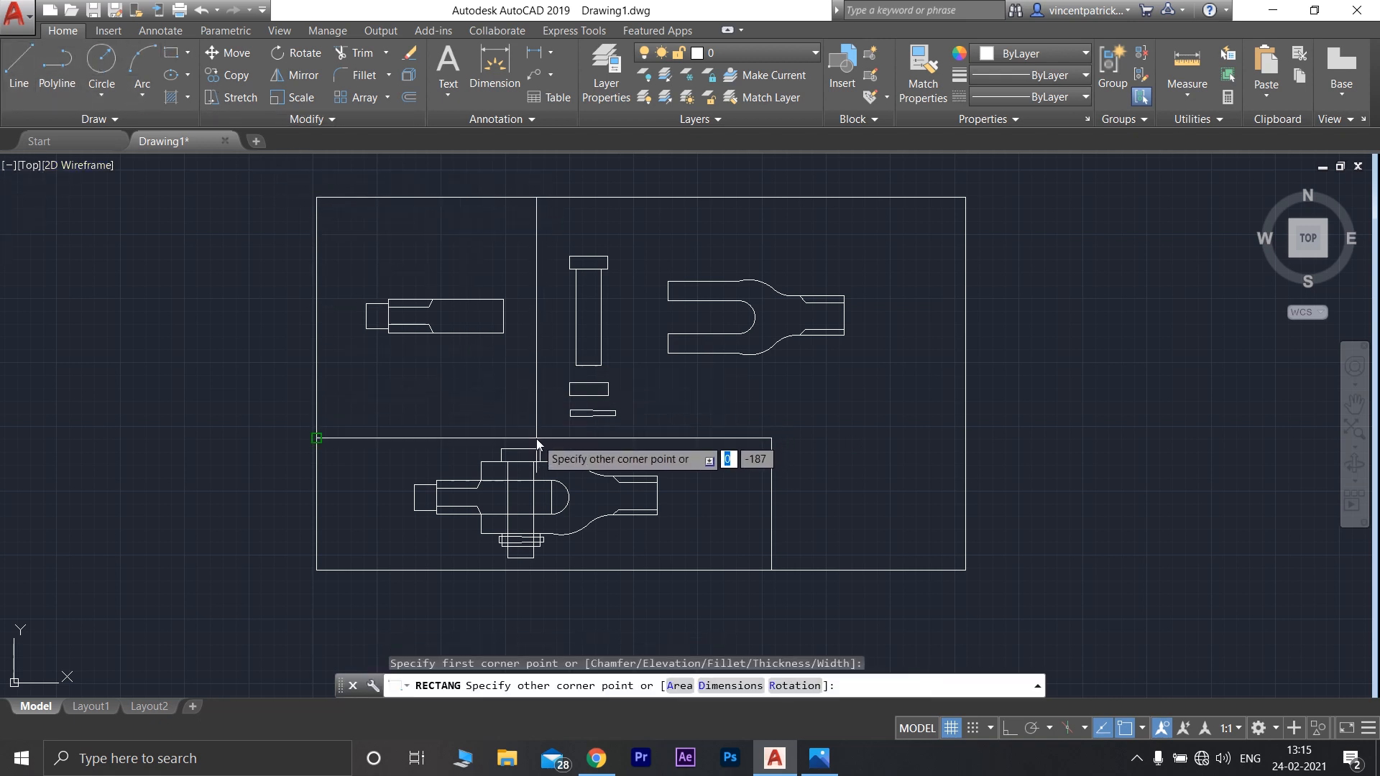
click(540, 449)
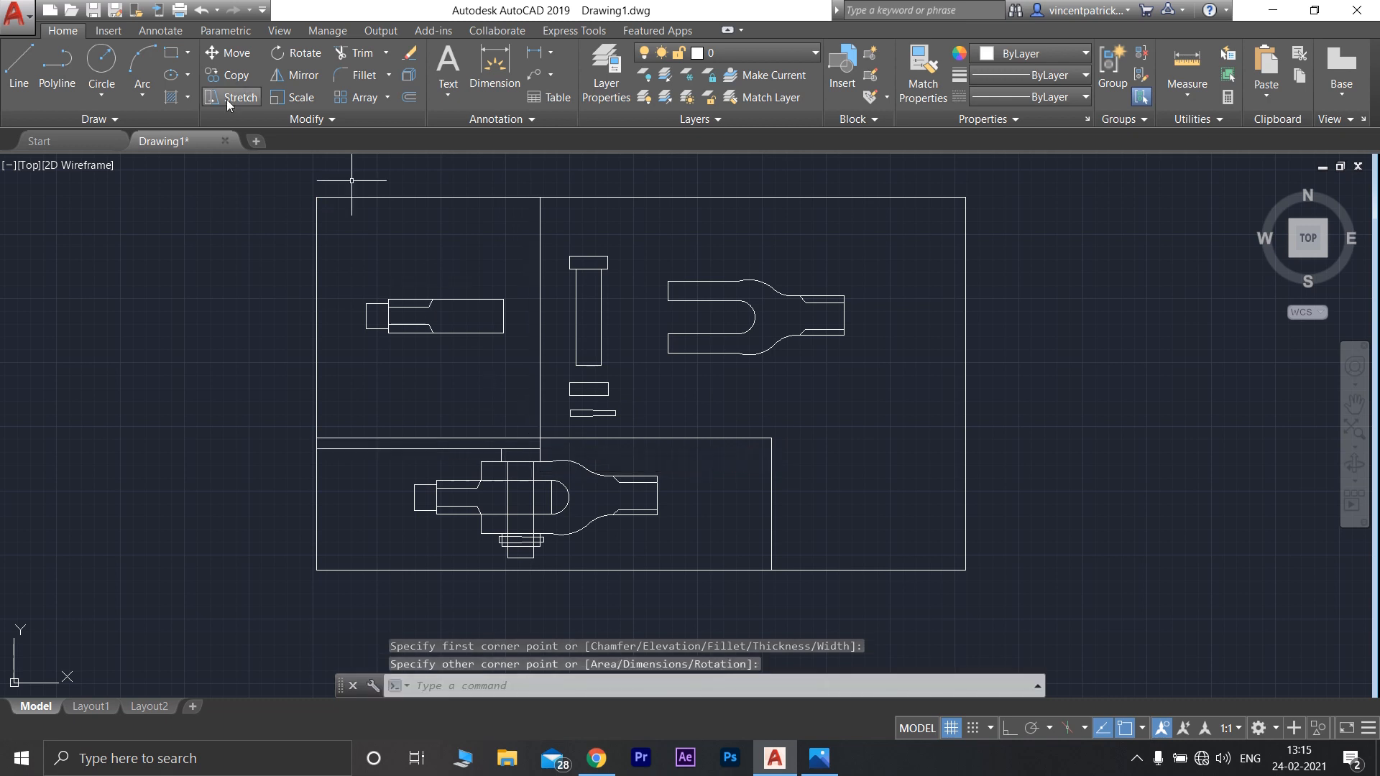
click(170, 61)
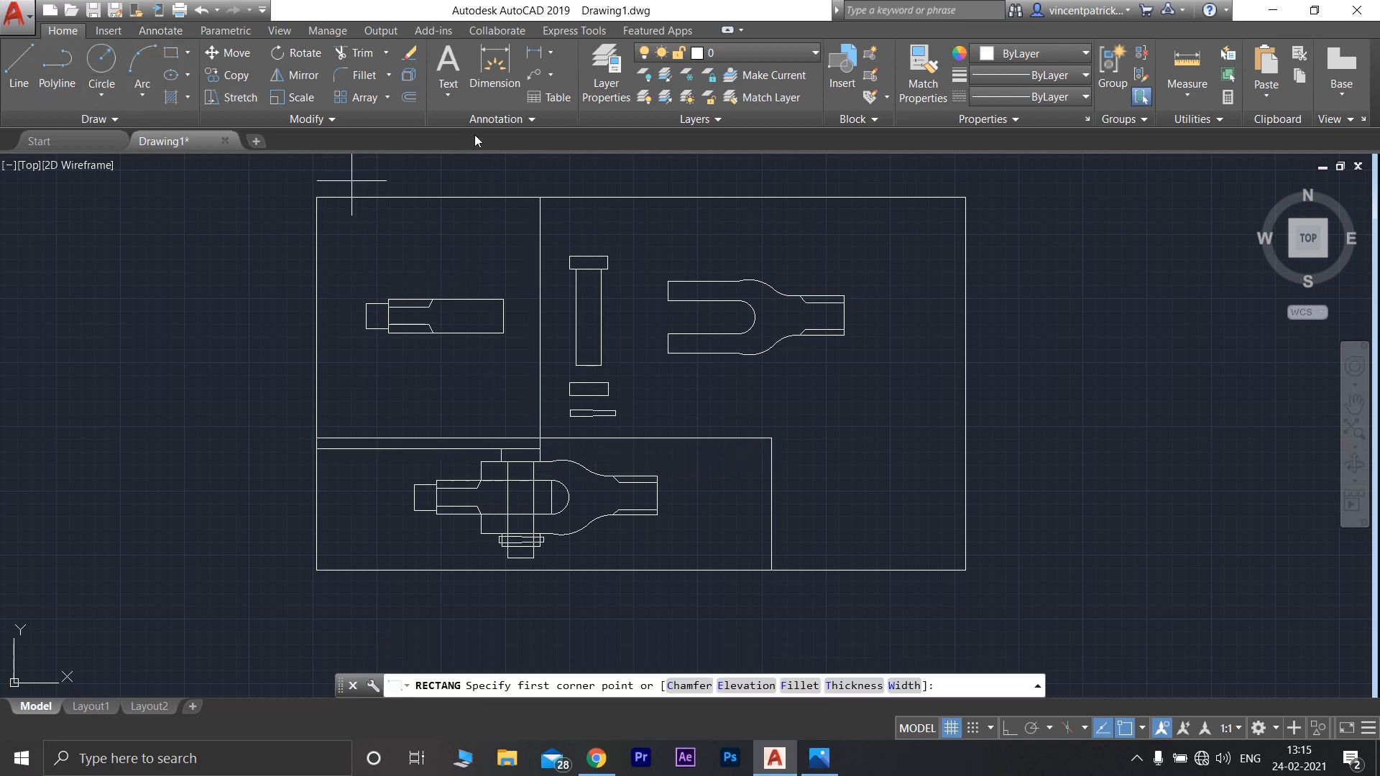
click(540, 197)
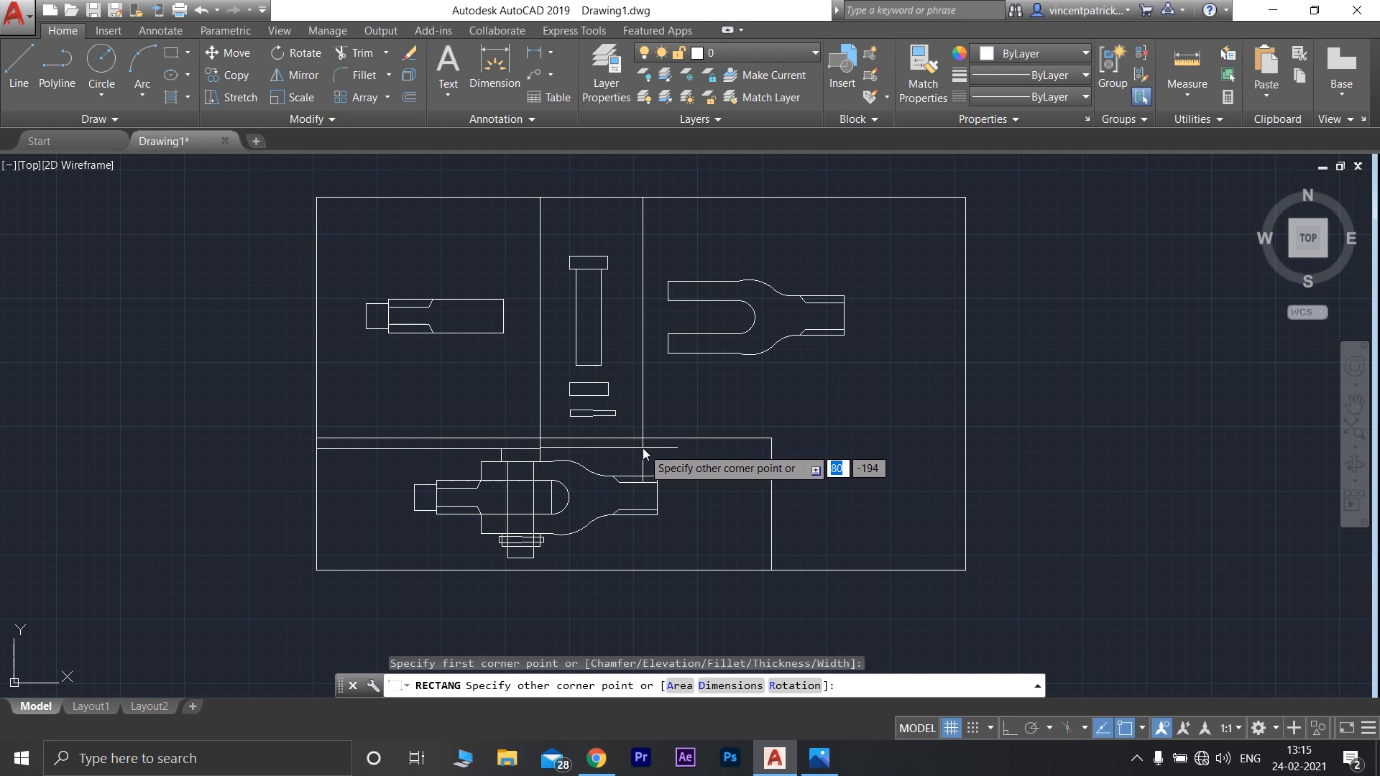
click(641, 446)
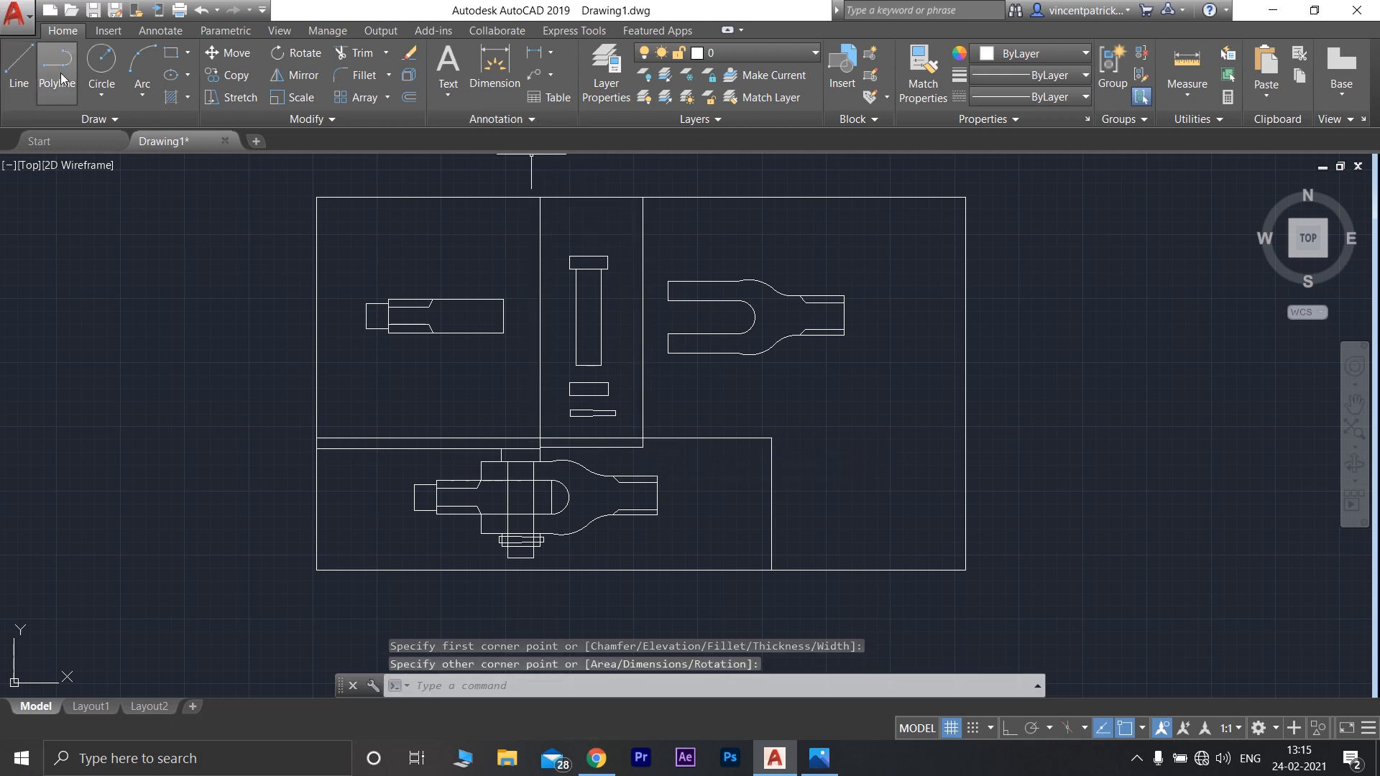
Draw a rectangle from the assembly compartment's upper-right corner to the frame's lower-right corner
click(173, 53)
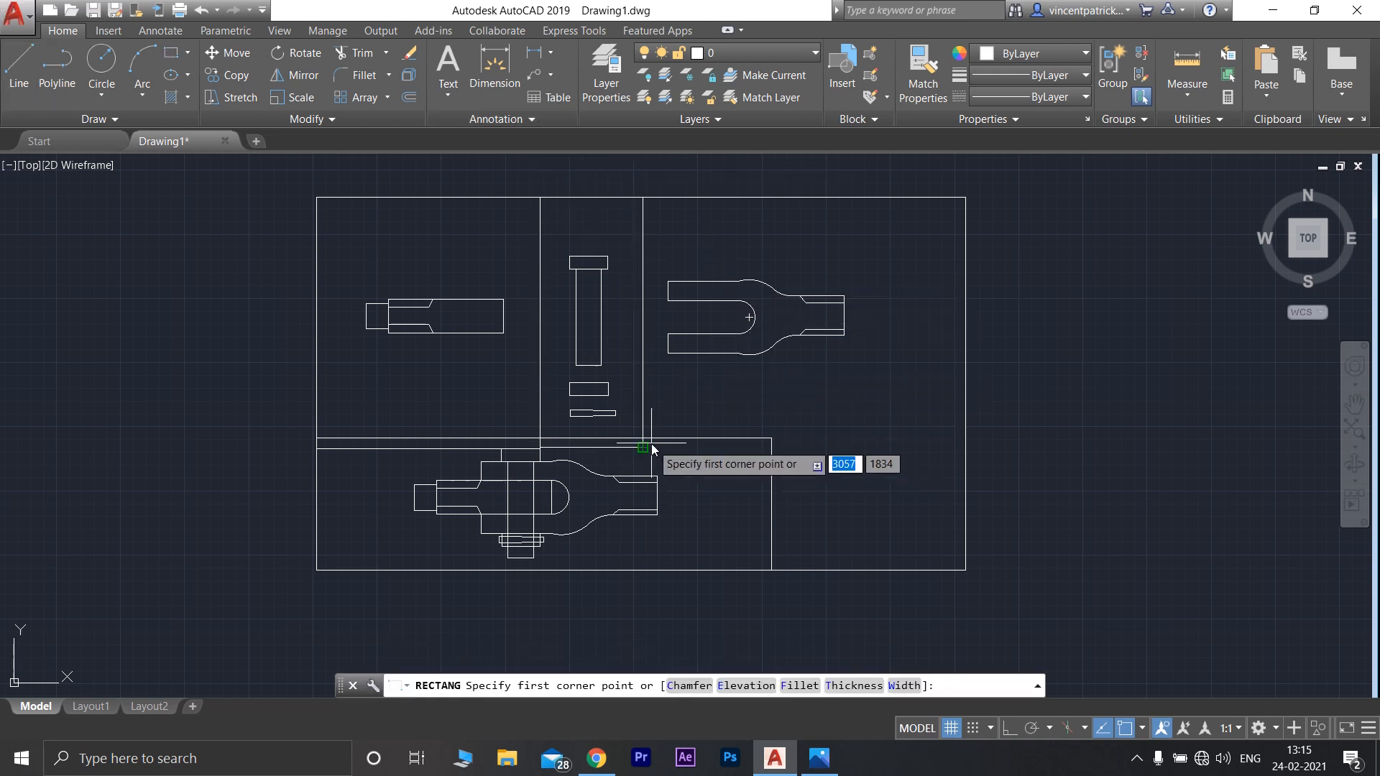
click(774, 440)
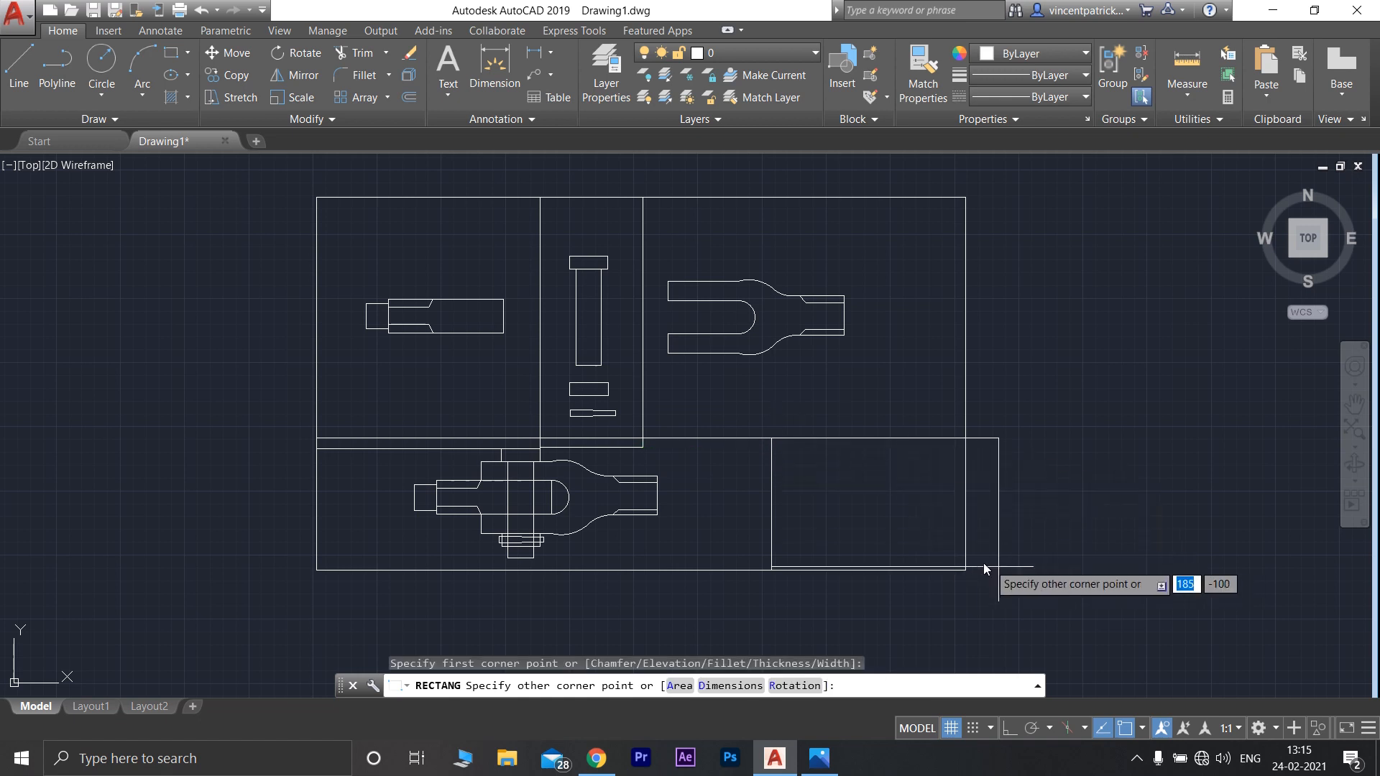
click(967, 571)
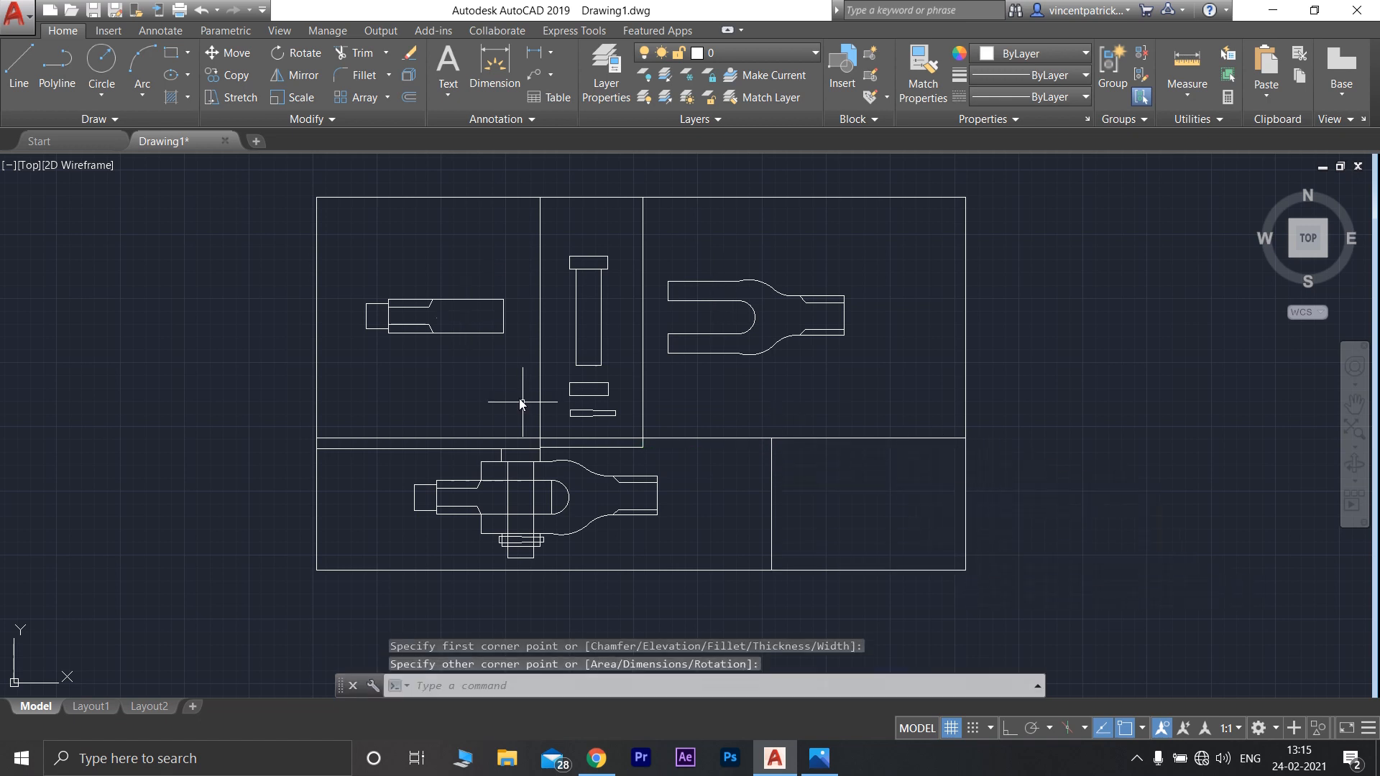
Trim the parts of the upper compartments that overlap the assembly compartment, using that compartment's rectangle as the cutting edge
scroll(520, 404, up, 2)
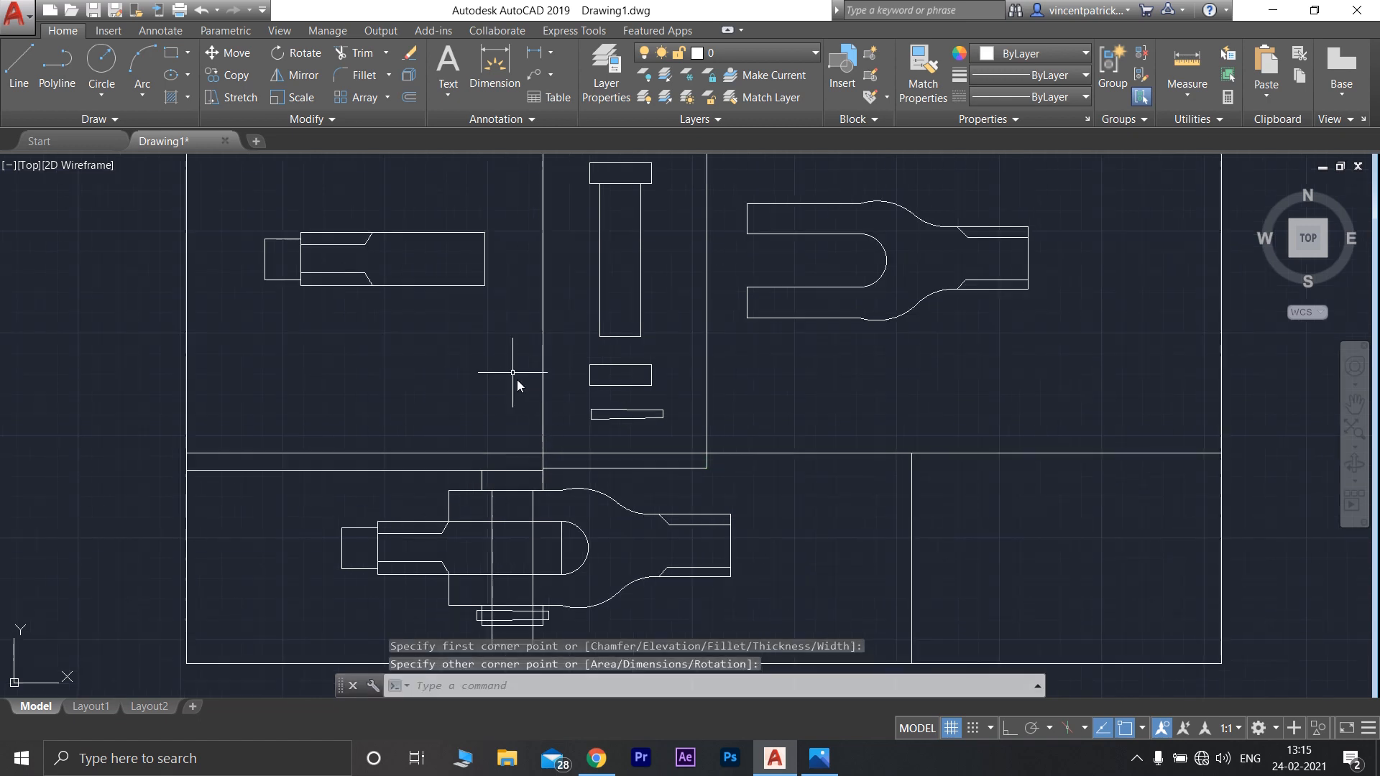
click(350, 64)
click(514, 460)
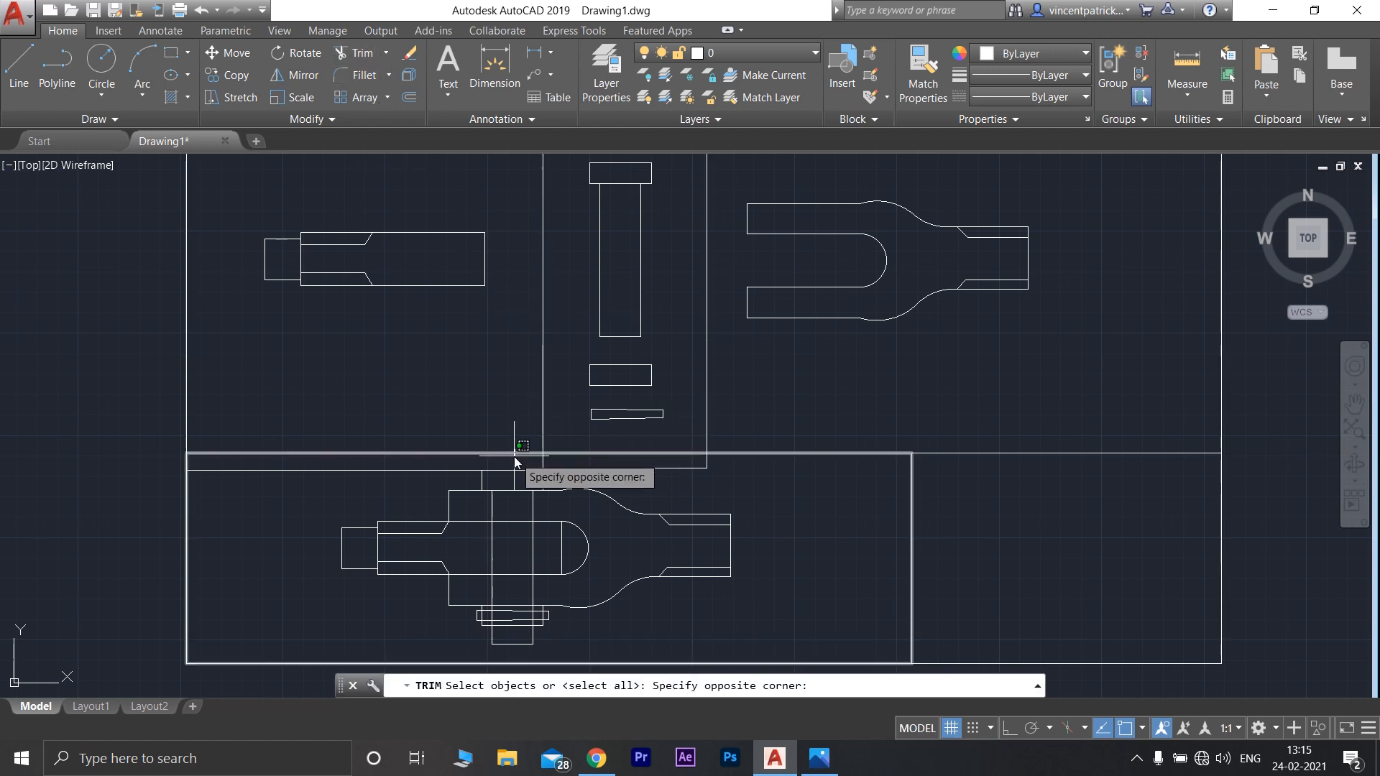
click(514, 460)
key(Return)
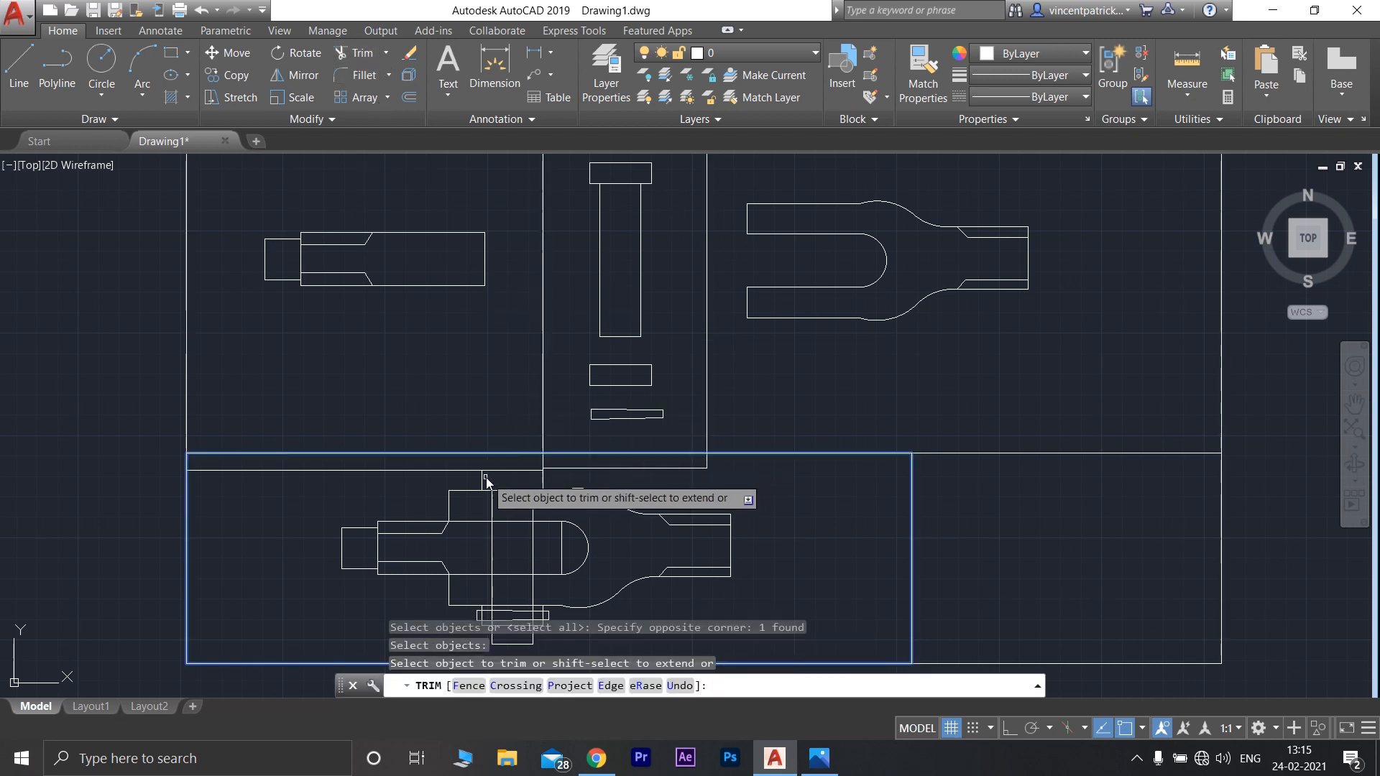
click(466, 471)
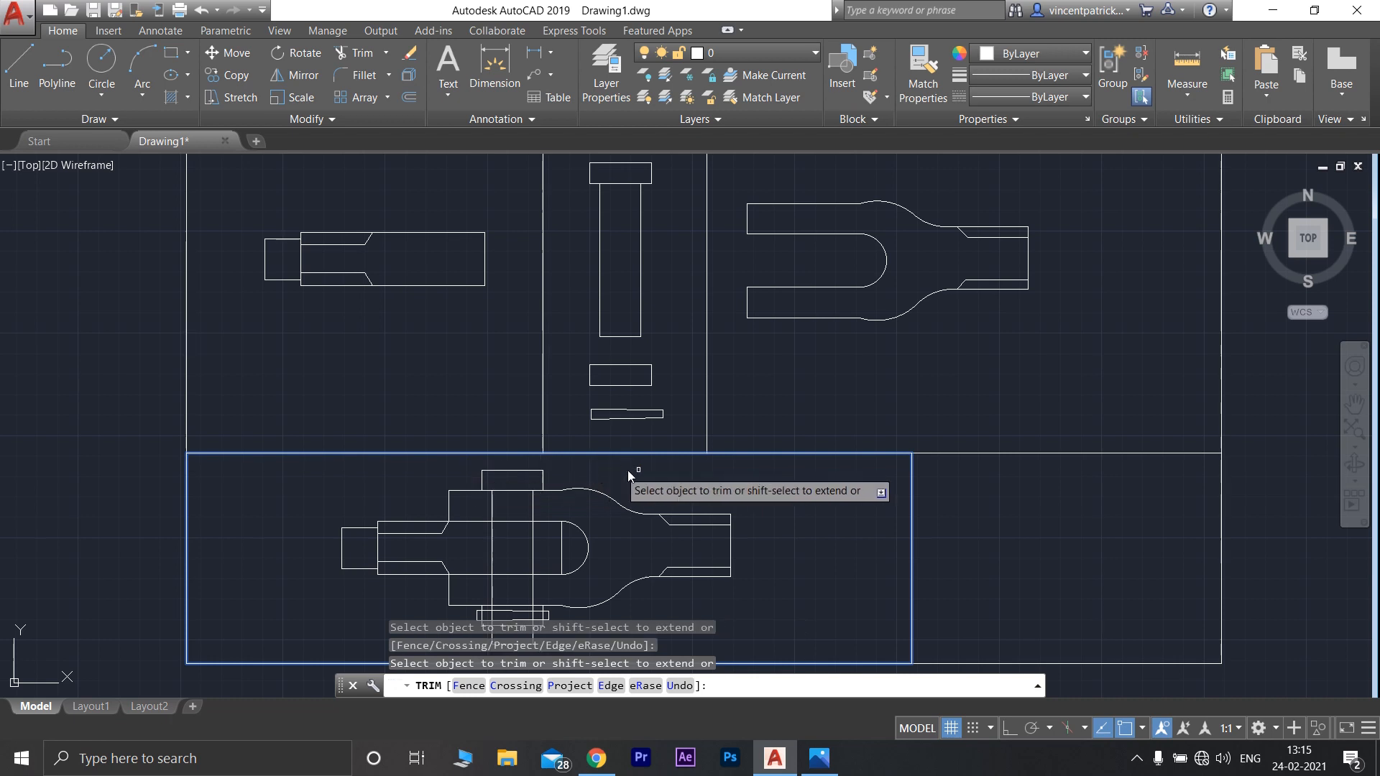
key(Return)
Dimension the length of the eye end's upper edge, placing the dimension line above the part
scroll(899, 427, down, 2)
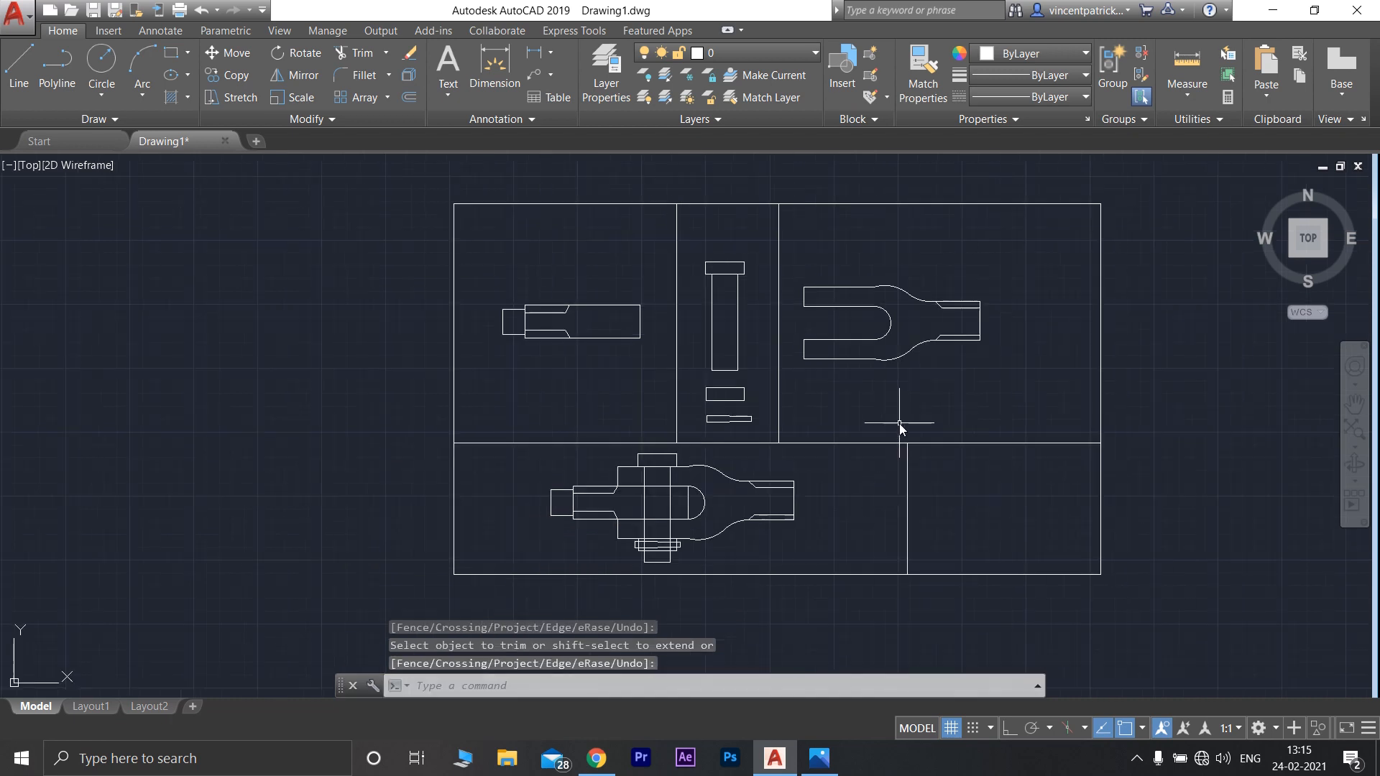
scroll(899, 424, up, 2)
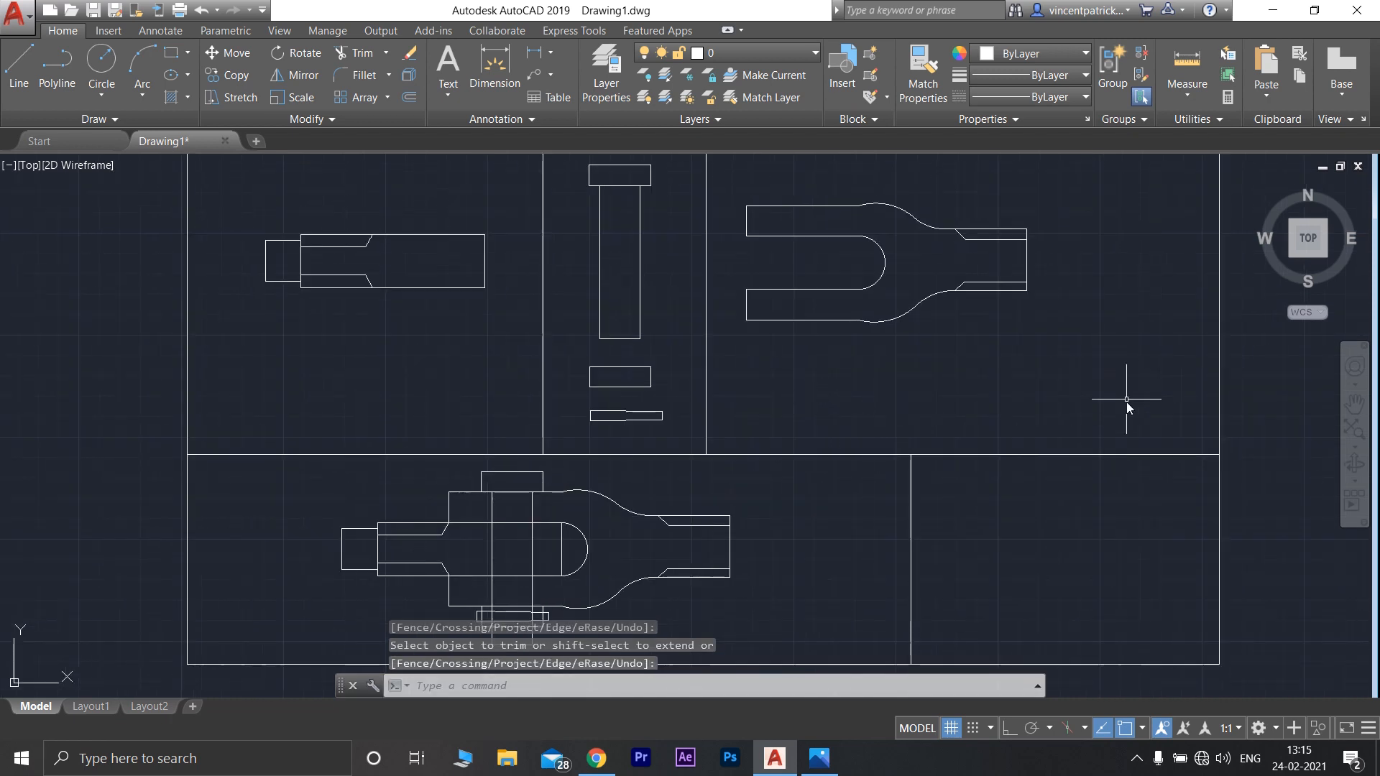
scroll(1102, 458, down, 2)
click(495, 63)
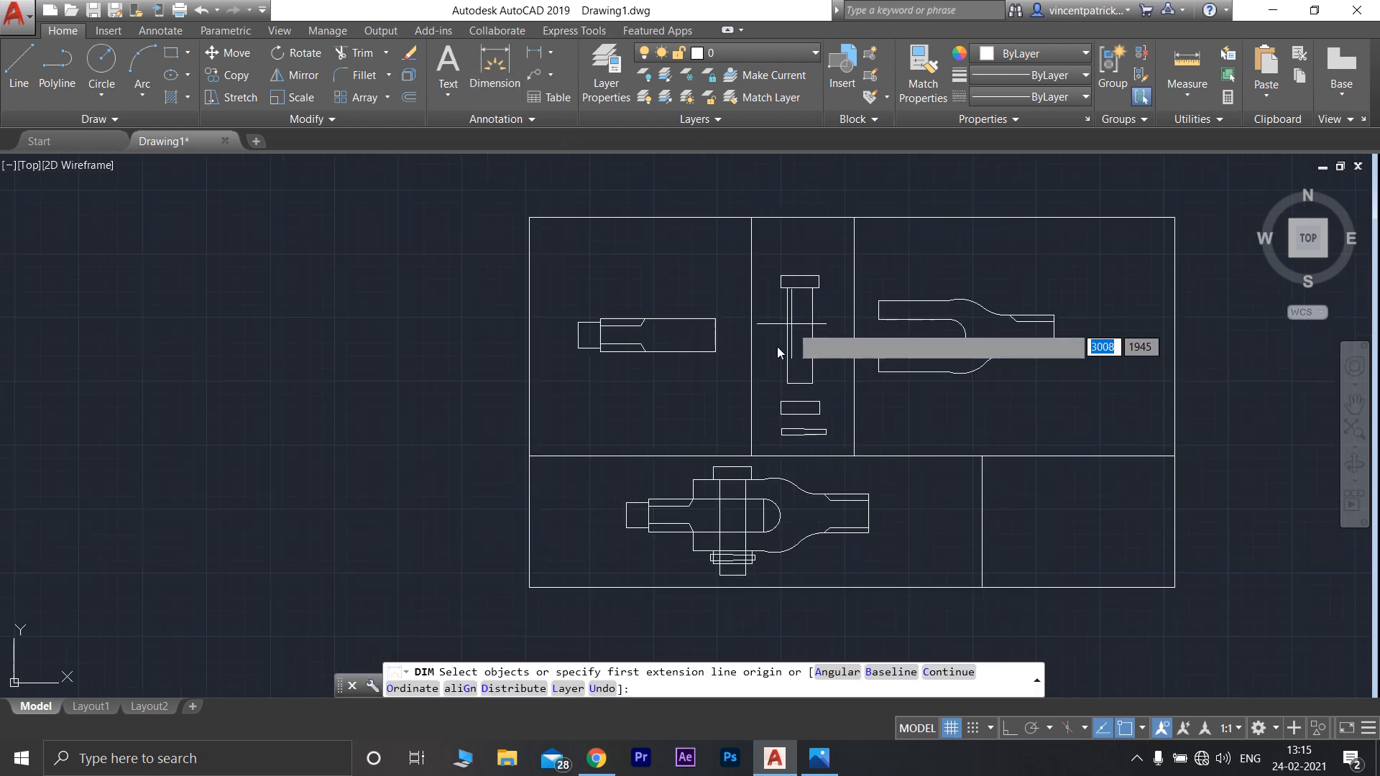
scroll(747, 360, up, 2)
key(Return)
click(632, 269)
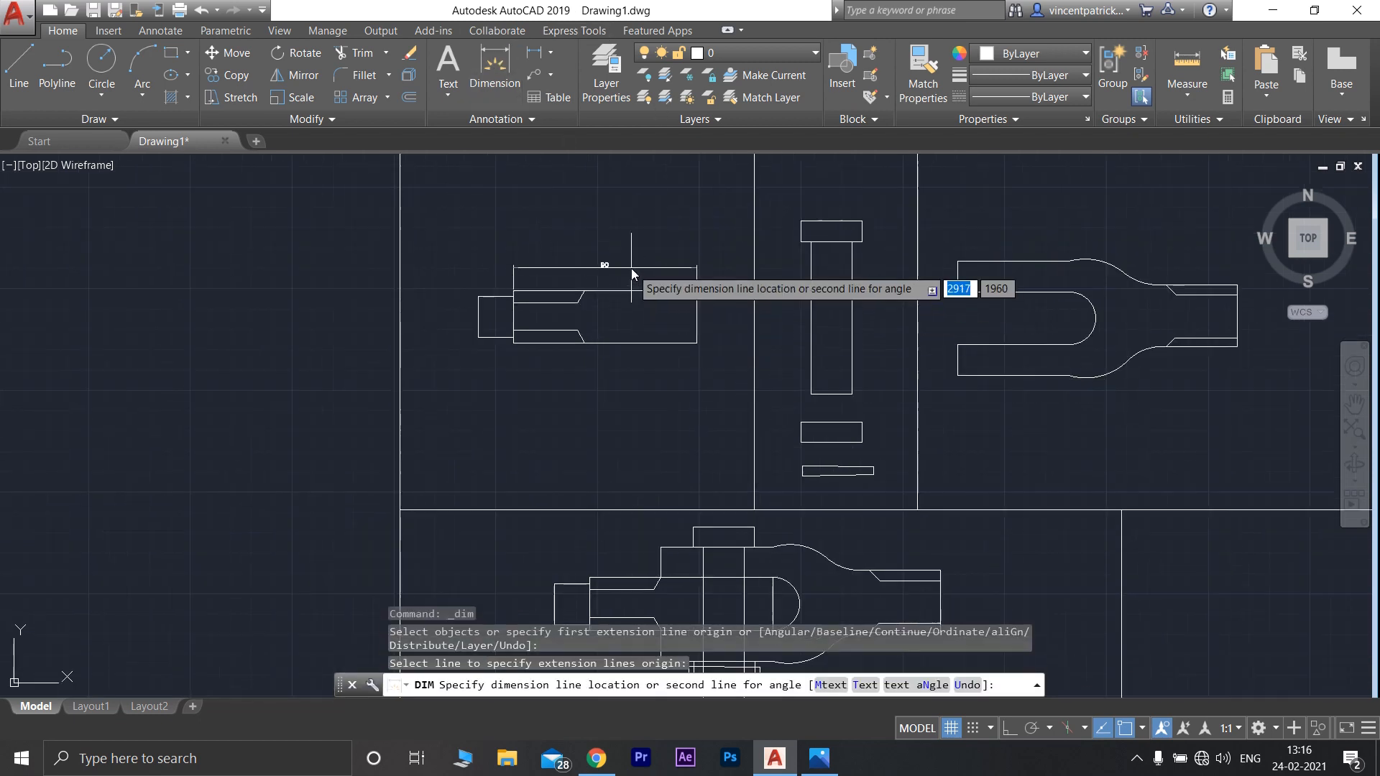
click(631, 269)
Dimension the length of the eye end's lower edge, placing the dimension line below the part
click(494, 65)
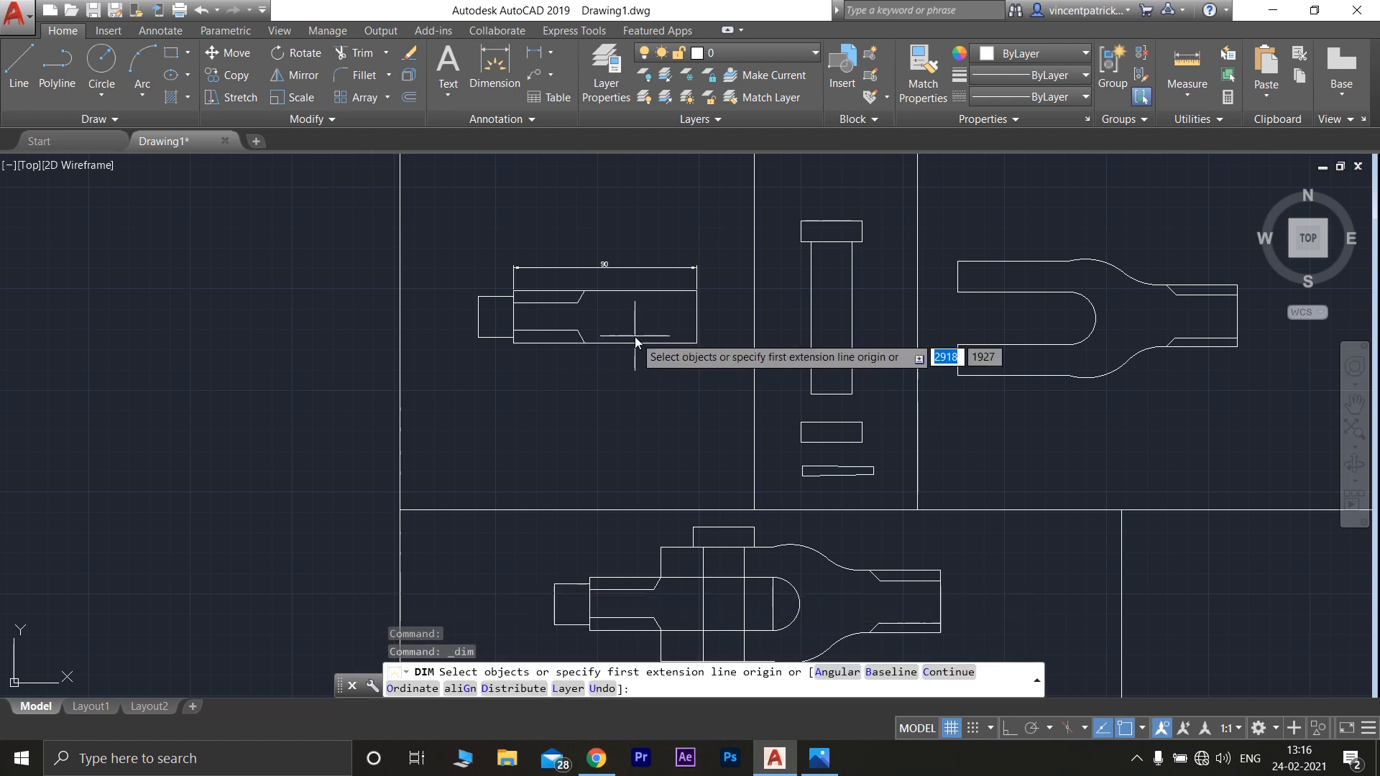
key(Return)
click(625, 342)
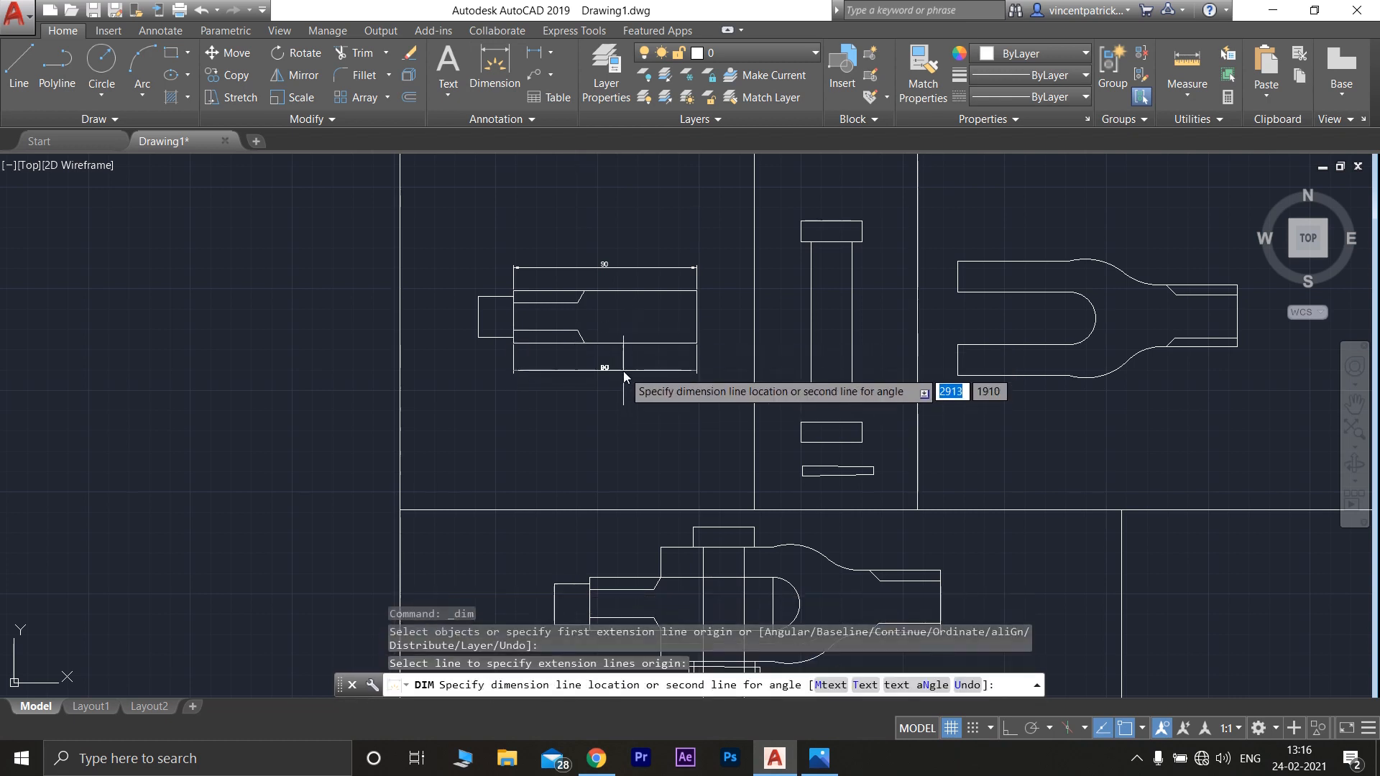
click(623, 371)
click(493, 81)
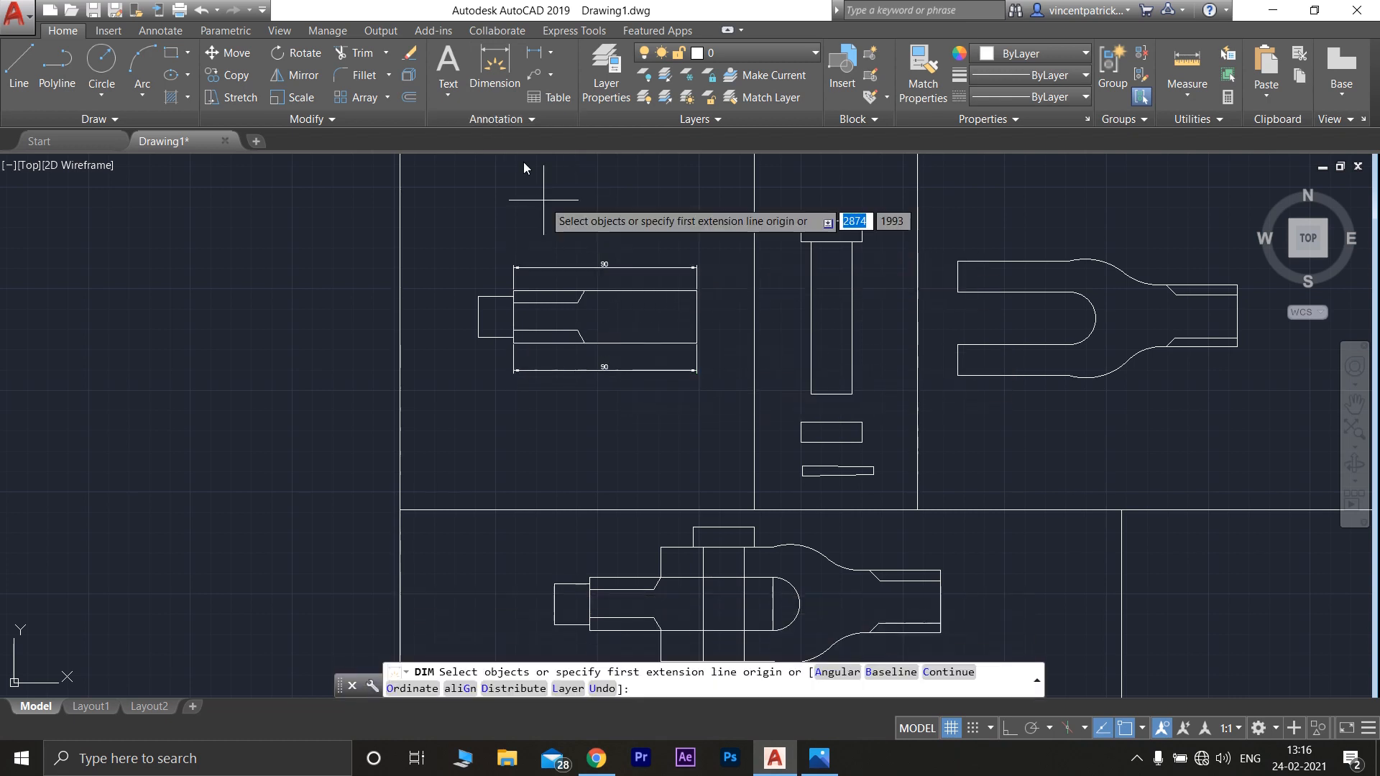
key(Escape)
click(604, 267)
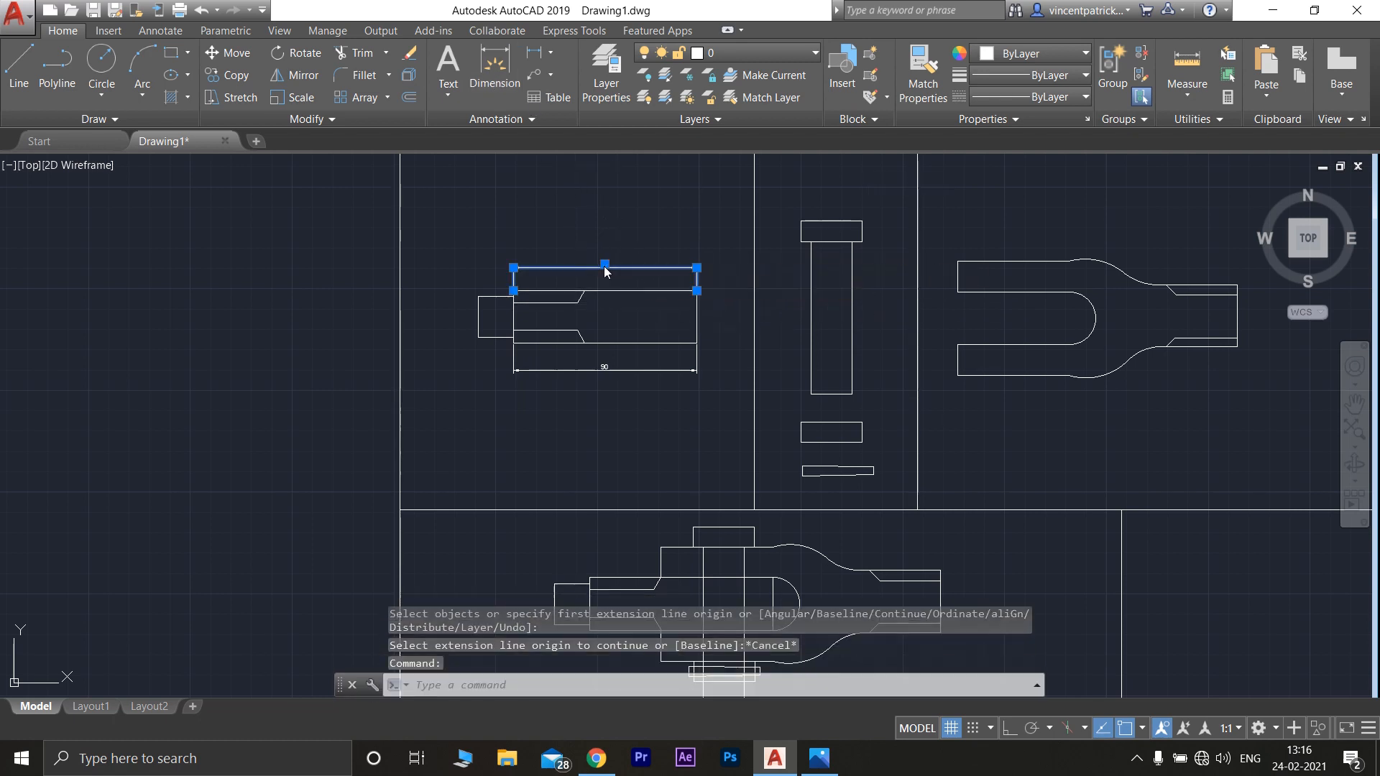
scroll(604, 268, up, 4)
double_click(607, 271)
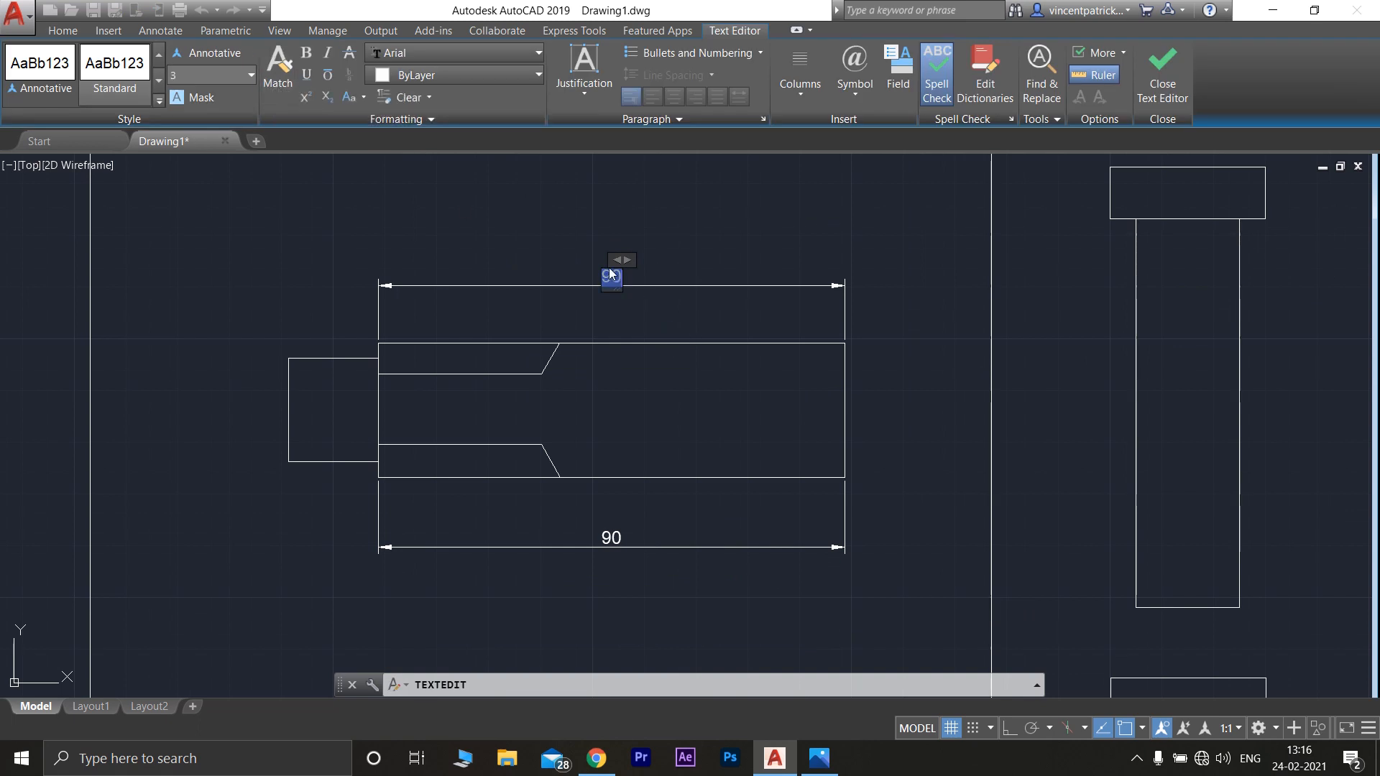
click(645, 286)
scroll(907, 424, down, 2)
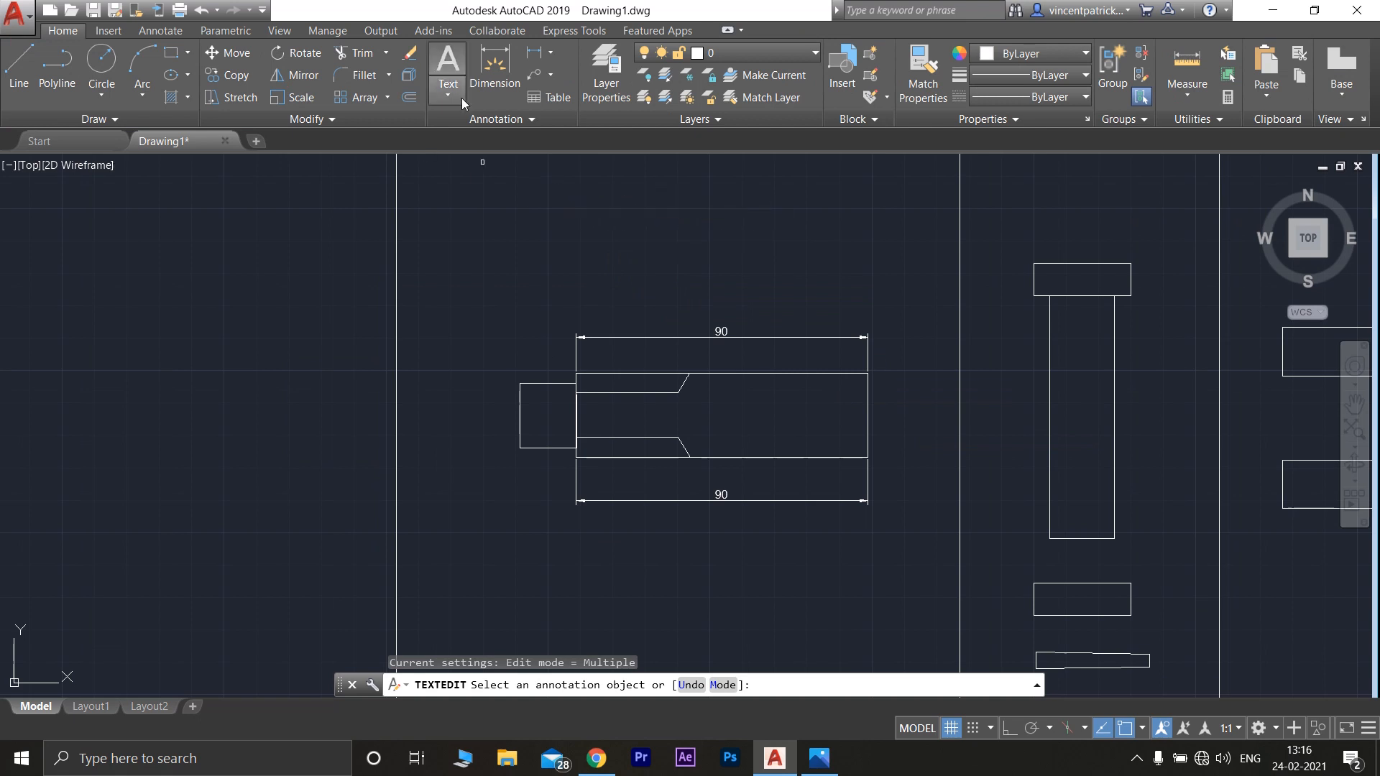
Dimension the height of the eye end's right edge, placing the dimension line to the right of the part
click(495, 68)
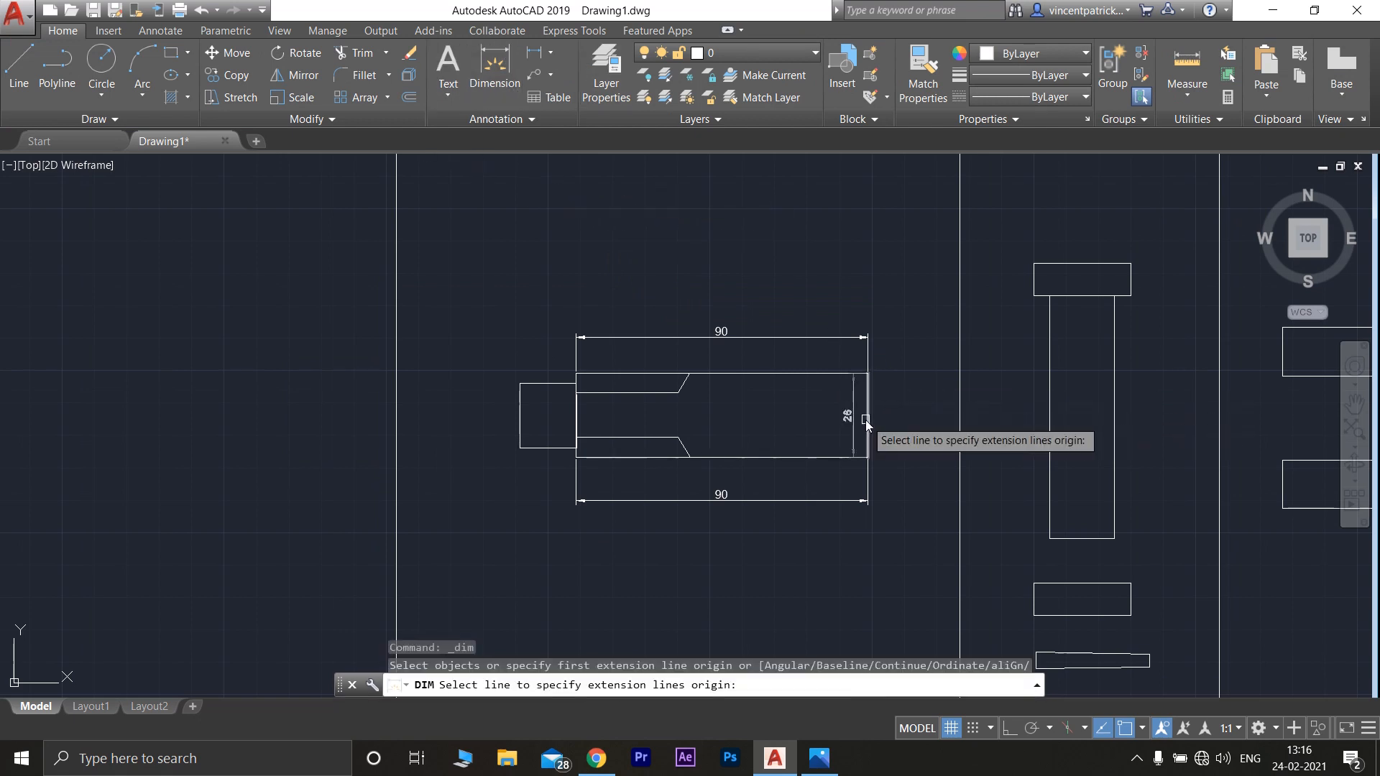
click(867, 423)
click(908, 441)
middle_drag(935, 343, 789, 306)
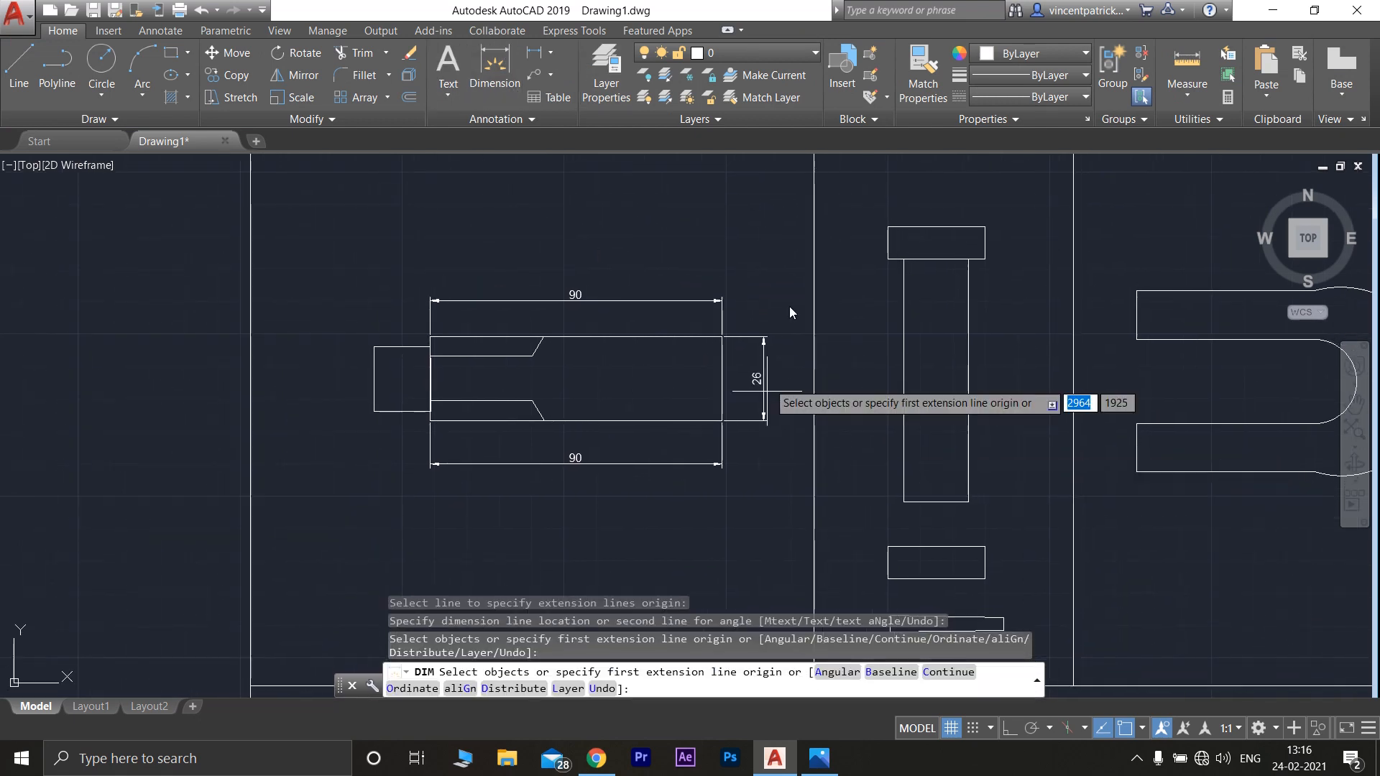
Dimension the height of the narrow block at the eye end's left side, placing the dimension line to its left
click(486, 81)
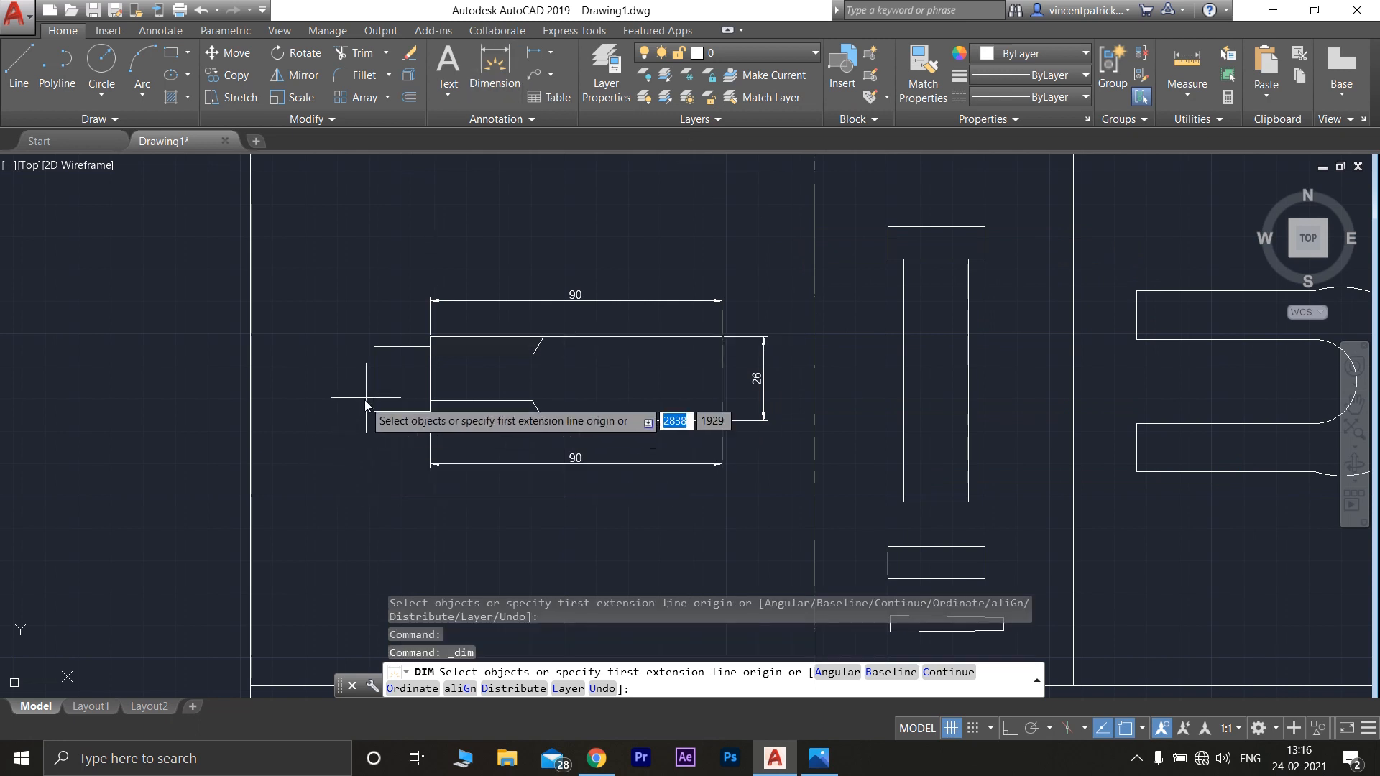
click(370, 381)
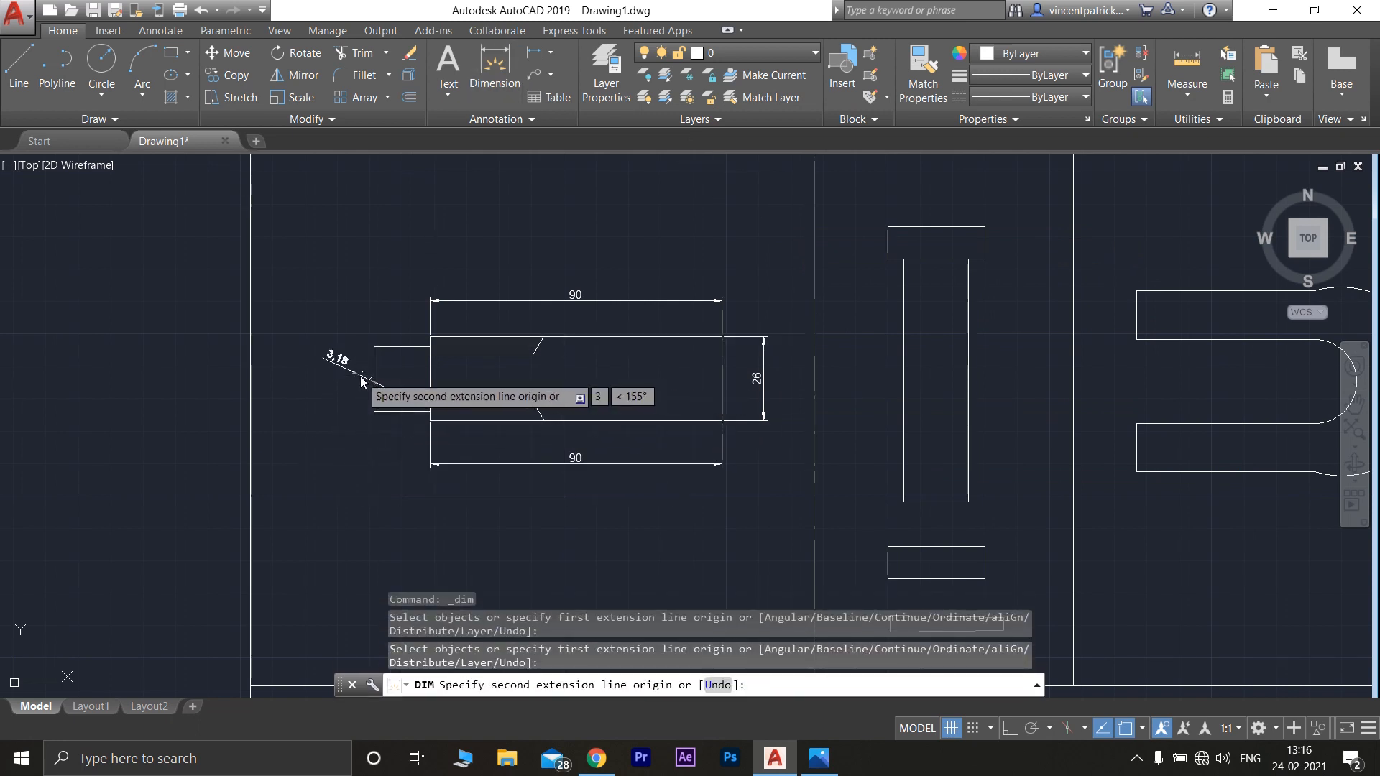
click(471, 80)
click(493, 64)
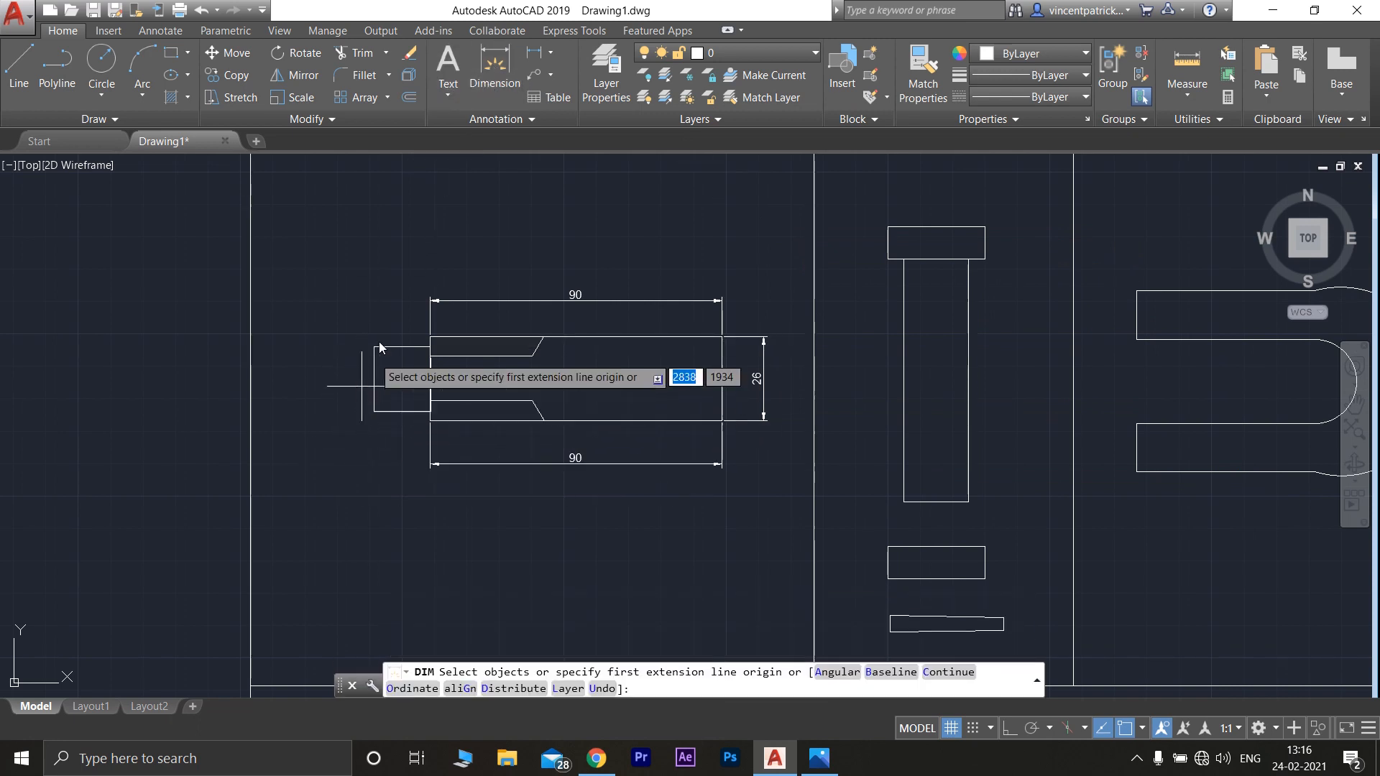
click(376, 379)
click(341, 384)
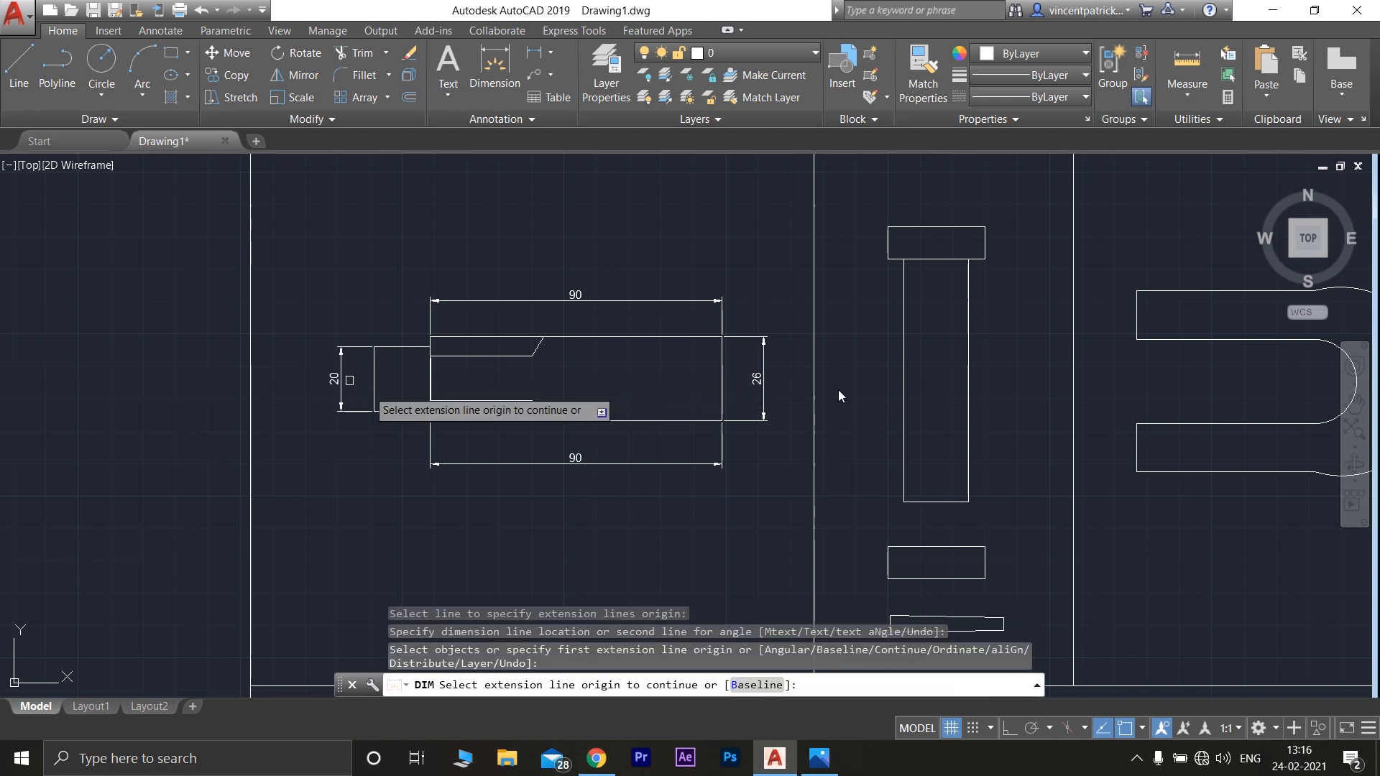
scroll(1151, 379, down, 2)
mouse_move(1166, 390)
middle_down()
mouse_move(727, 315)
mouse_move(727, 432)
middle_up()
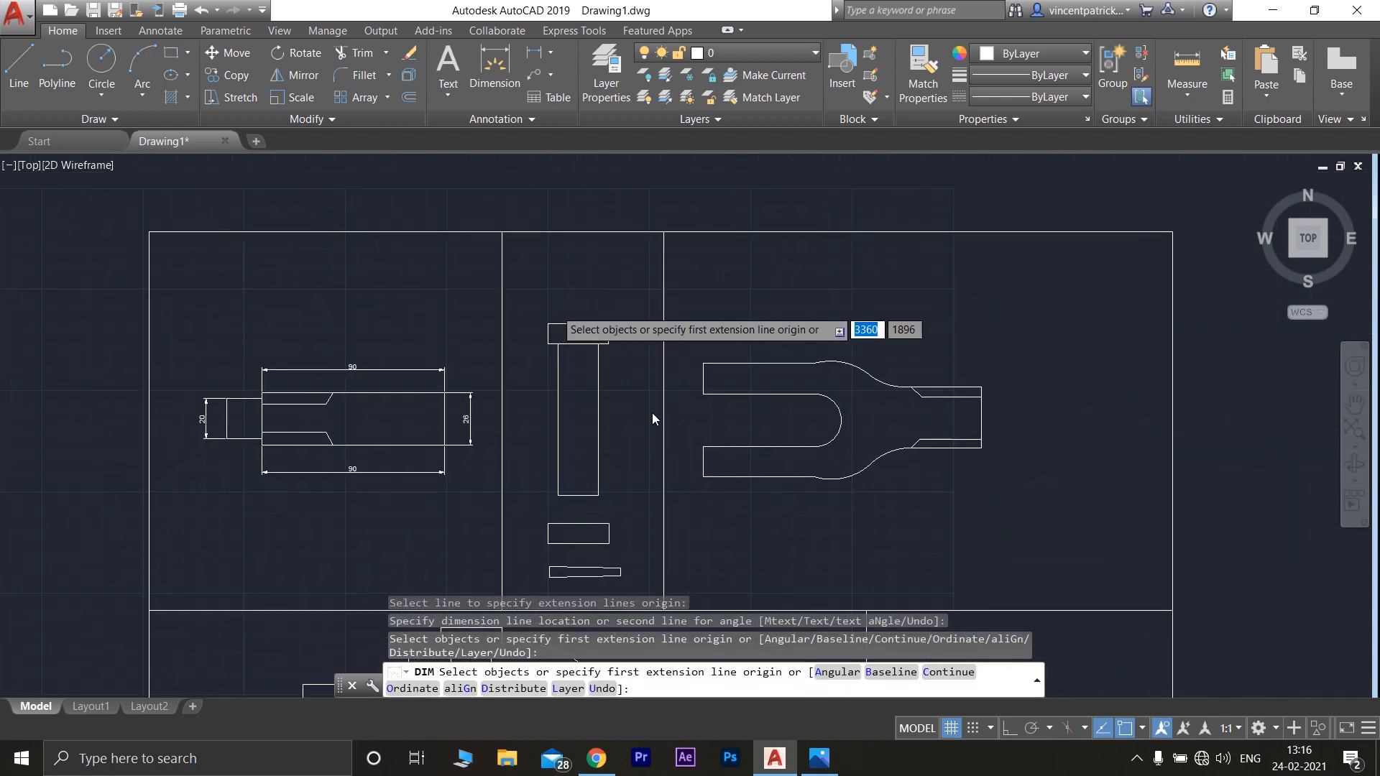
click(477, 69)
key(Return)
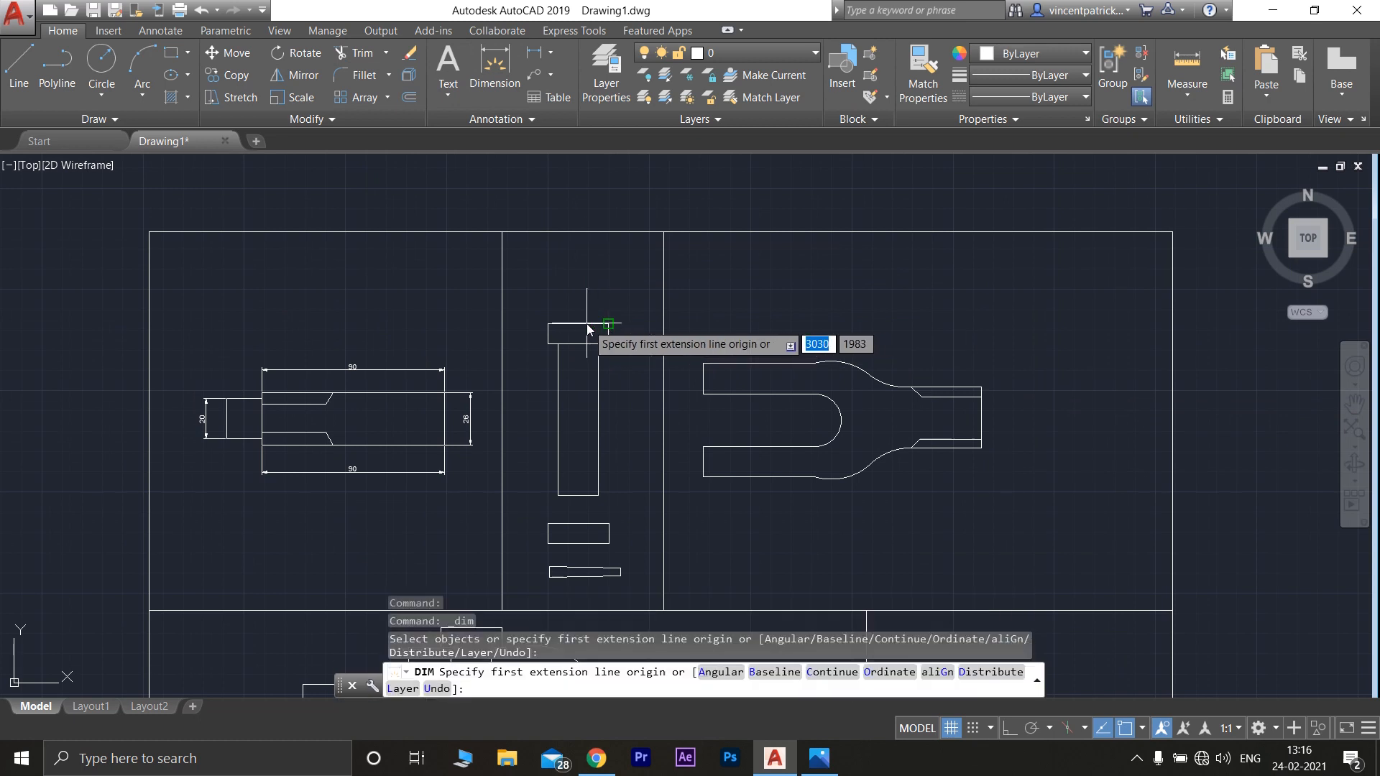
click(571, 323)
key(Escape)
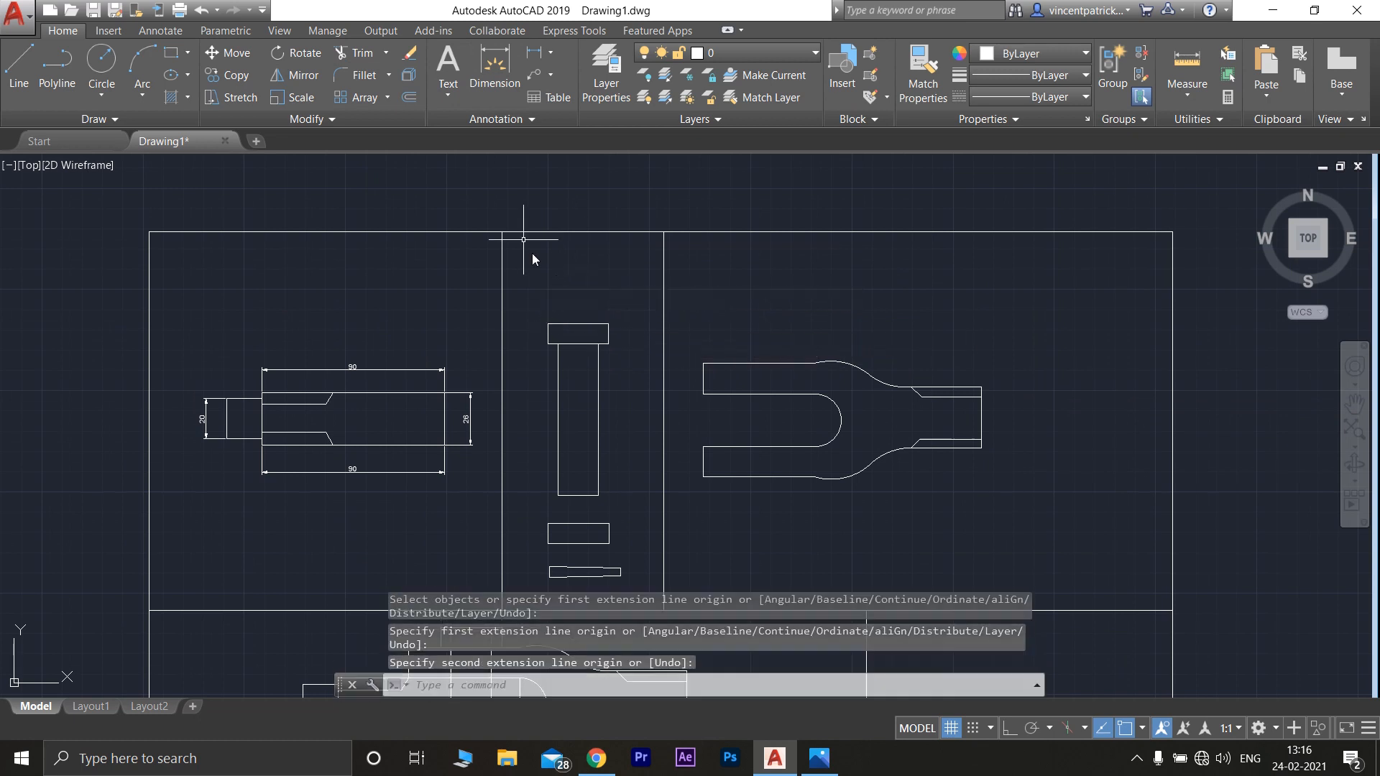
Dimension the width of the pin head's top edge, placing the dimension line above the head
click(489, 68)
key(Return)
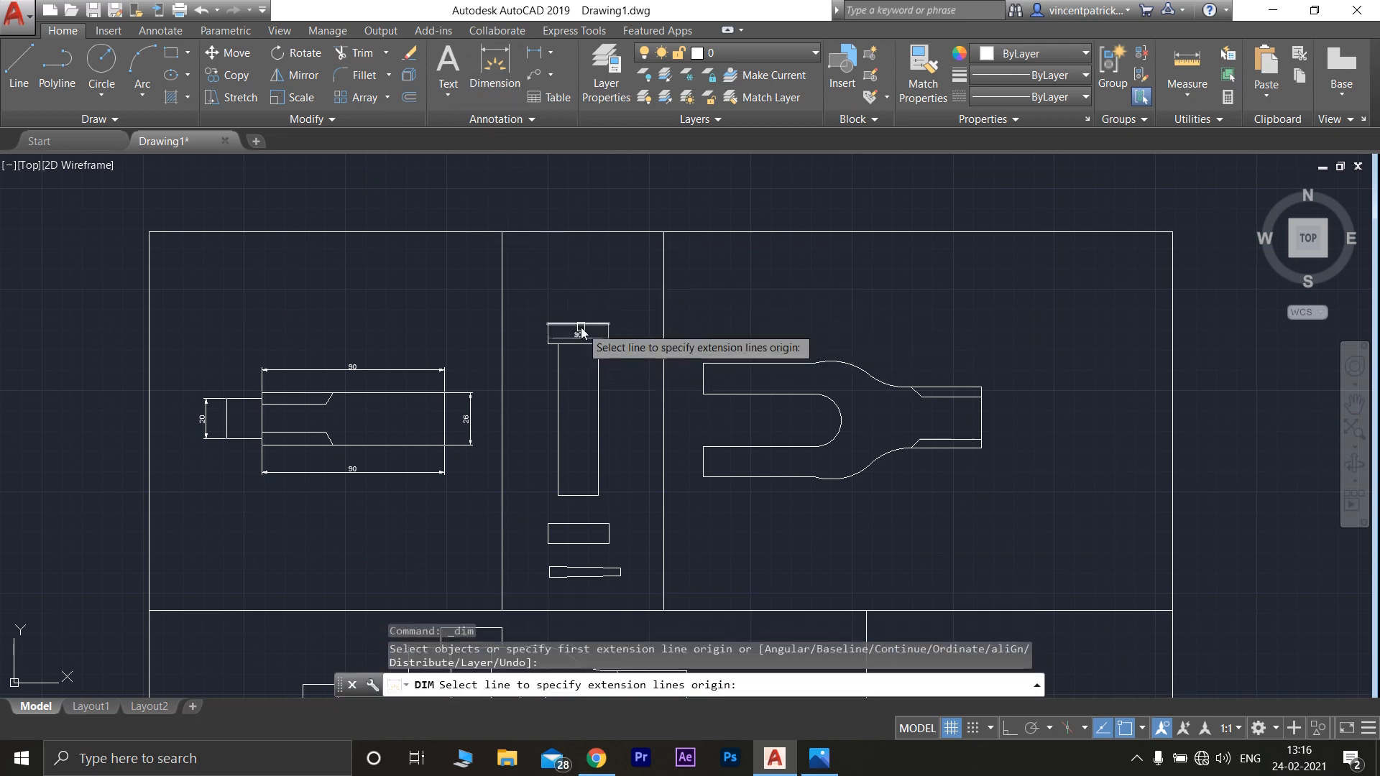
click(578, 324)
click(568, 288)
Dimension the length of the pin shank's right edge, placing the dimension line to the right of the shank
click(494, 68)
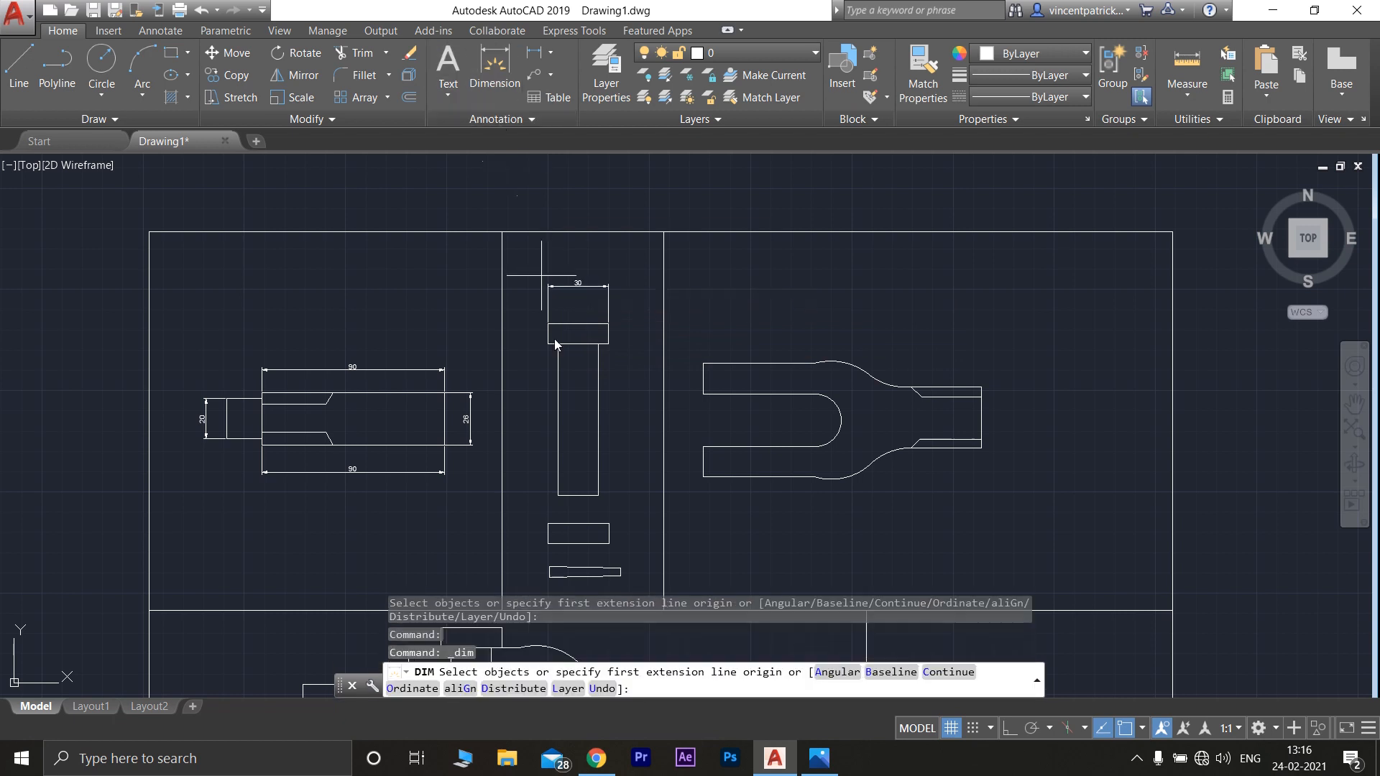
key(Return)
click(597, 460)
click(616, 476)
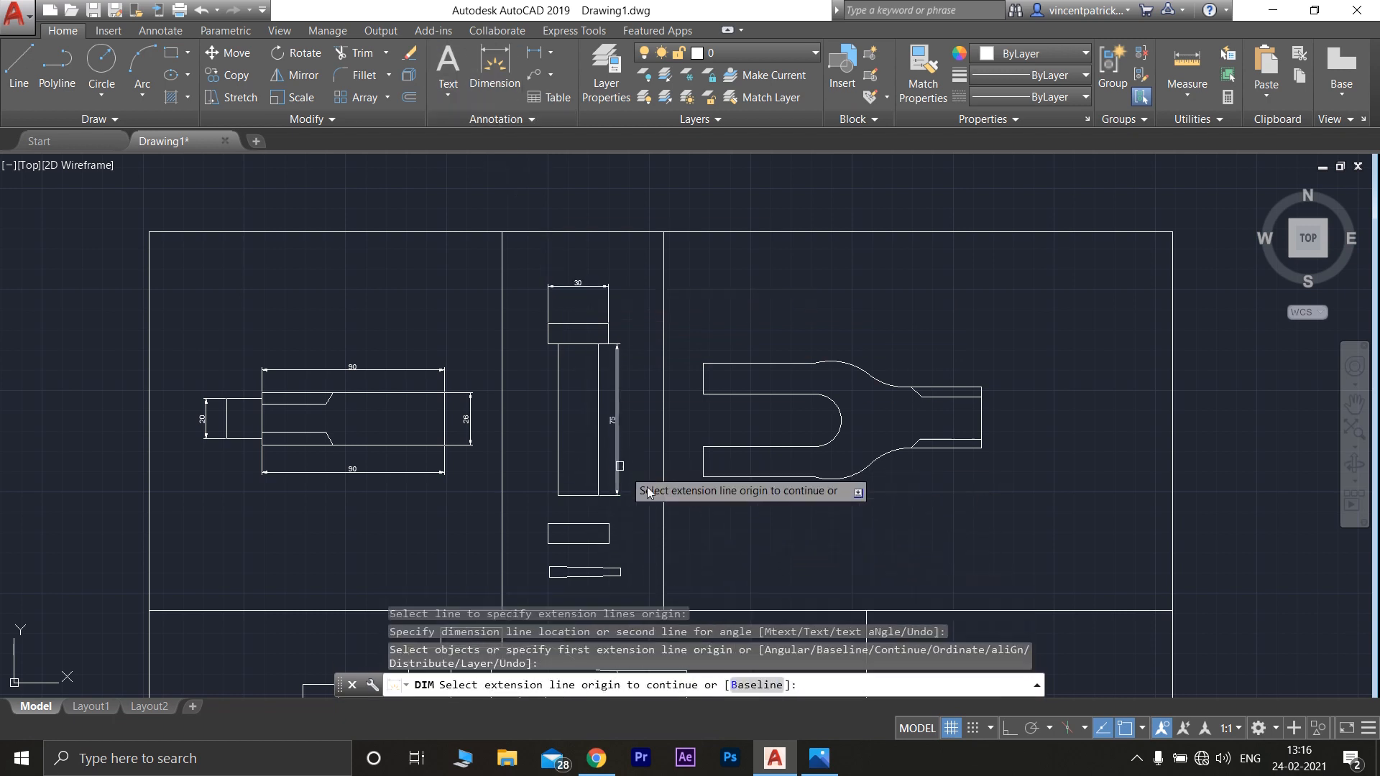
Dimension the width of the collar's top edge, placing the dimension line between the collar and the pin
scroll(1219, 646, up, 2)
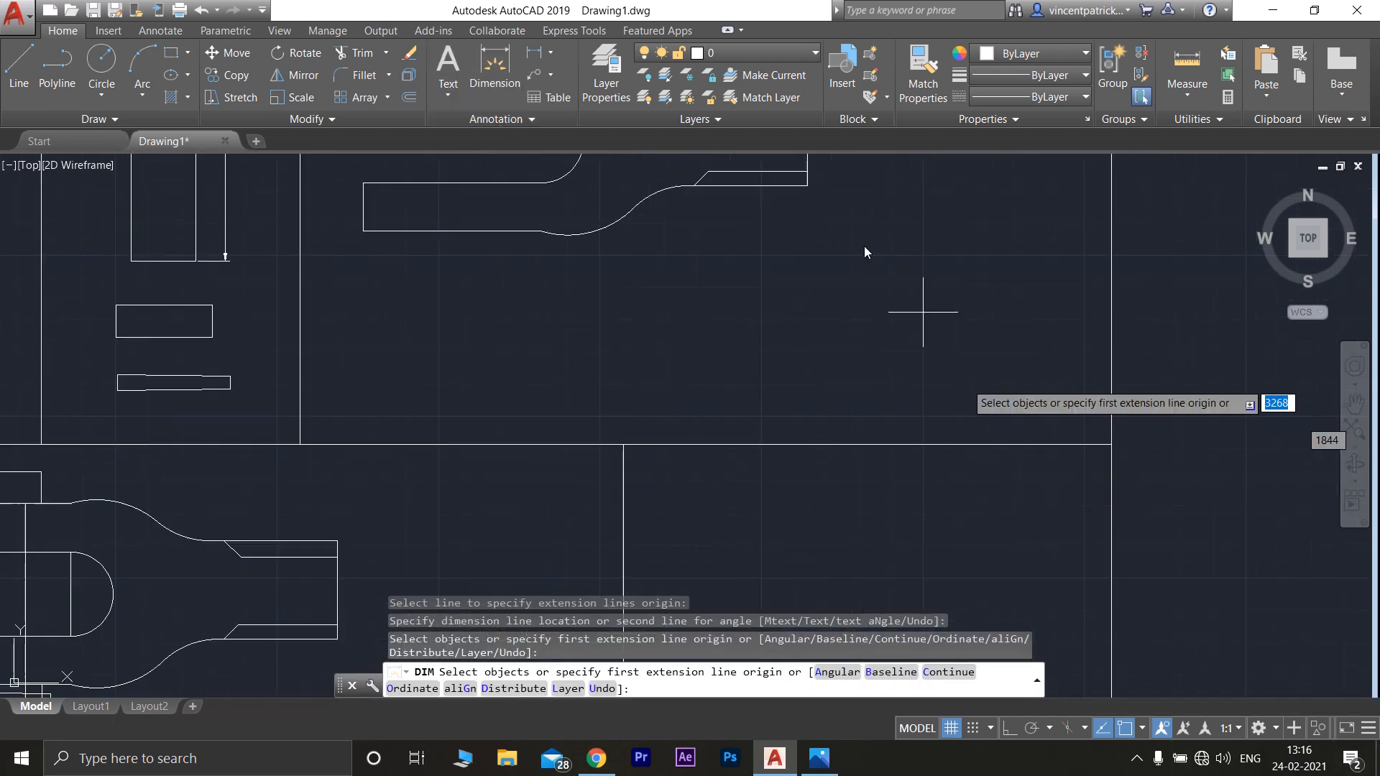
click(515, 67)
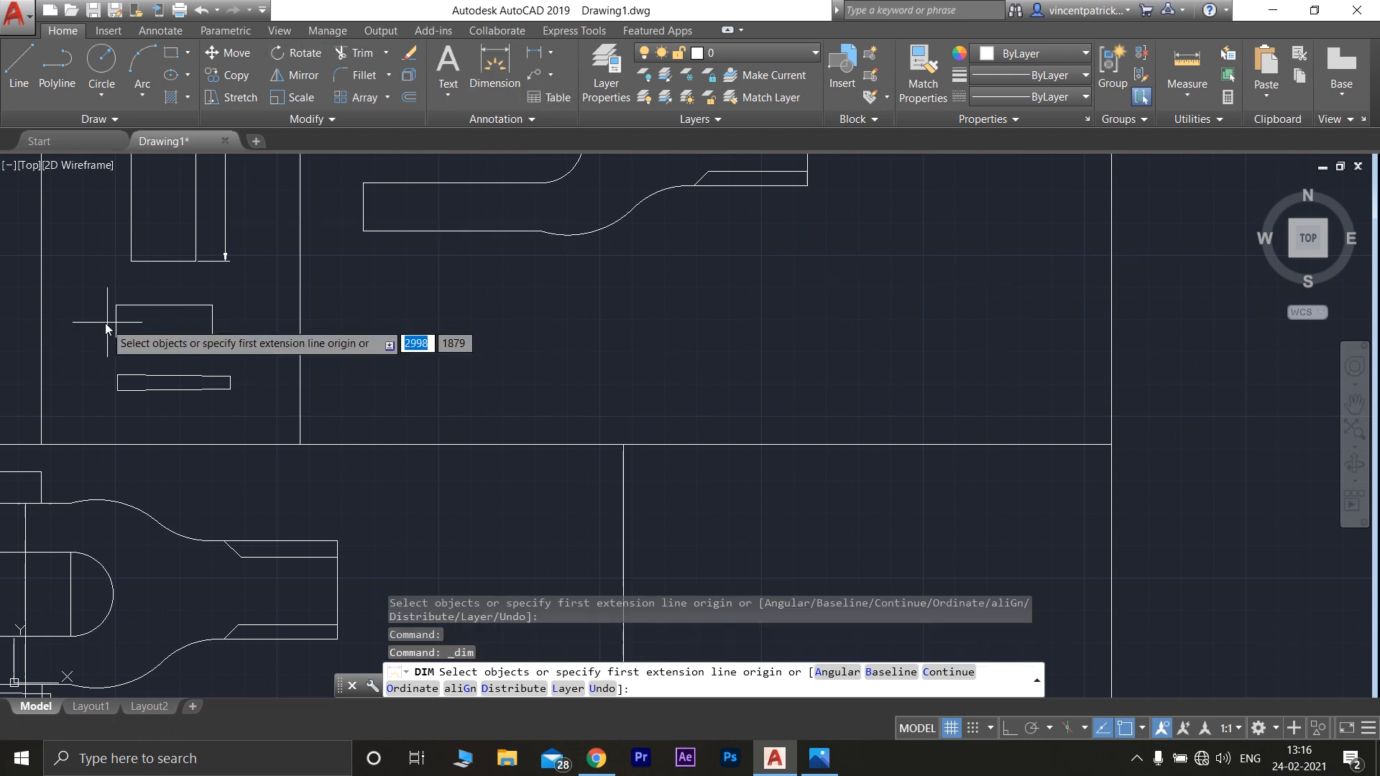
click(141, 312)
click(140, 281)
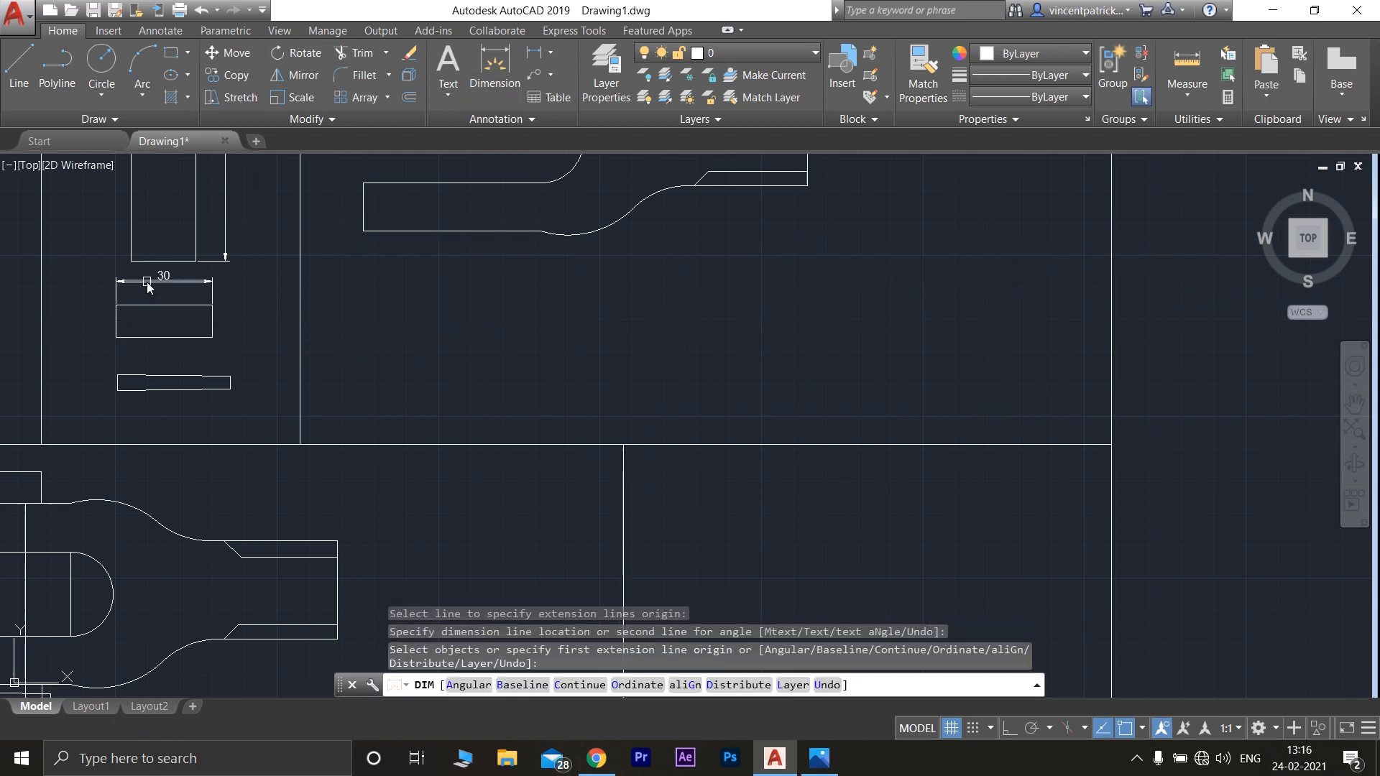
click(487, 57)
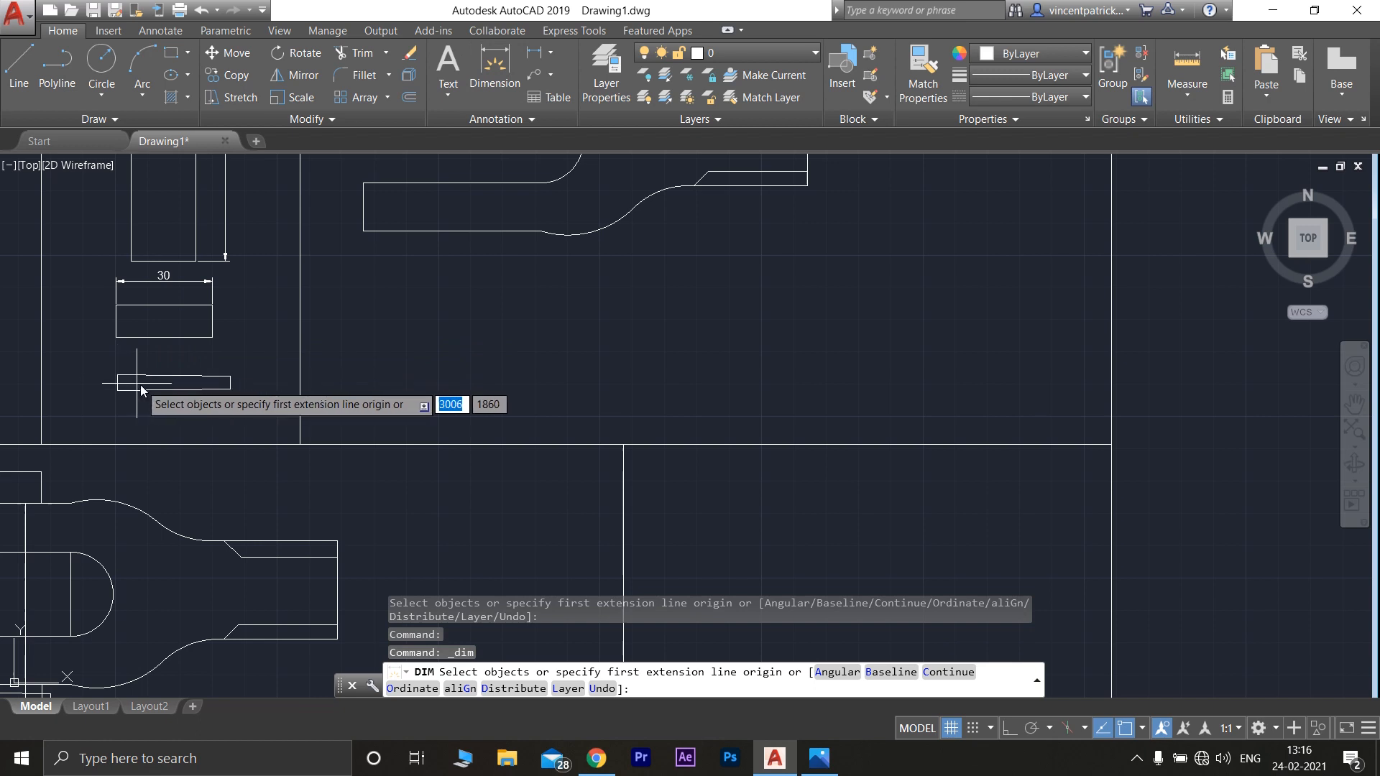
key(Return)
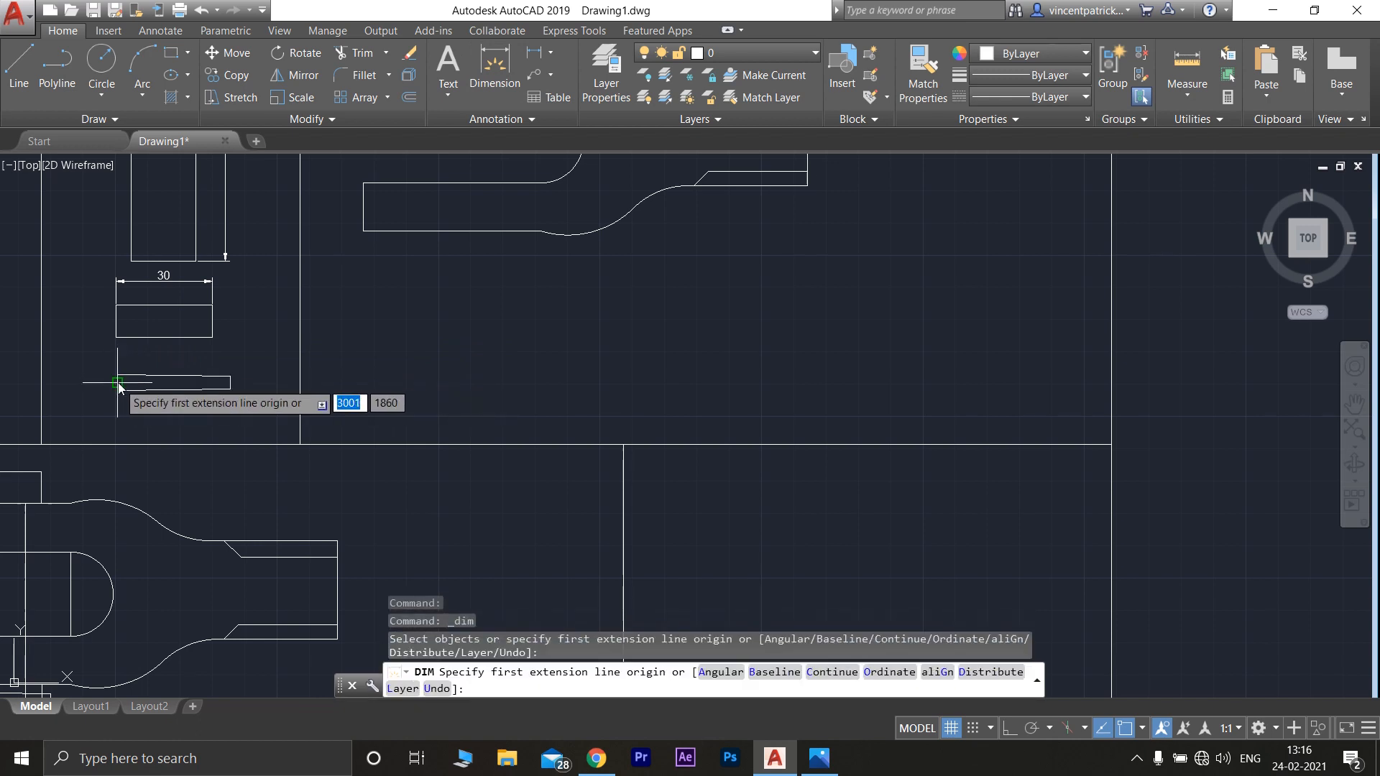
click(118, 383)
key(Escape)
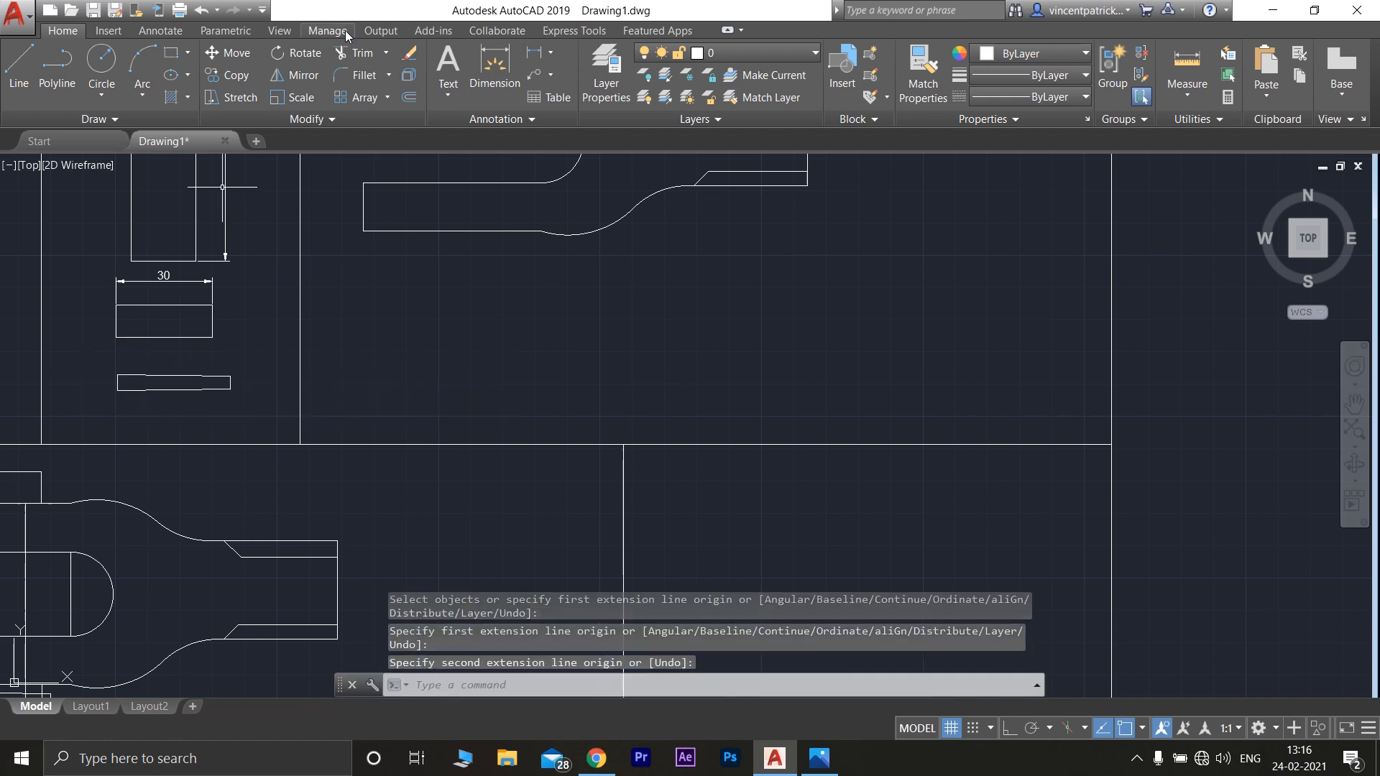
Dimension the height of the fork end's right edge, placing the dimension line to the right of the part
click(494, 64)
middle_drag(681, 225, 699, 472)
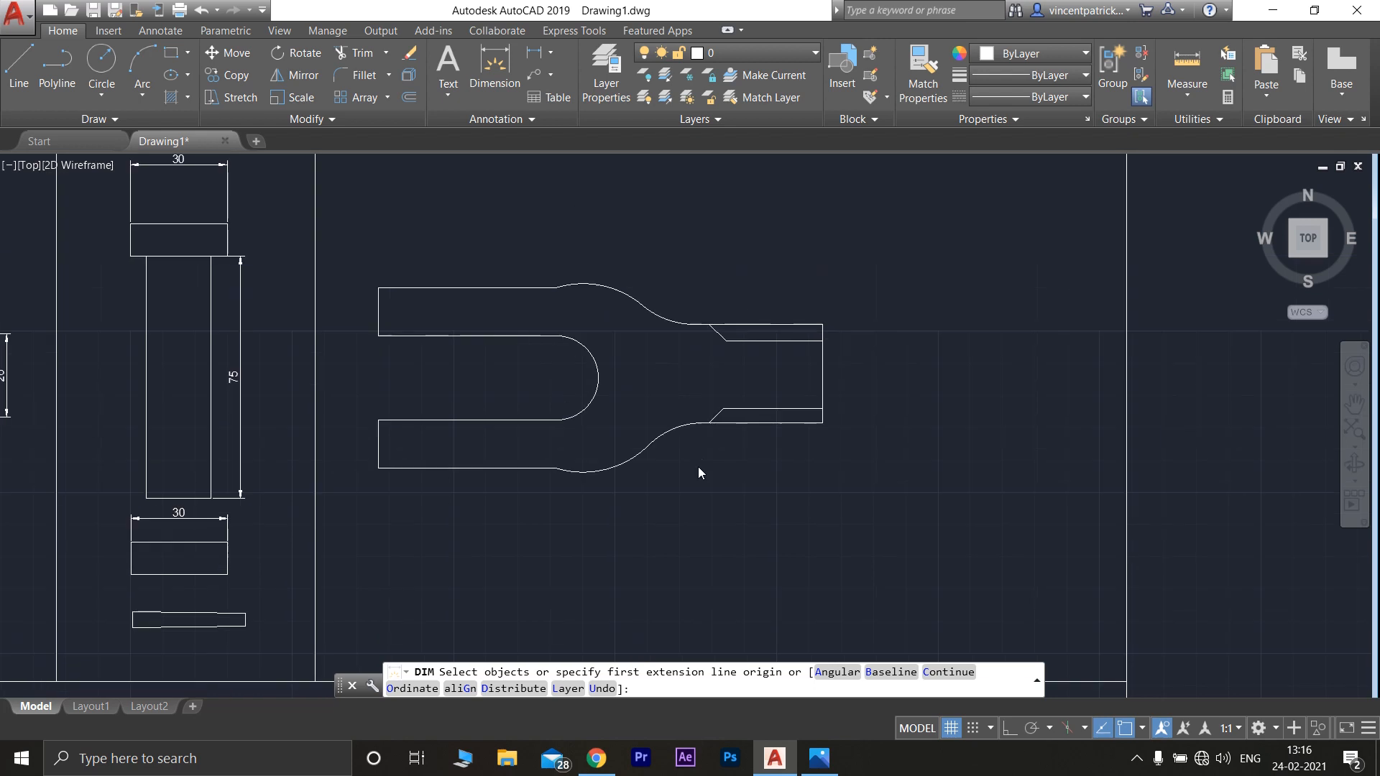
click(822, 370)
click(868, 381)
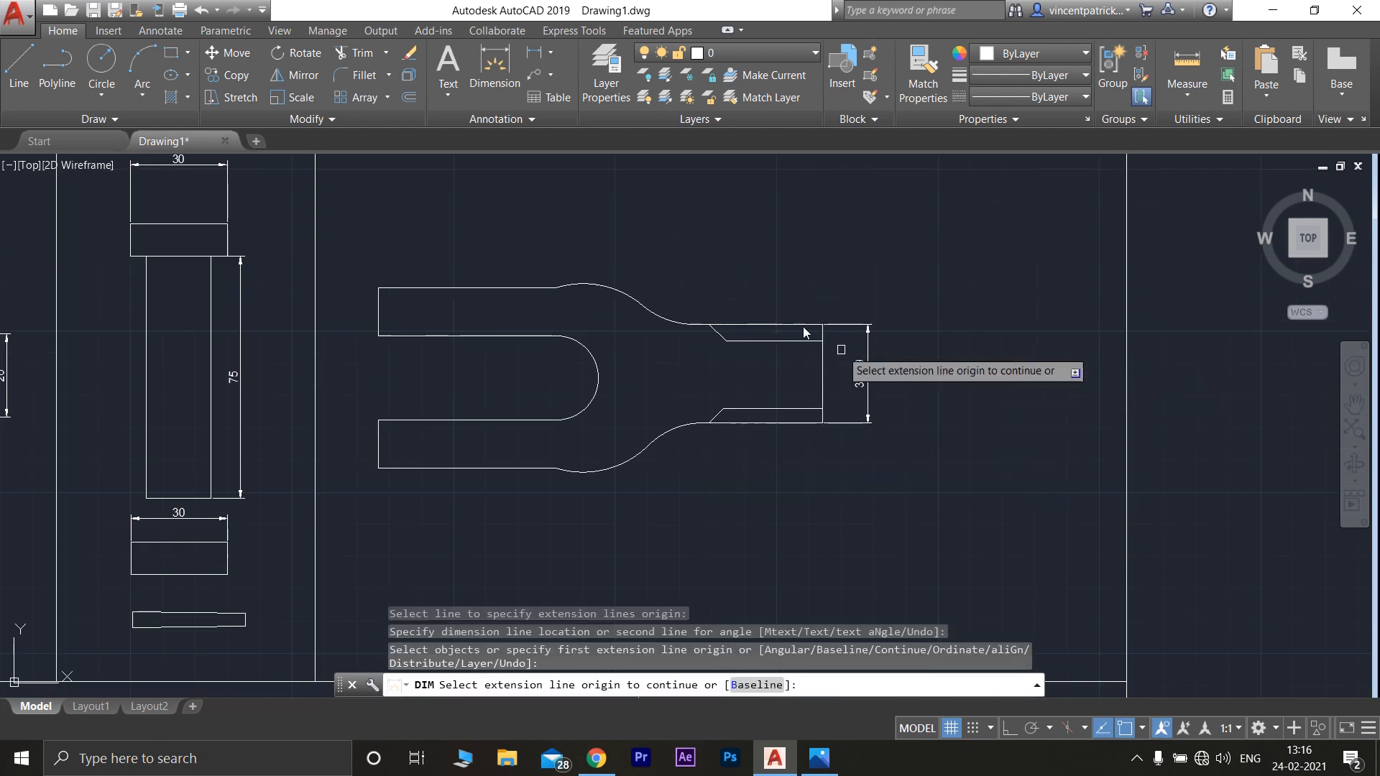
Add radius dimensions to the fork's inner slot arc and its upper outer arc, placing the texts below and above the part
click(555, 58)
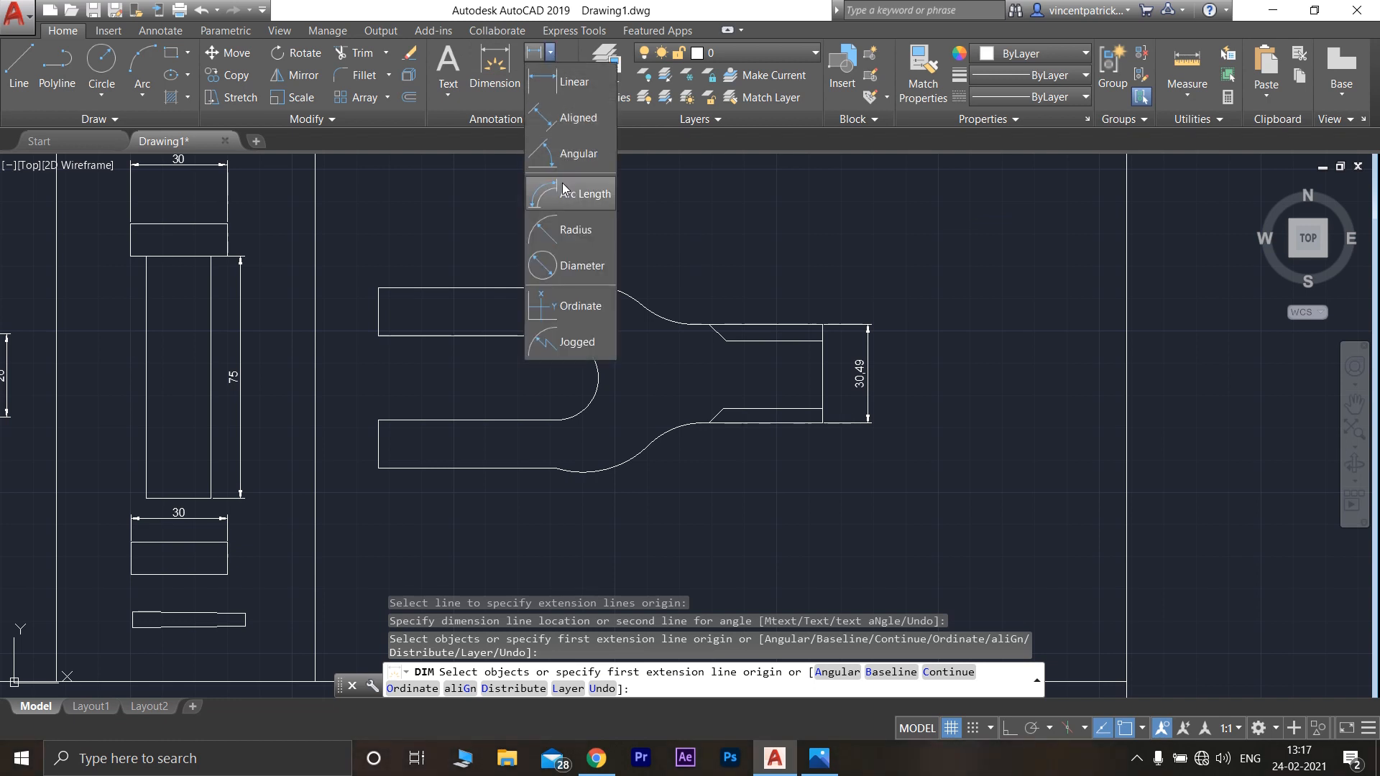
click(565, 230)
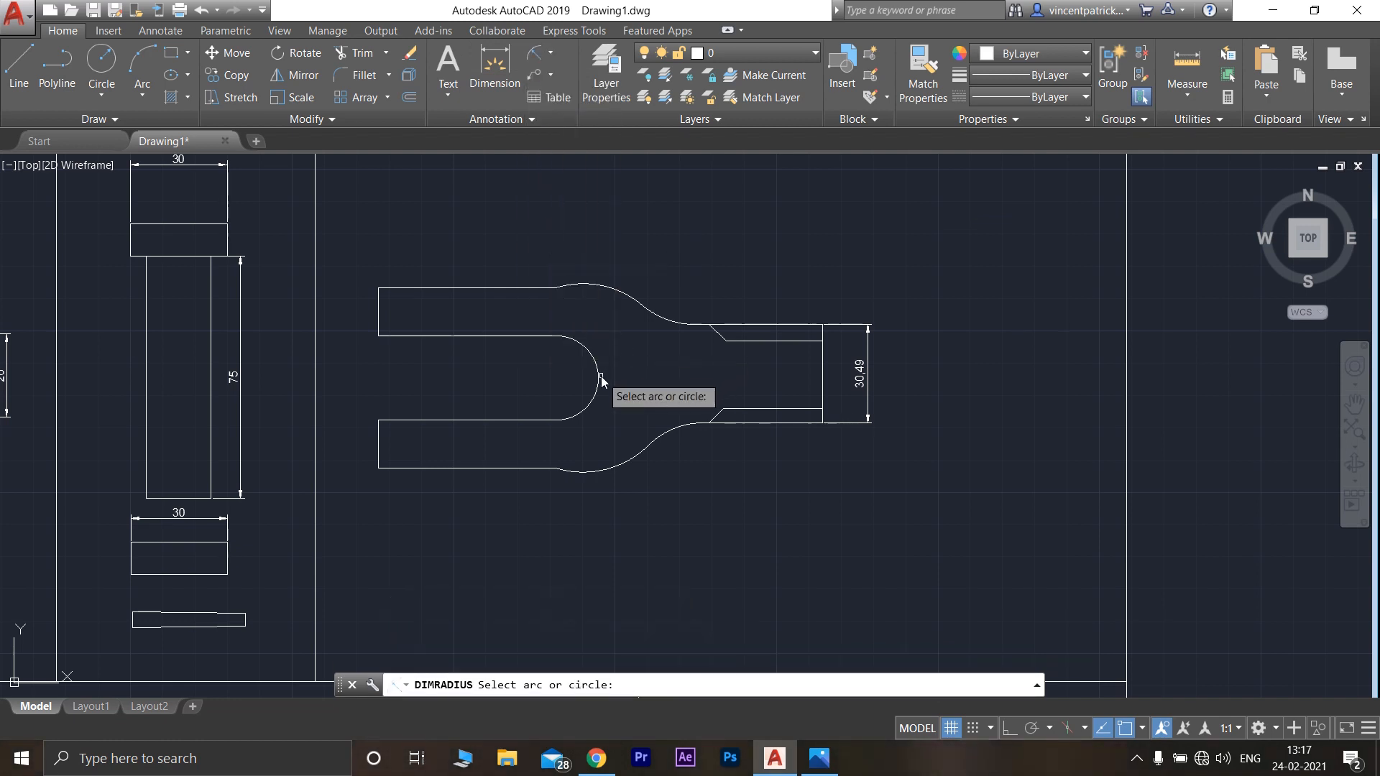
click(598, 379)
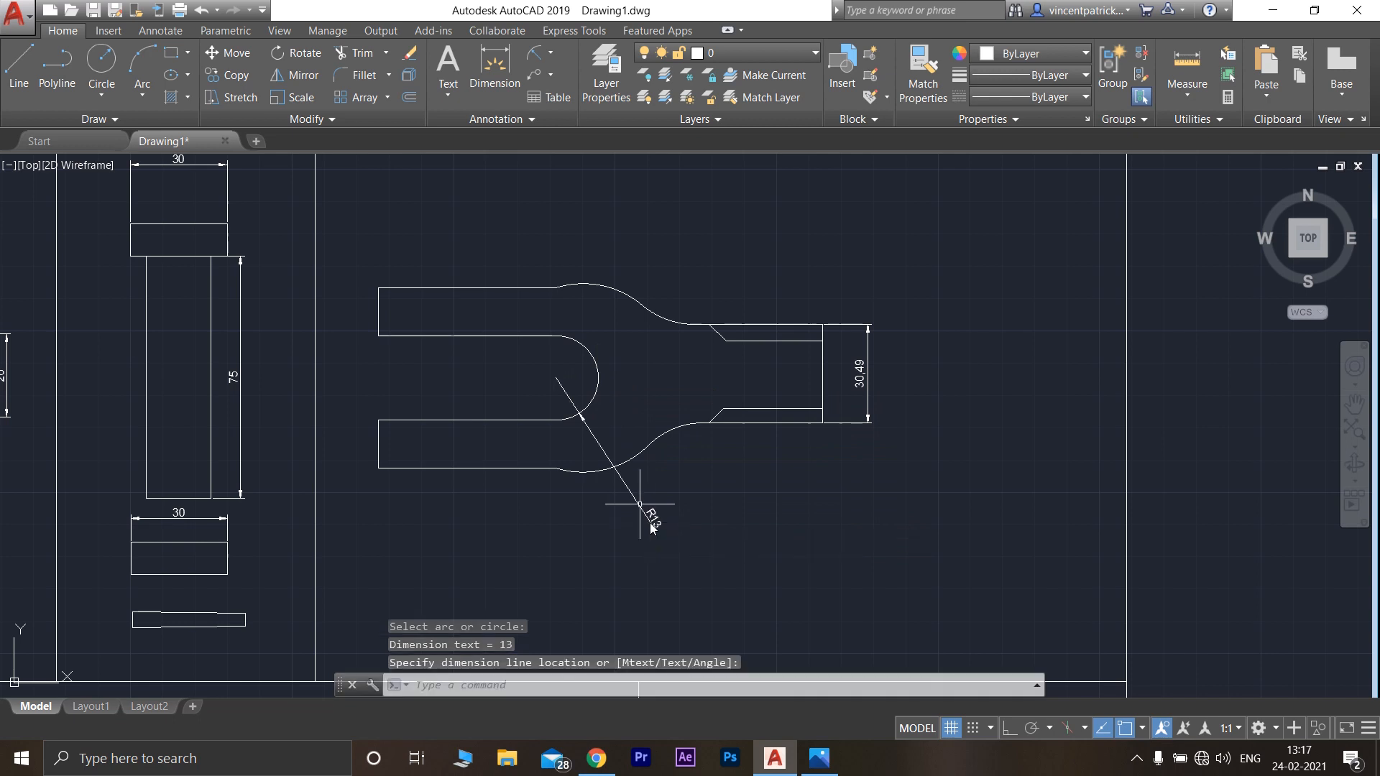
click(534, 53)
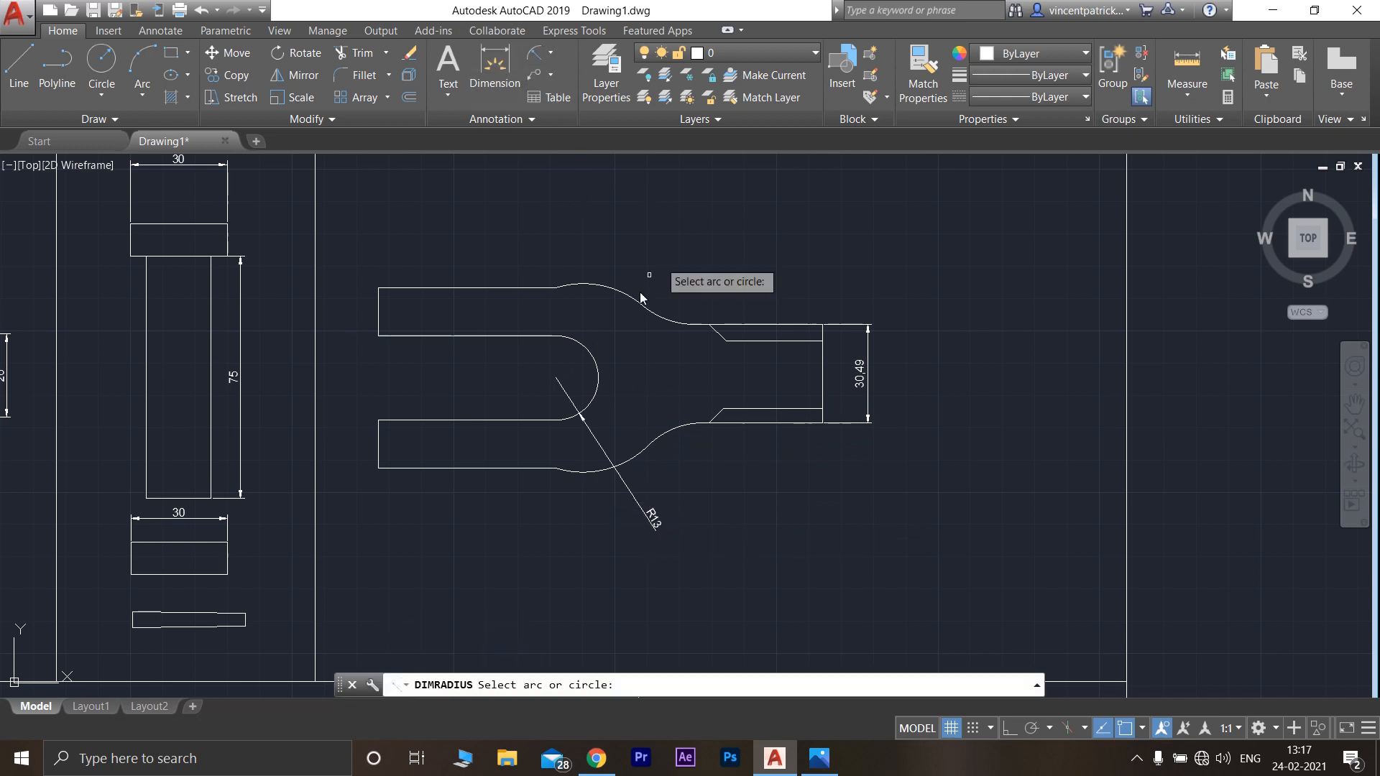
click(623, 298)
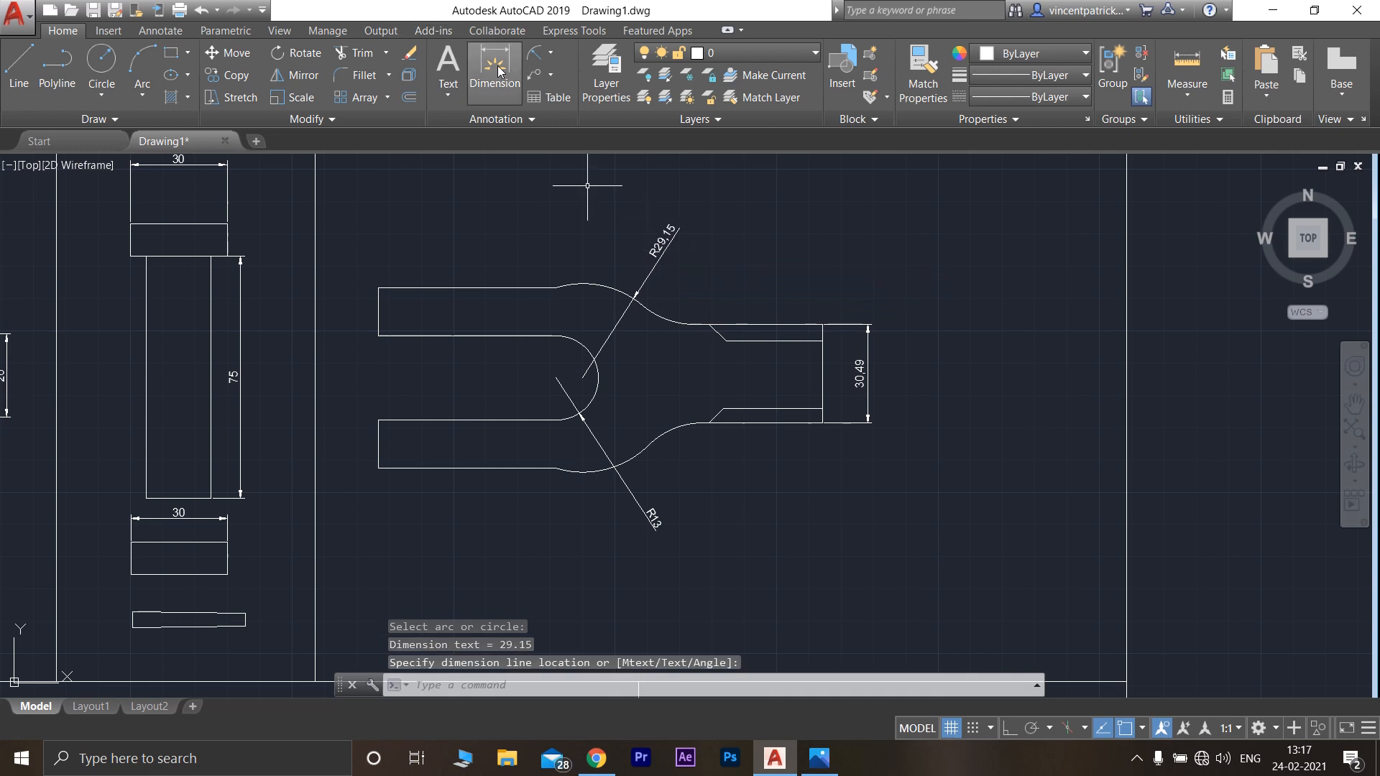
Dimension the radius of the fork's upper concave arc, where the outer curve meets the shank
click(498, 70)
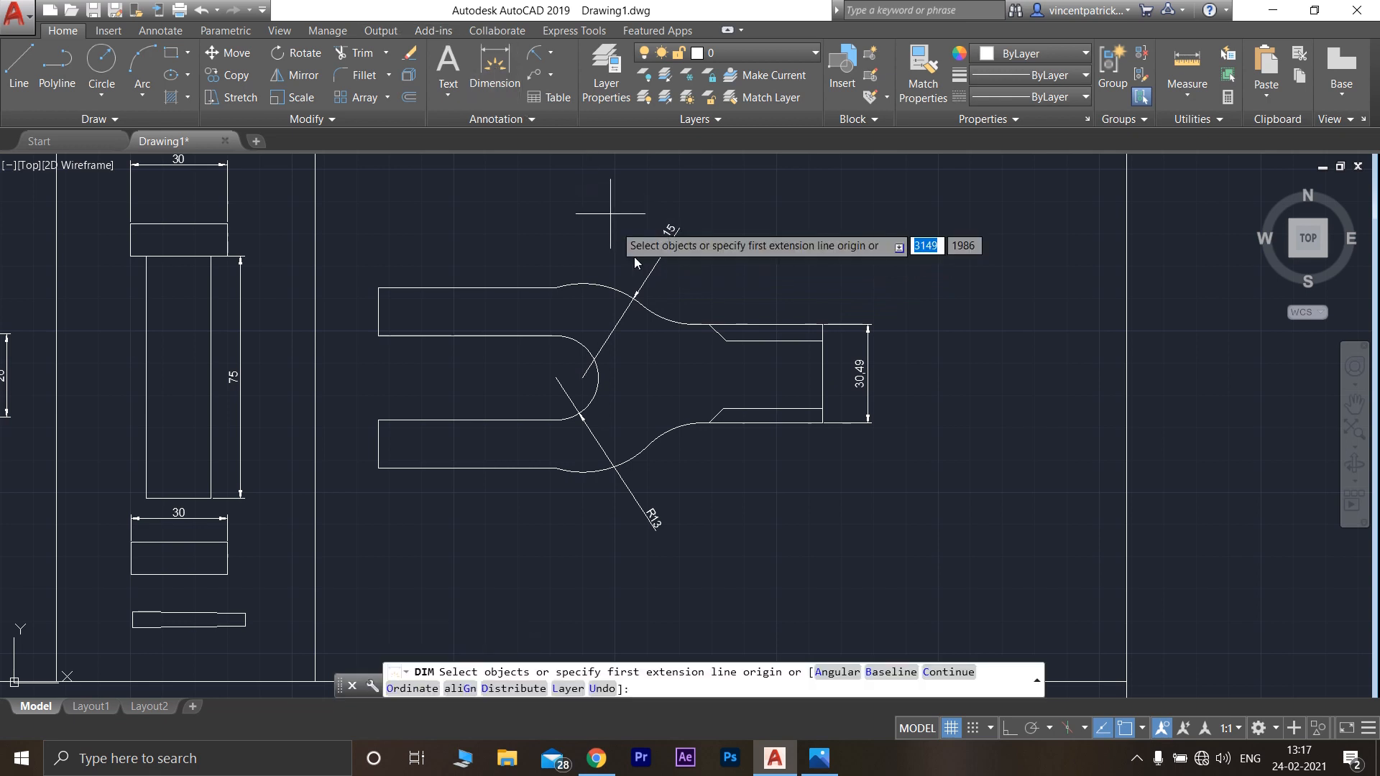
click(667, 322)
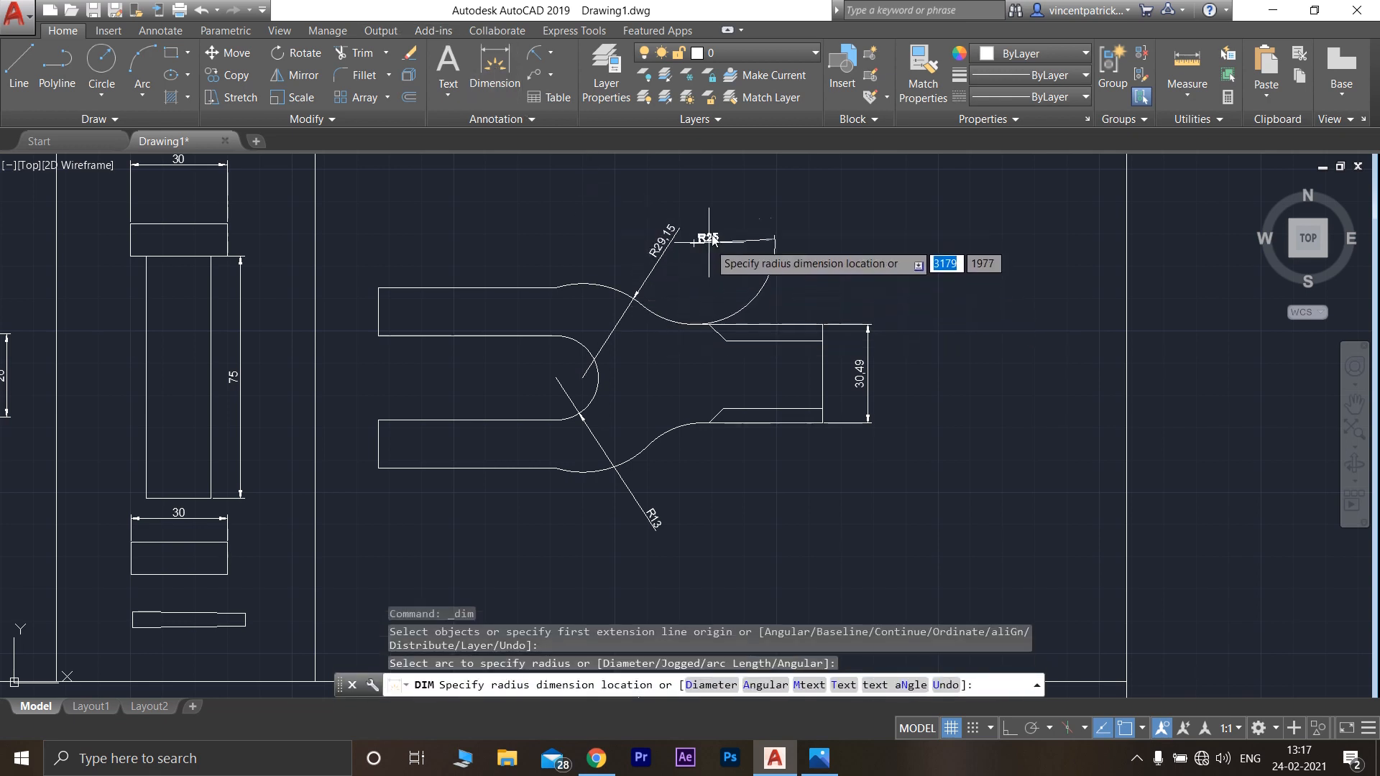
click(680, 286)
Draw a horizontal line across the middle of the empty compartment beside the assembly, with Ortho turned on
scroll(834, 446, down, 3)
mouse_move(794, 503)
middle_down()
mouse_move(1008, 213)
mouse_move(964, 165)
middle_up()
mouse_move(848, 351)
middle_down()
mouse_move(783, 402)
mouse_move(743, 473)
middle_up()
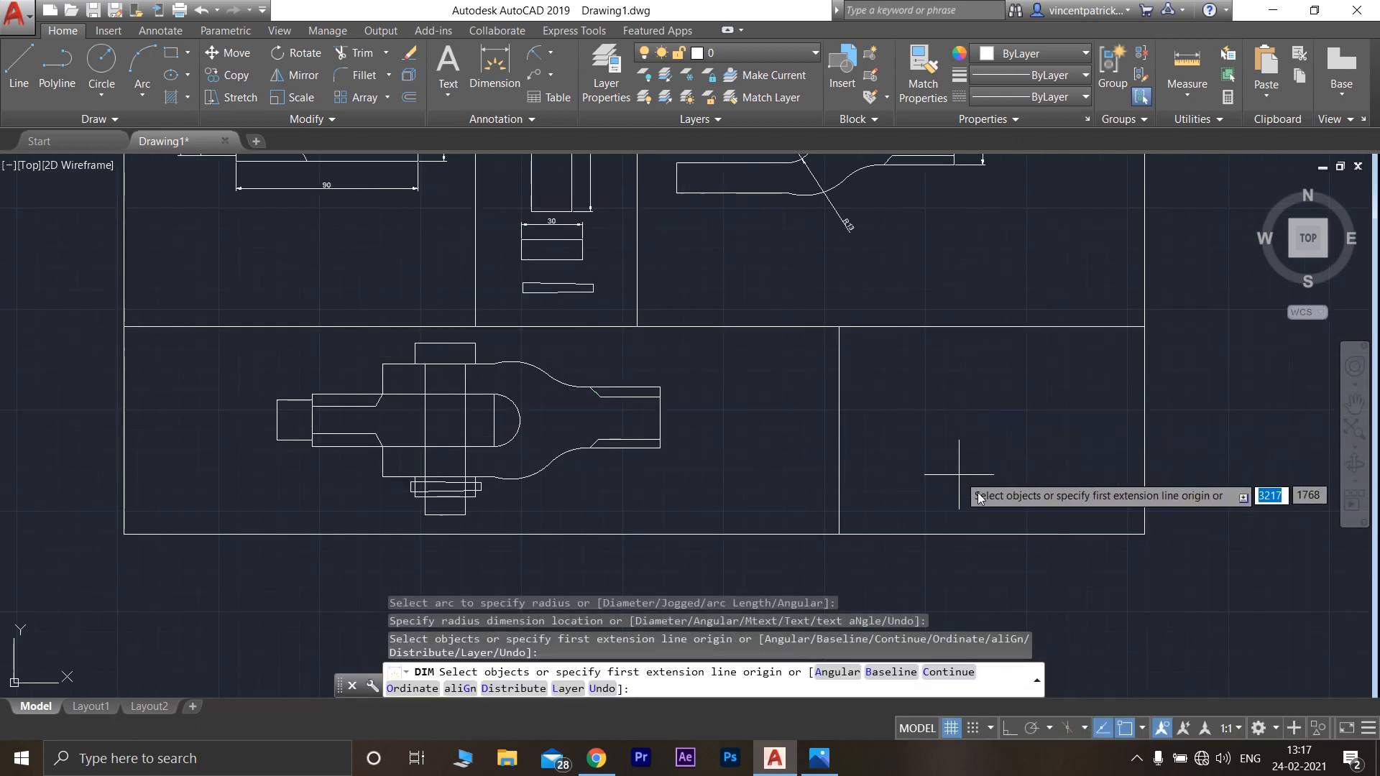
scroll(1049, 525, up, 2)
middle_drag(1135, 493, 743, 446)
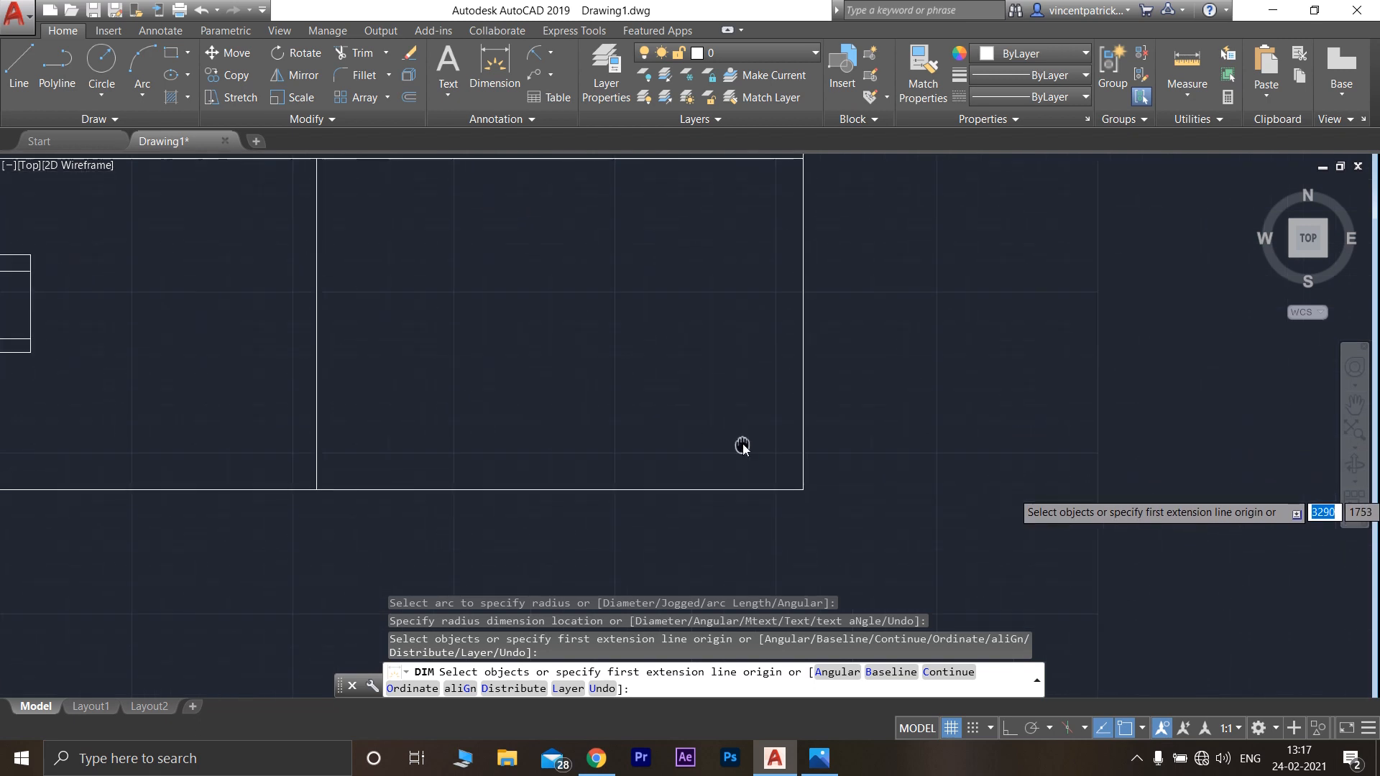
click(18, 68)
click(408, 321)
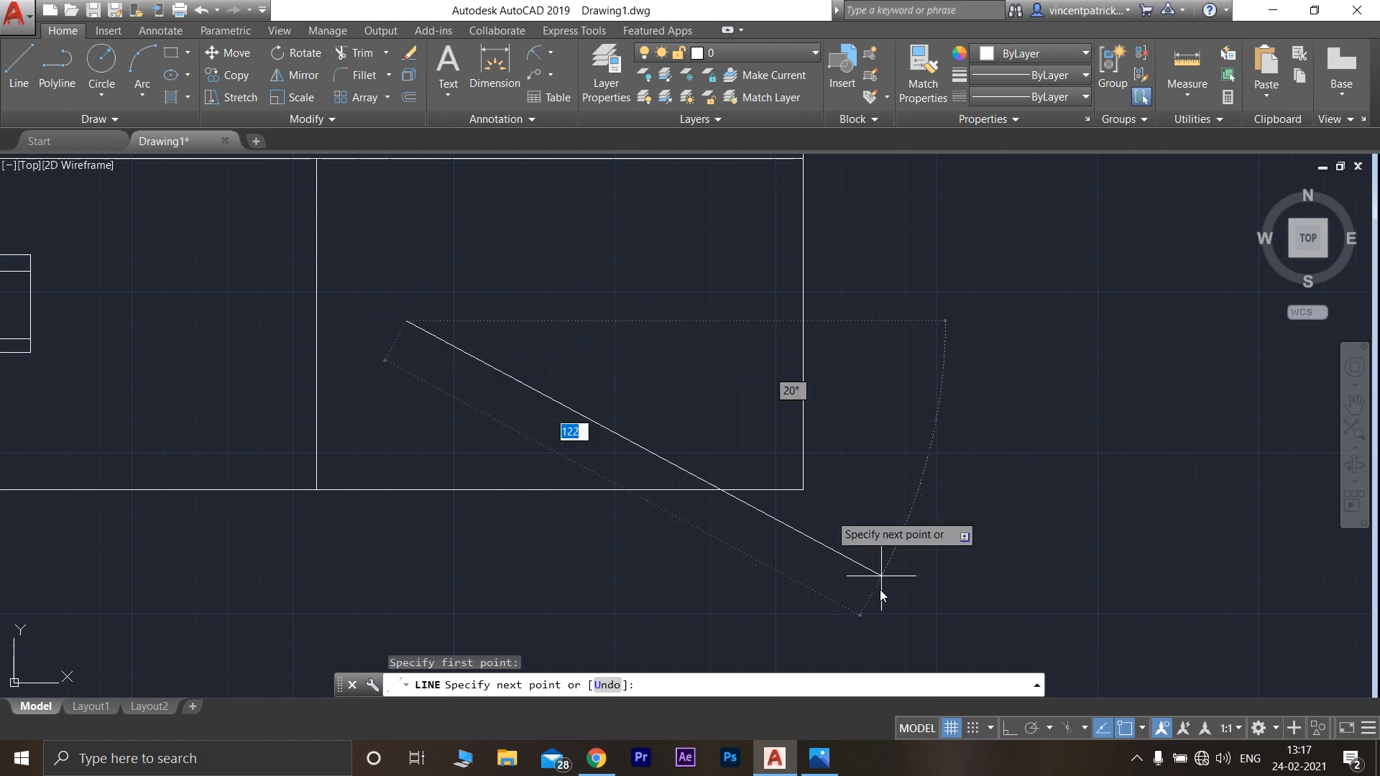
click(1009, 728)
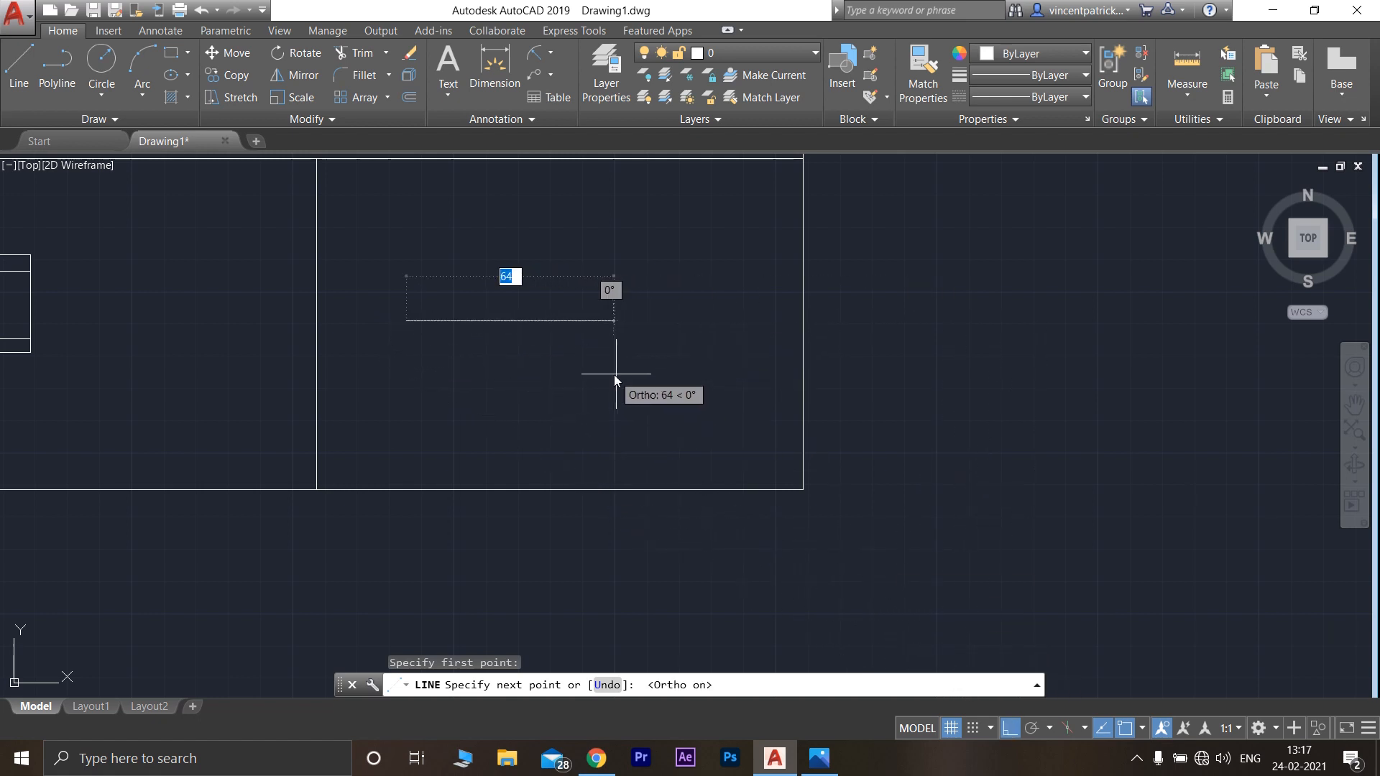
click(644, 386)
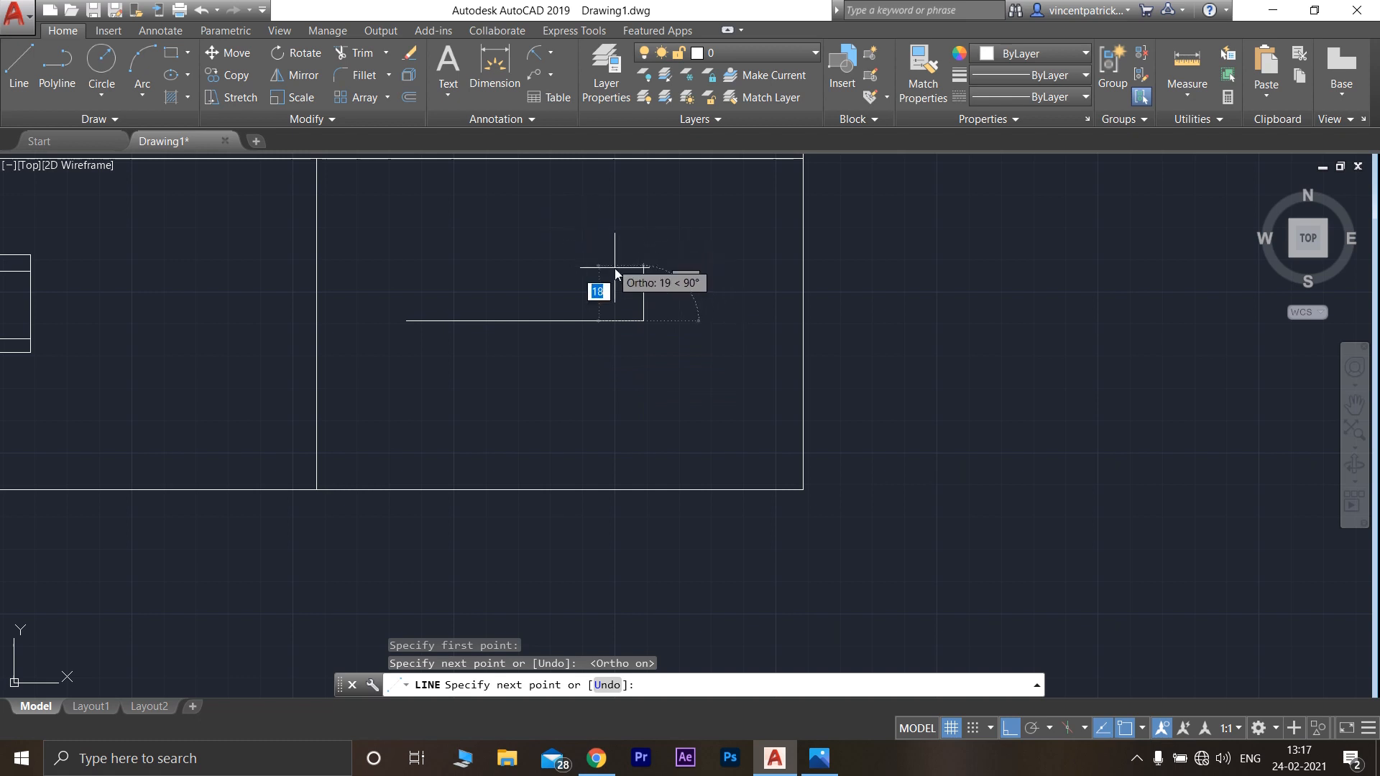
key(Escape)
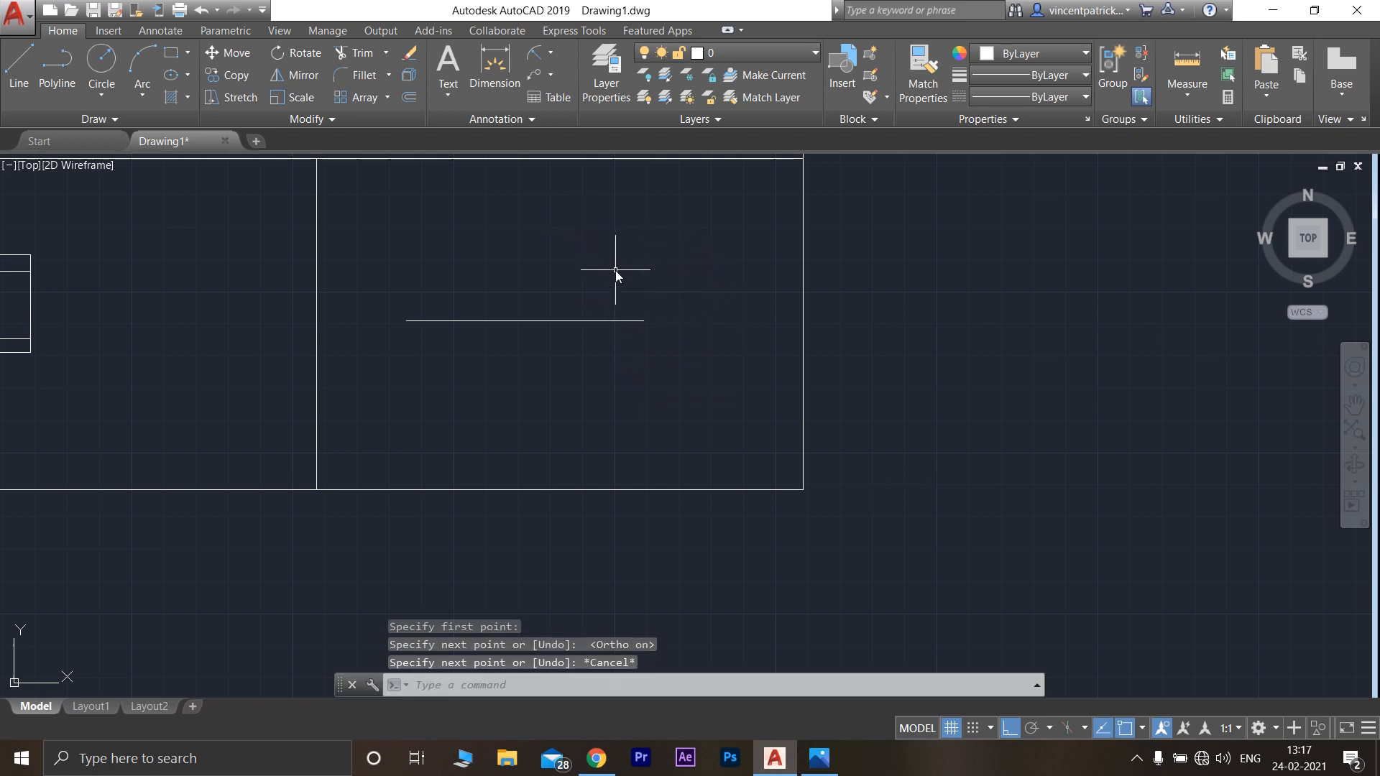
Draw a line from the horizontal line's right end, 20 units up and 40 units back down, to form a centred vertical edge
click(20, 72)
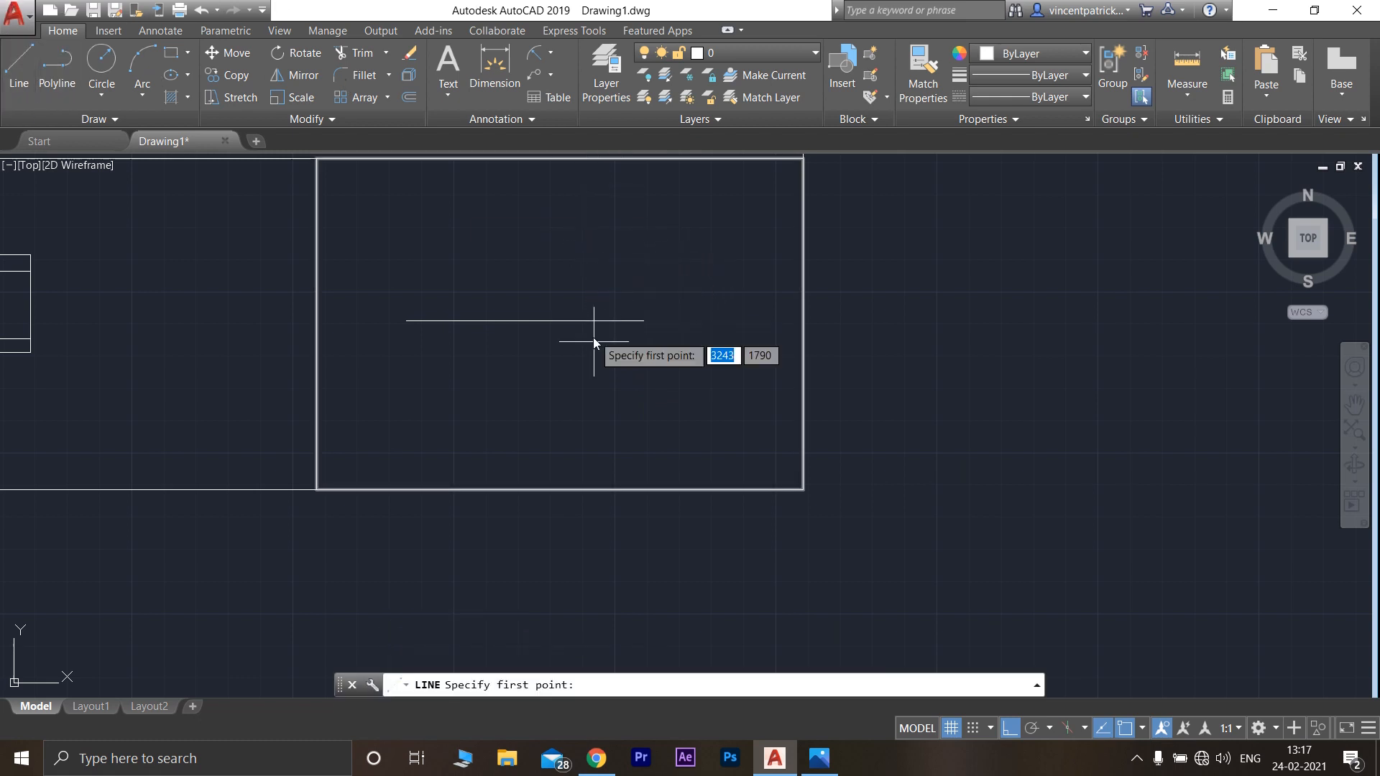
click(643, 321)
text(2)
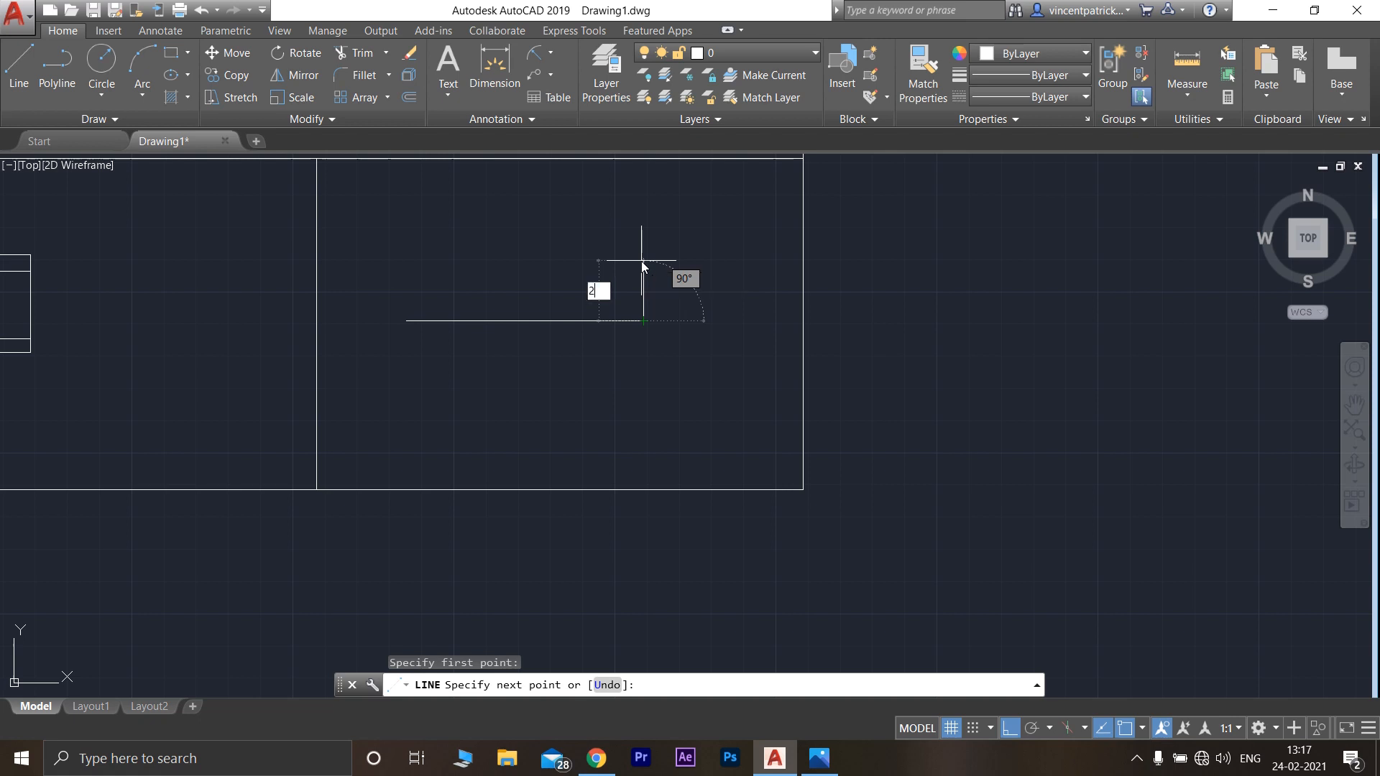
text(0)
key(Return)
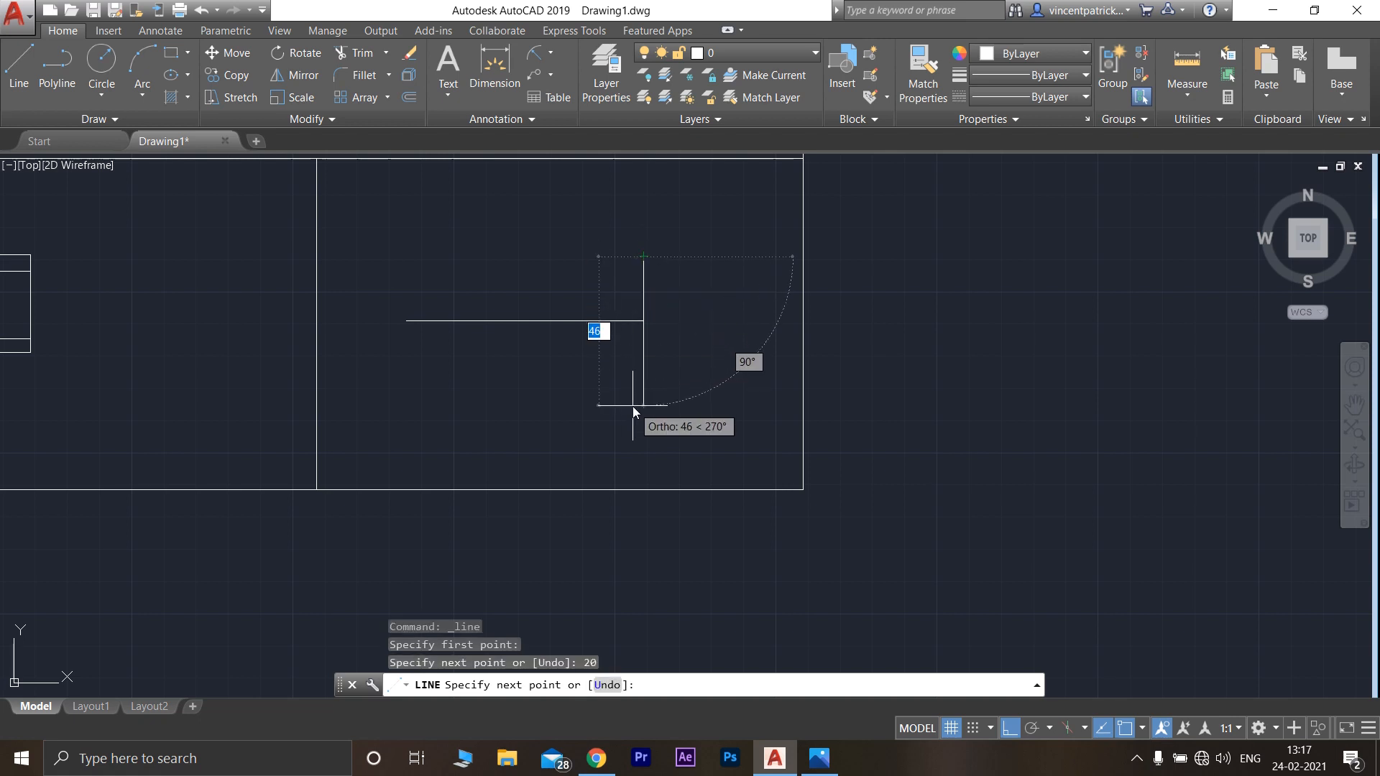
text(40)
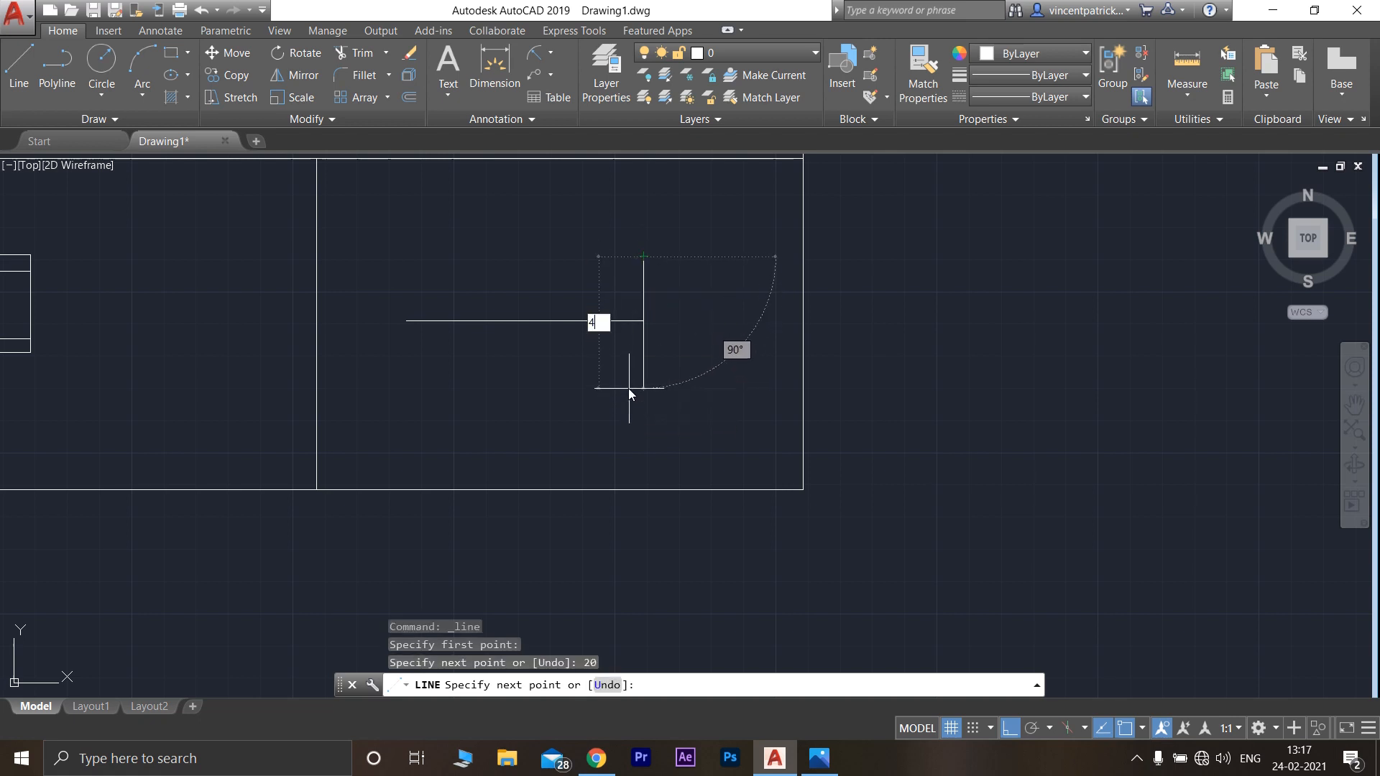
key(Return)
key(Escape)
key(Escape)
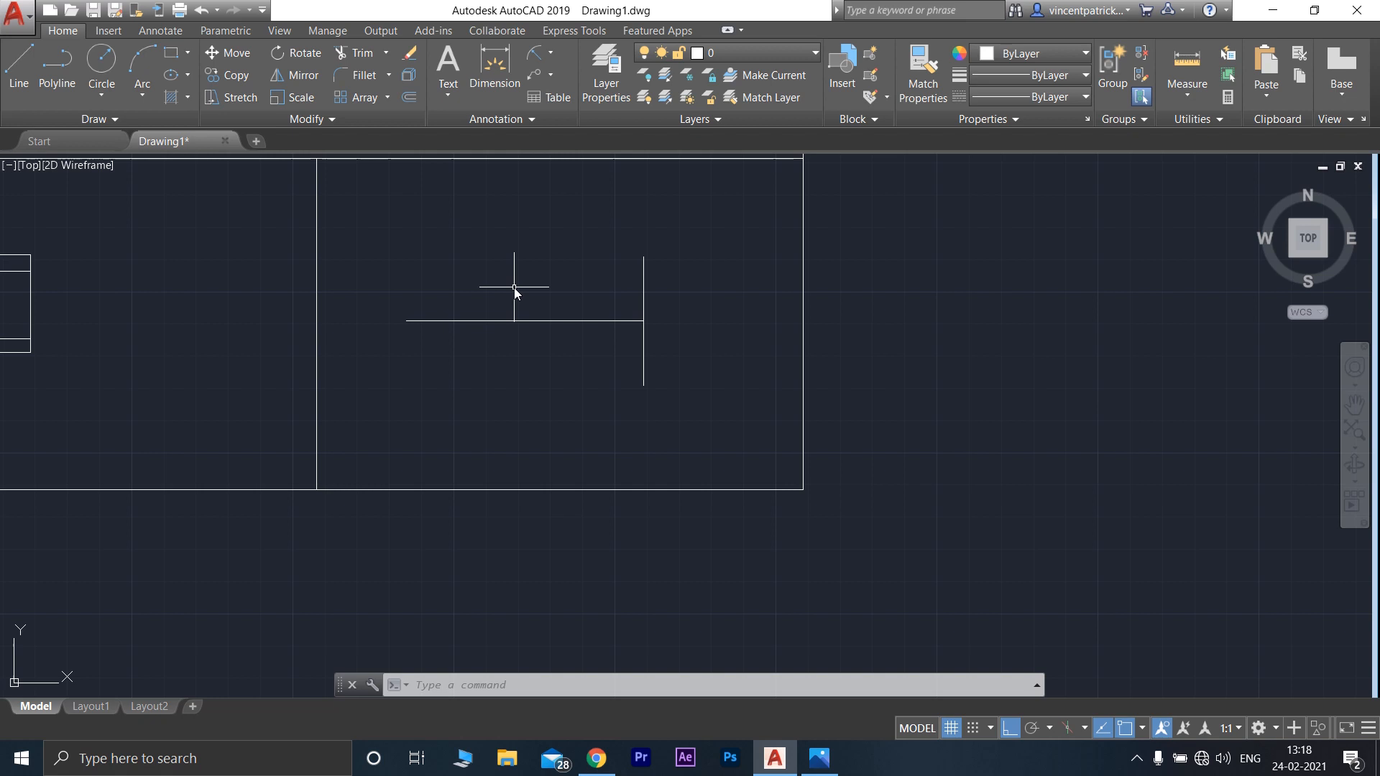
click(19, 68)
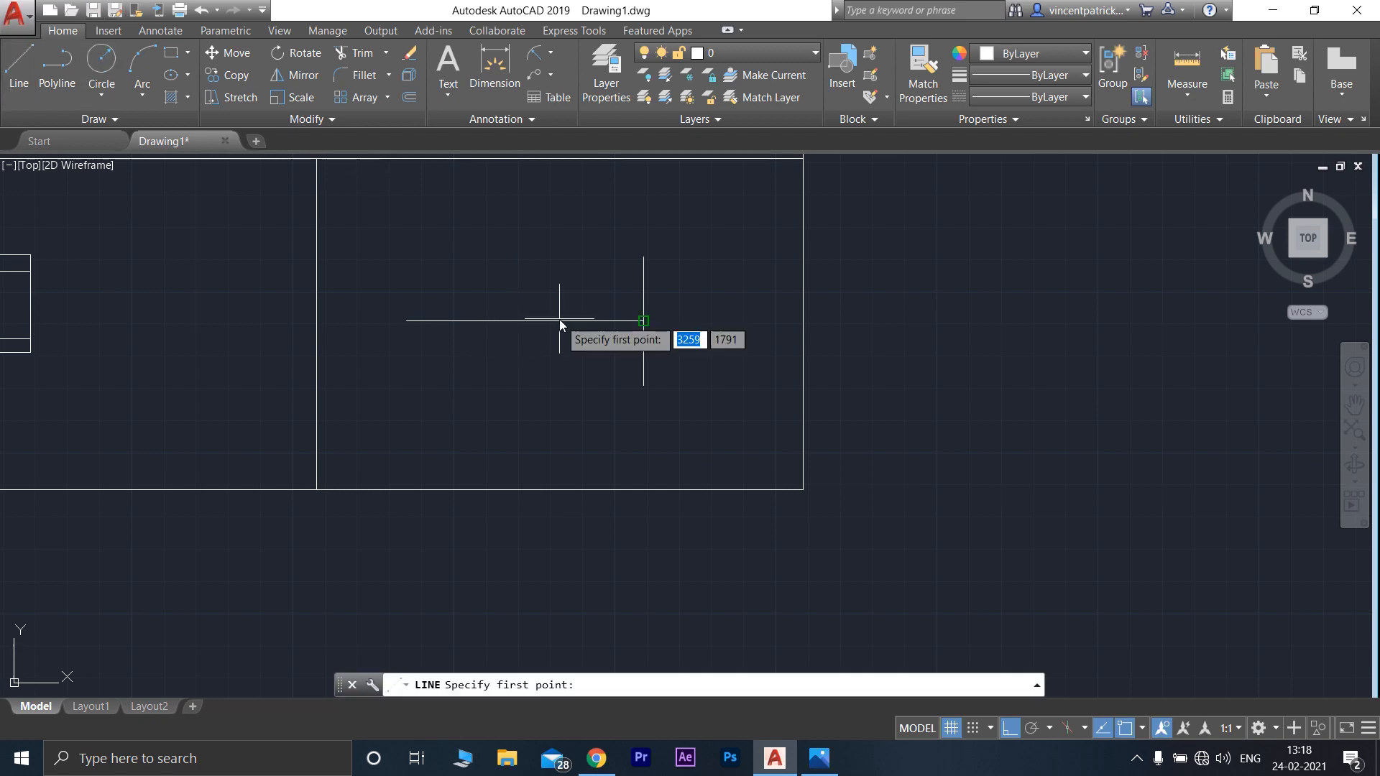
click(643, 321)
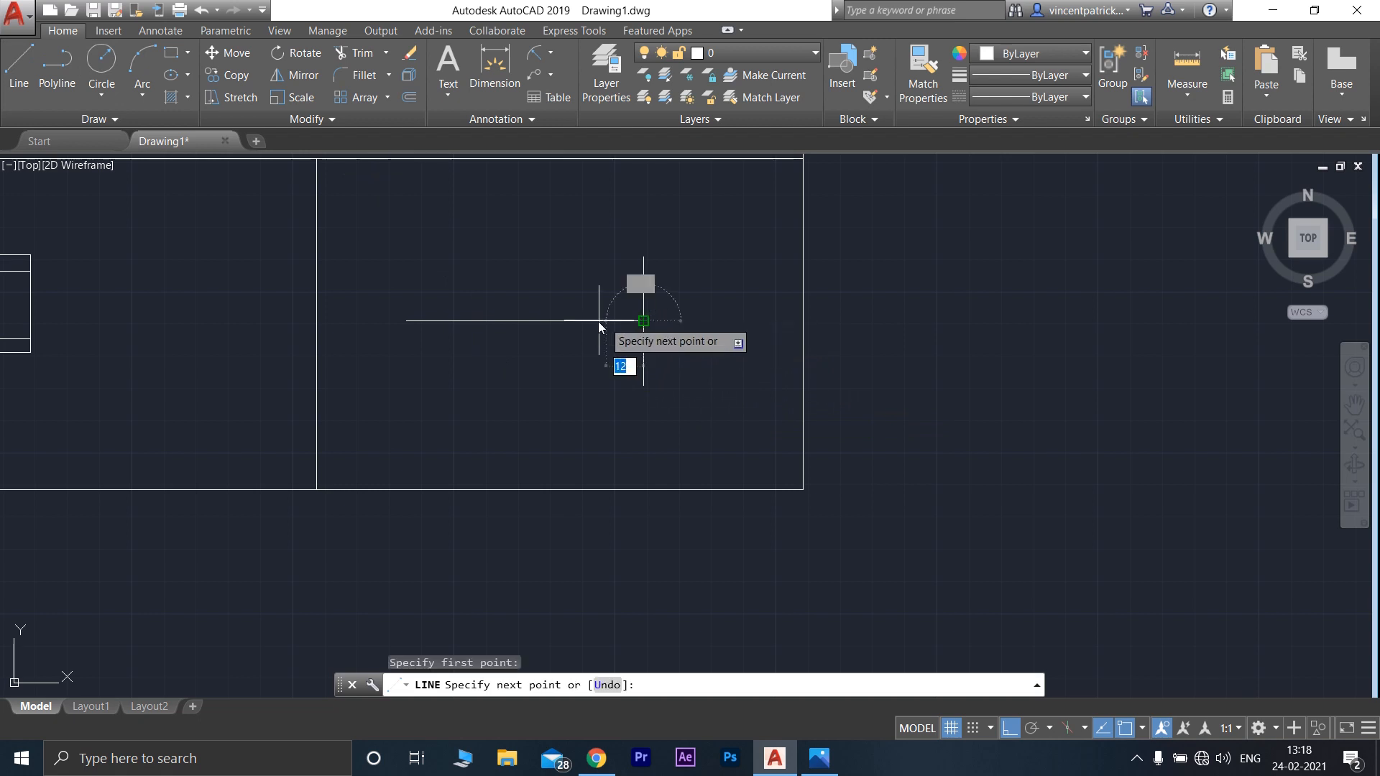
click(551, 322)
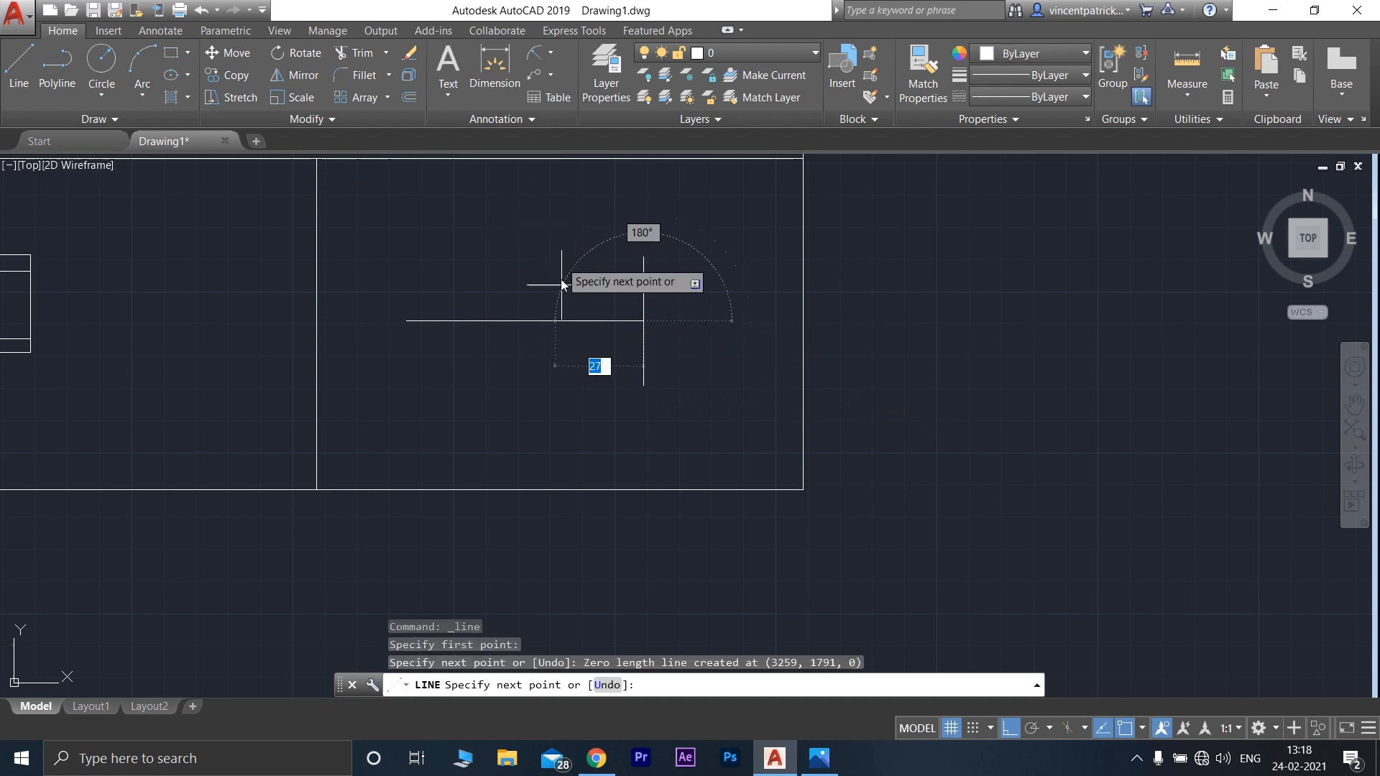
click(546, 319)
key(Escape)
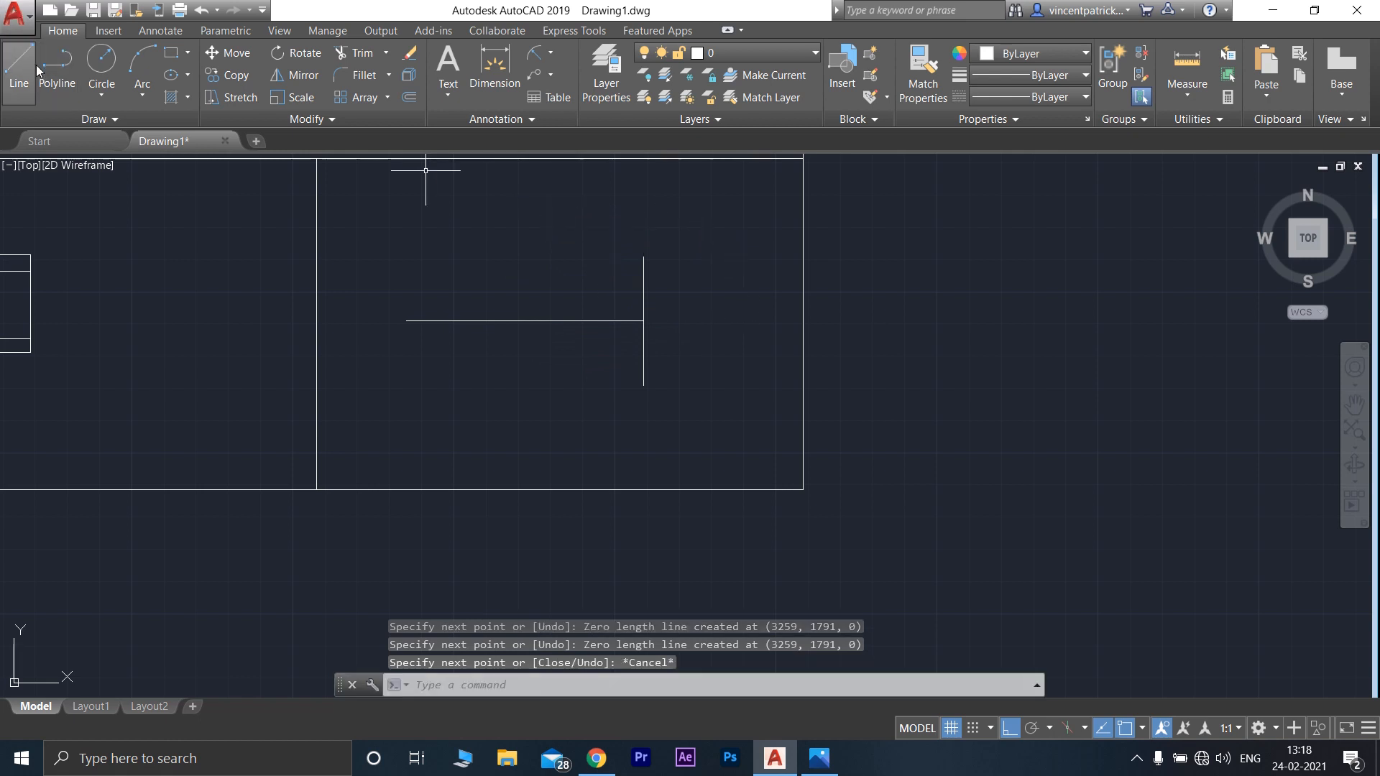
key(Return)
click(644, 324)
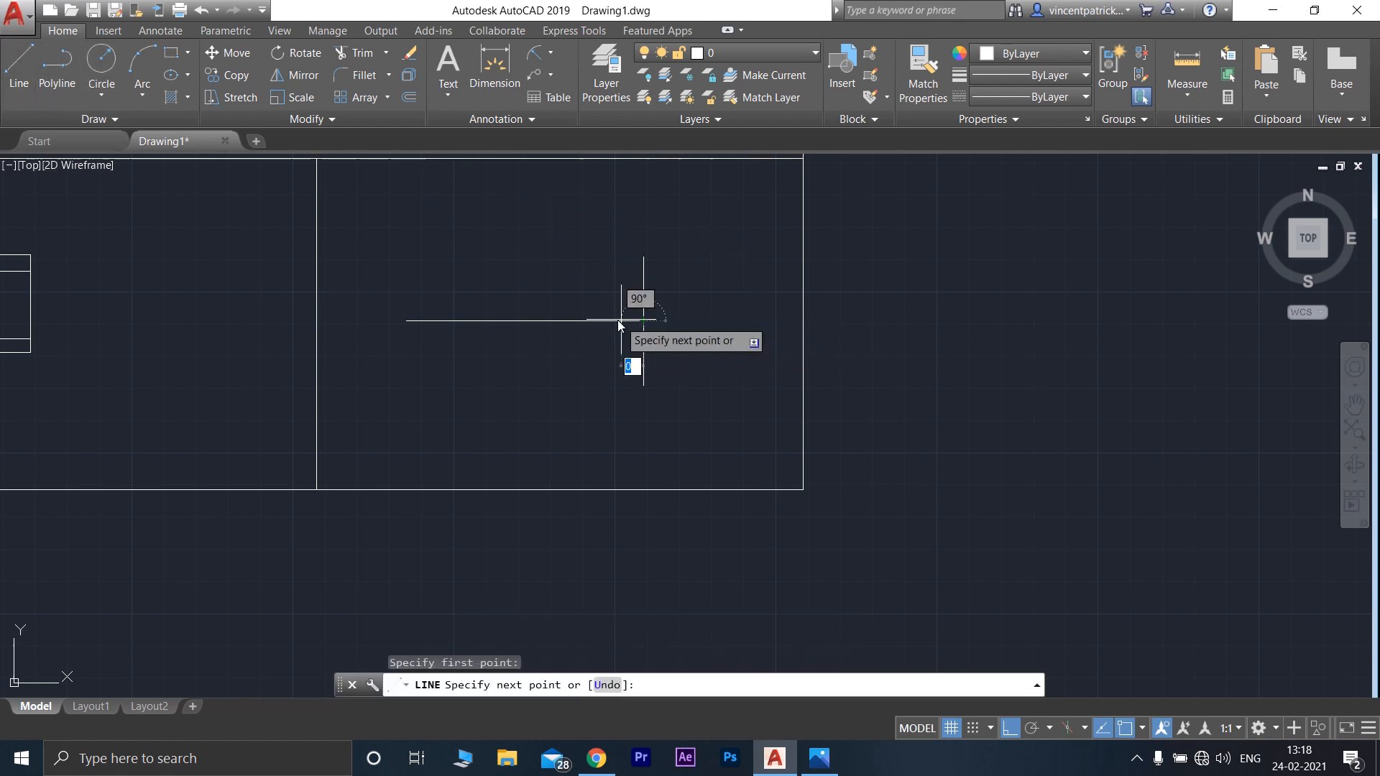
click(542, 322)
key(Escape)
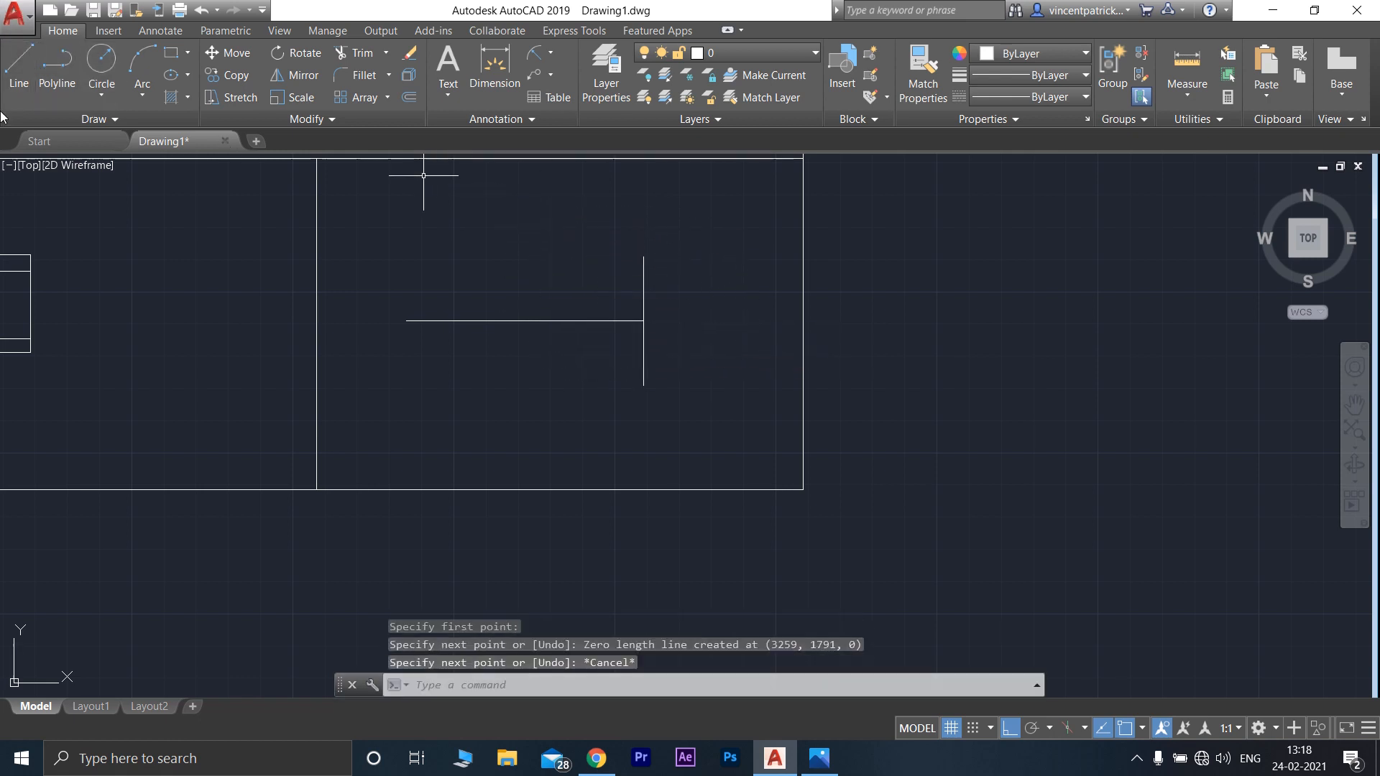
click(33, 69)
scroll(601, 349, up, 5)
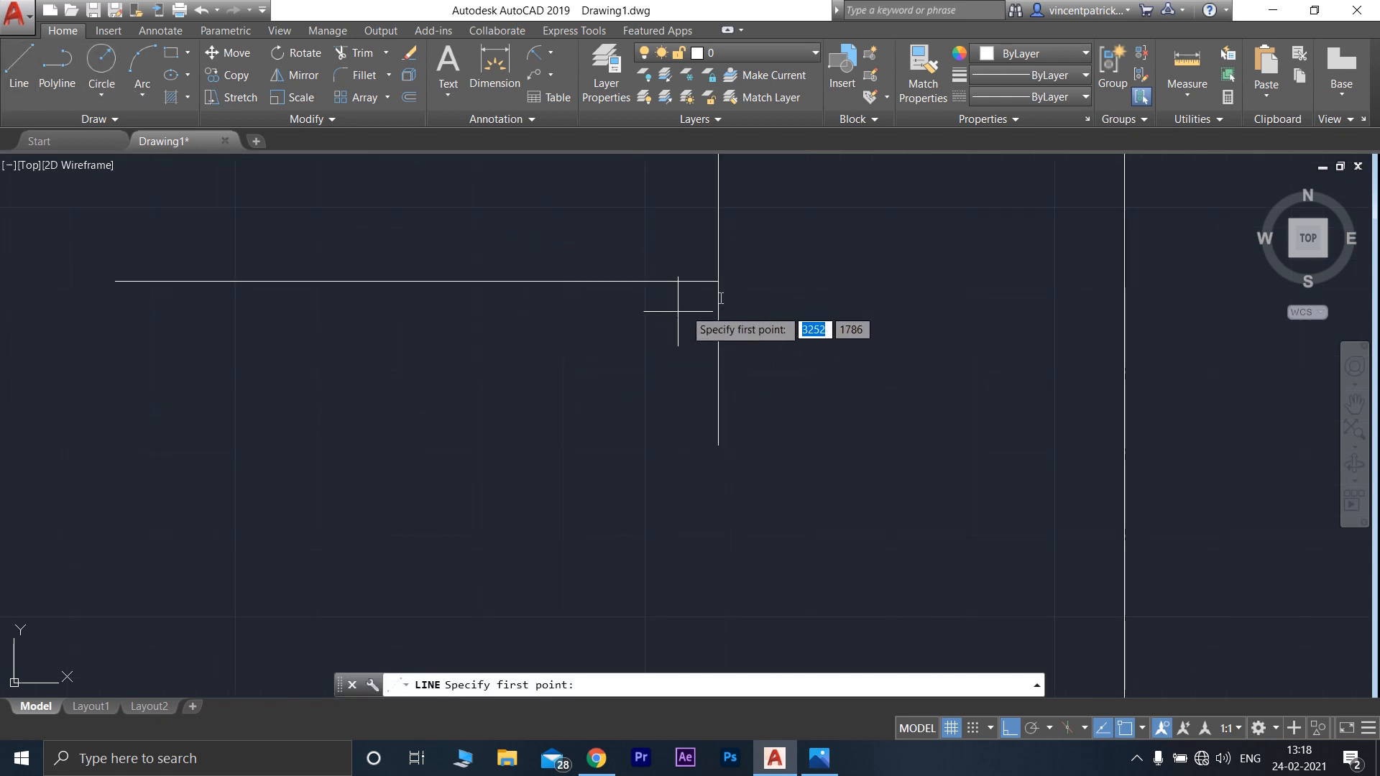
click(723, 282)
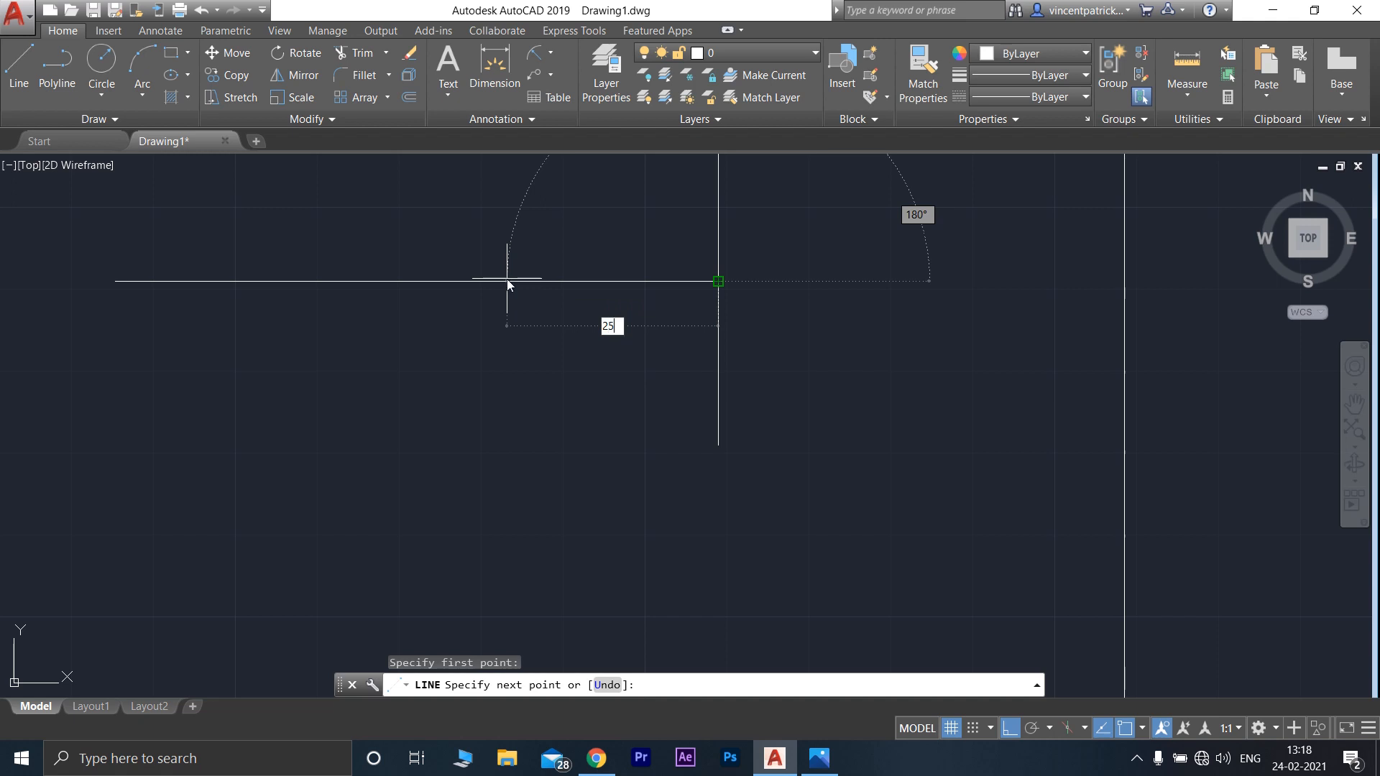
text(25)
key(Return)
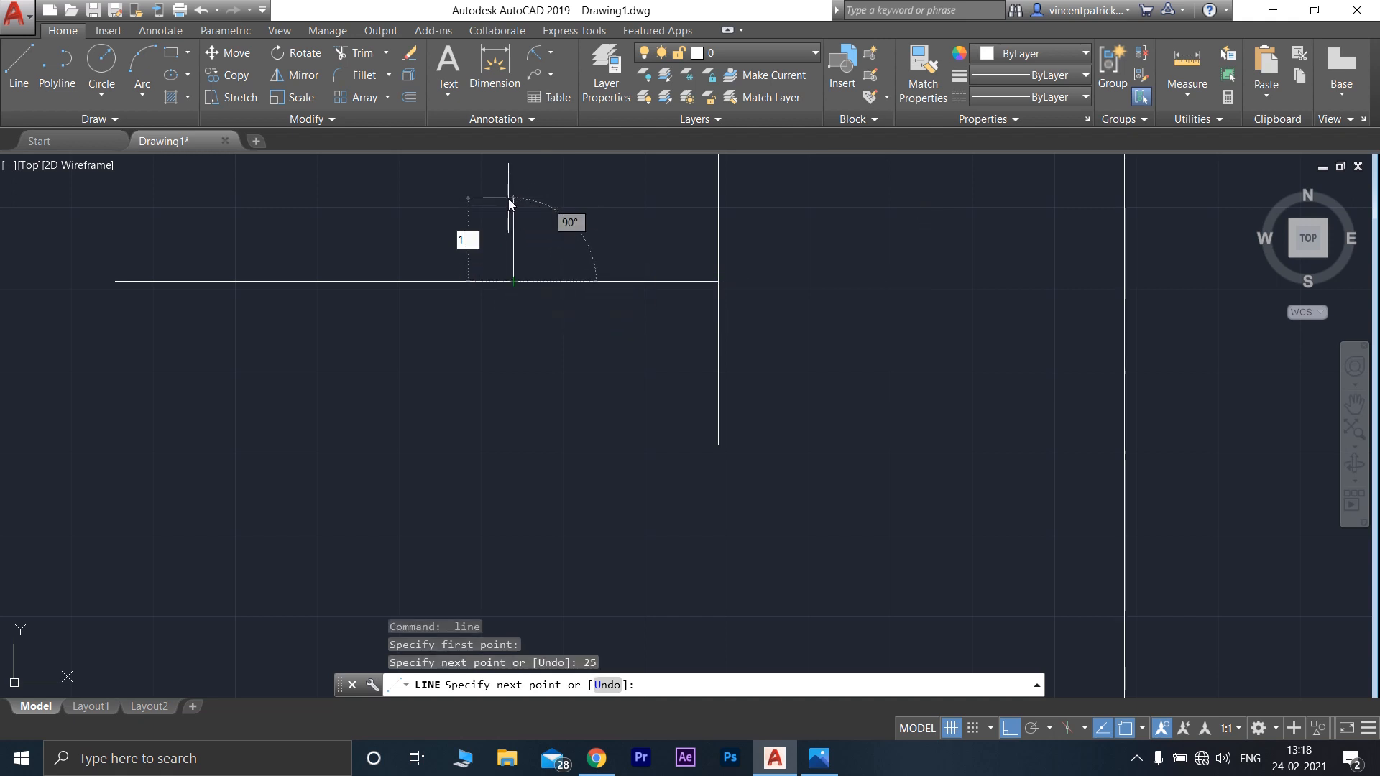
text(1)
scroll(509, 203, down, 2)
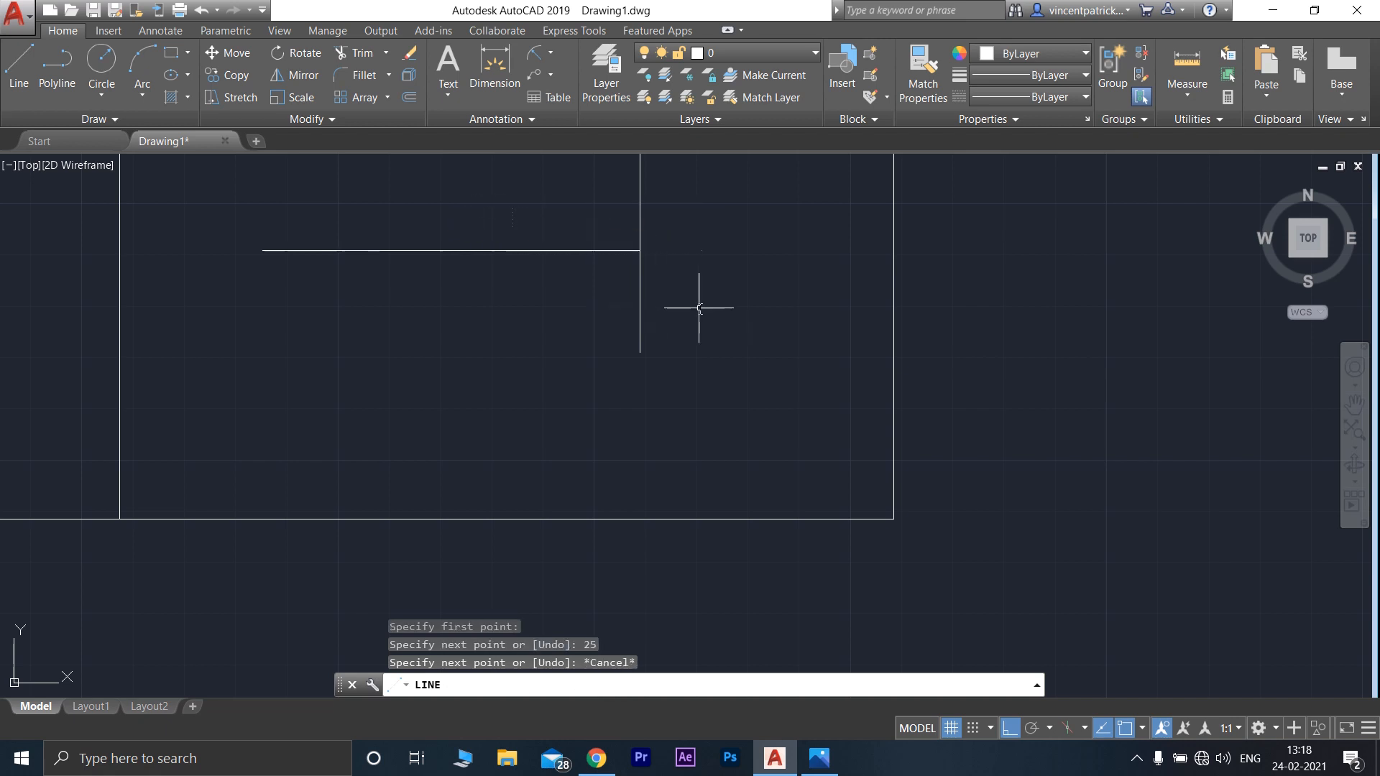
key(Escape)
scroll(698, 308, down, 2)
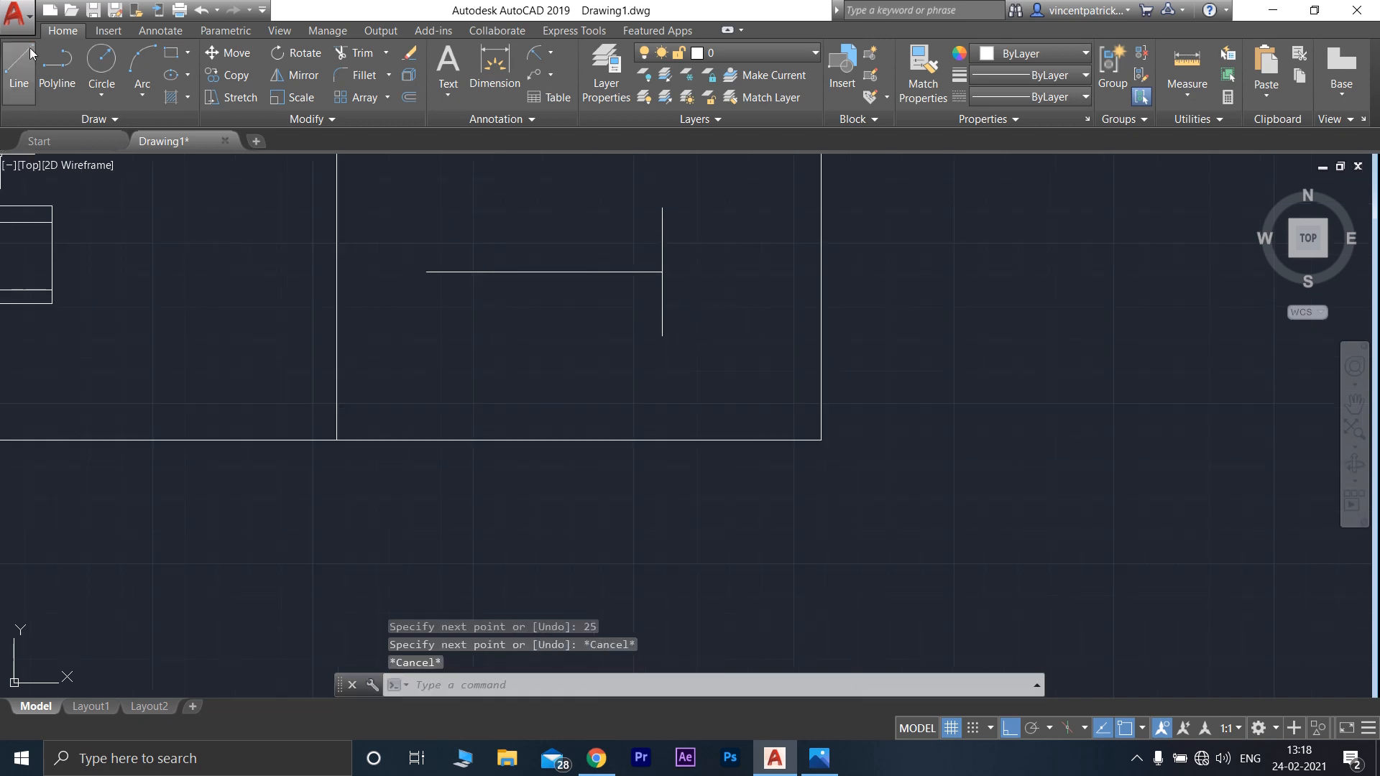
Draw a line from the vertical edge's midpoint 20 units left along the horizontal line, 15 units up, and 15 units back down
click(19, 74)
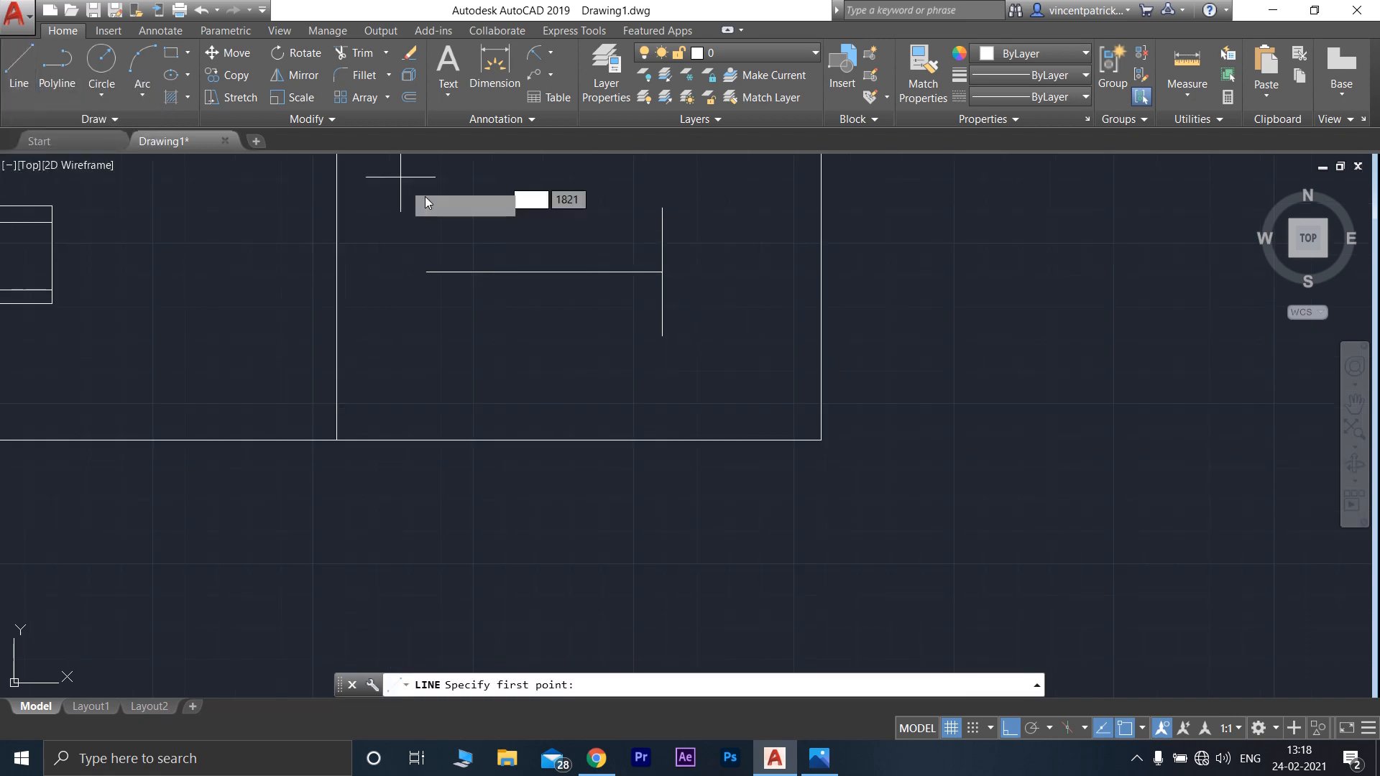
click(668, 274)
text(2)
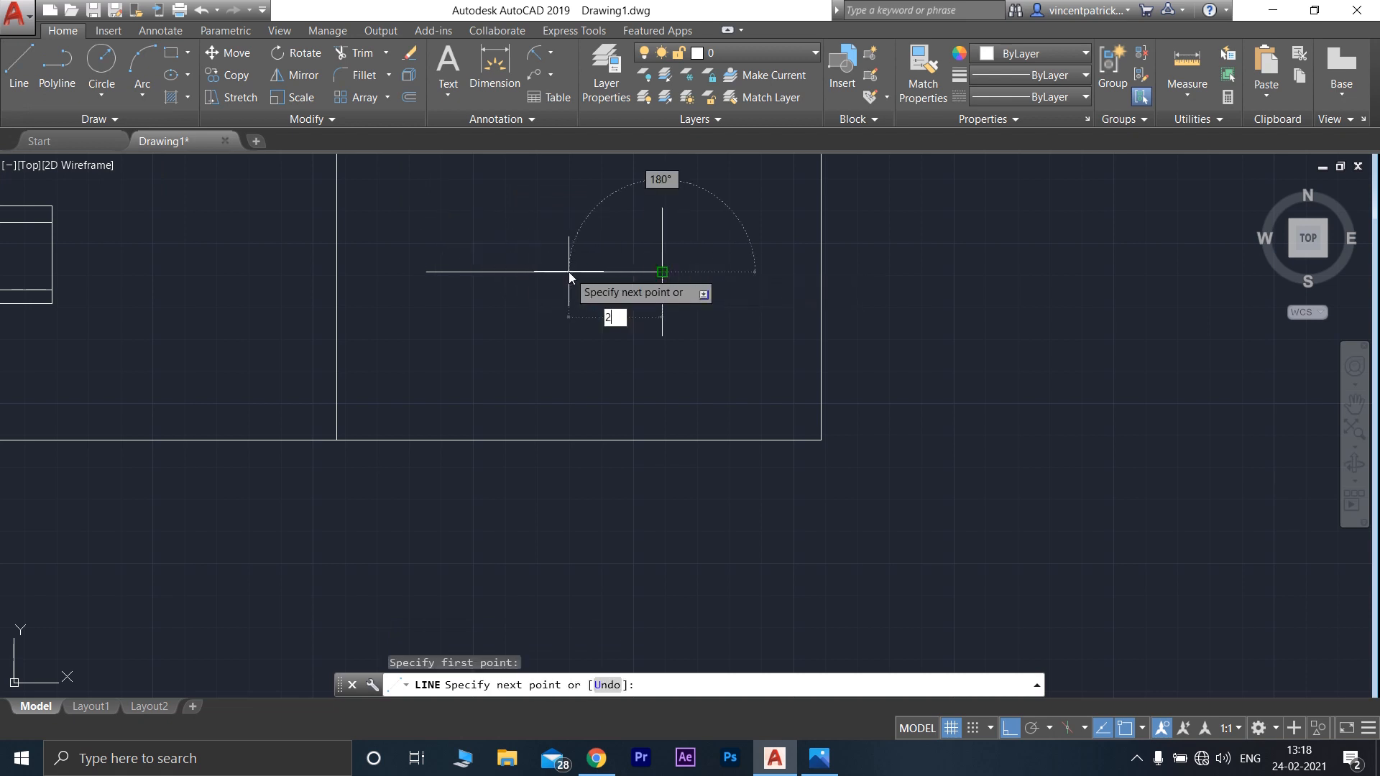
text(0)
key(Return)
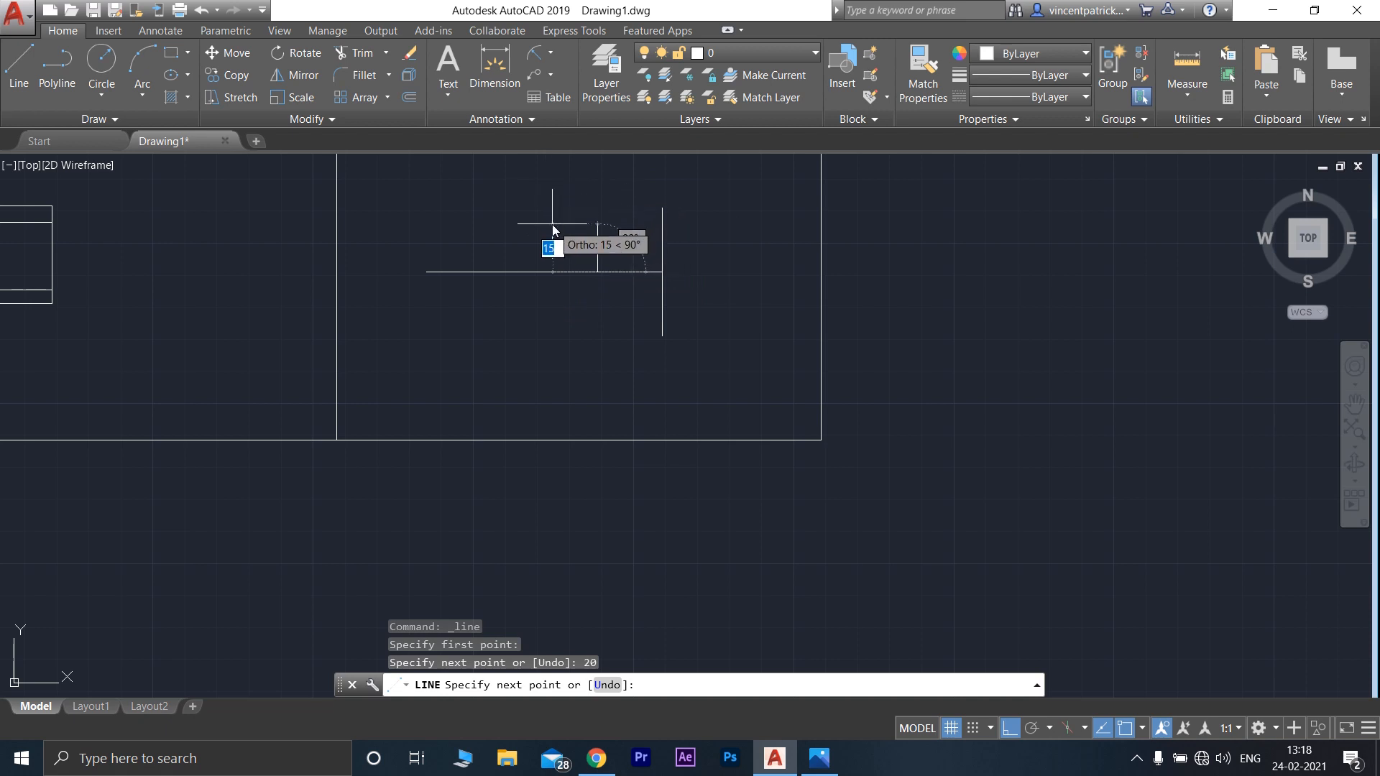
text(1)
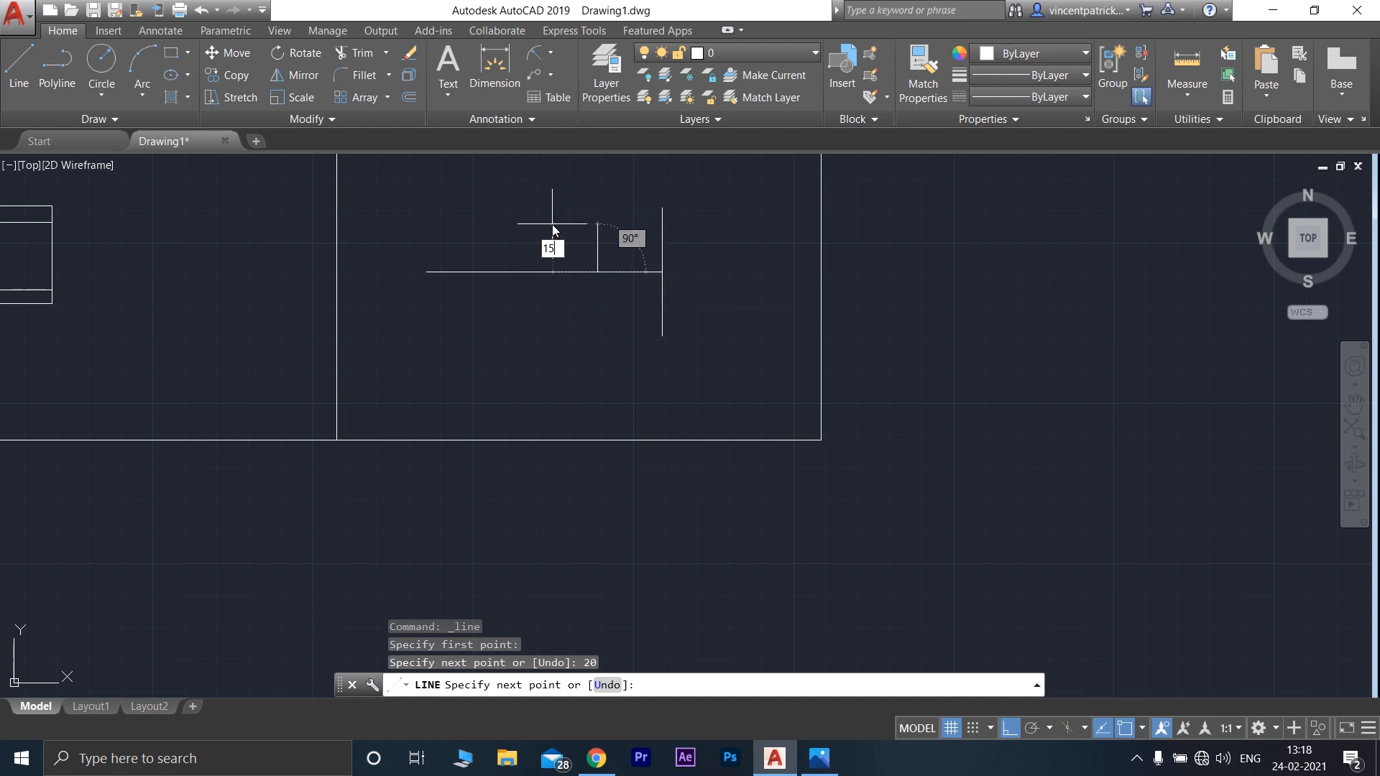
key(Return)
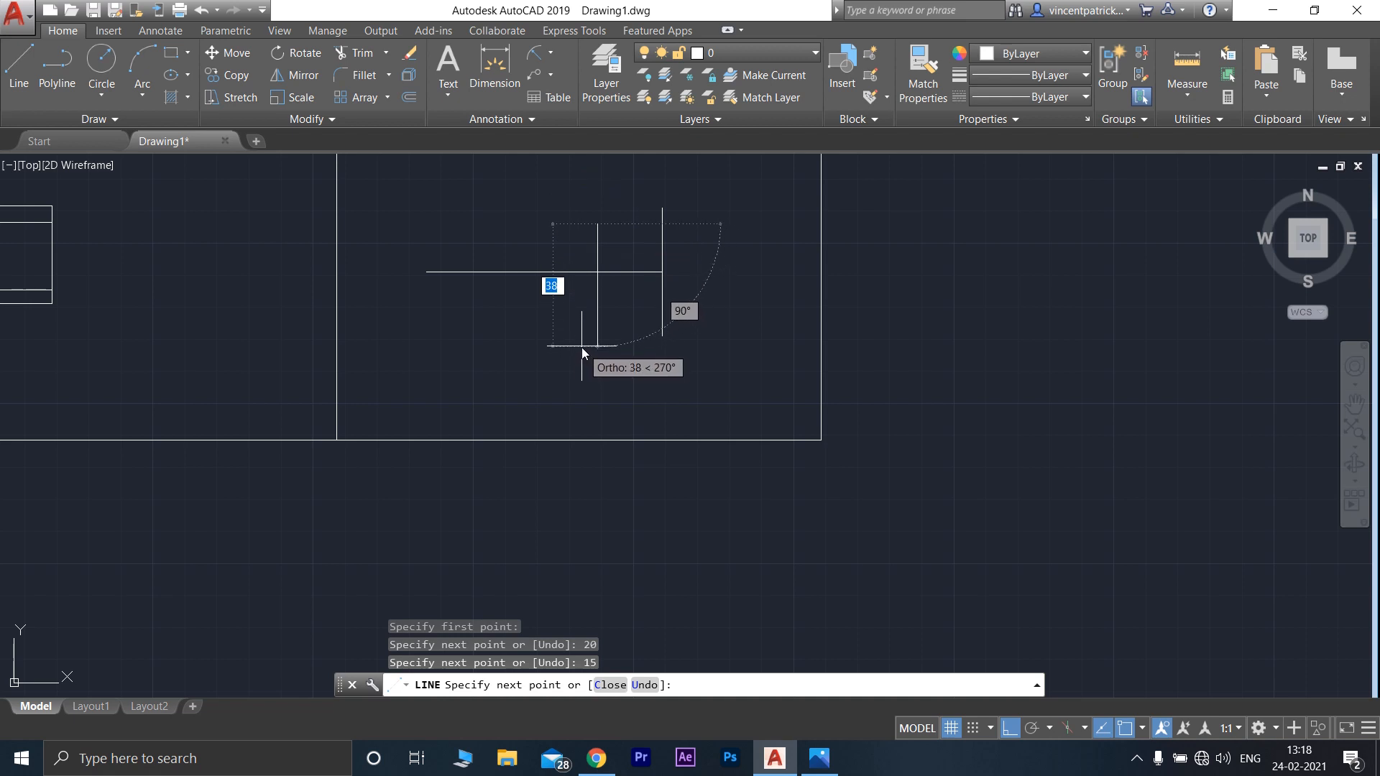
text(15)
key(Return)
key(Escape)
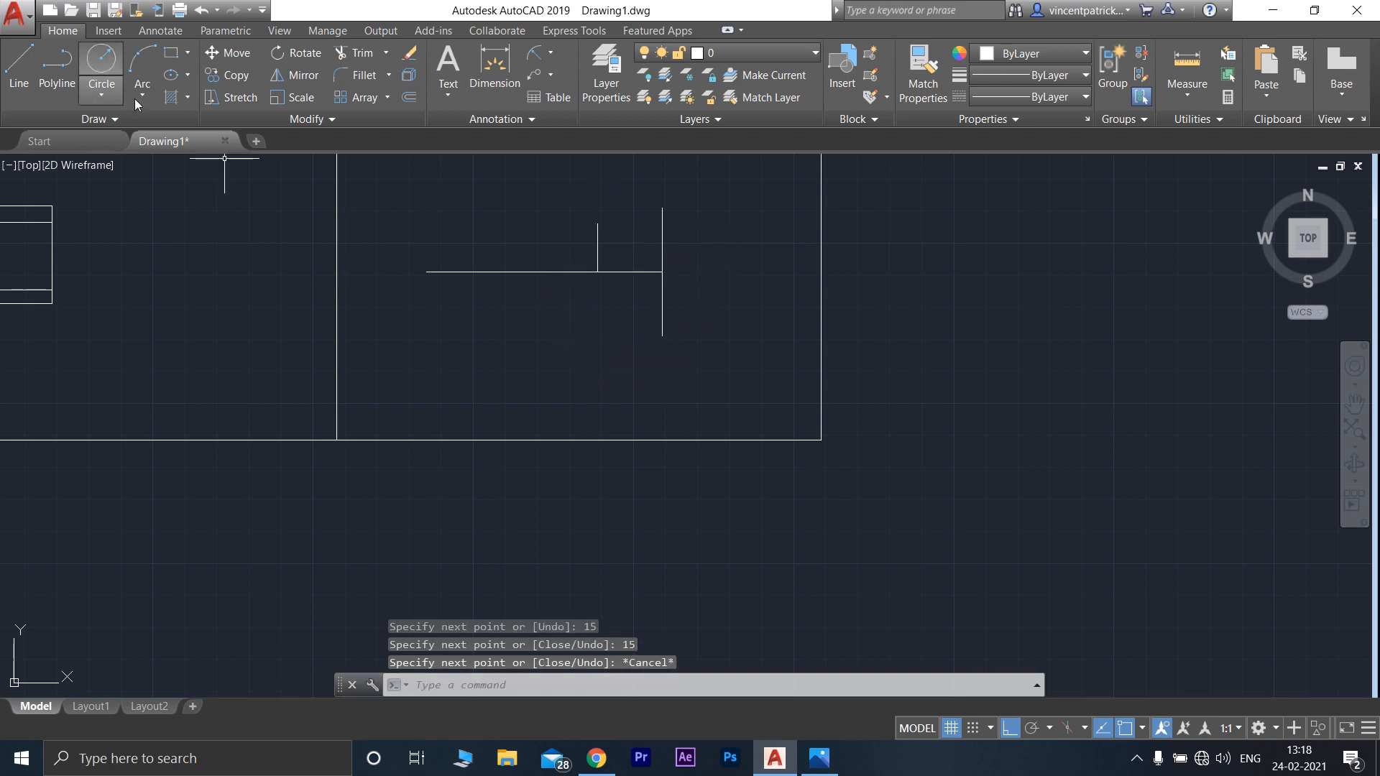
Draw a 30-unit line down from the short vertical's upper end, and connect it with Ortho off to the longer edge's lower end
click(18, 68)
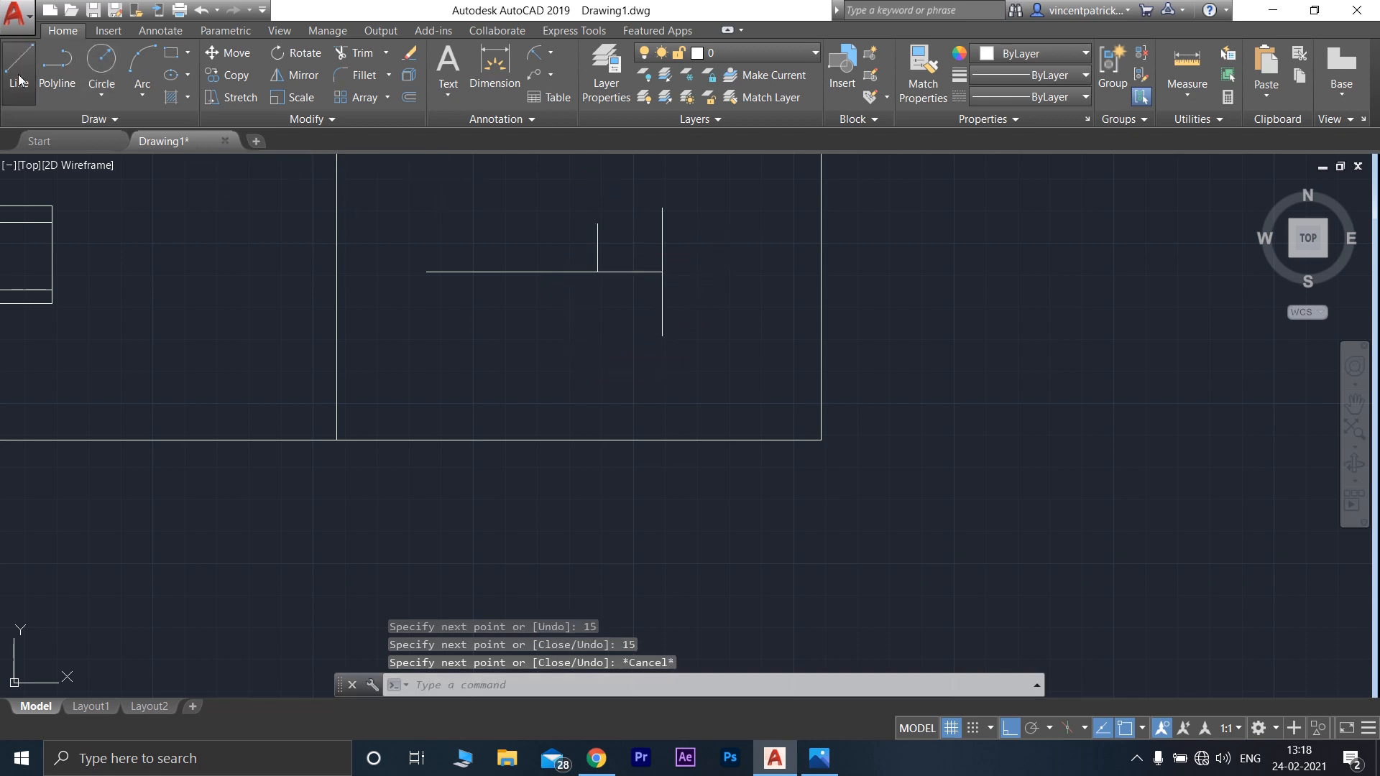
click(600, 226)
text(30)
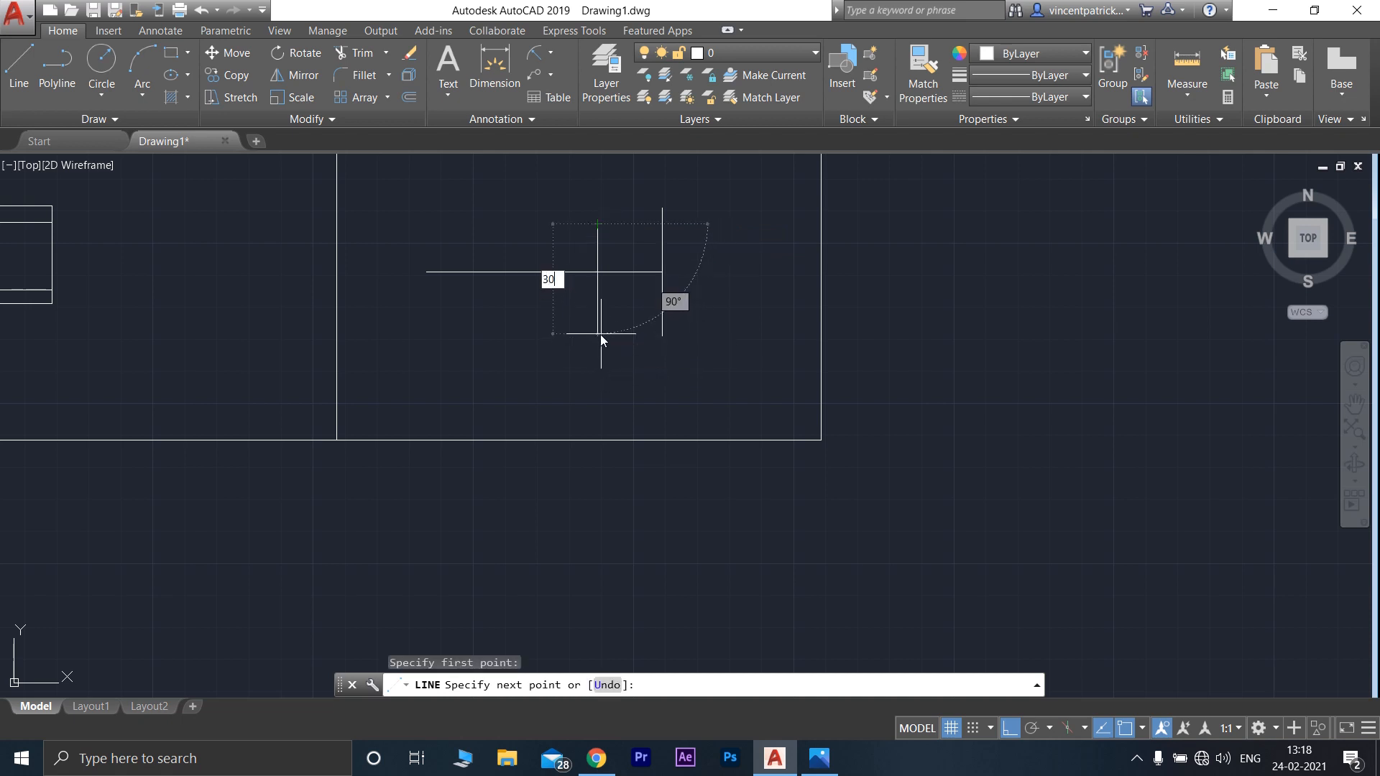
key(Return)
key(F8)
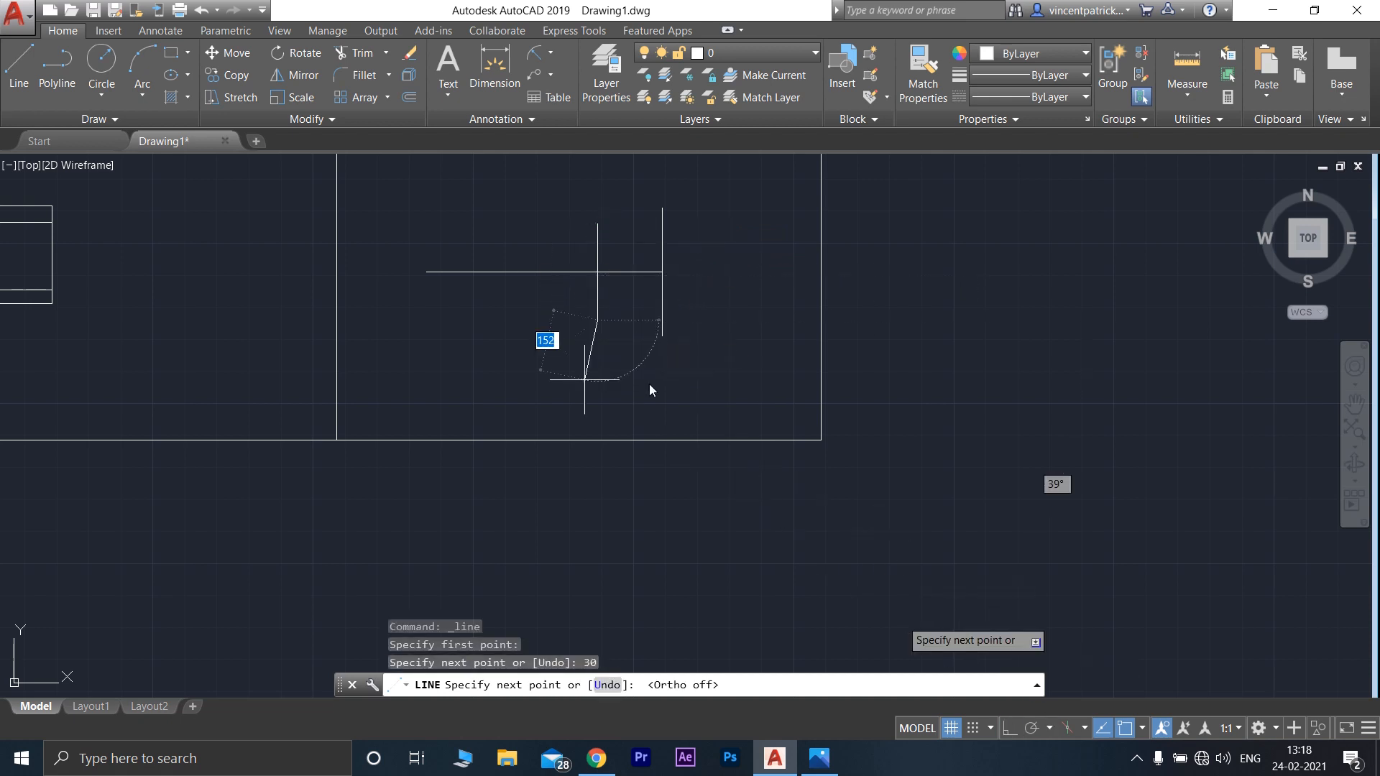
click(662, 335)
Close the trapezoid with a sloping line joining the upper ends of its two vertical edges
click(19, 69)
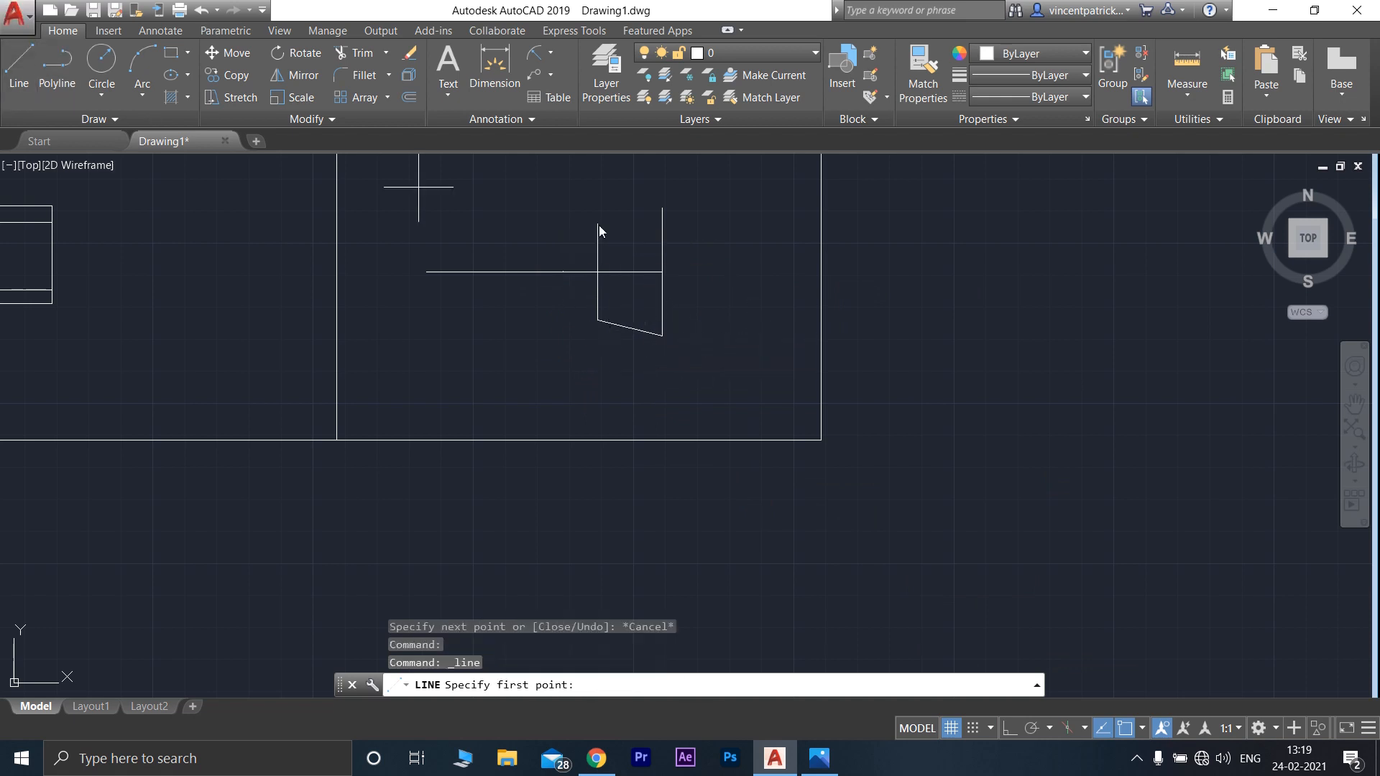
click(597, 224)
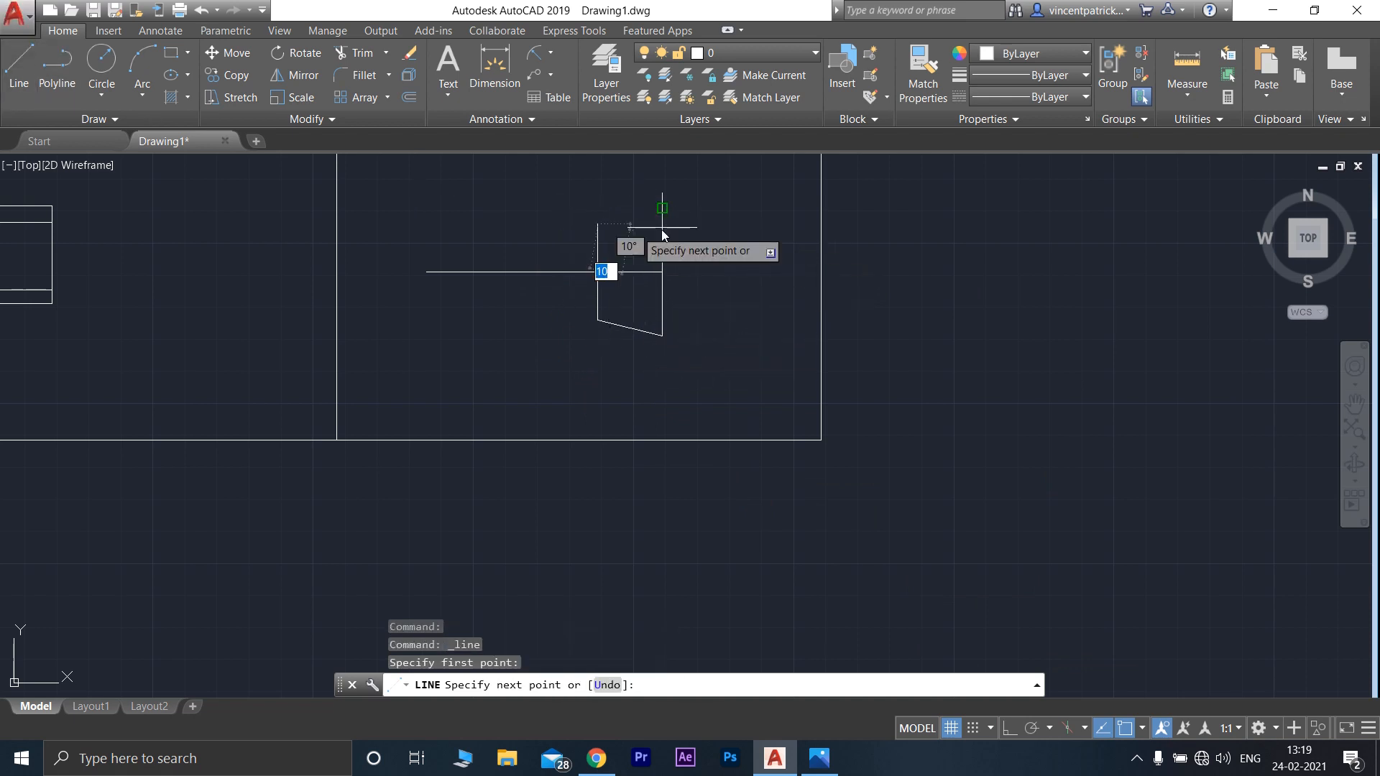
click(664, 209)
key(Escape)
Draw a circle of radius 20 centred on the horizontal line's left end
middle_drag(696, 251, 785, 286)
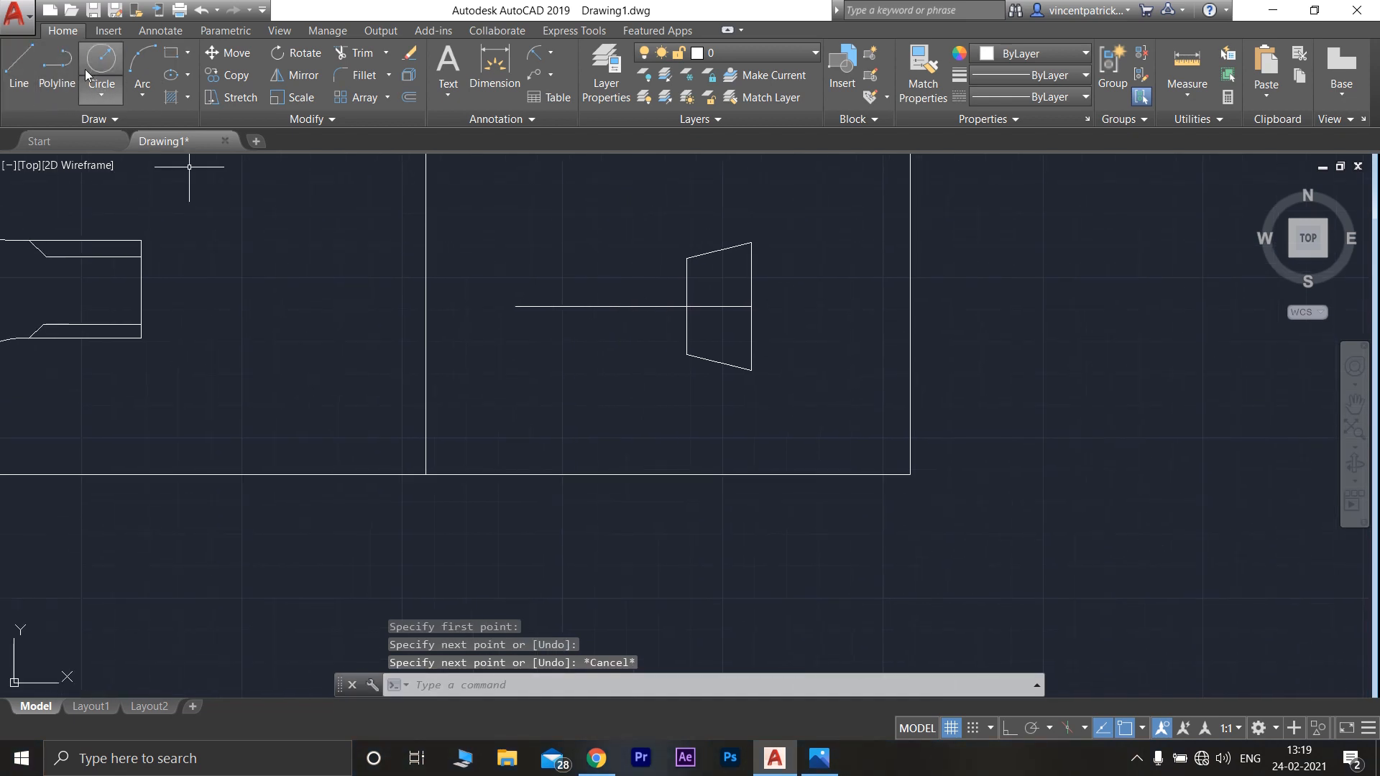
click(517, 307)
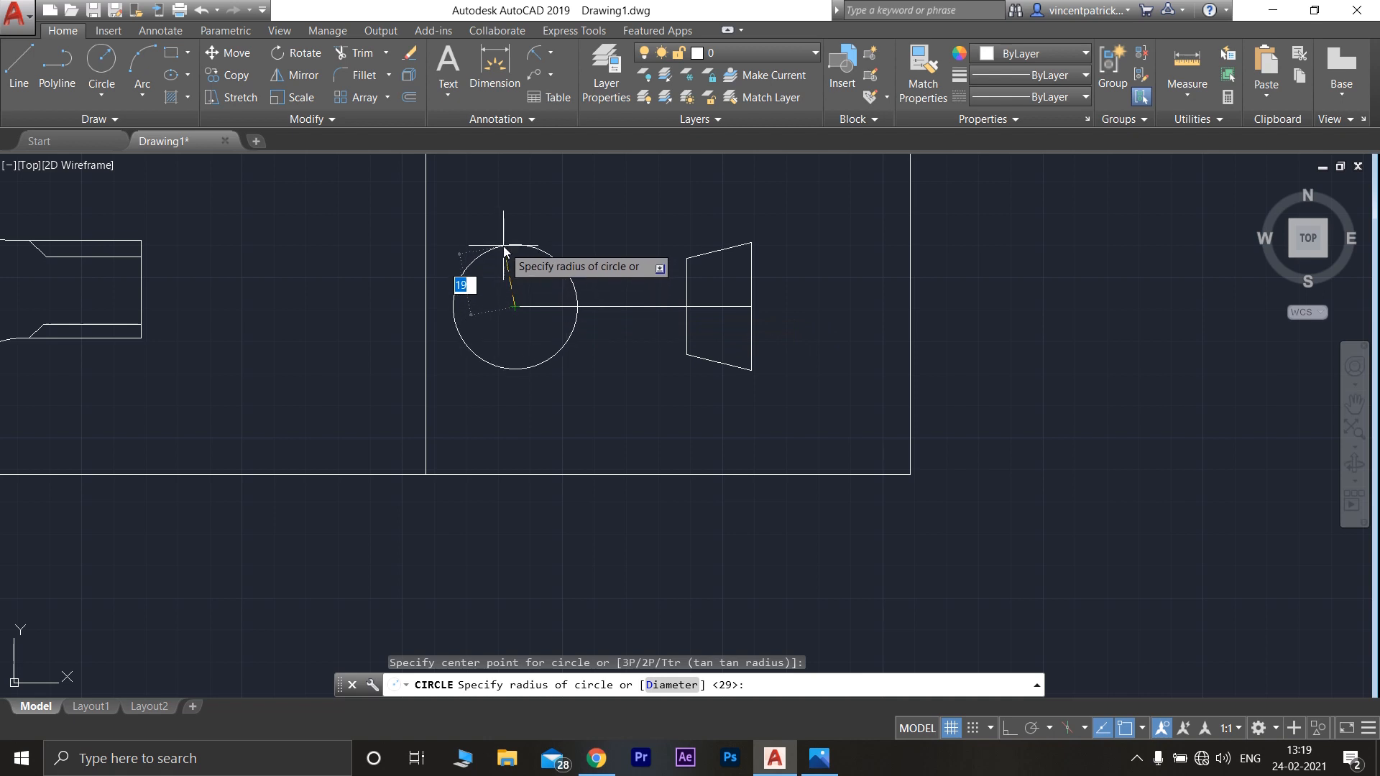
text(20)
key(Return)
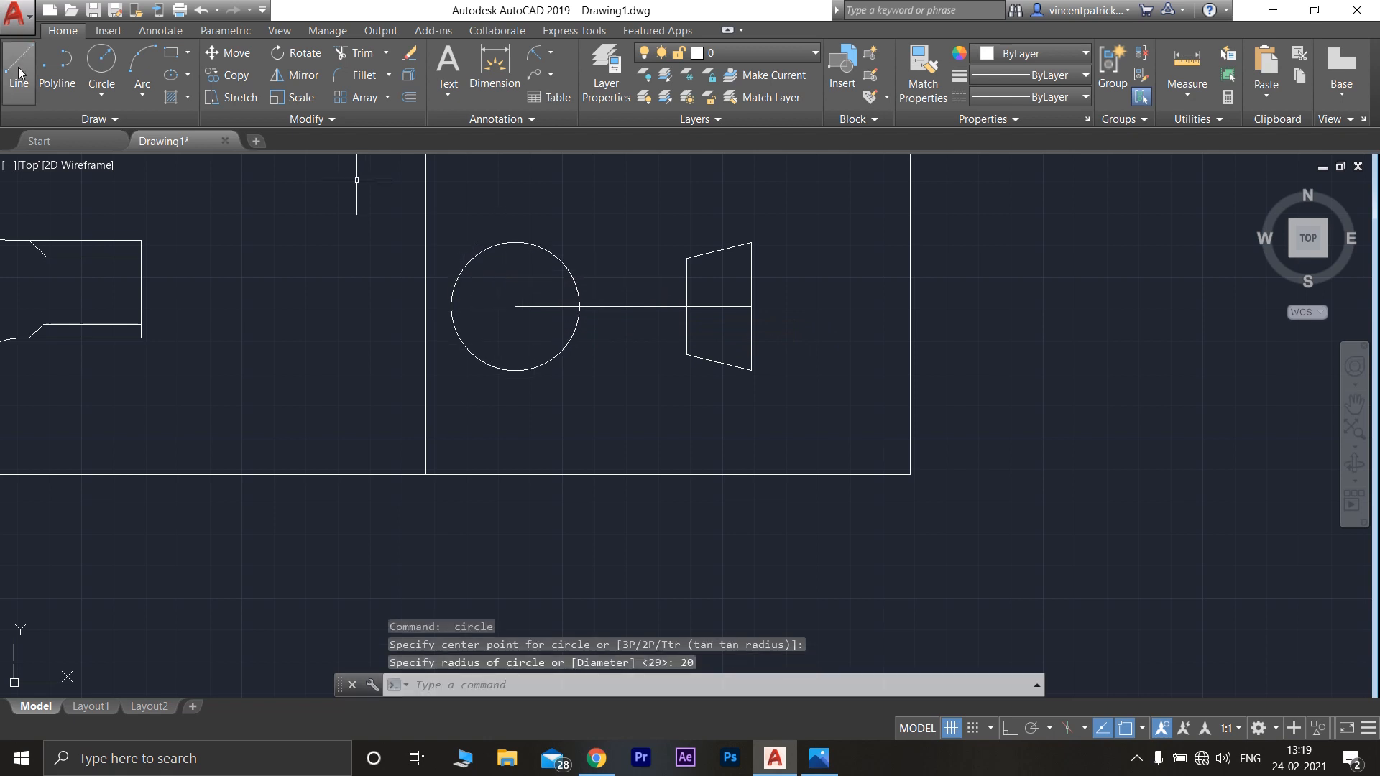
click(20, 62)
click(516, 307)
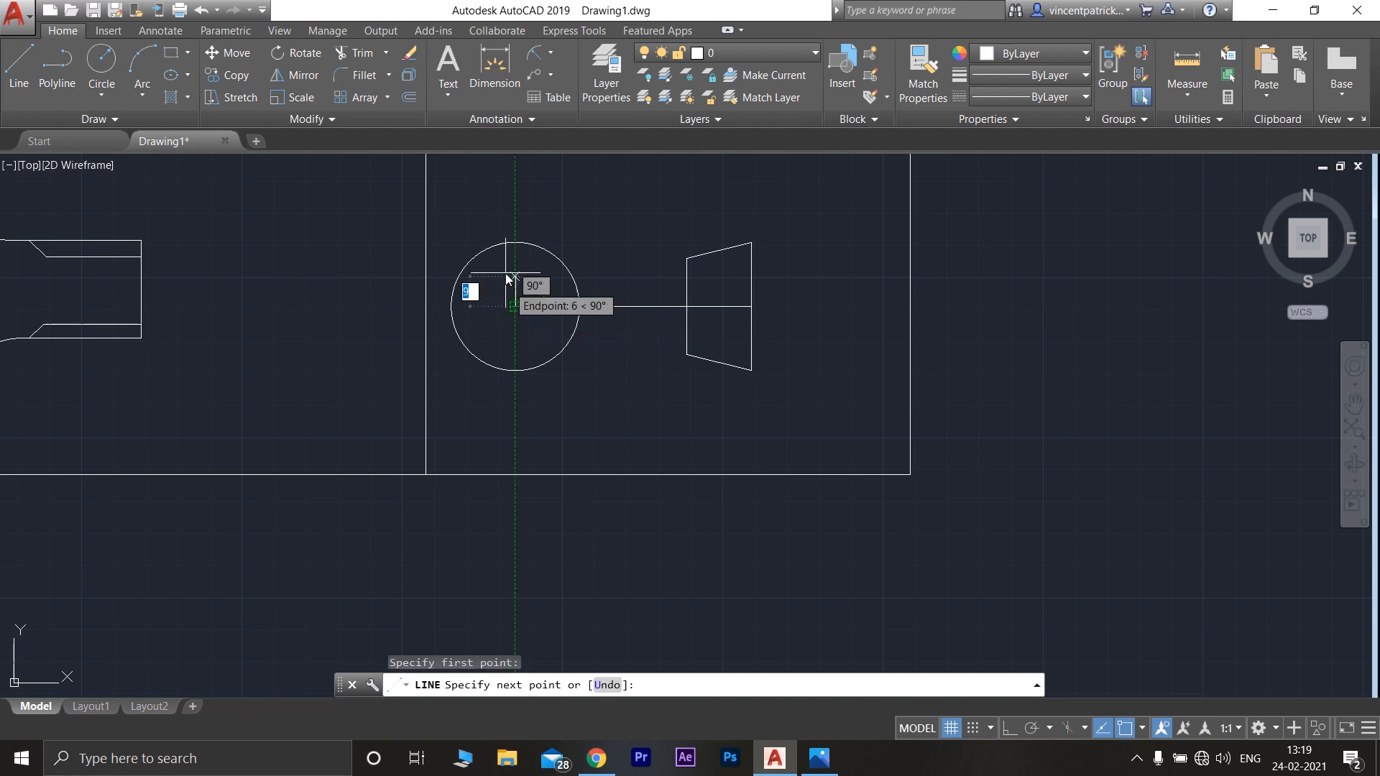
key(Escape)
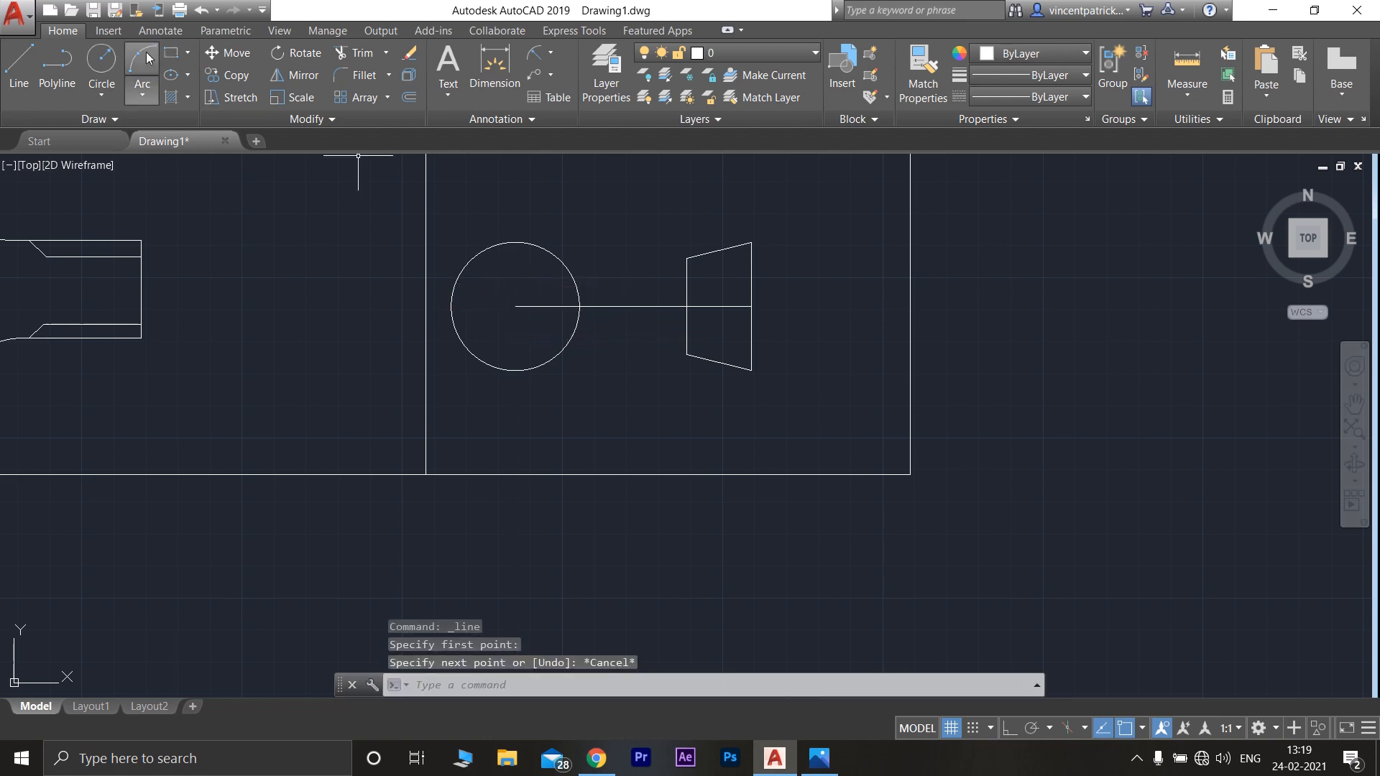
Add a concentric circle of radius 15 inside the larger circle
click(110, 67)
click(514, 307)
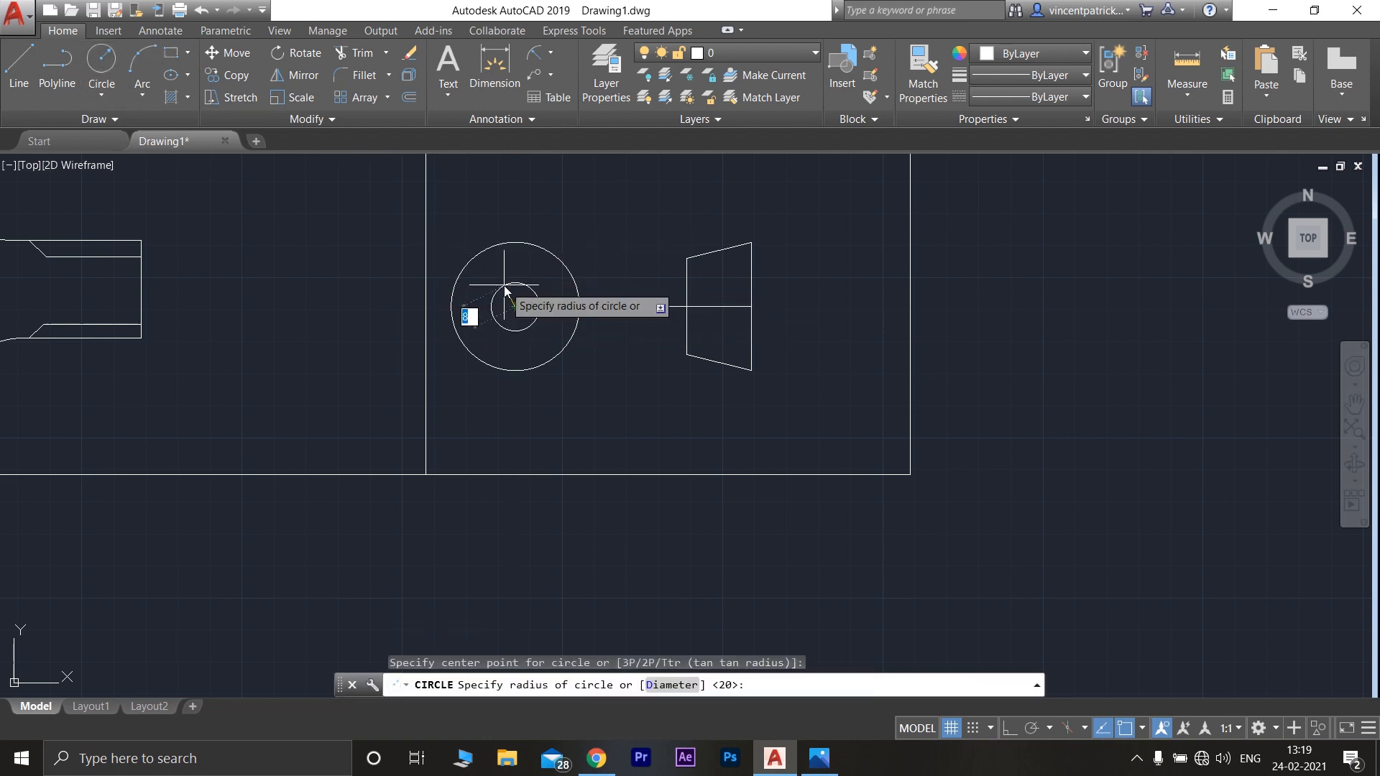
text(15)
key(Return)
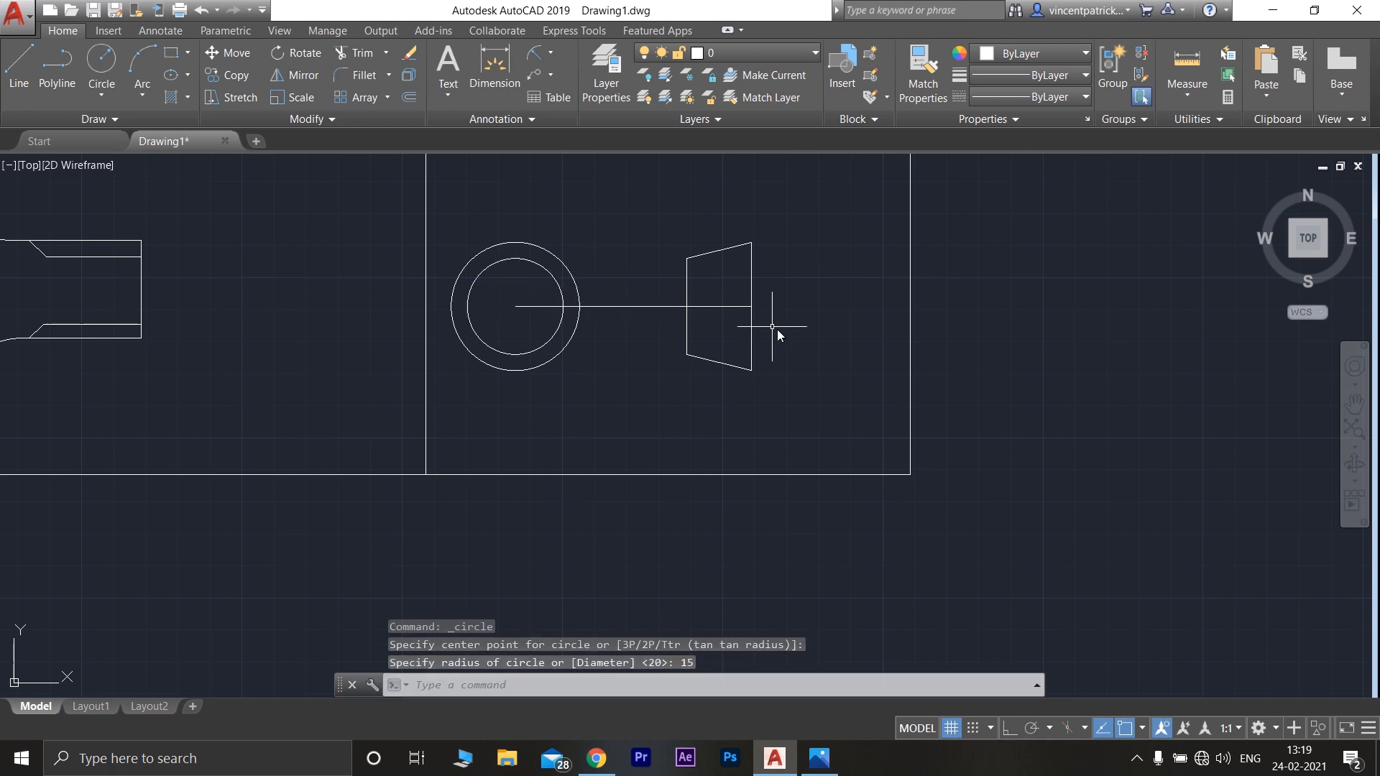
scroll(788, 334, down, 2)
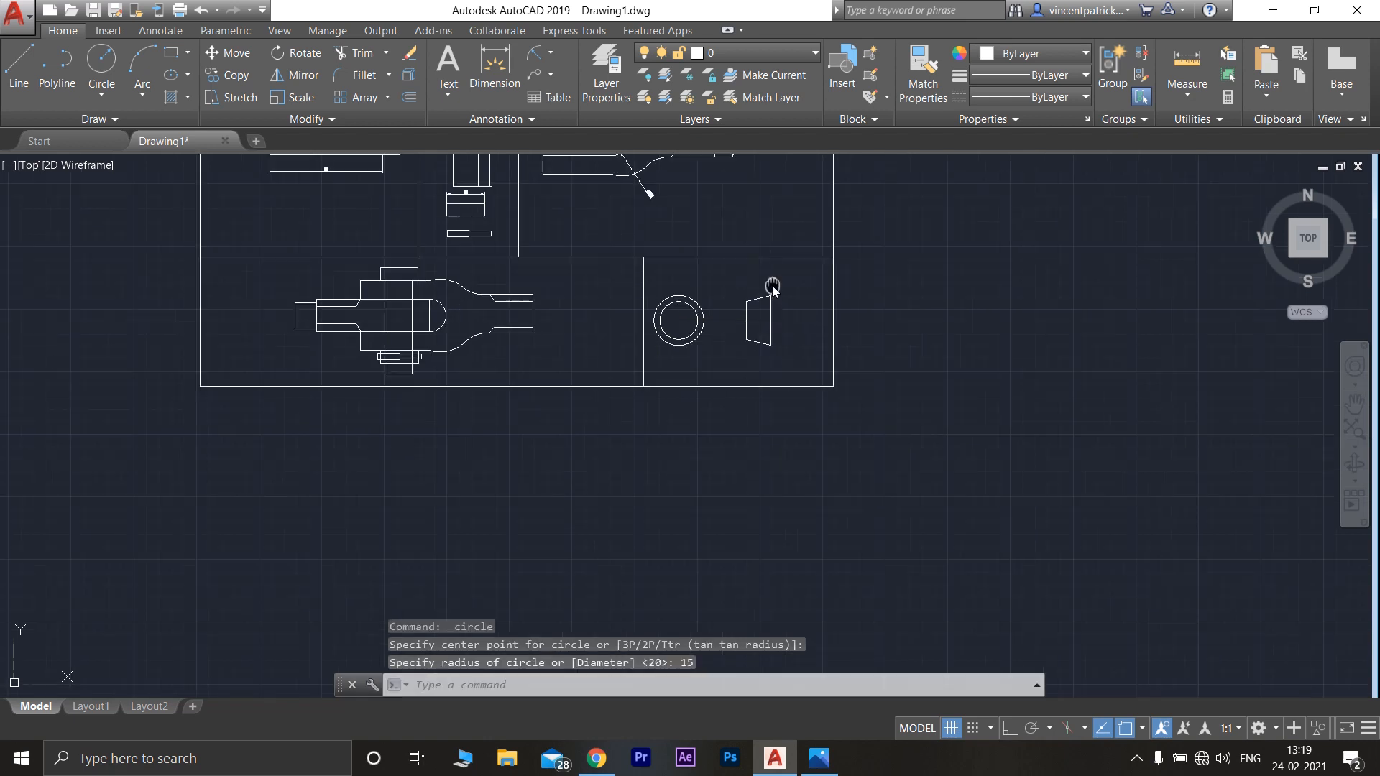
Draw a rectangle slightly outside the sheet frame, leaving a narrow even margin, as an outer border around the whole drawing
middle_drag(770, 286, 801, 398)
mouse_move(695, 363)
middle_down()
mouse_move(703, 395)
mouse_move(657, 382)
mouse_move(838, 425)
middle_up()
scroll(708, 399, up, 2)
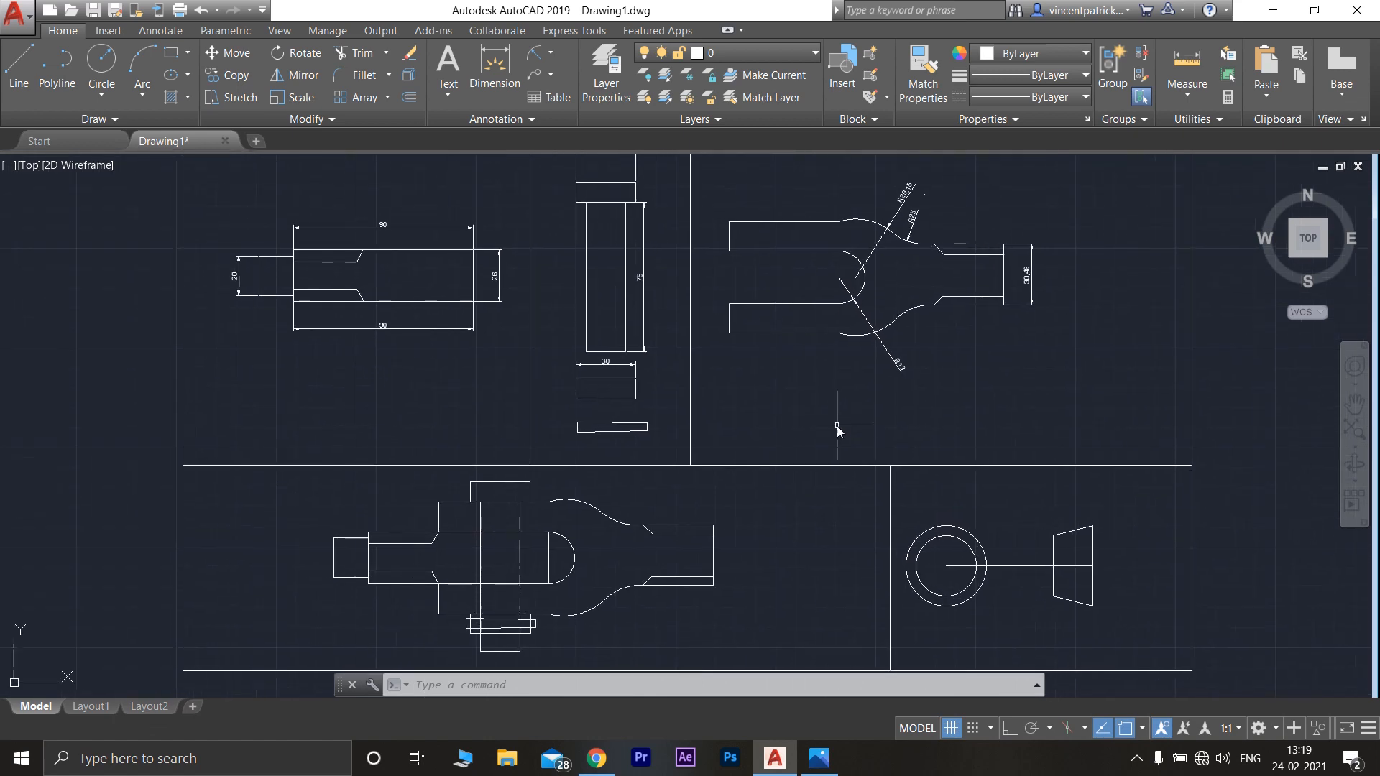
scroll(827, 422, down, 2)
scroll(797, 415, up, 2)
scroll(738, 367, down, 2)
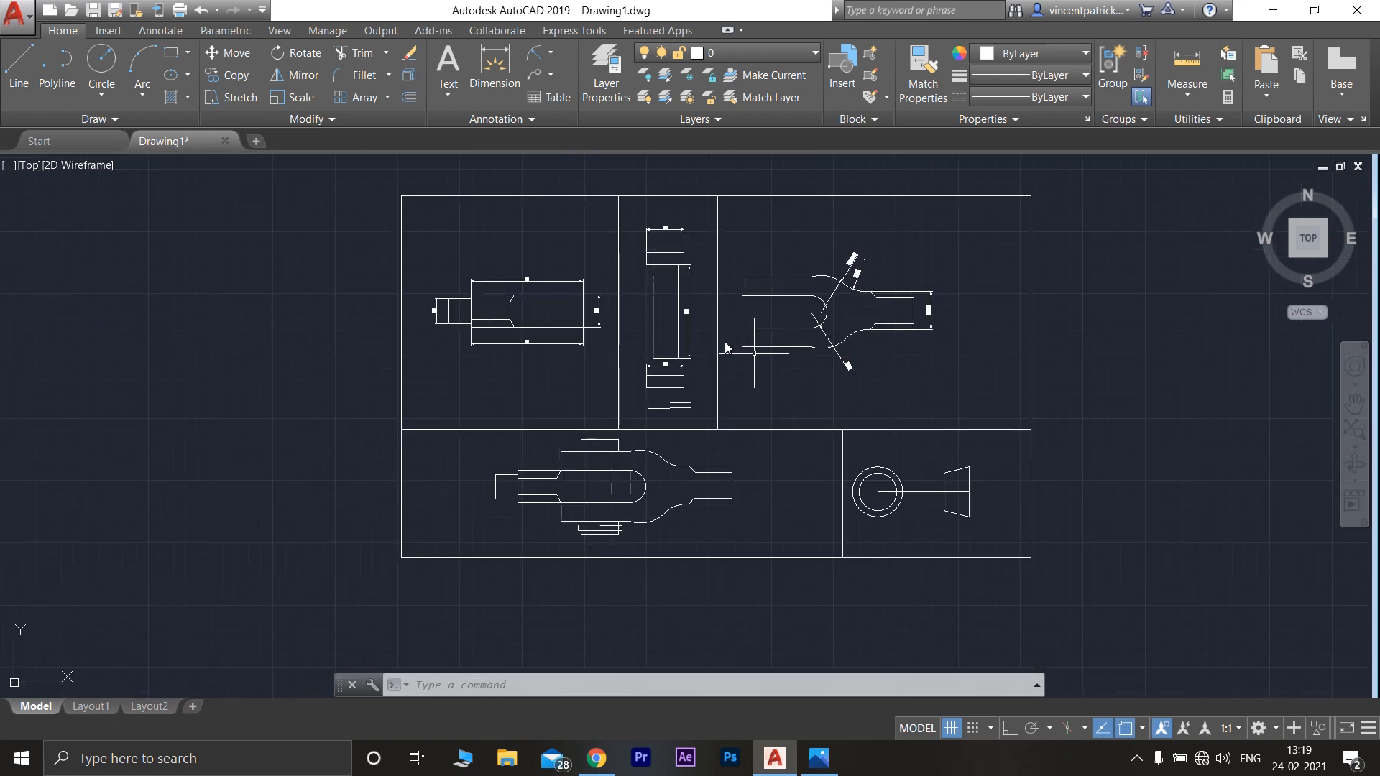
click(171, 52)
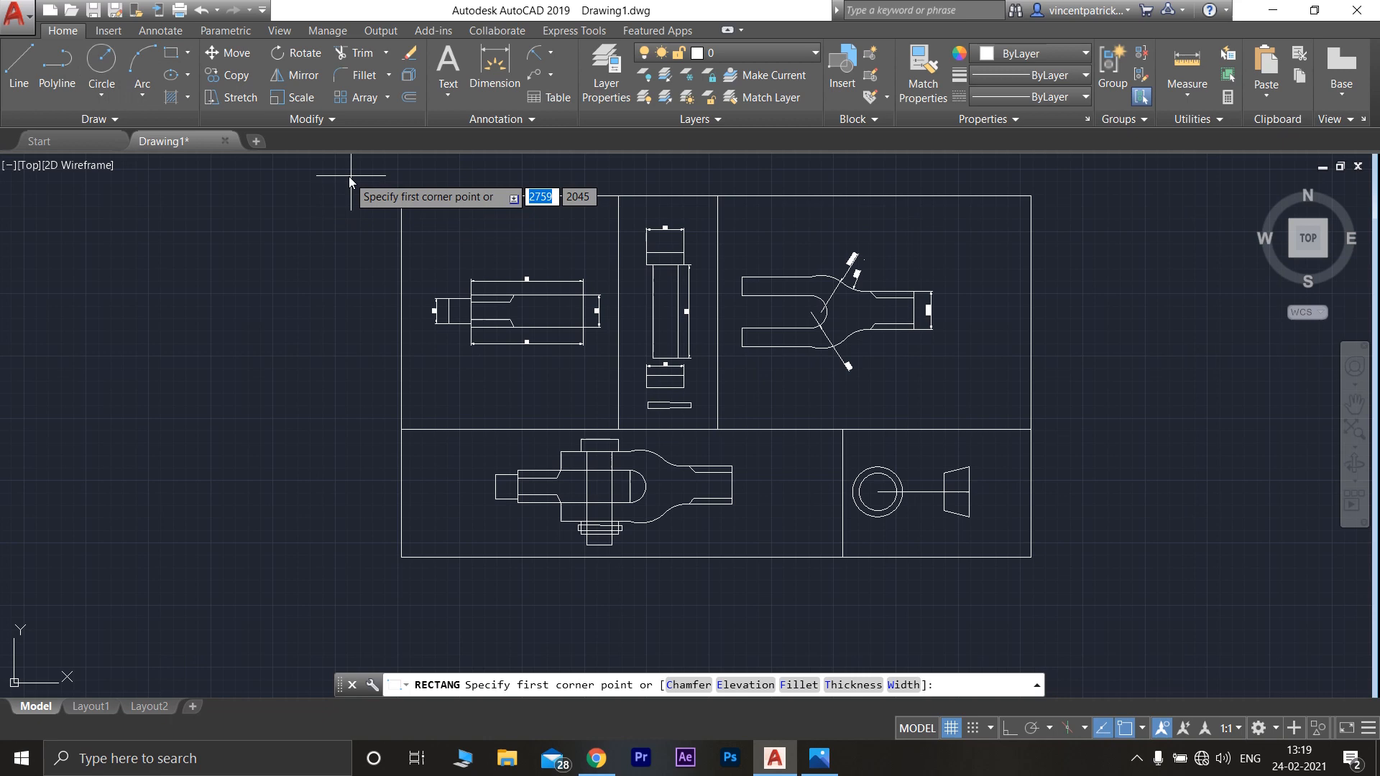
click(390, 183)
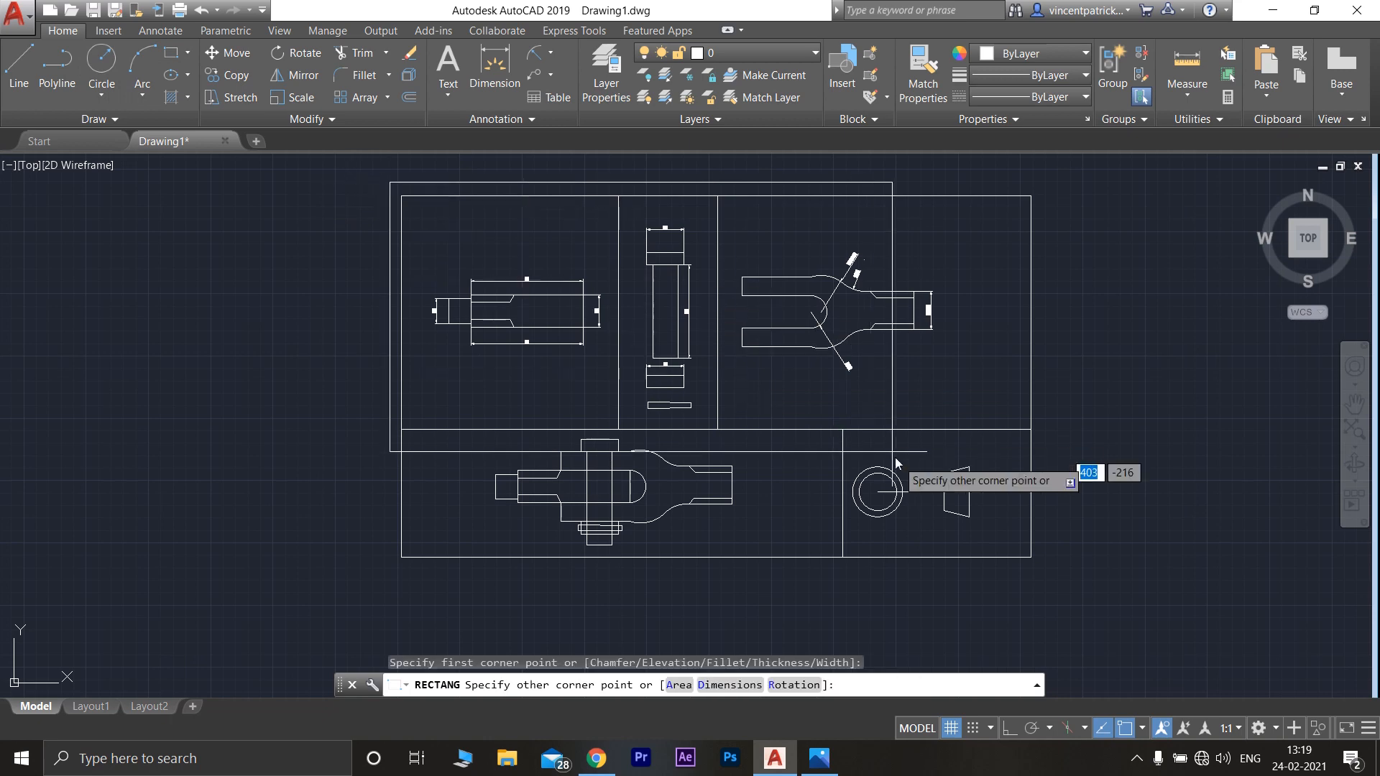
click(1042, 570)
Place a small multiline text box below the fork-shaped part in its compartment and set the text height to 5
scroll(787, 377, up, 2)
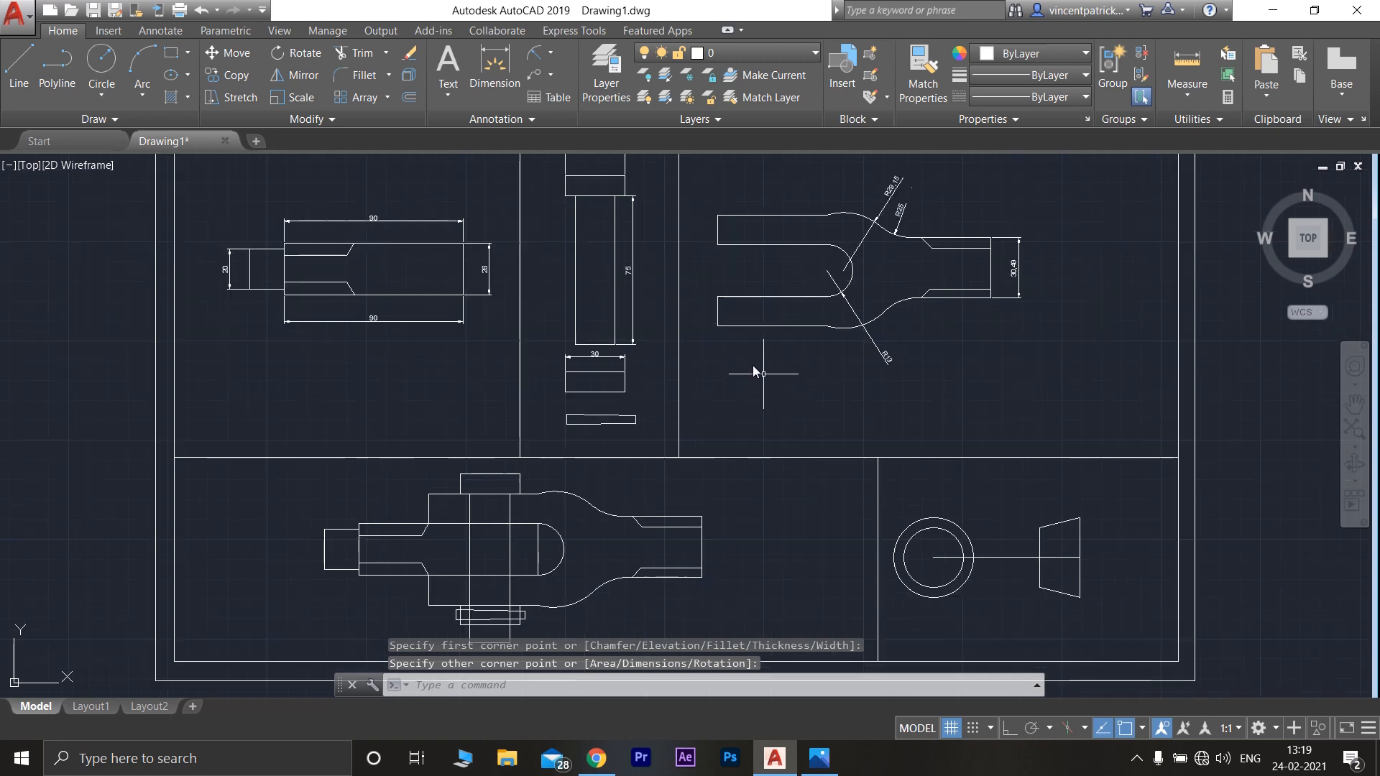
click(448, 65)
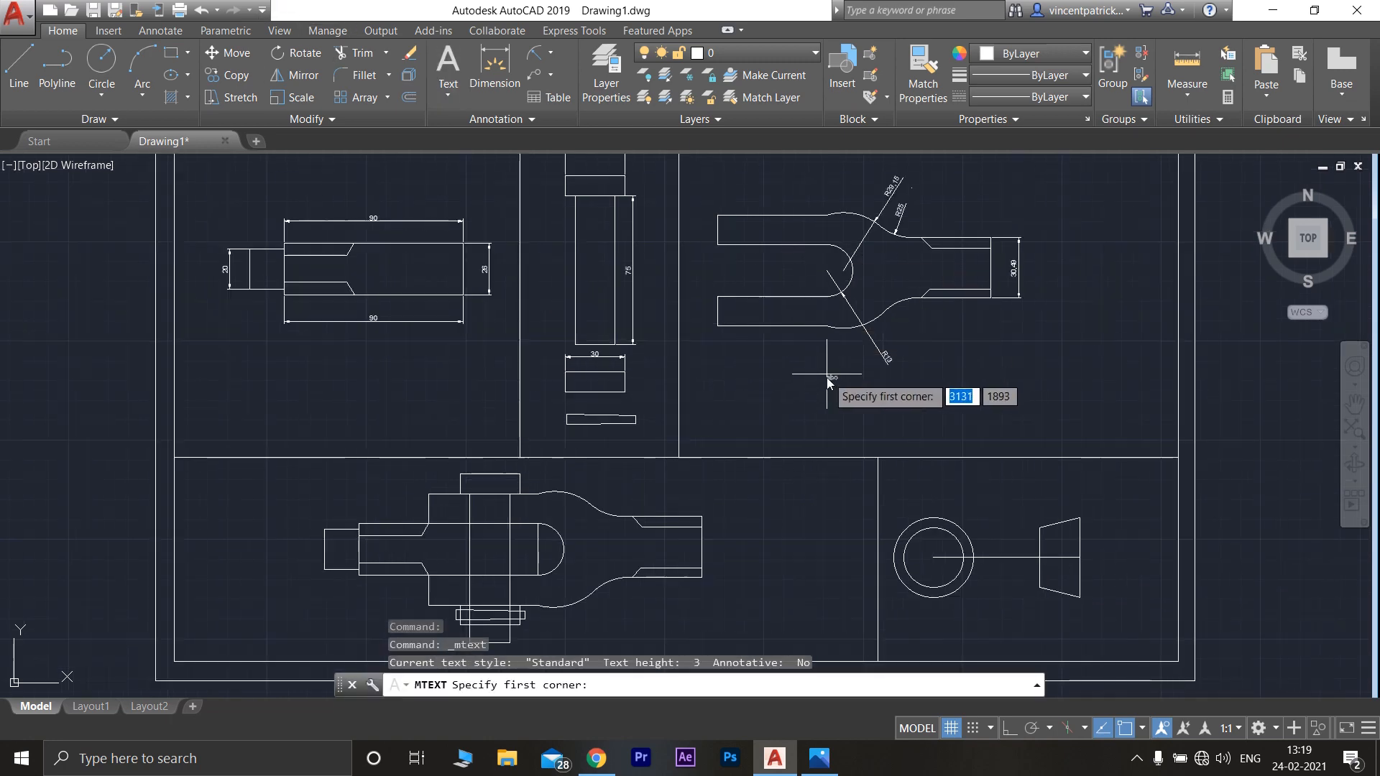
click(812, 415)
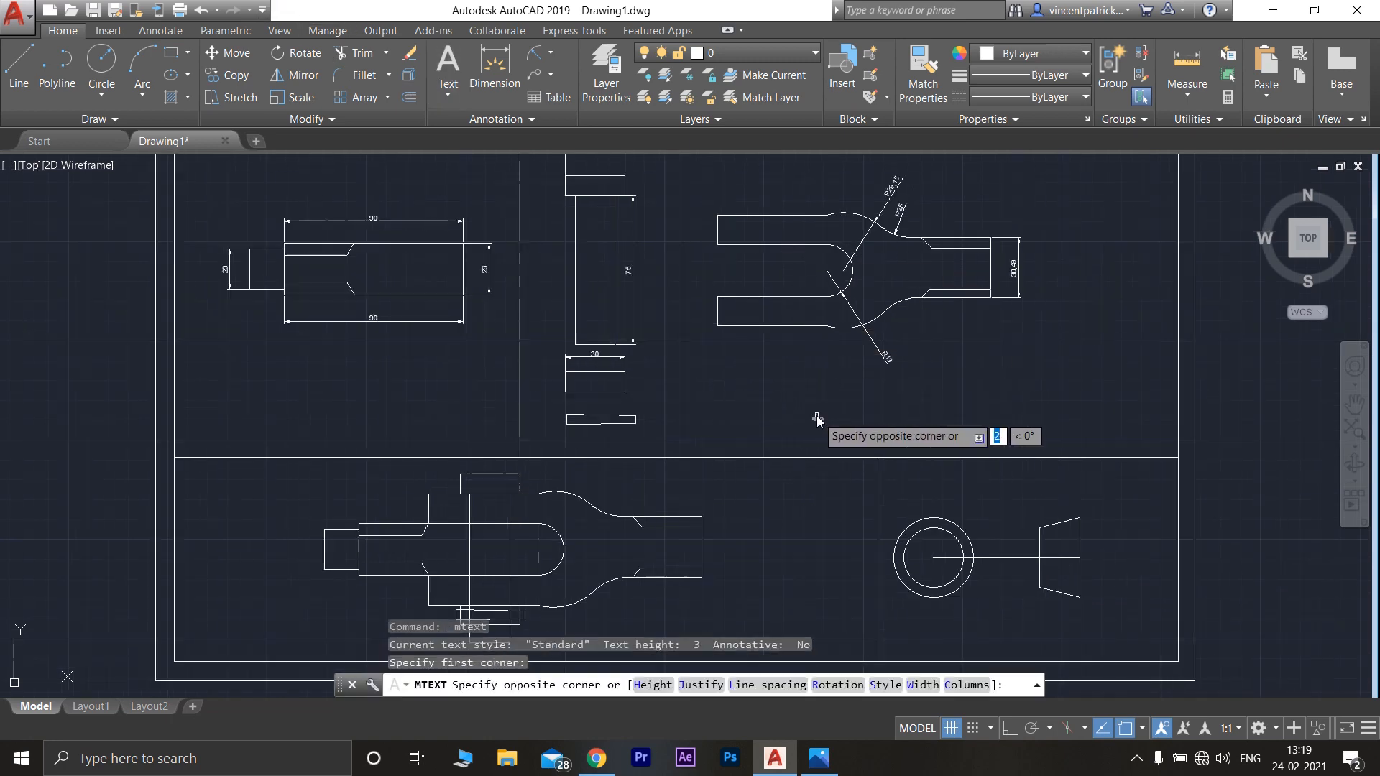
click(857, 393)
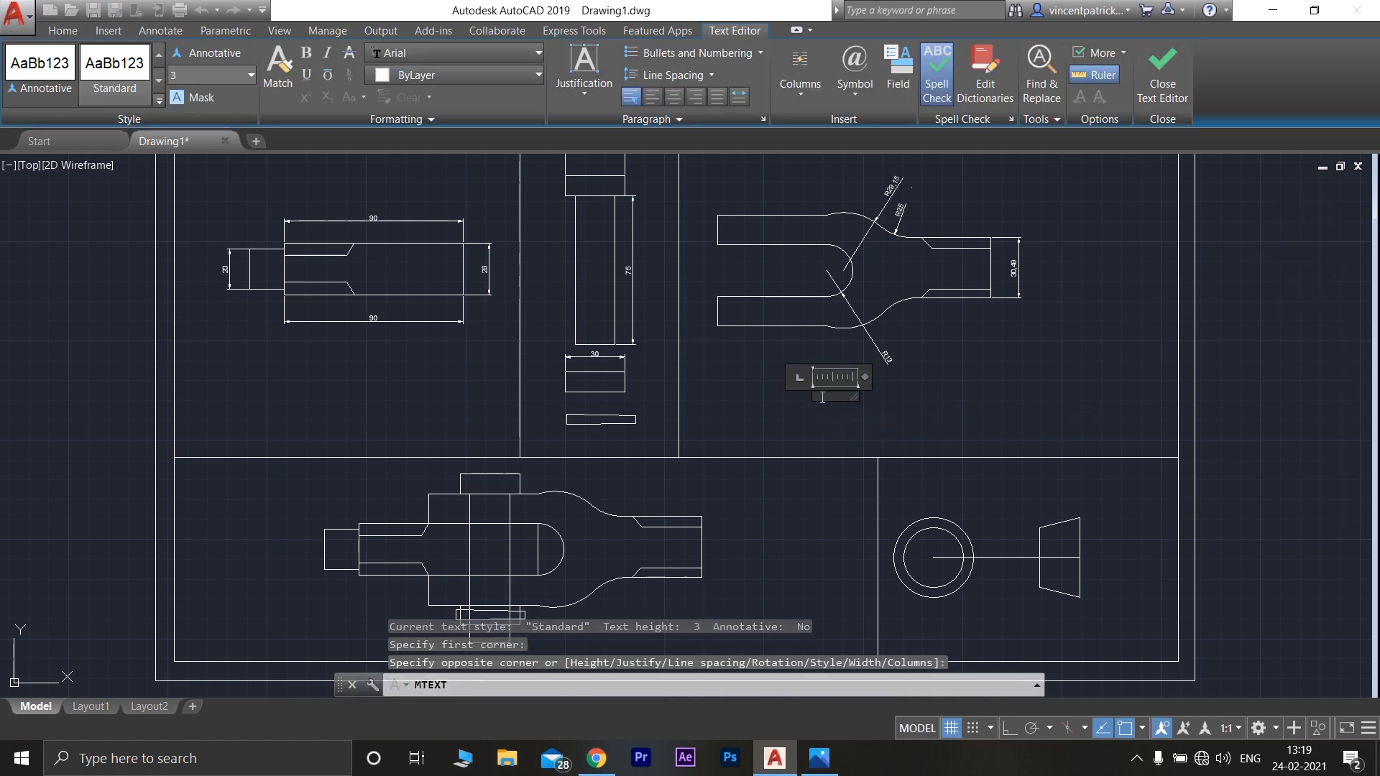
click(249, 79)
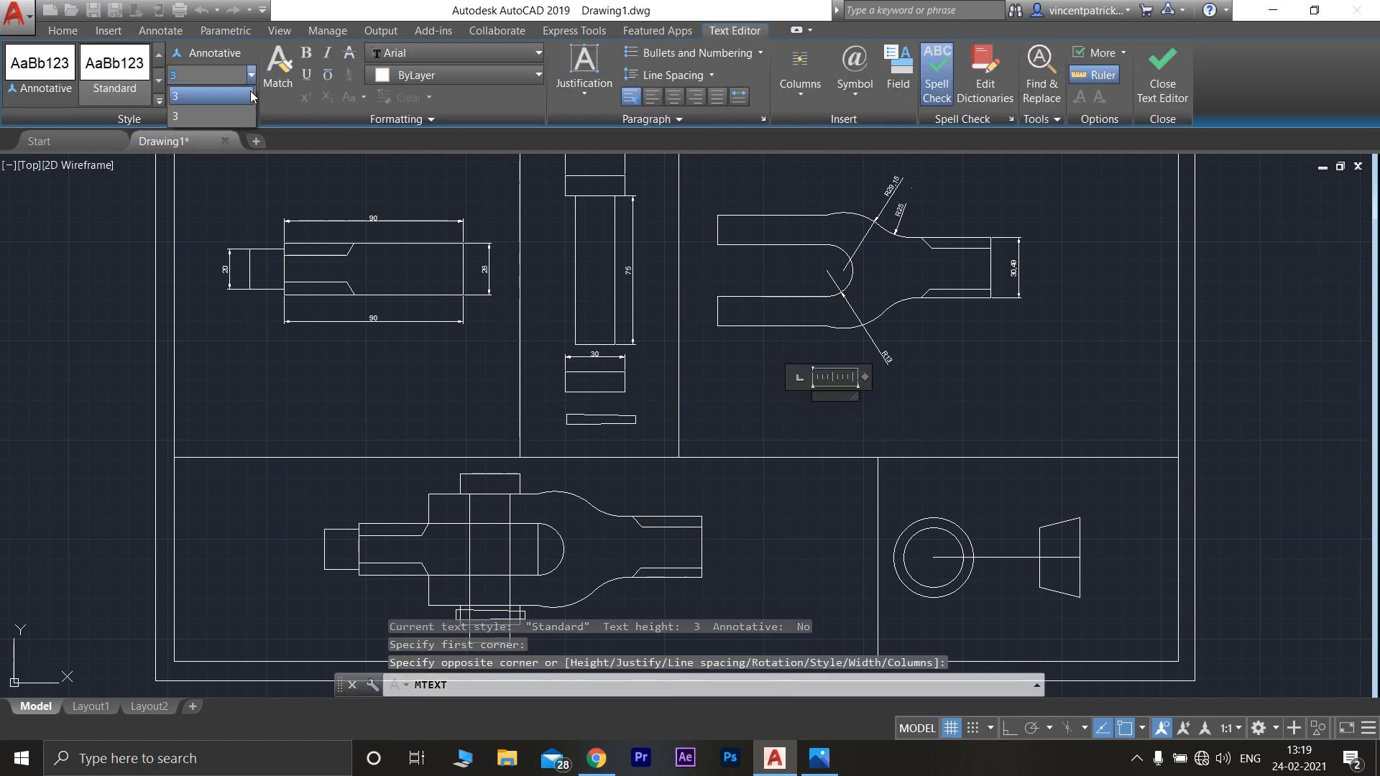
click(252, 78)
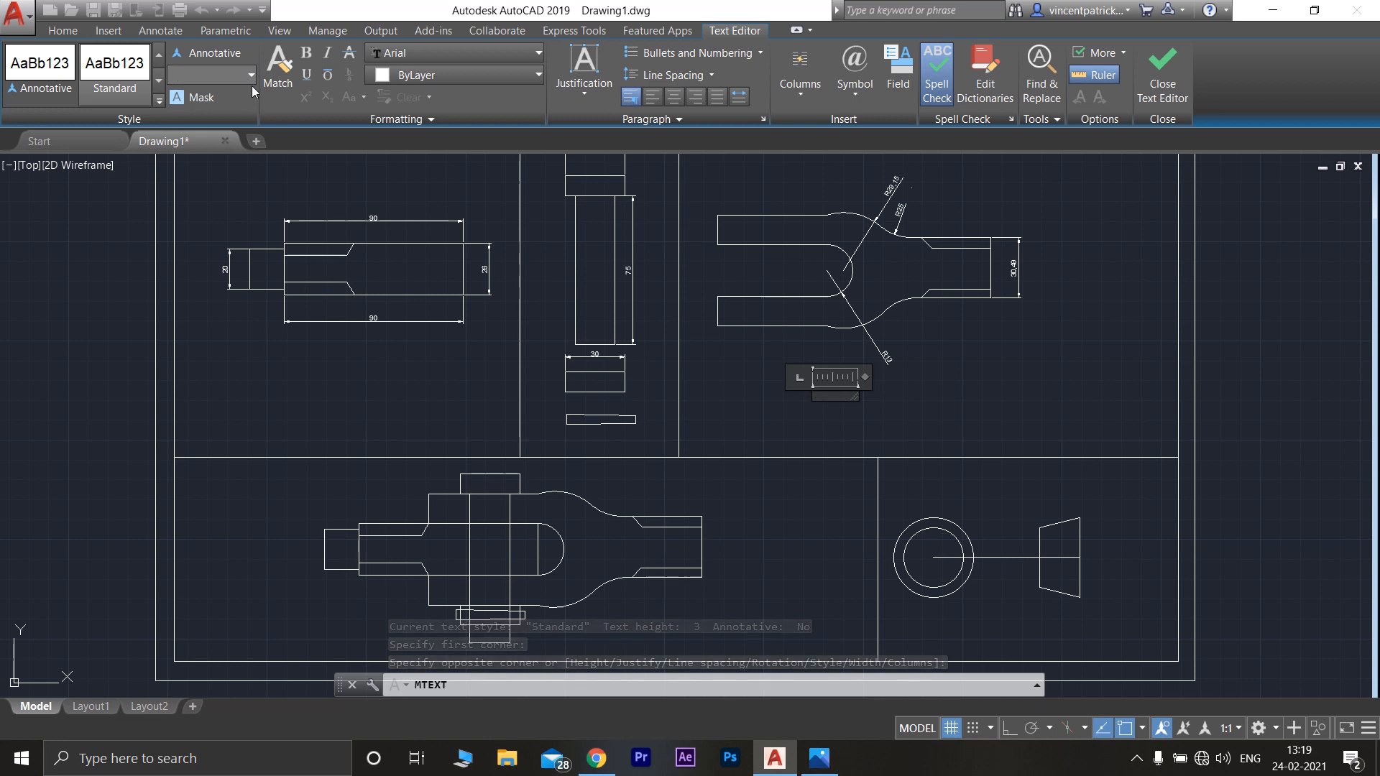
text(5)
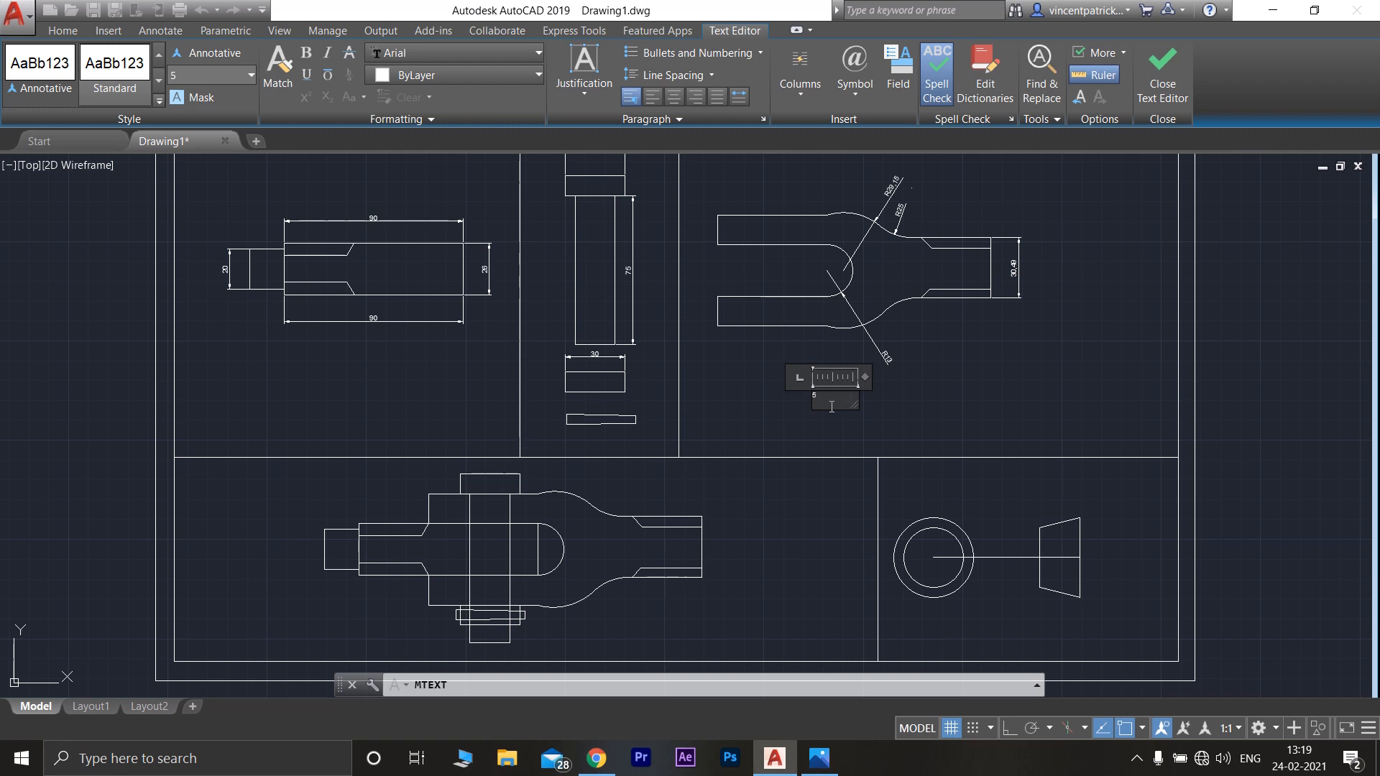
key(BackSpace)
click(250, 74)
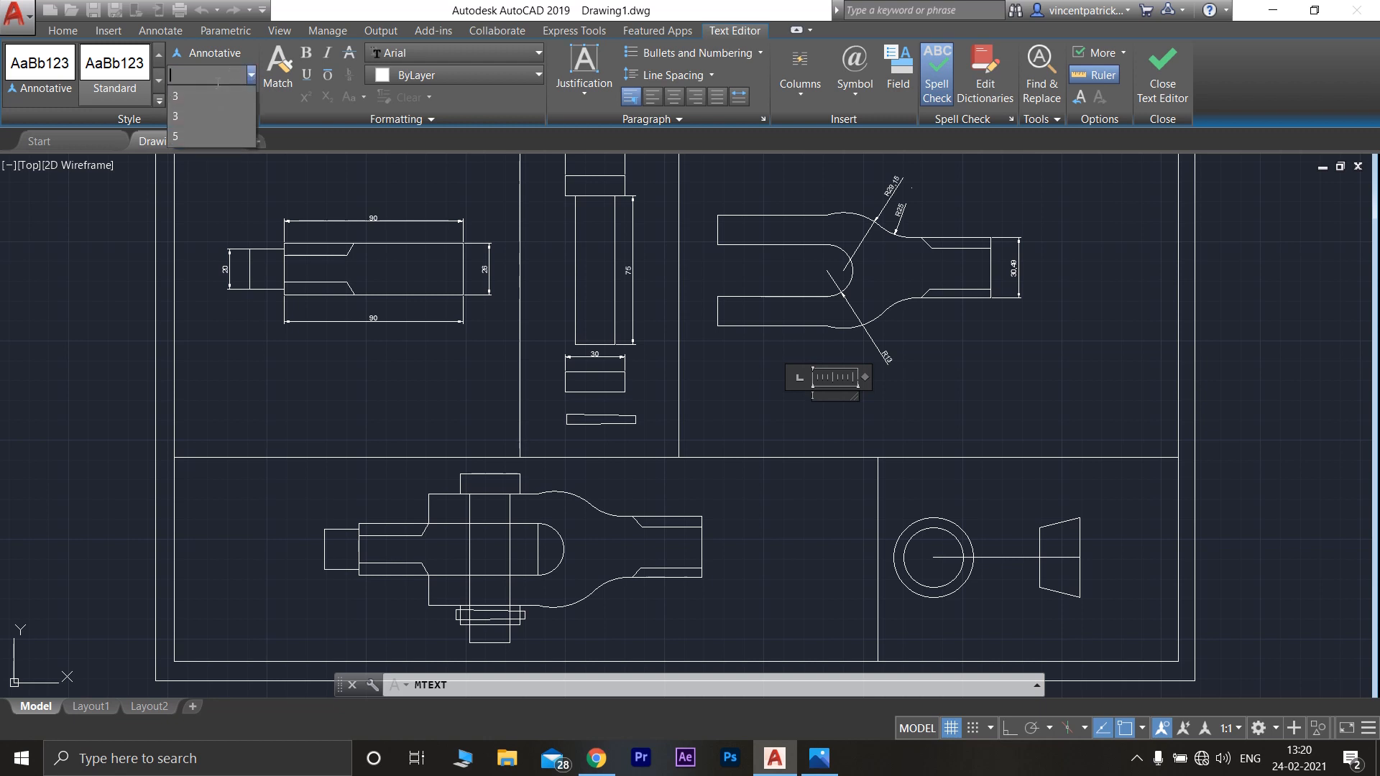
click(204, 136)
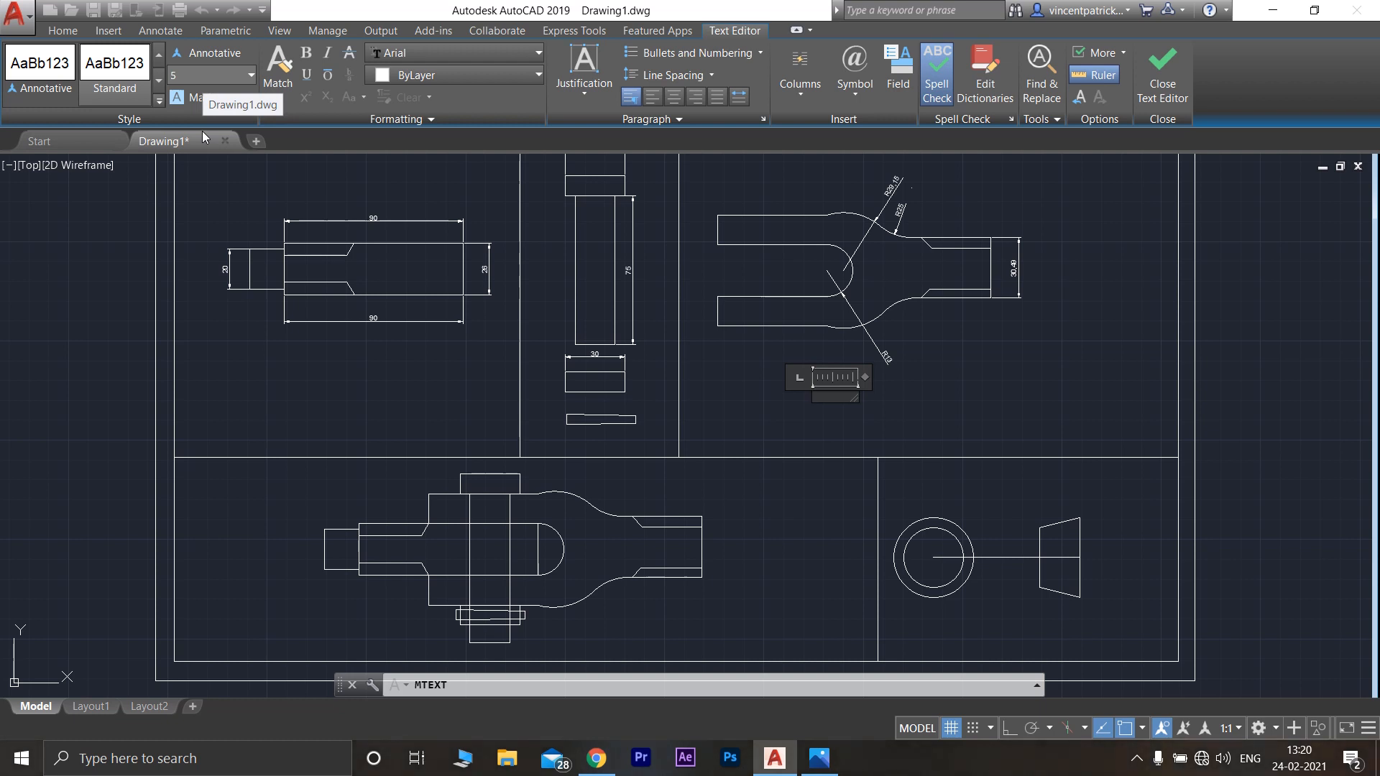
Enter the label FORK END ROD in capitals in the text box and finish the text
text(for)
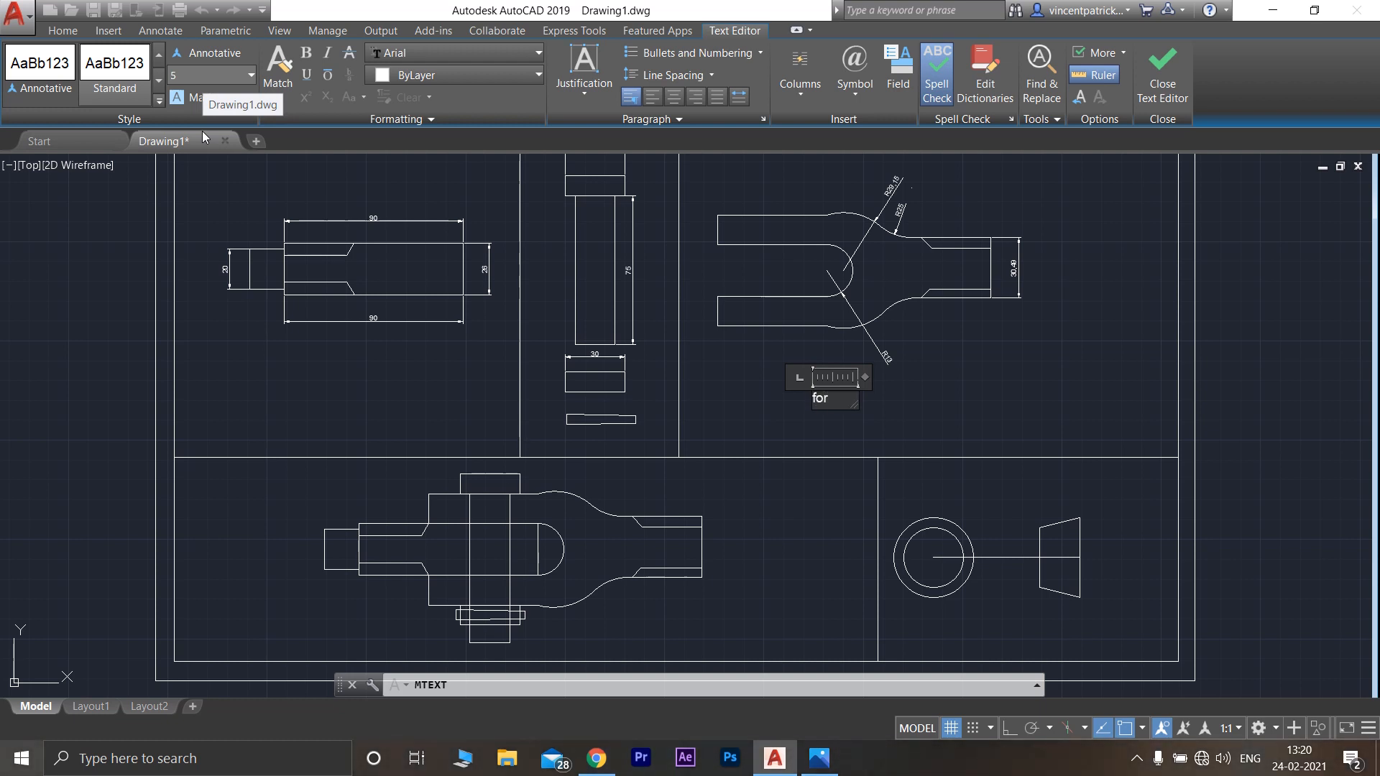
key(BackSpace)
text(FORK)
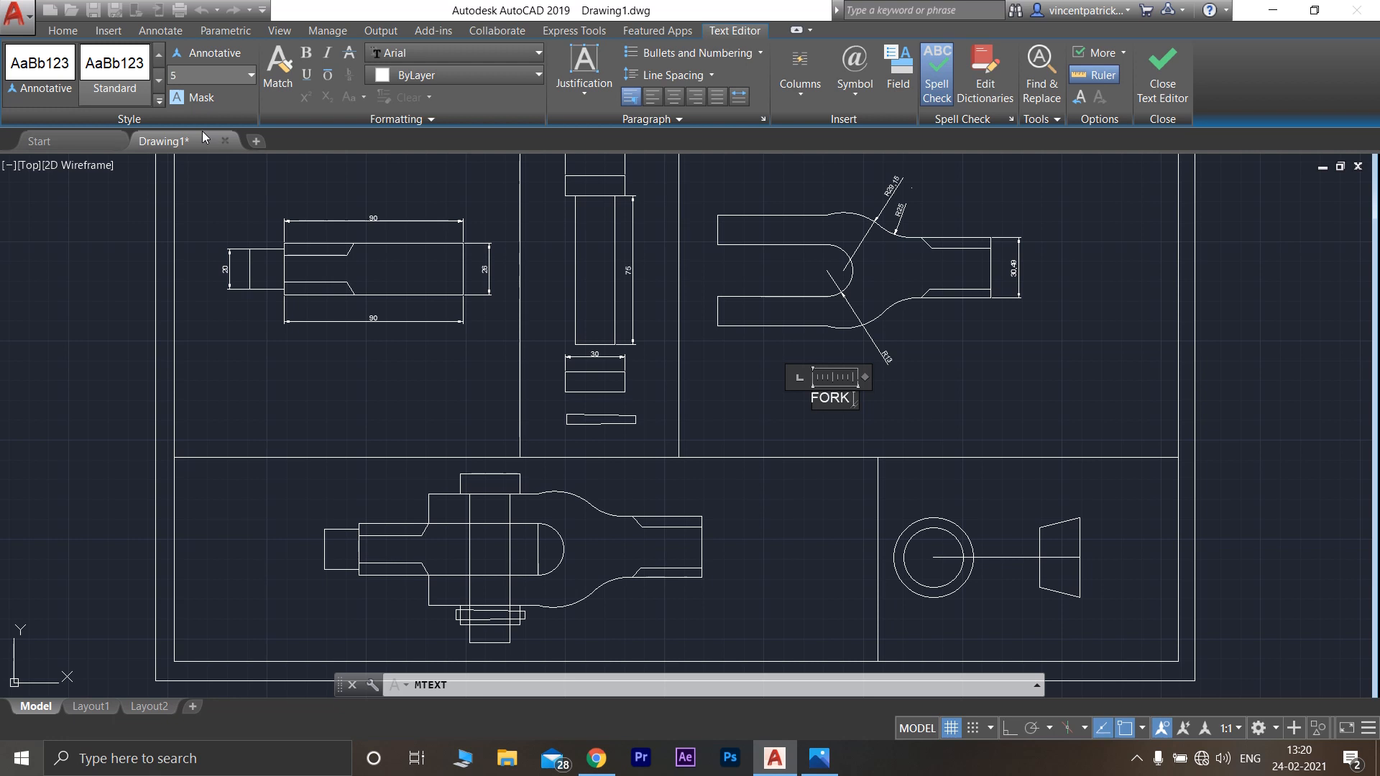
key(Return)
text(END ROD)
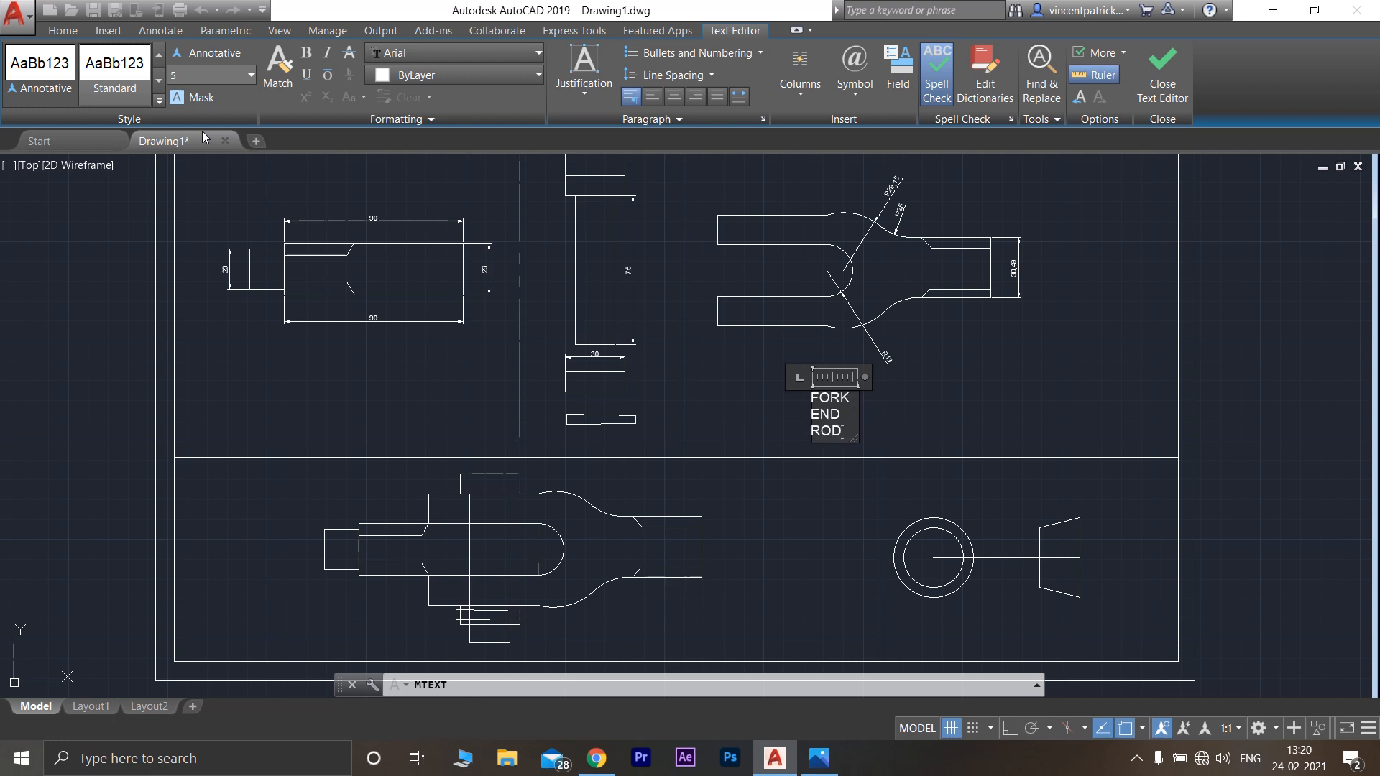
key(Return)
click(901, 416)
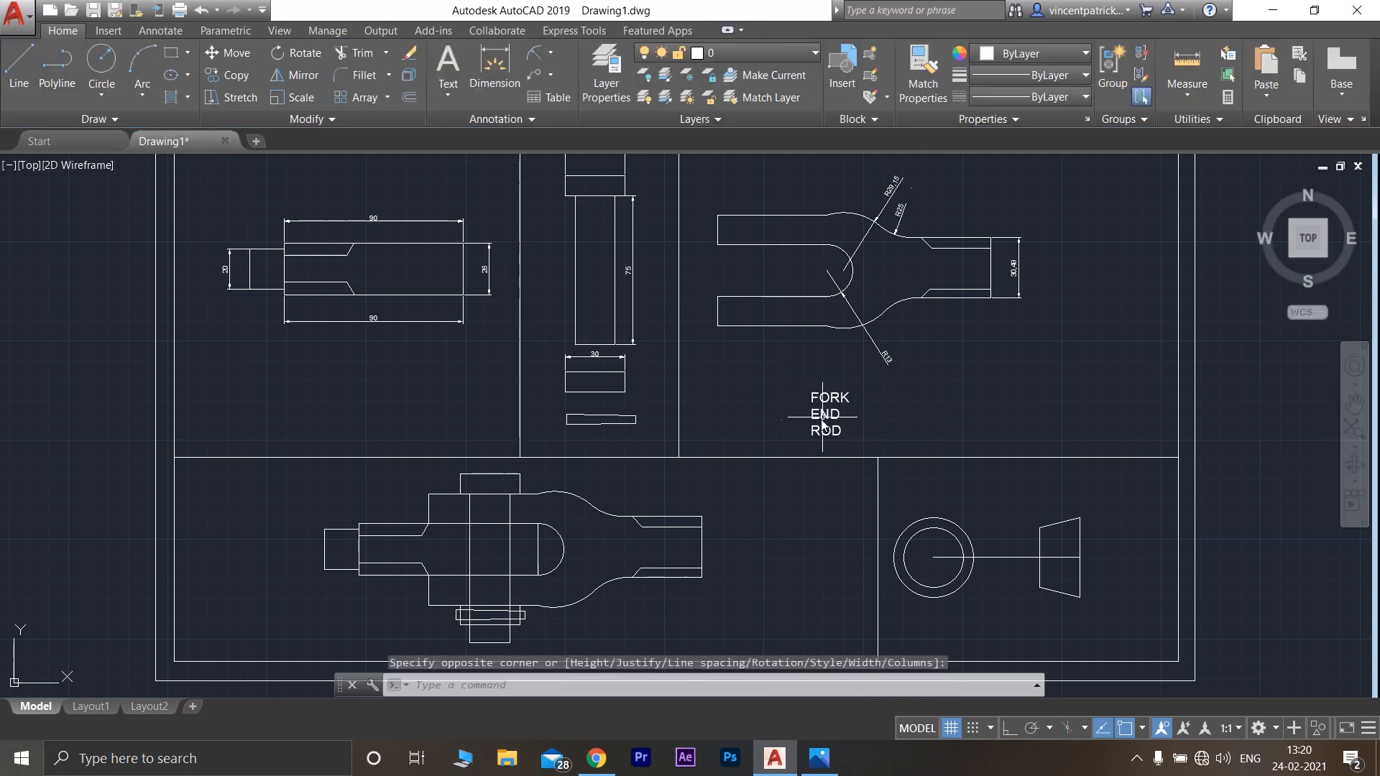
Widen the FORK END ROD text box so the label fits on a single line
click(896, 407)
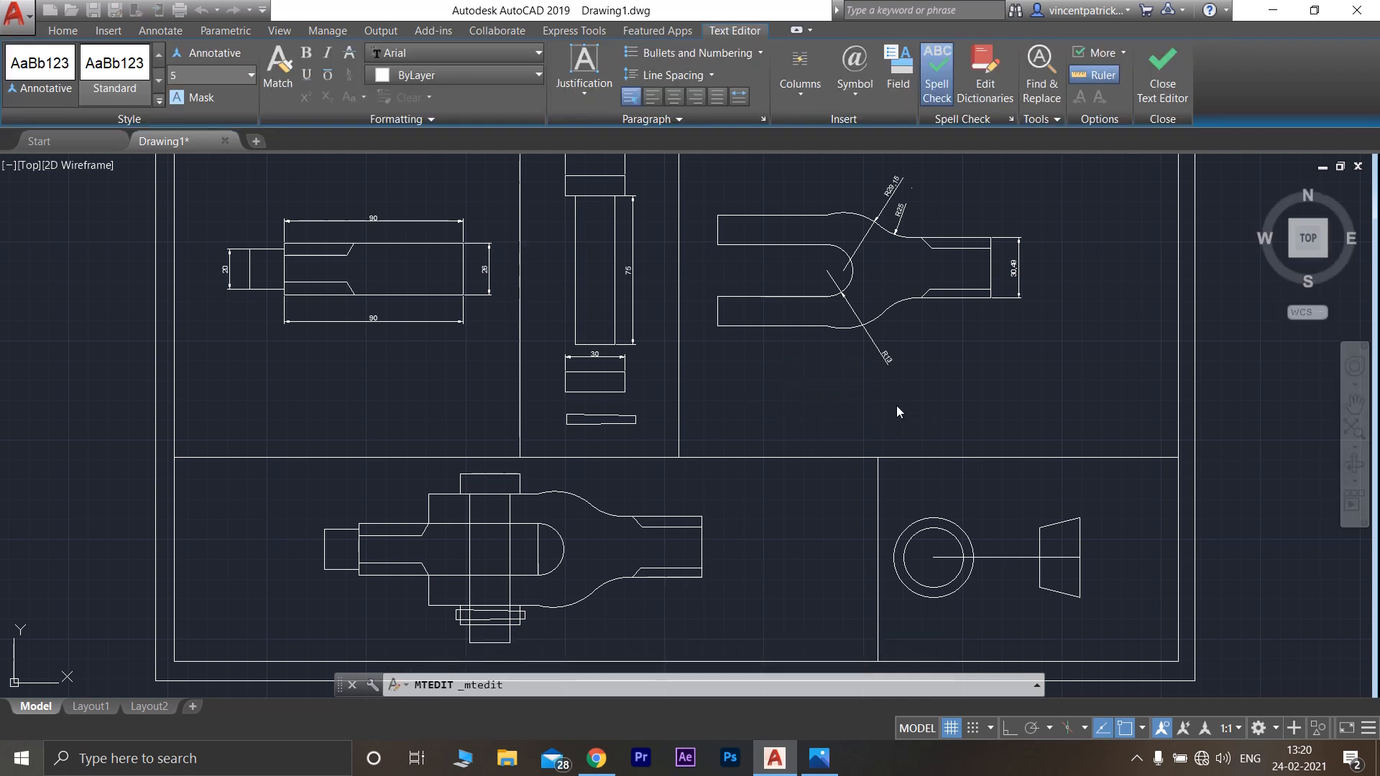
click(848, 394)
click(859, 392)
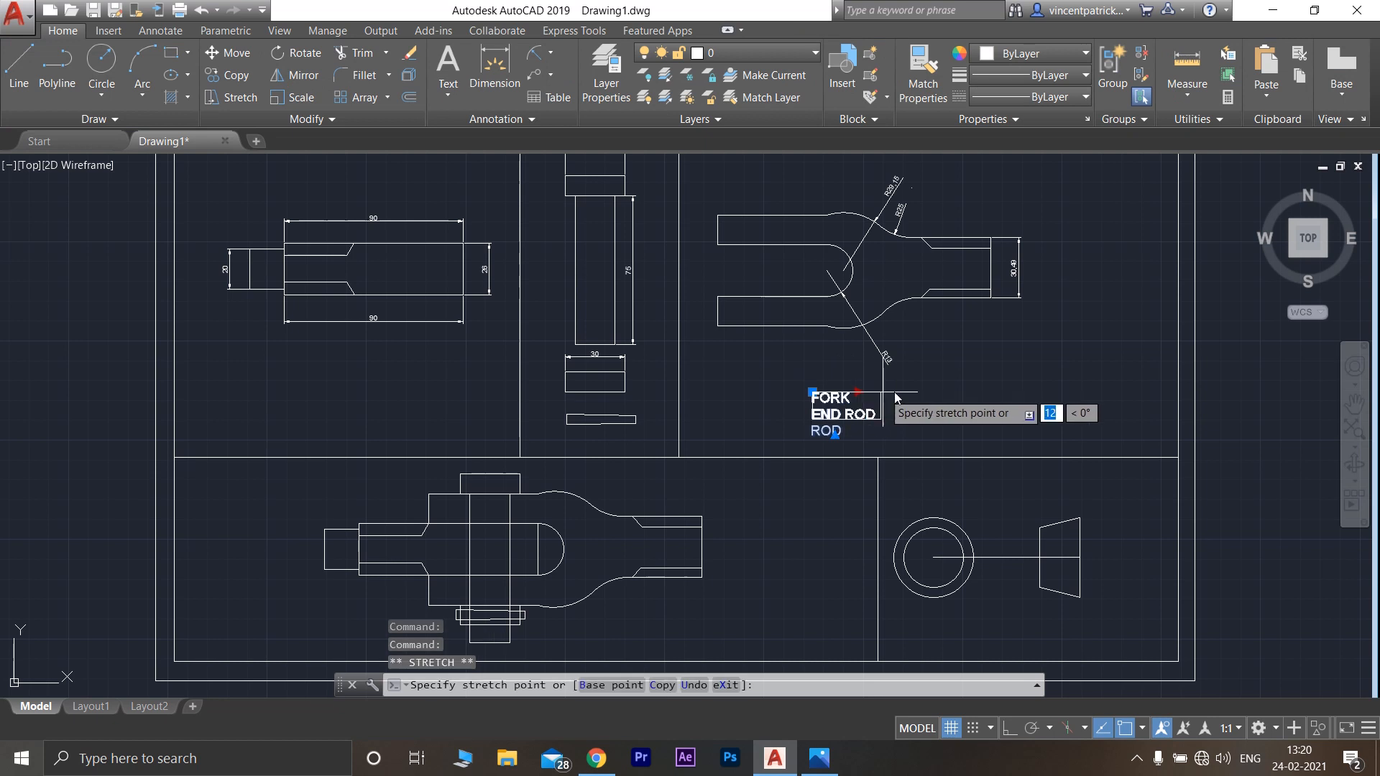
click(990, 396)
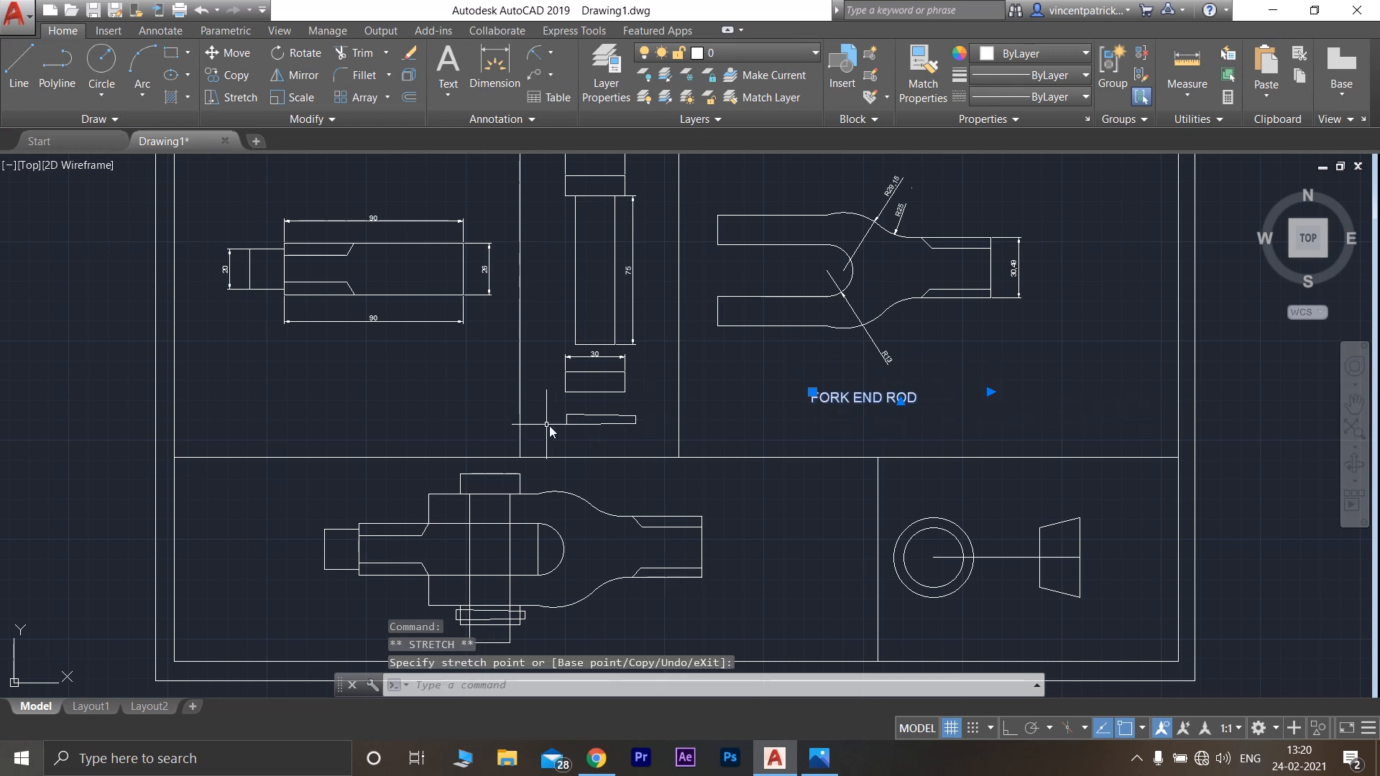
click(310, 357)
Add the label EYE END ROD with text height 5 below the eye end part, checking the name in knuckle joint.jpg in Photos
click(448, 64)
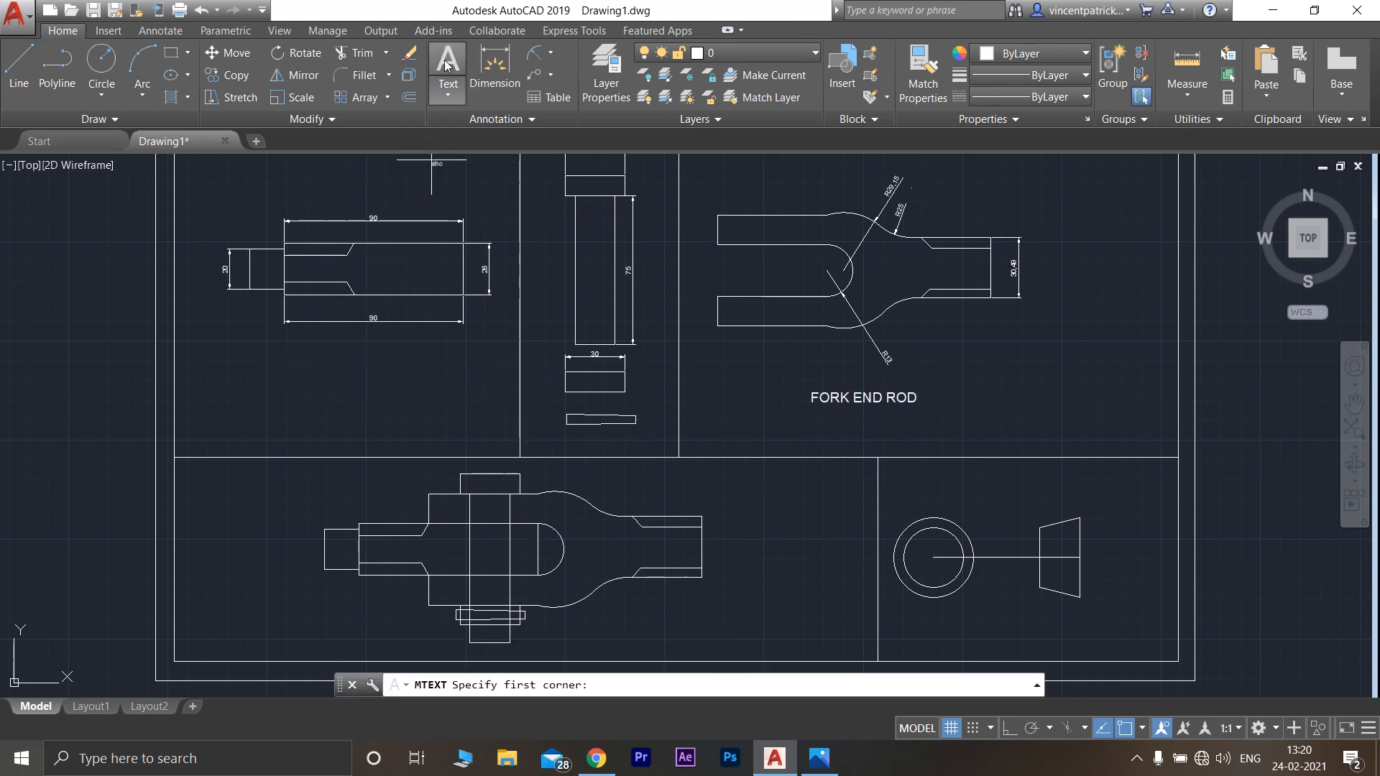
click(309, 406)
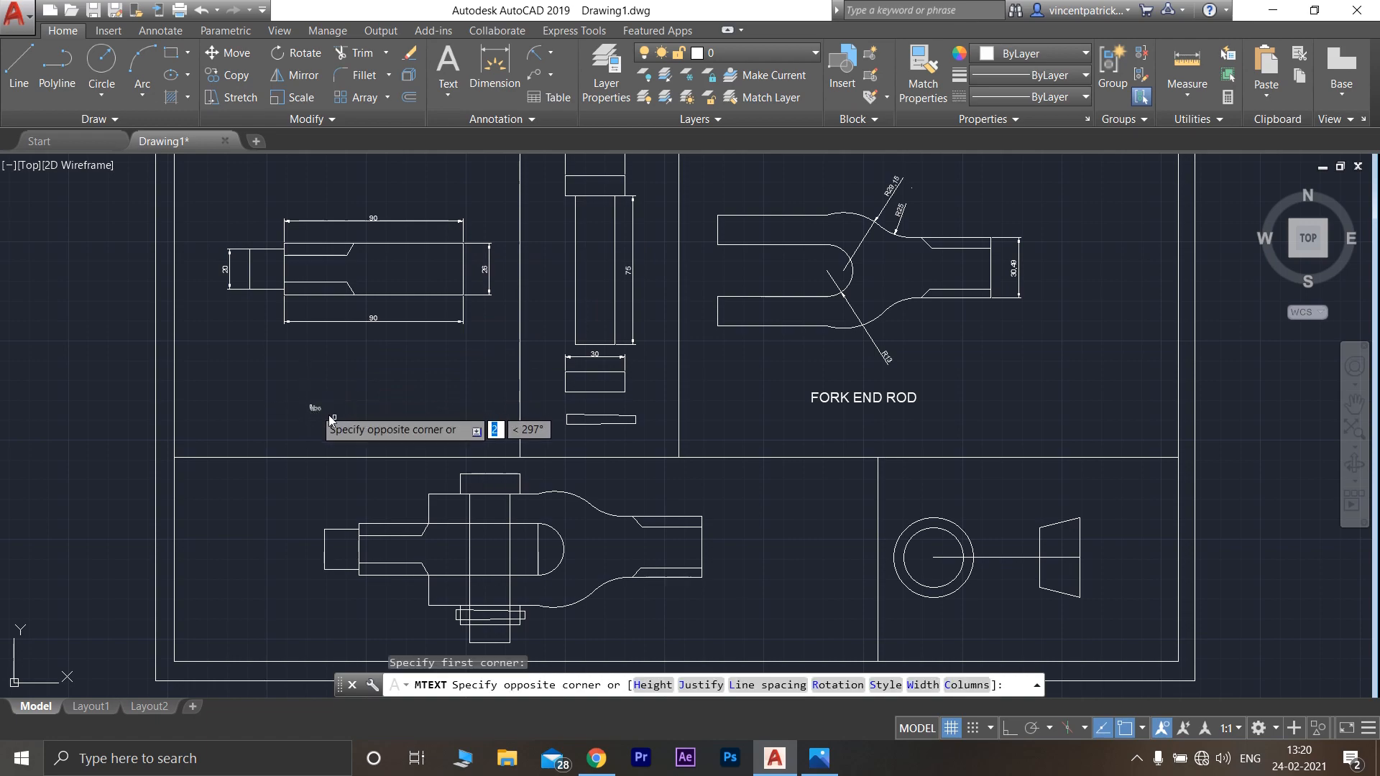
click(347, 419)
click(820, 757)
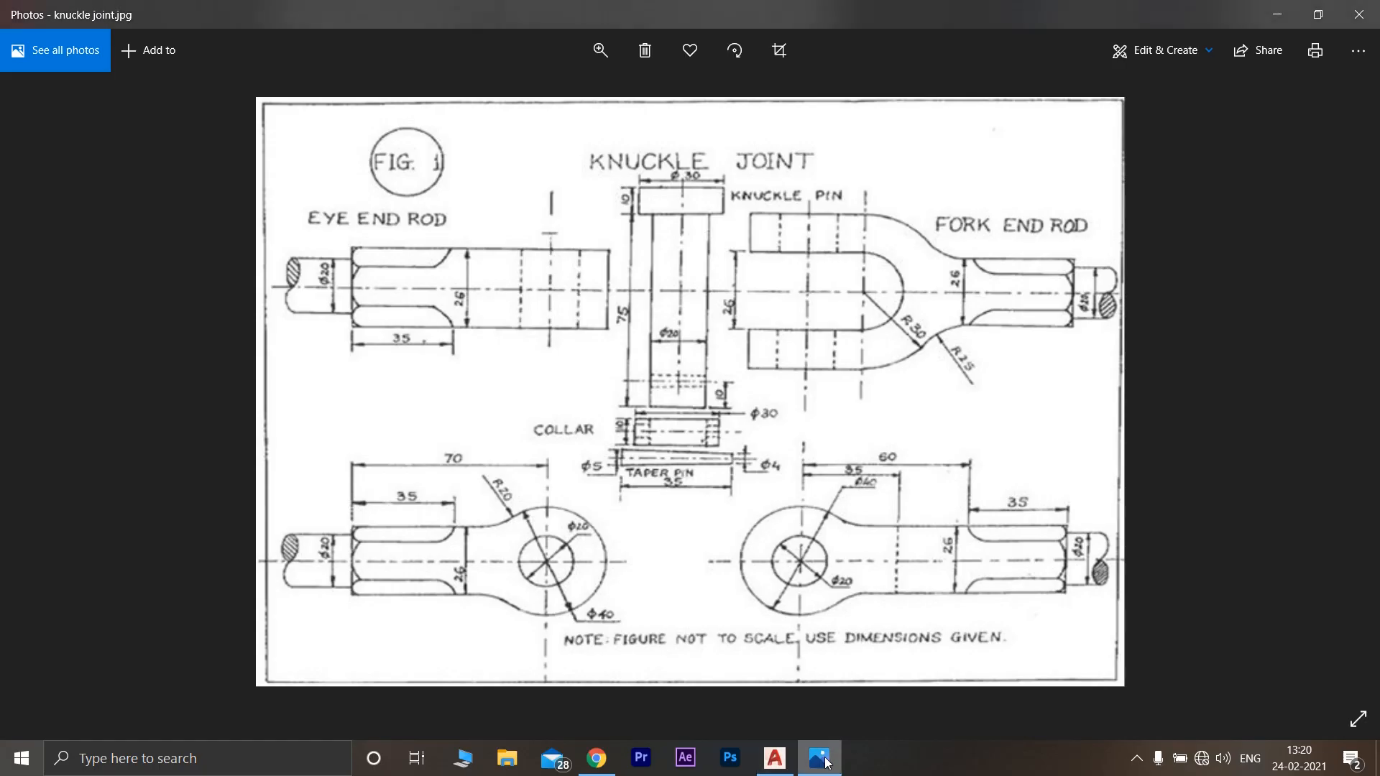
click(774, 758)
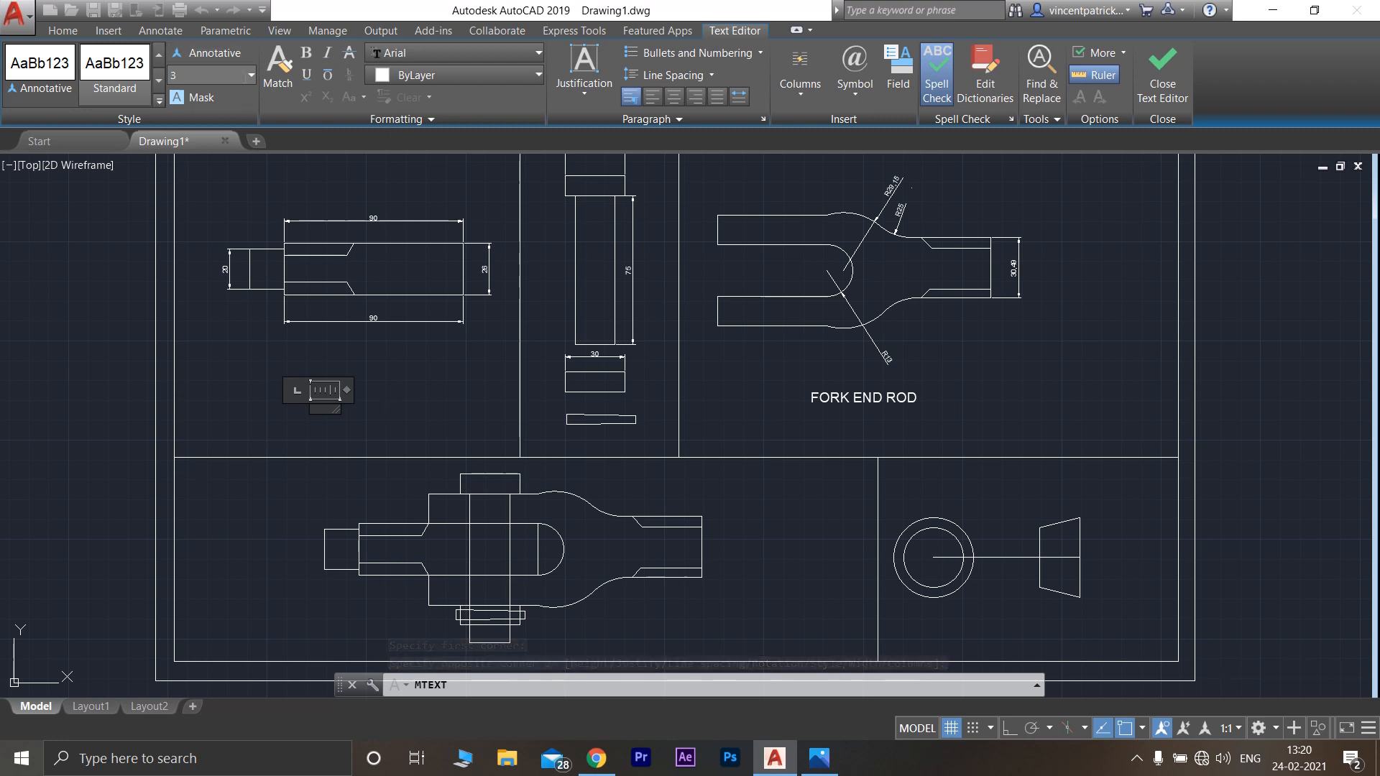
click(251, 75)
click(207, 97)
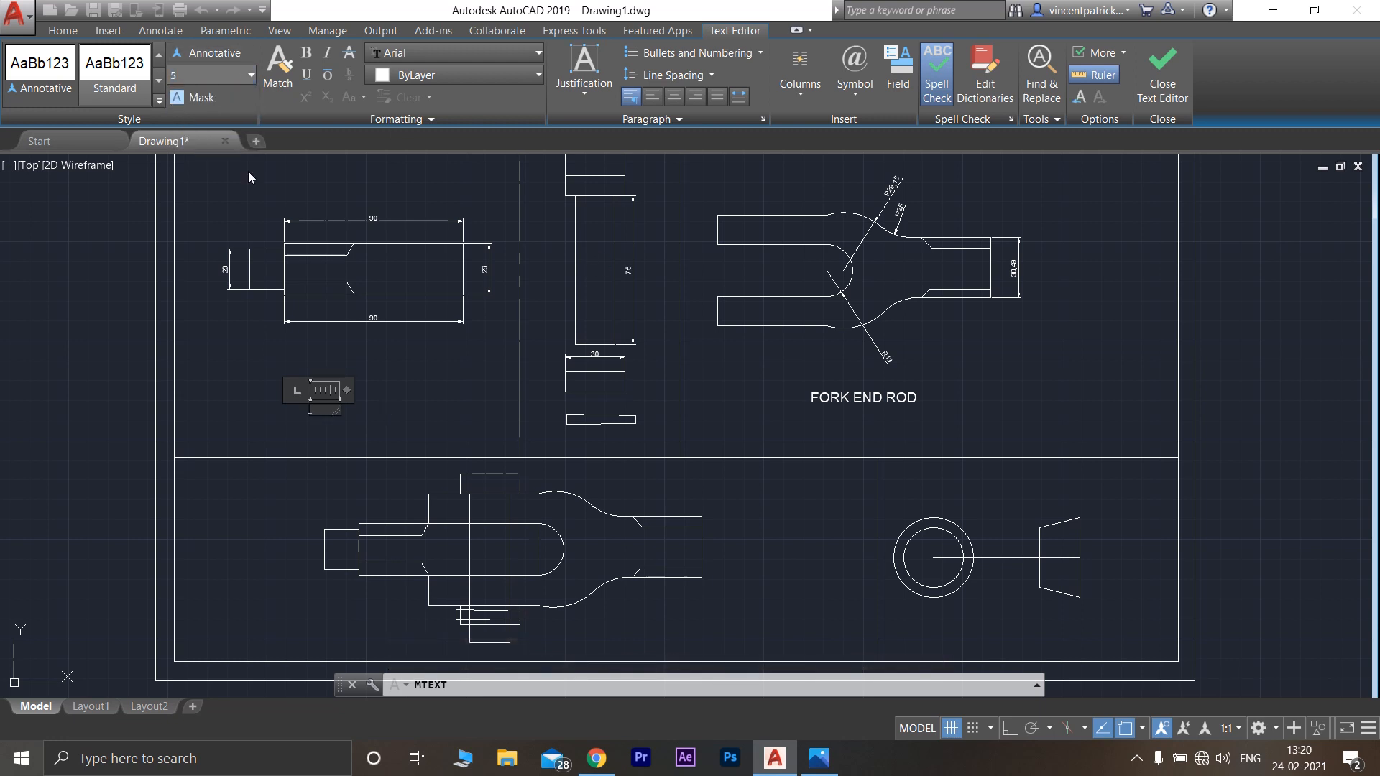
text(EYE END ROD)
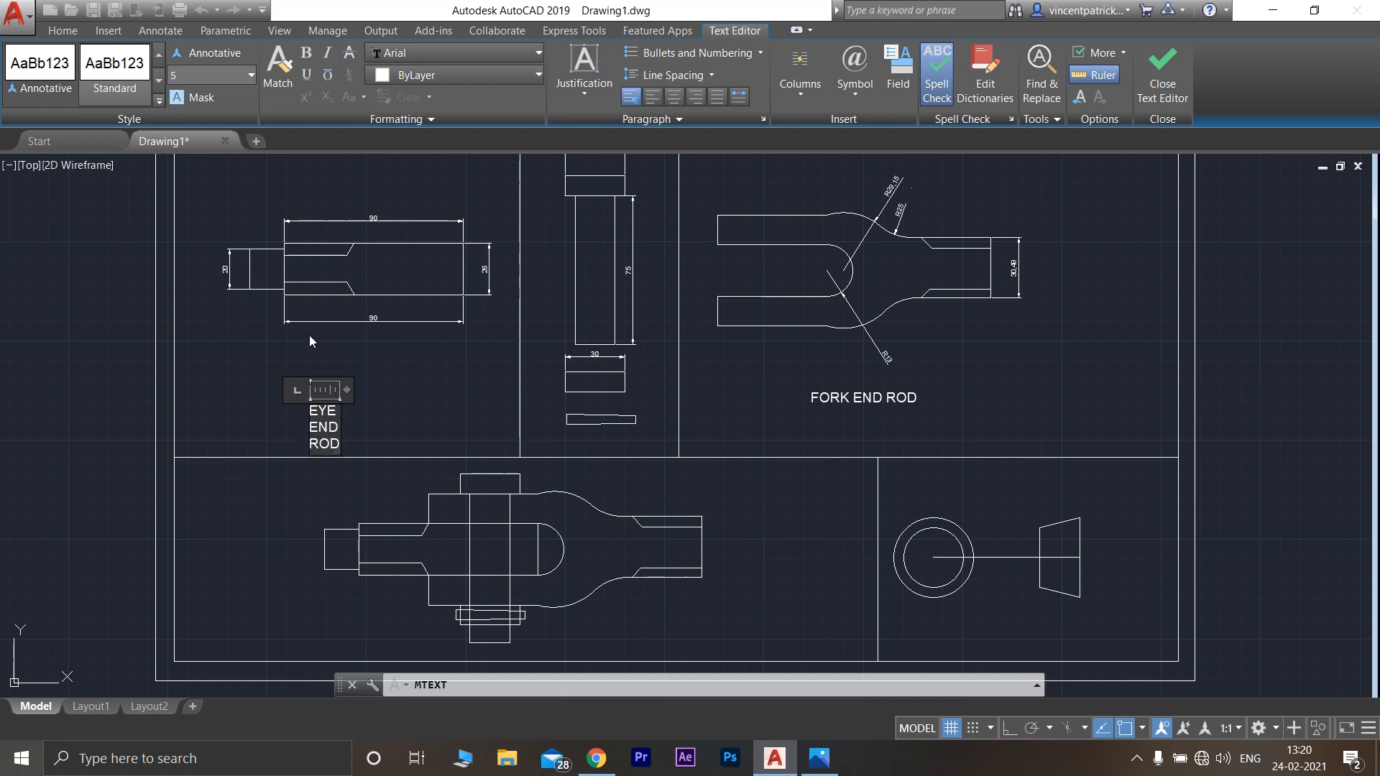
click(407, 437)
Widen the EYE END ROD text box so the label fits on a single line, and clear the selection
click(322, 415)
click(341, 405)
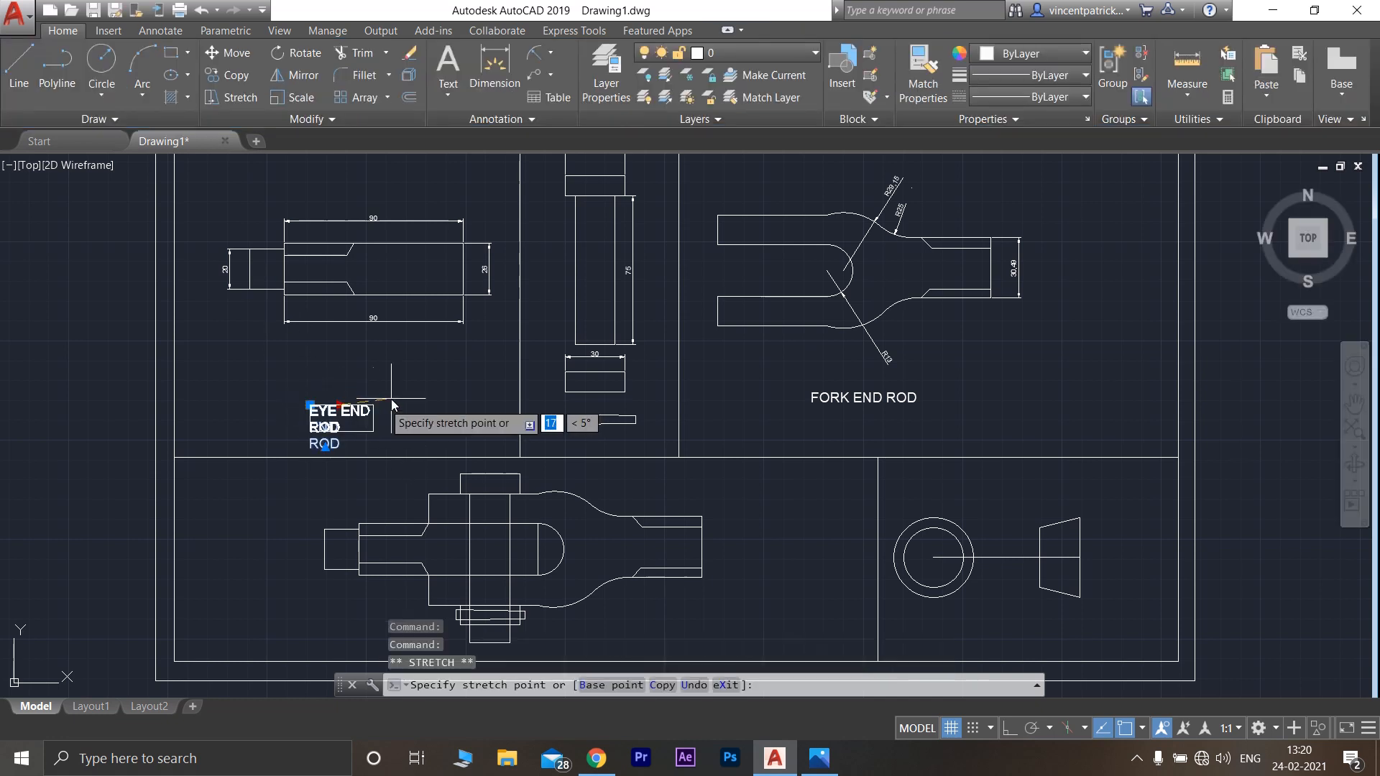
click(422, 405)
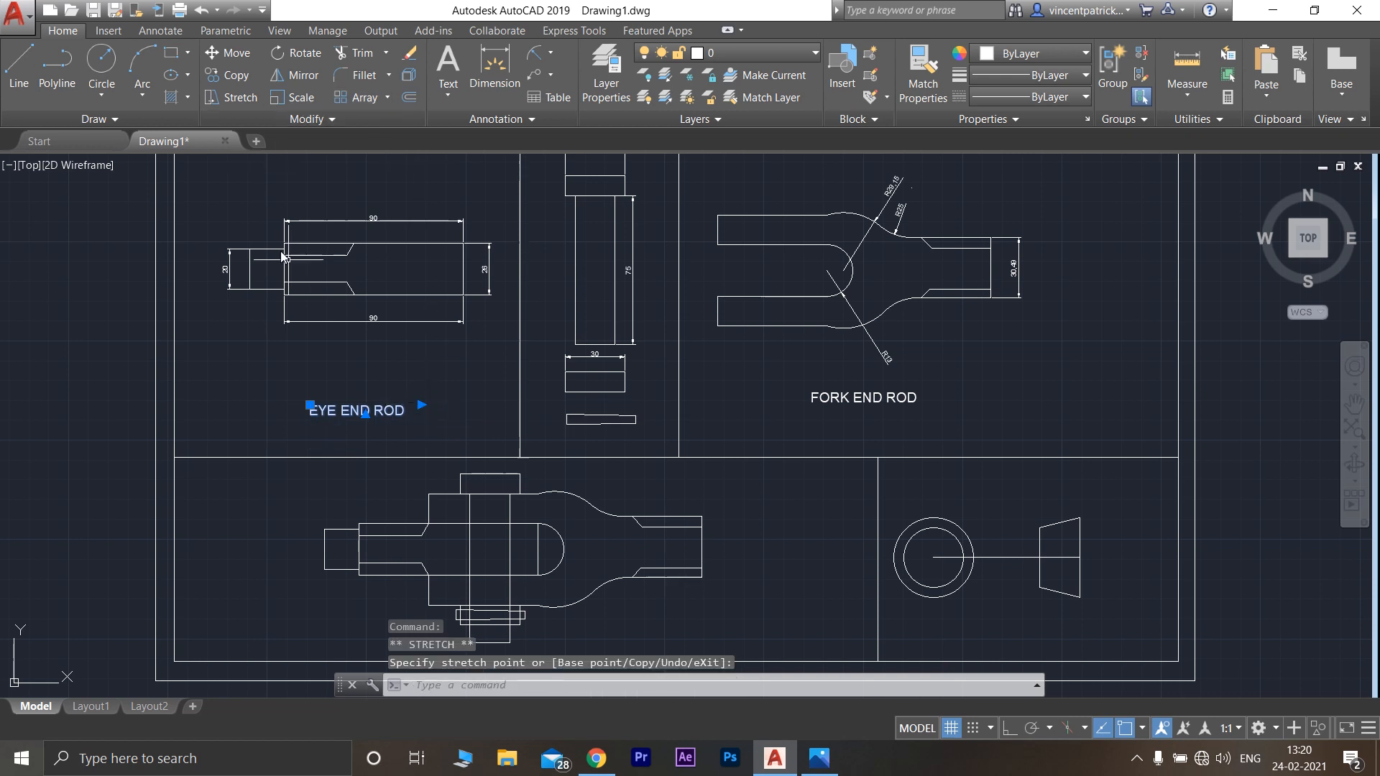
click(45, 291)
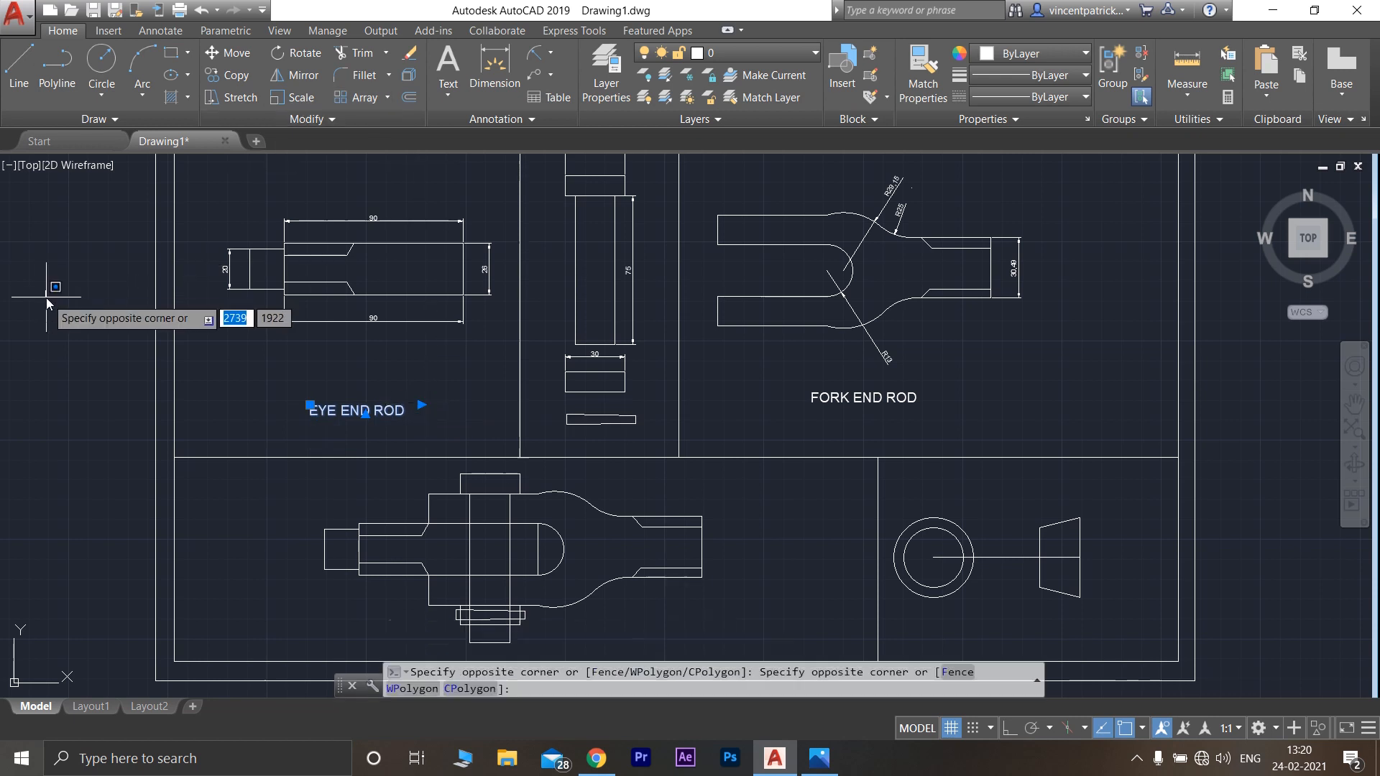
key(Escape)
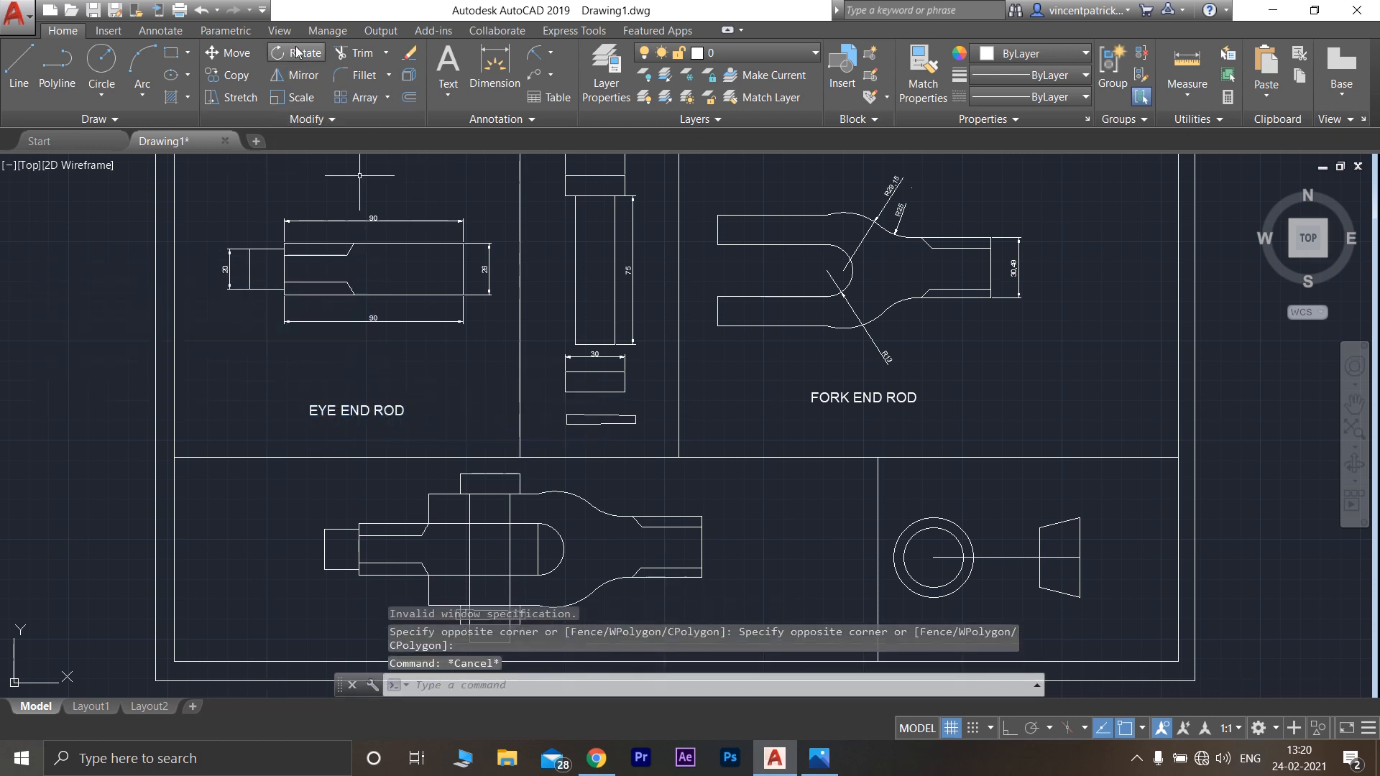
Add the multiline text label KNUCKLE PIN with text height 5 above the pin in the middle compartment
click(448, 69)
middle_drag(648, 283, 633, 407)
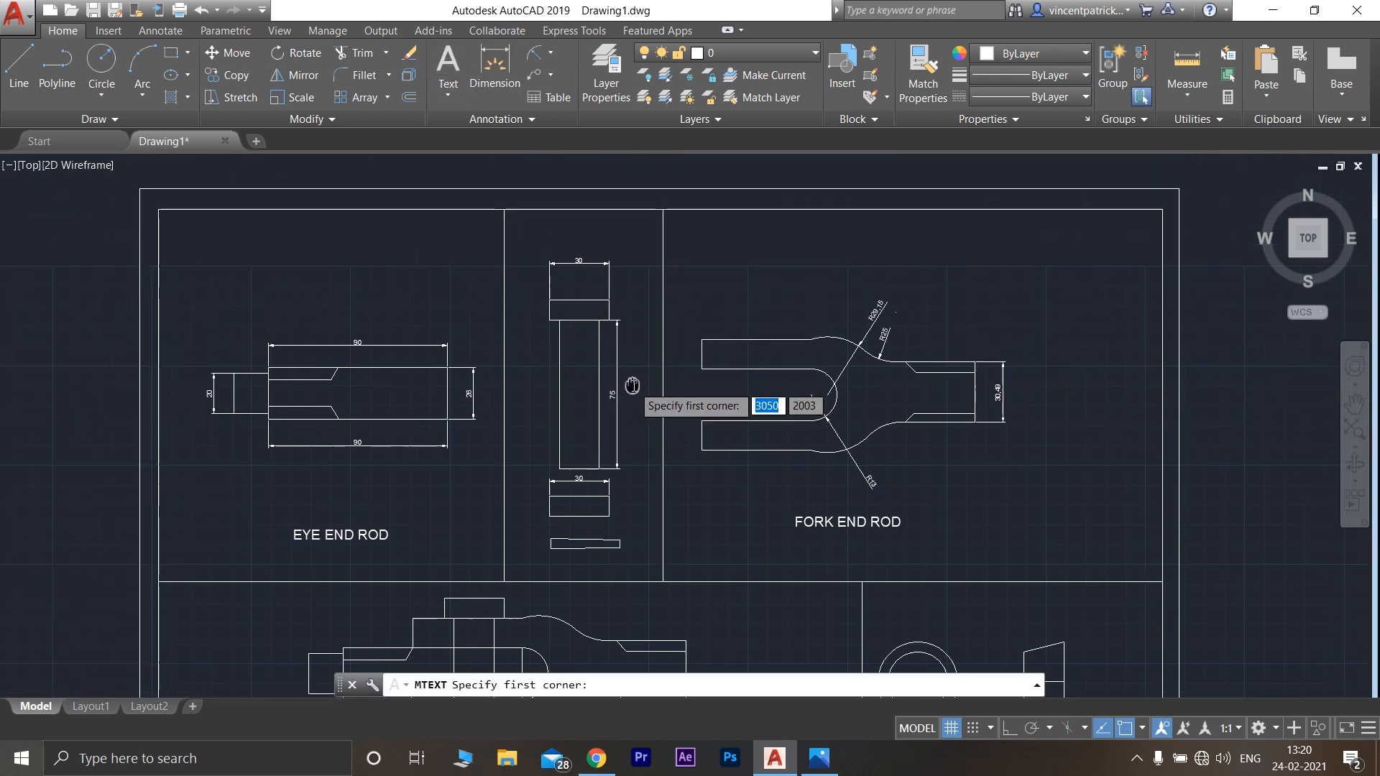
click(547, 240)
click(575, 248)
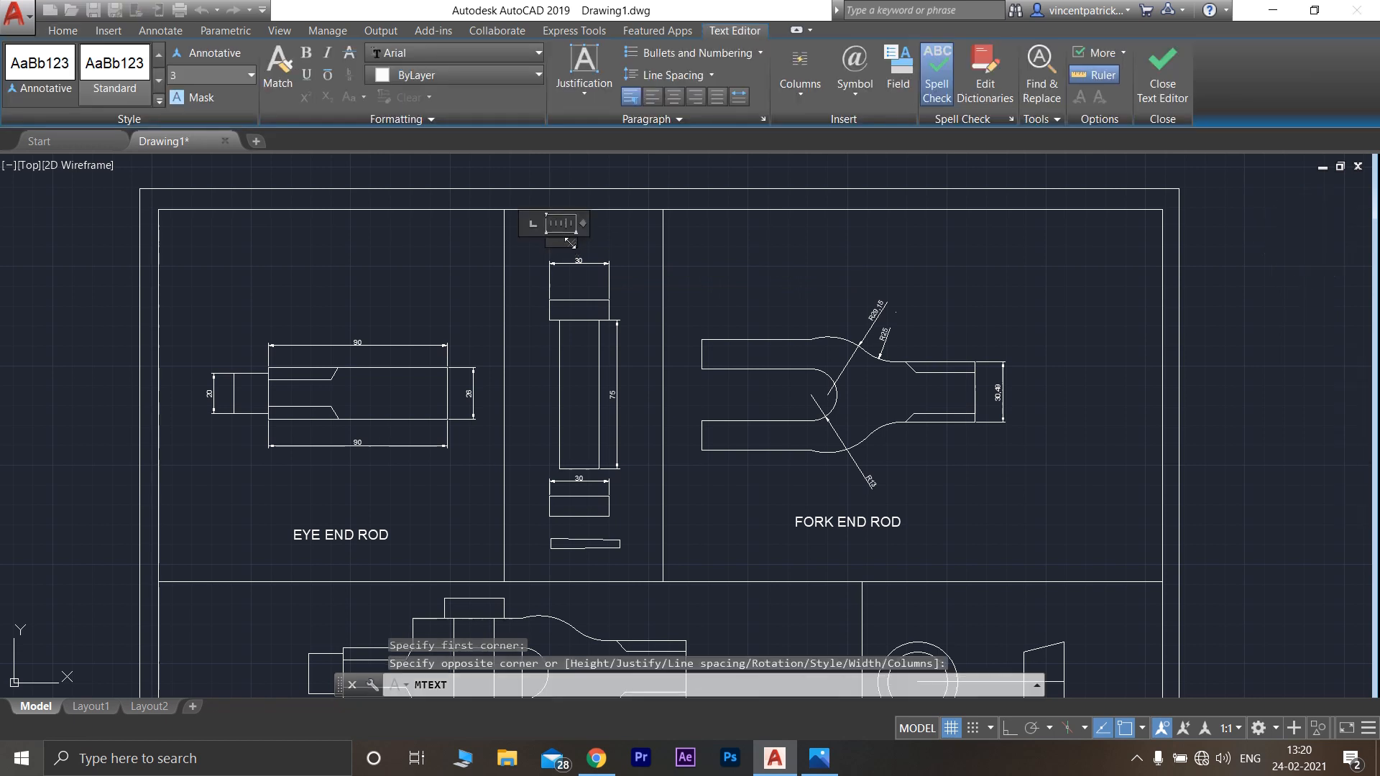
click(249, 80)
click(216, 94)
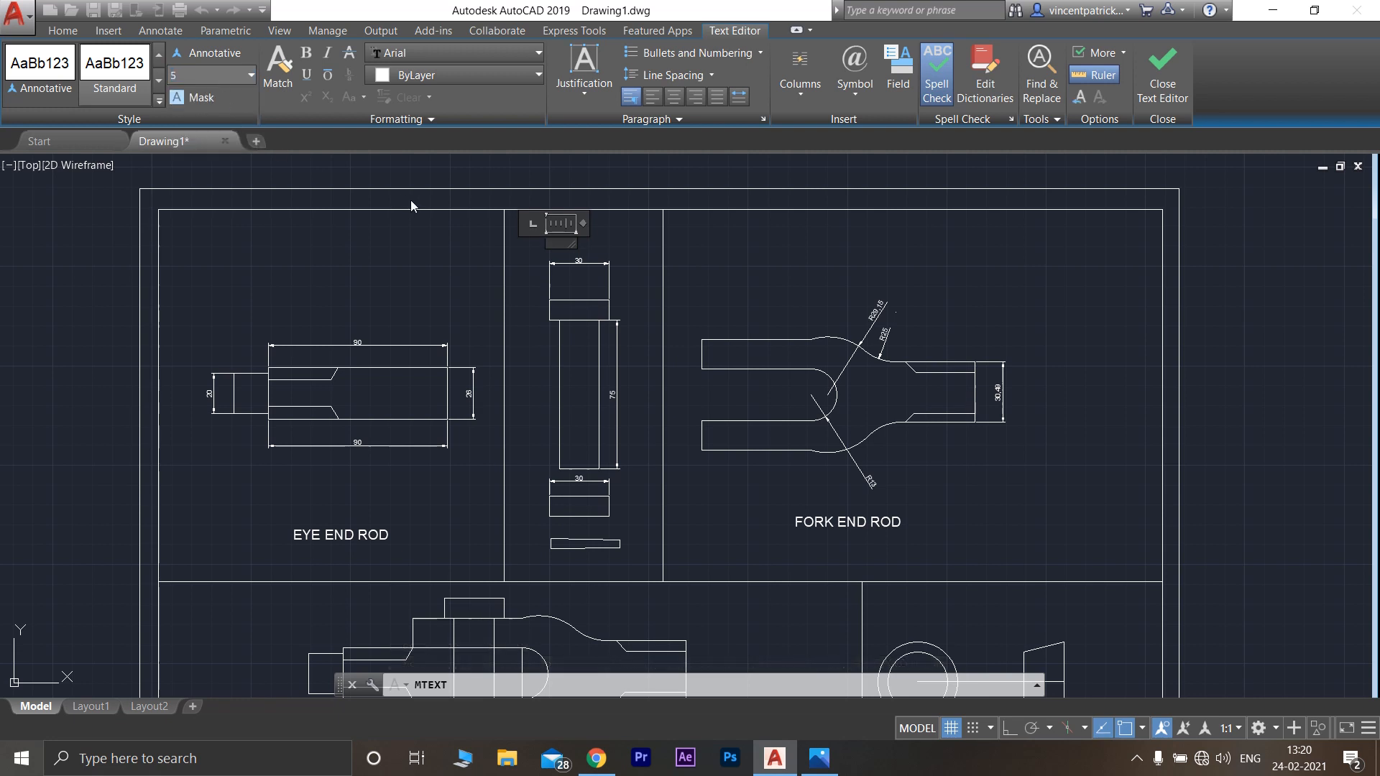
text(KNUCKLE)
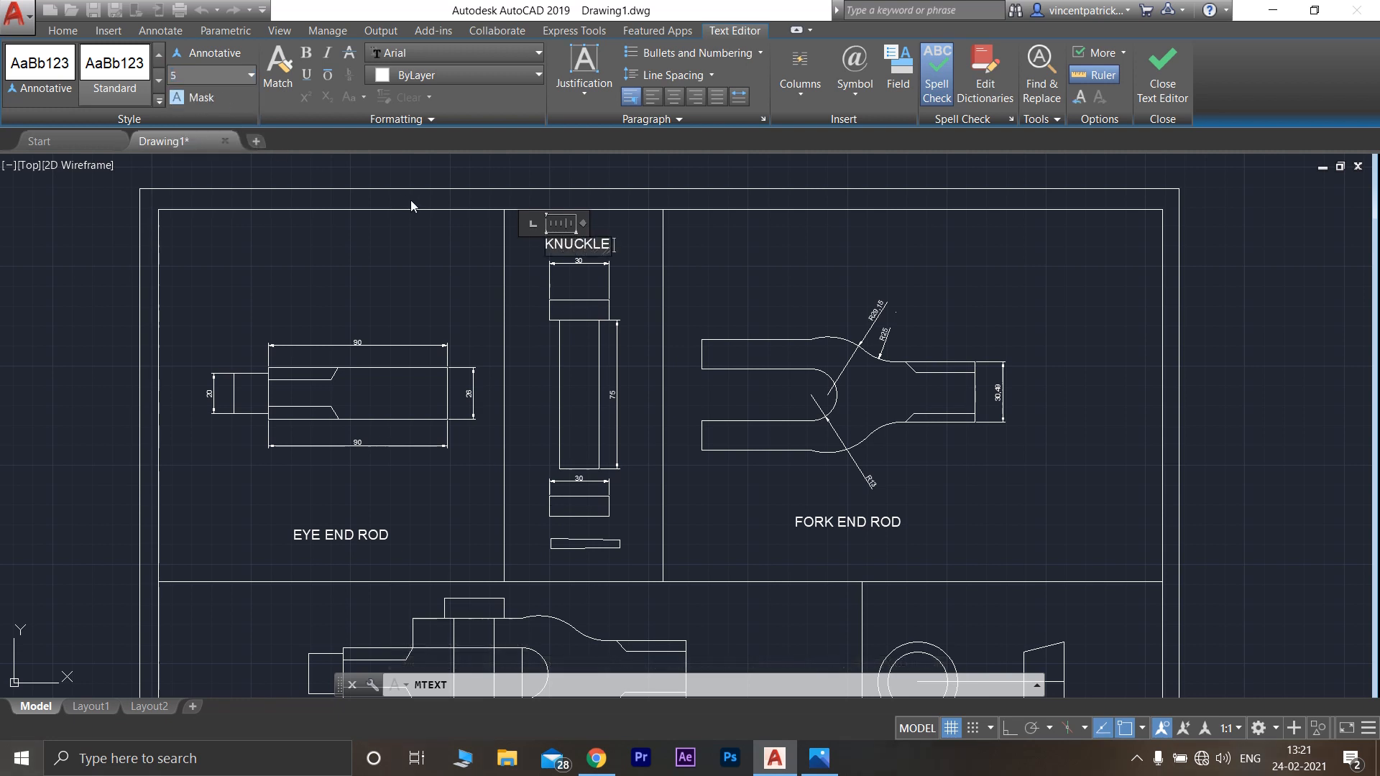
key(Return)
text(PIN)
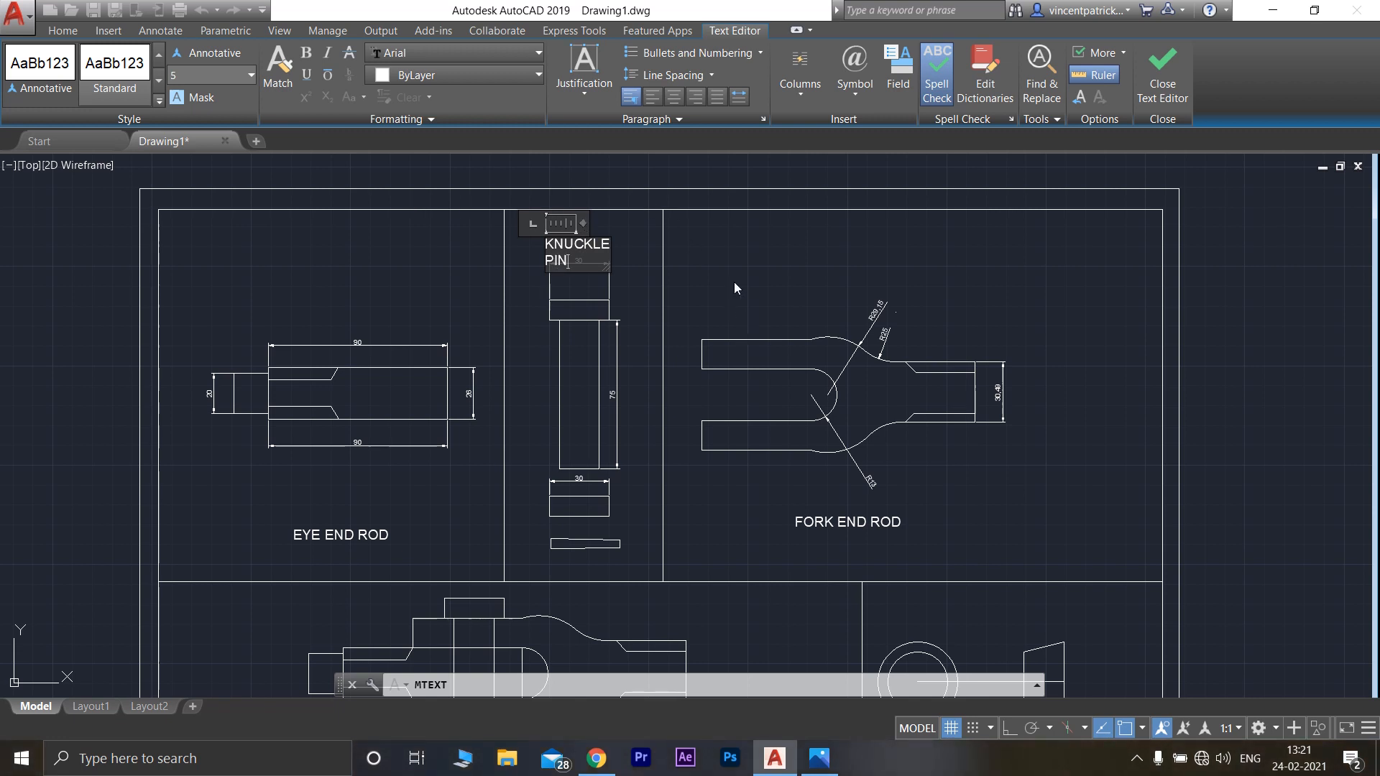
click(737, 277)
Widen the KNUCKLE PIN text box so the label fits on a single line
click(569, 245)
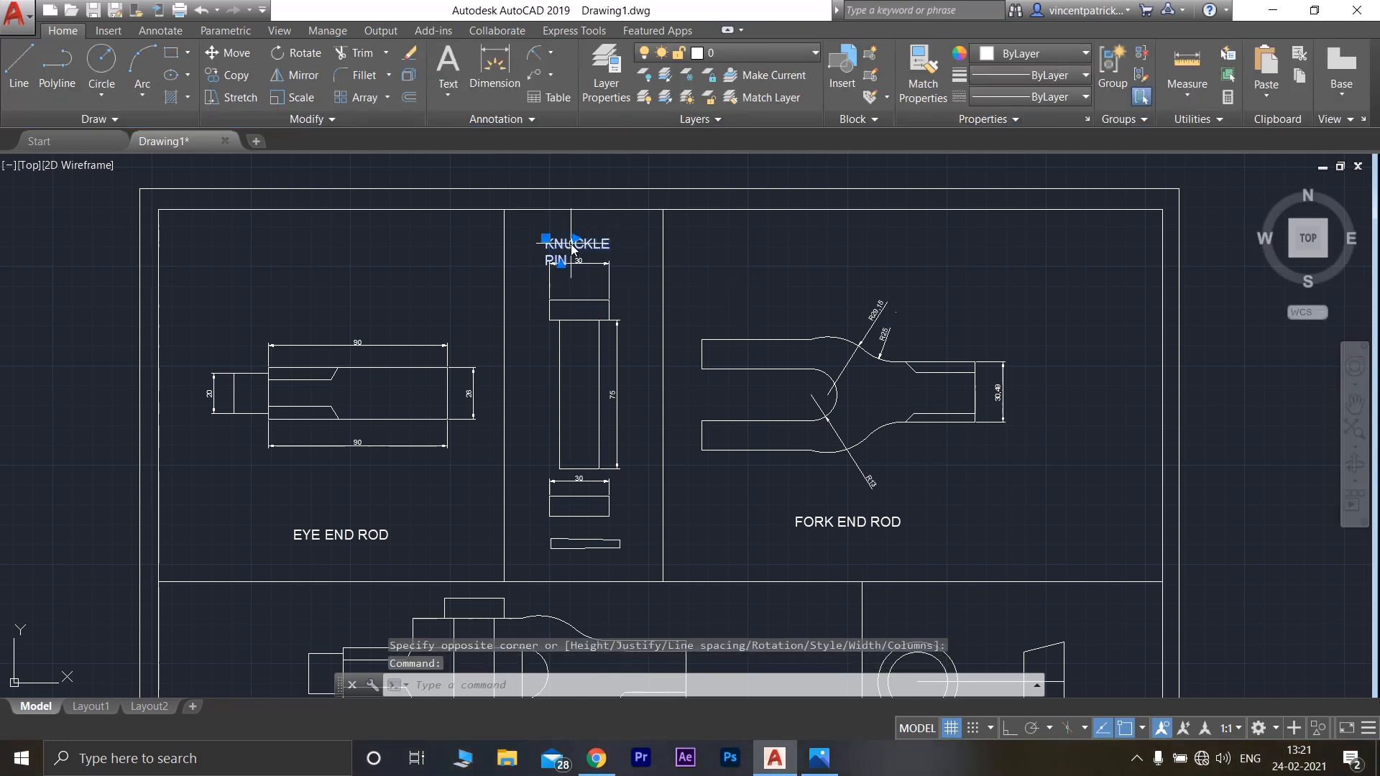
click(575, 240)
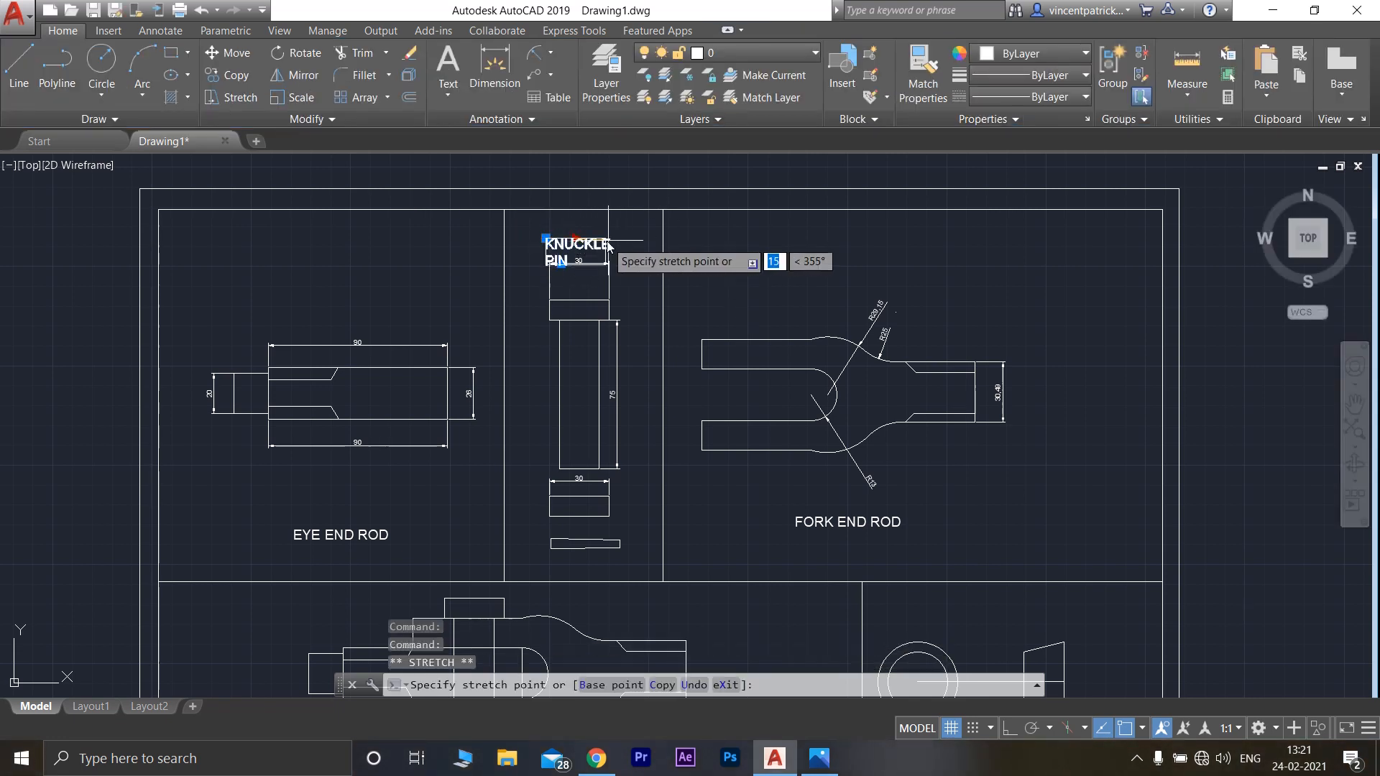
click(655, 247)
Create a multiline text box below the assembled joint and set its text height to 5
scroll(749, 368, down, 2)
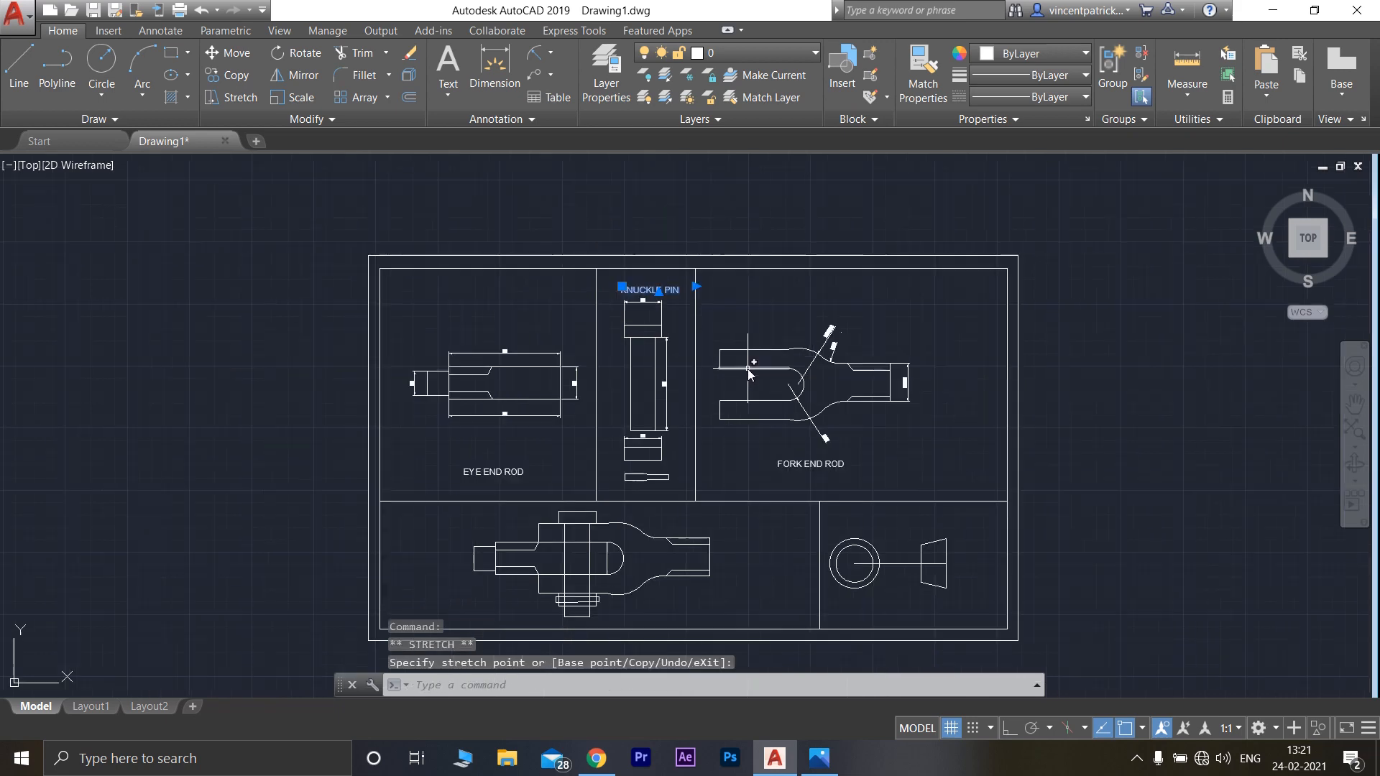
click(457, 60)
scroll(716, 581, down, 4)
scroll(706, 585, up, 4)
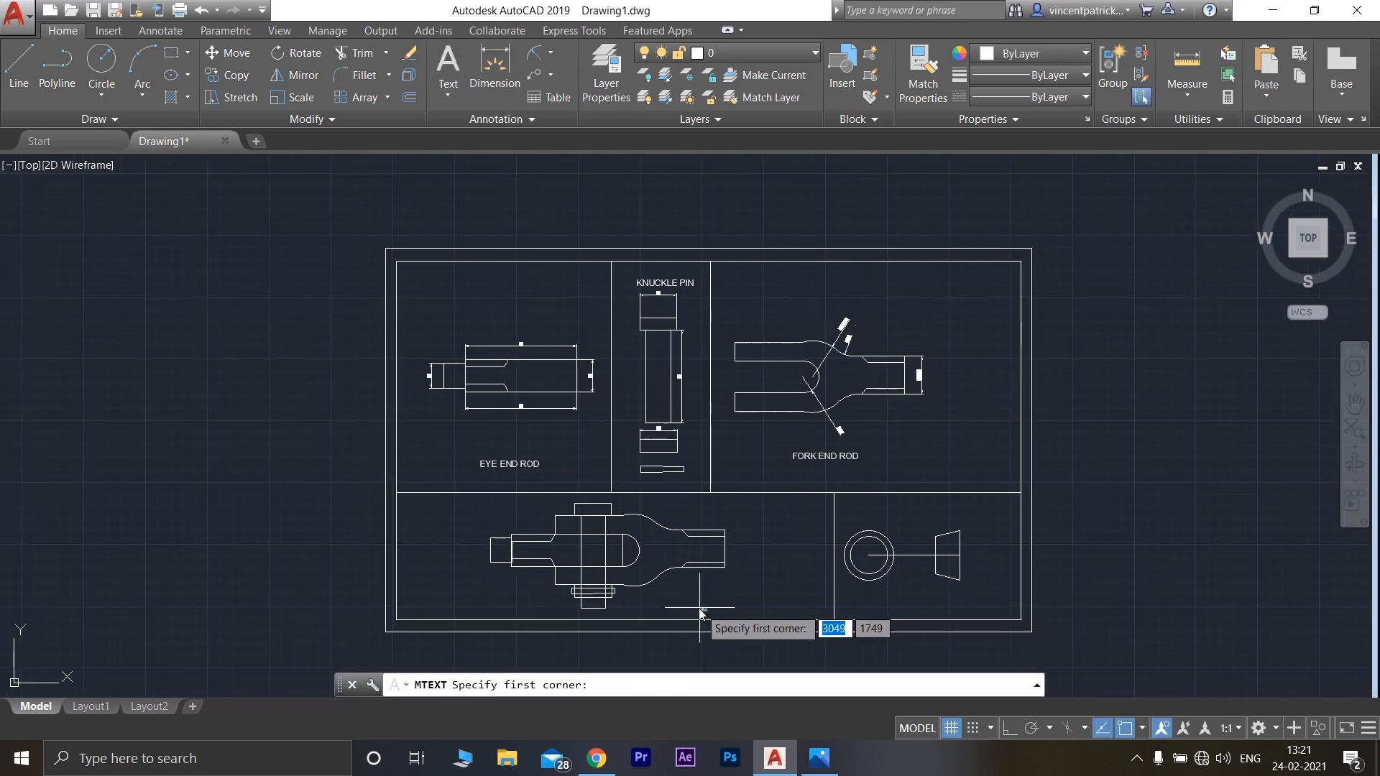
scroll(701, 611, up, 4)
click(608, 541)
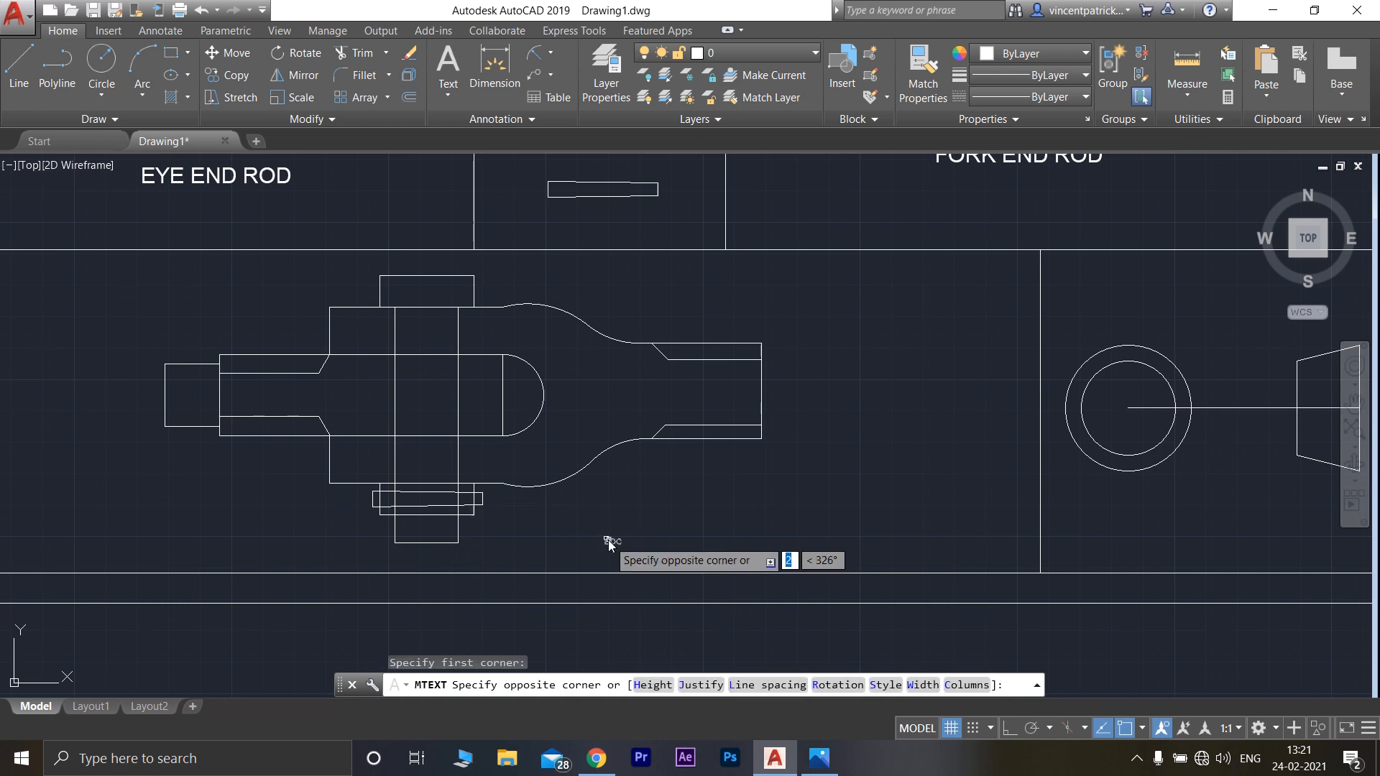
click(603, 538)
click(251, 75)
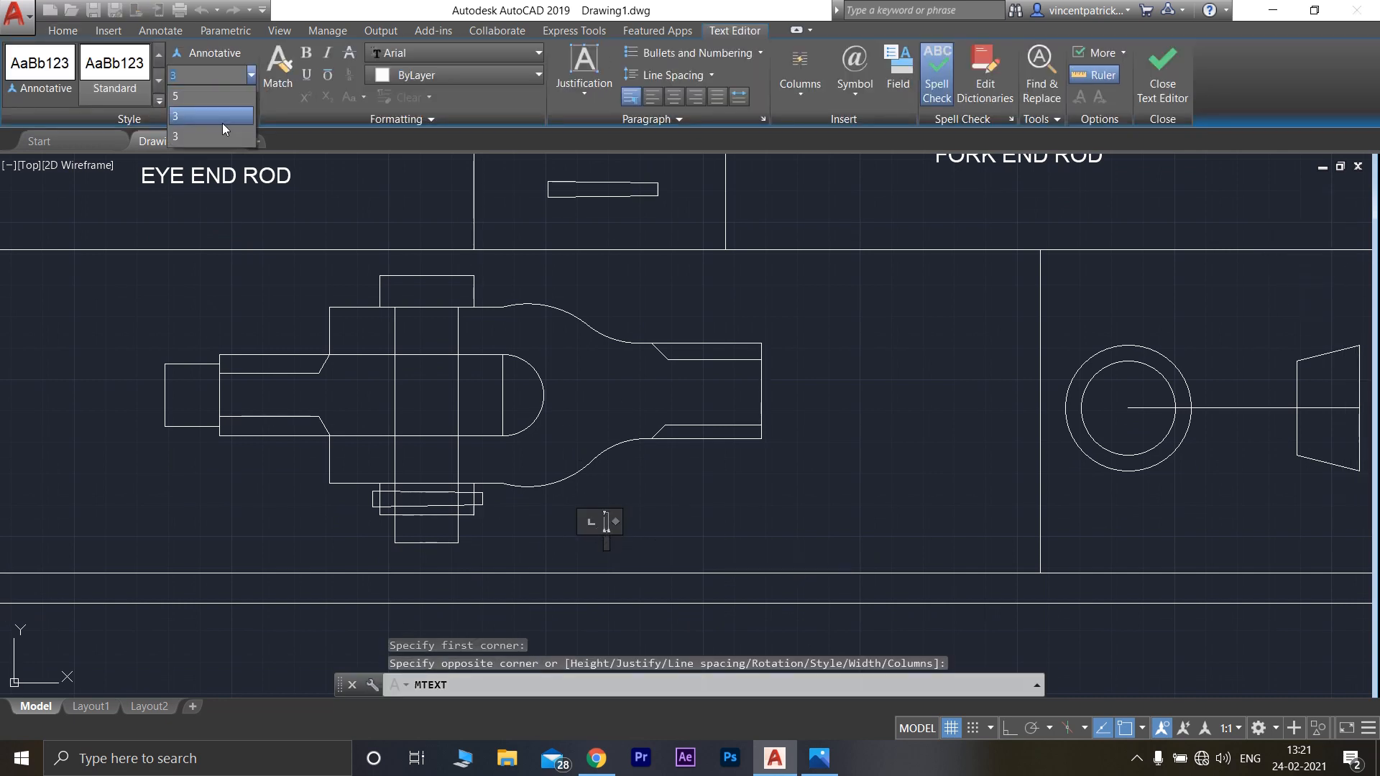
click(218, 101)
Enter the label ASSEMBLY DRAWING in capitals in the text box and finish the text
text(A)
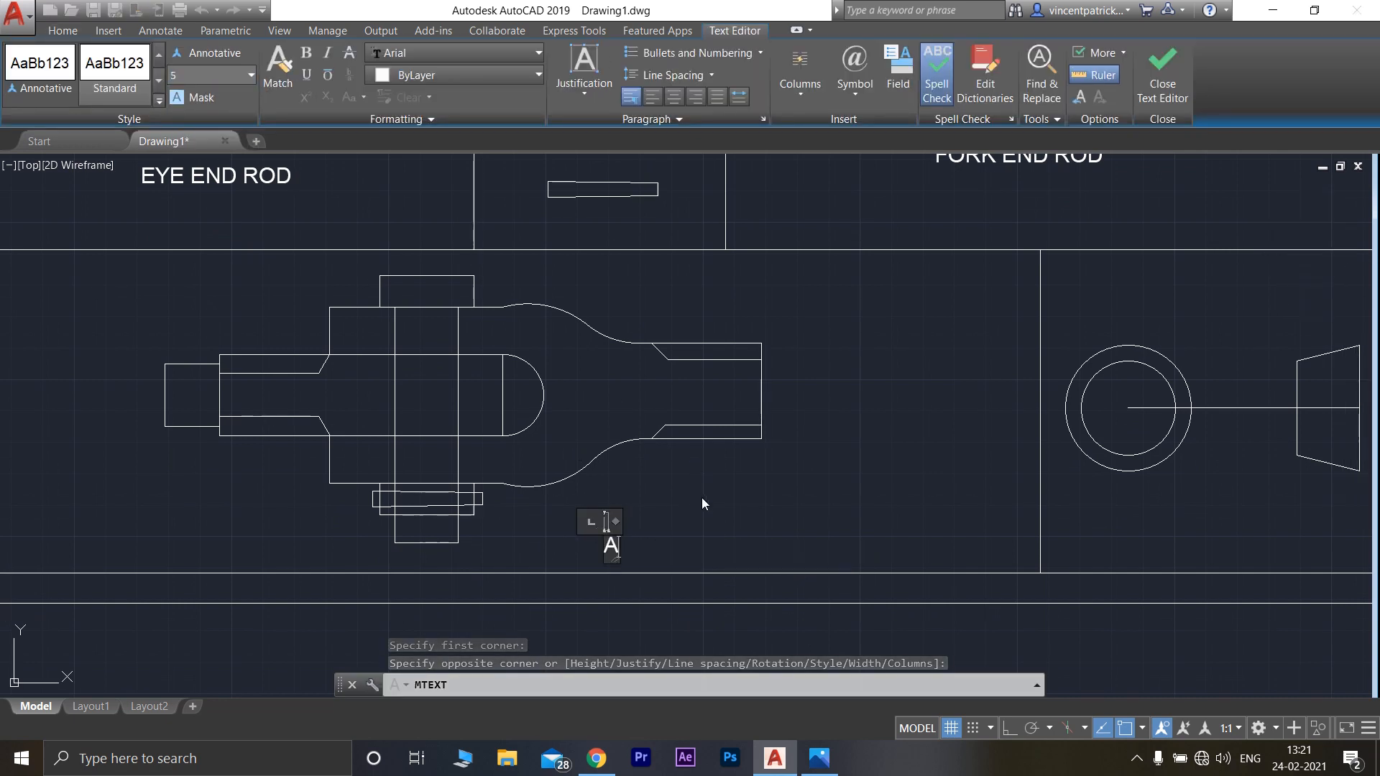
text(SSEMBLY)
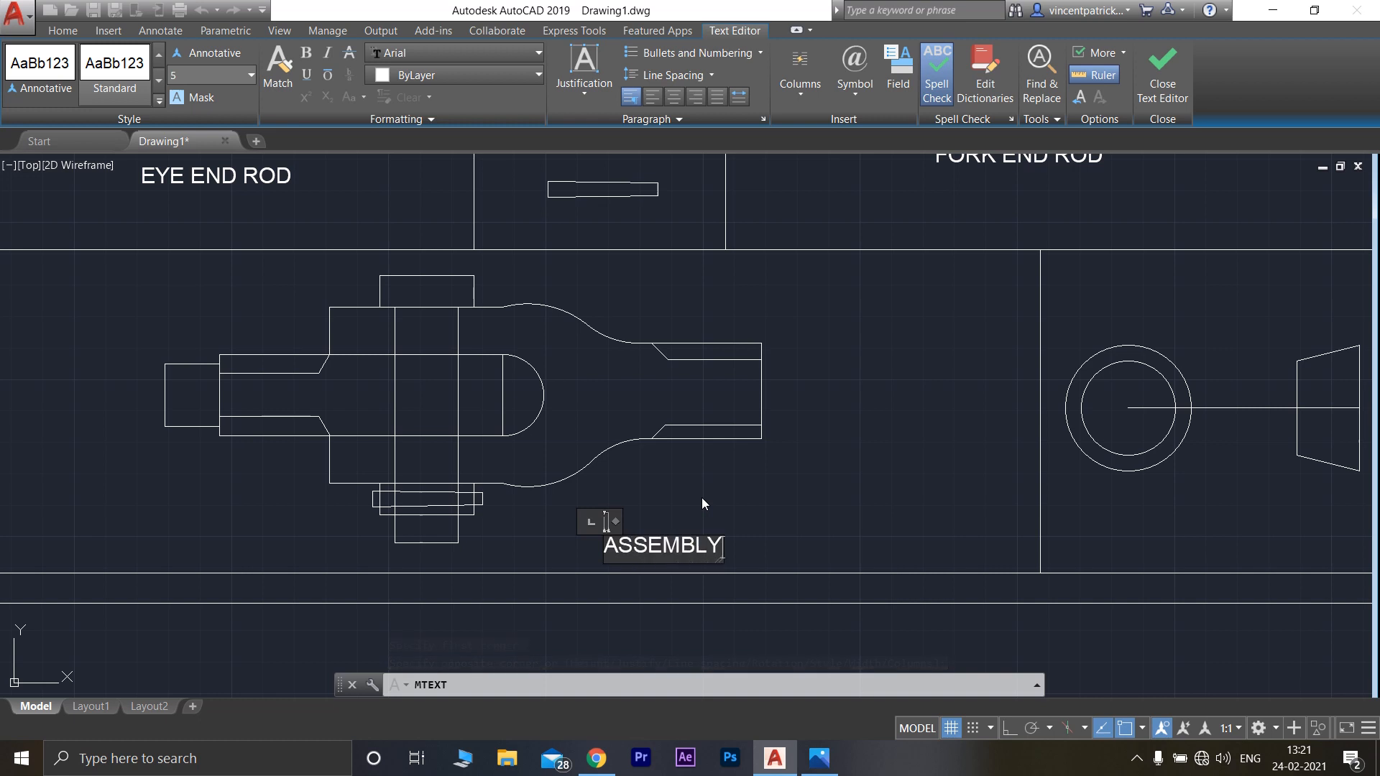
key(Return)
text(DRA)
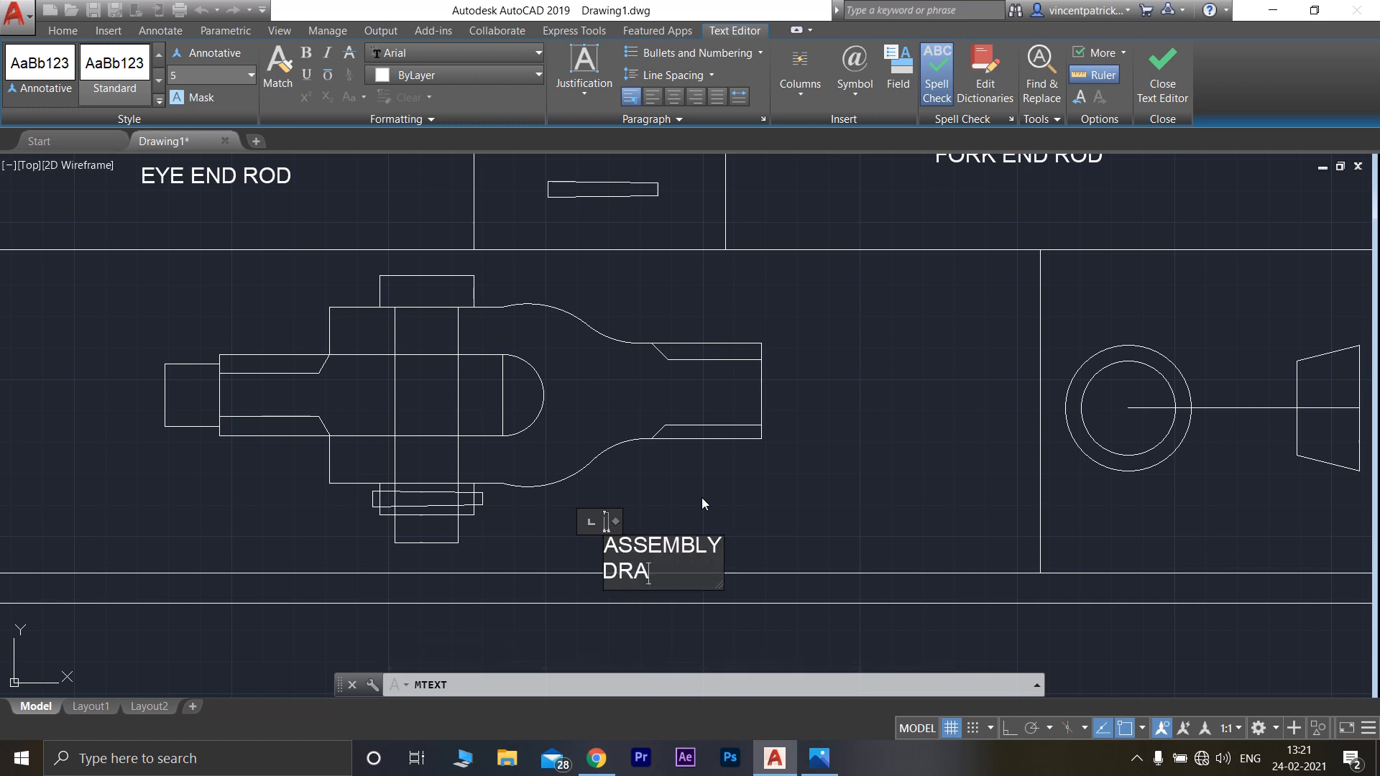
text(WING)
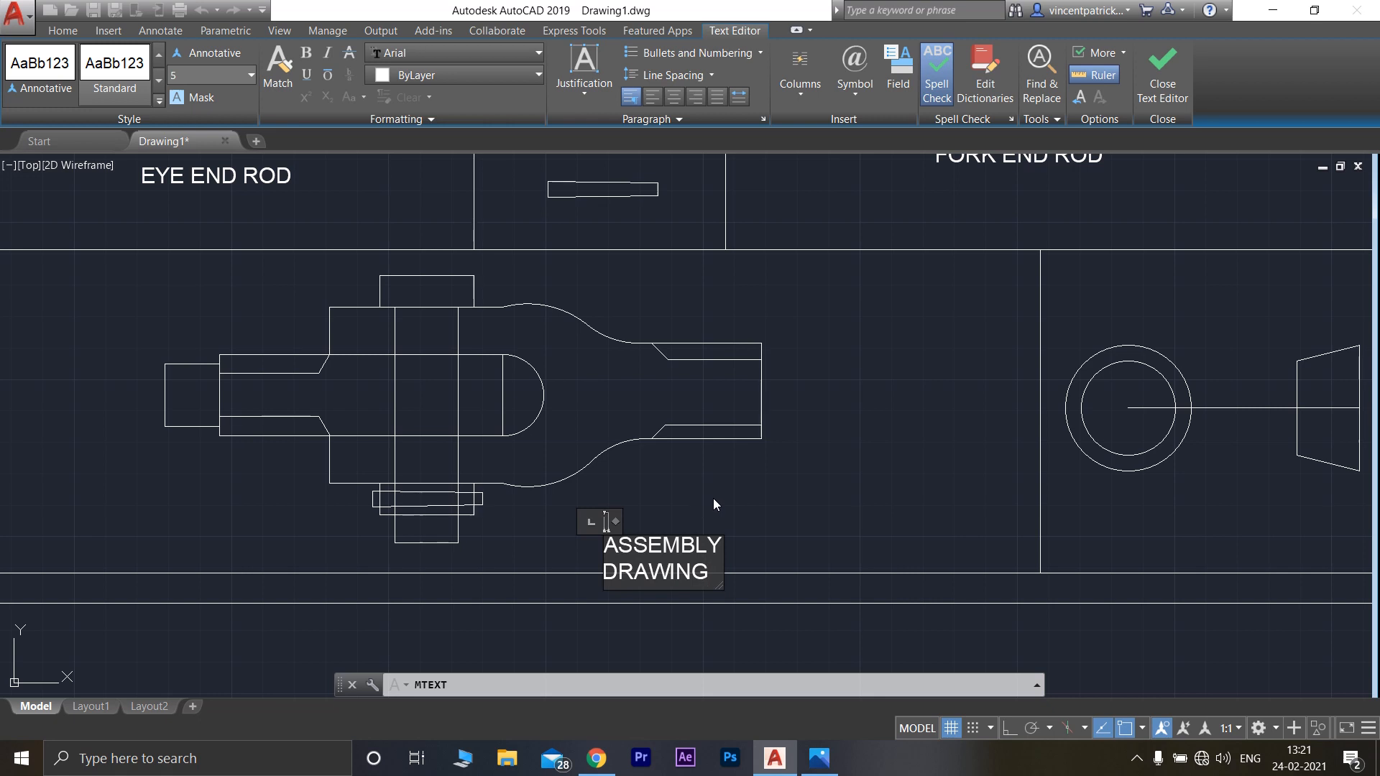
click(713, 498)
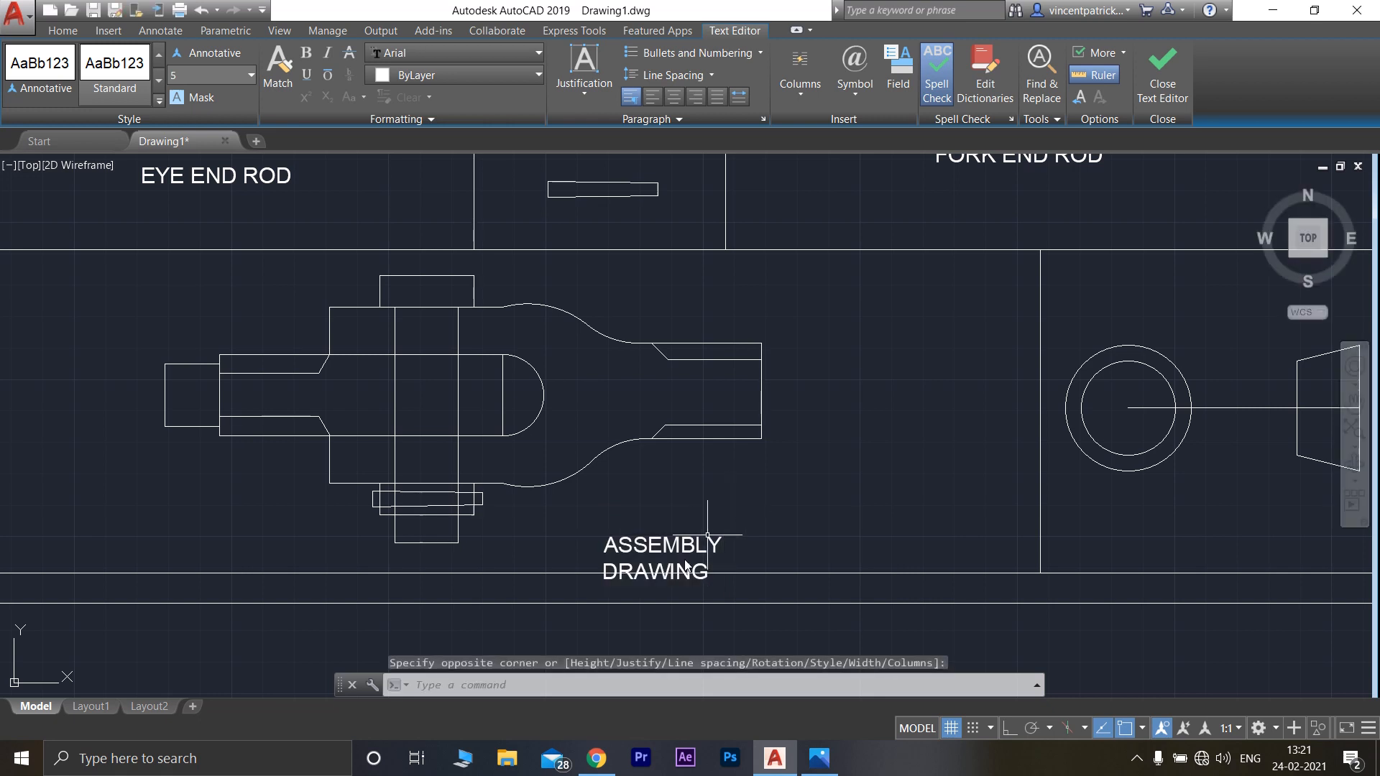
Move the ASSEMBLY DRAWING label up and to the right, clear of the compartment's lower border line
click(604, 538)
click(604, 538)
click(689, 515)
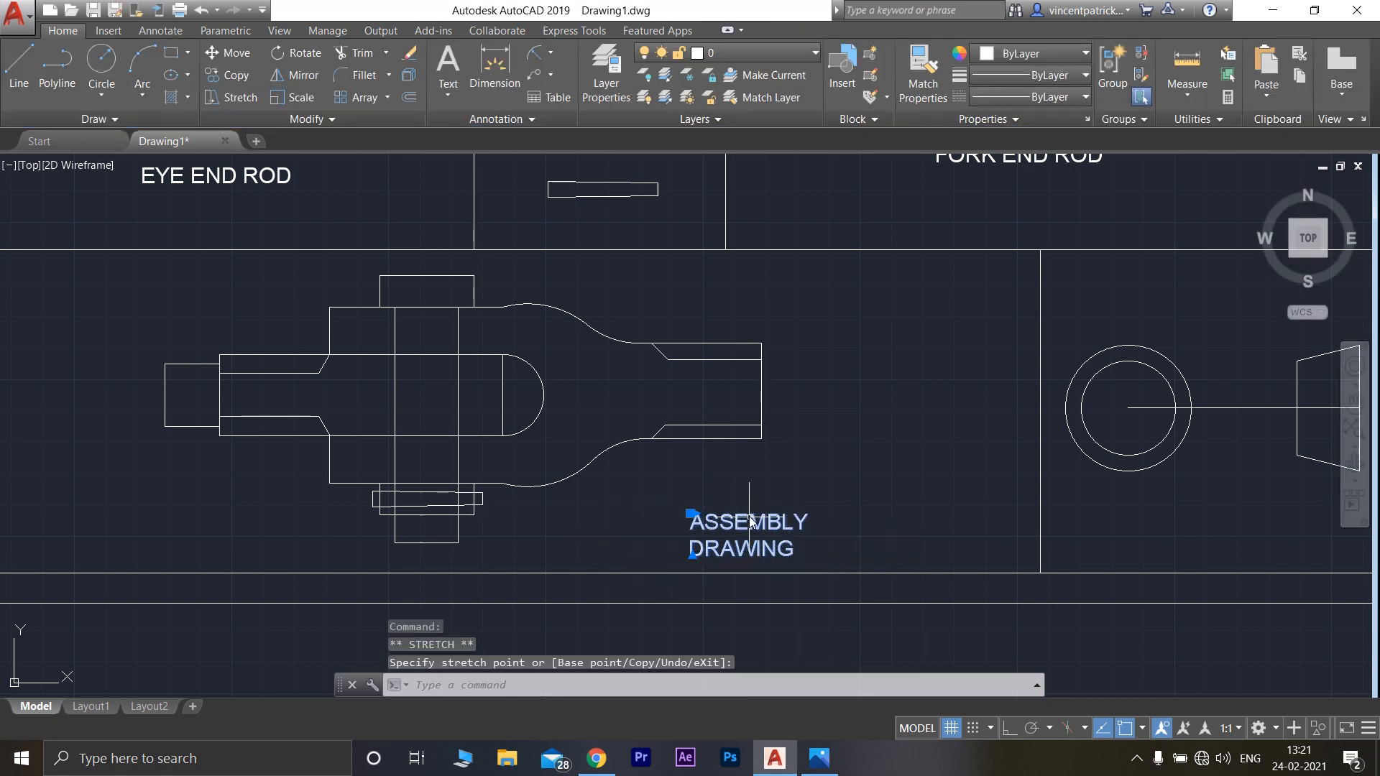
Widen the ASSEMBLY DRAWING text box to about 84 units so the label fits on a single line
click(690, 514)
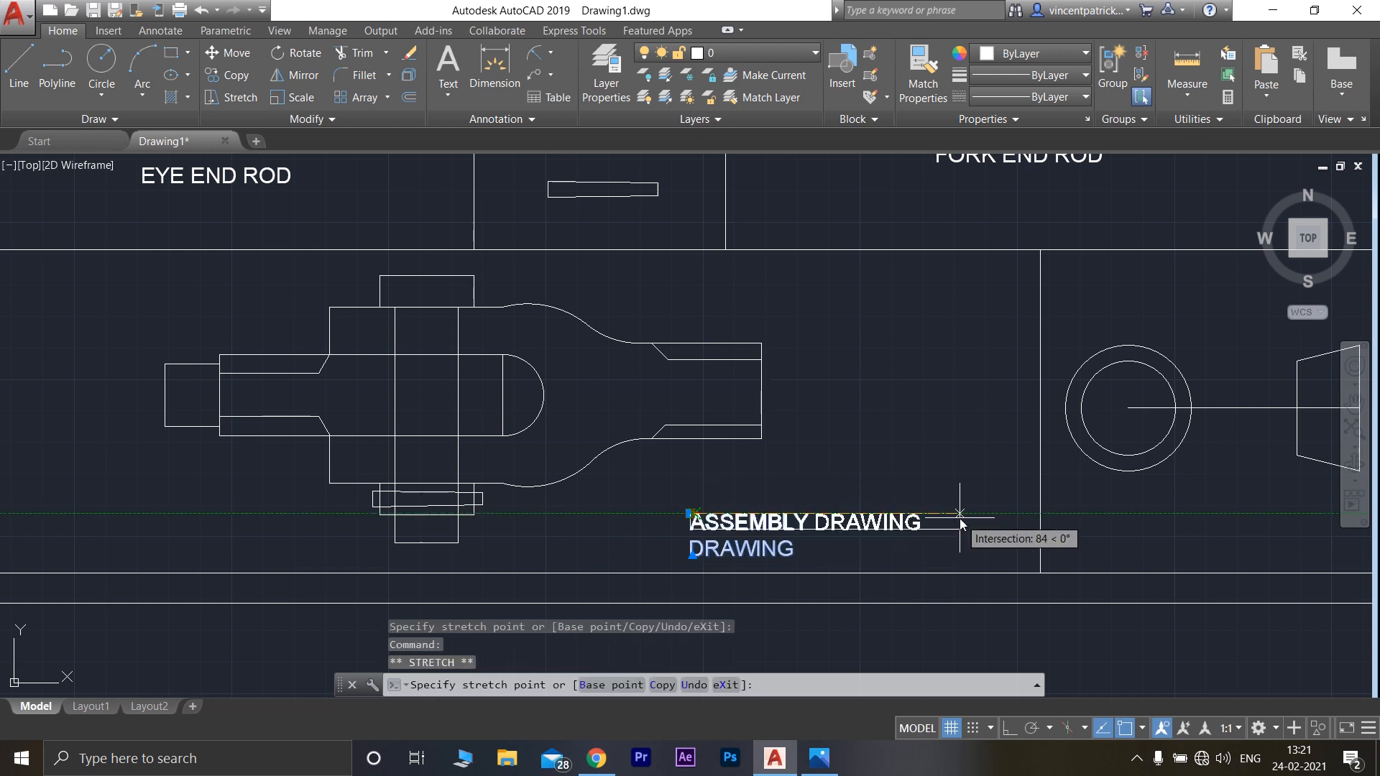
click(960, 516)
scroll(910, 576, down, 2)
click(1177, 647)
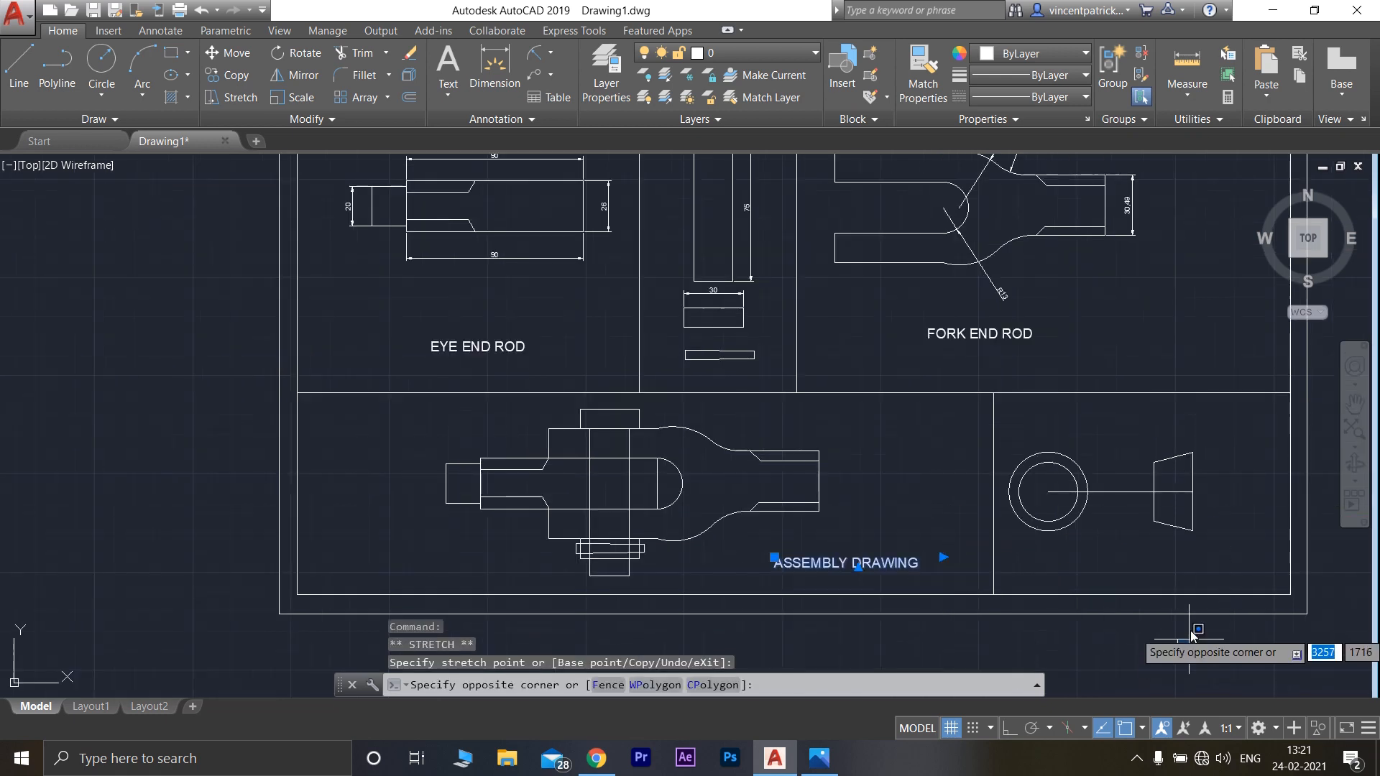
key(Escape)
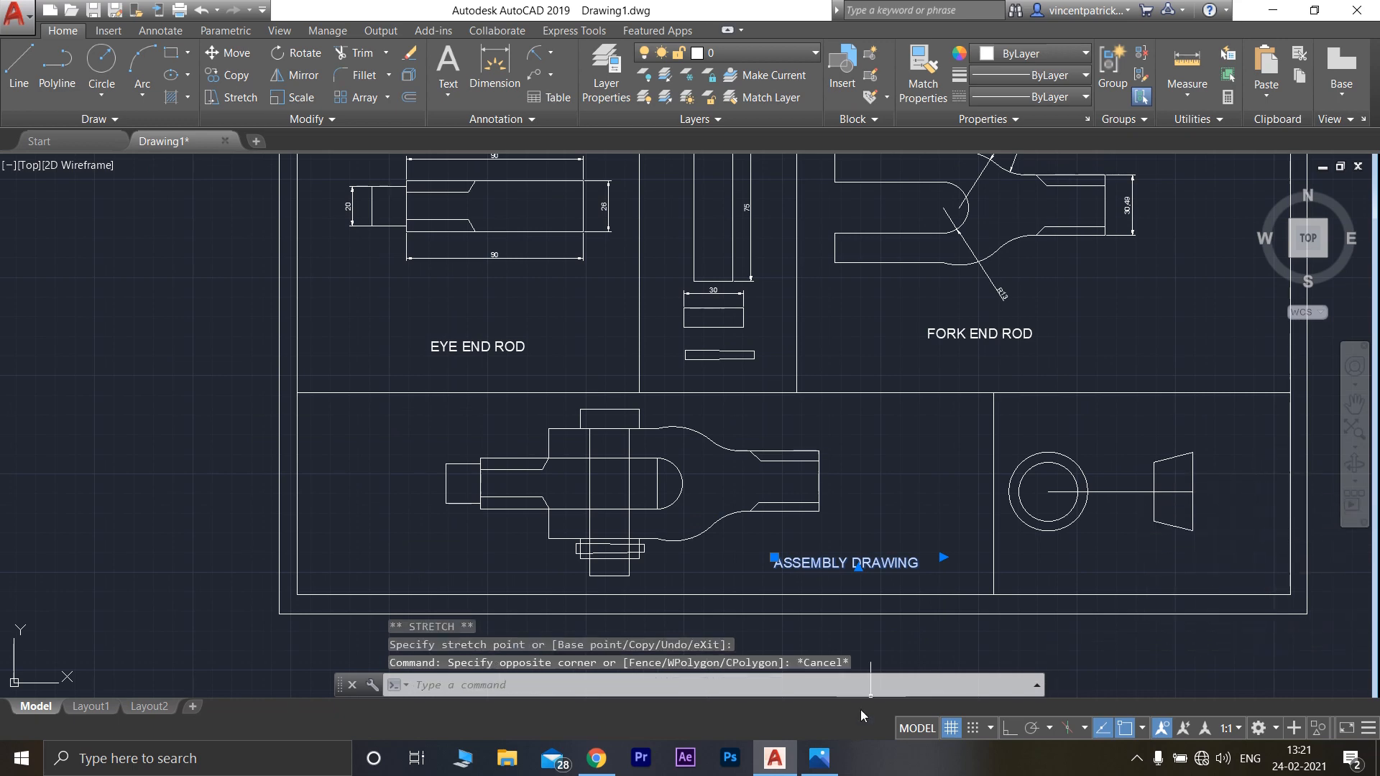
scroll(1098, 443, down, 2)
scroll(1118, 439, up, 2)
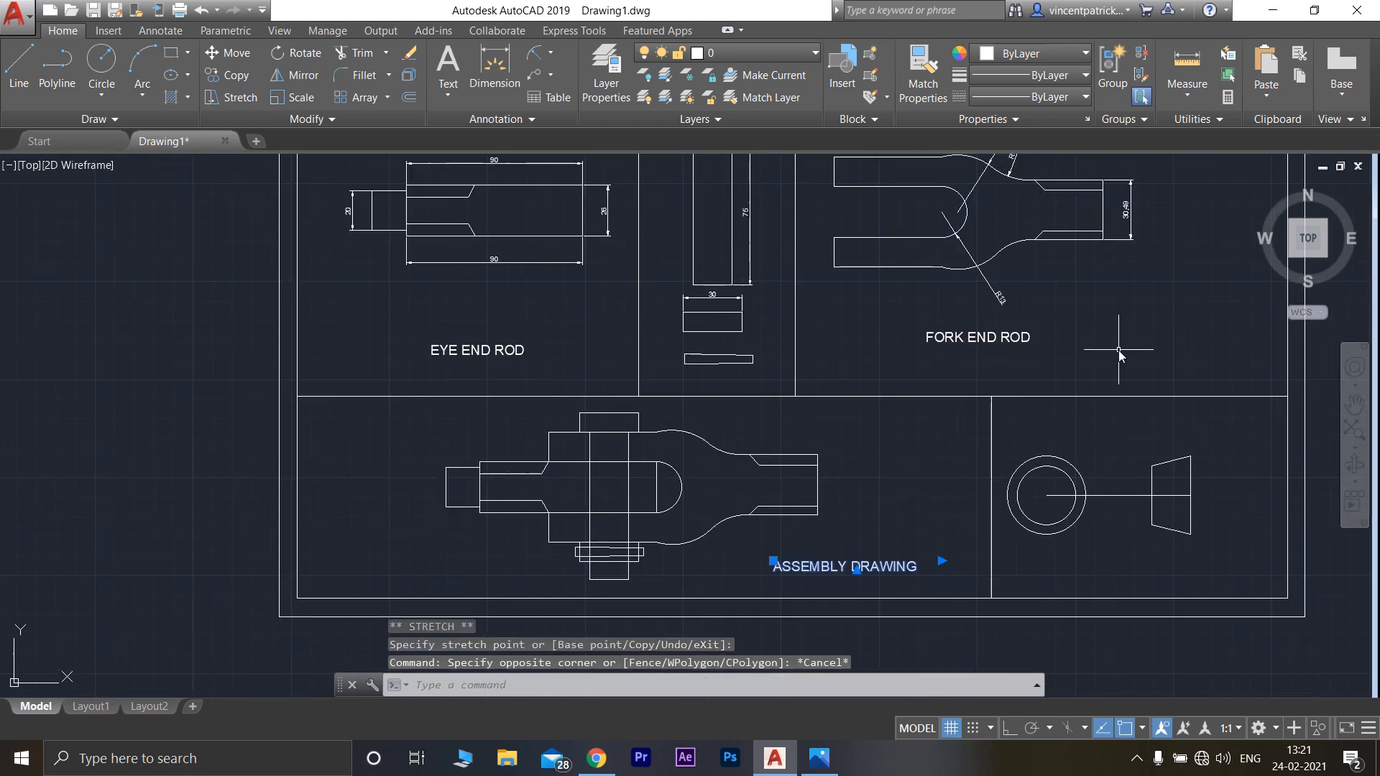
mouse_move(1114, 359)
middle_down()
mouse_move(1054, 443)
mouse_move(1015, 542)
middle_up()
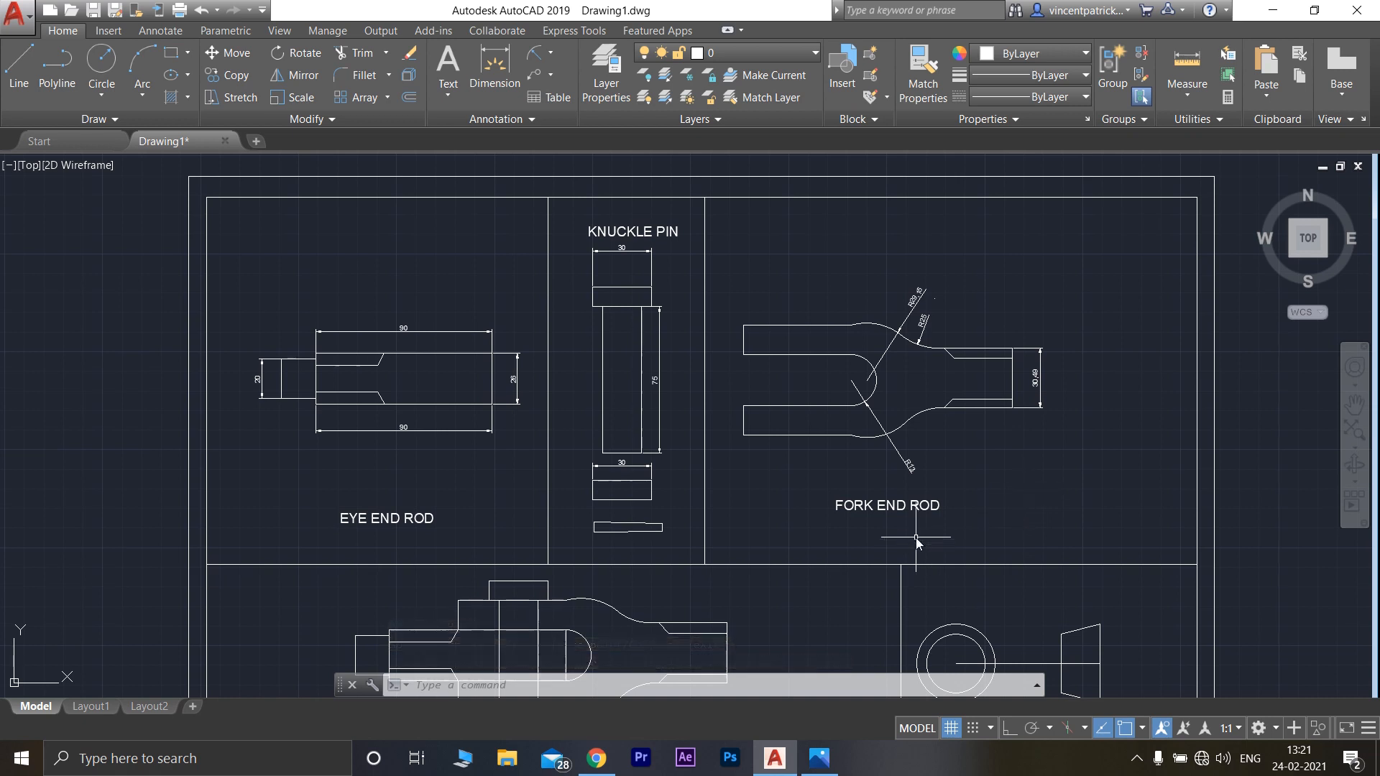
middle_drag(913, 546, 916, 398)
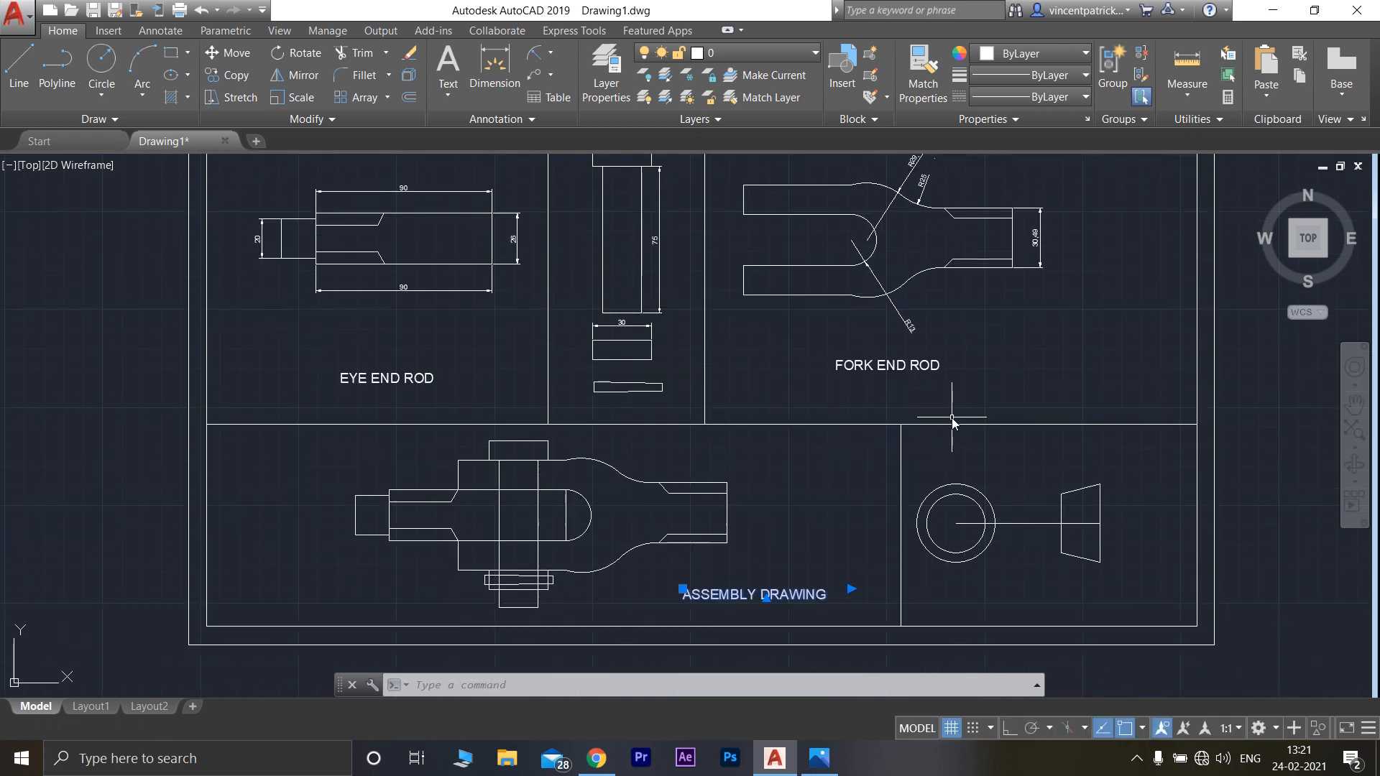